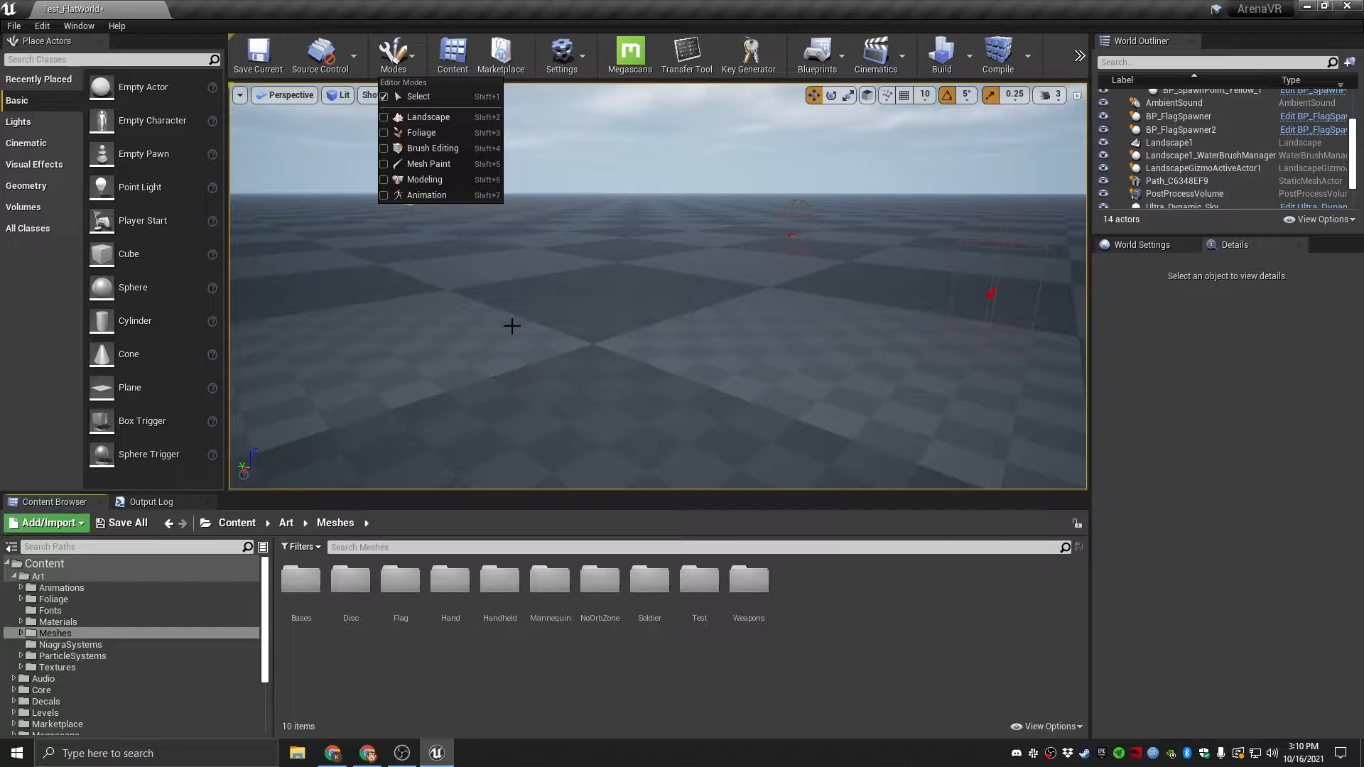
# Look up "modeling" among the project's plugins and check whether Modeling Tools Editor Mode is enabled.
pyautogui.click(483, 295)
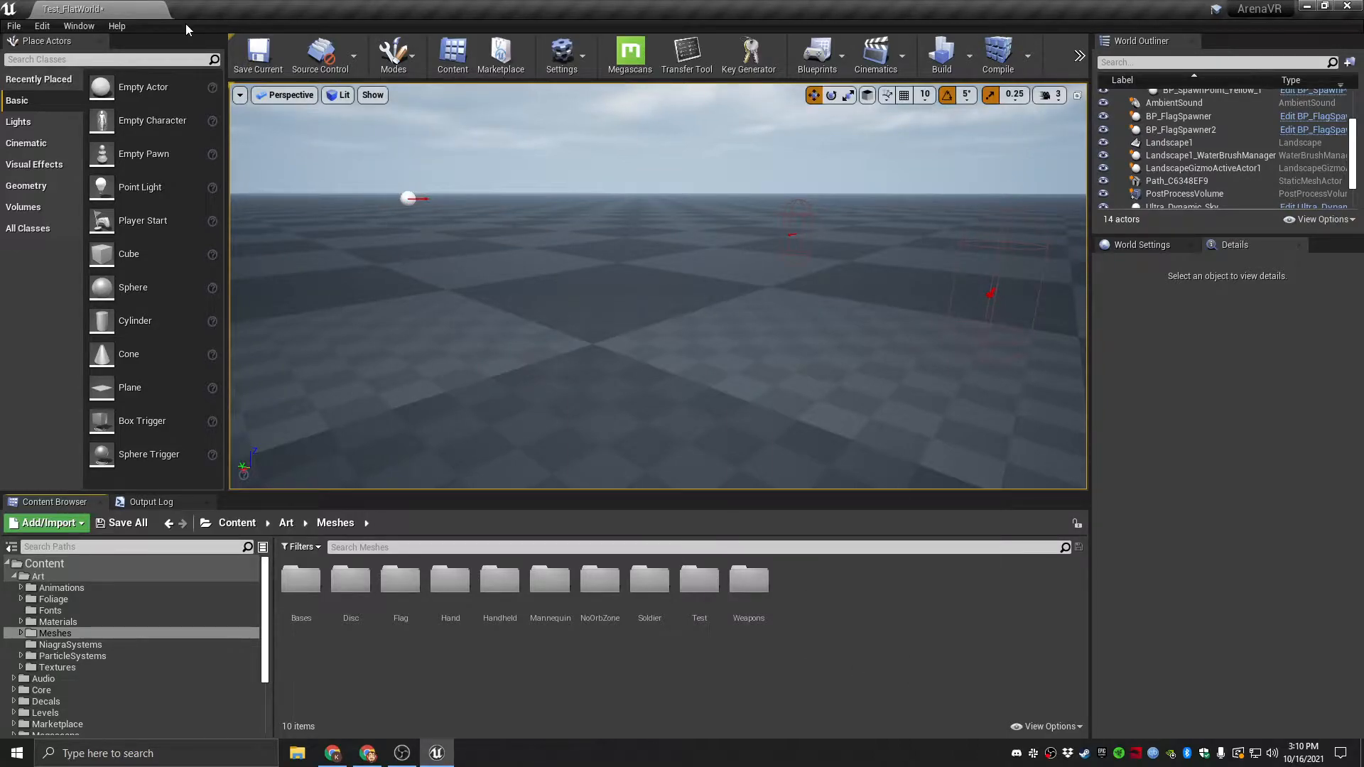
pyautogui.click(45, 25)
pyautogui.click(43, 228)
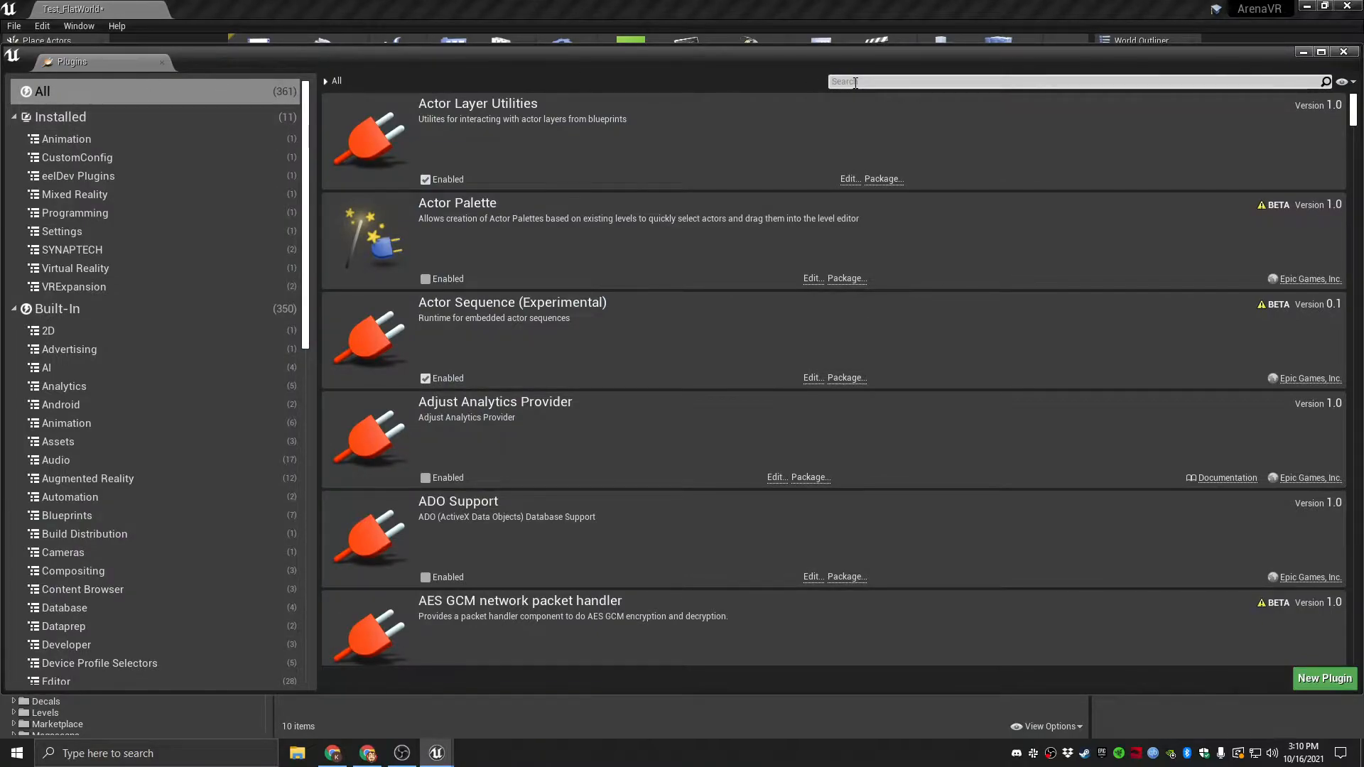
pyautogui.click(855, 82)
pyautogui.write('modeling')
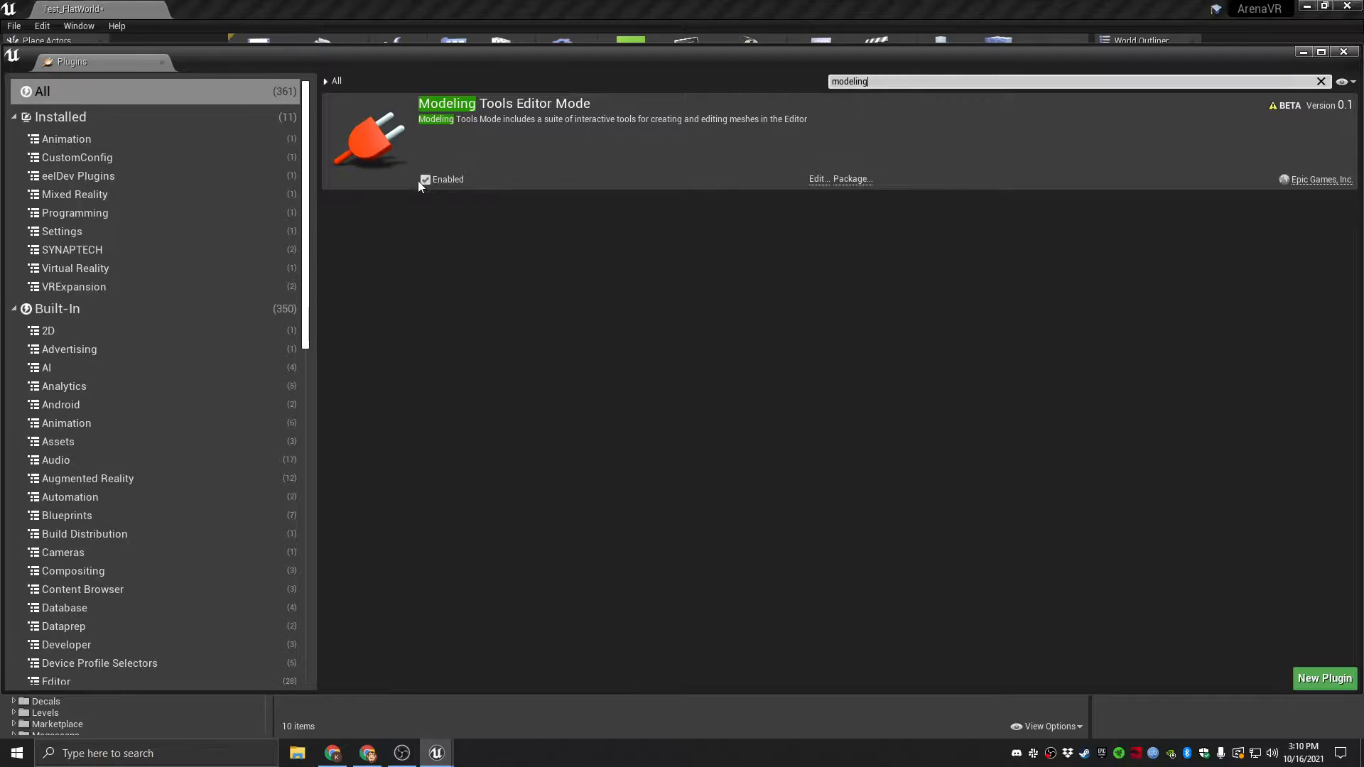
pyautogui.click(1342, 53)
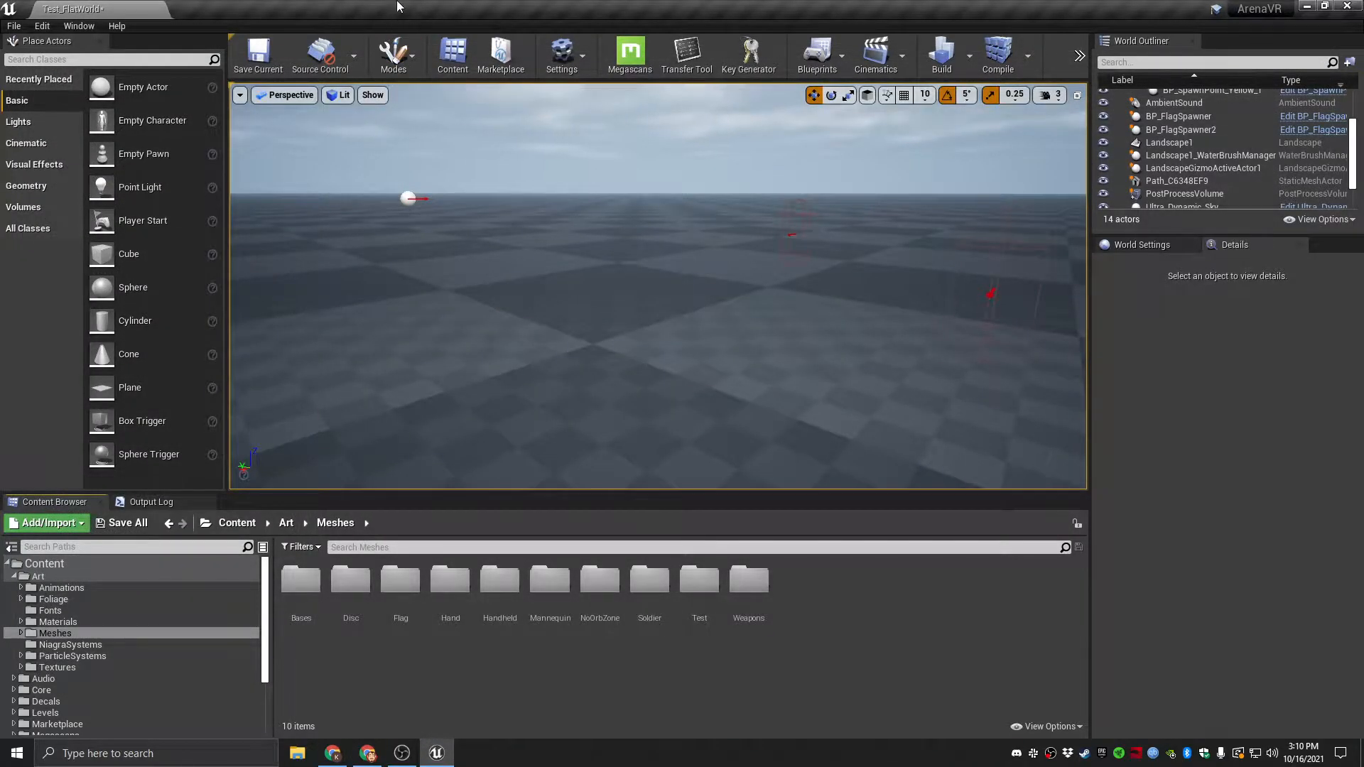
# Switch the level editor to Modeling mode.
pyautogui.click(401, 61)
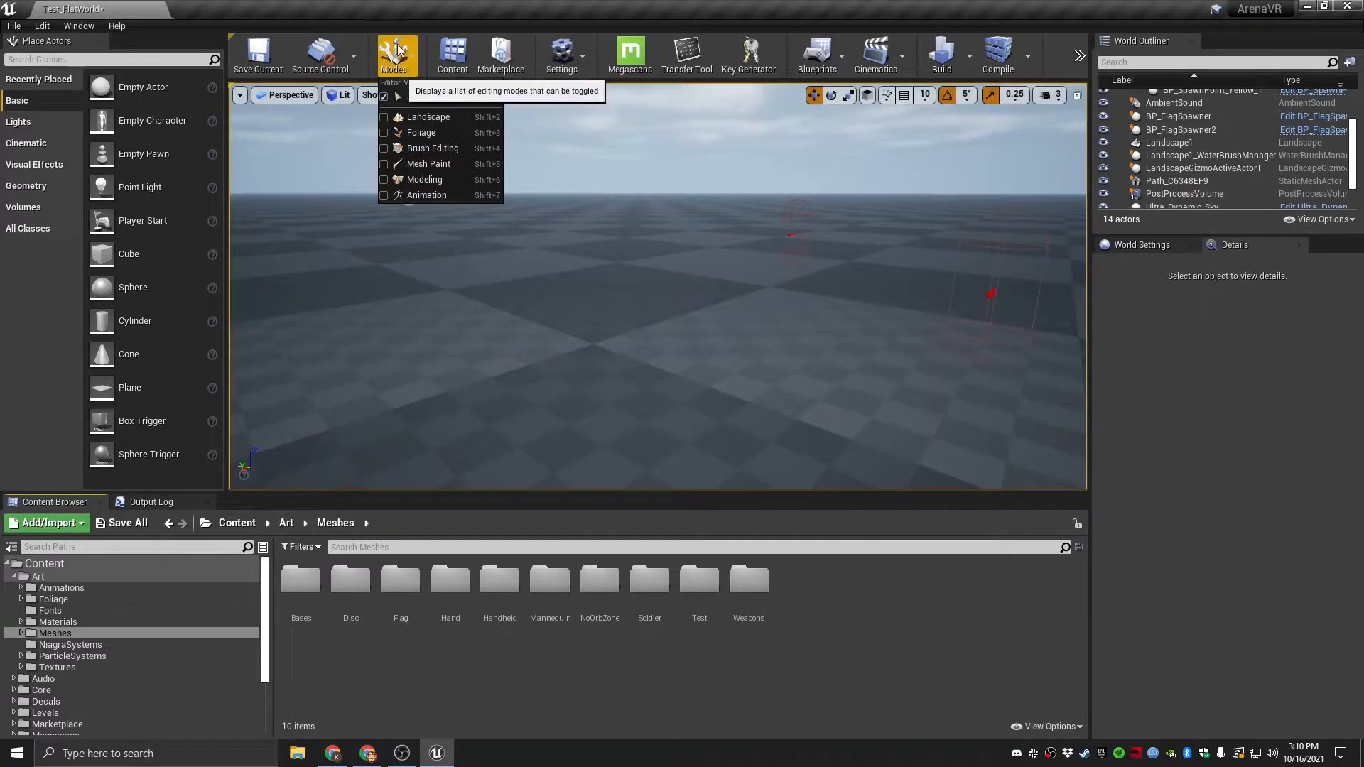
pyautogui.click(423, 181)
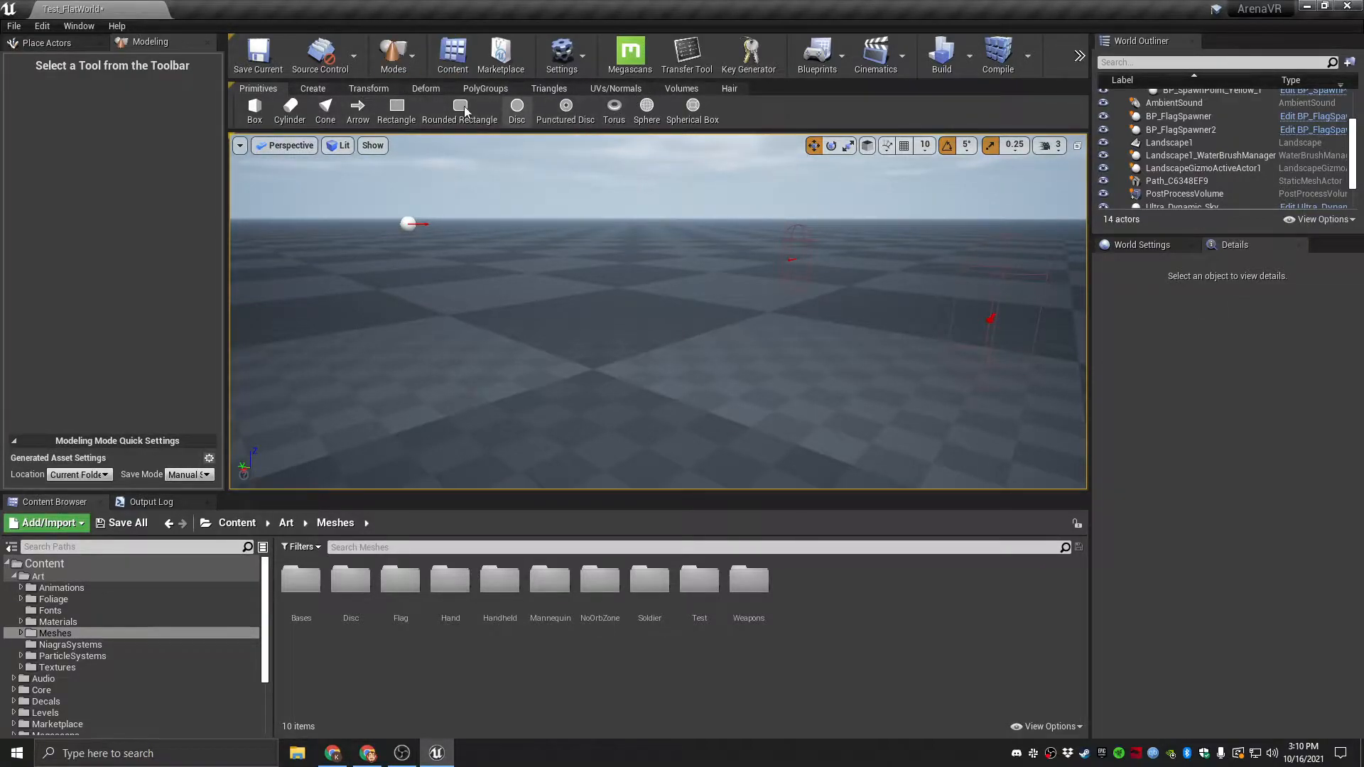
pyautogui.moveTo(706, 298)
pyautogui.mouseDown(button='right')
pyautogui.moveTo(705, 341)
pyautogui.moveTo(692, 284)
pyautogui.moveTo(610, 257)
pyautogui.moveTo(703, 295)
pyautogui.mouseUp(button='right')
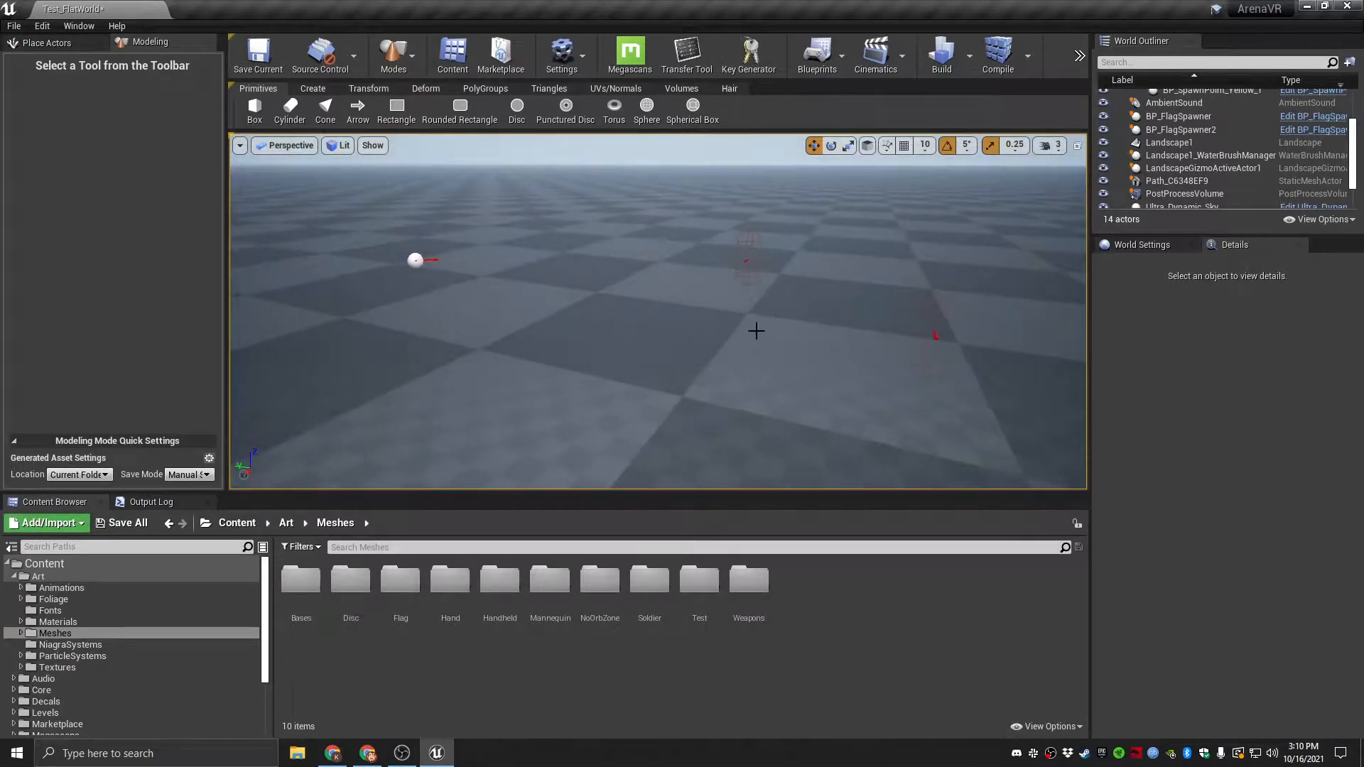
pyautogui.moveTo(657, 342); pyautogui.dragTo(556, 230, button='right')
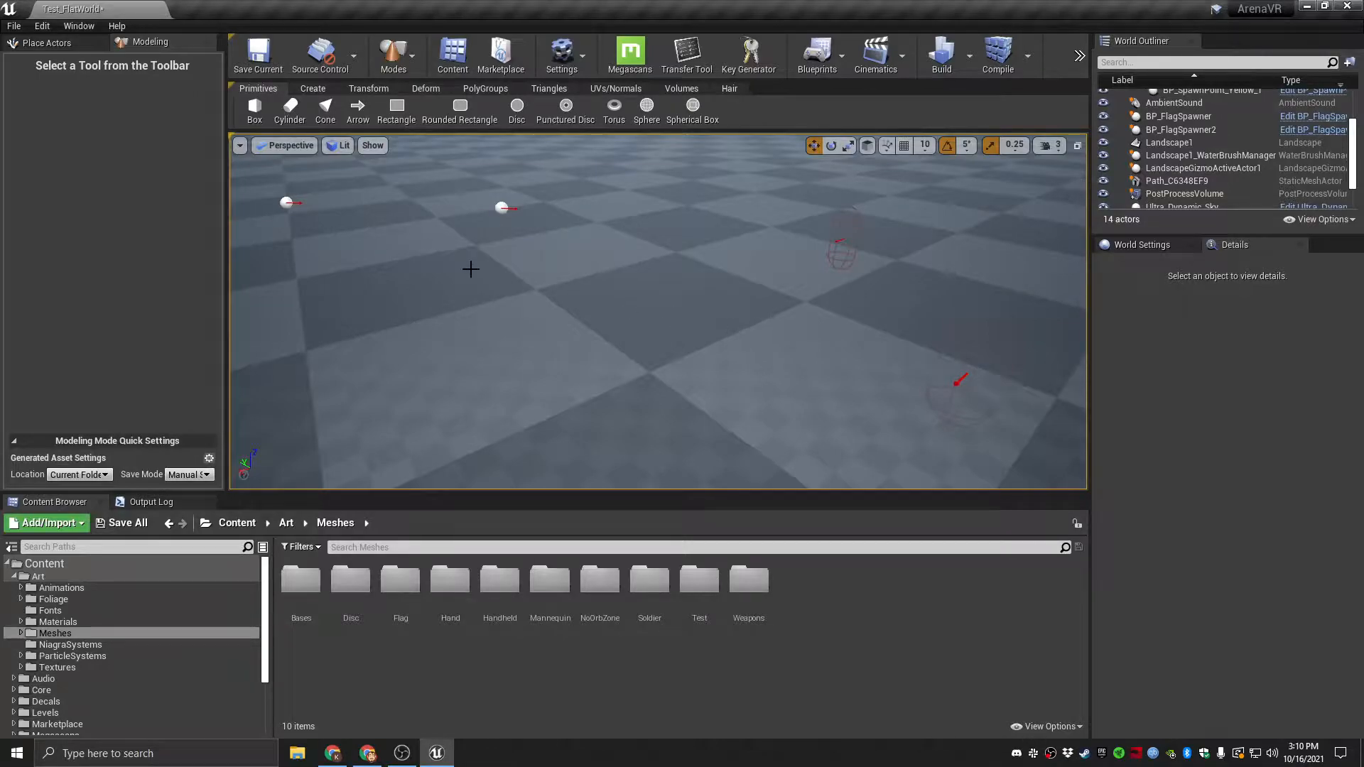
# Start adding a box primitive and look through its shape, asset and positioning settings.
pyautogui.click(254, 109)
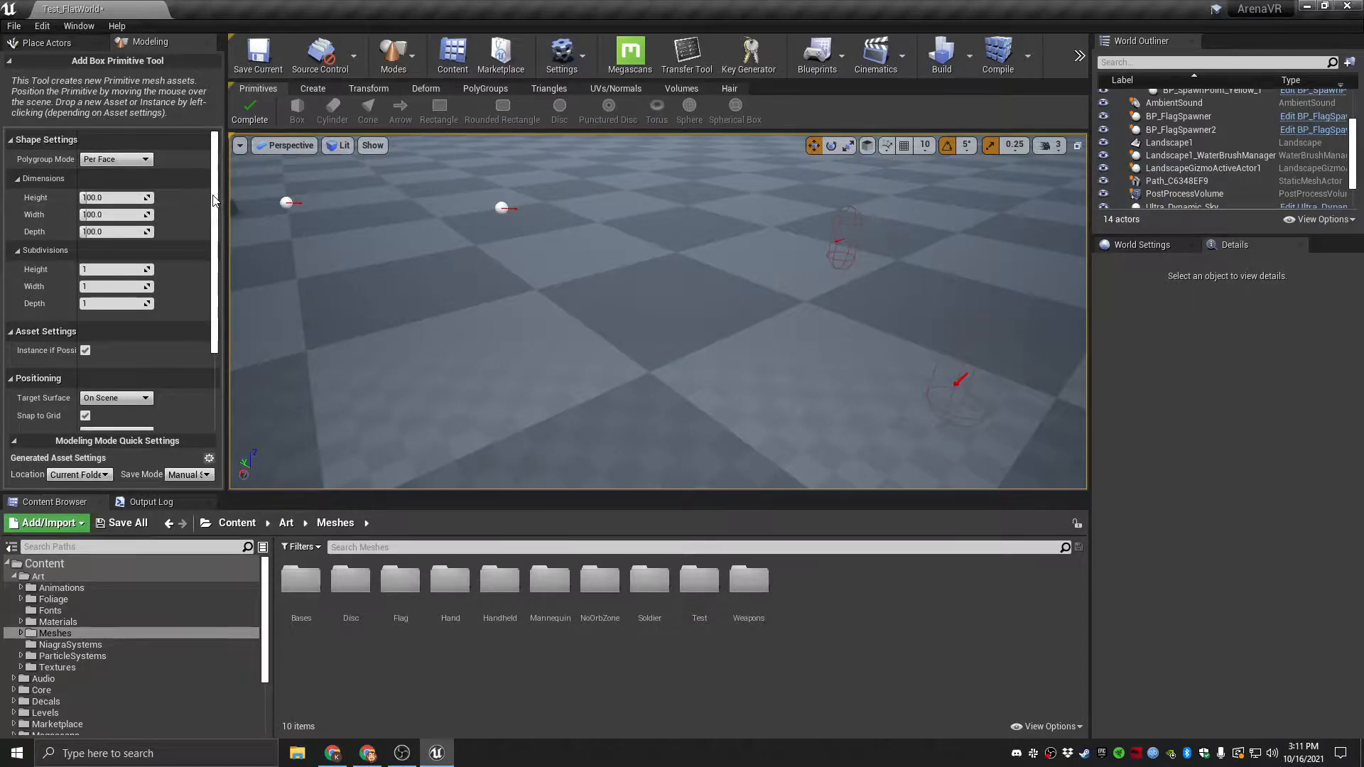
pyautogui.scroll(-5, 222, 285)
pyautogui.scroll(5, 220, 282)
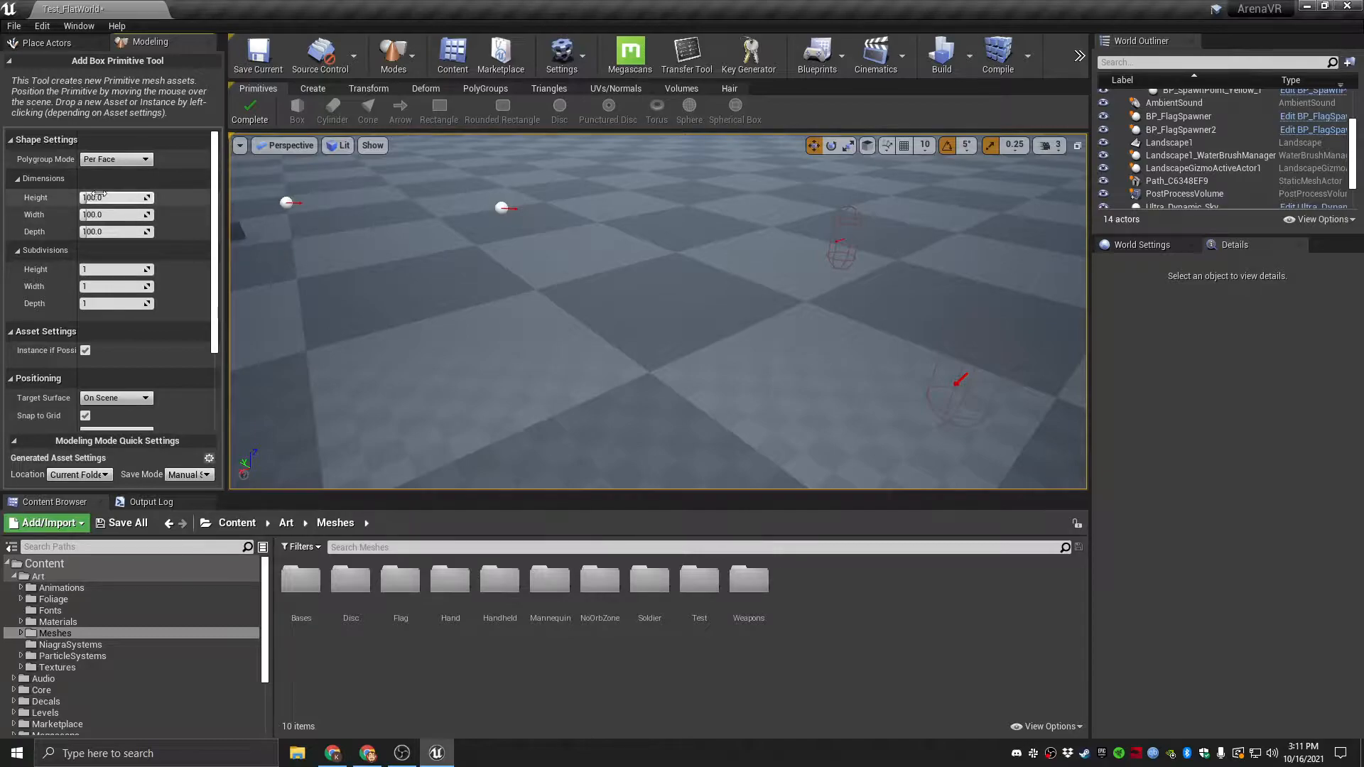
pyautogui.scroll(-3, 217, 187)
pyautogui.scroll(3, 213, 199)
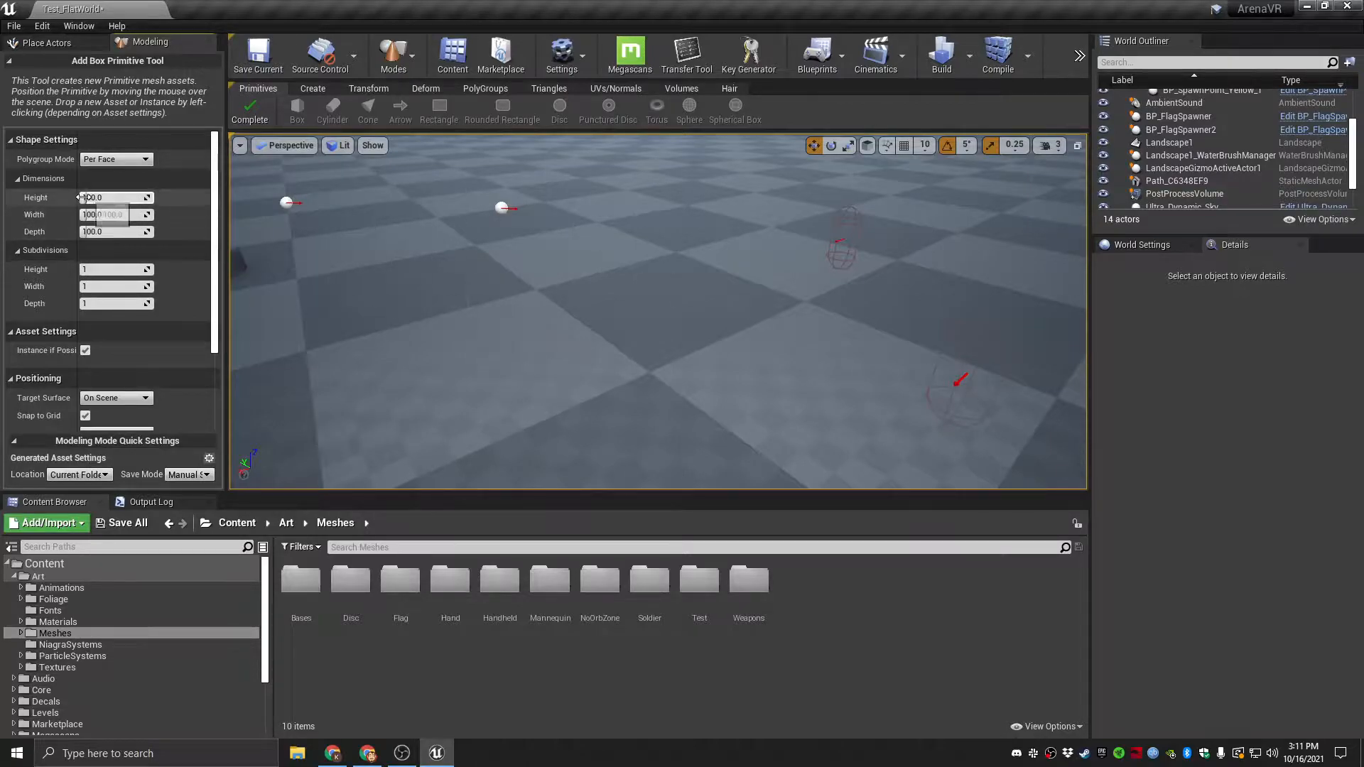
# Try enlarging the box to about 243 high, 547 wide and 842 deep, and reset all three dimensions to their defaults.
pyautogui.moveTo(127, 197); pyautogui.dragTo(141, 231)
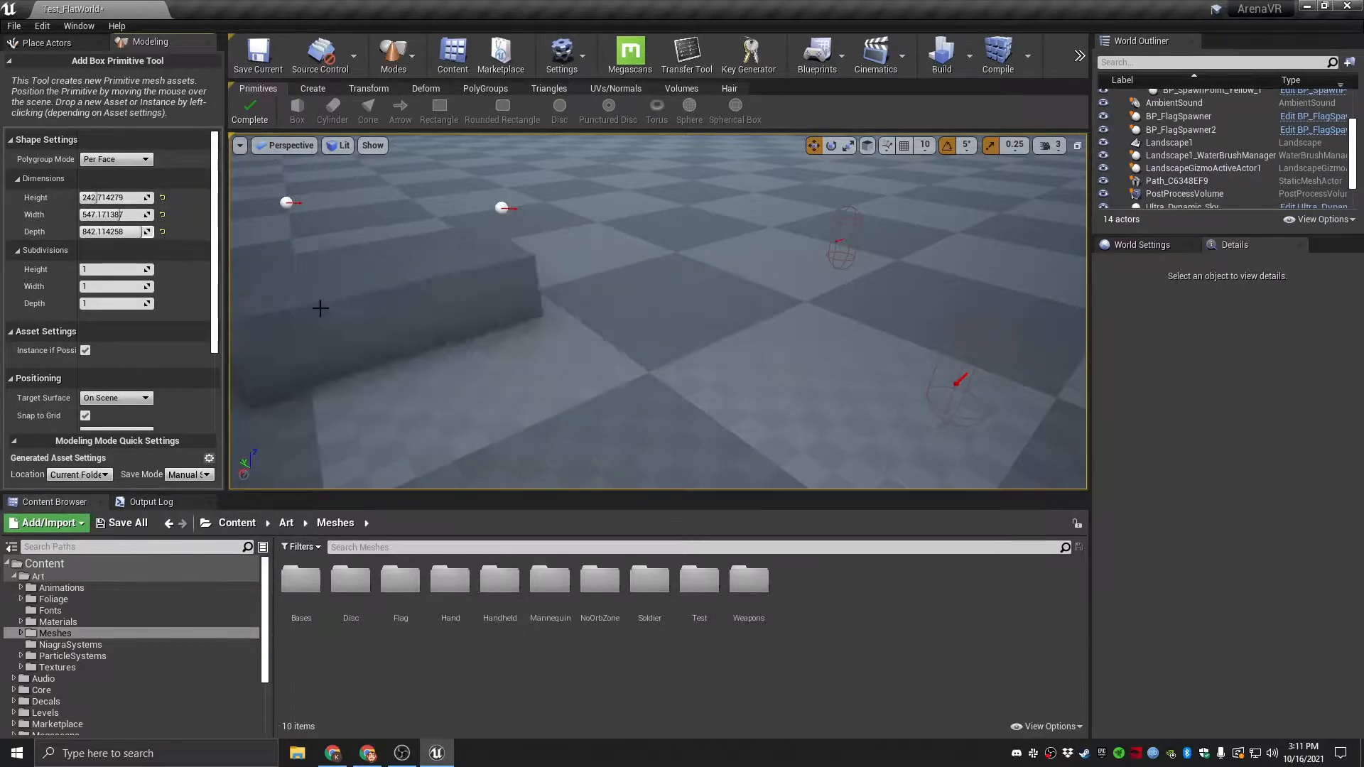
pyautogui.click(163, 214)
pyautogui.click(162, 197)
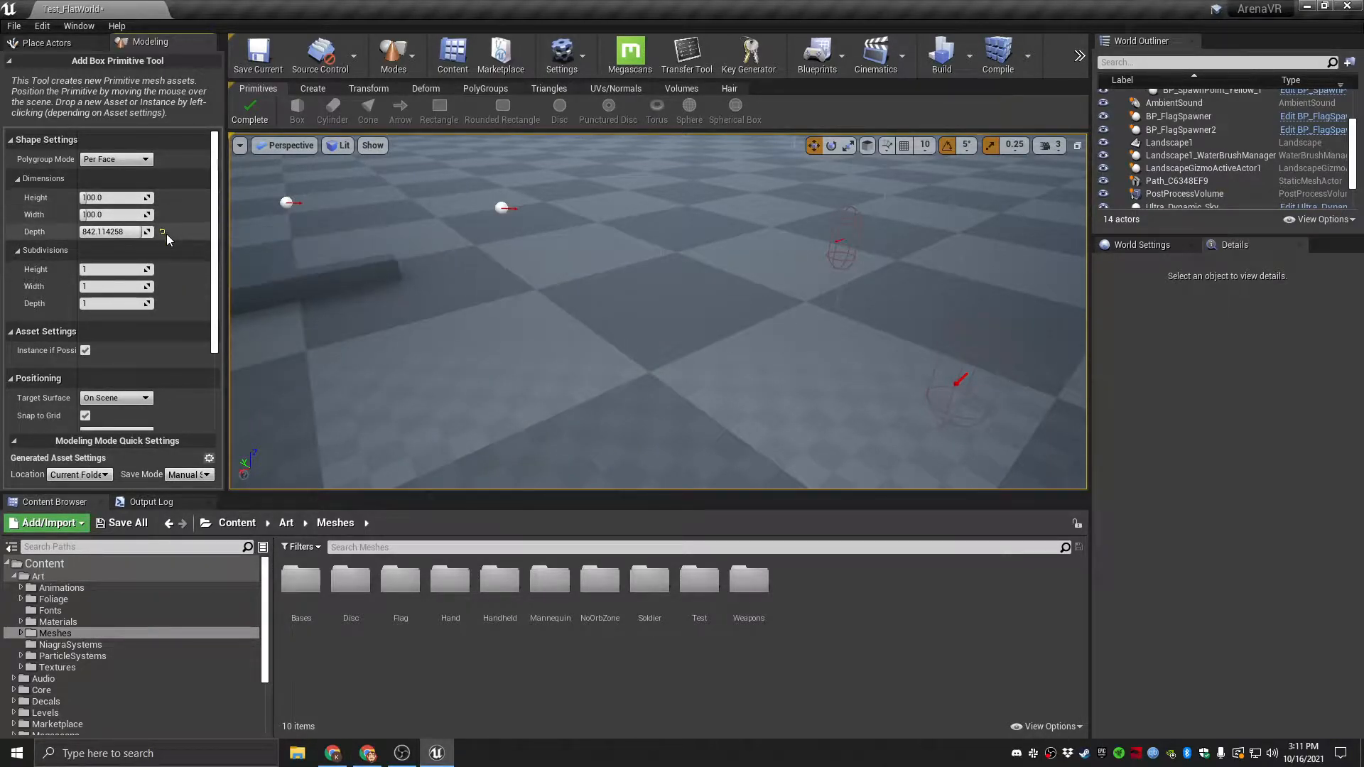
pyautogui.click(163, 232)
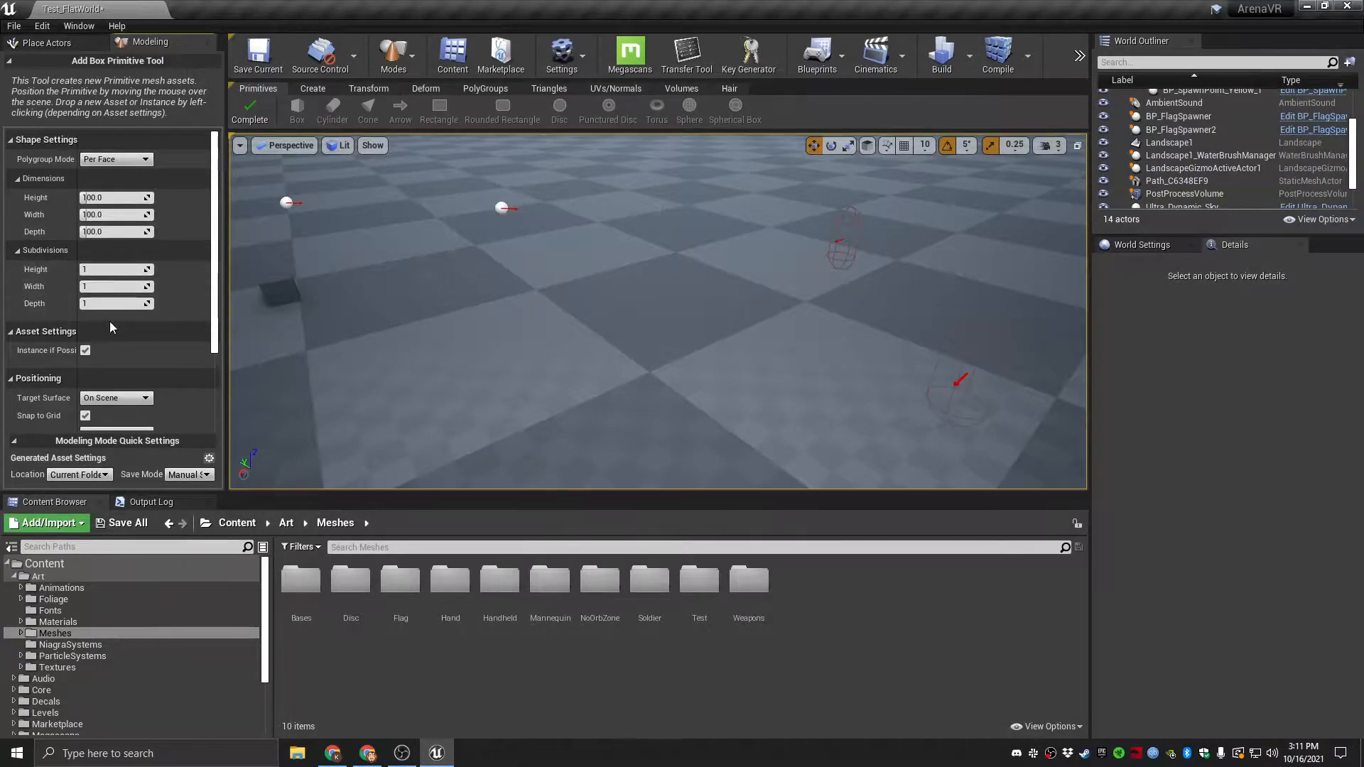
# Place one box with height, width and depth of 100 on the checkered ground and complete the box tool.
pyautogui.scroll(-3, 216, 299)
pyautogui.scroll(3, 211, 254)
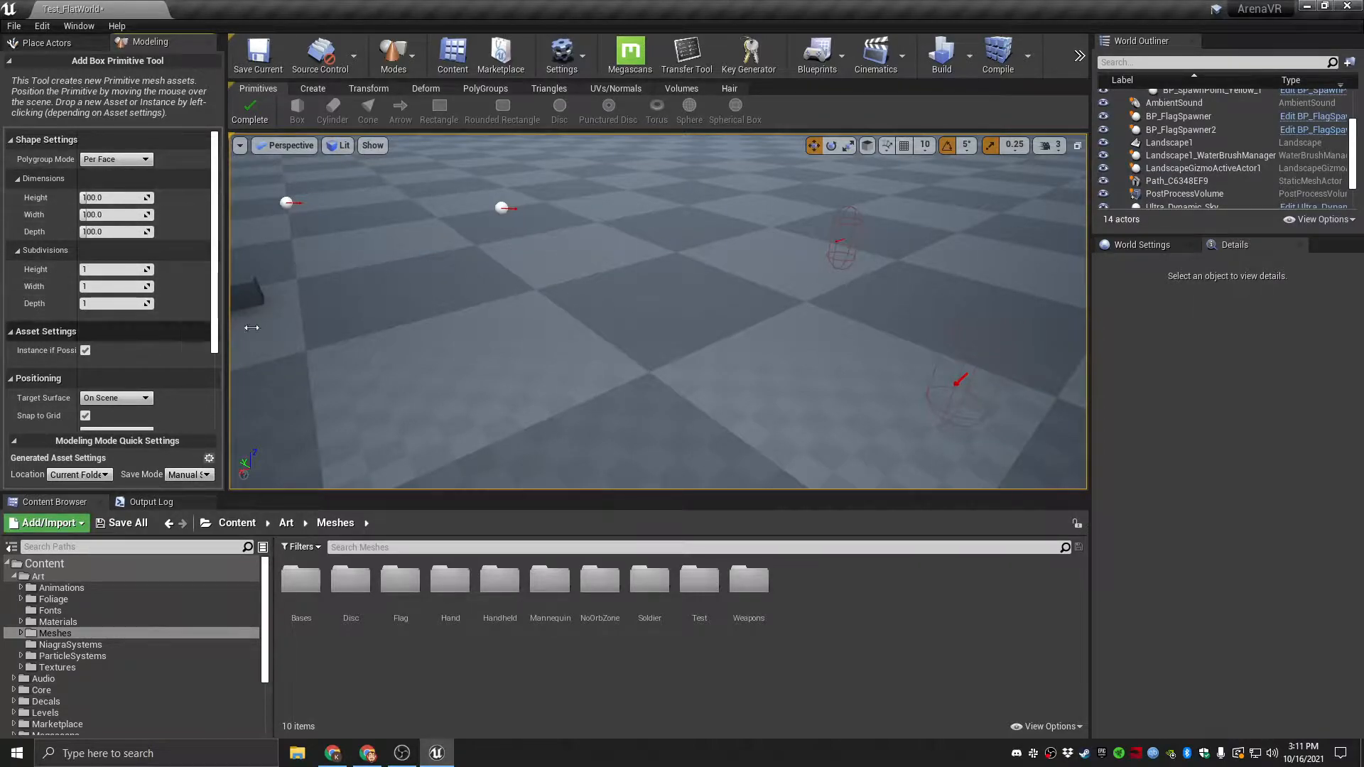
pyautogui.click(503, 342)
pyautogui.moveTo(644, 384); pyautogui.dragTo(598, 397, button='right')
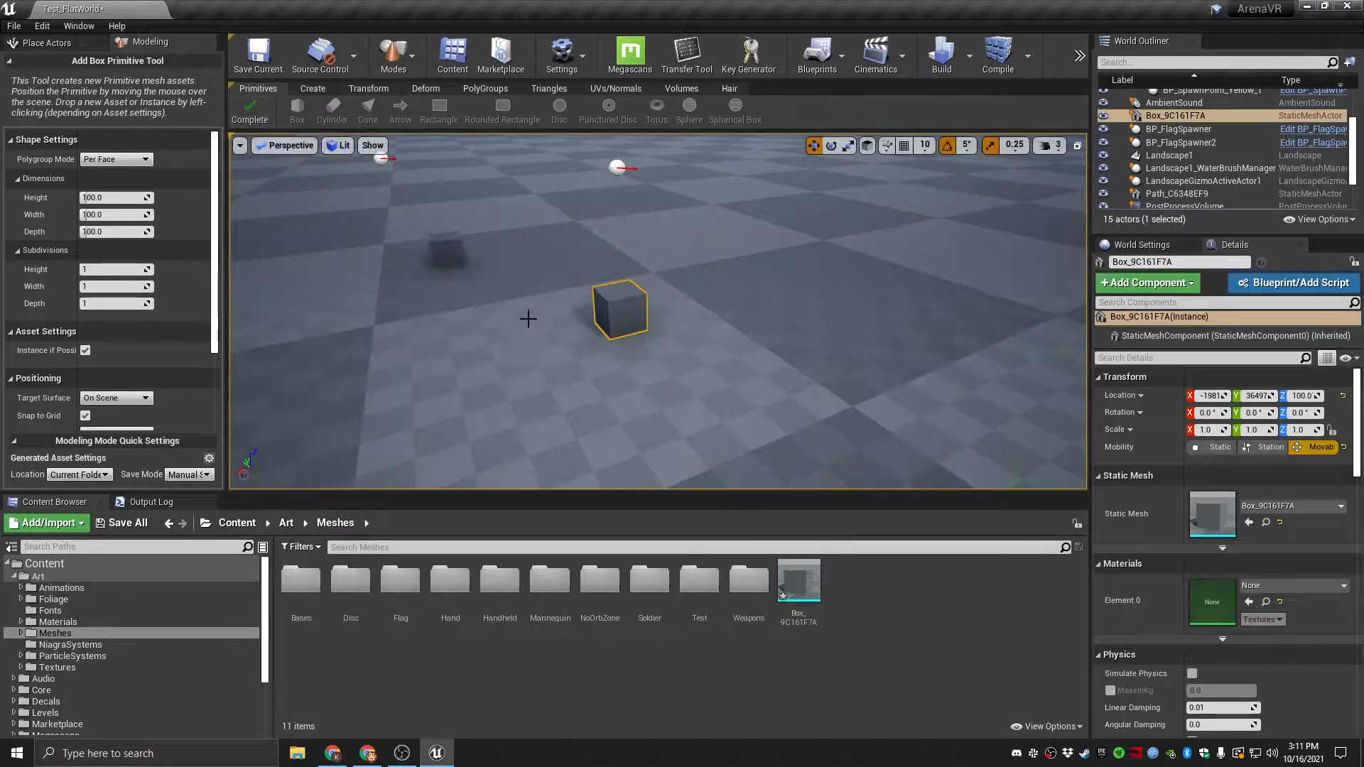
pyautogui.click(249, 102)
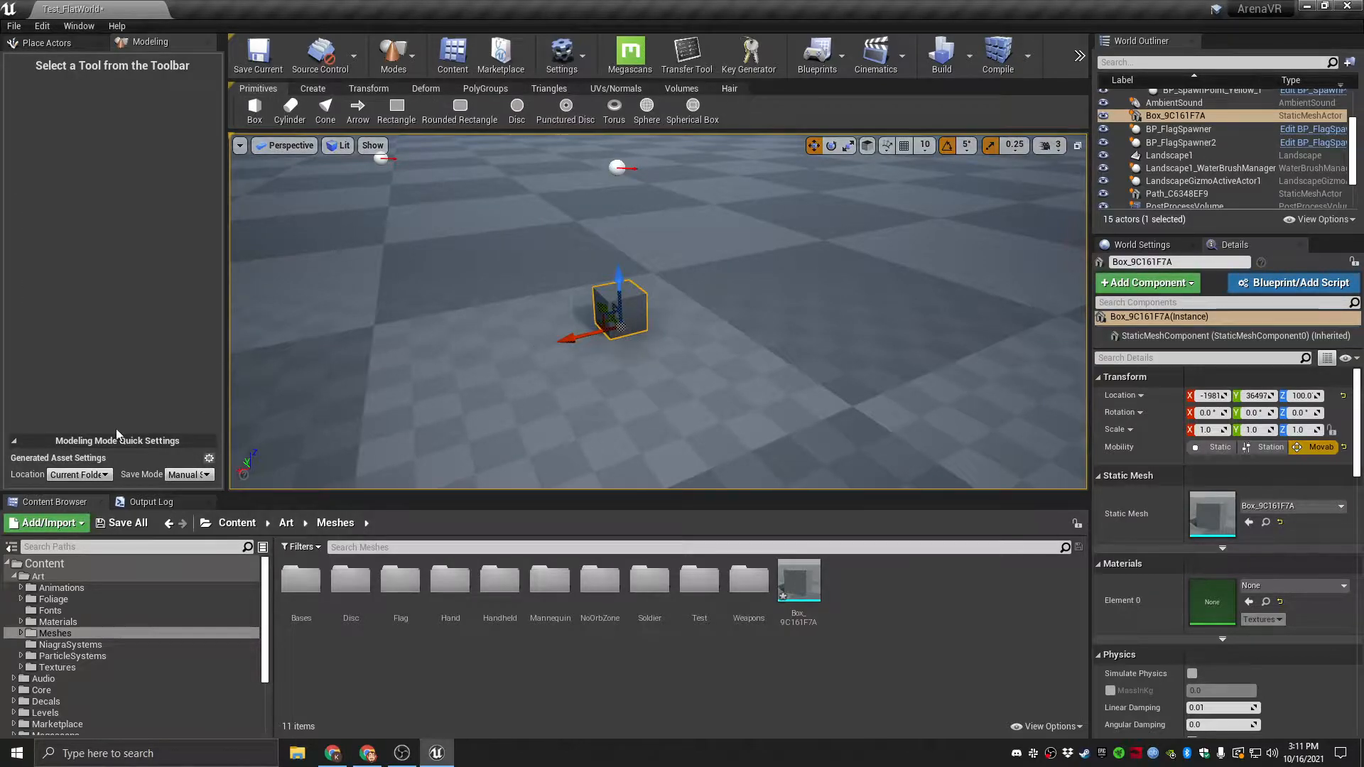
# Check the location setting for generated mesh assets.
pyautogui.click(97, 476)
pyautogui.moveTo(627, 327); pyautogui.dragTo(710, 328, button='right')
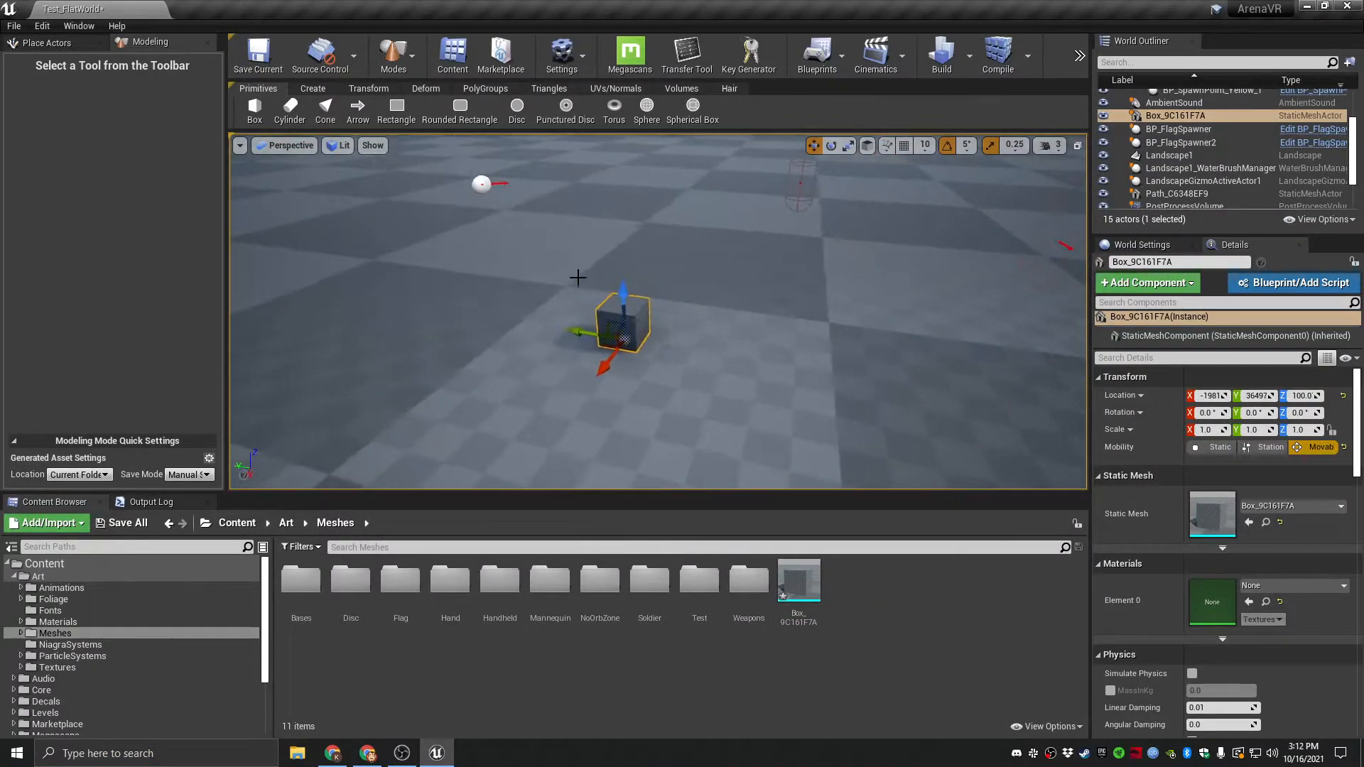
# Place a cylinder with radius 50 and height 200 on the ground beside the box and complete the tool.
pyautogui.click(291, 110)
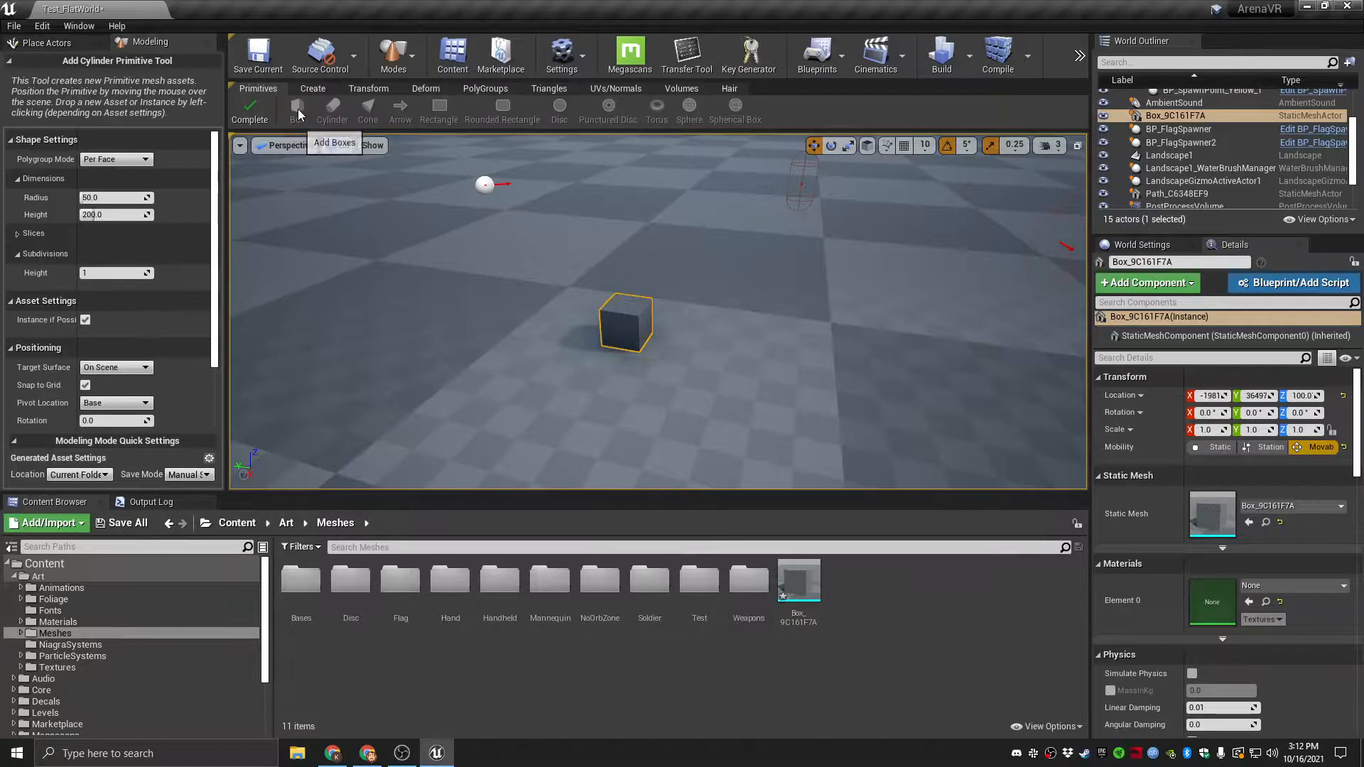
pyautogui.click(726, 366)
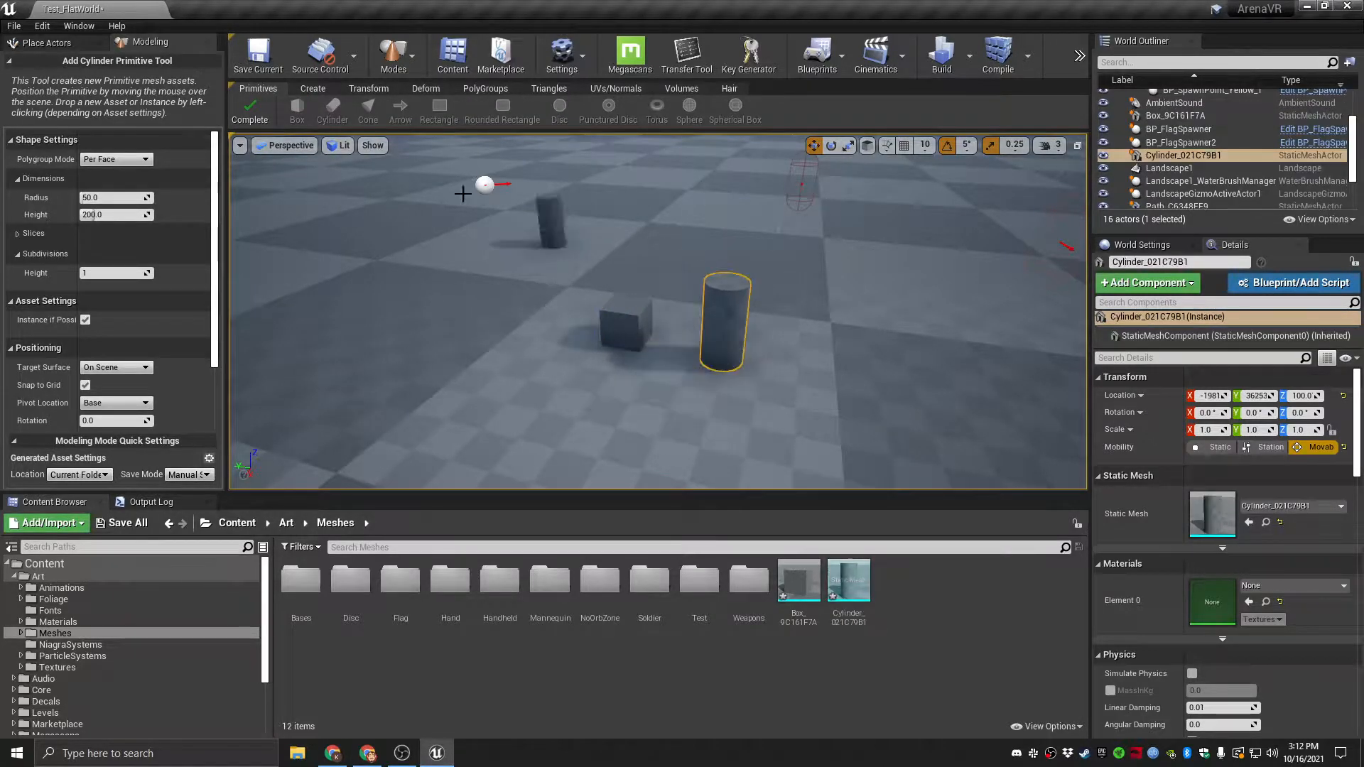
pyautogui.click(254, 112)
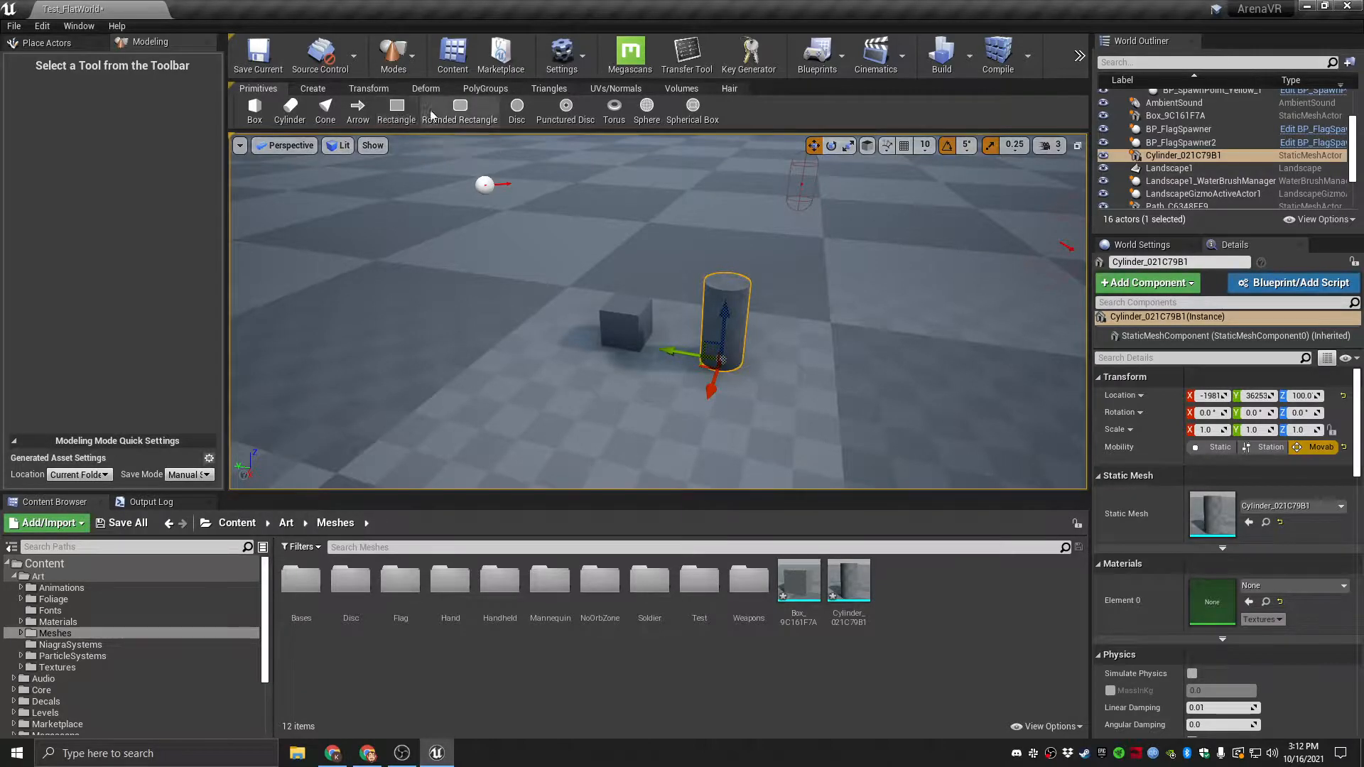
# Place a flat 100 by 100 rectangle on the ground near the box and cylinder and complete the tool.
pyautogui.click(397, 114)
pyautogui.moveTo(634, 403); pyautogui.dragTo(539, 393, button='right')
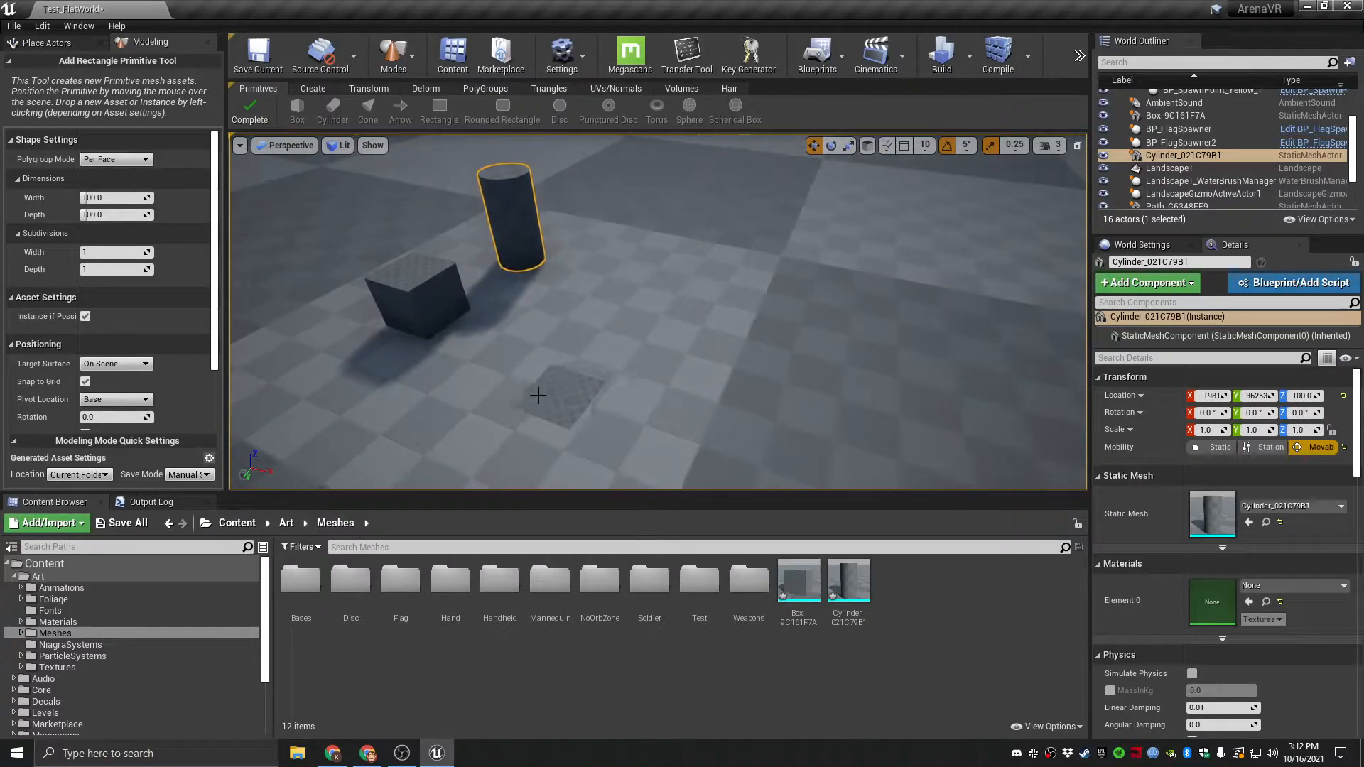
pyautogui.click(590, 349)
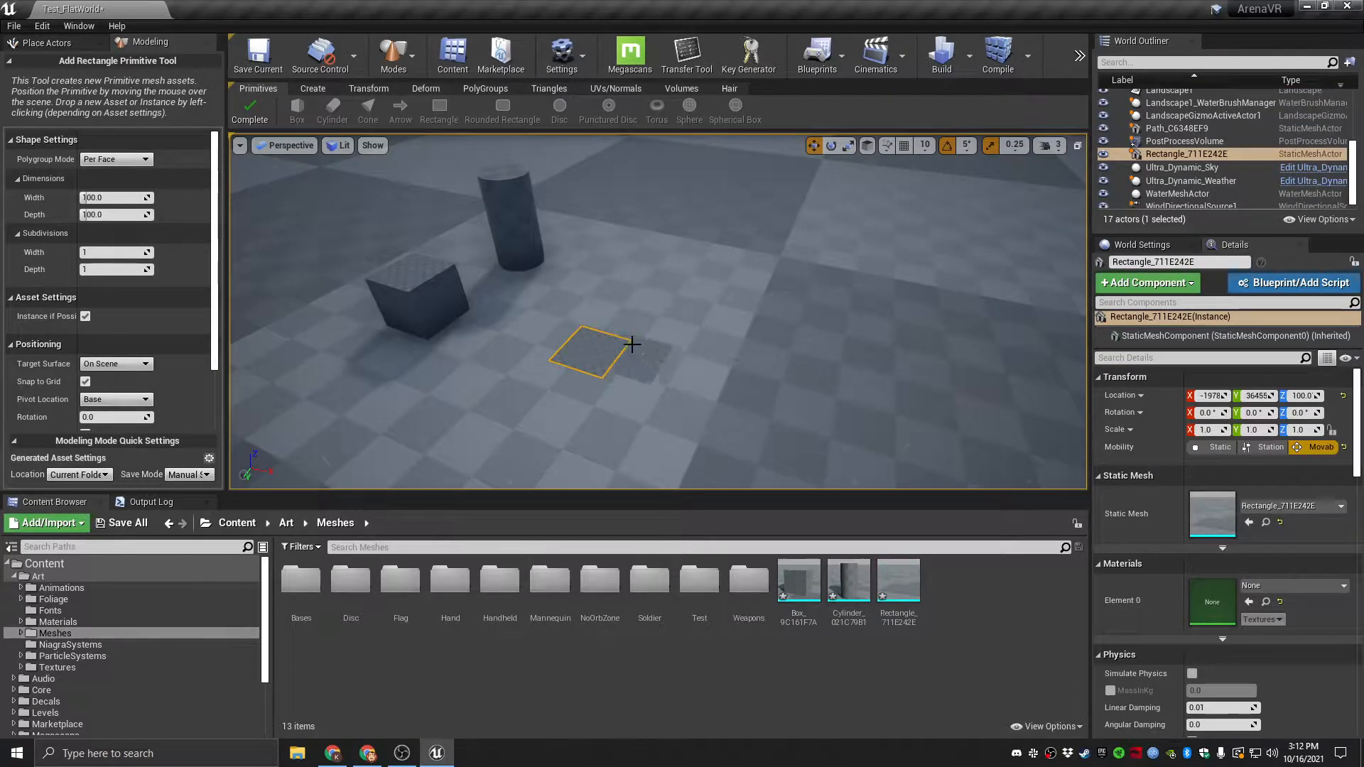
pyautogui.click(262, 110)
# Edit the rectangle's polygroups with PolyEdit and inset its face to create a smaller inner face.
pyautogui.click(426, 88)
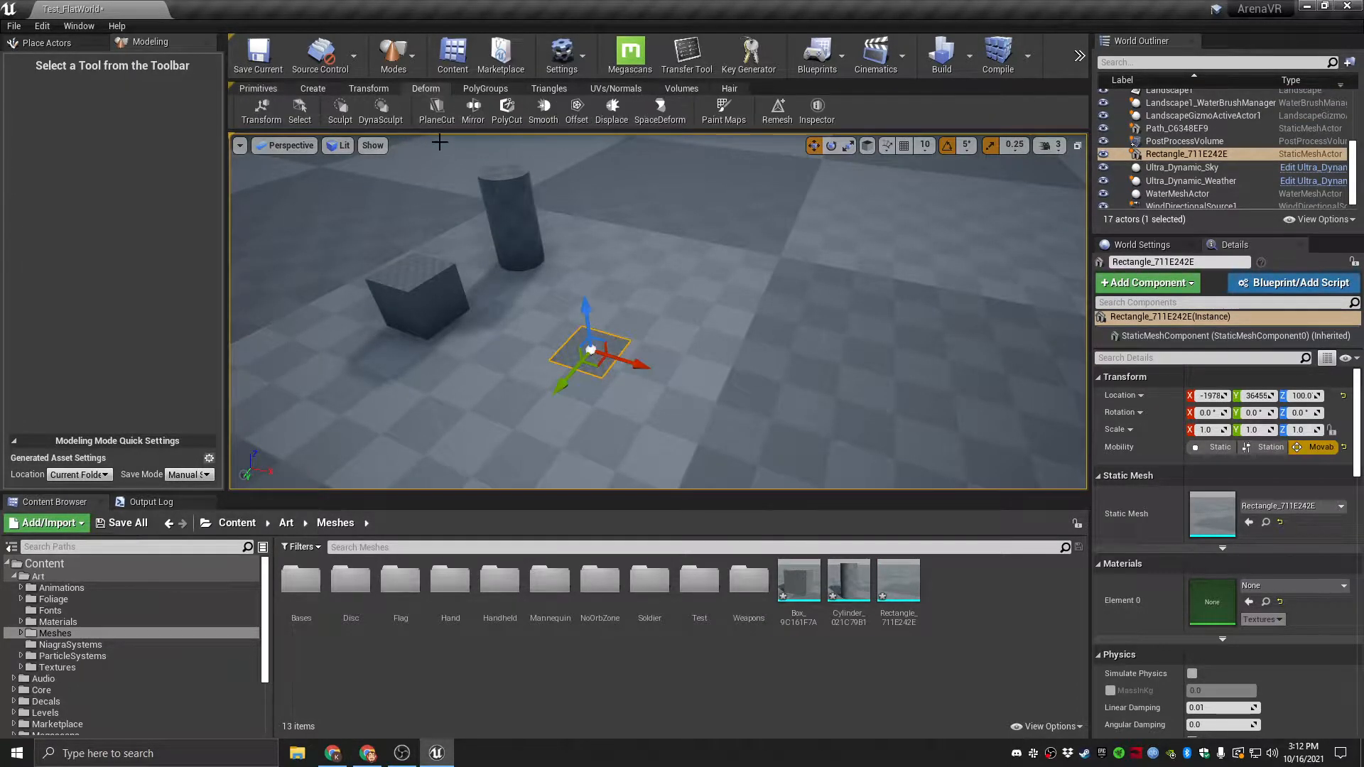
pyautogui.click(485, 89)
pyautogui.click(396, 111)
pyautogui.press('w')
pyautogui.moveTo(723, 358)
pyautogui.mouseDown(button='right')
pyautogui.moveTo(711, 373)
pyautogui.moveTo(723, 357)
pyautogui.mouseUp(button='right')
pyautogui.press('s')
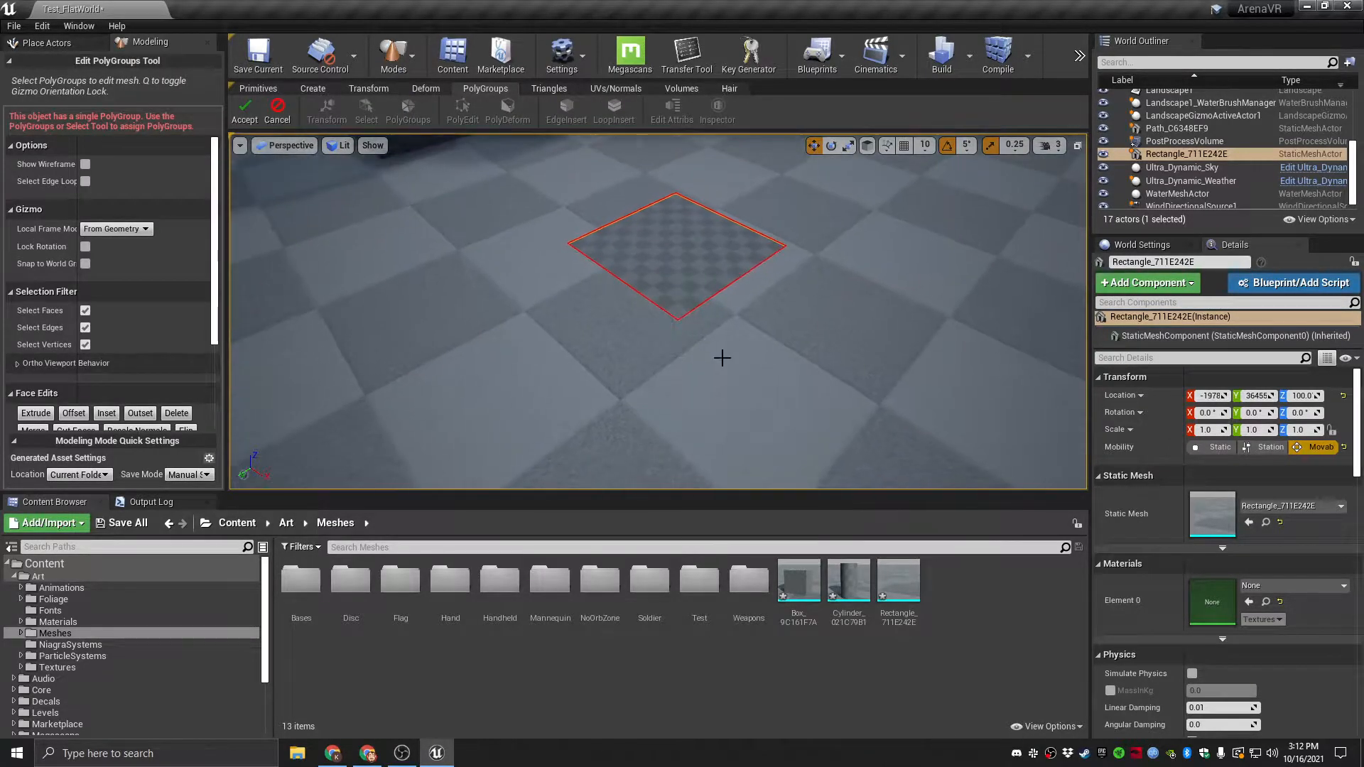
pyautogui.click(663, 237)
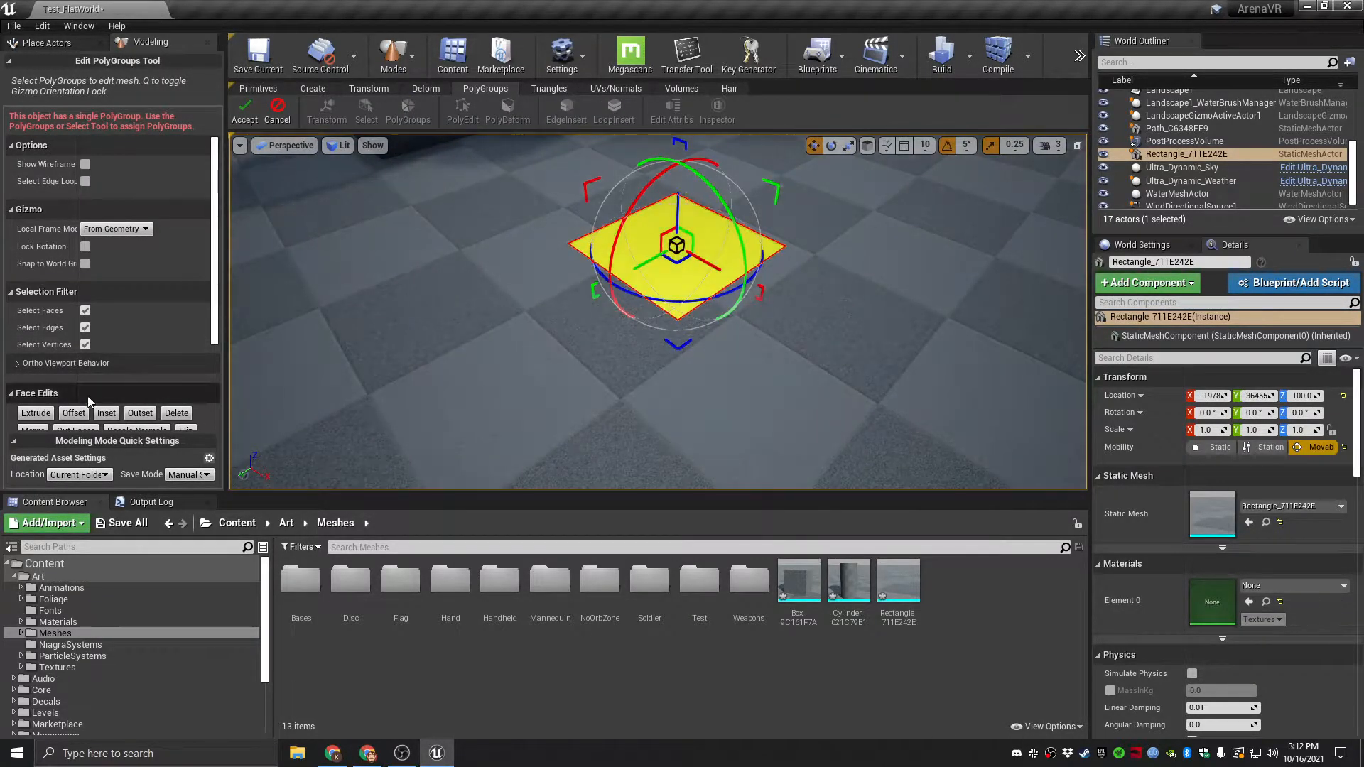
pyautogui.click(106, 413)
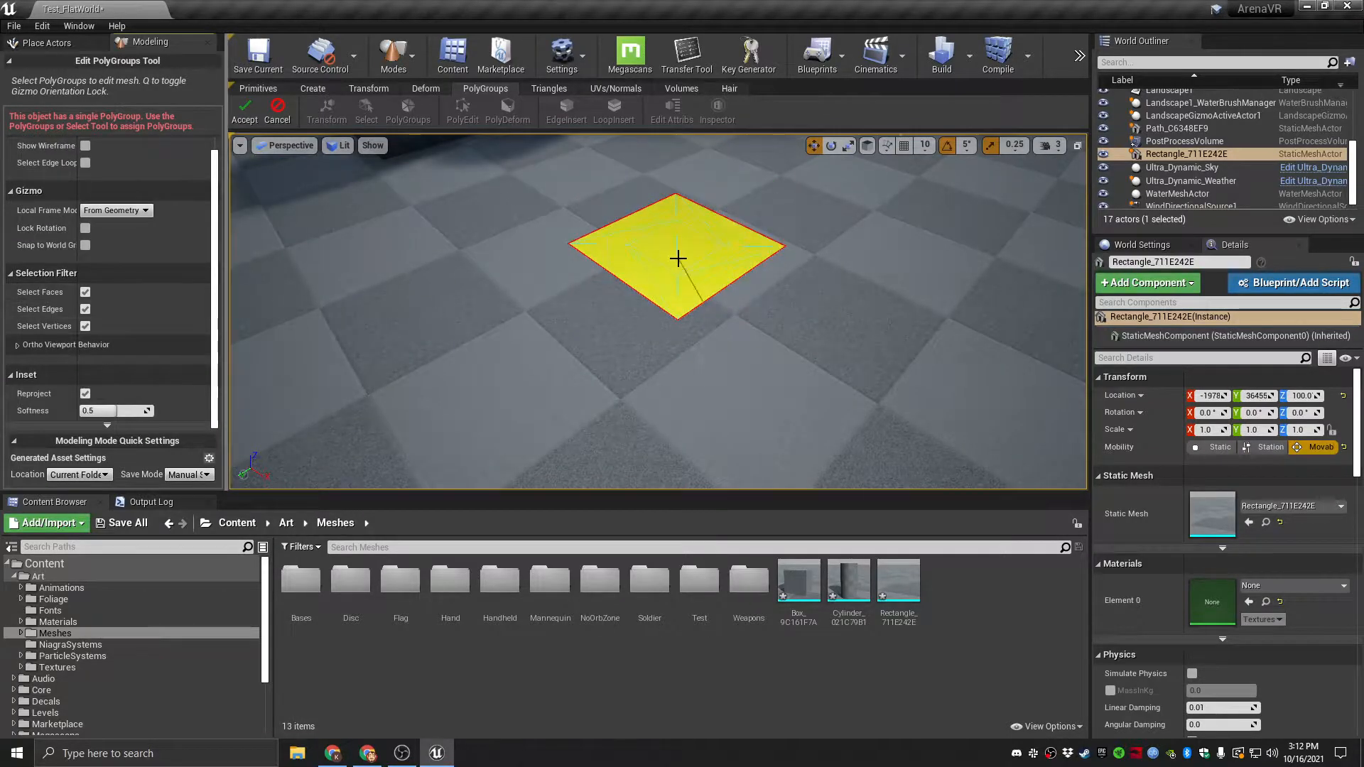
pyautogui.click(648, 275)
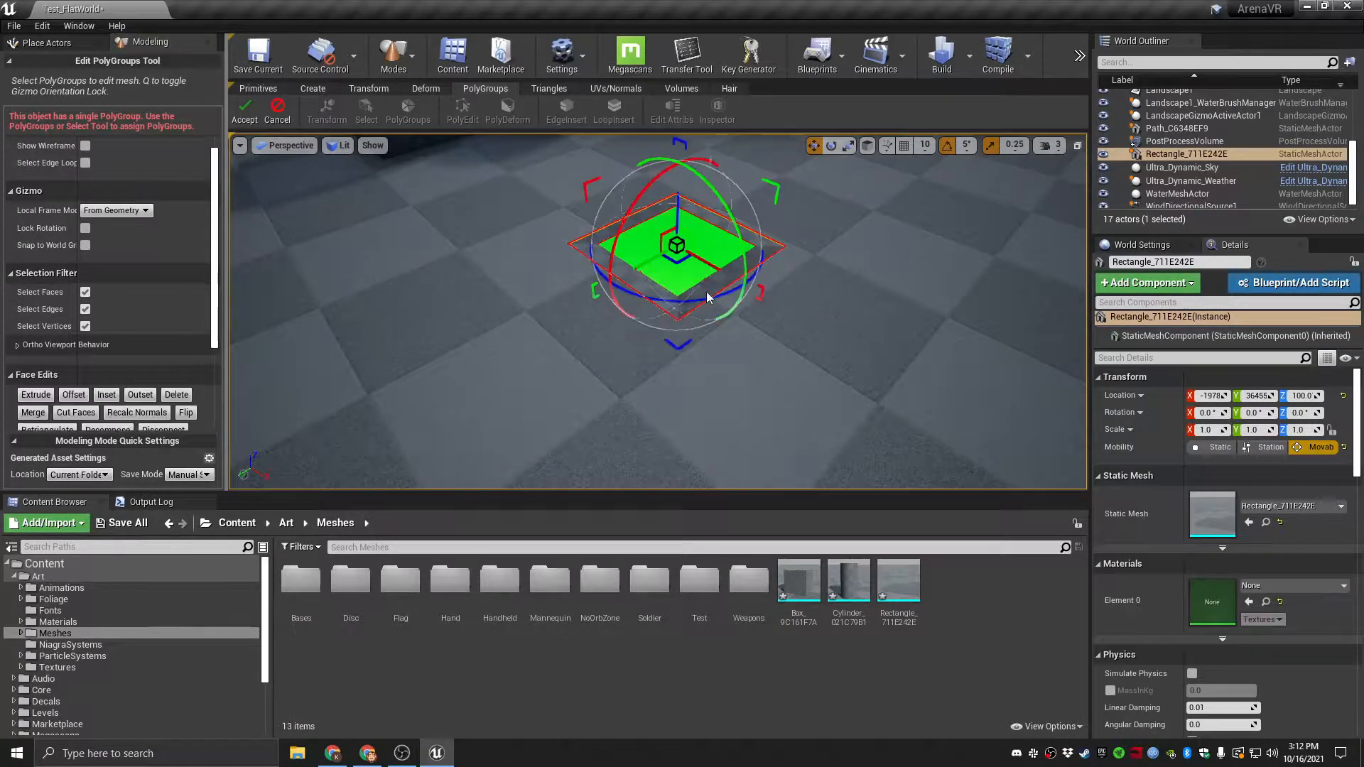
# Raise the inset face above the ground to form a truncated pyramid and accept the polygroup edit.
pyautogui.moveTo(676, 213); pyautogui.dragTo(650, 154)
pyautogui.rightClick(680, 203)
pyautogui.moveTo(896, 245); pyautogui.dragTo(671, 213, button='right')
pyautogui.click(244, 111)
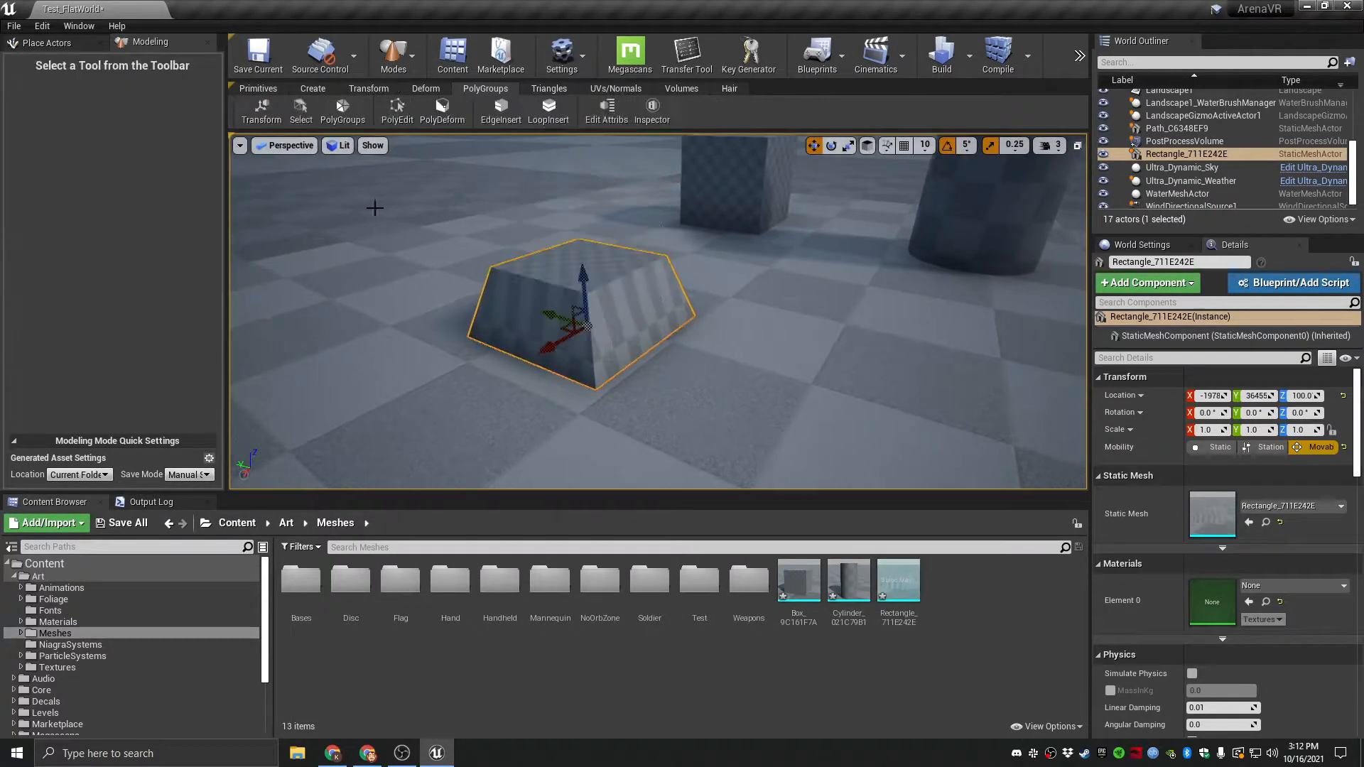
# Examine the truncated pyramid next to the box and cylinder from several angles, and look over the available primitive tools.
pyautogui.moveTo(661, 306); pyautogui.dragTo(604, 306, button='right')
pyautogui.rightClick(762, 340)
pyautogui.moveTo(763, 341)
pyautogui.mouseDown(button='right')
pyautogui.moveTo(675, 348)
pyautogui.moveTo(770, 351)
pyautogui.moveTo(760, 363)
pyautogui.mouseUp(button='right')
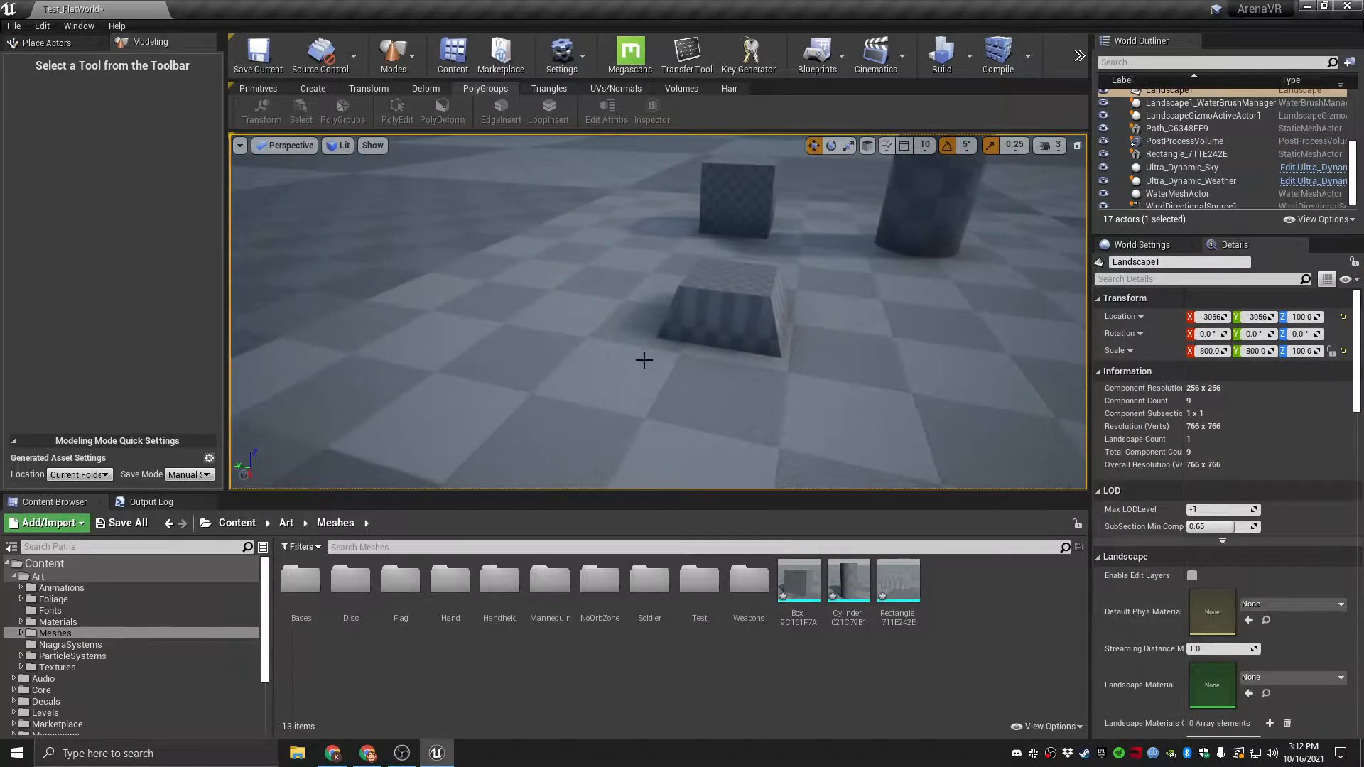
pyautogui.moveTo(644, 358); pyautogui.dragTo(674, 351, button='right')
pyautogui.click(620, 304)
pyautogui.moveTo(797, 317); pyautogui.dragTo(658, 366, button='right')
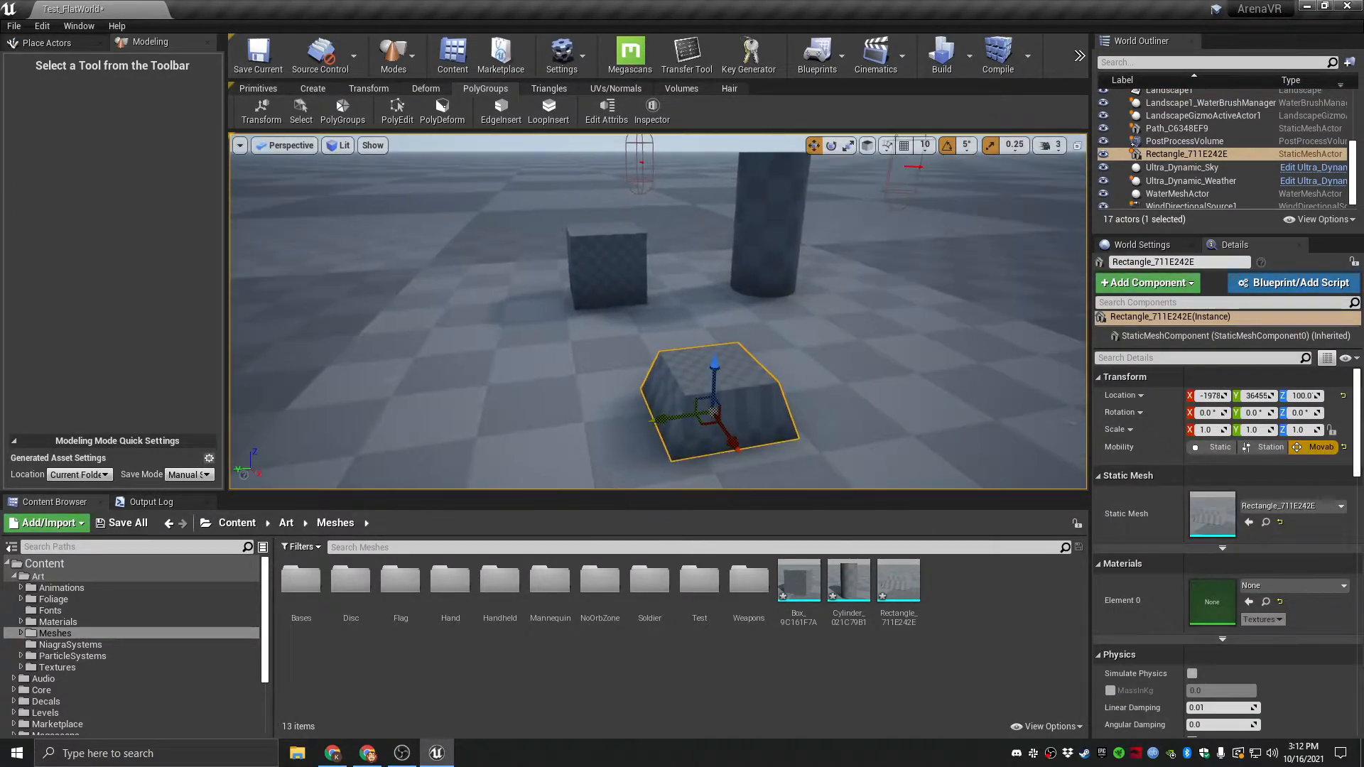
pyautogui.click(269, 88)
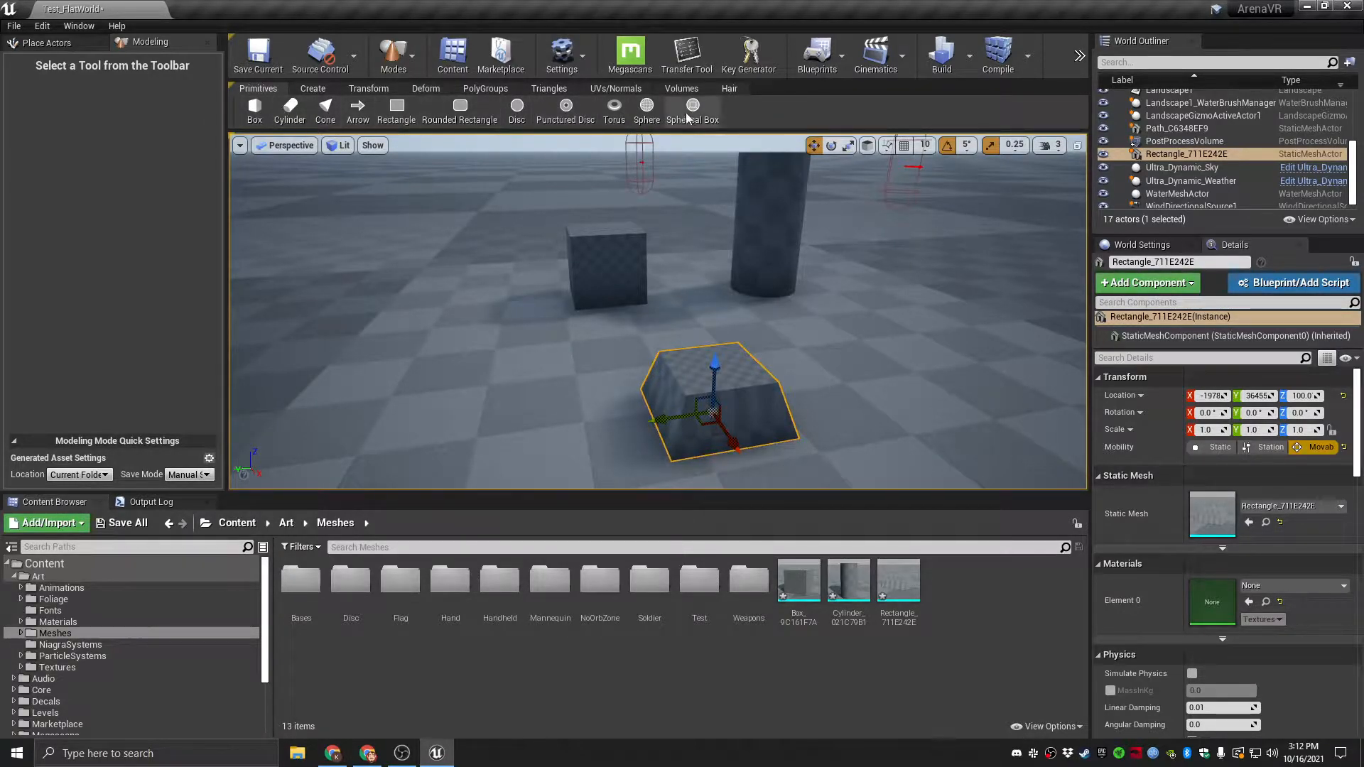
pyautogui.moveTo(773, 341)
pyautogui.mouseDown(button='right')
pyautogui.moveTo(682, 398)
pyautogui.moveTo(767, 405)
pyautogui.moveTo(777, 334)
pyautogui.mouseUp(button='right')
# Look over the mesh creation tools and view the box, cylinder and truncated pyramid from farther away.
pyautogui.click(311, 88)
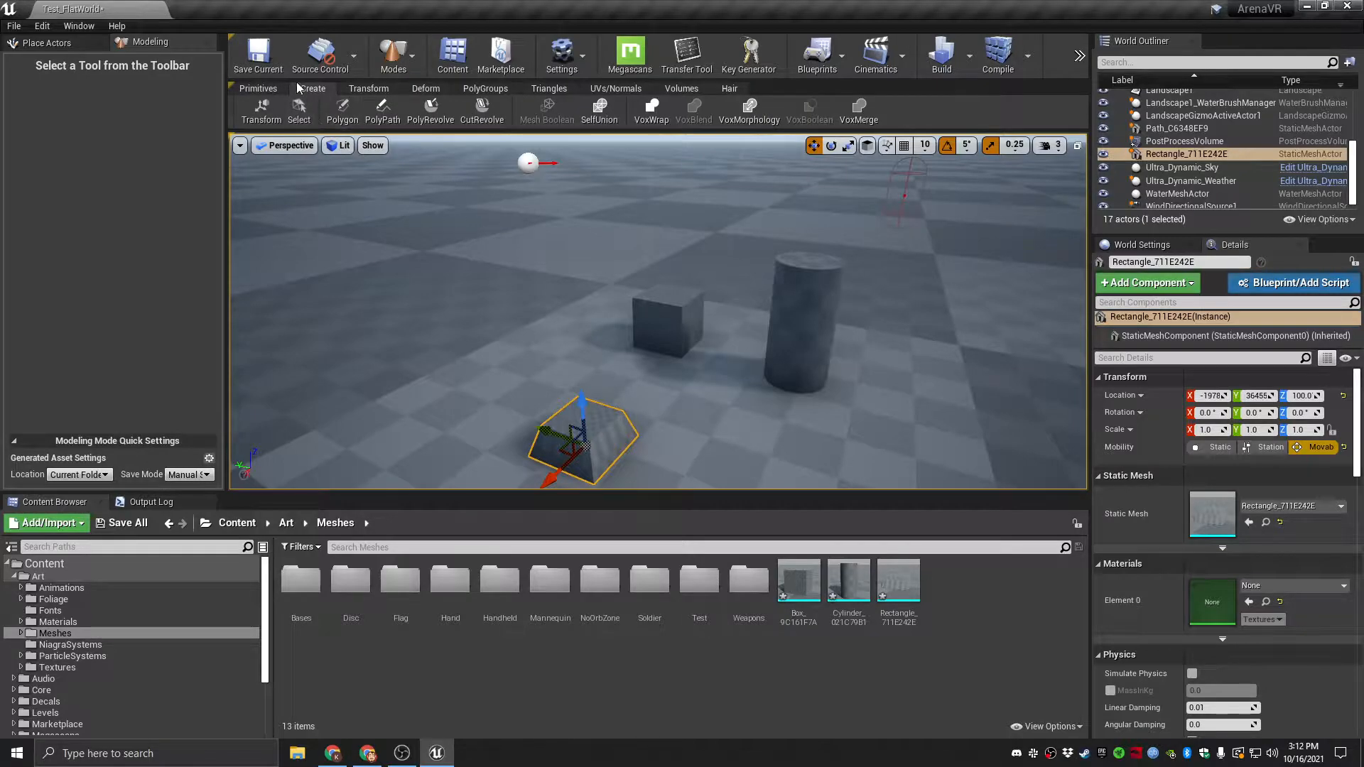
pyautogui.click(515, 293)
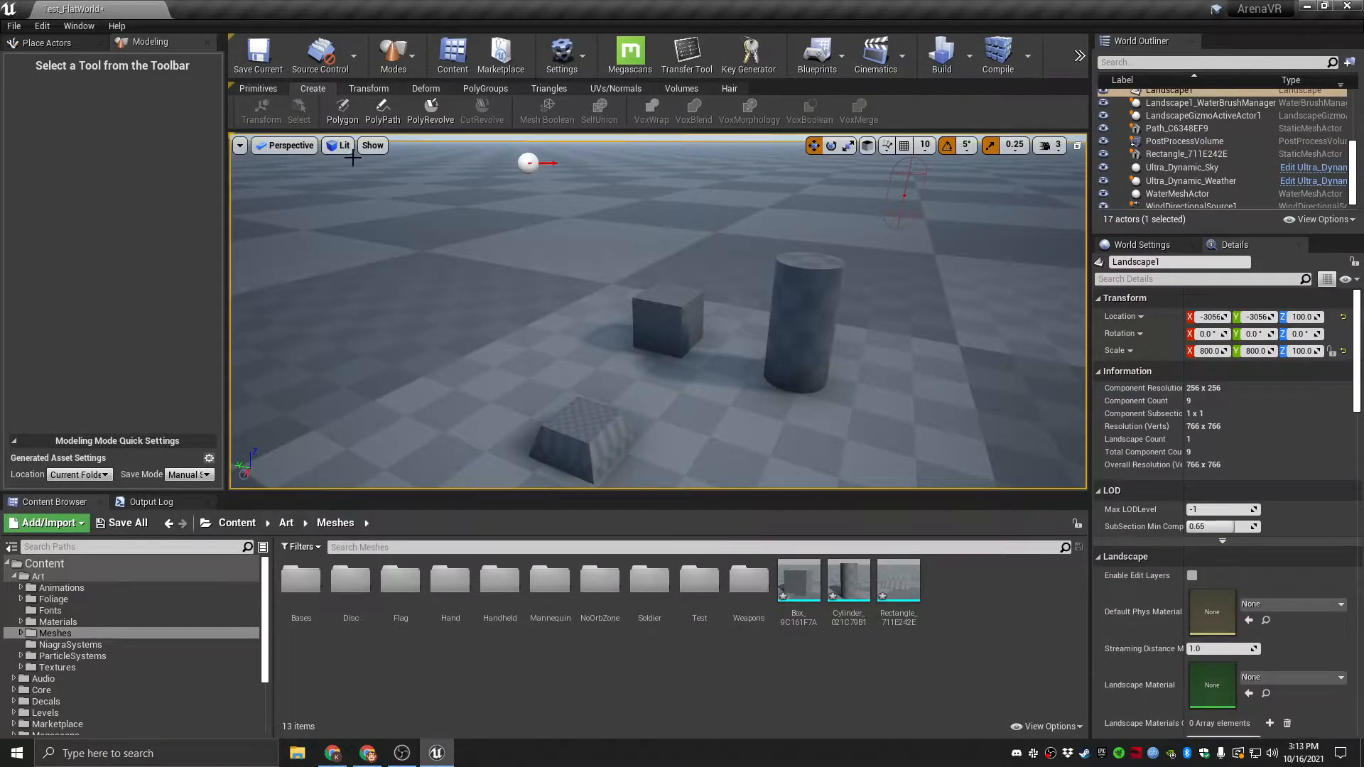
pyautogui.moveTo(502, 234)
pyautogui.mouseDown(button='right')
pyautogui.moveTo(483, 262)
pyautogui.moveTo(502, 227)
pyautogui.mouseUp(button='right')
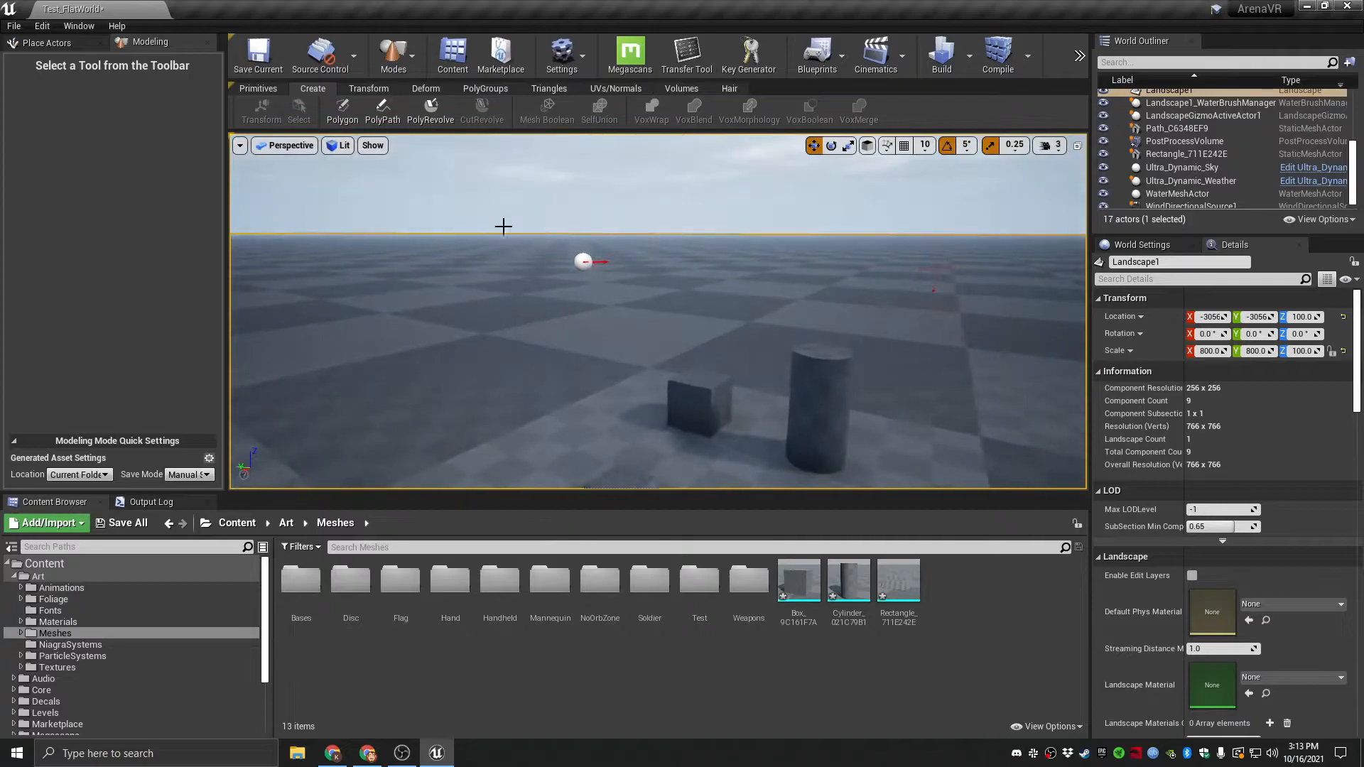
pyautogui.click(502, 233)
pyautogui.moveTo(701, 447); pyautogui.dragTo(686, 320, button='right')
pyautogui.click(708, 309)
pyautogui.click(554, 252)
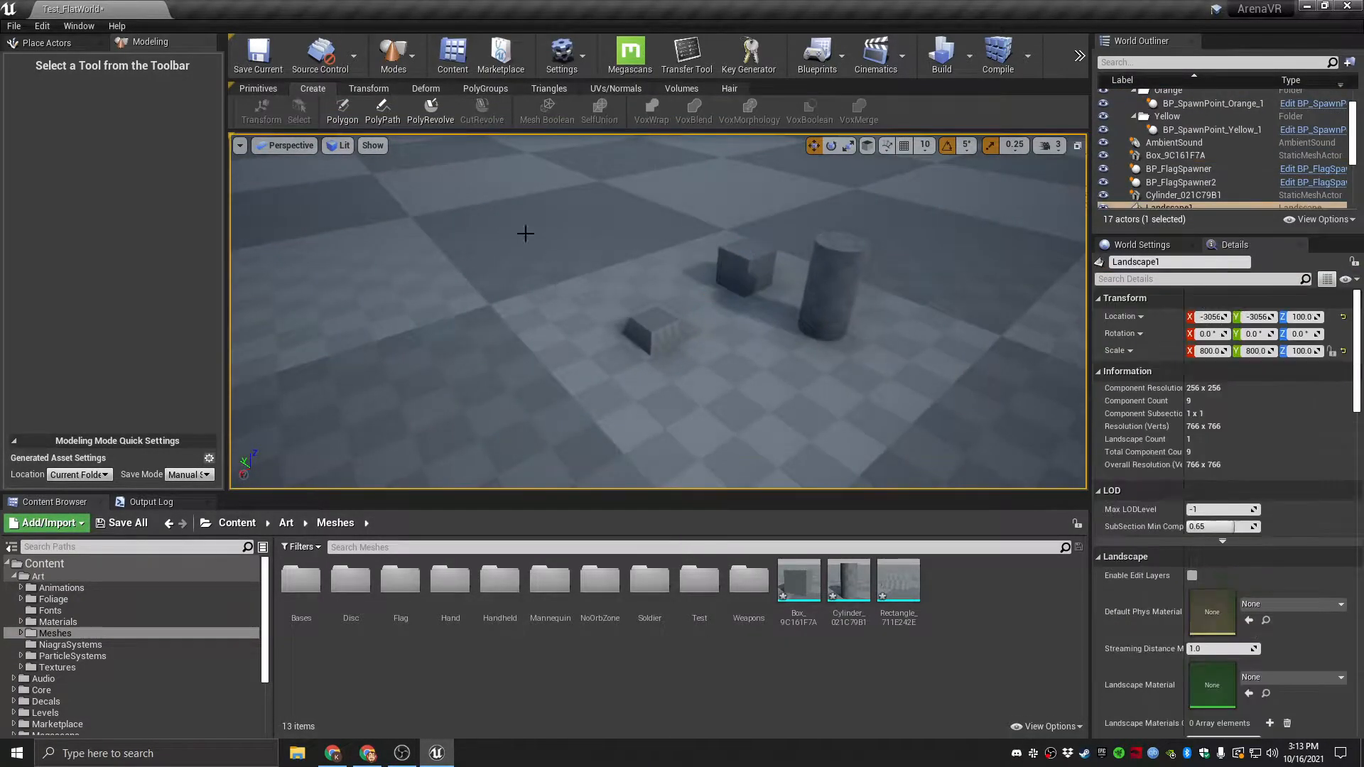
# Start the Draw Polygon tool and hide its drawing plane gizmo.
pyautogui.click(342, 112)
pyautogui.moveTo(658, 312); pyautogui.dragTo(753, 305, button='right')
pyautogui.moveTo(525, 237)
pyautogui.mouseDown(button='right')
pyautogui.moveTo(490, 245)
pyautogui.moveTo(497, 231)
pyautogui.moveTo(525, 236)
pyautogui.mouseUp(button='right')
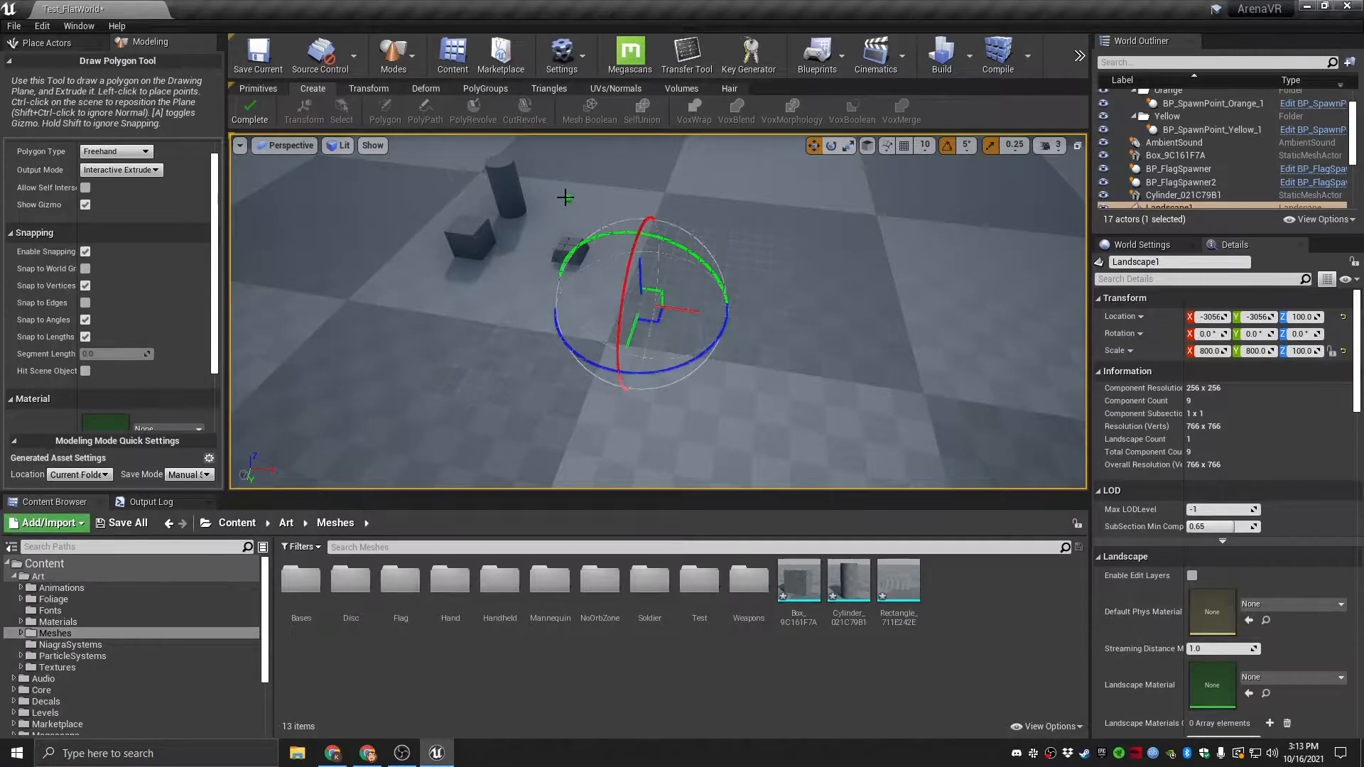
pyautogui.moveTo(808, 264)
pyautogui.mouseDown(button='right')
pyautogui.moveTo(724, 238)
pyautogui.moveTo(696, 248)
pyautogui.moveTo(746, 284)
pyautogui.moveTo(828, 240)
pyautogui.mouseUp(button='right')
pyautogui.press('a')
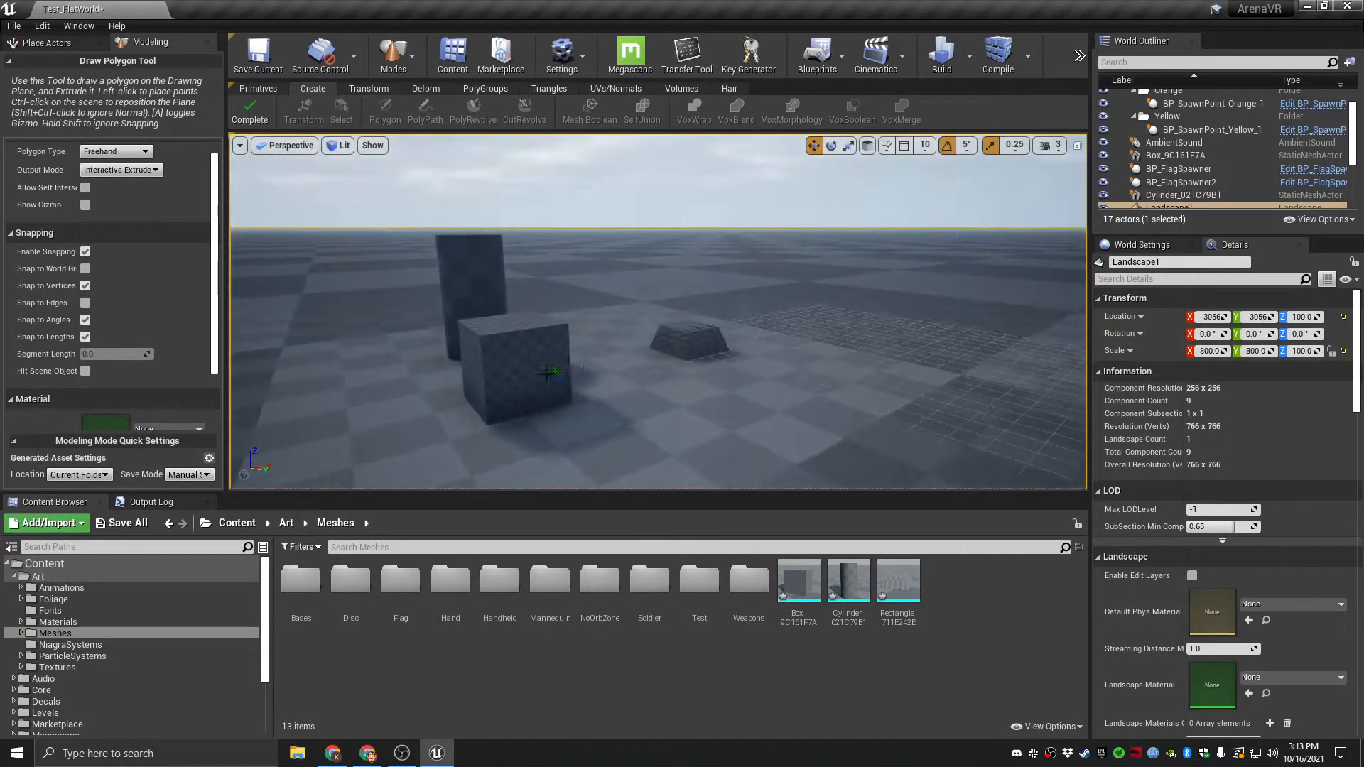
# Align the polygon drawing plane with the side face of the box.
pyautogui.keyDown('ctrl'); pyautogui.click(534, 365); pyautogui.keyUp('ctrl')
pyautogui.moveTo(704, 375)
pyautogui.mouseDown(button='right')
pyautogui.moveTo(640, 372)
pyautogui.moveTo(717, 370)
pyautogui.moveTo(668, 366)
pyautogui.moveTo(625, 400)
pyautogui.mouseUp(button='right')
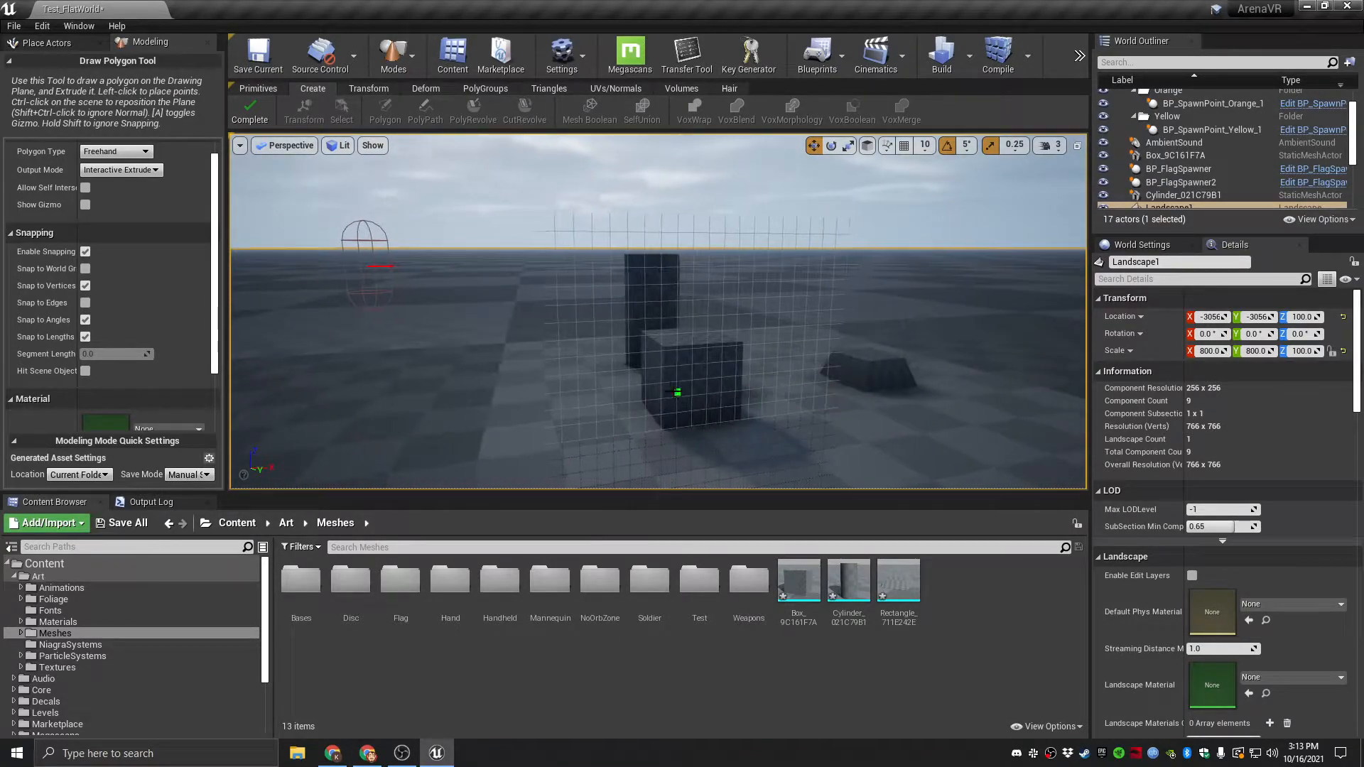
pyautogui.moveTo(817, 419)
pyautogui.mouseDown(button='right')
pyautogui.moveTo(767, 419)
pyautogui.moveTo(785, 422)
pyautogui.moveTo(771, 430)
pyautogui.mouseUp(button='right')
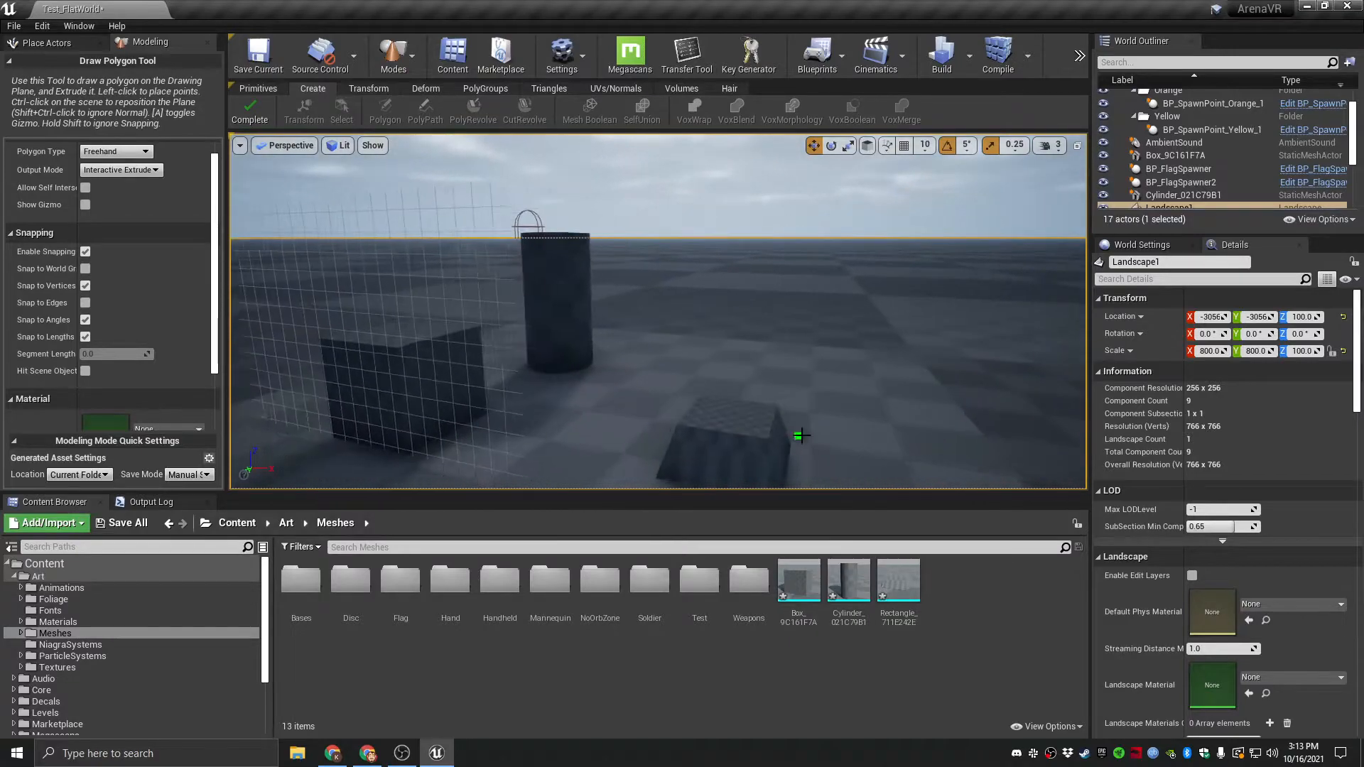
# Move the drawing plane onto the sloped side of the truncated pyramid.
pyautogui.keyDown('ctrl'); pyautogui.click(728, 424); pyautogui.keyUp('ctrl')
pyautogui.moveTo(828, 376); pyautogui.dragTo(764, 422, button='right')
pyautogui.moveTo(823, 349); pyautogui.dragTo(593, 340, button='right')
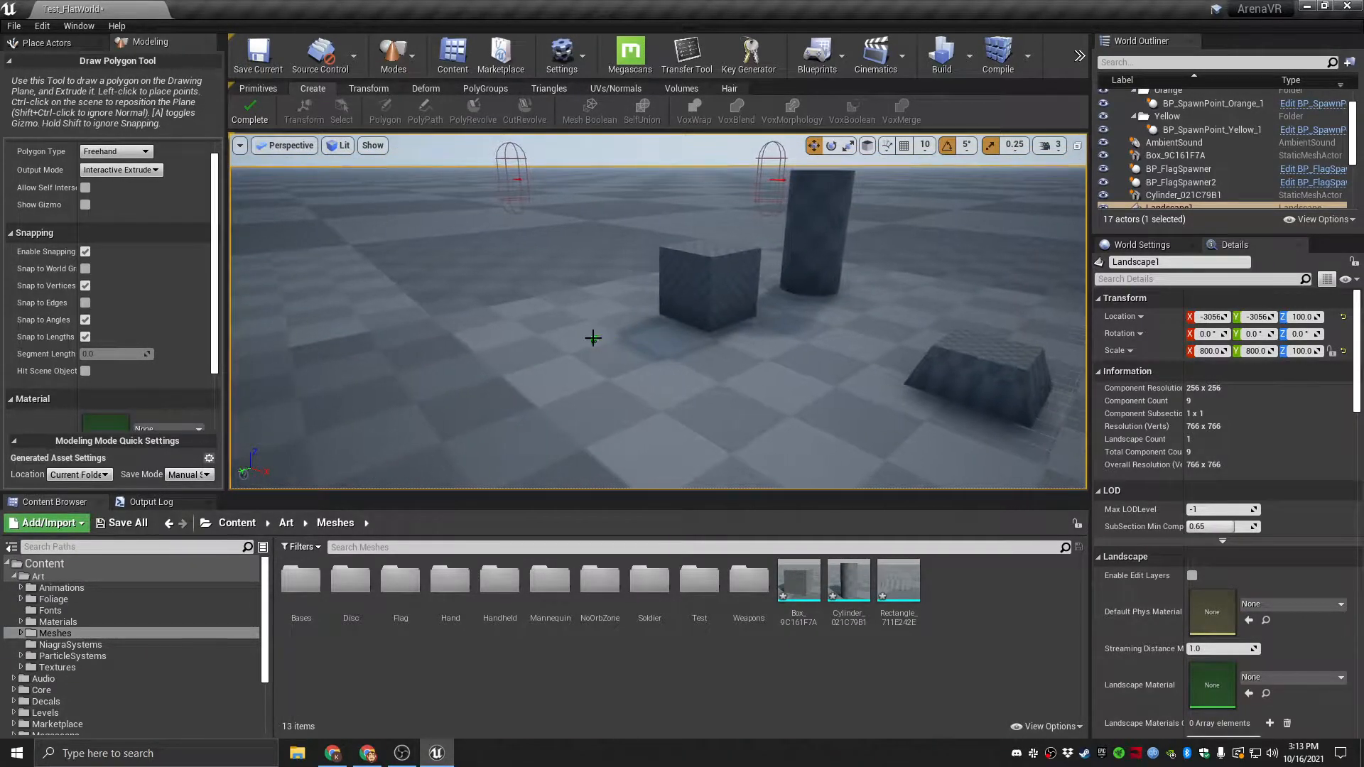
pyautogui.moveTo(687, 284)
pyautogui.mouseDown(button='right')
pyautogui.moveTo(618, 338)
pyautogui.moveTo(535, 339)
pyautogui.mouseUp(button='right')
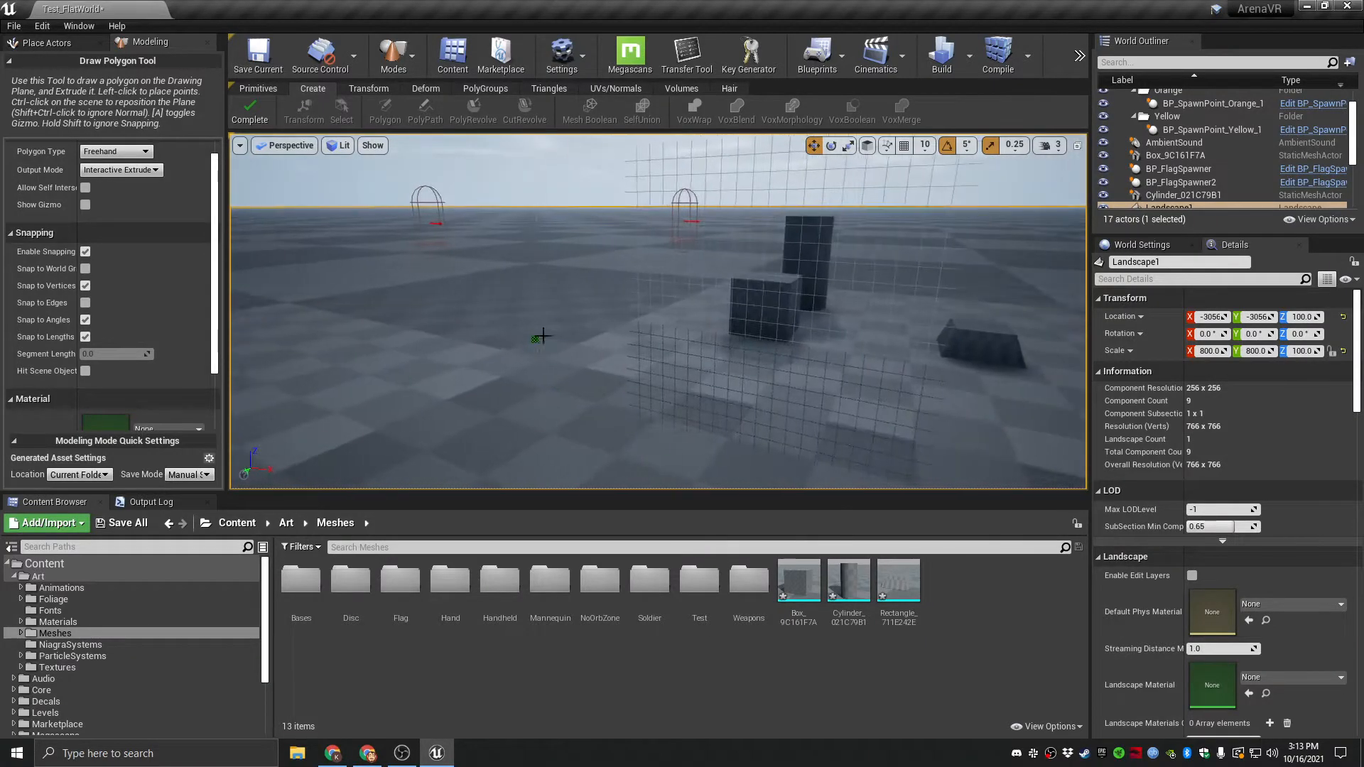
# Lay the drawing plane flat on the open ground away from the three meshes.
pyautogui.moveTo(646, 323); pyautogui.dragTo(621, 318, button='right')
pyautogui.moveTo(758, 235); pyautogui.dragTo(588, 328, button='right')
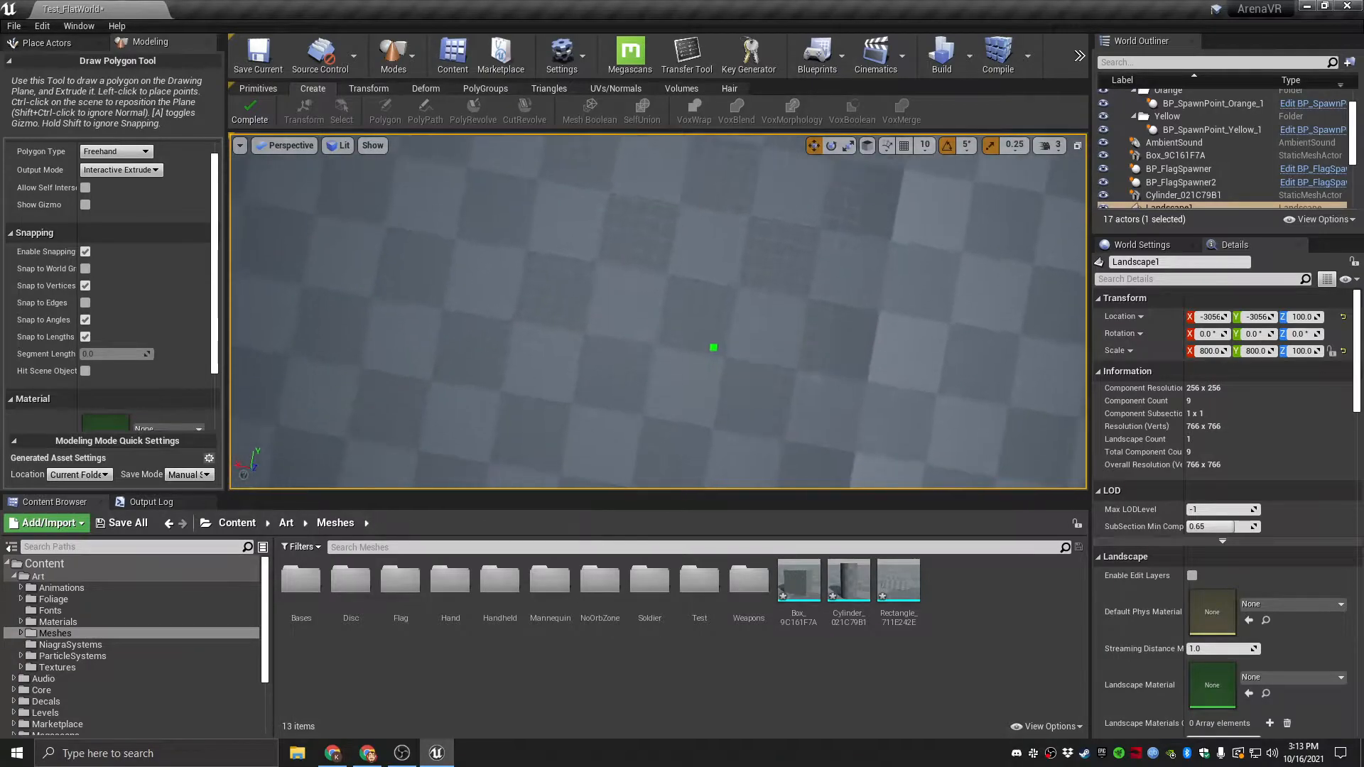
pyautogui.moveTo(713, 348); pyautogui.dragTo(664, 229, button='right')
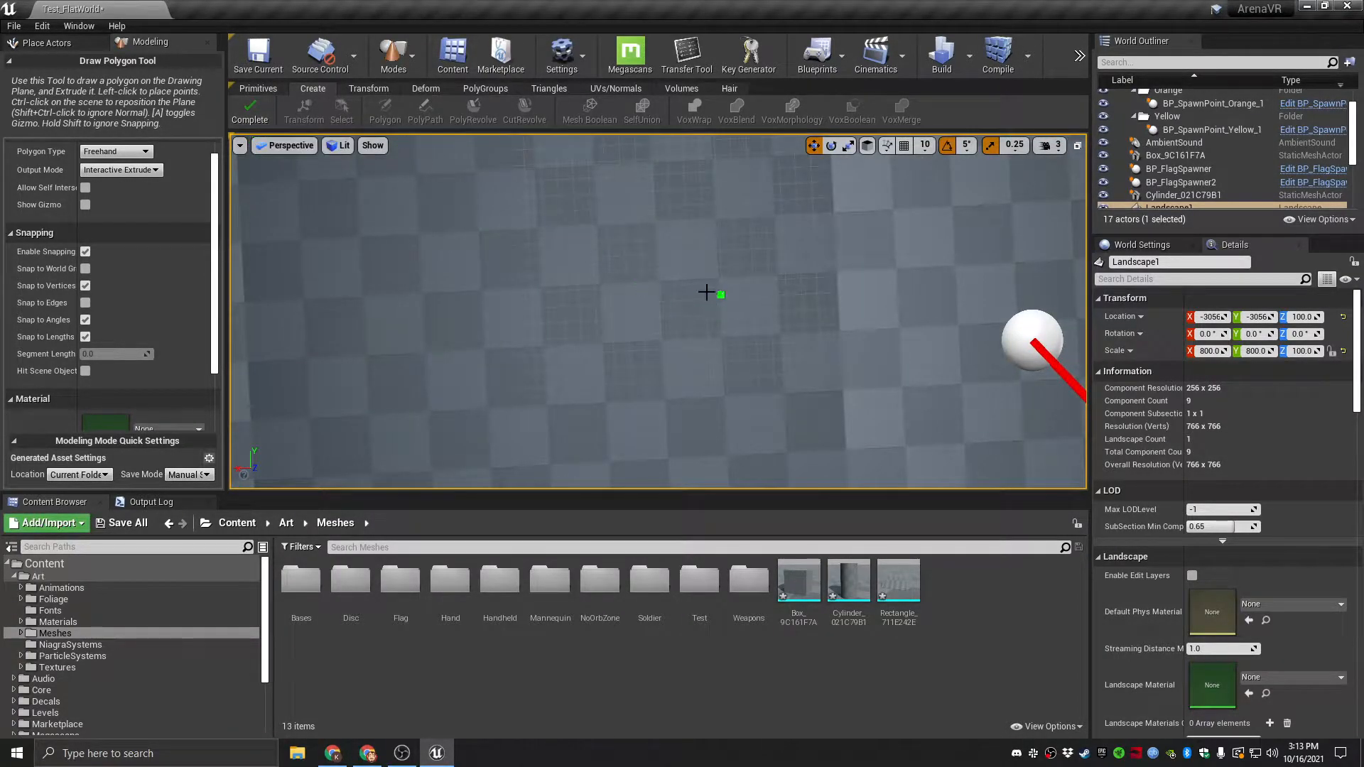
# Examine the drawing plane in the orthographic Top view at several zoom levels and return to the Perspective view.
pyautogui.click(285, 146)
pyautogui.click(291, 190)
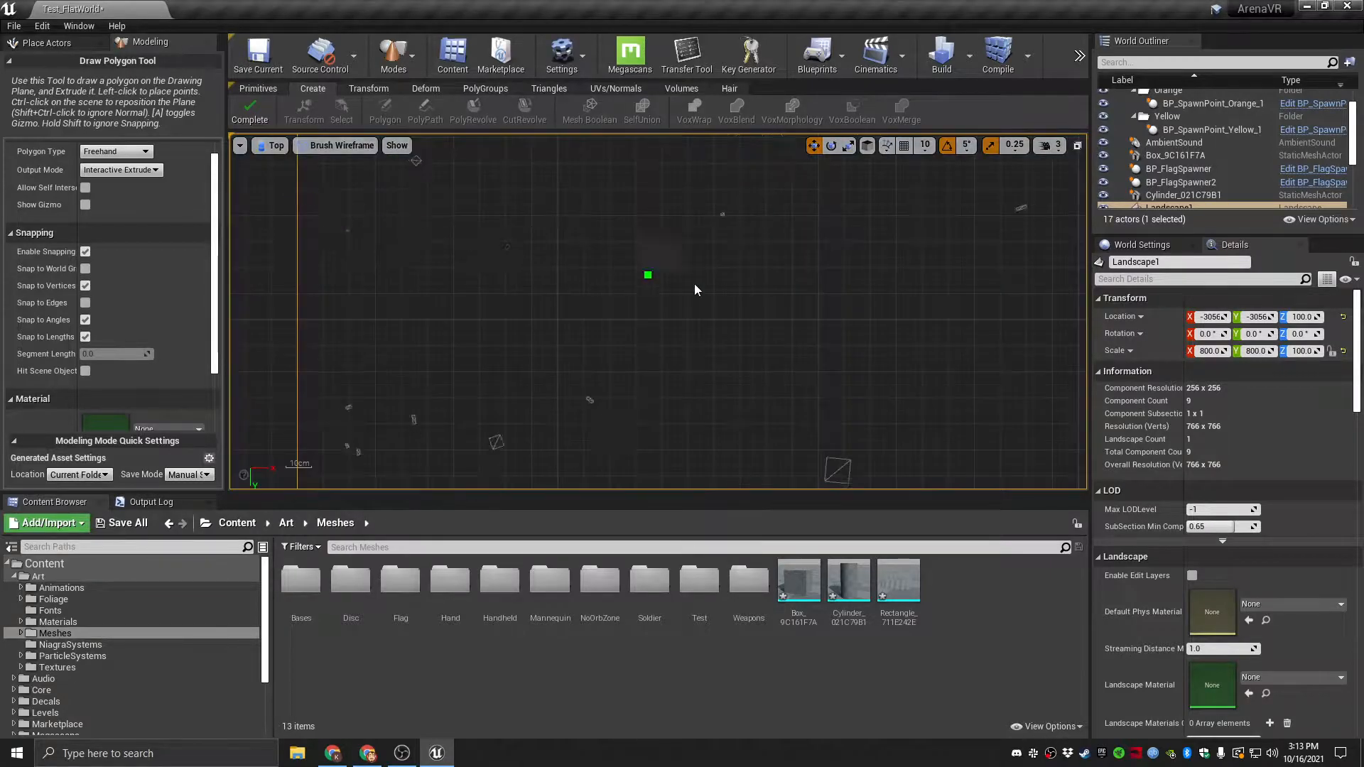
pyautogui.scroll(-6, 742, 313)
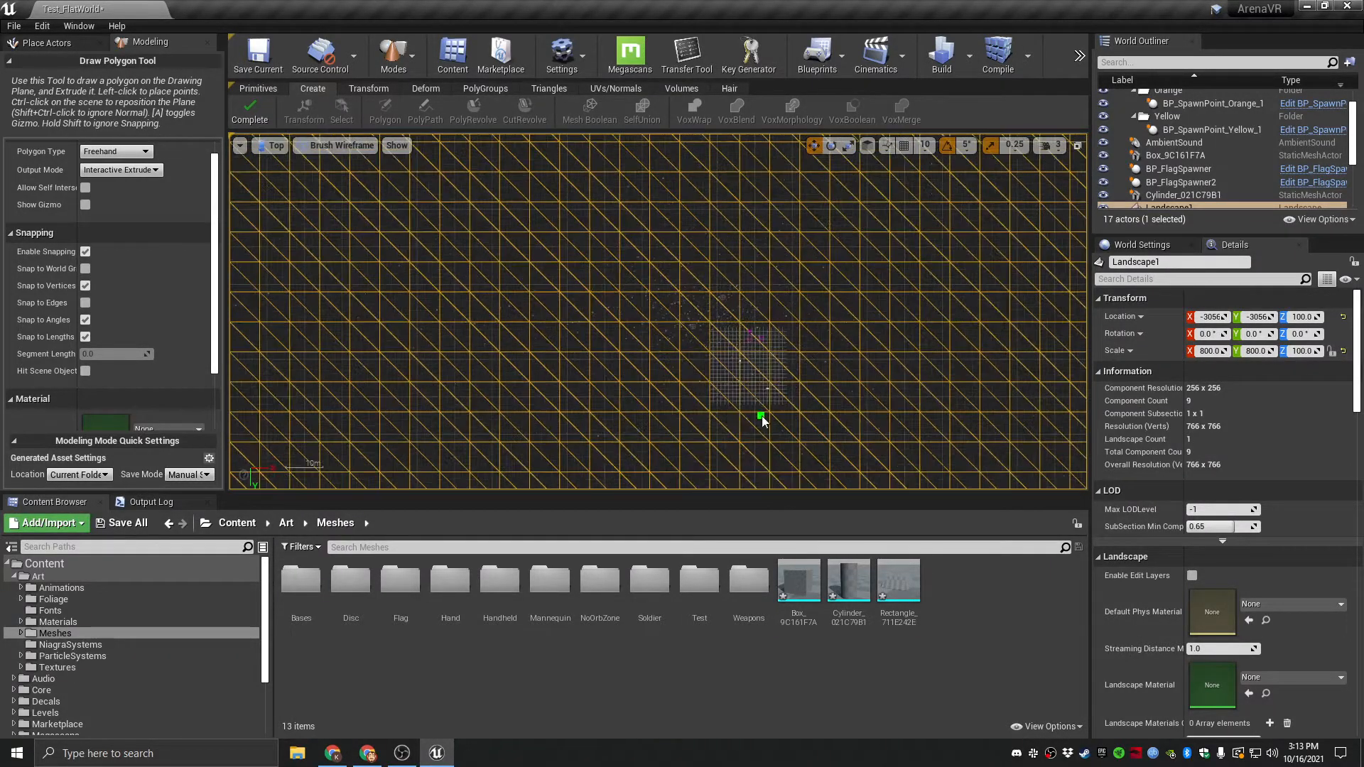
pyautogui.scroll(3, 706, 258)
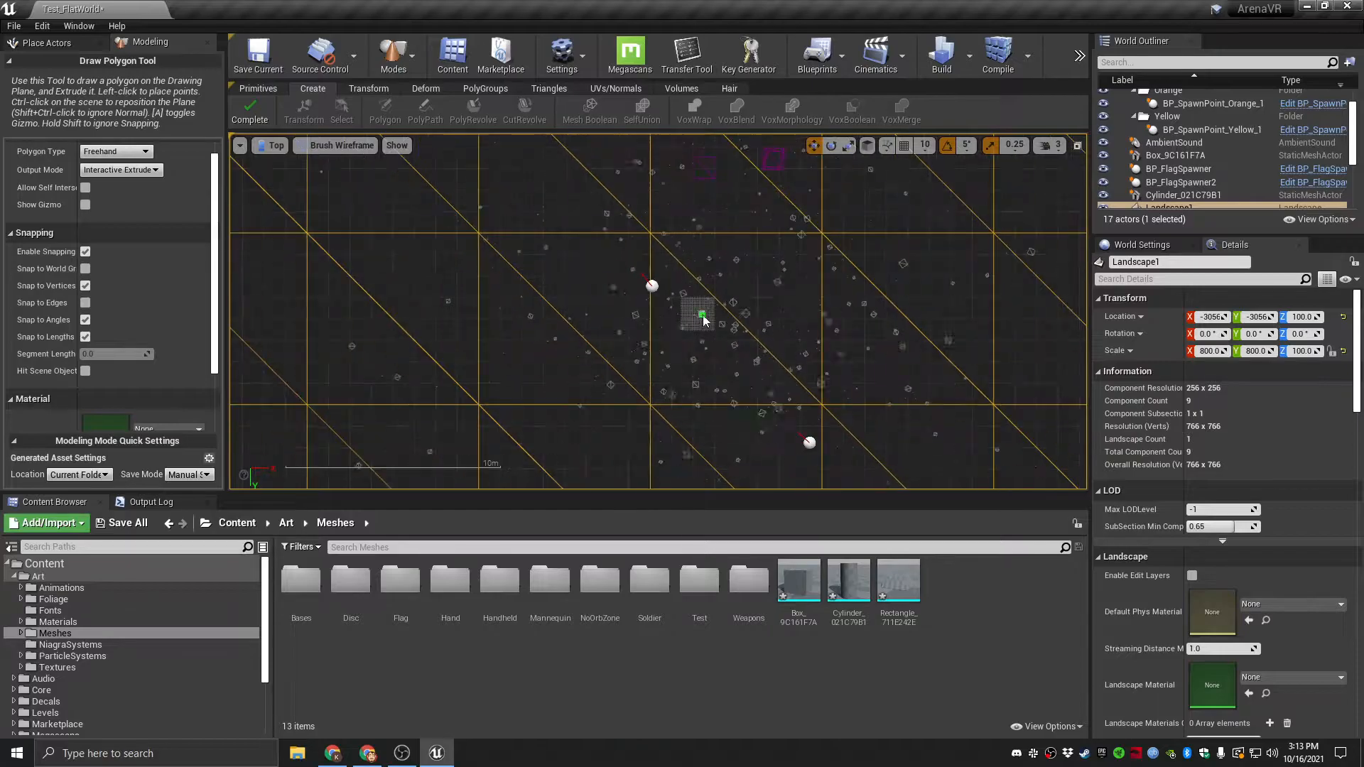
pyautogui.scroll(5, 720, 328)
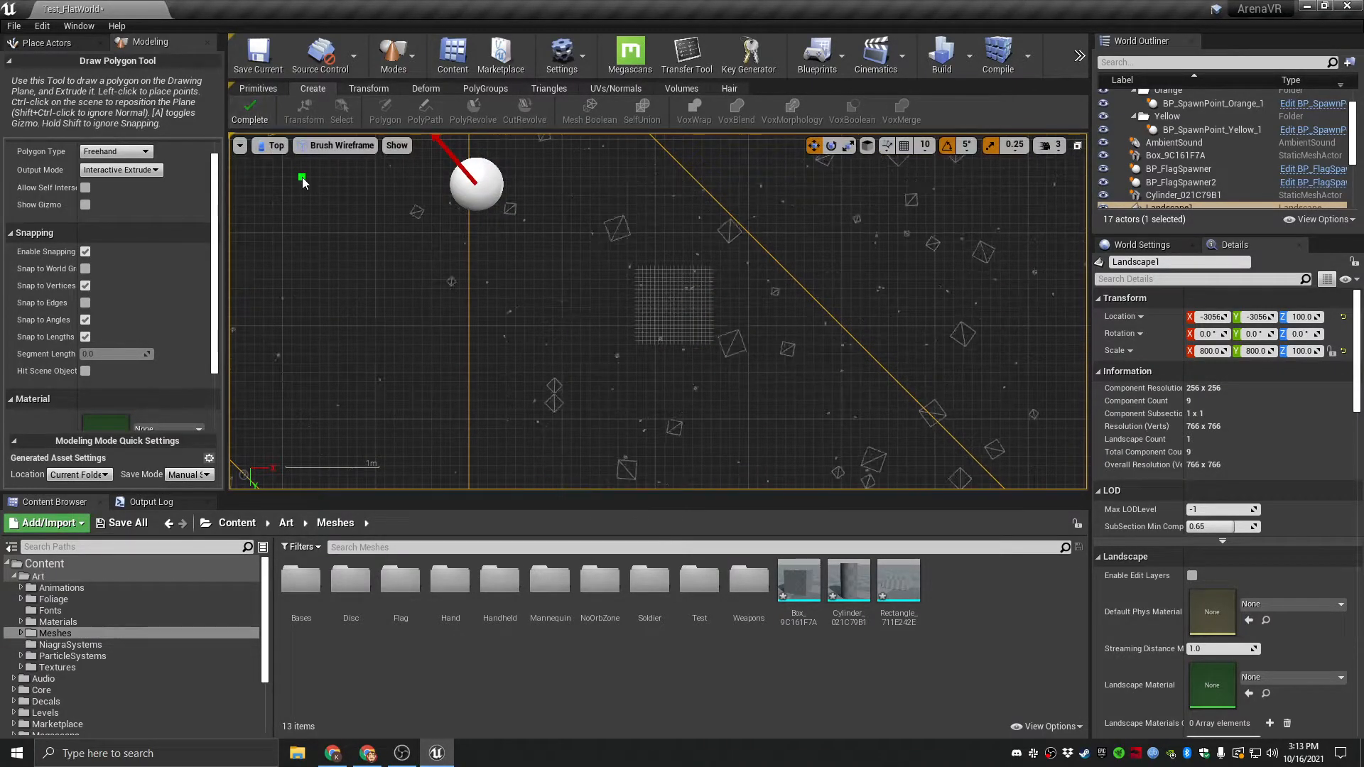
pyautogui.click(271, 144)
pyautogui.click(284, 162)
pyautogui.moveTo(688, 303); pyautogui.dragTo(654, 289, button='right')
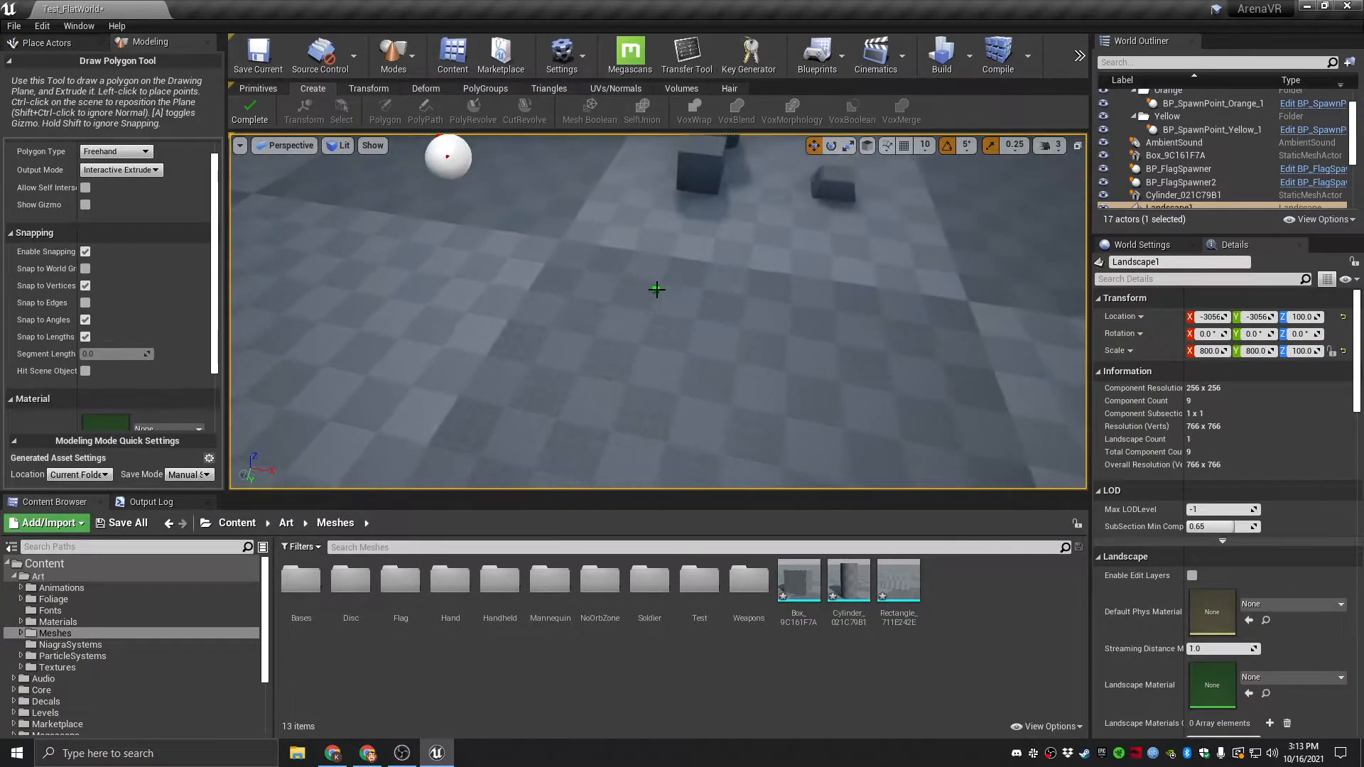
pyautogui.click(283, 145)
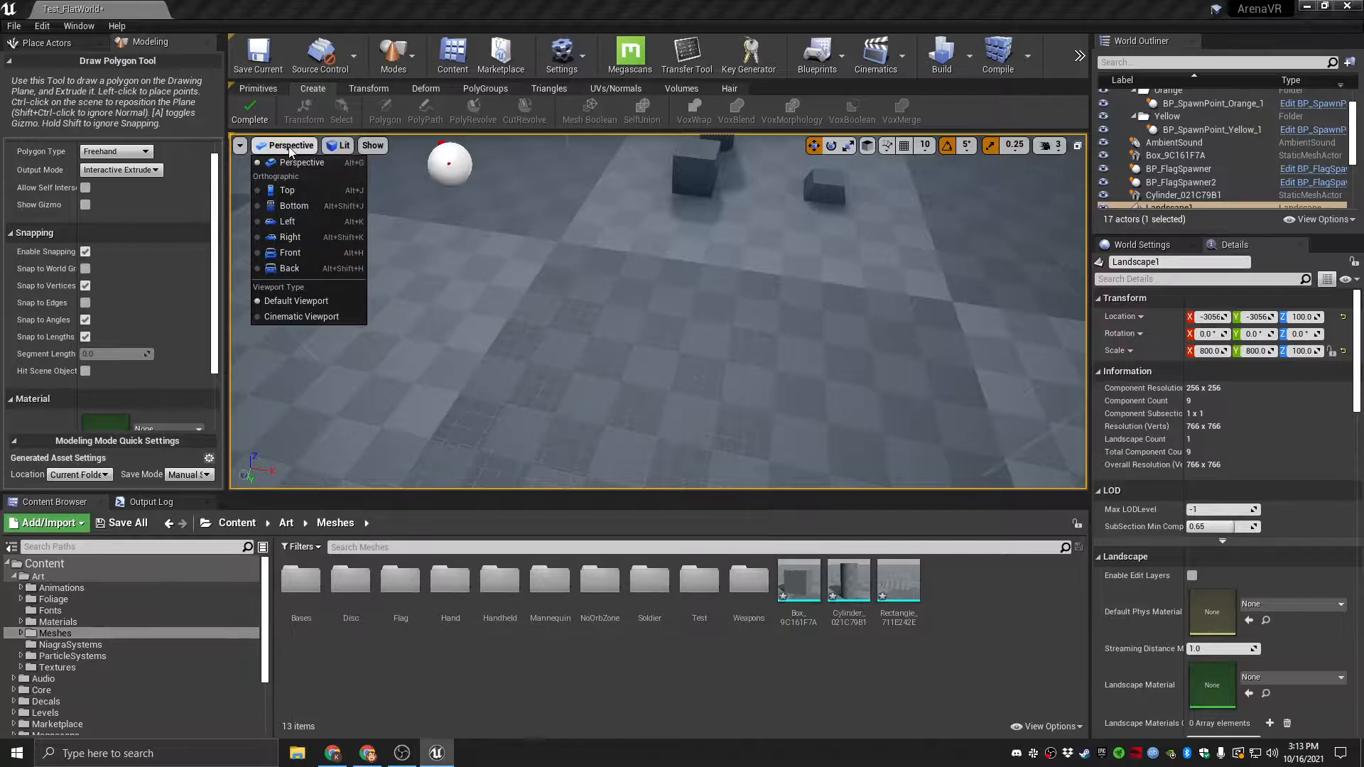
pyautogui.click(286, 147)
# Show the drawing plane's gizmo again and frame the ground plane from an oblique angle for drawing.
pyautogui.moveTo(779, 344); pyautogui.dragTo(696, 341, button='right')
pyautogui.rightClick(779, 343)
pyautogui.press('a')
pyautogui.rightClick(611, 331)
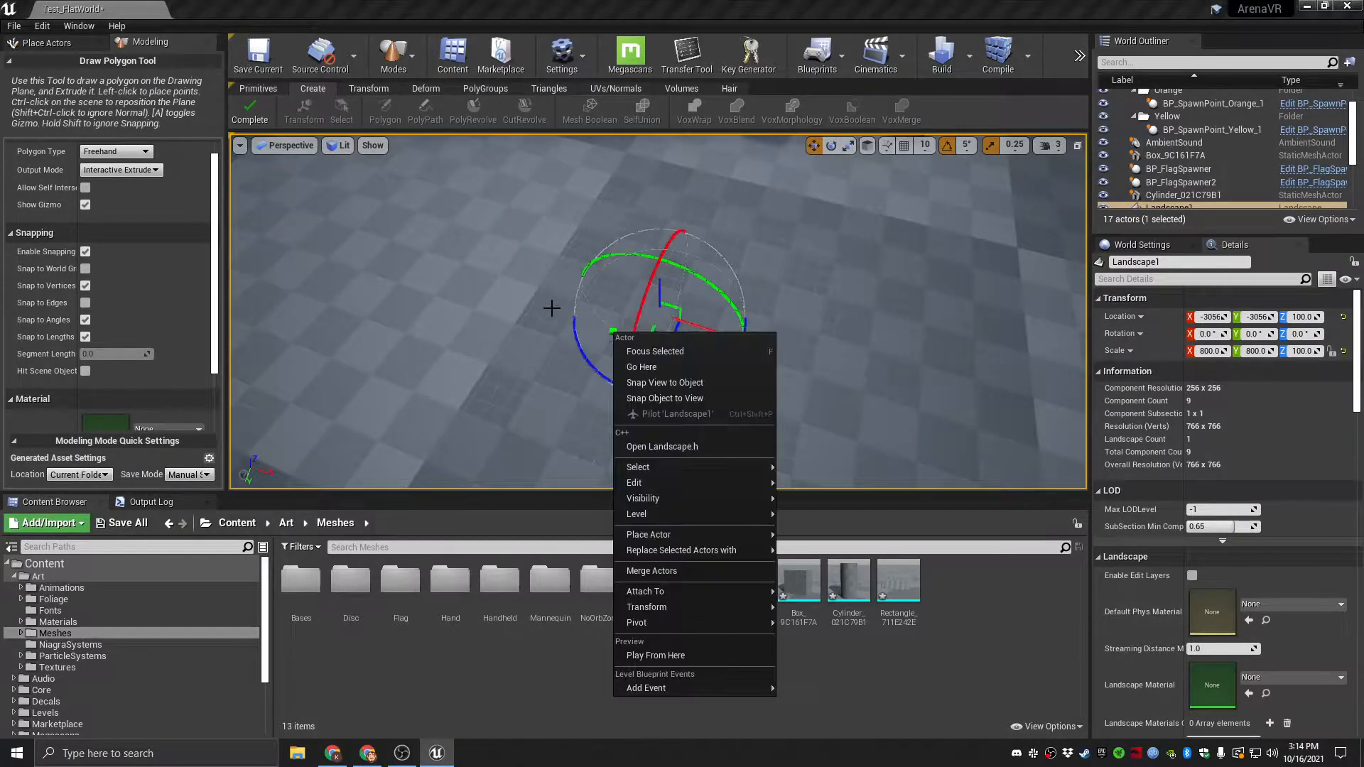
pyautogui.click(578, 337)
pyautogui.moveTo(579, 338); pyautogui.dragTo(625, 330, button='right')
pyautogui.rightClick(572, 338)
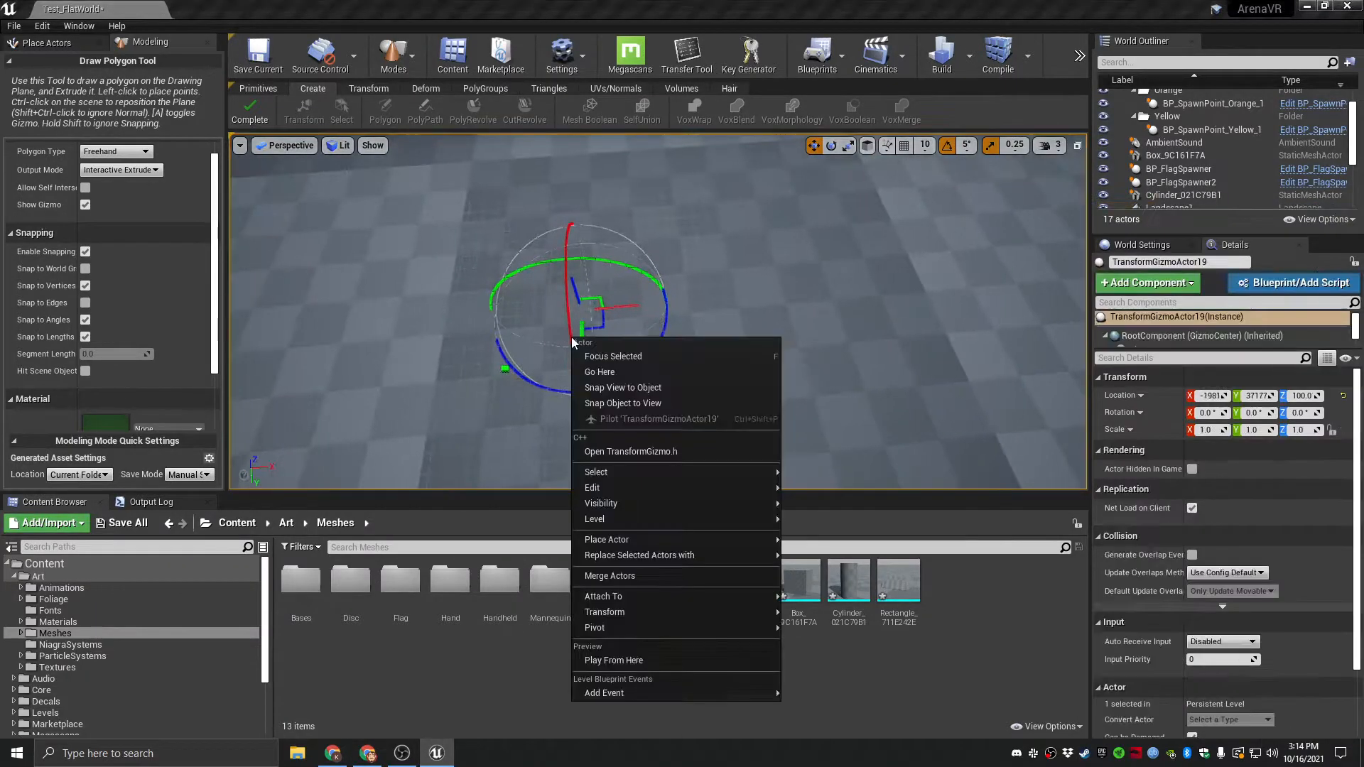
pyautogui.click(590, 257)
pyautogui.moveTo(591, 257); pyautogui.dragTo(681, 248, button='right')
pyautogui.moveTo(558, 346); pyautogui.dragTo(521, 317, button='right')
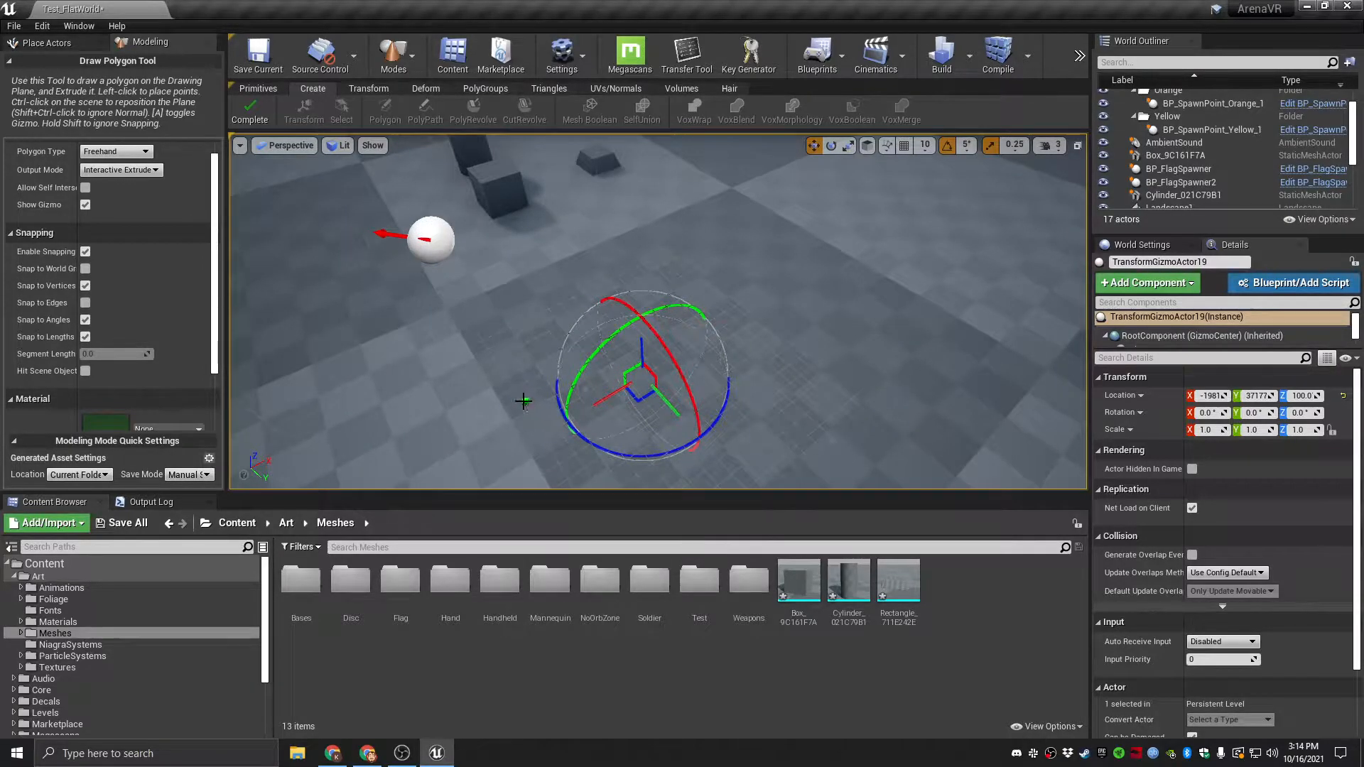
# Draw a closed, roughly octagonal freehand polygon on the ground around the drawing plane gizmo.
pyautogui.click(536, 326)
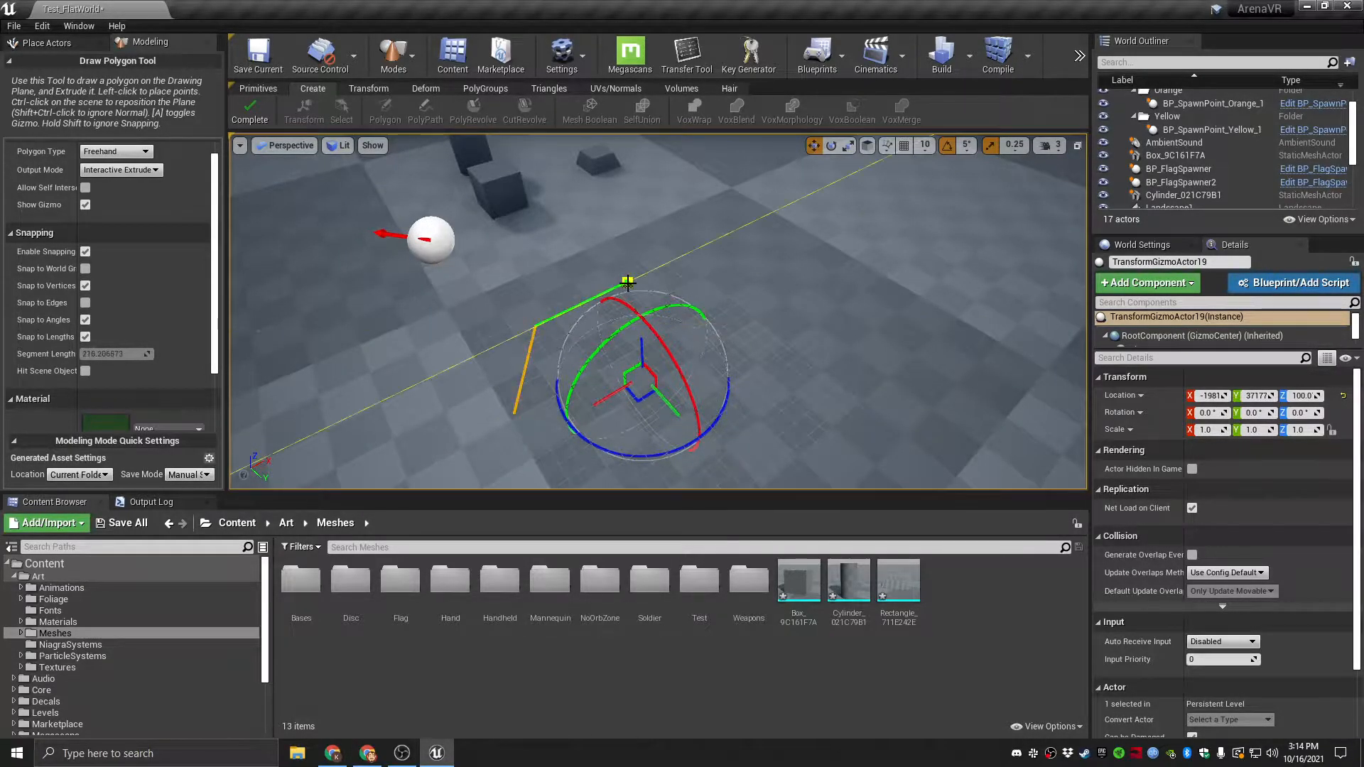
pyautogui.click(618, 286)
pyautogui.click(771, 351)
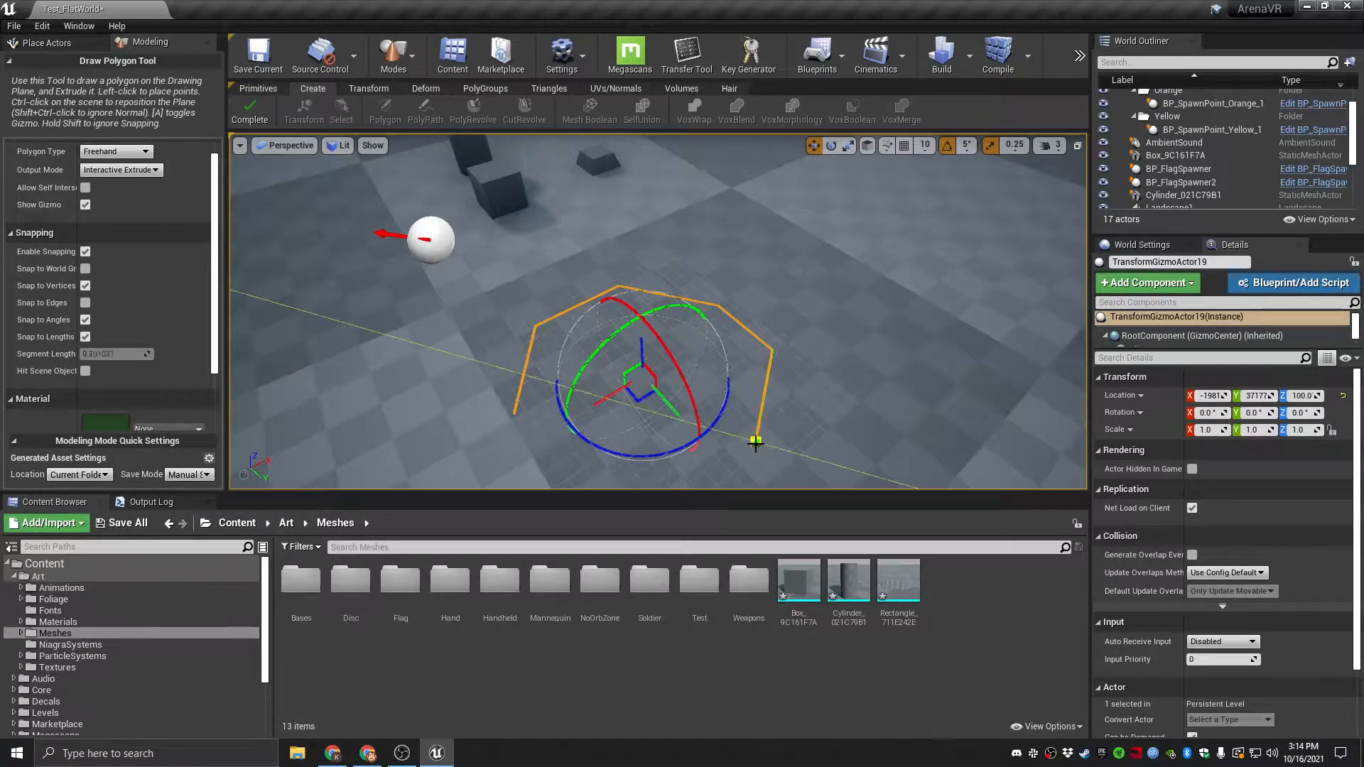
pyautogui.click(511, 412)
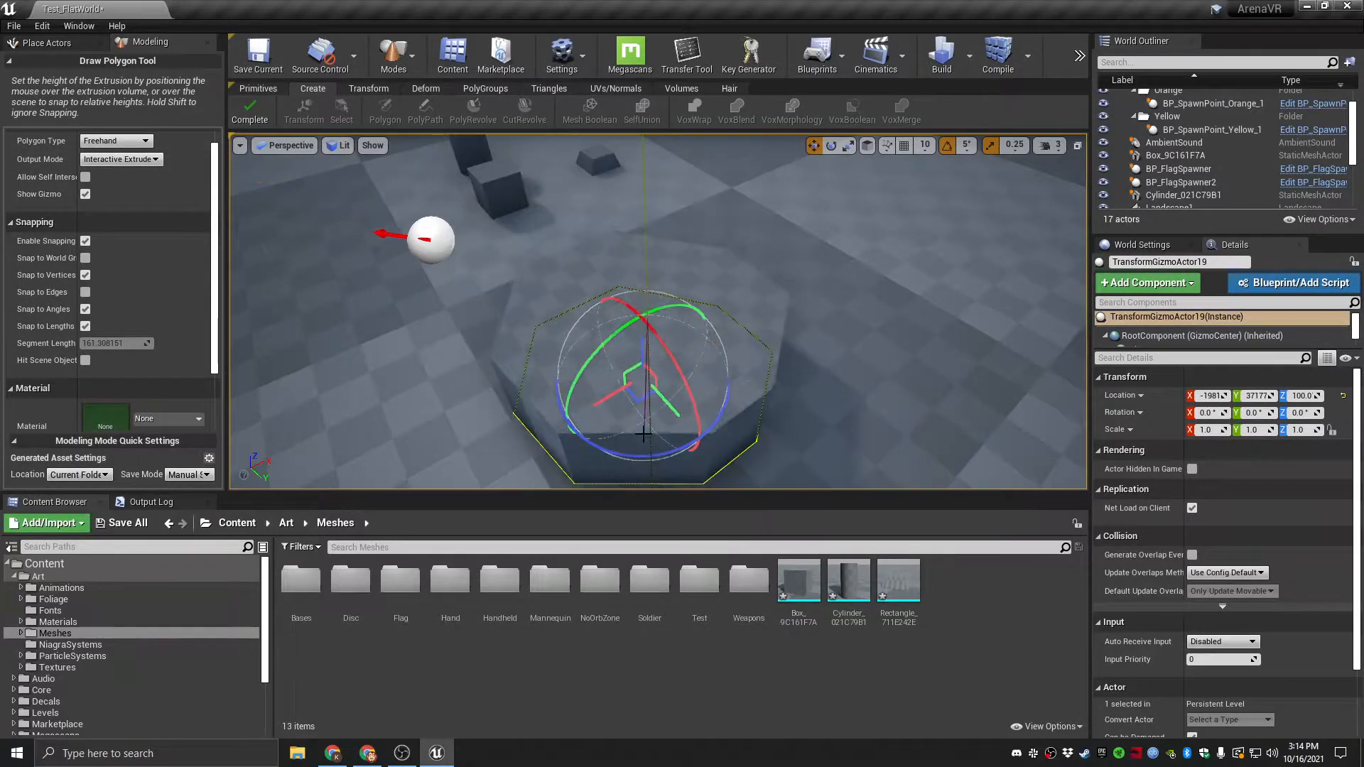
# Extrude the octagonal polygon upward into a tall prism and complete the tool.
pyautogui.moveTo(619, 299); pyautogui.dragTo(547, 302, button='right')
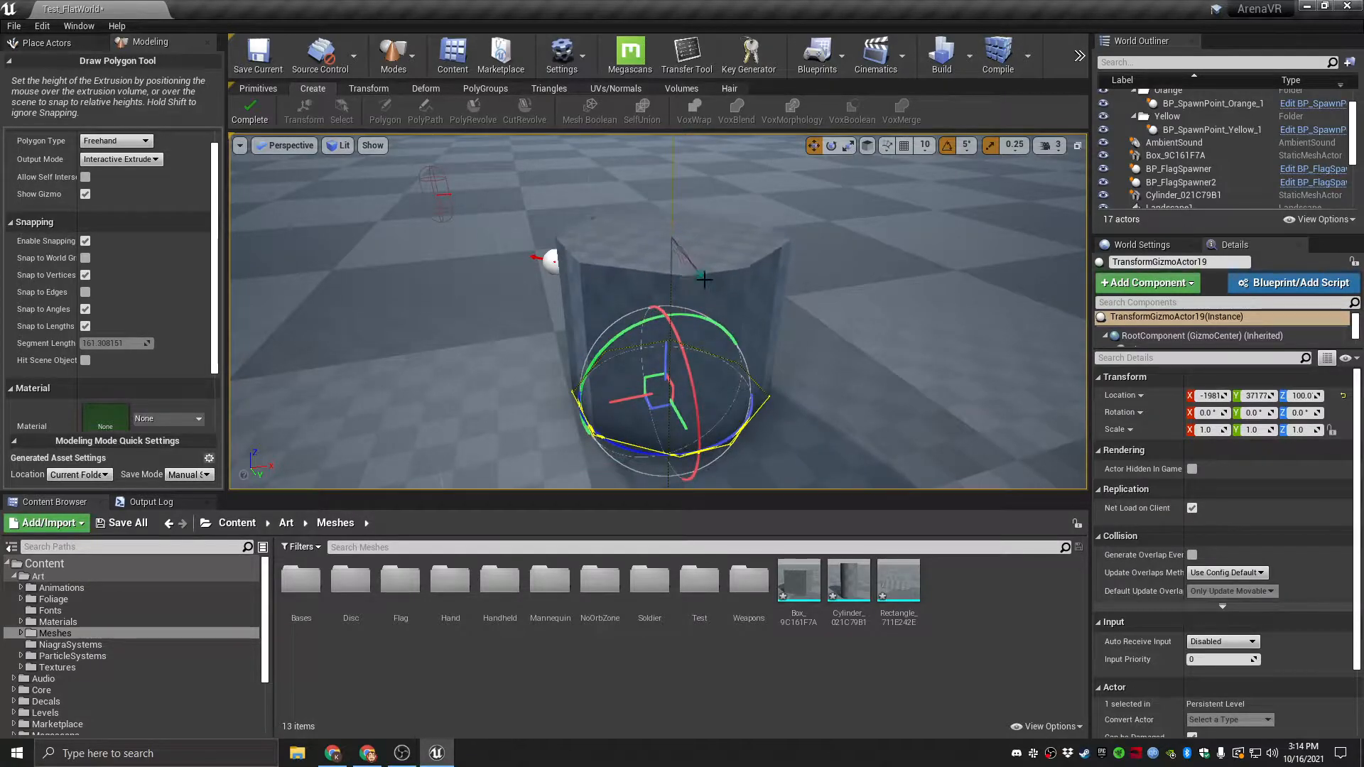
pyautogui.click(700, 276)
pyautogui.moveTo(700, 275); pyautogui.dragTo(677, 367, button='right')
pyautogui.click(248, 112)
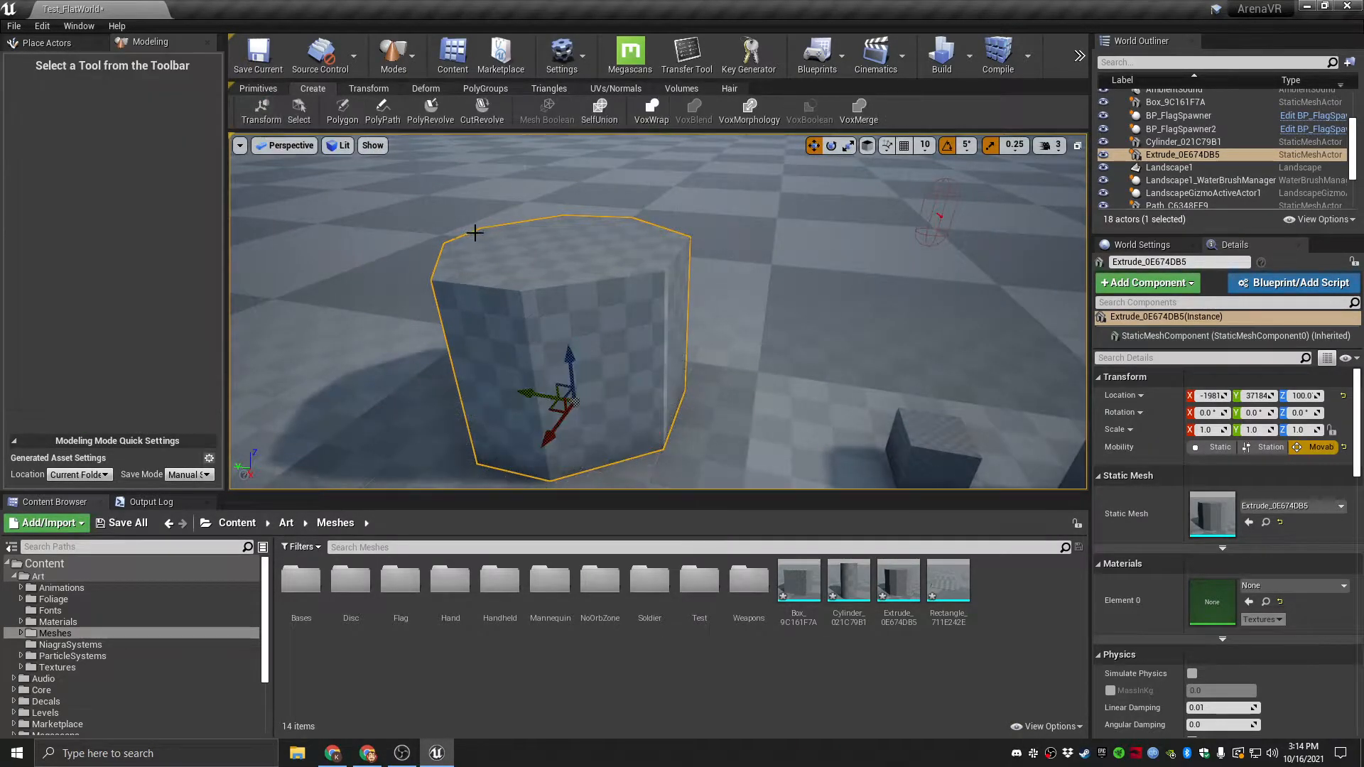
# Restart Draw Polygon with the Circle type, place the drawing plane on open ground and begin a circle with 16 steps.
pyautogui.click(473, 203)
pyautogui.moveTo(710, 250)
pyautogui.mouseDown(button='right')
pyautogui.moveTo(711, 263)
pyautogui.moveTo(703, 253)
pyautogui.mouseUp(button='right')
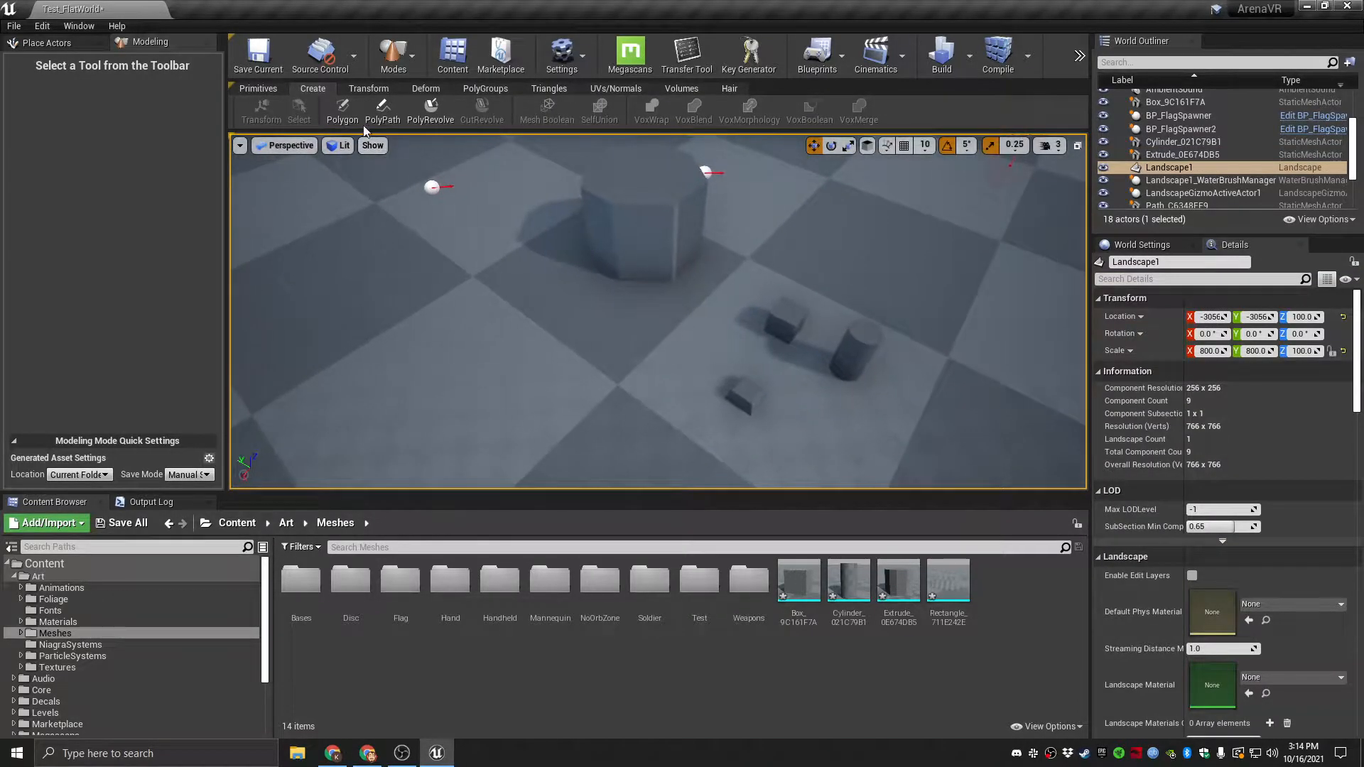
pyautogui.click(345, 113)
pyautogui.click(116, 151)
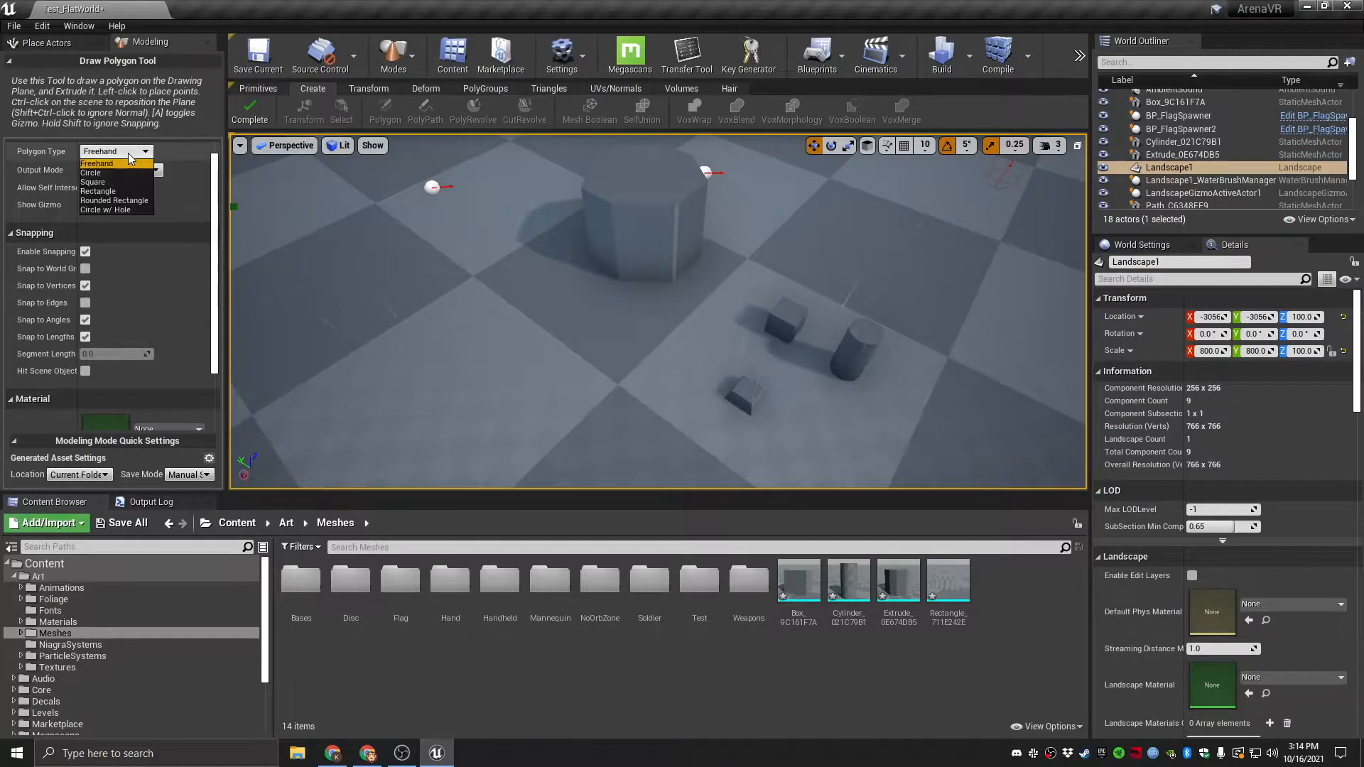
pyautogui.click(112, 181)
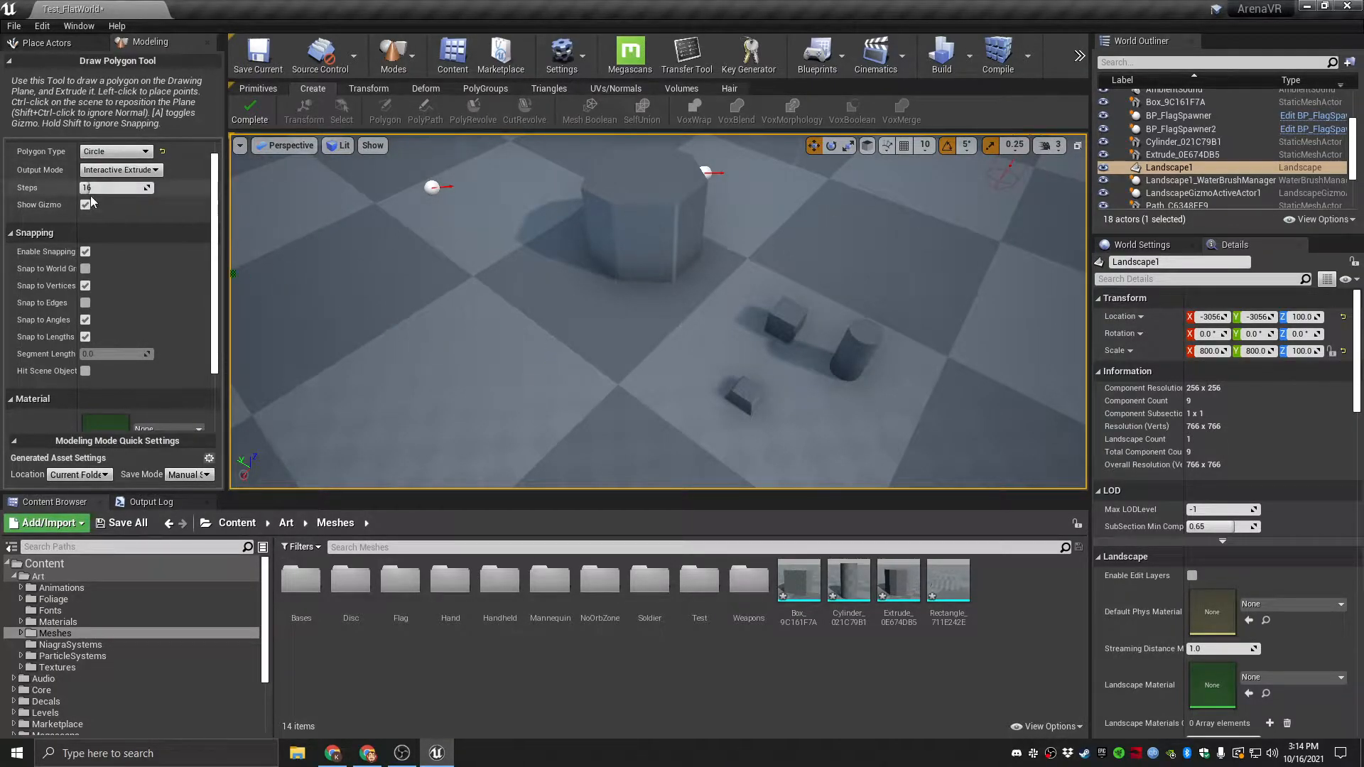
pyautogui.moveTo(584, 319); pyautogui.dragTo(573, 344, button='right')
pyautogui.keyDown('ctrl'); pyautogui.click(584, 320); pyautogui.keyUp('ctrl')
pyautogui.moveTo(694, 344)
pyautogui.mouseDown(button='right')
pyautogui.moveTo(667, 319)
pyautogui.moveTo(682, 305)
pyautogui.moveTo(643, 359)
pyautogui.mouseUp(button='right')
pyautogui.click(643, 364)
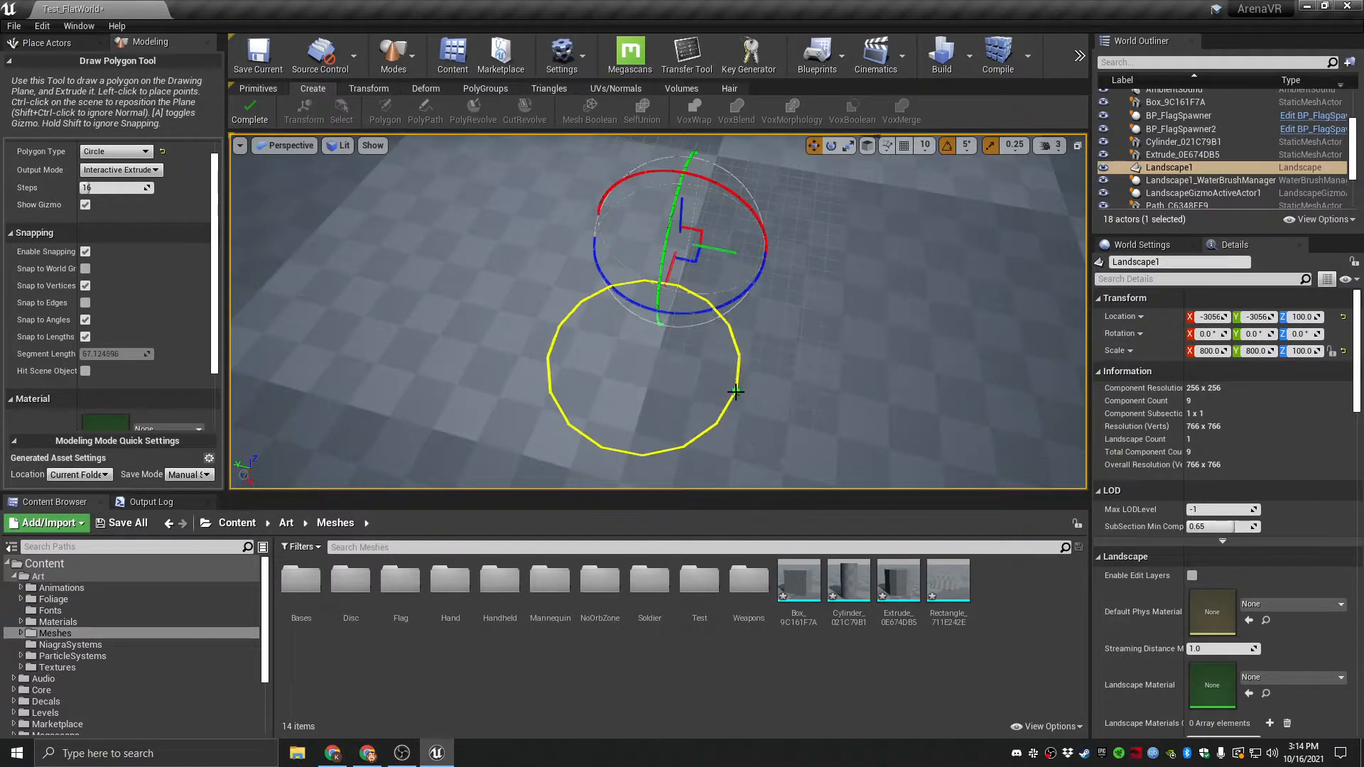
# Preview the outline with the Square polygon type, and set the polygon type back to Freehand.
pyautogui.click(116, 151)
pyautogui.click(100, 171)
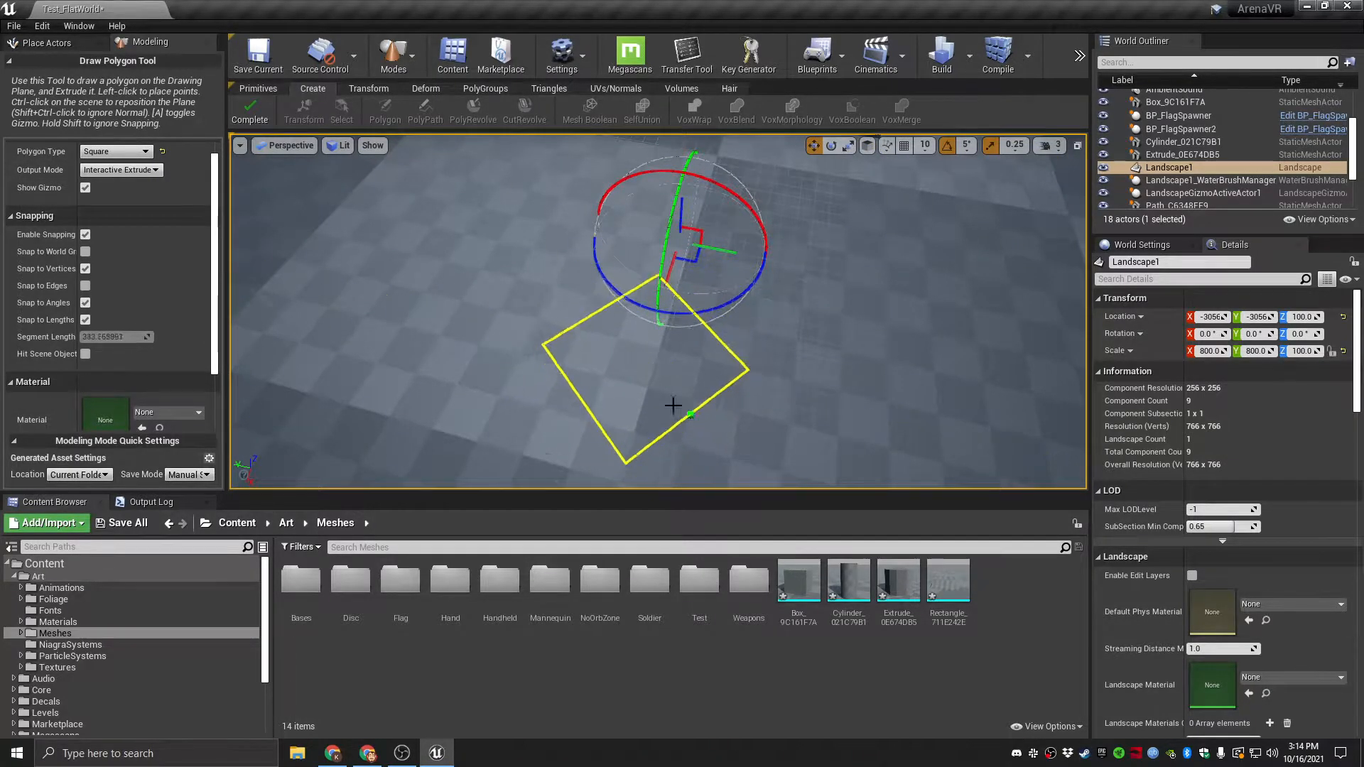
pyautogui.click(113, 152)
pyautogui.click(99, 163)
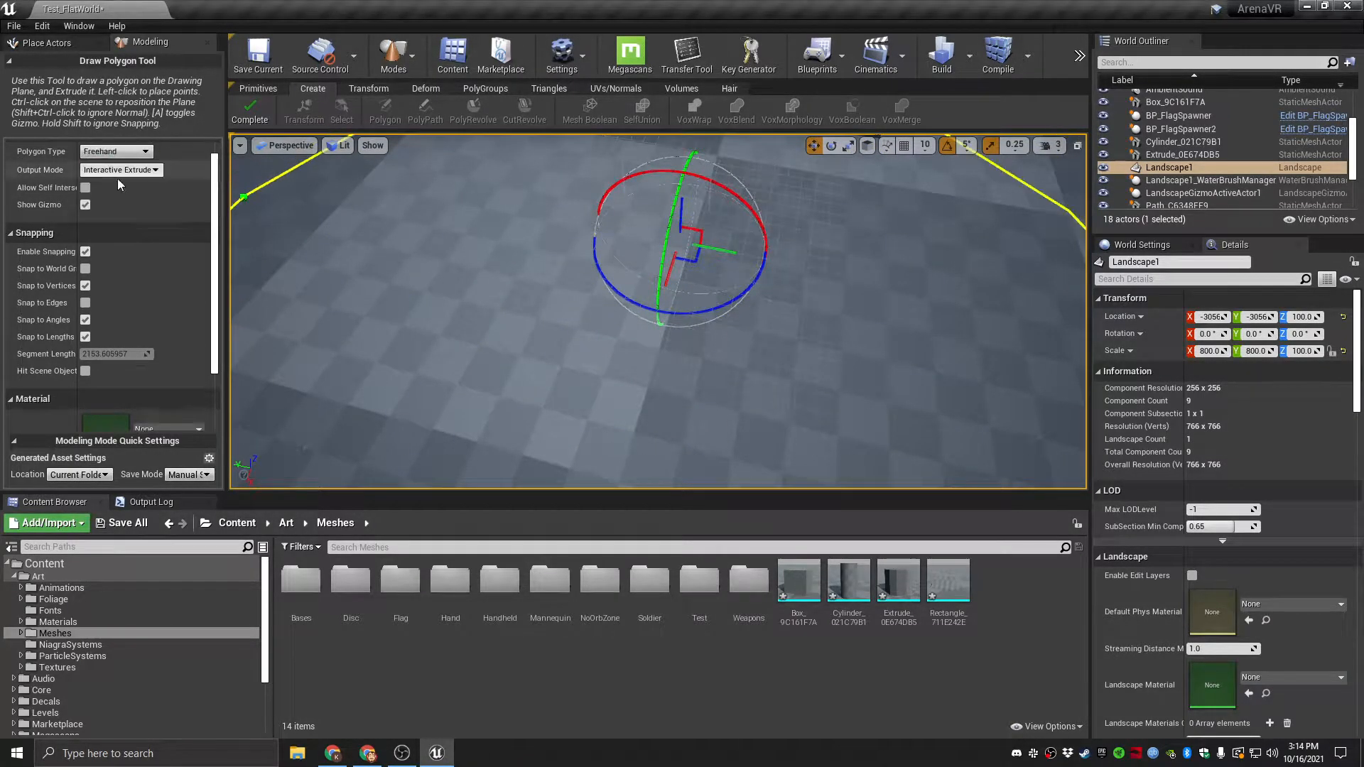
# Examine the output mode choices and the material options of the Draw Polygon tool, keeping Interactive Extrude.
pyautogui.click(121, 170)
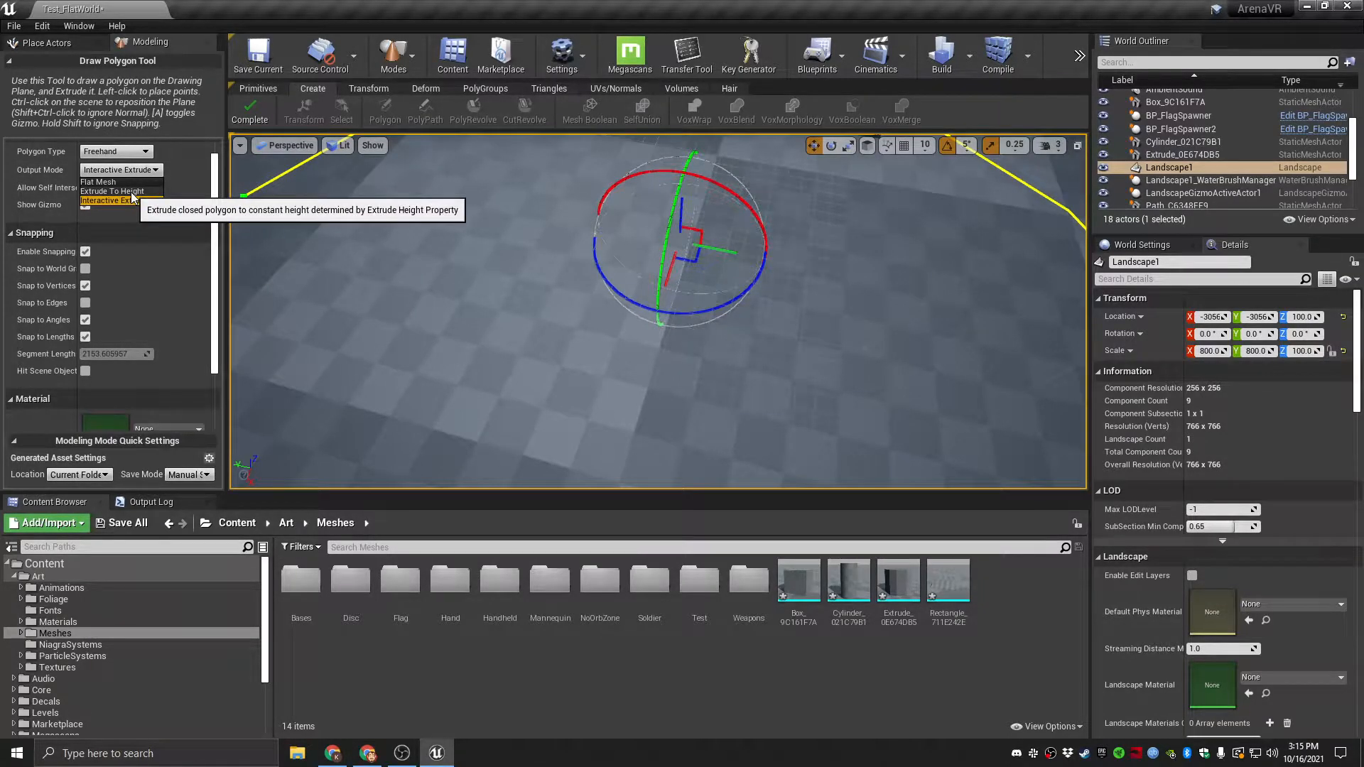
pyautogui.click(127, 172)
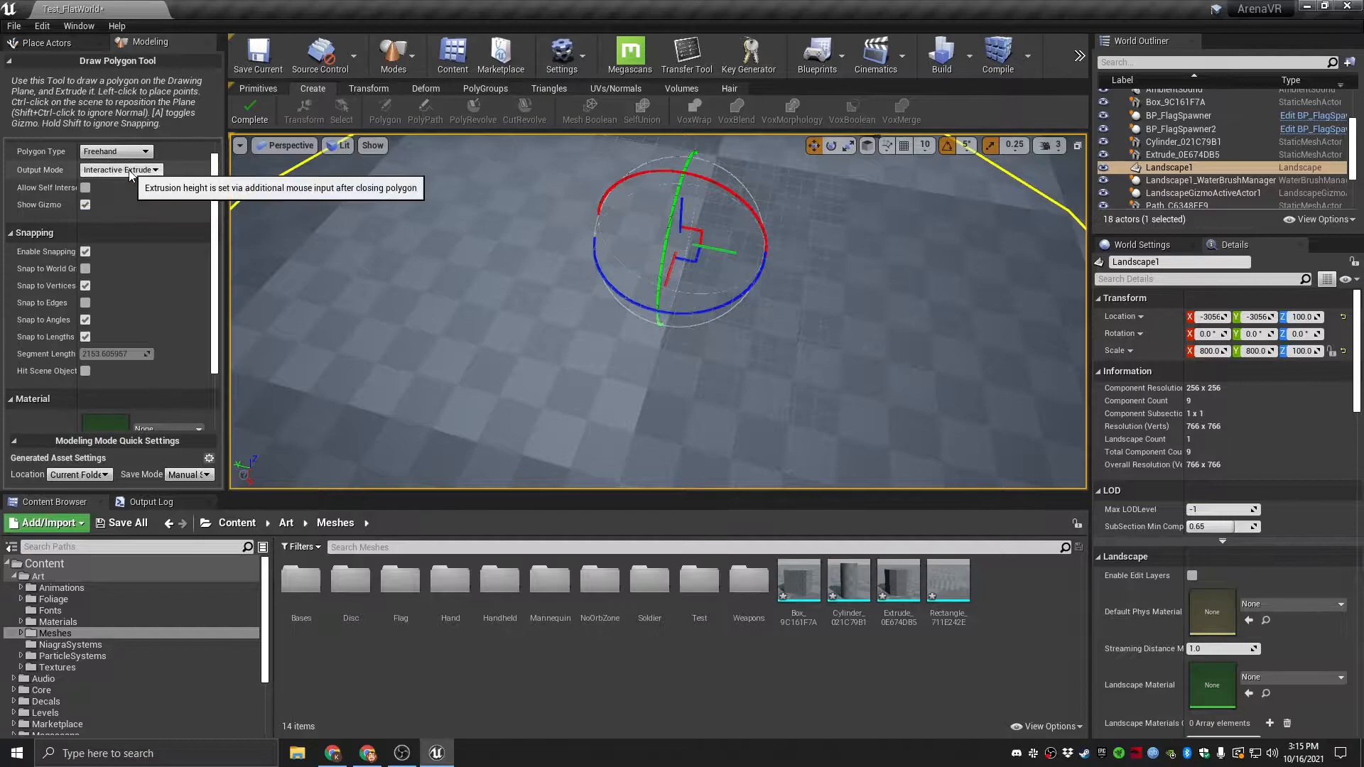
pyautogui.scroll(-3, 215, 242)
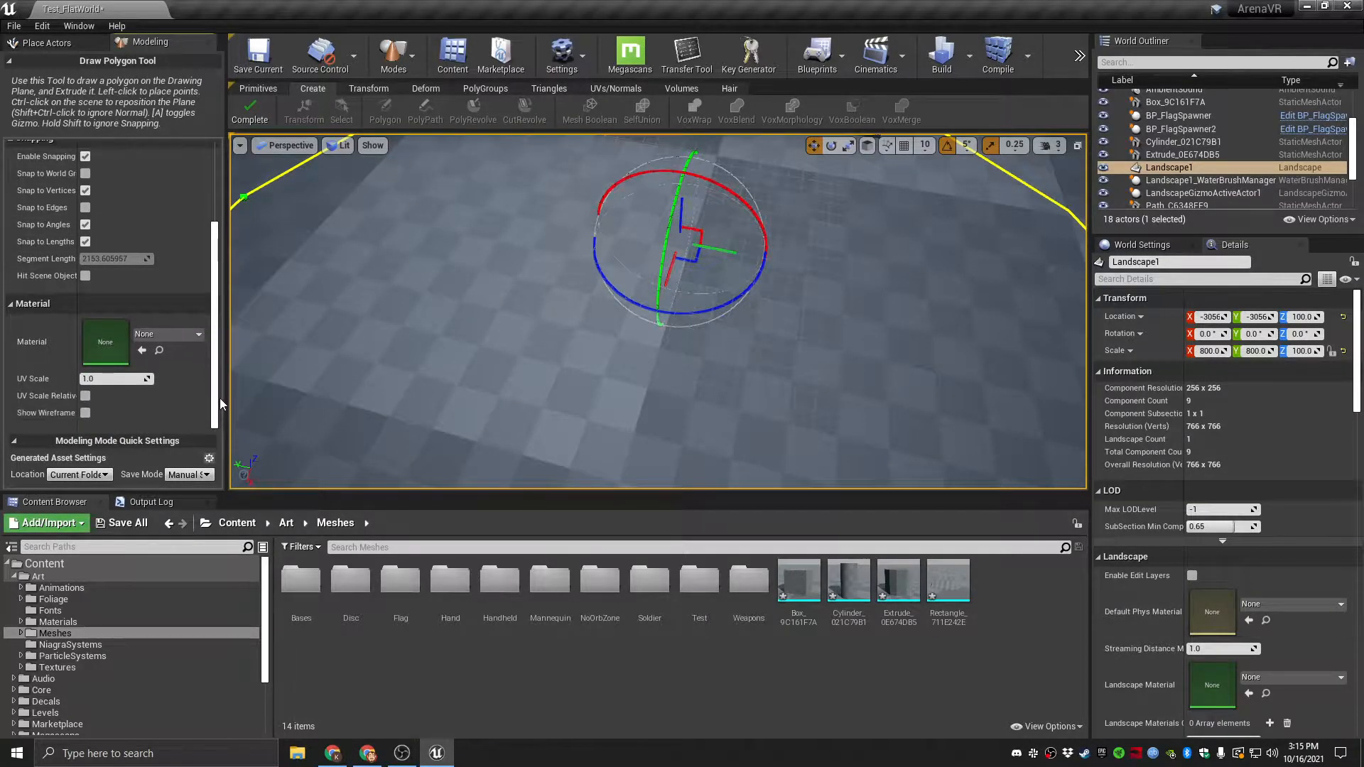
# Leave Draw Polygon, start the PolyPath tool and place its drawing plane on open ground away from the existing meshes.
pyautogui.scroll(4, 219, 398)
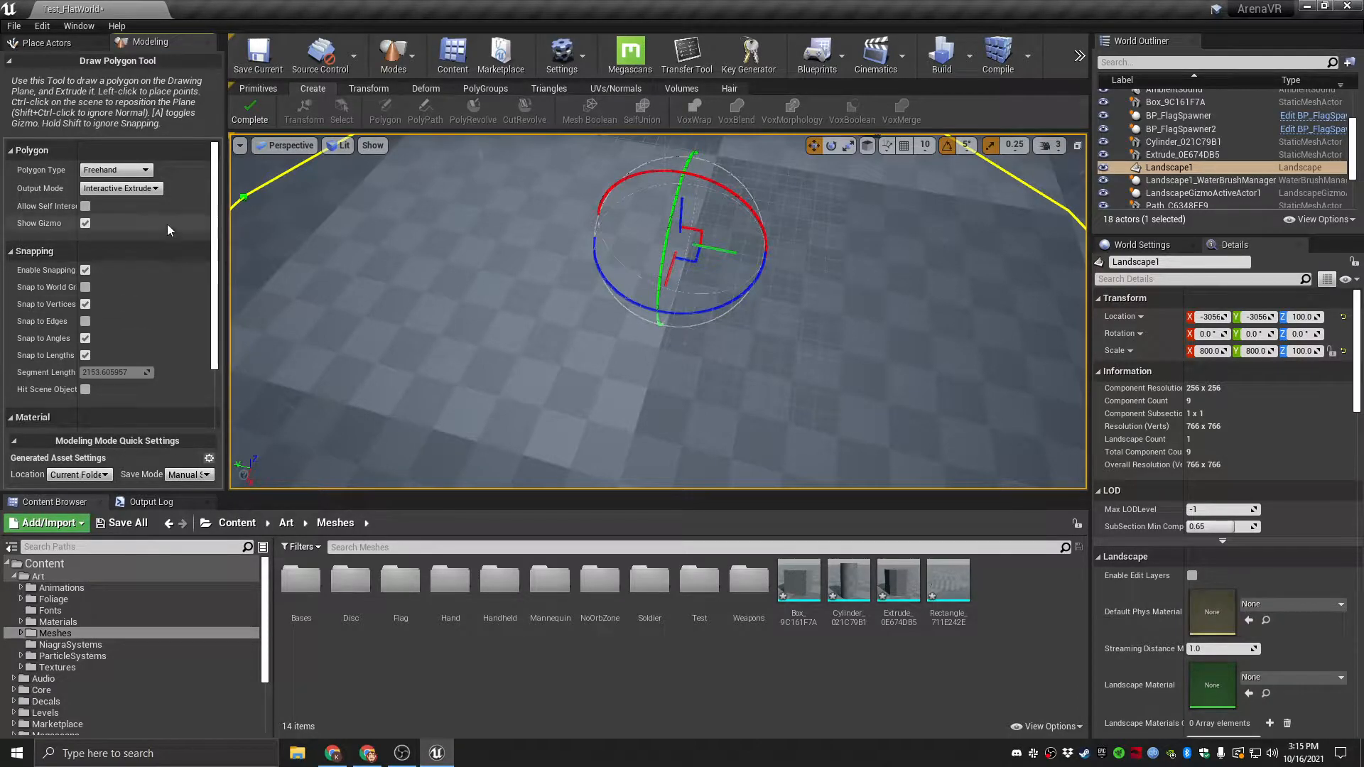
pyautogui.press('Escape')
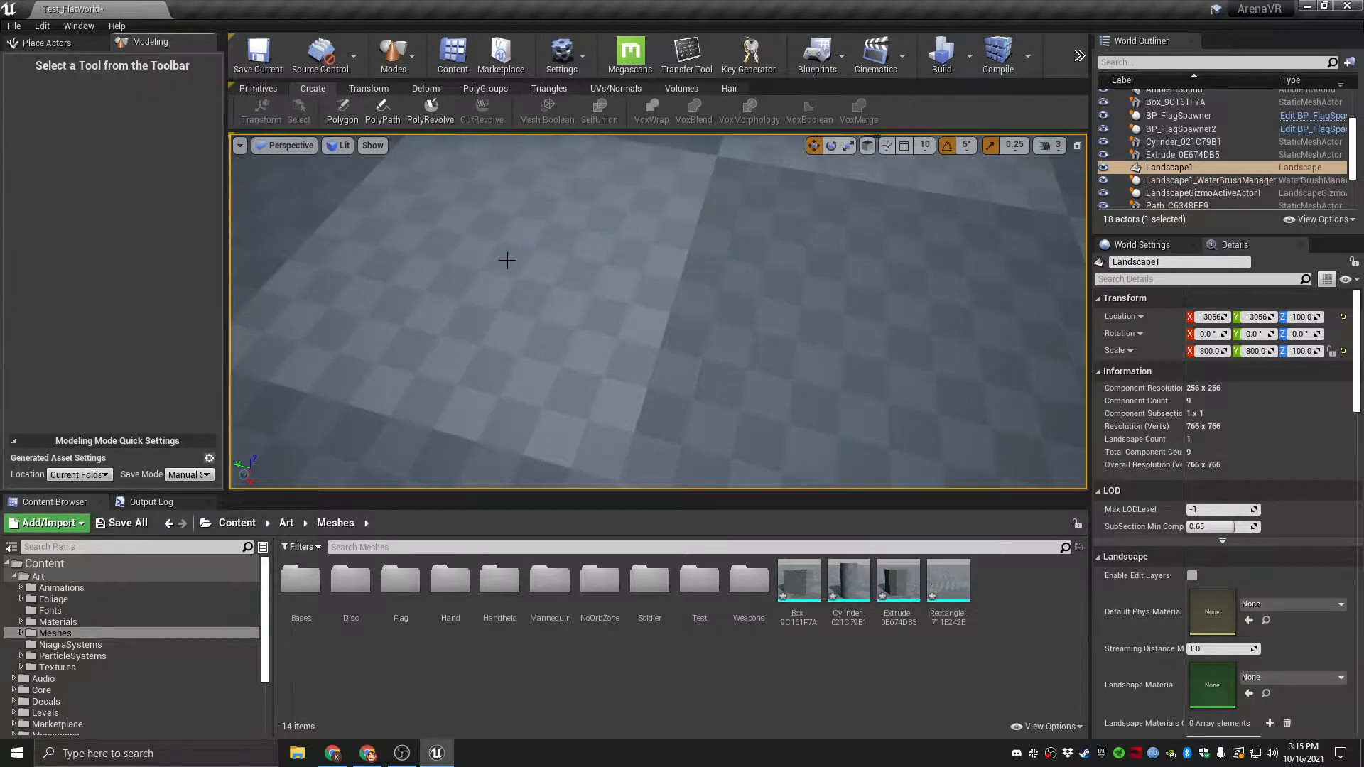
pyautogui.moveTo(592, 291); pyautogui.dragTo(593, 220, button='right')
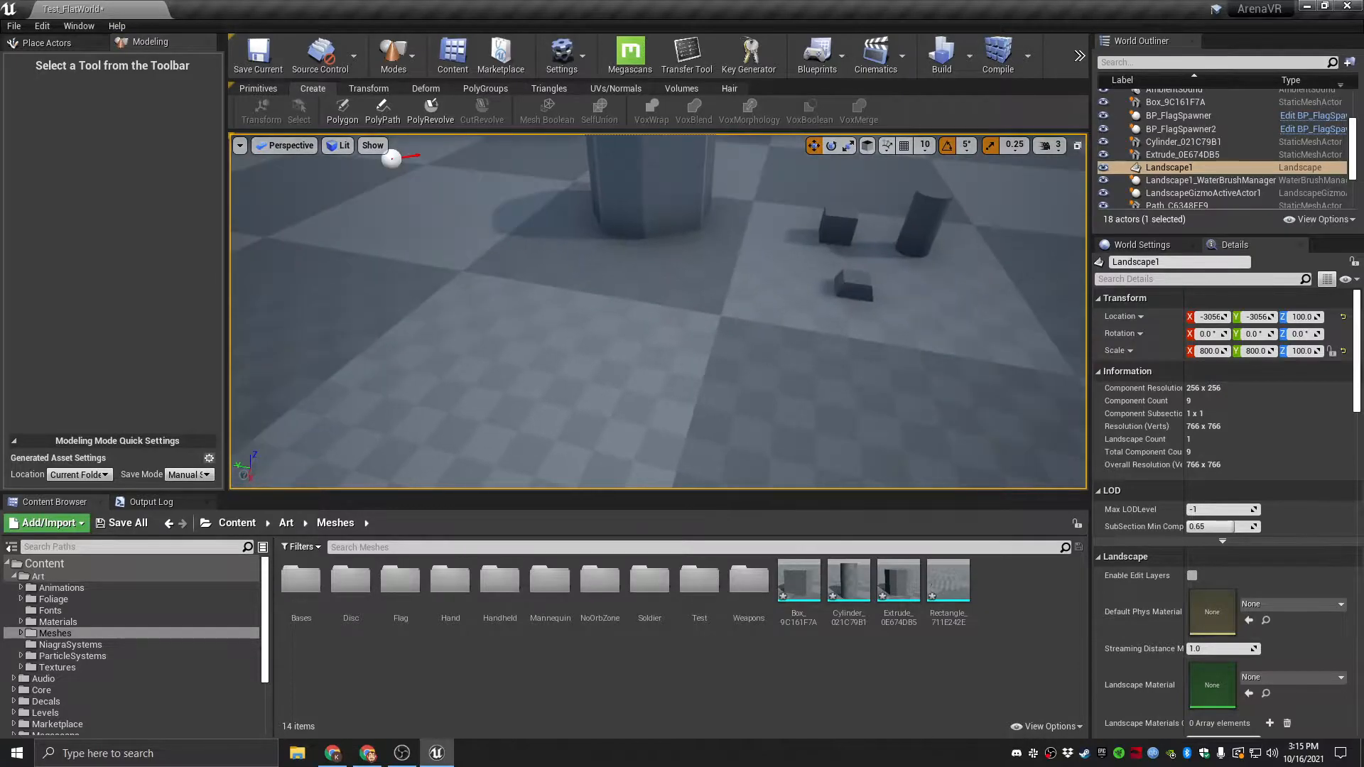
pyautogui.click(383, 114)
pyautogui.moveTo(563, 326)
pyautogui.mouseDown(button='right')
pyautogui.moveTo(568, 426)
pyautogui.moveTo(591, 424)
pyautogui.mouseUp(button='right')
pyautogui.press('s')
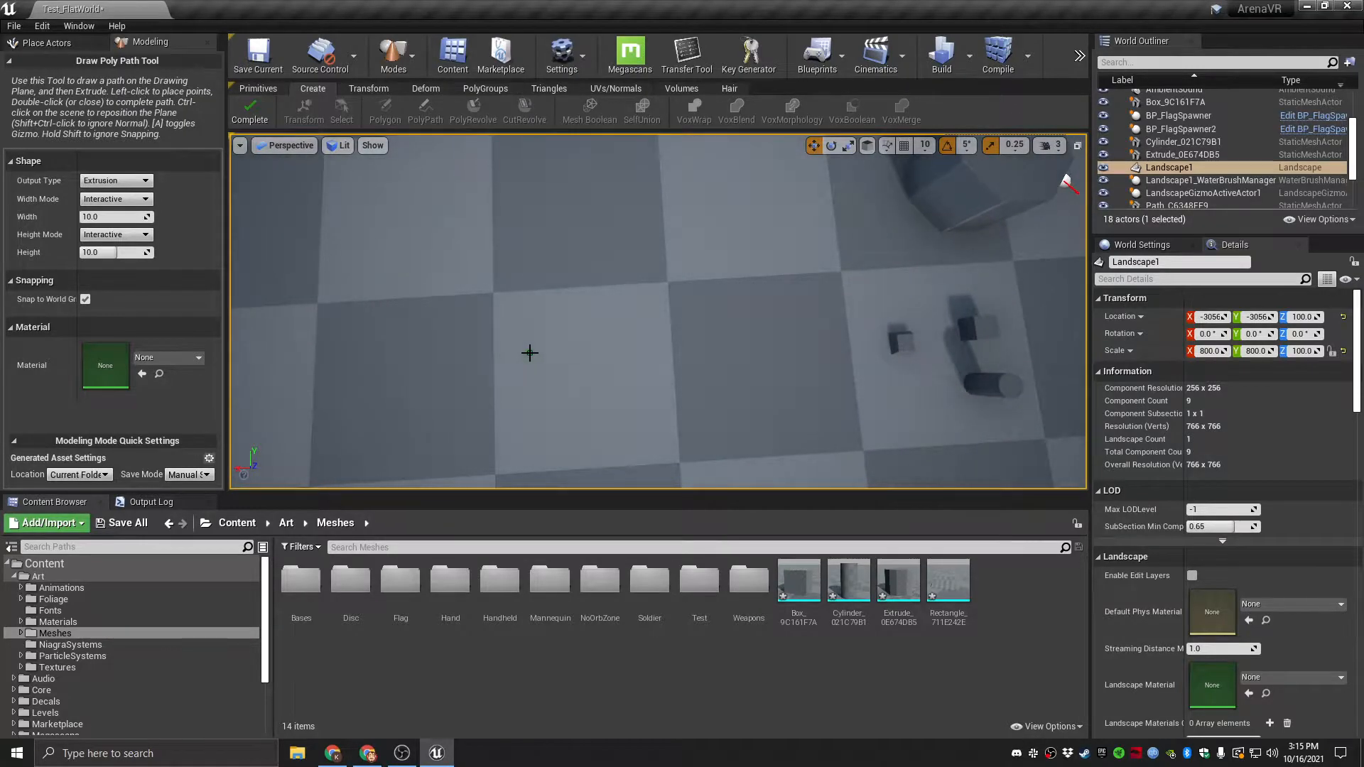
pyautogui.keyDown('ctrl'); pyautogui.click(574, 325); pyautogui.keyUp('ctrl')
pyautogui.moveTo(671, 334)
pyautogui.mouseDown(button='right')
pyautogui.moveTo(654, 359)
pyautogui.moveTo(632, 309)
pyautogui.moveTo(595, 313)
pyautogui.moveTo(600, 341)
pyautogui.mouseUp(button='right')
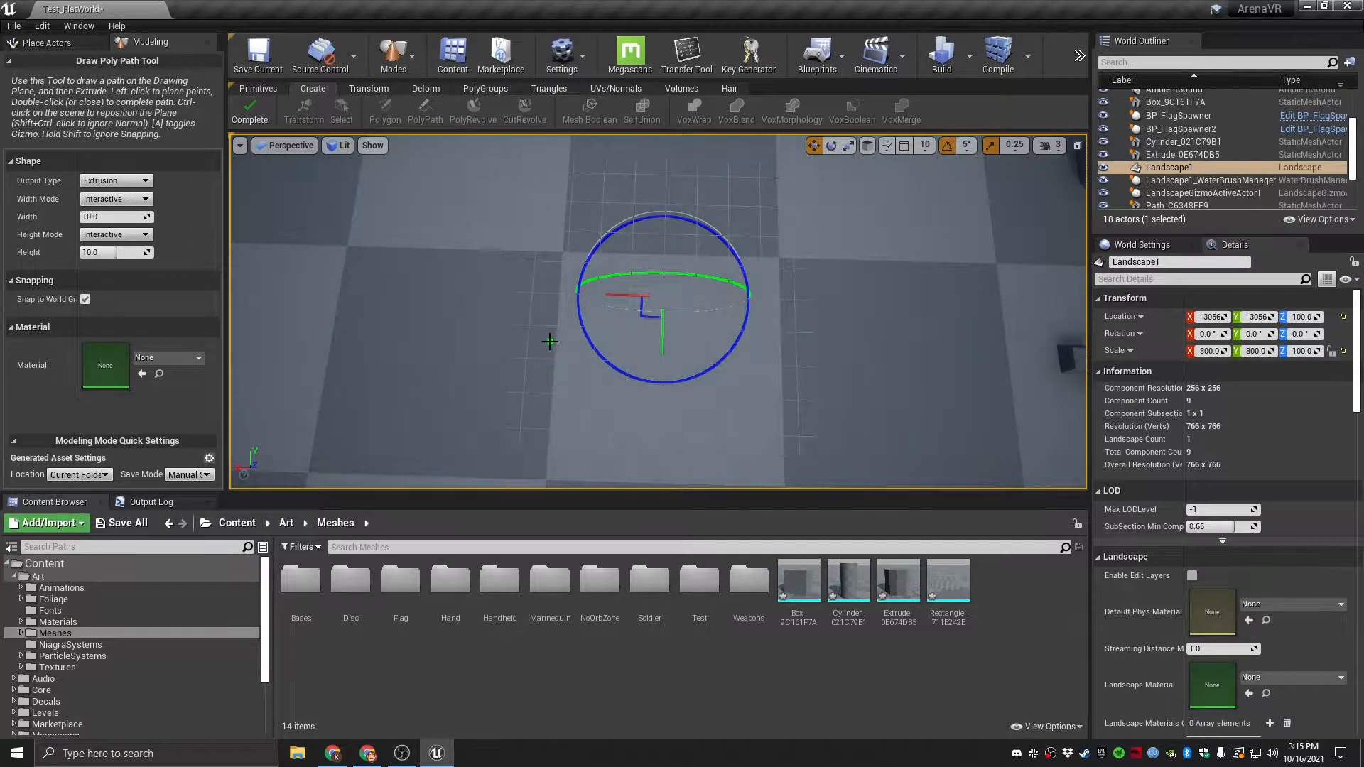
# Draw an open zigzag path of four right-angled segments and give it a width of about 45.
pyautogui.click(549, 383)
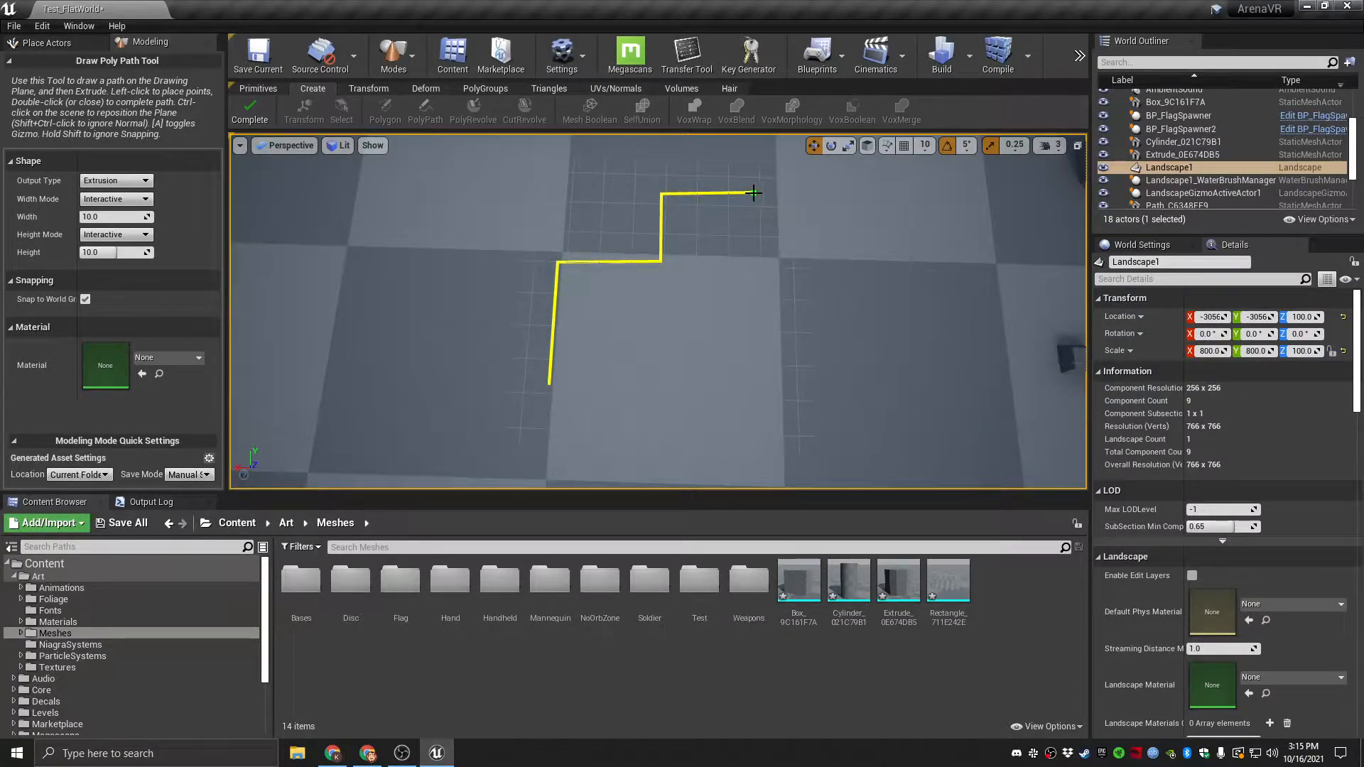
pyautogui.doubleClick(750, 191)
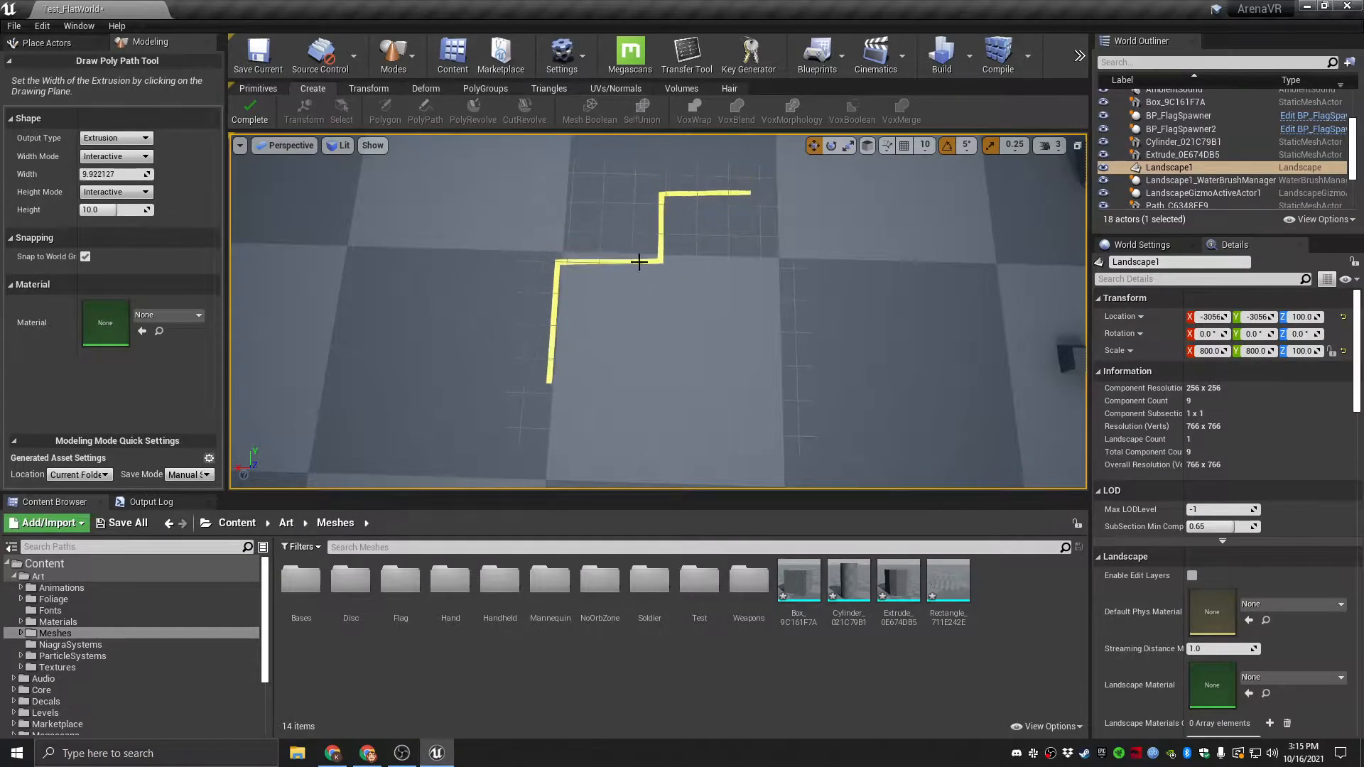
pyautogui.moveTo(655, 280); pyautogui.dragTo(696, 249, button='right')
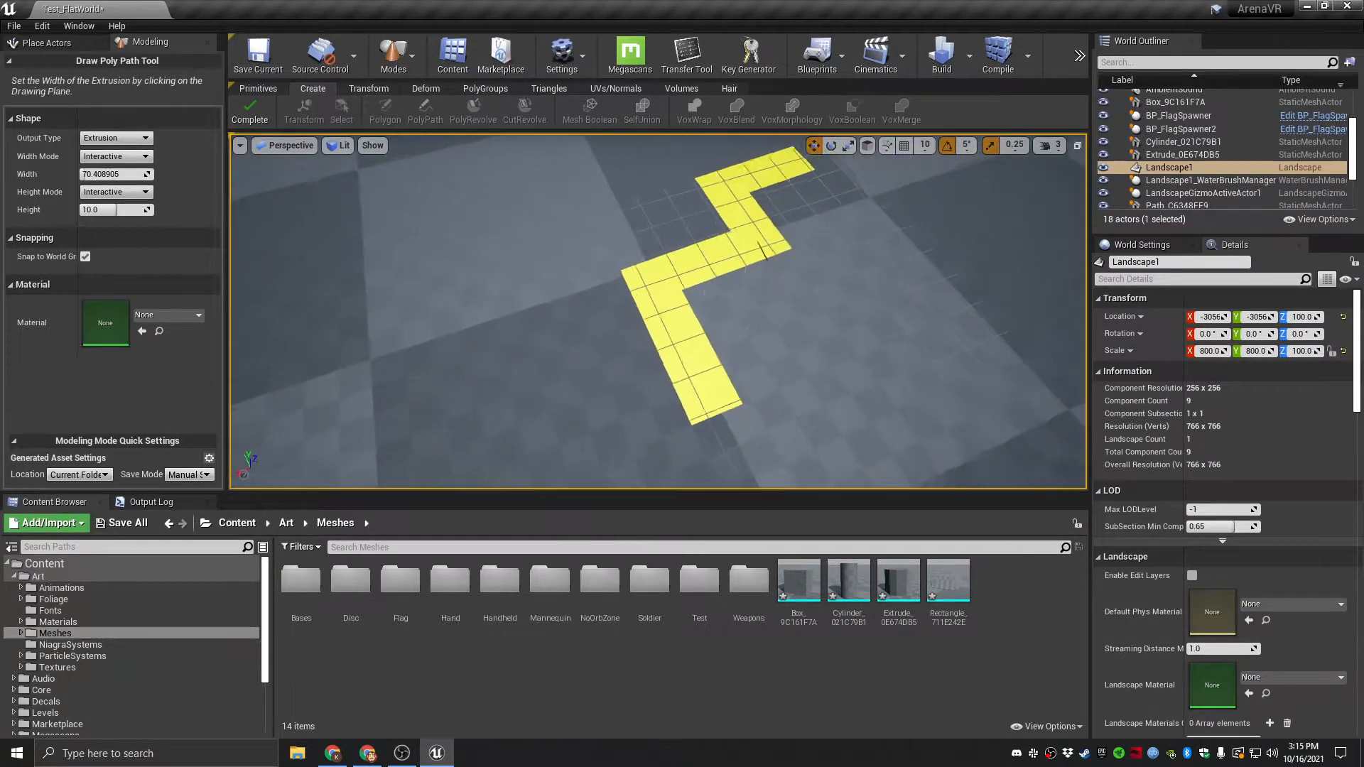
pyautogui.click(691, 269)
# Extrude the zigzag path upward into a wall about 450 high.
pyautogui.moveTo(653, 349); pyautogui.dragTo(867, 312, button='right')
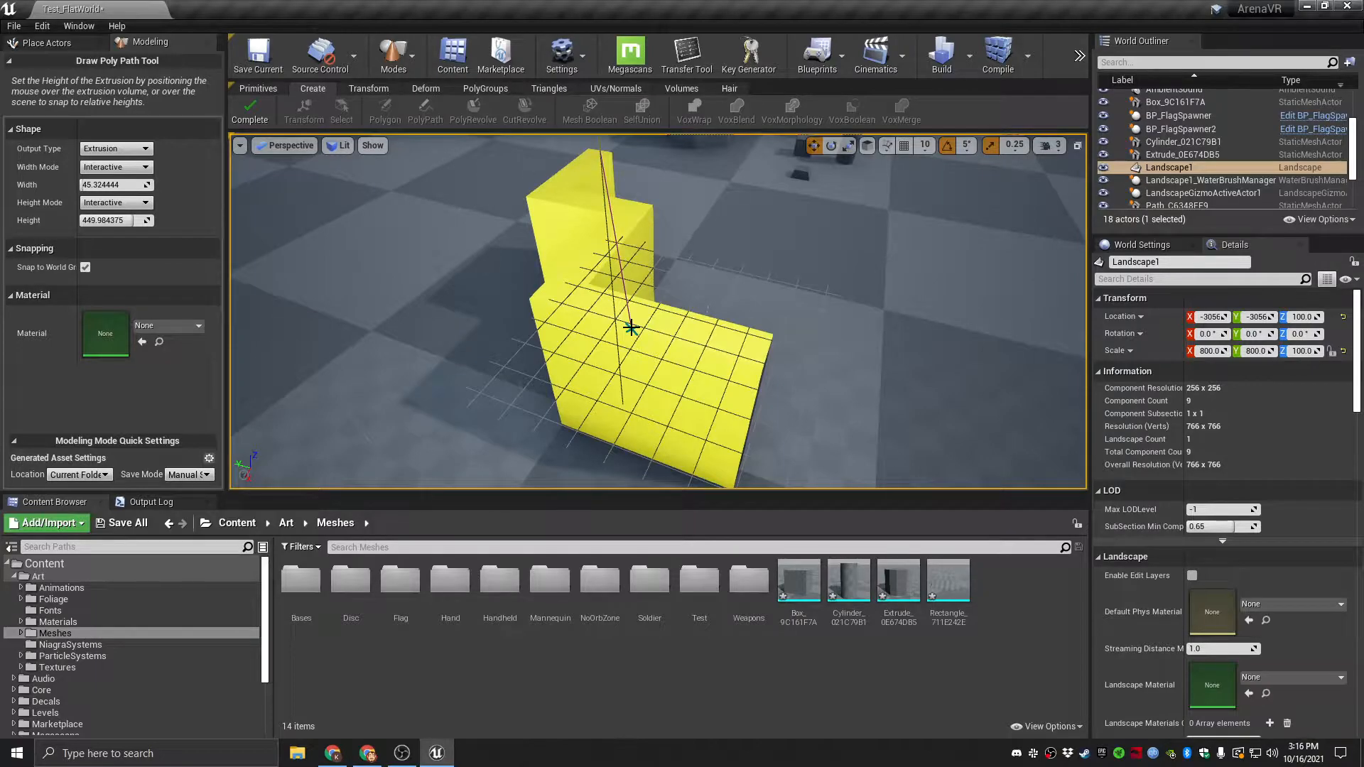
pyautogui.click(631, 327)
pyautogui.moveTo(631, 327)
pyautogui.mouseDown(button='right')
pyautogui.moveTo(440, 320)
pyautogui.moveTo(583, 337)
pyautogui.moveTo(554, 341)
pyautogui.moveTo(675, 326)
pyautogui.moveTo(810, 248)
pyautogui.mouseUp(button='right')
pyautogui.moveTo(748, 313); pyautogui.dragTo(611, 348, button='right')
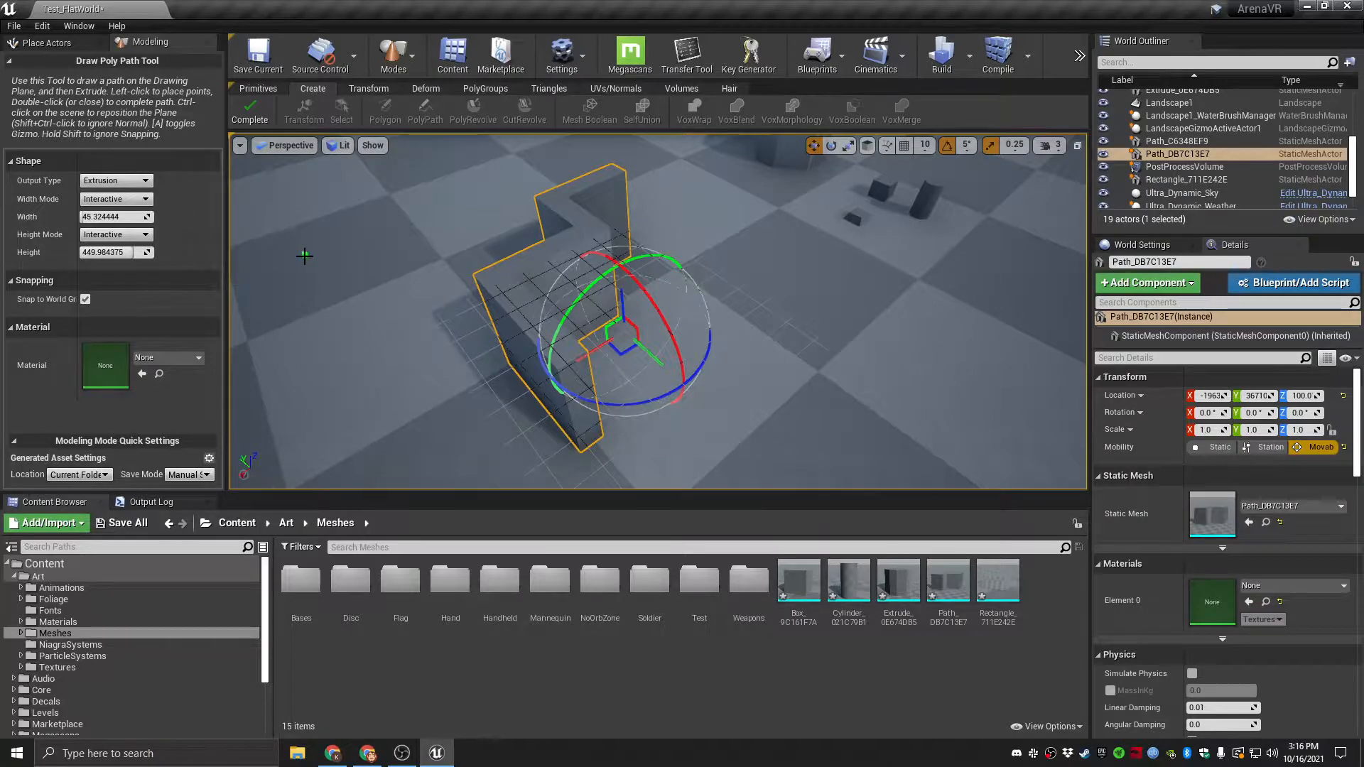
# Check the available PolyPath output types, keep Extrusion and complete the tool.
pyautogui.click(131, 182)
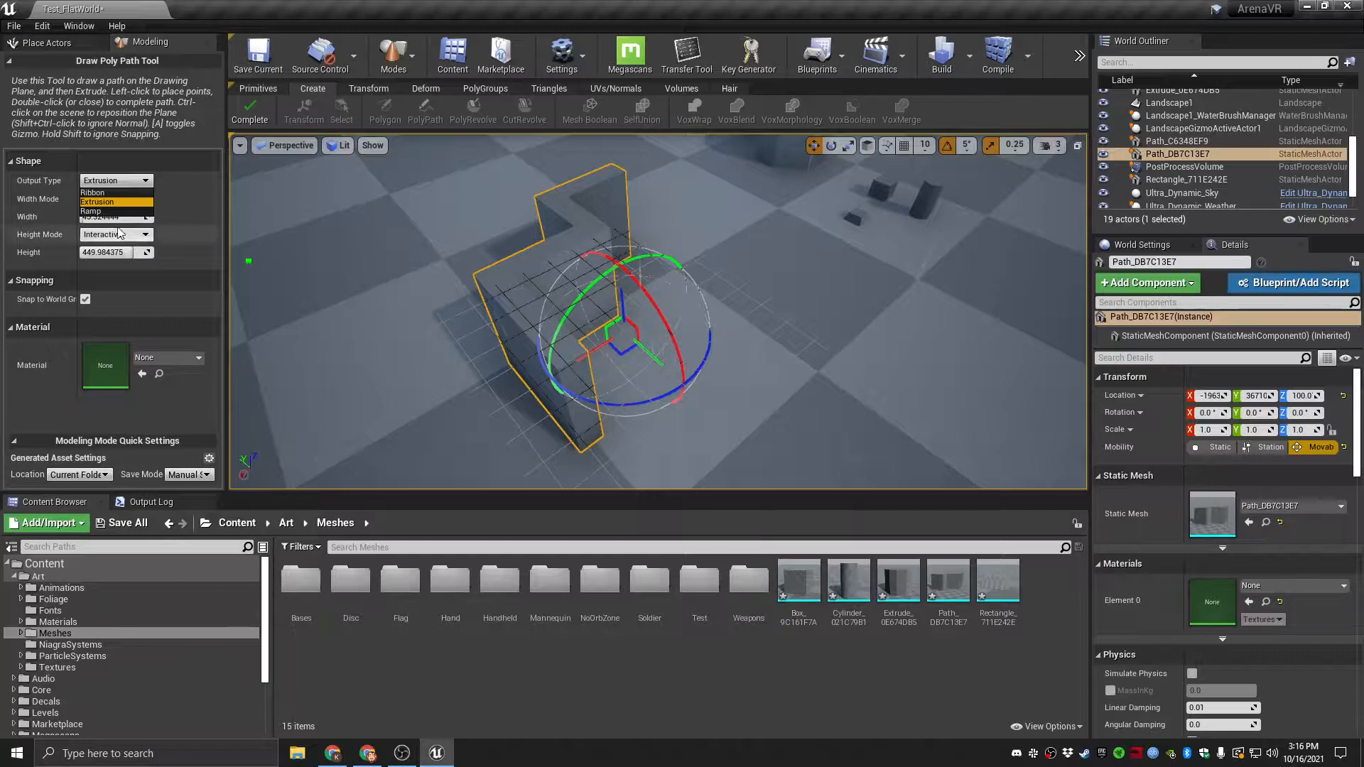
pyautogui.click(134, 182)
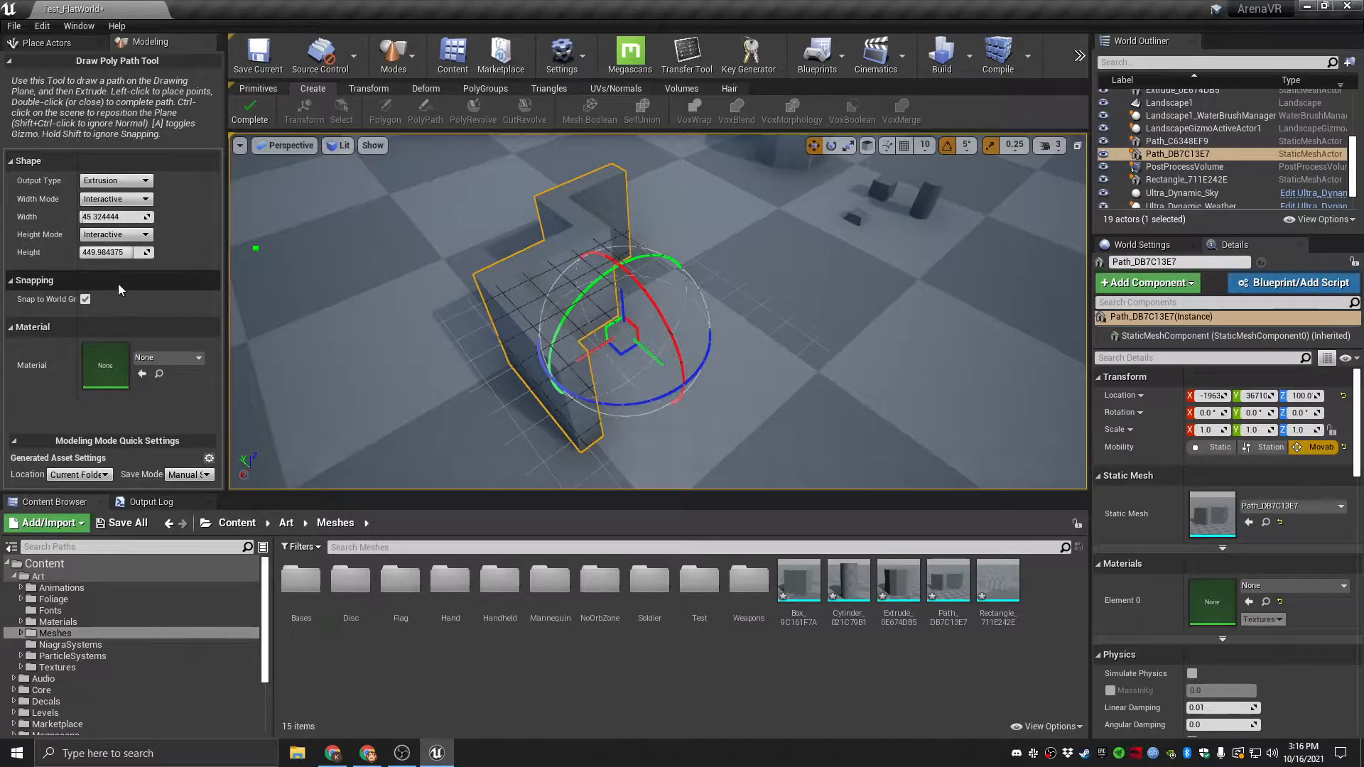
pyautogui.click(249, 110)
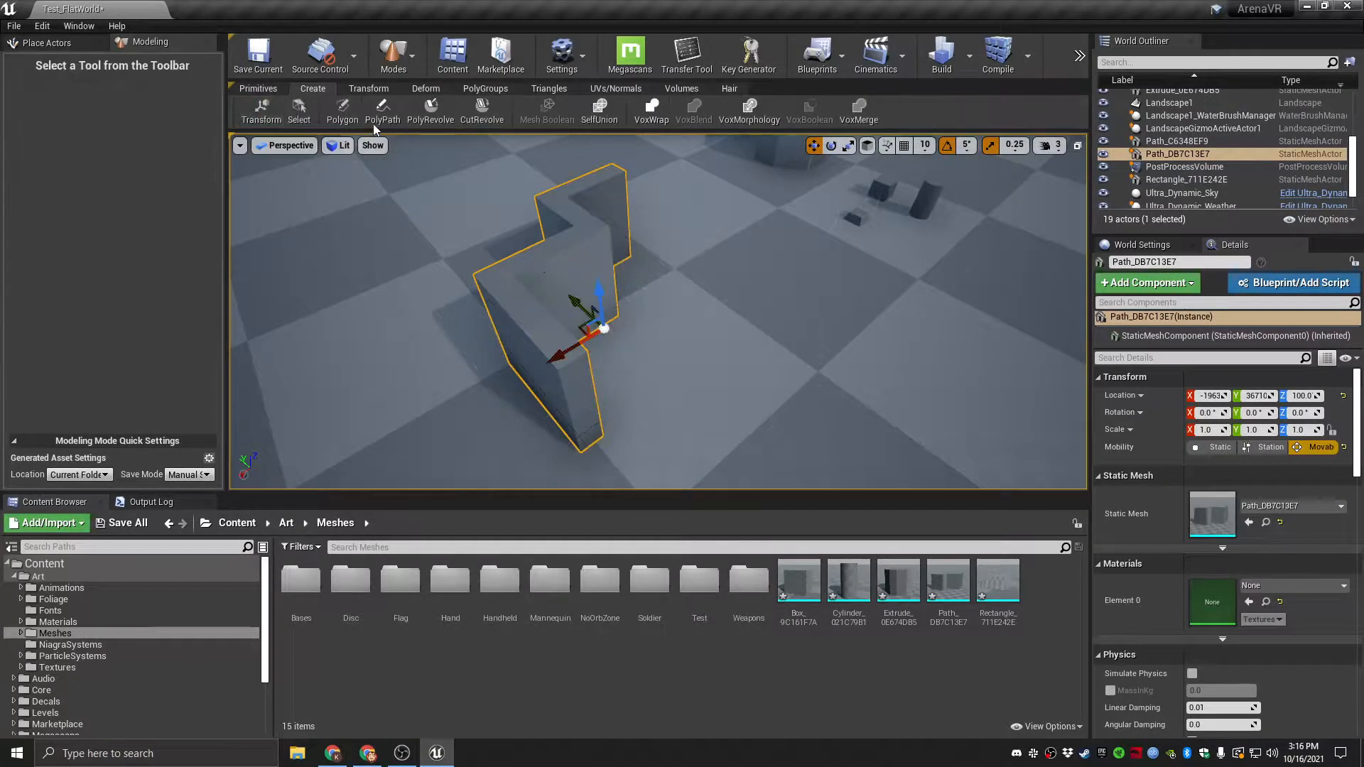
# Delete the zigzag wall mesh from the level.
pyautogui.click(721, 326)
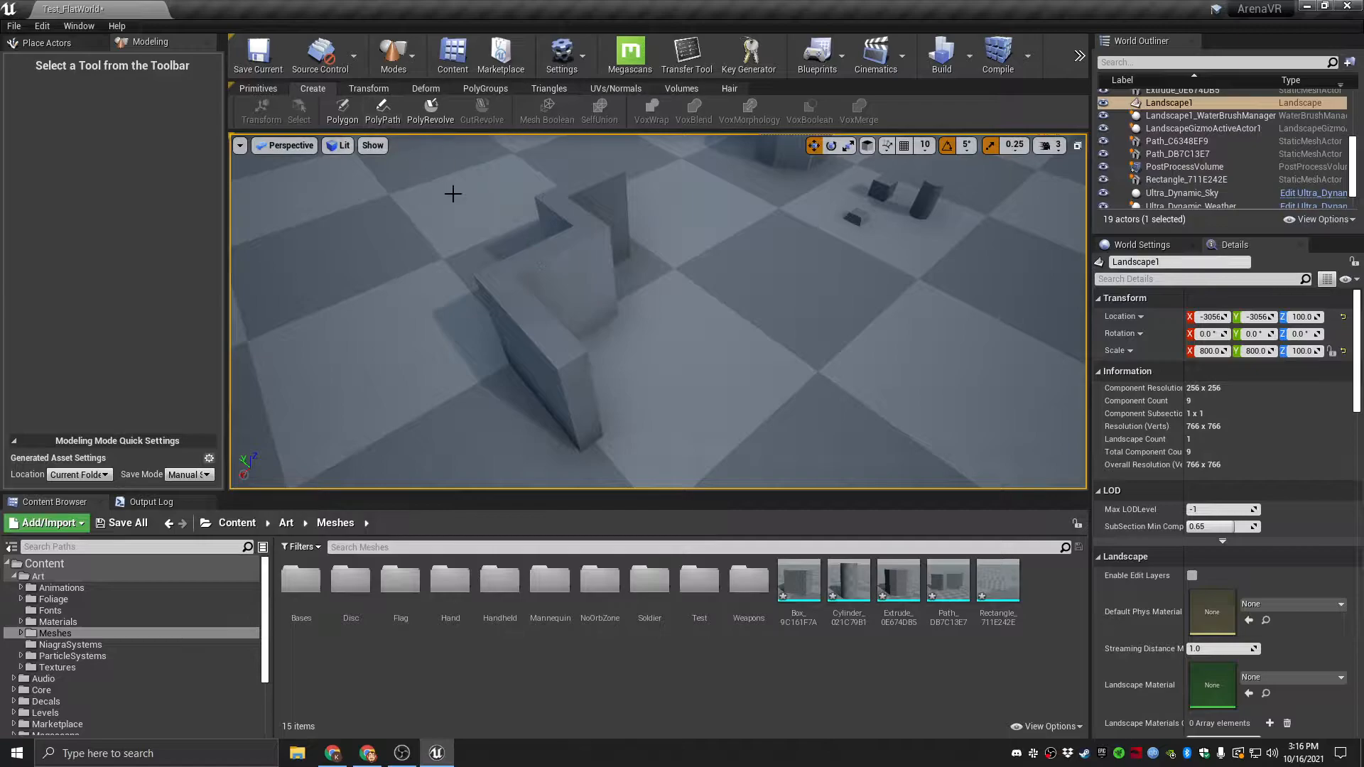
pyautogui.click(554, 279)
pyautogui.press('Delete')
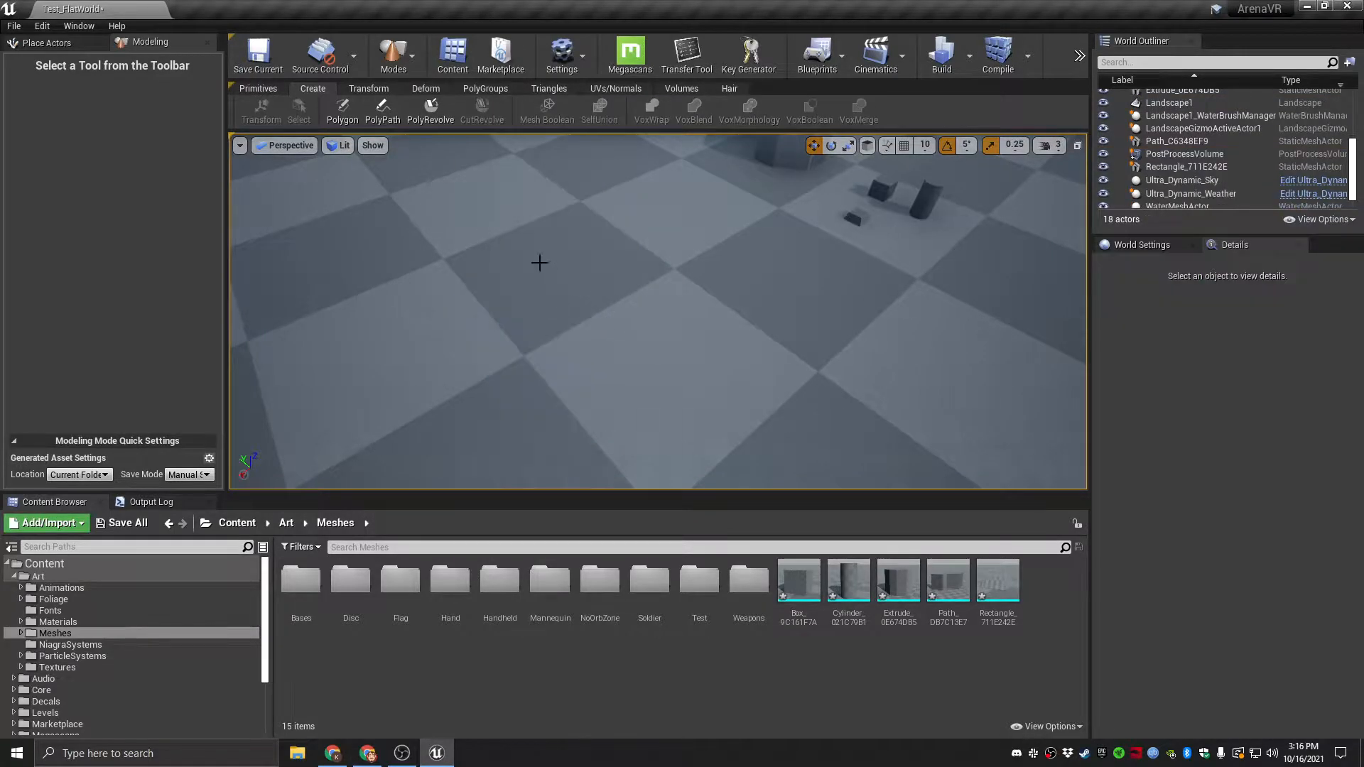
# Start the PolyRevolve tool and place its drawing plane and revolve axis on the cleared ground.
pyautogui.click(431, 110)
pyautogui.moveTo(627, 341); pyautogui.dragTo(582, 345, button='right')
pyautogui.keyDown('ctrl'); pyautogui.click(666, 297); pyautogui.keyUp('ctrl')
pyautogui.moveTo(666, 297)
pyautogui.mouseDown(button='right')
pyautogui.moveTo(568, 284)
pyautogui.moveTo(667, 305)
pyautogui.moveTo(640, 186)
pyautogui.mouseUp(button='right')
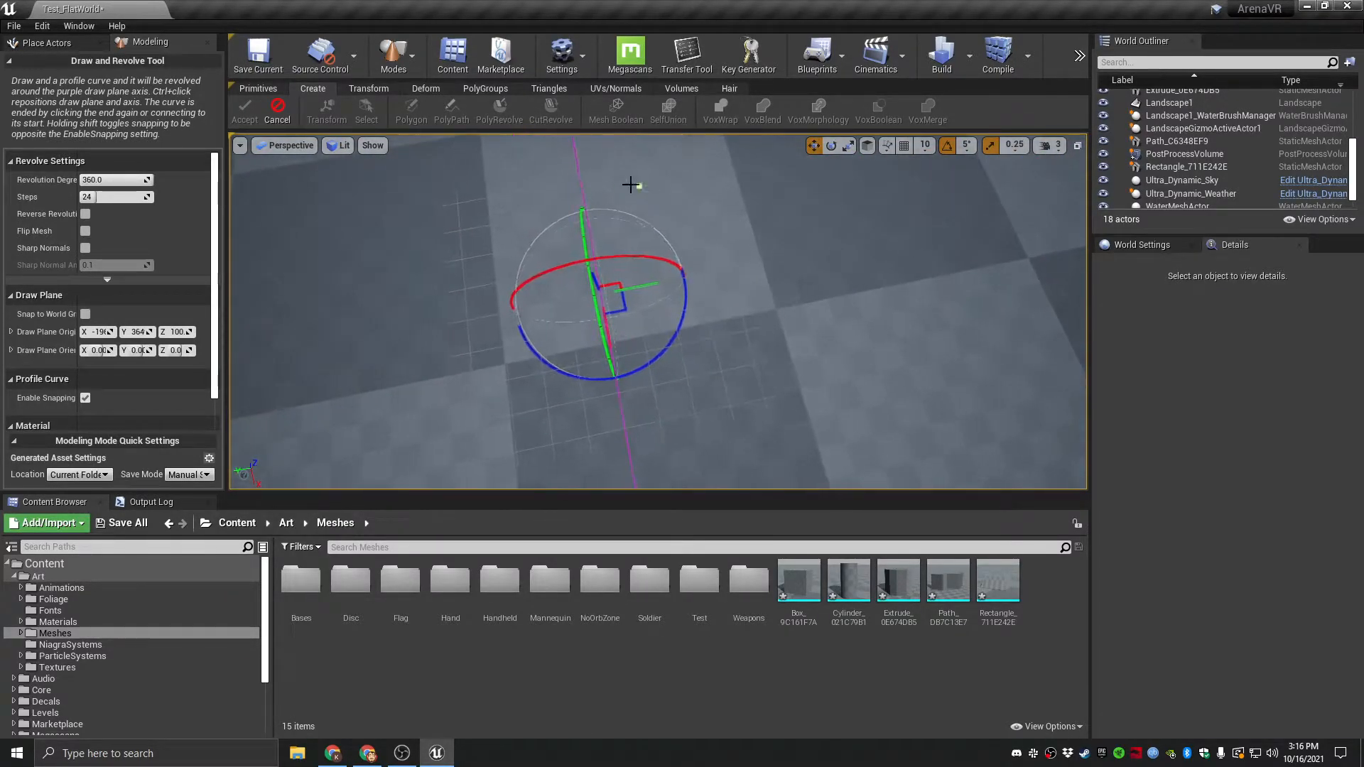
# Draw a closed five-point profile against the revolve axis and accept the 360-degree revolved mesh with 24 steps.
pyautogui.click(583, 192)
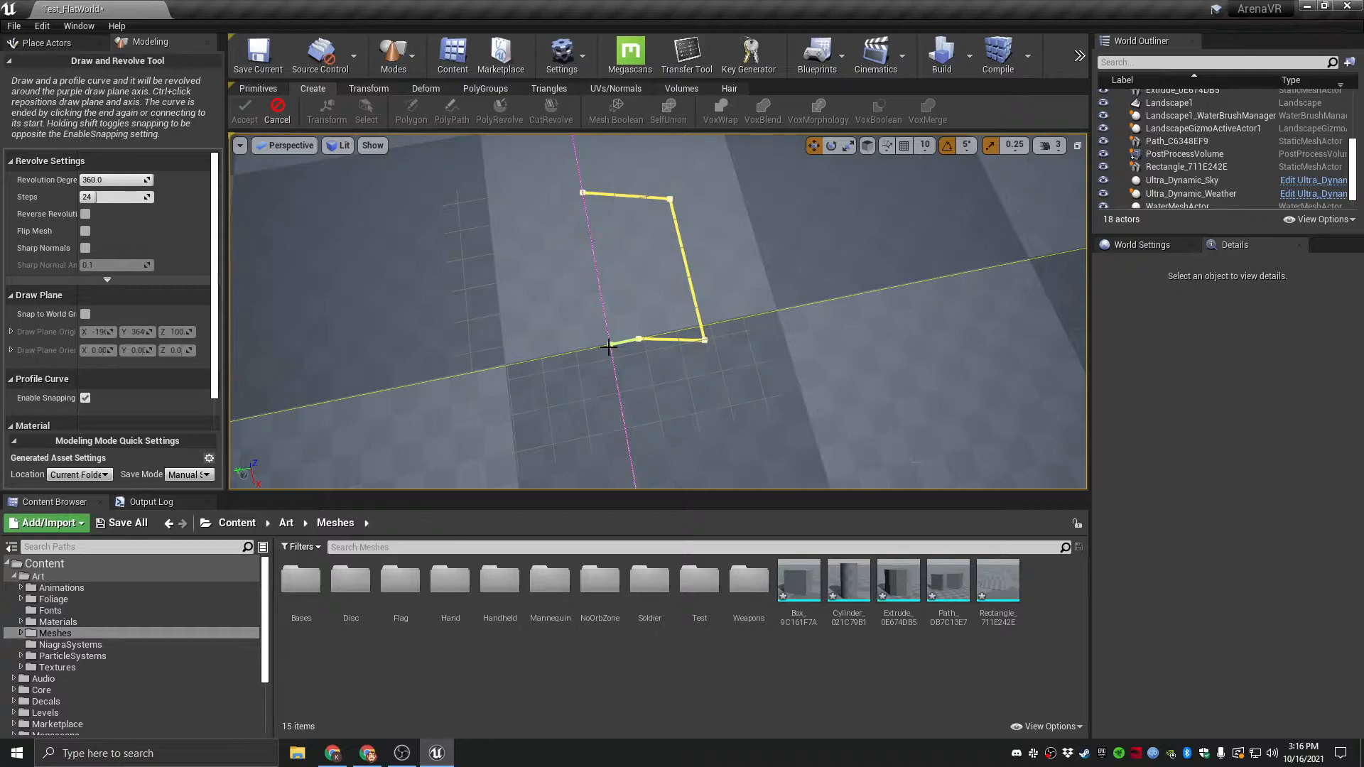
pyautogui.click(581, 193)
pyautogui.rightClick(661, 327)
pyautogui.moveTo(661, 327); pyautogui.dragTo(710, 284, button='right')
pyautogui.click(245, 111)
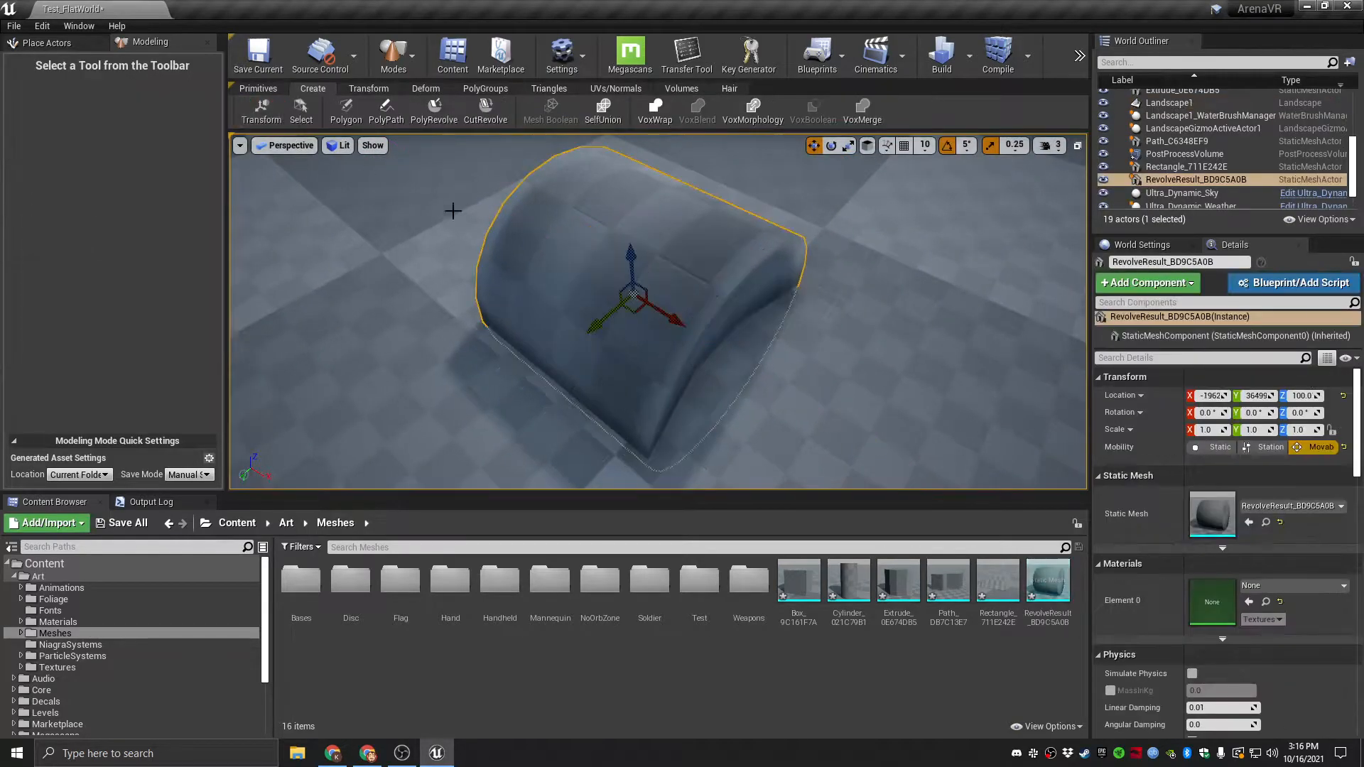
# Raise the revolved mesh out of the ground to a Z location of about 389.
pyautogui.moveTo(630, 263); pyautogui.dragTo(628, 141)
pyautogui.moveTo(654, 305)
pyautogui.mouseDown(button='right')
pyautogui.moveTo(632, 273)
pyautogui.moveTo(795, 306)
pyautogui.moveTo(671, 308)
pyautogui.mouseUp(button='right')
pyautogui.rightClick(725, 313)
pyautogui.click(608, 342)
pyautogui.moveTo(608, 342); pyautogui.dragTo(628, 319, button='right')
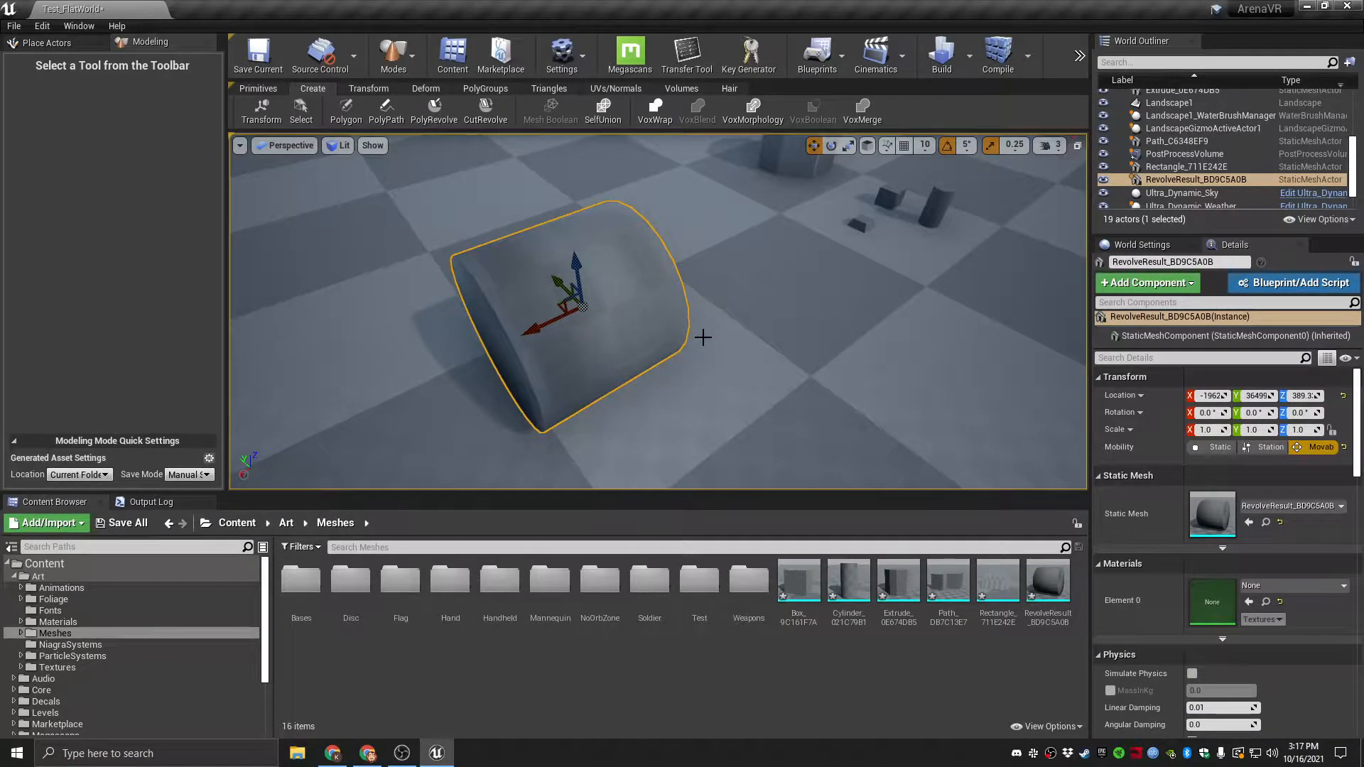
# Inspect the revolved mesh from several sides and delete it from the level.
pyautogui.moveTo(702, 336); pyautogui.dragTo(547, 313, button='right')
pyautogui.moveTo(744, 205); pyautogui.dragTo(699, 201, button='right')
pyautogui.moveTo(687, 351); pyautogui.dragTo(749, 386, button='right')
pyautogui.moveTo(758, 335); pyautogui.dragTo(703, 363, button='right')
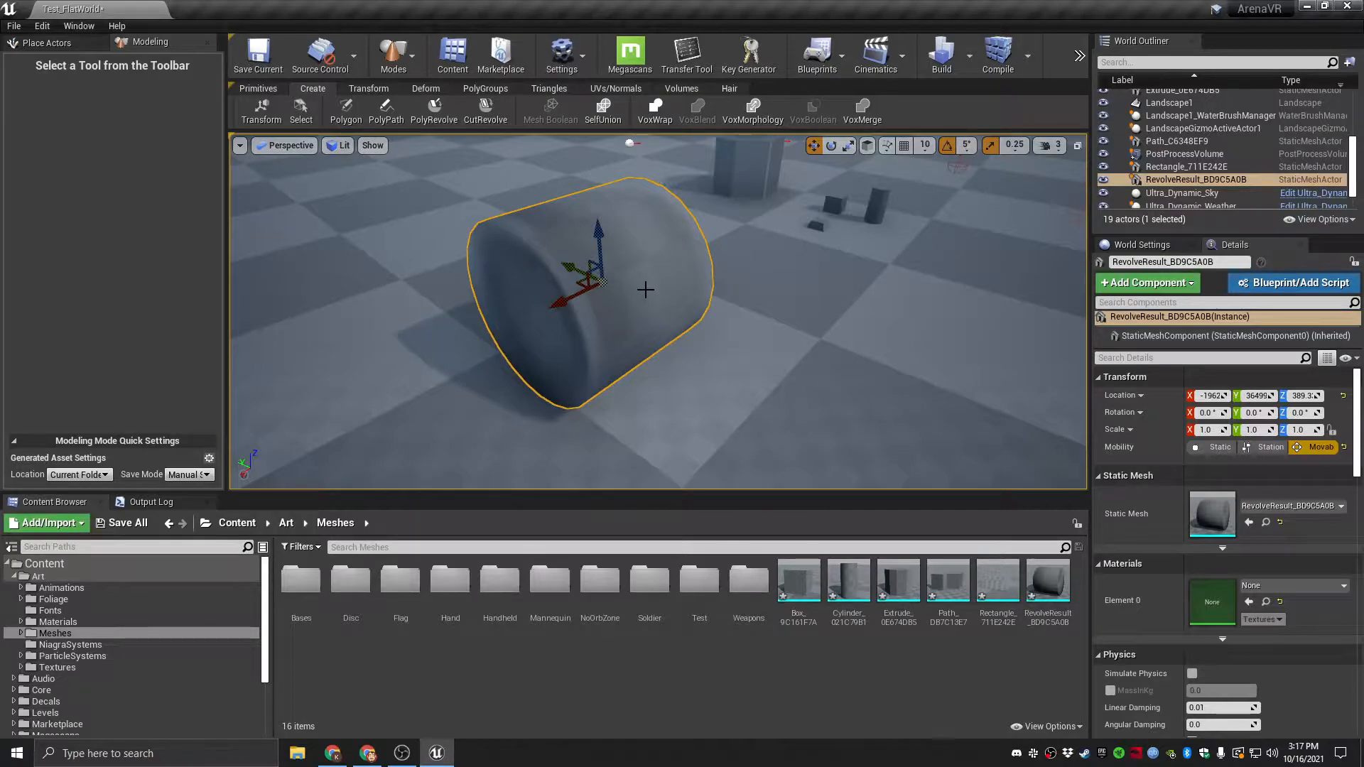
pyautogui.press('Delete')
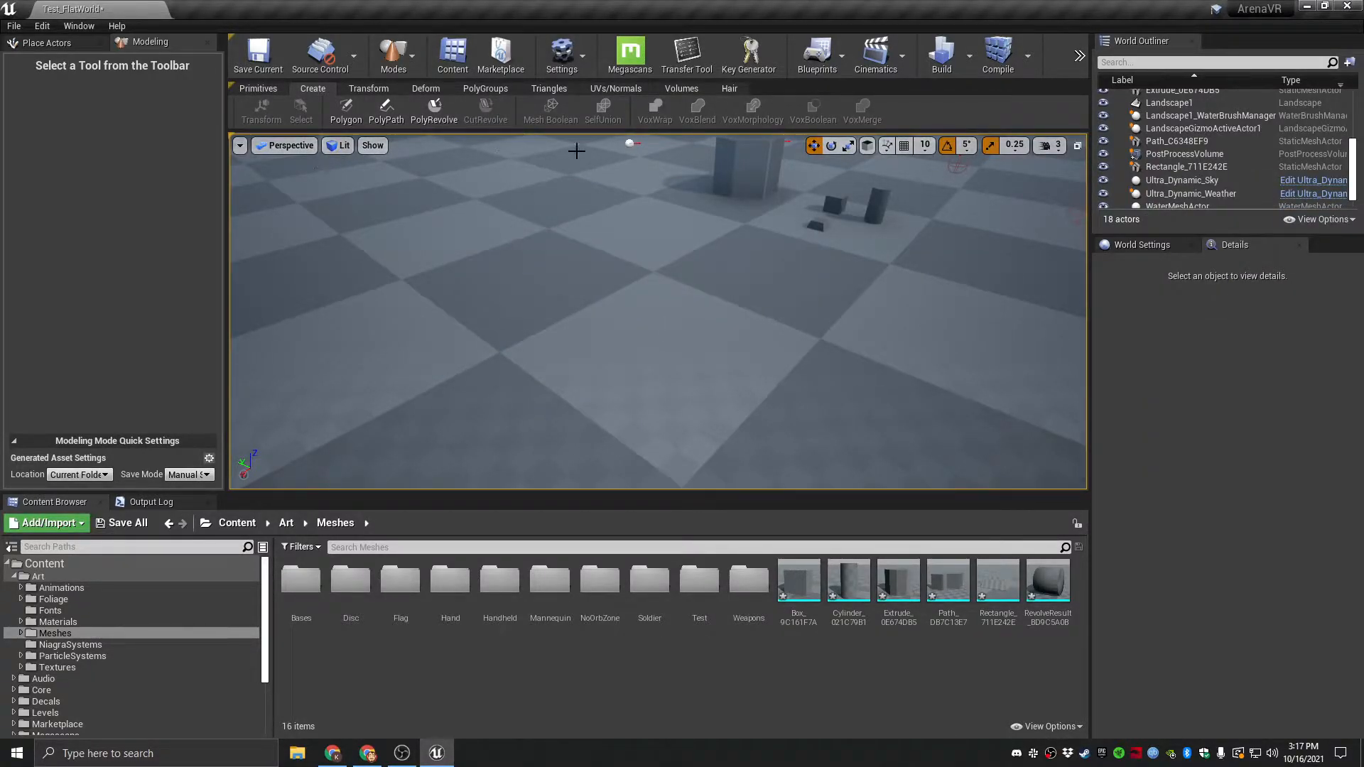
# Set the viewport camera speed to 4 and return to the octagonal prism and the small primitives.
pyautogui.moveTo(562, 232)
pyautogui.mouseDown(button='right')
pyautogui.moveTo(603, 220)
pyautogui.moveTo(561, 223)
pyautogui.mouseUp(button='right')
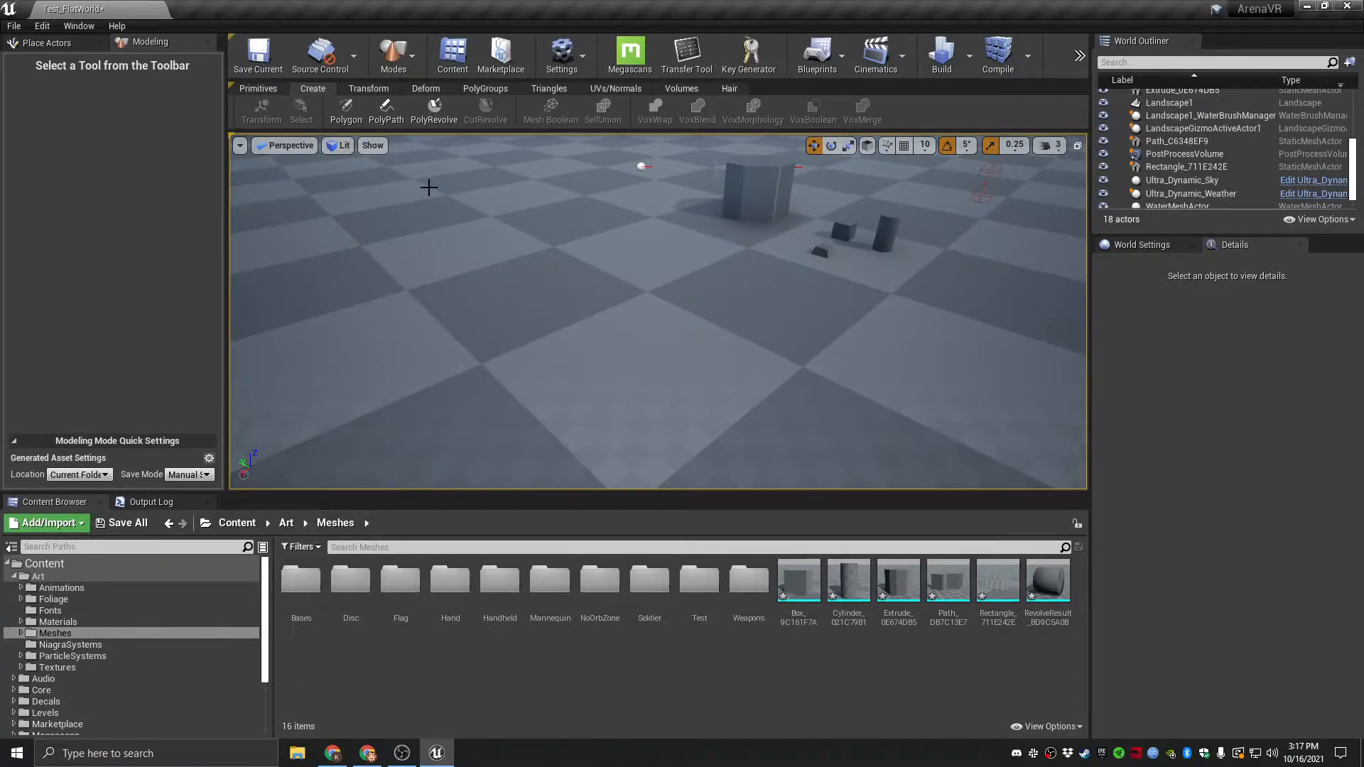
pyautogui.moveTo(521, 186); pyautogui.dragTo(578, 118, button='right')
pyautogui.press('w')
pyautogui.click(1050, 145)
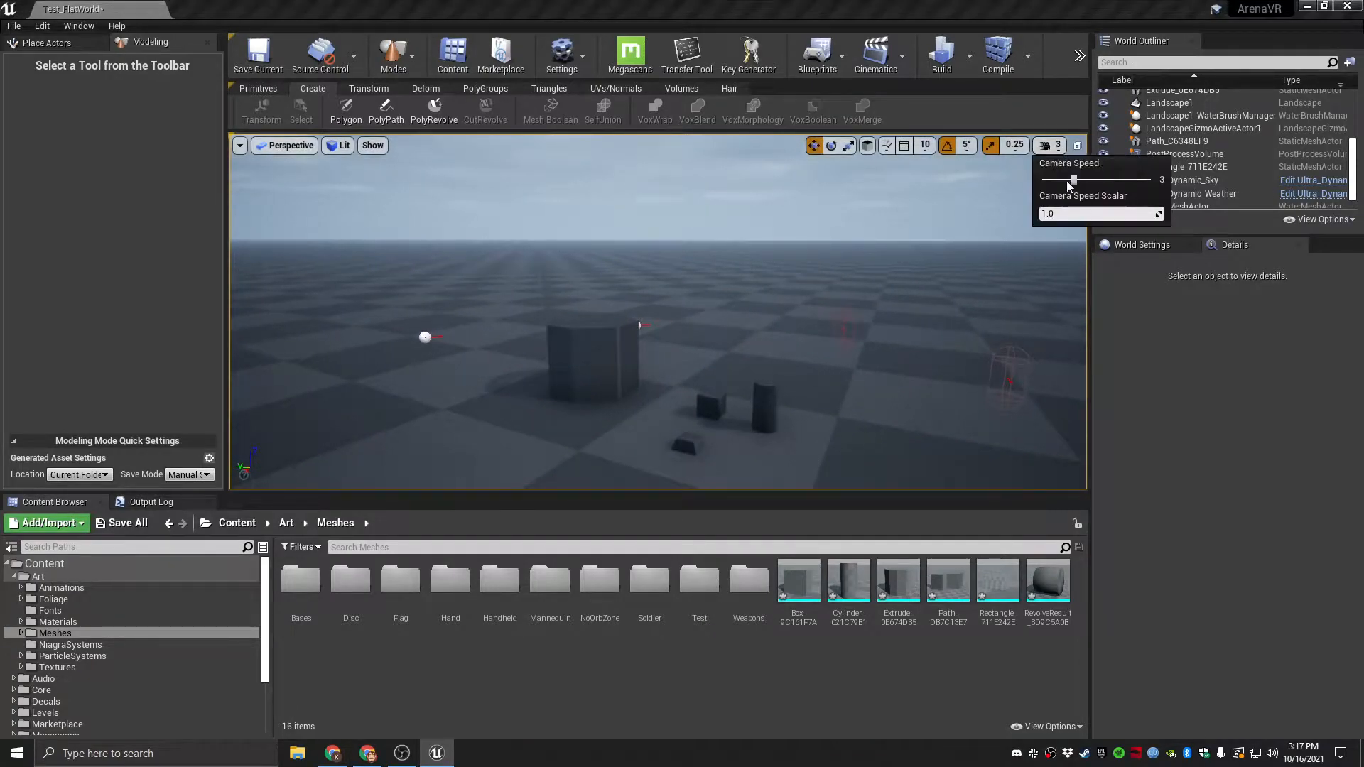
pyautogui.press('w')
pyautogui.moveTo(784, 398); pyautogui.dragTo(794, 466, button='right')
pyautogui.press('s')
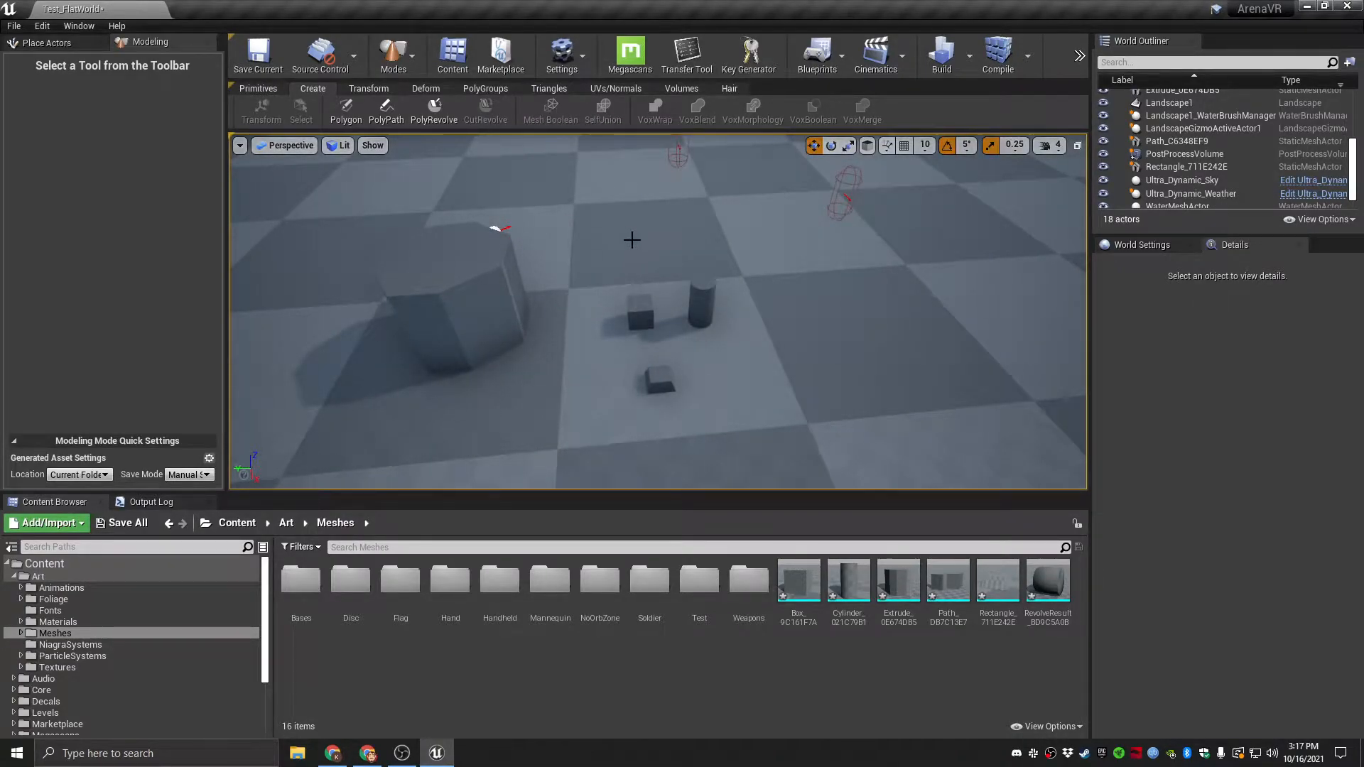
# Lift the cylinder to a Z location of about 418 and move it over the top of the octagonal prism.
pyautogui.moveTo(678, 281); pyautogui.dragTo(740, 317, button='right')
pyautogui.press('w')
pyautogui.press('s')
pyautogui.press('w')
pyautogui.press('d')
pyautogui.press('s')
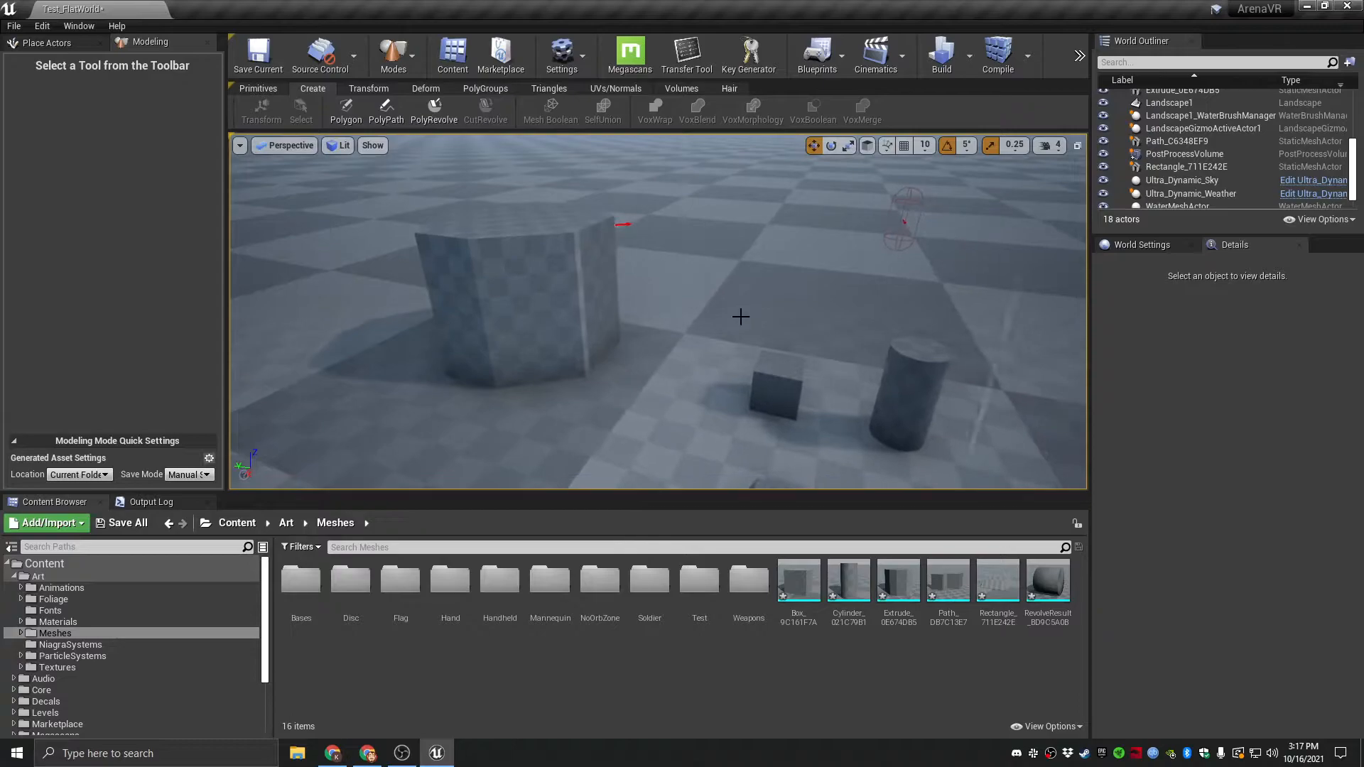
pyautogui.moveTo(808, 364)
pyautogui.mouseDown(button='right')
pyautogui.moveTo(799, 355)
pyautogui.moveTo(827, 394)
pyautogui.moveTo(902, 412)
pyautogui.moveTo(845, 398)
pyautogui.moveTo(807, 362)
pyautogui.mouseUp(button='right')
pyautogui.press('a')
pyautogui.press('s')
pyautogui.press('w')
pyautogui.press('a')
pyautogui.press('w')
pyautogui.press('d')
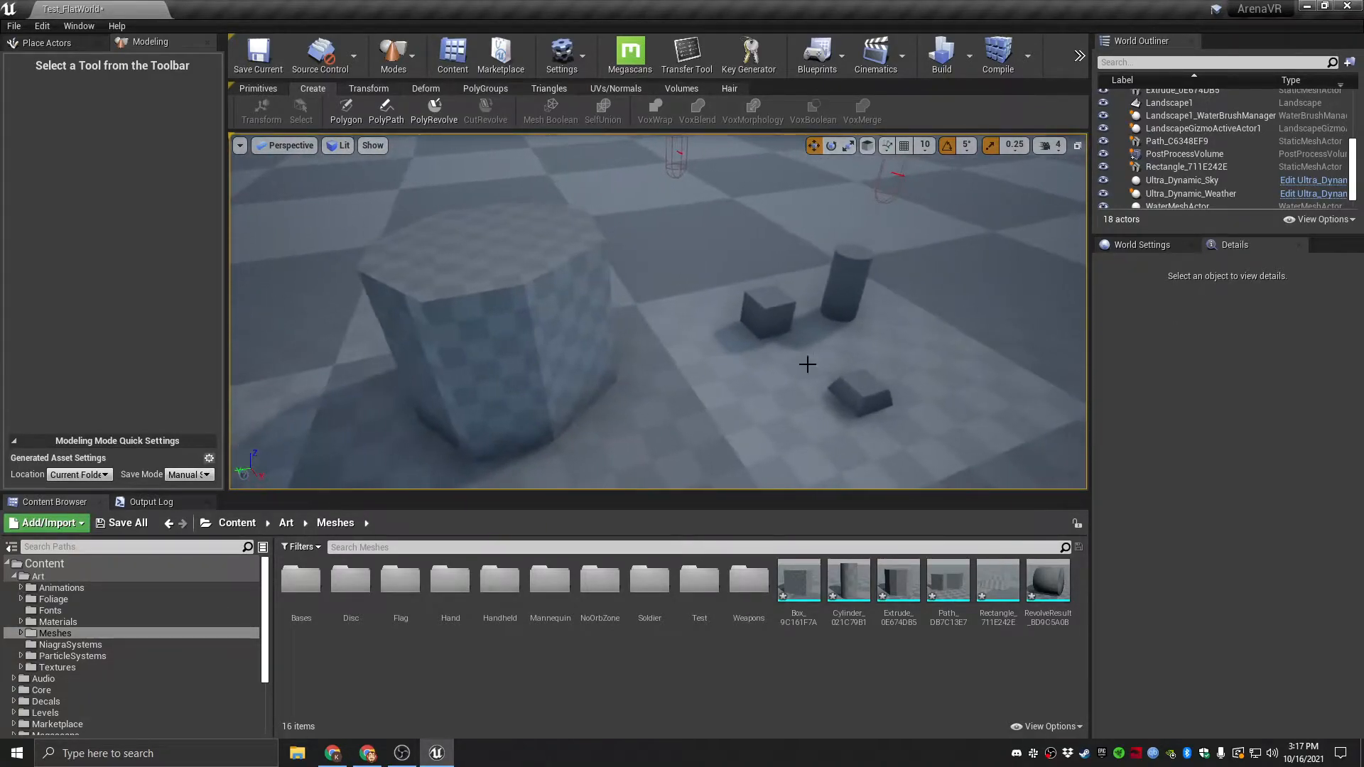
pyautogui.click(842, 270)
pyautogui.moveTo(845, 267); pyautogui.dragTo(869, 156)
pyautogui.moveTo(814, 214); pyautogui.dragTo(402, 253)
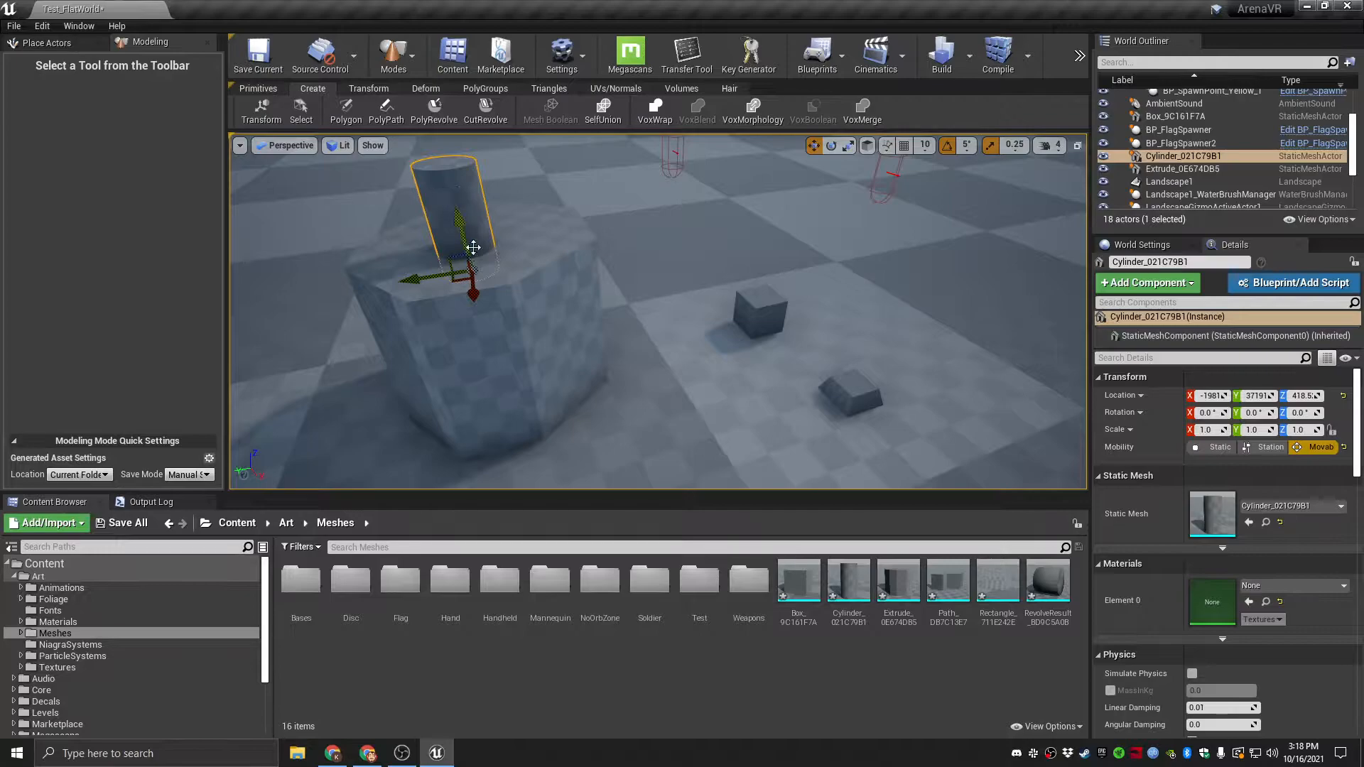
# Shift the cylinder slightly along the Y axis so it stands farther in on the prism's top face.
pyautogui.press('a')
pyautogui.moveTo(585, 350); pyautogui.dragTo(682, 334, button='right')
pyautogui.press('s')
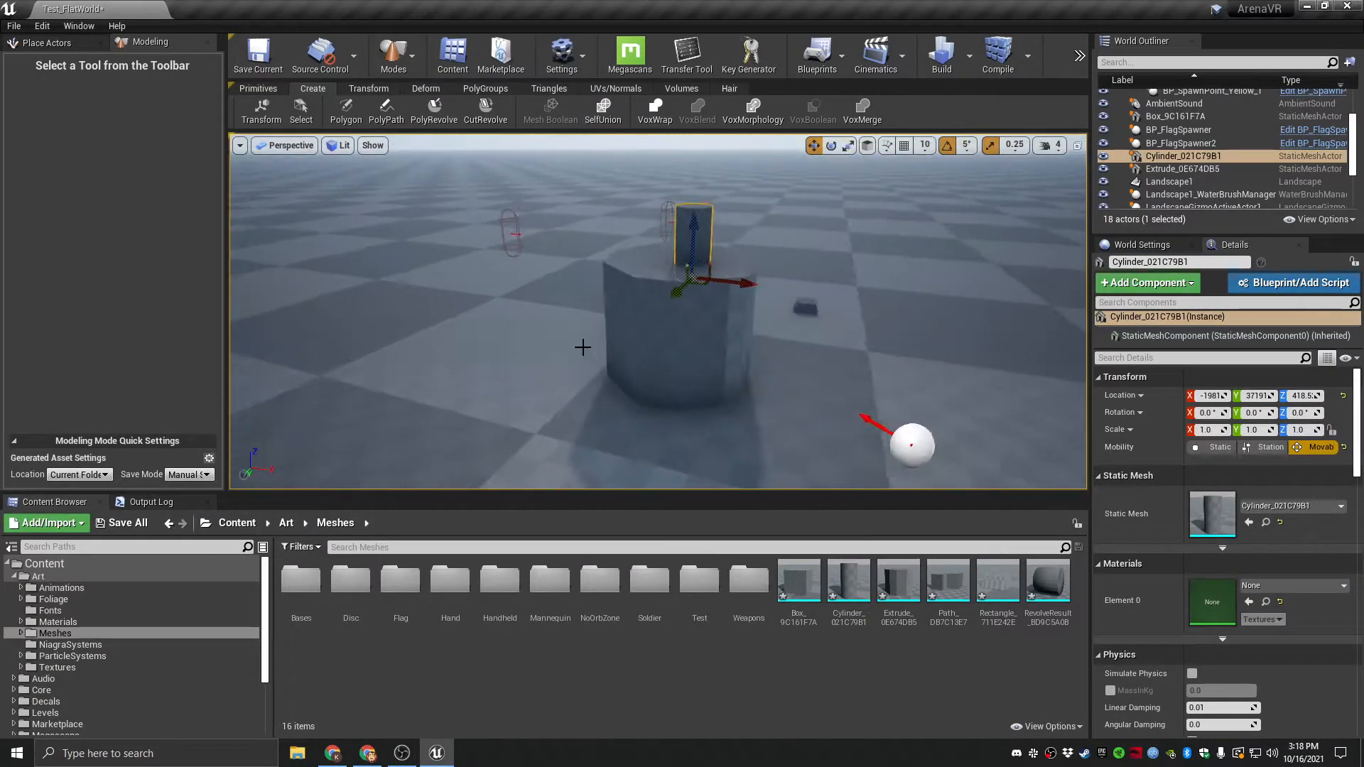
pyautogui.press('w')
pyautogui.moveTo(676, 243); pyautogui.dragTo(692, 292, button='right')
pyautogui.moveTo(522, 405)
pyautogui.mouseDown()
pyautogui.moveTo(547, 405)
pyautogui.moveTo(535, 401)
pyautogui.mouseUp()
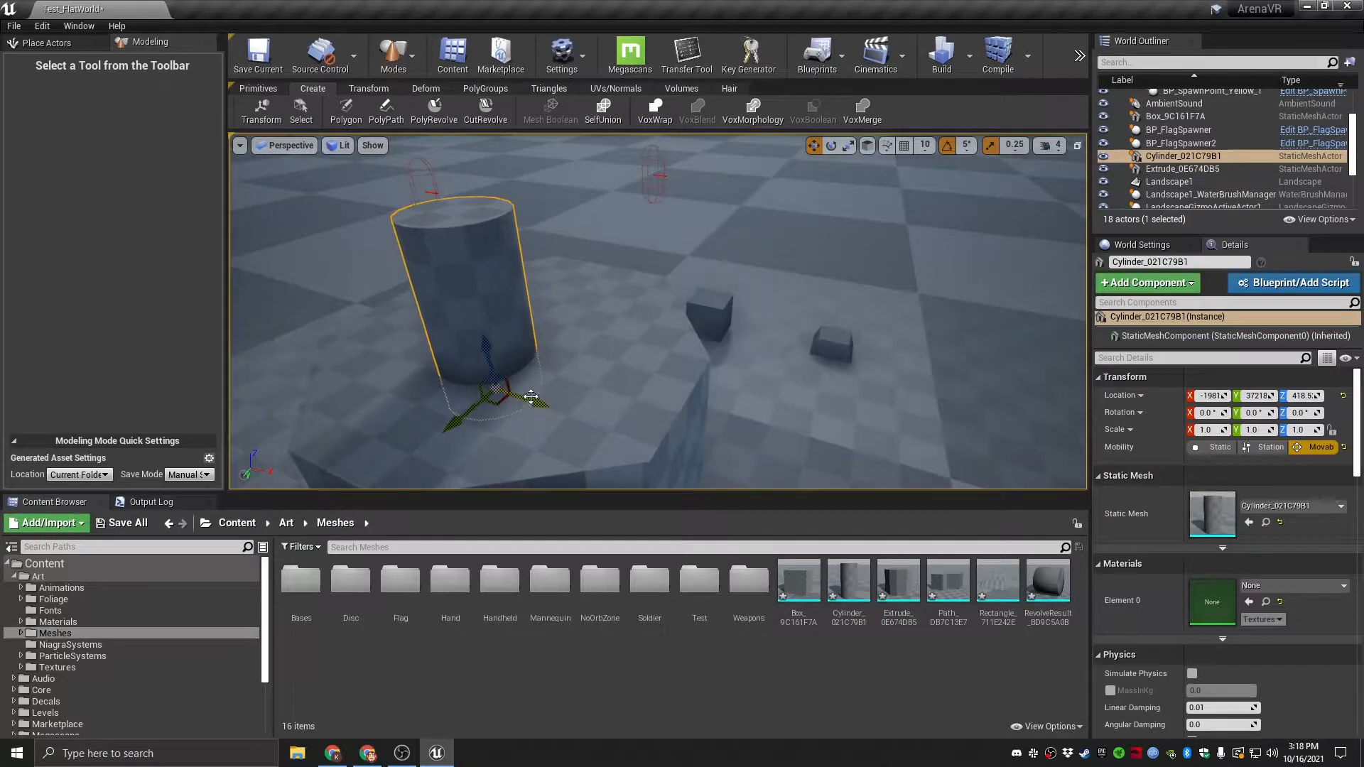
# Select the octagonal prism first and add the cylinder to the selection.
pyautogui.click(600, 392)
pyautogui.keyDown('shift'); pyautogui.click(477, 252); pyautogui.keyUp('shift')
pyautogui.press('d')
pyautogui.moveTo(510, 267); pyautogui.dragTo(652, 340, button='right')
pyautogui.press('s')
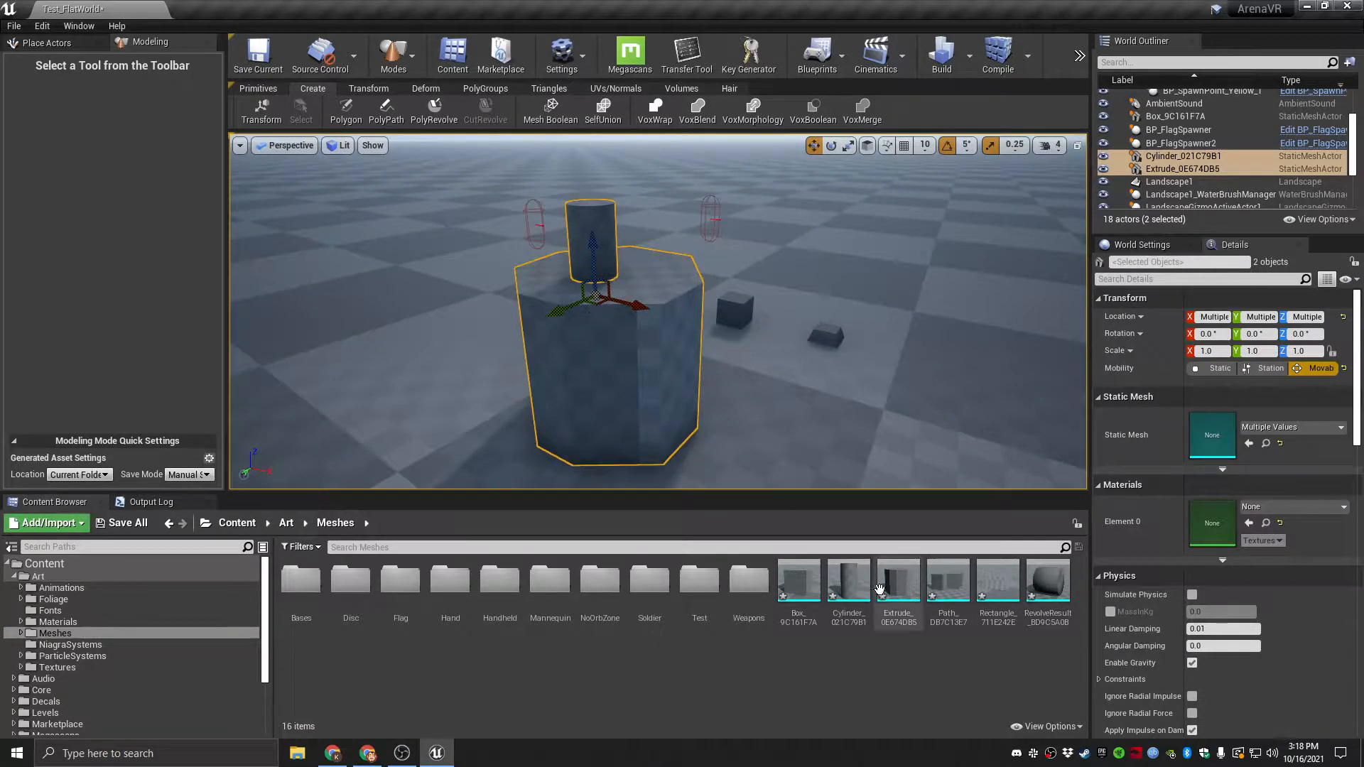
pyautogui.moveTo(583, 276)
pyautogui.mouseDown(button='right')
pyautogui.moveTo(568, 217)
pyautogui.moveTo(560, 271)
pyautogui.mouseUp(button='right')
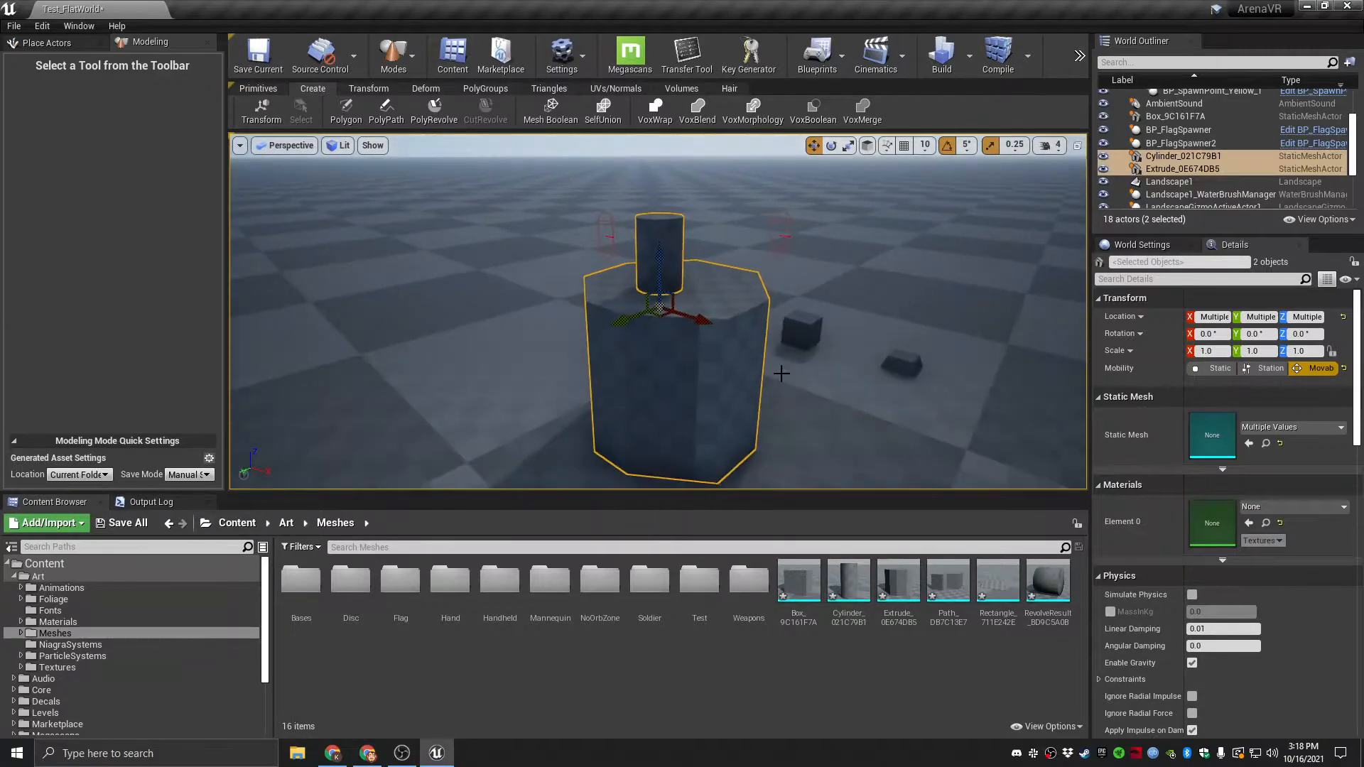
# Start Mesh Boolean on the two selected meshes, subtracting the cylinder from the prism with the A - B operation.
pyautogui.click(553, 115)
pyautogui.moveTo(692, 331); pyautogui.dragTo(724, 391, button='right')
pyautogui.rightClick(696, 302)
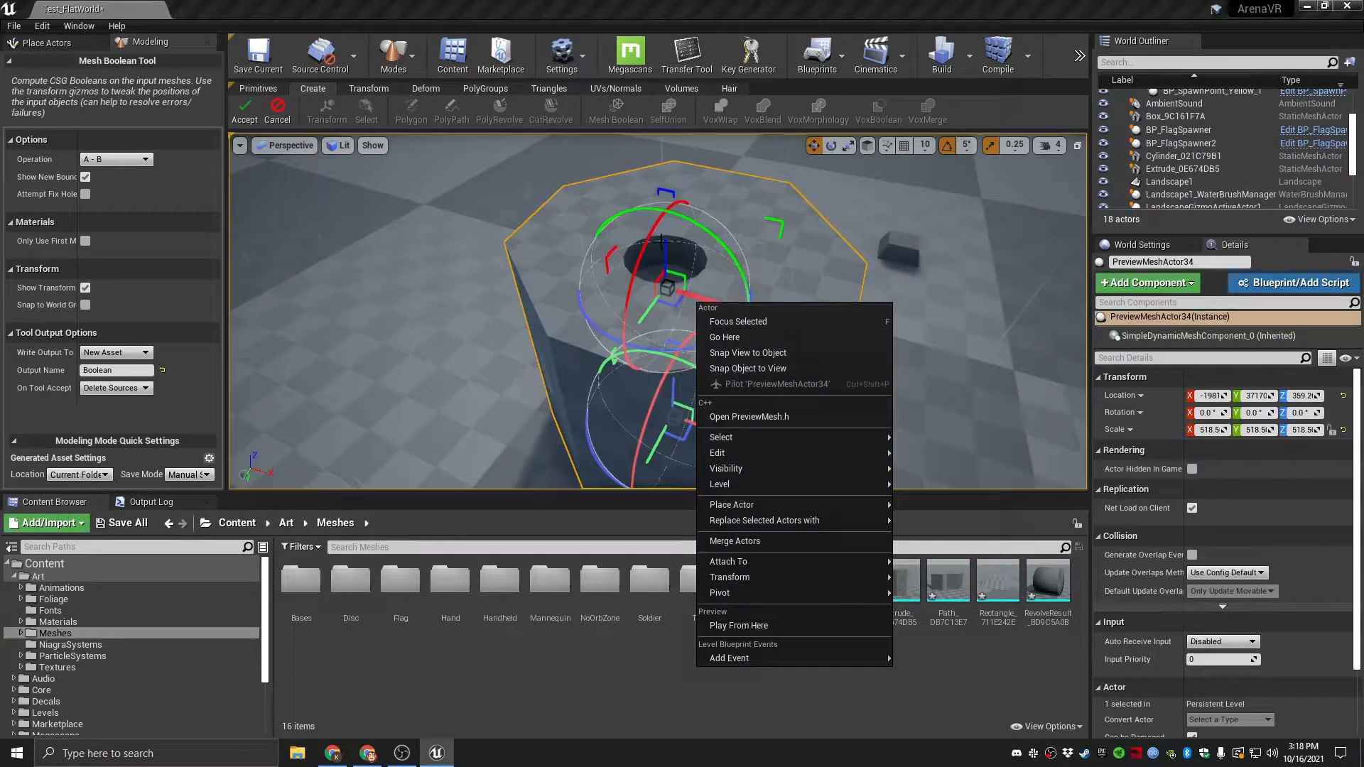
pyautogui.click(76, 142)
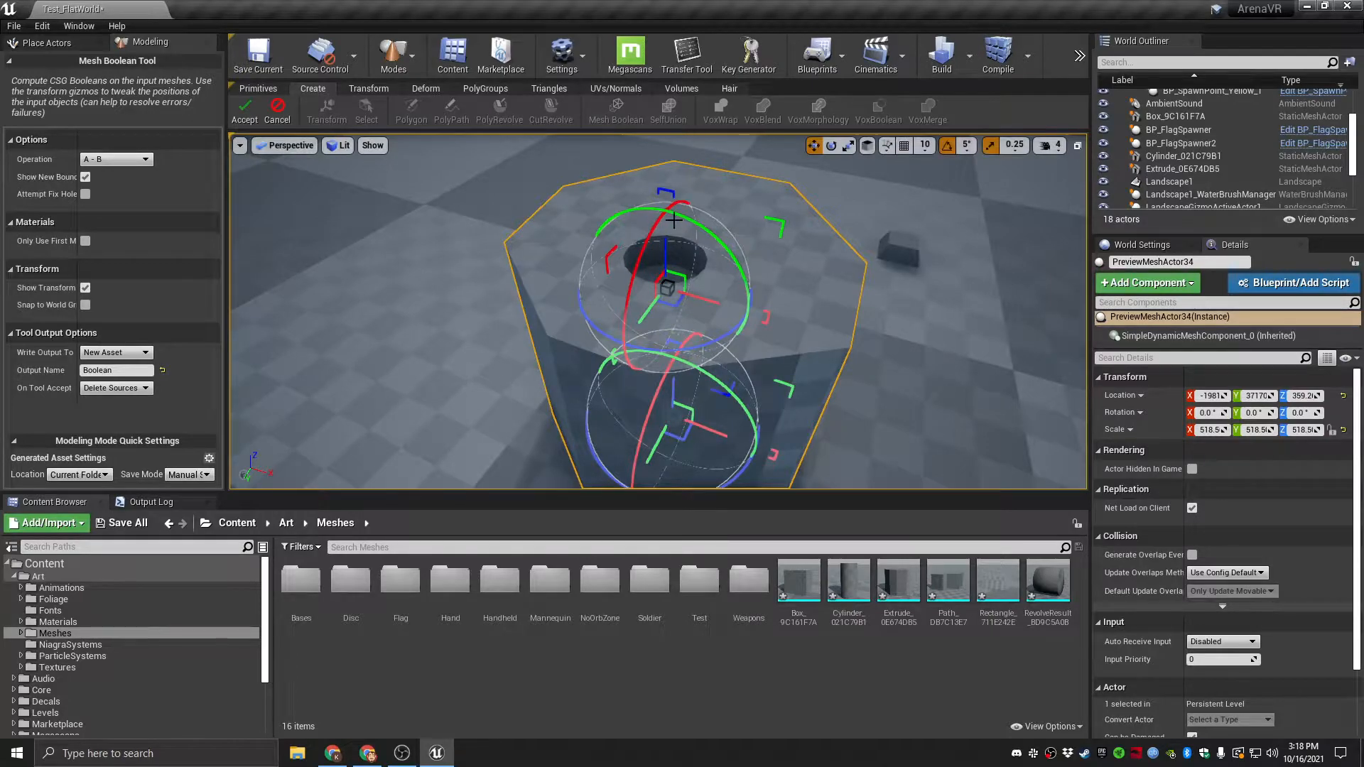
# Preview the Mesh Boolean with the B - A operation, subtracting the prism from the cylinder.
pyautogui.press('w')
pyautogui.moveTo(592, 236)
pyautogui.mouseDown(button='right')
pyautogui.moveTo(610, 217)
pyautogui.moveTo(593, 236)
pyautogui.mouseUp(button='right')
pyautogui.press('s')
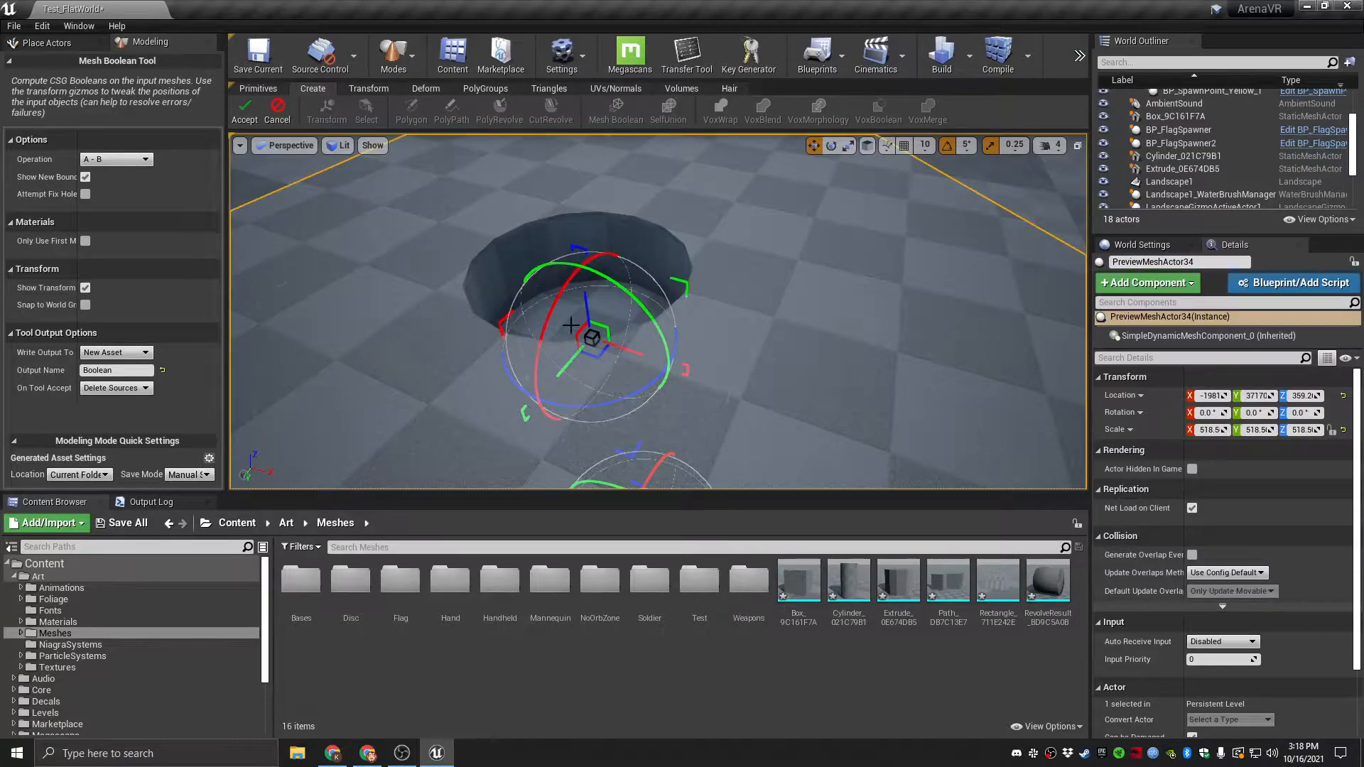
pyautogui.click(114, 159)
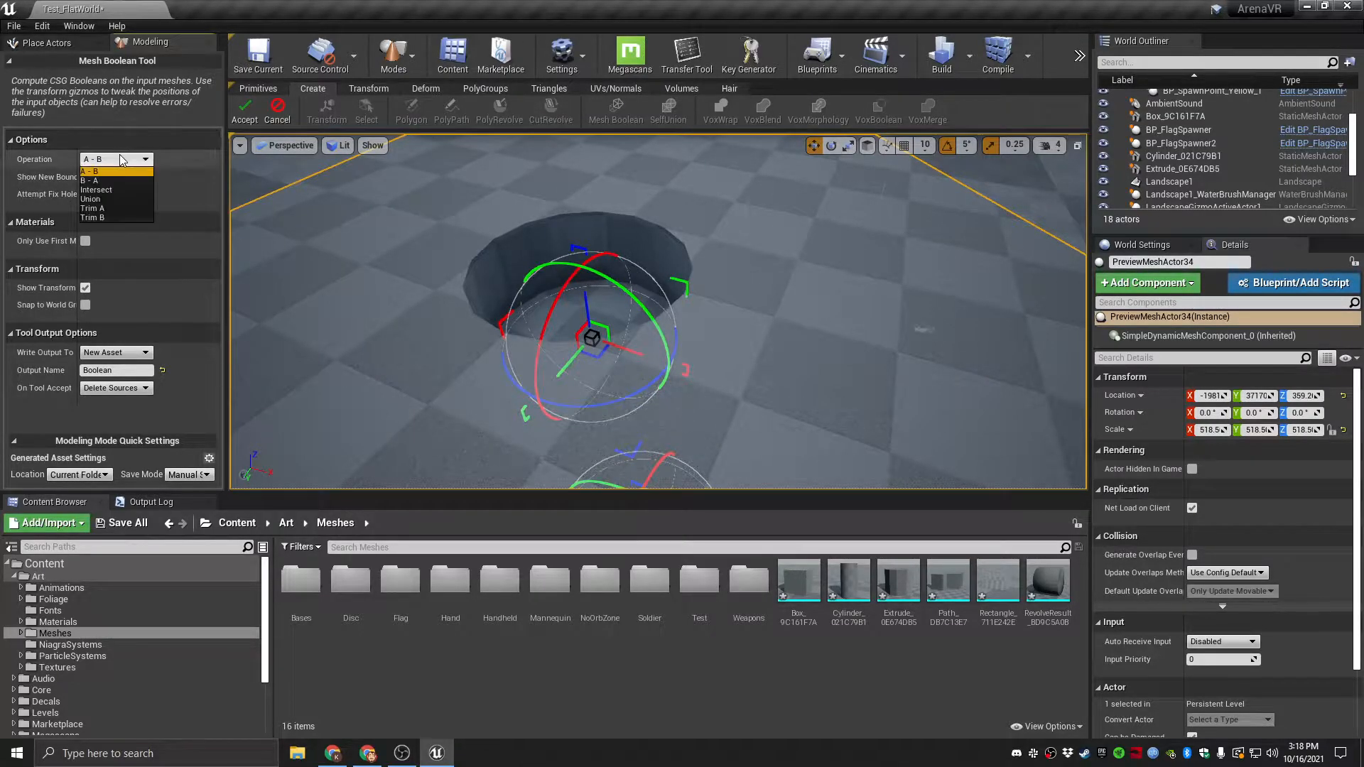
pyautogui.click(105, 181)
pyautogui.moveTo(571, 208); pyautogui.dragTo(551, 240, button='right')
pyautogui.press('s')
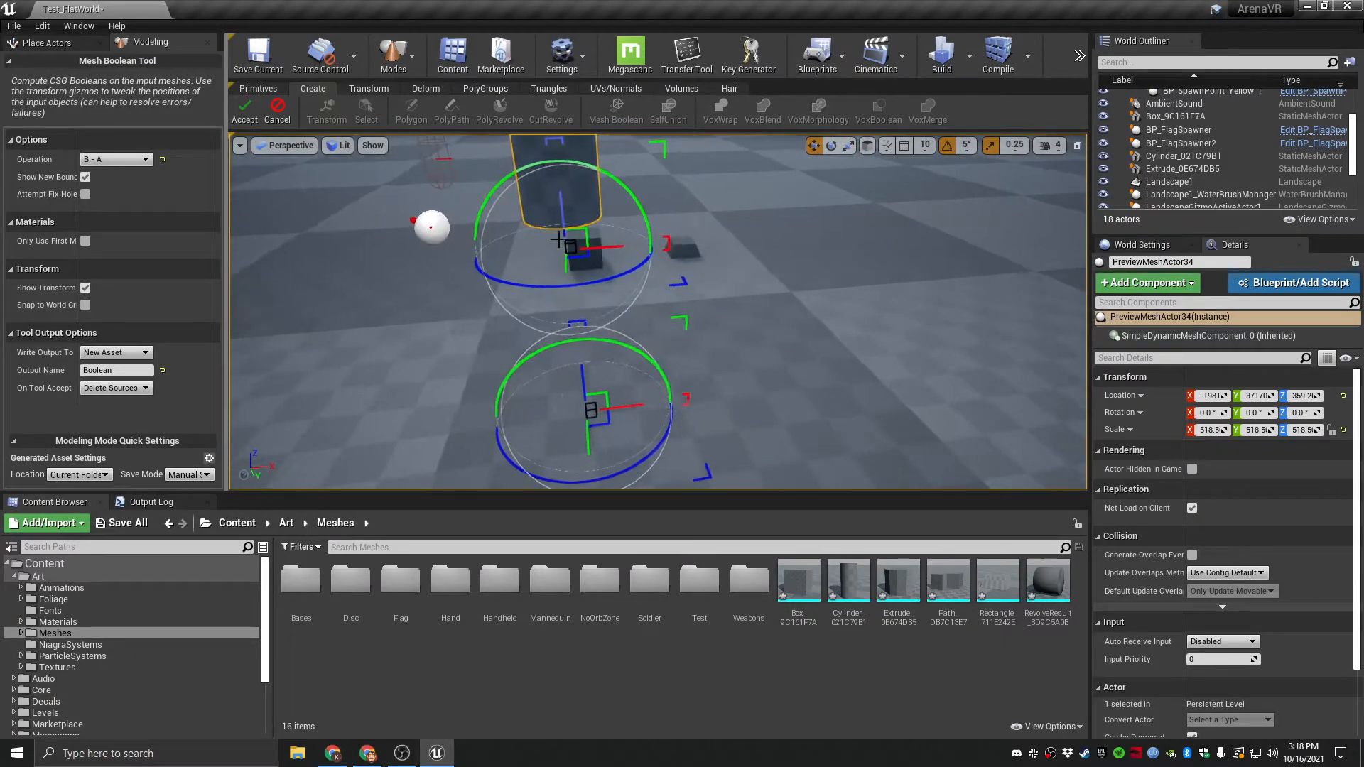
# Try the Intersect and Union operations on the cylinder and prism in the Mesh Boolean preview.
pyautogui.click(114, 159)
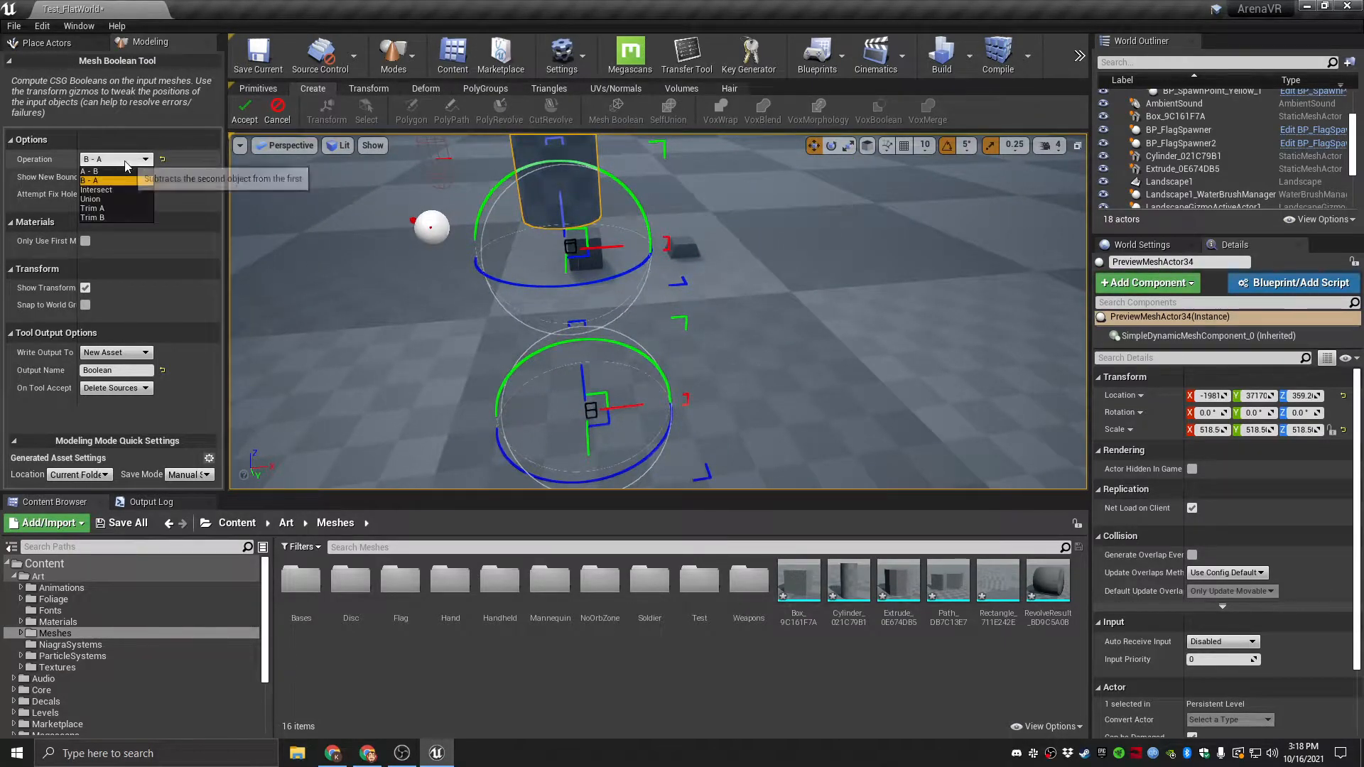
pyautogui.click(108, 188)
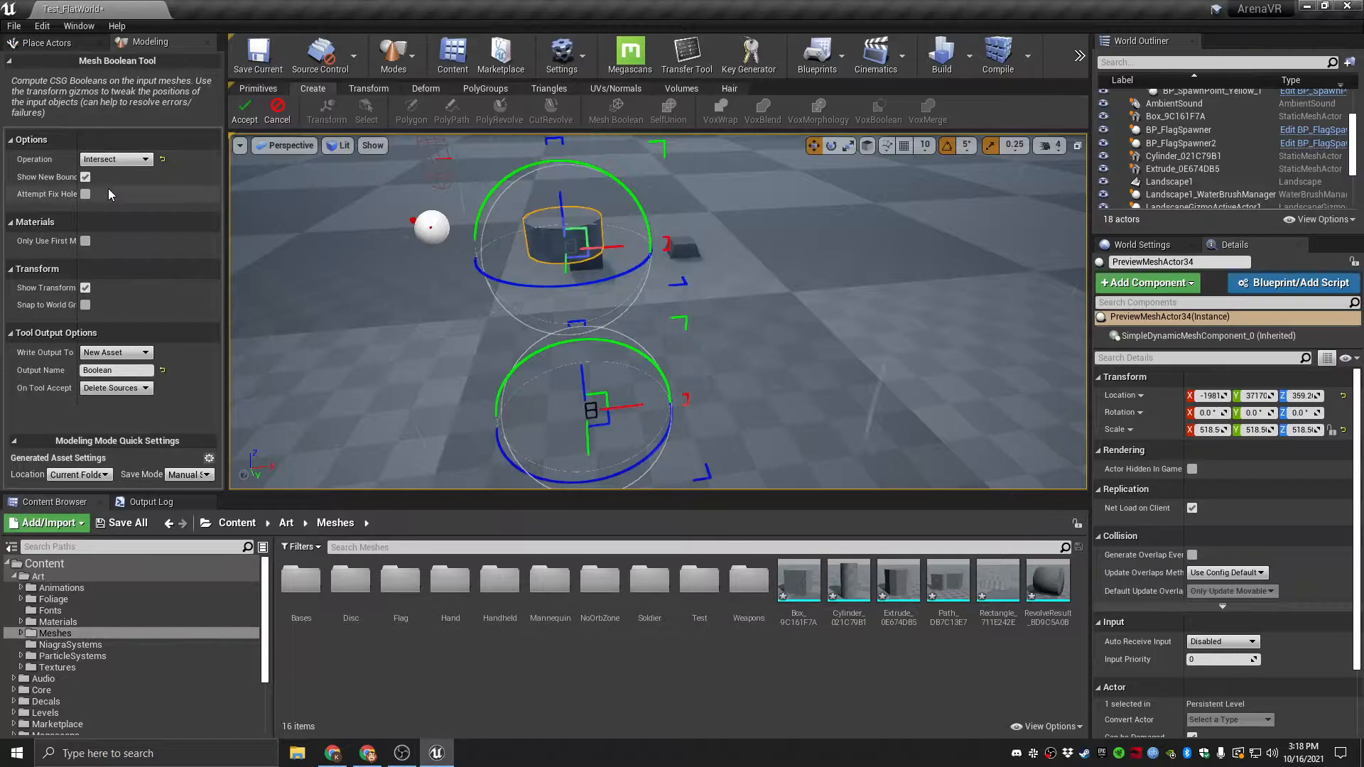
pyautogui.click(113, 159)
pyautogui.click(113, 198)
pyautogui.moveTo(713, 323); pyautogui.dragTo(528, 260, button='right')
pyautogui.scroll(4, 487, 247)
pyautogui.moveTo(649, 280); pyautogui.dragTo(699, 290, button='right')
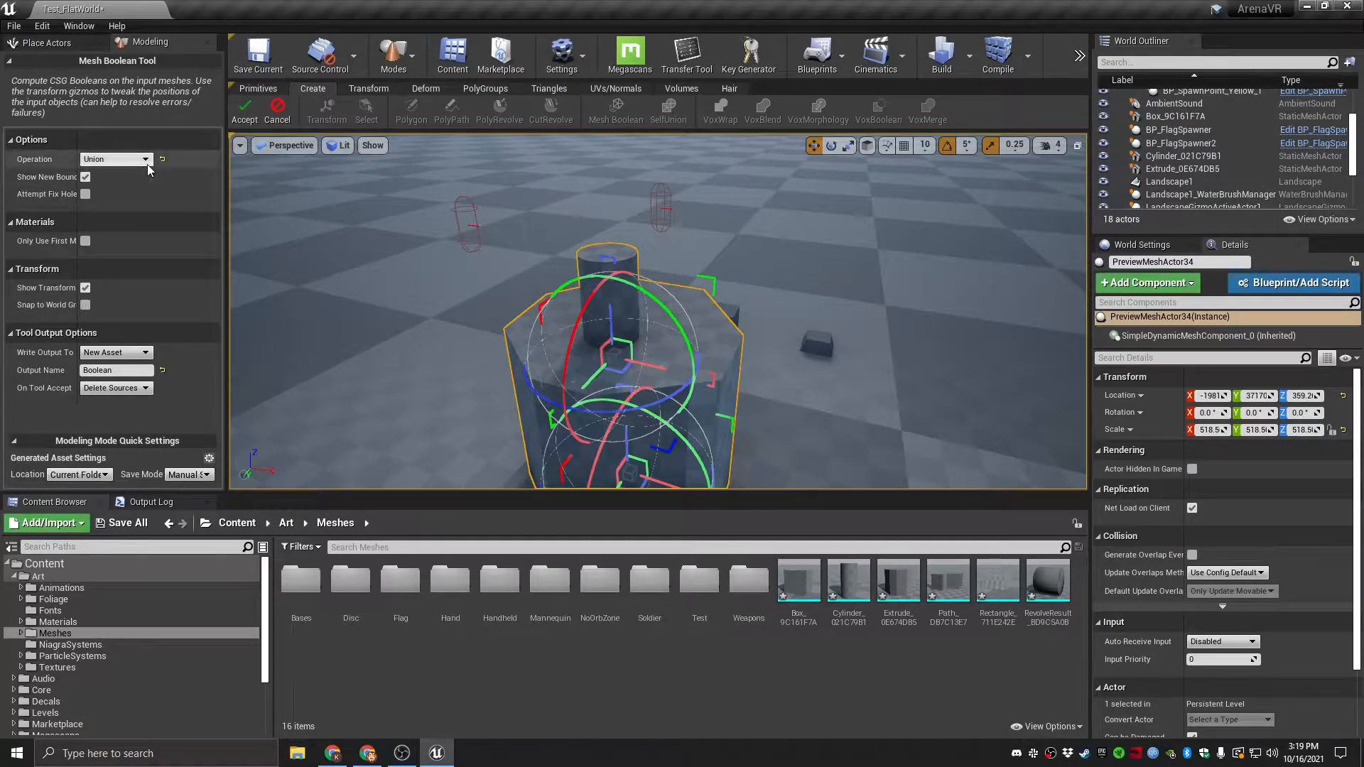
# Try the Trim A and Trim B operations on the two meshes in the Mesh Boolean preview.
pyautogui.click(113, 159)
pyautogui.click(115, 211)
pyautogui.moveTo(524, 316); pyautogui.dragTo(557, 298, button='right')
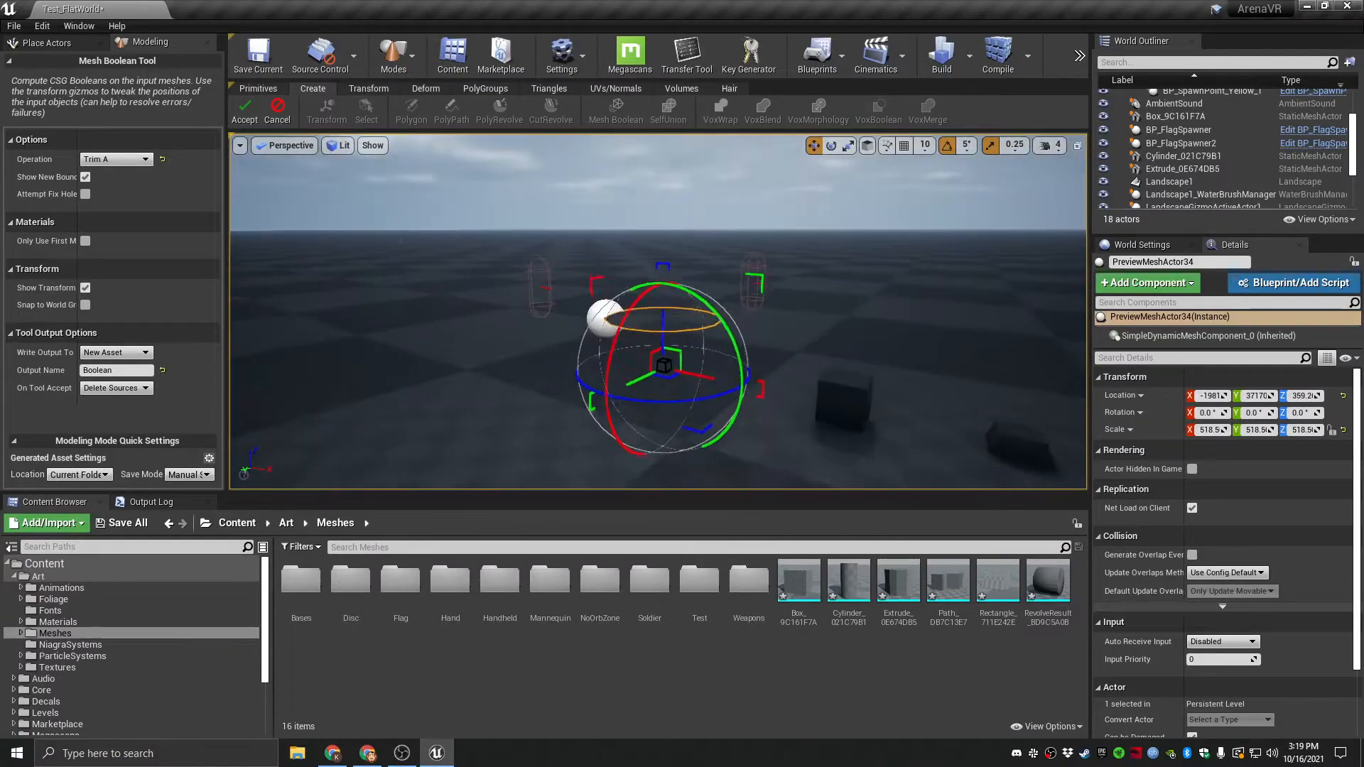
pyautogui.click(113, 159)
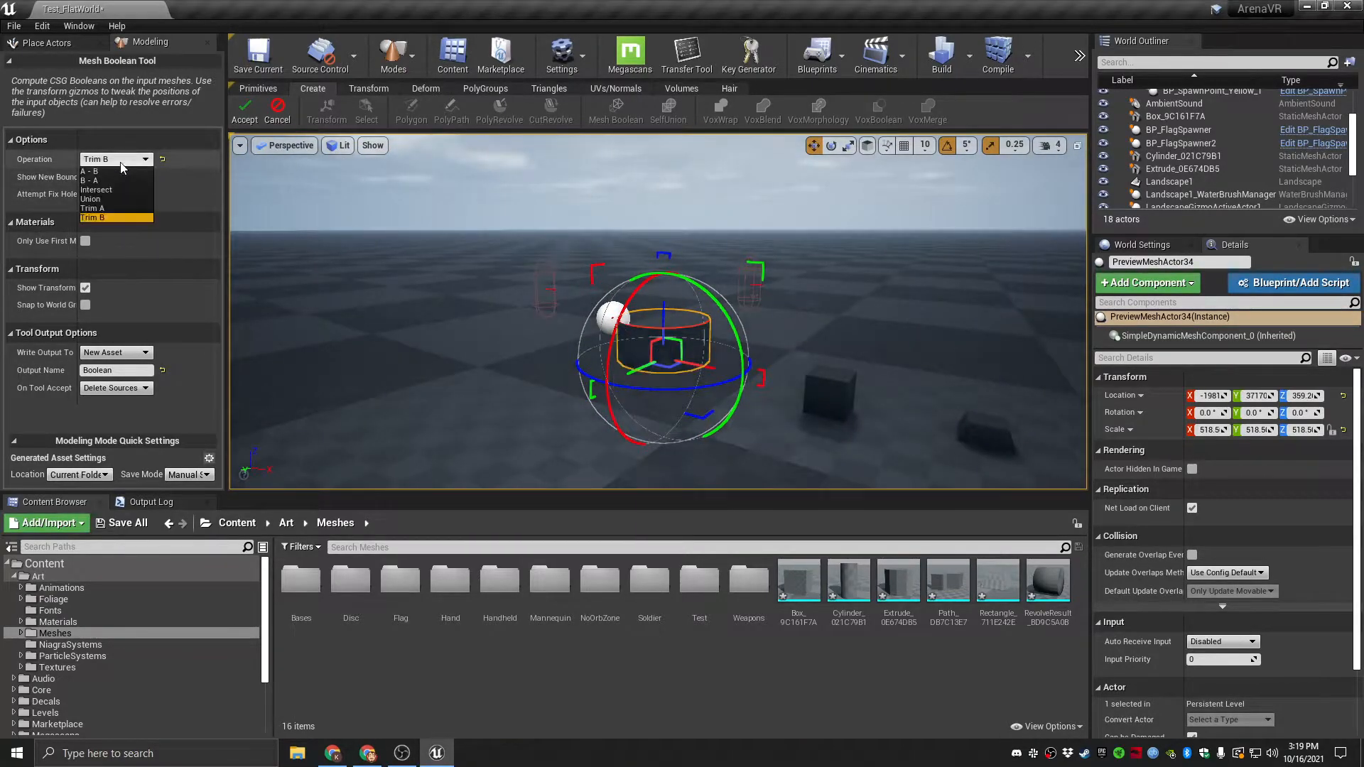
pyautogui.click(113, 217)
# Set the Mesh Boolean operation back to A - B.
pyautogui.click(113, 159)
pyautogui.click(92, 171)
pyautogui.moveTo(568, 306); pyautogui.dragTo(591, 285, button='right')
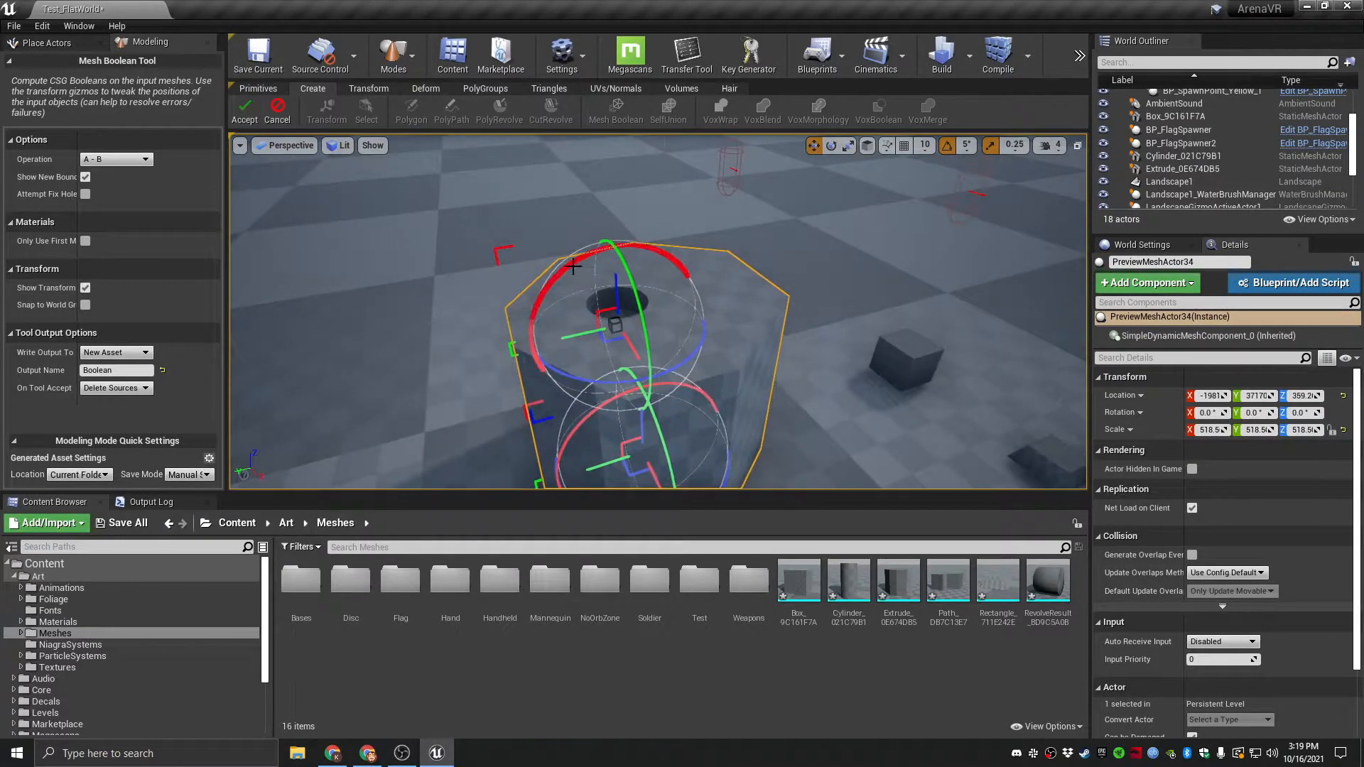
# Shift the subtracting cylinder and rotate it onto its side so it notches the prism's top edge, and accept the Boolean.
pyautogui.moveTo(744, 299); pyautogui.dragTo(804, 335, button='right')
pyautogui.moveTo(553, 292); pyautogui.dragTo(626, 275)
pyautogui.moveTo(626, 258); pyautogui.dragTo(619, 318, button='right')
pyautogui.moveTo(572, 225); pyautogui.dragTo(874, 171)
pyautogui.moveTo(657, 311); pyautogui.dragTo(845, 309, button='right')
pyautogui.moveTo(754, 318)
pyautogui.mouseDown(button='right')
pyautogui.moveTo(817, 397)
pyautogui.moveTo(754, 318)
pyautogui.mouseUp(button='right')
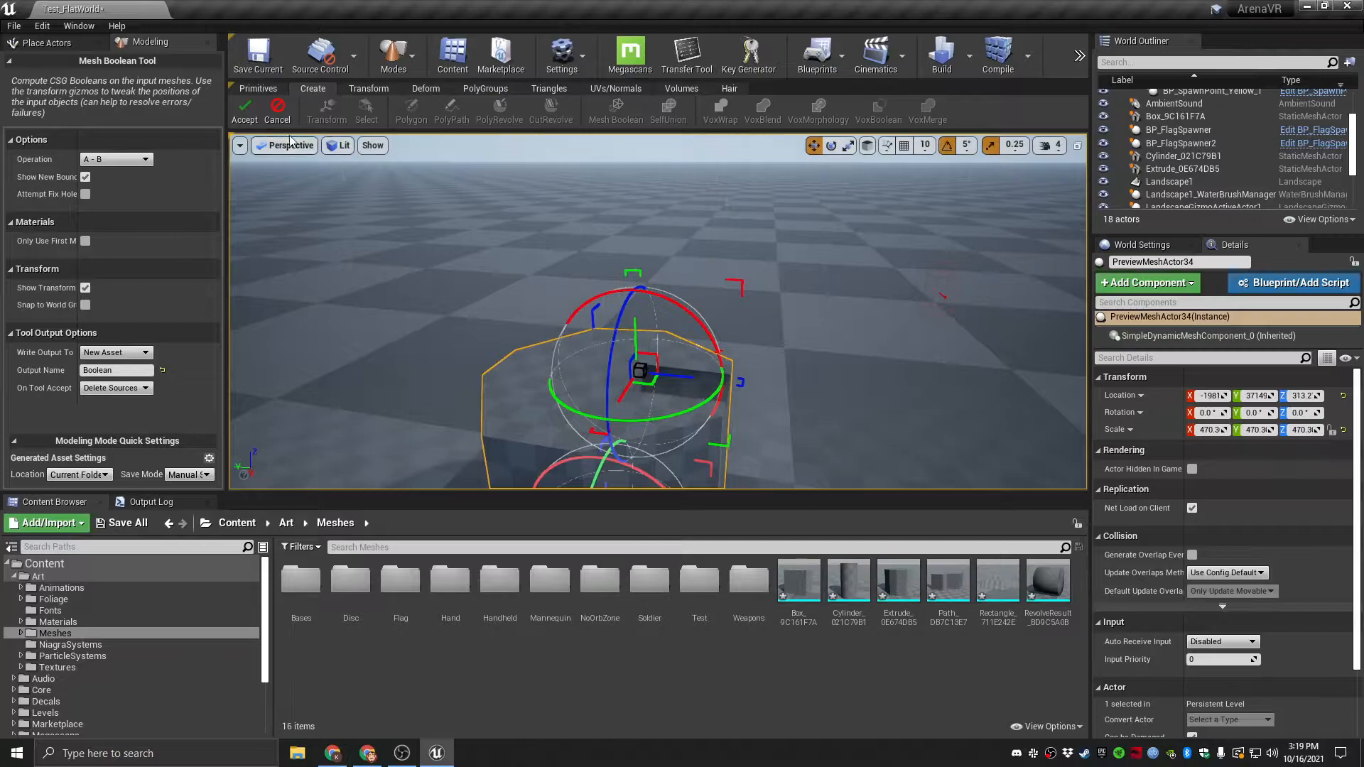
pyautogui.click(244, 110)
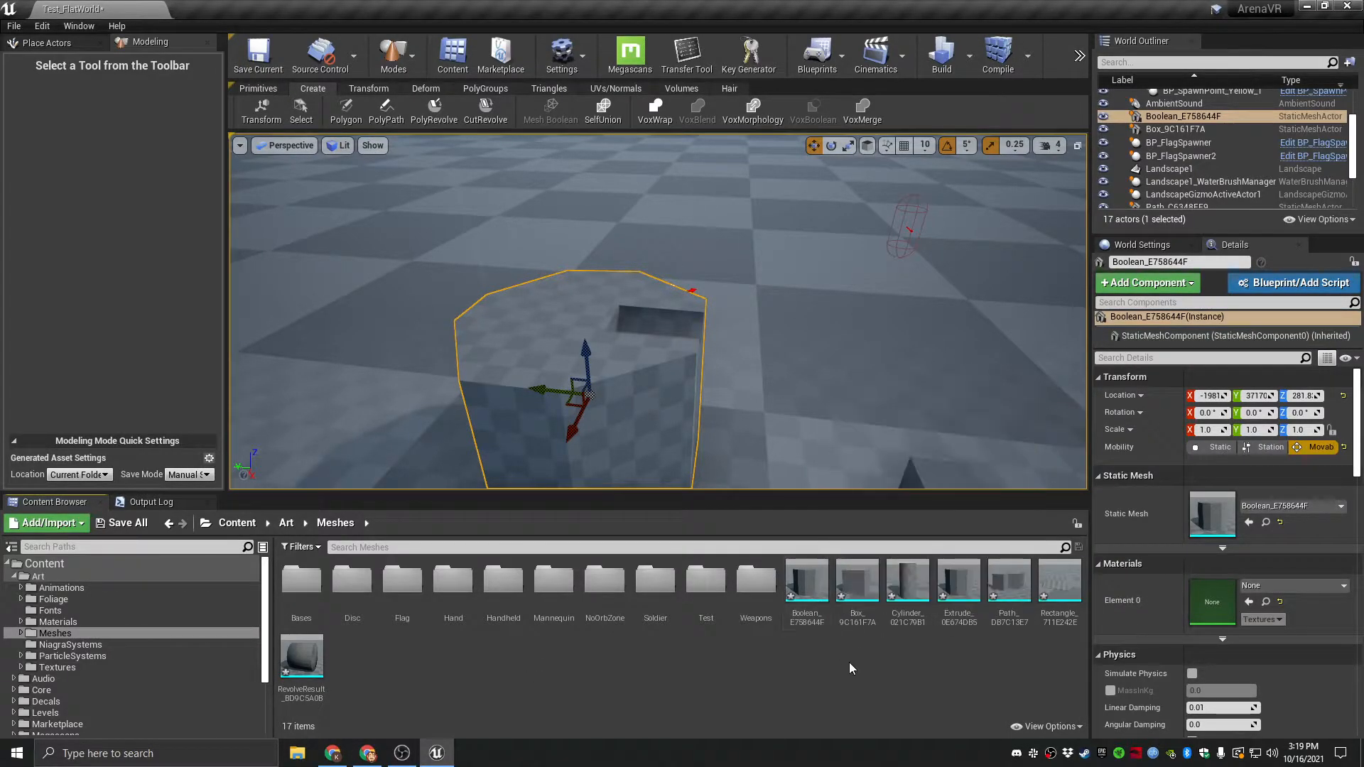
# Examine the notch in the Boolean mesh from several sides.
pyautogui.moveTo(731, 372); pyautogui.dragTo(842, 380, button='right')
pyautogui.press('s')
pyautogui.moveTo(612, 232); pyautogui.dragTo(586, 215, button='right')
pyautogui.press('w')
pyautogui.press('d')
pyautogui.moveTo(624, 281); pyautogui.dragTo(429, 236, button='right')
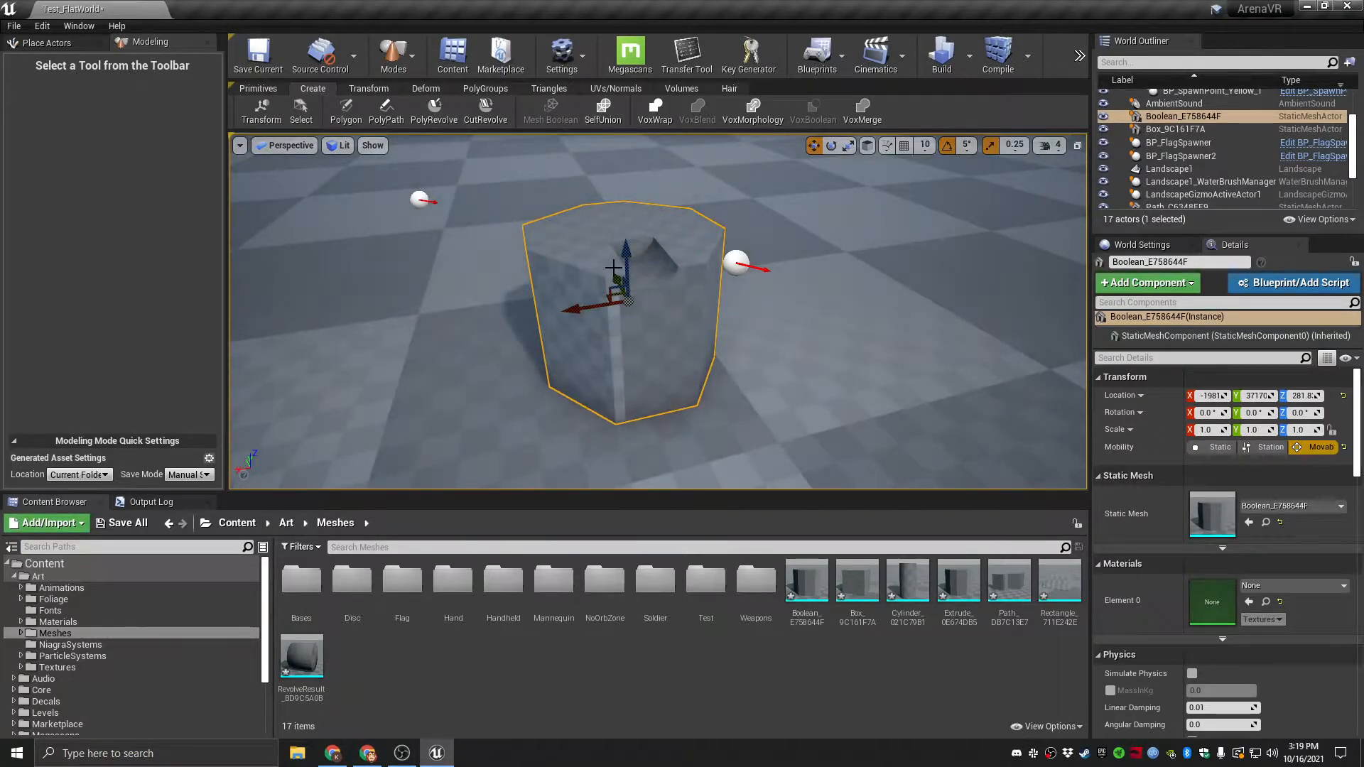
pyautogui.click(369, 88)
pyautogui.moveTo(540, 274); pyautogui.dragTo(781, 263, button='right')
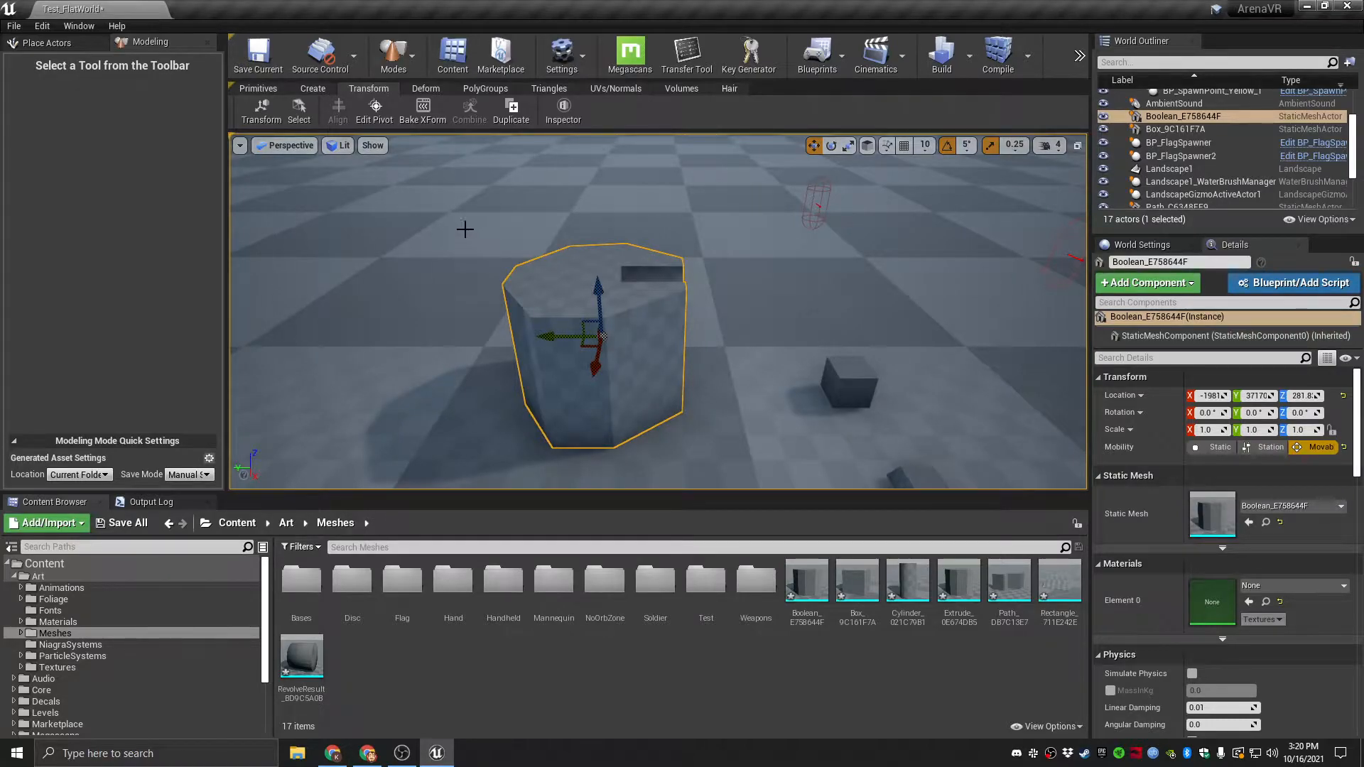
pyautogui.click(375, 110)
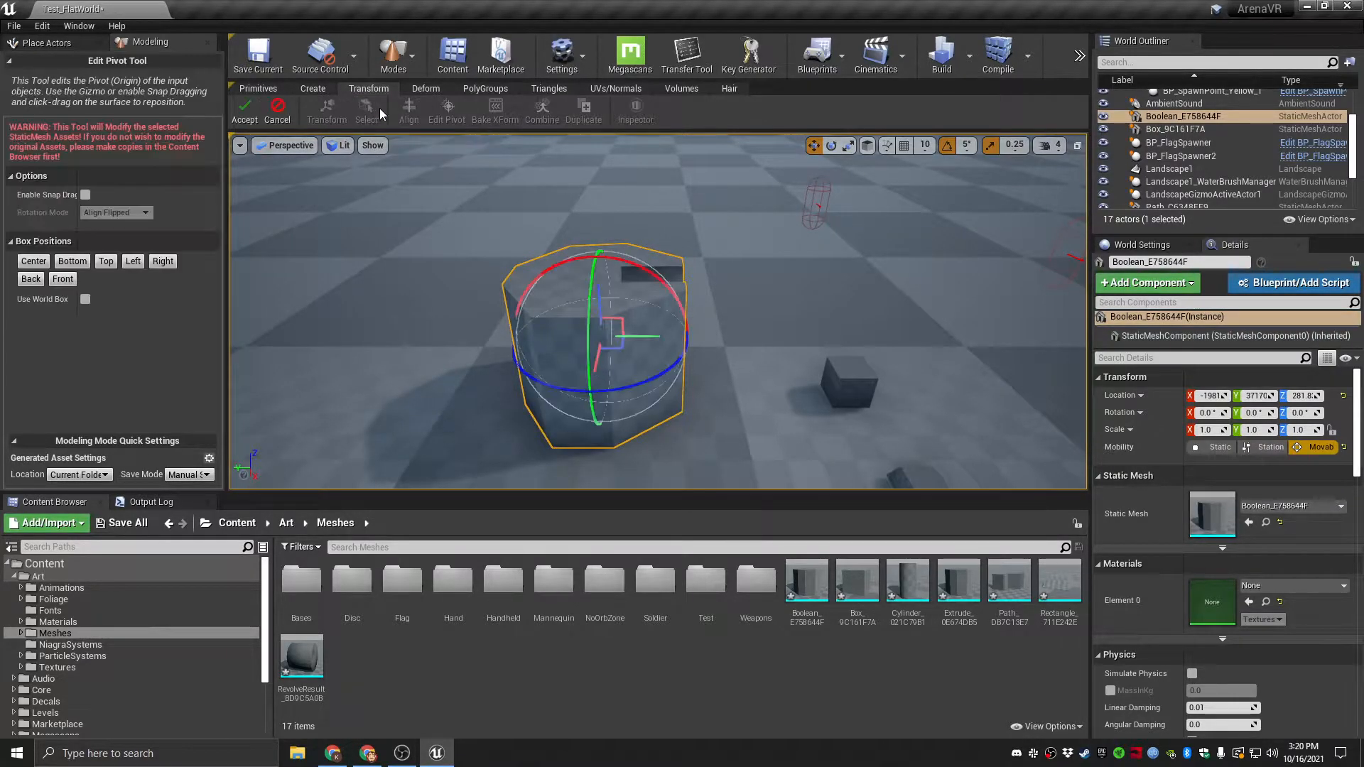
pyautogui.click(282, 113)
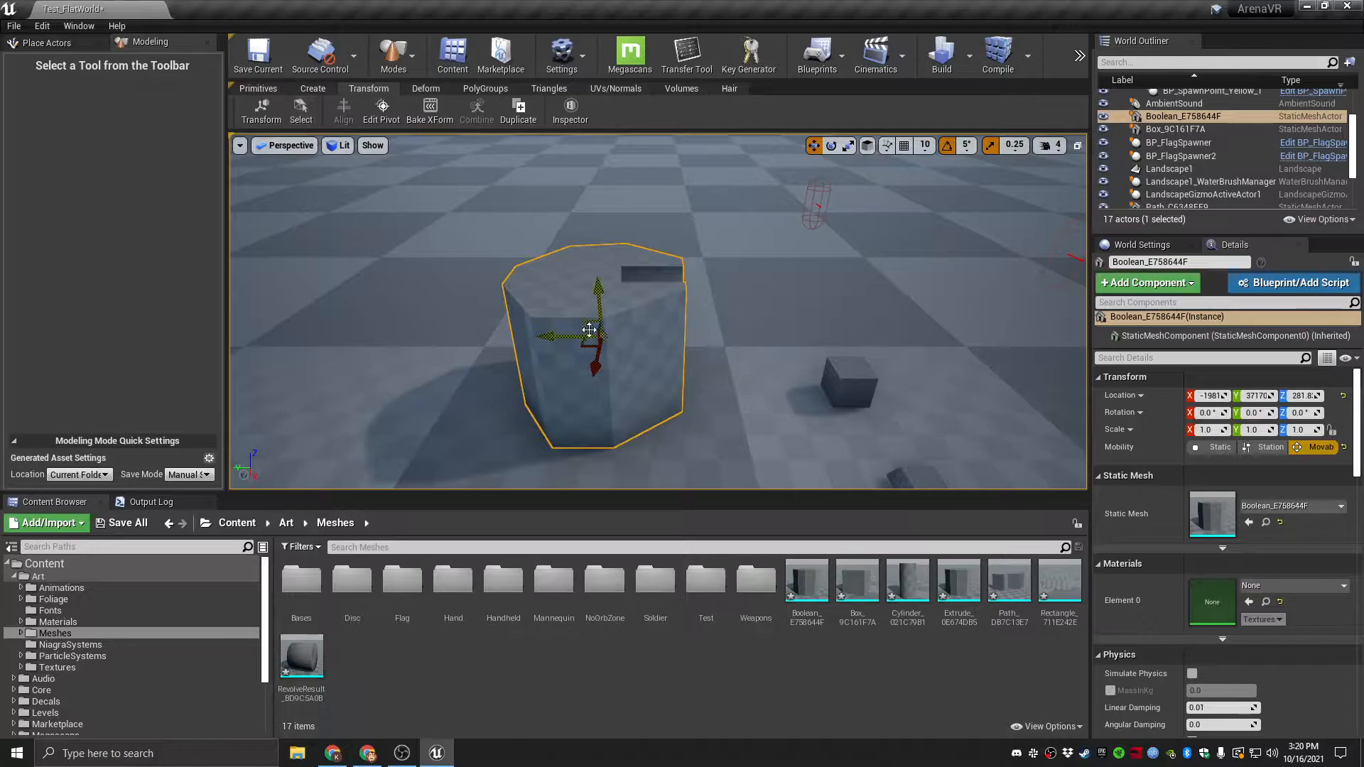
# Try rotating the notched prism by -5 degrees about the X axis around its center pivot, and undo the rotation.
pyautogui.moveTo(603, 365); pyautogui.dragTo(692, 390, button='right')
pyautogui.moveTo(599, 364); pyautogui.dragTo(601, 364, button='right')
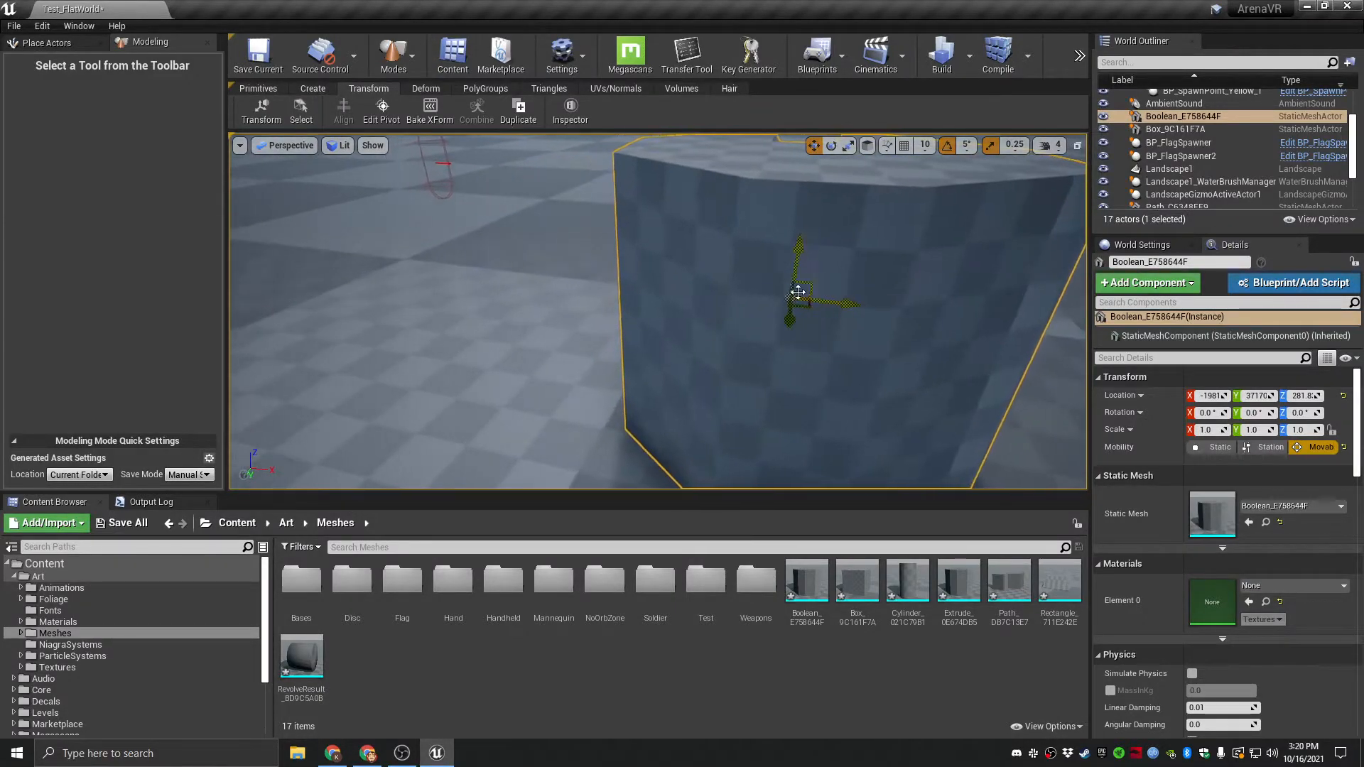
pyautogui.moveTo(855, 337); pyautogui.dragTo(716, 318, button='right')
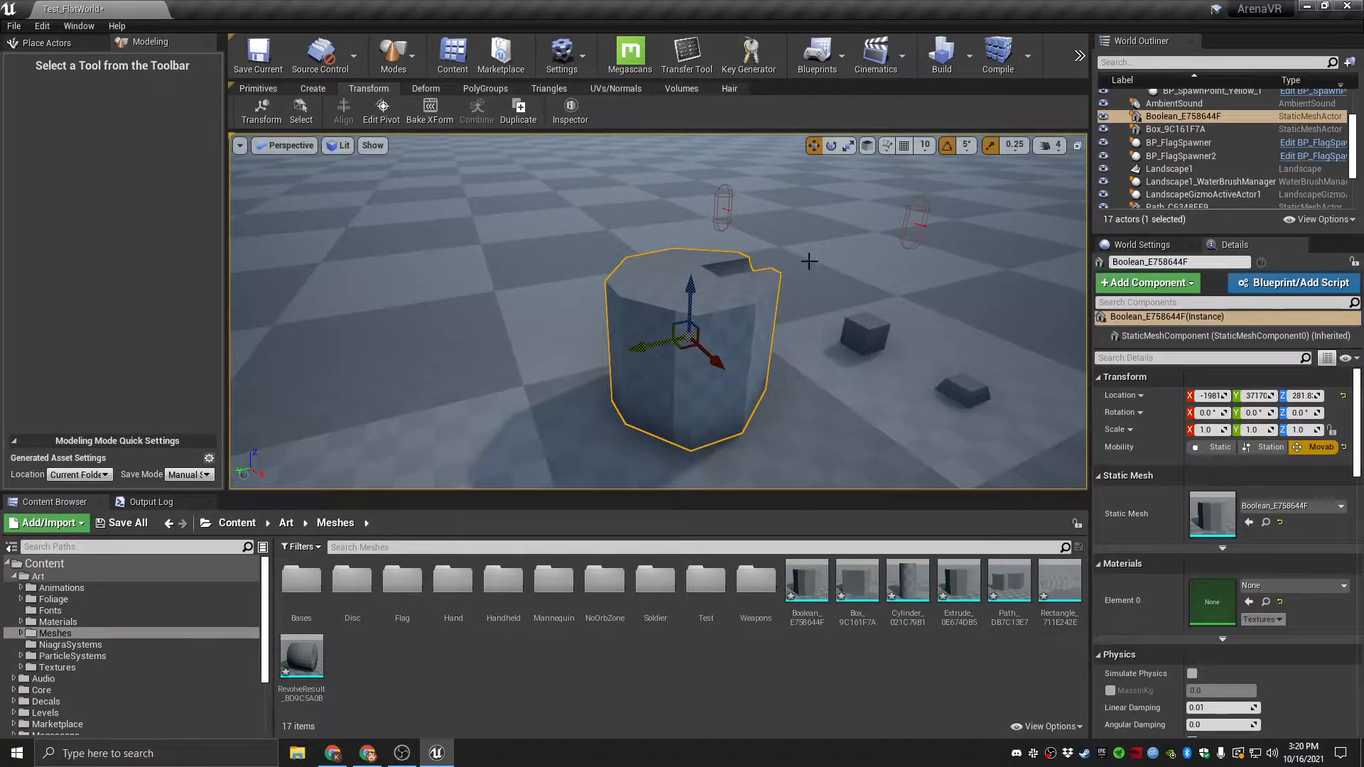
pyautogui.click(830, 145)
pyautogui.moveTo(657, 298); pyautogui.dragTo(694, 269)
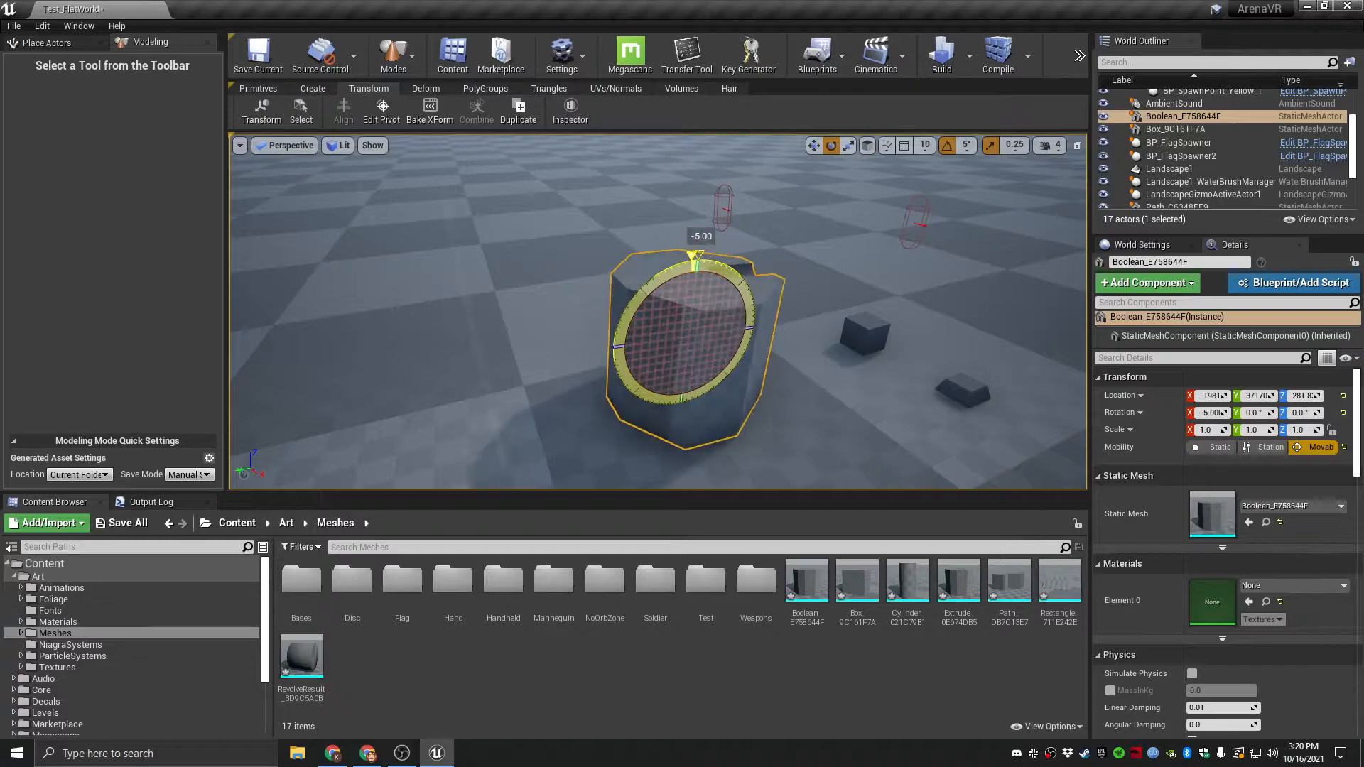
pyautogui.press('Escape')
pyautogui.hotkey('ctrl', 'z')
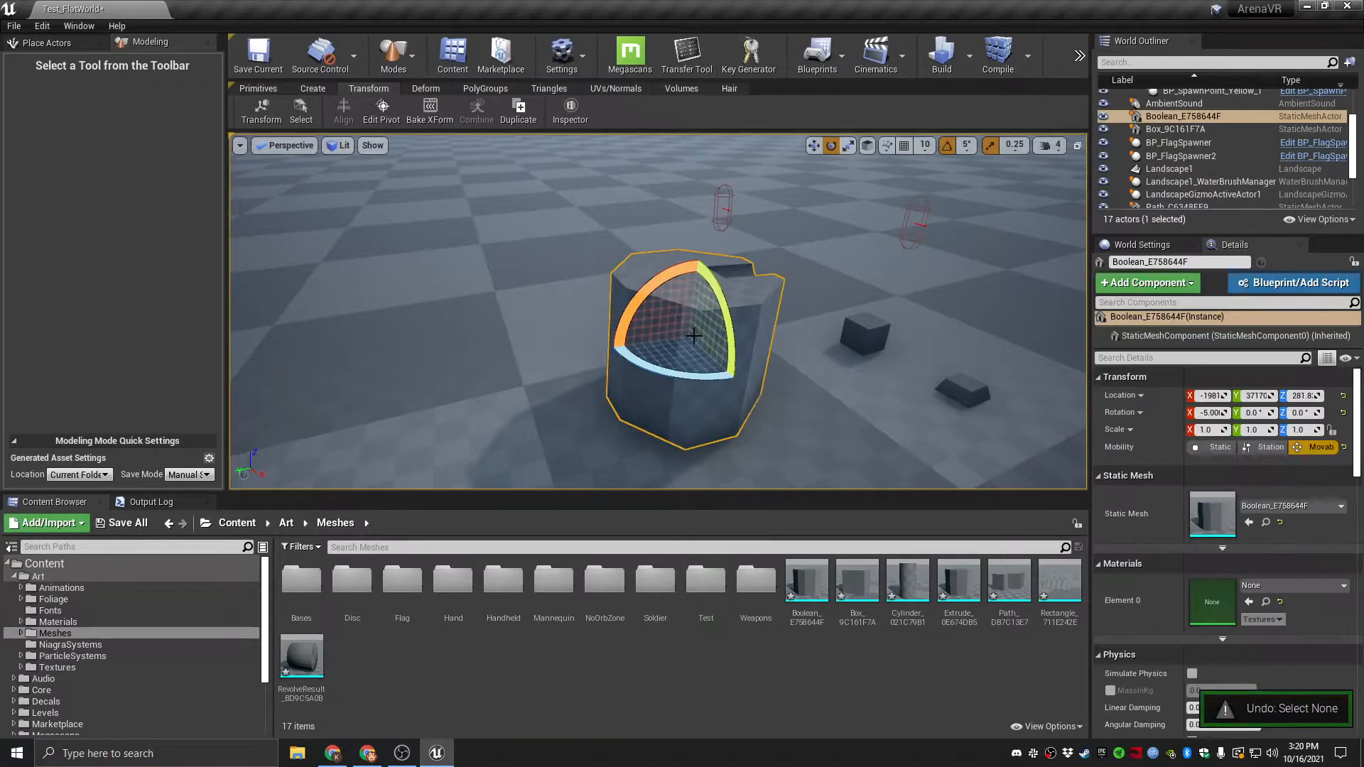
# Place the notched prism's pivot at the Bottom box position with Edit Pivot and accept the change.
pyautogui.click(381, 110)
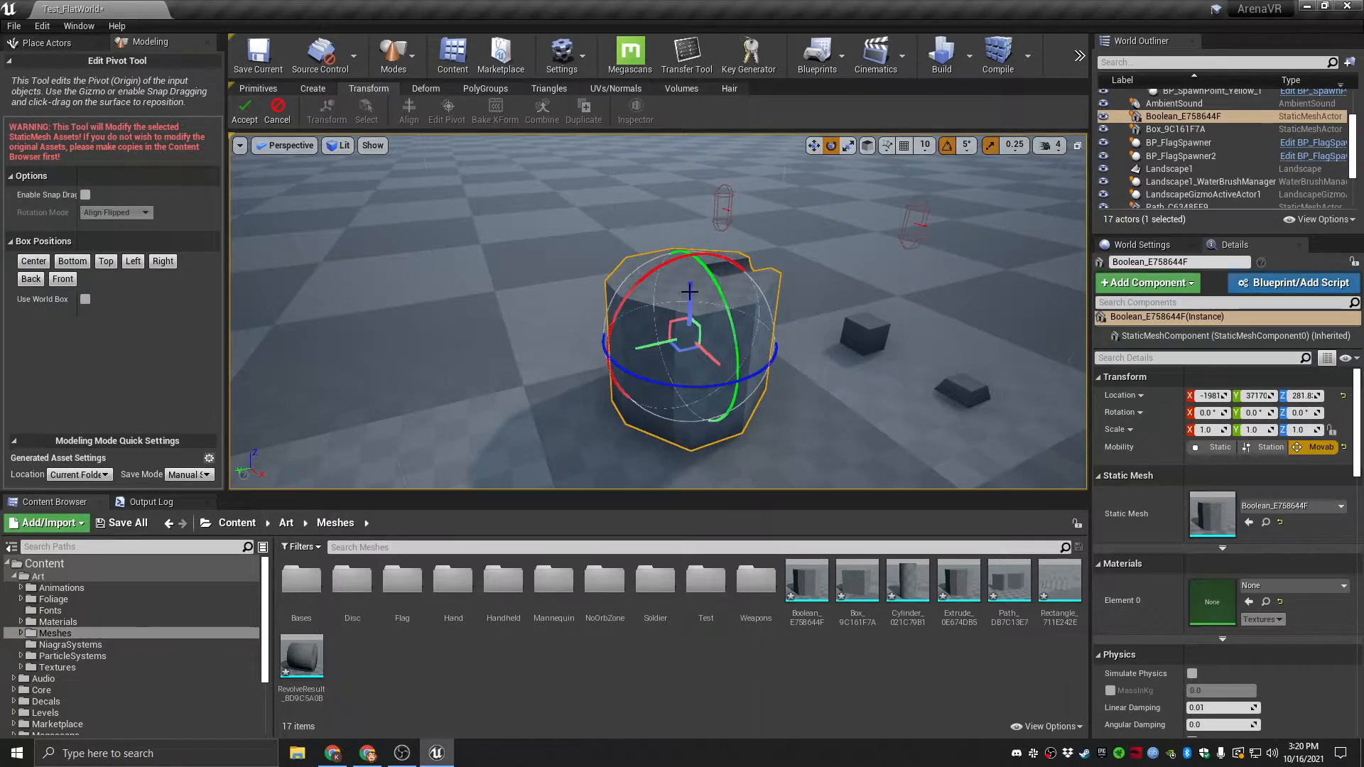
pyautogui.moveTo(695, 291); pyautogui.dragTo(646, 389)
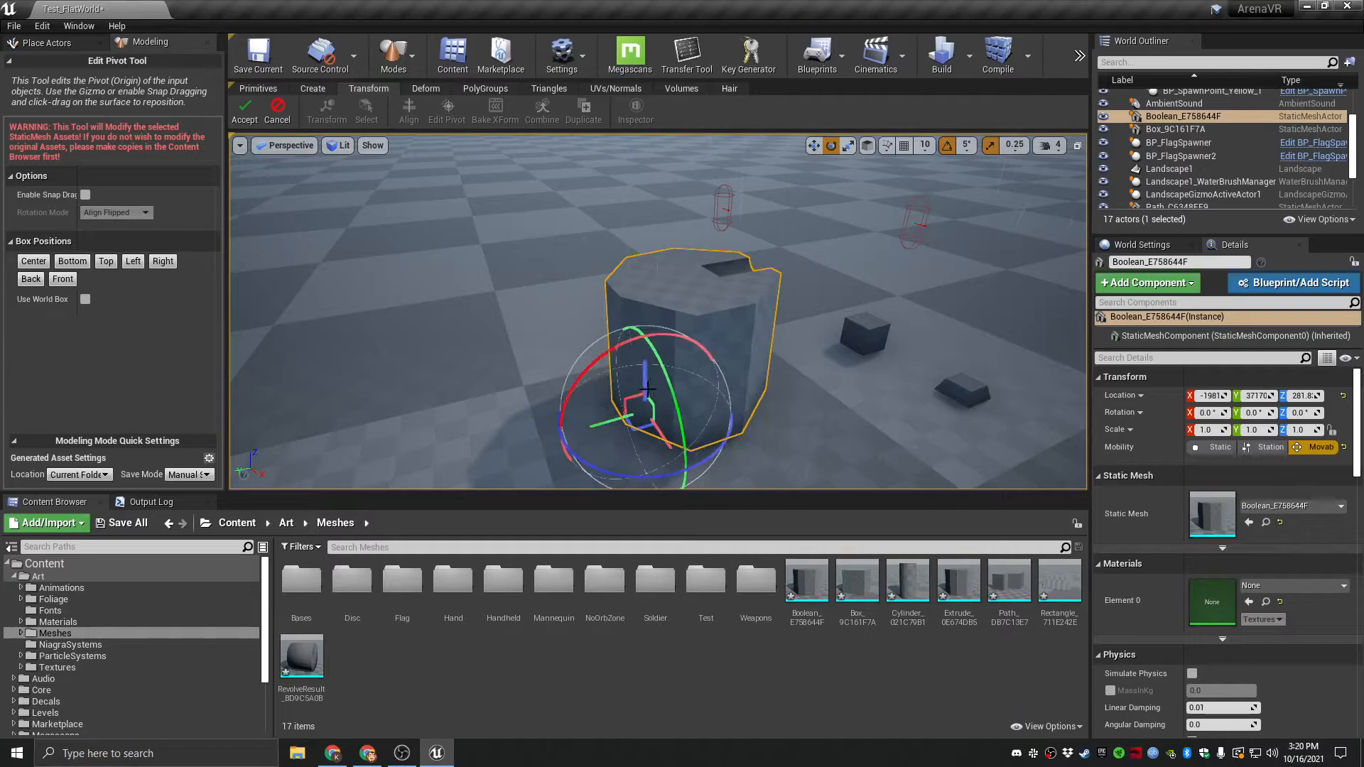
pyautogui.click(36, 262)
pyautogui.moveTo(692, 366); pyautogui.dragTo(696, 383, button='right')
pyautogui.click(64, 262)
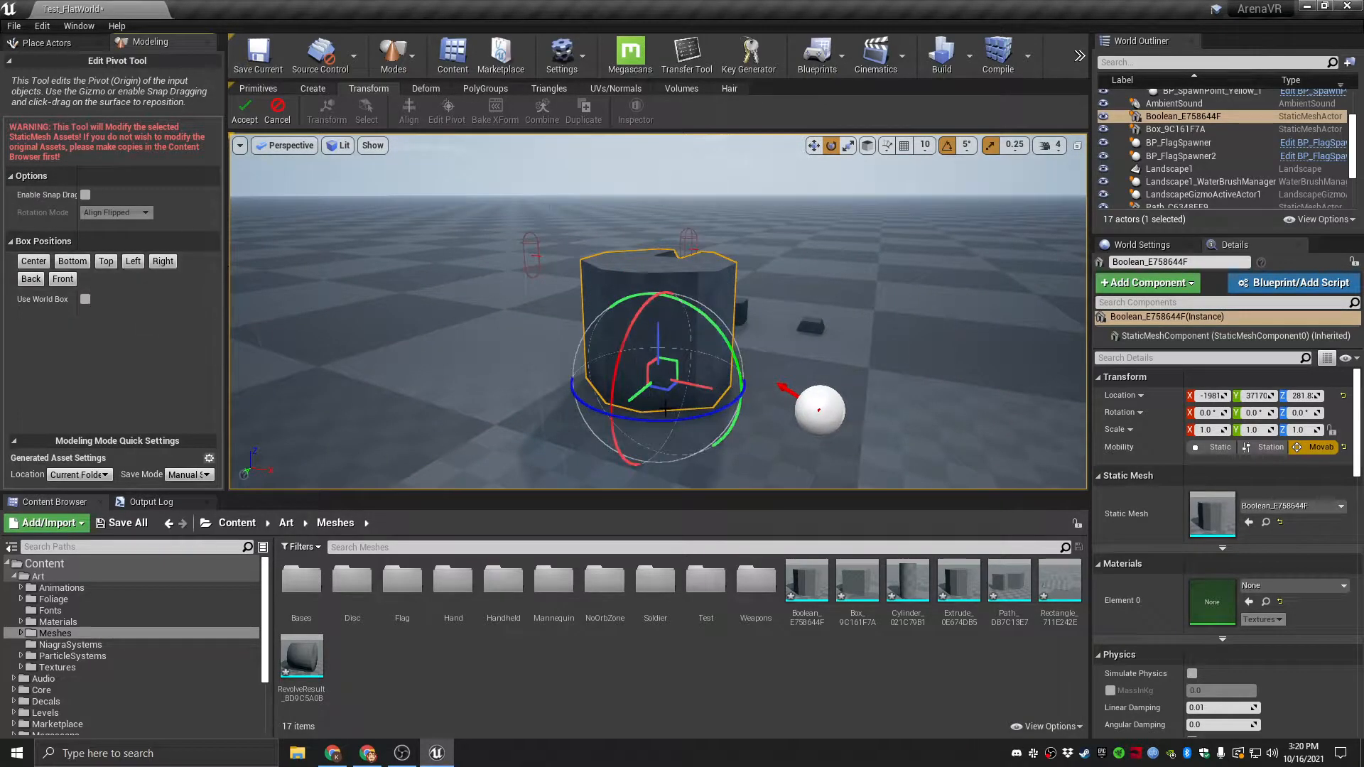
pyautogui.moveTo(658, 312); pyautogui.dragTo(657, 313, button='right')
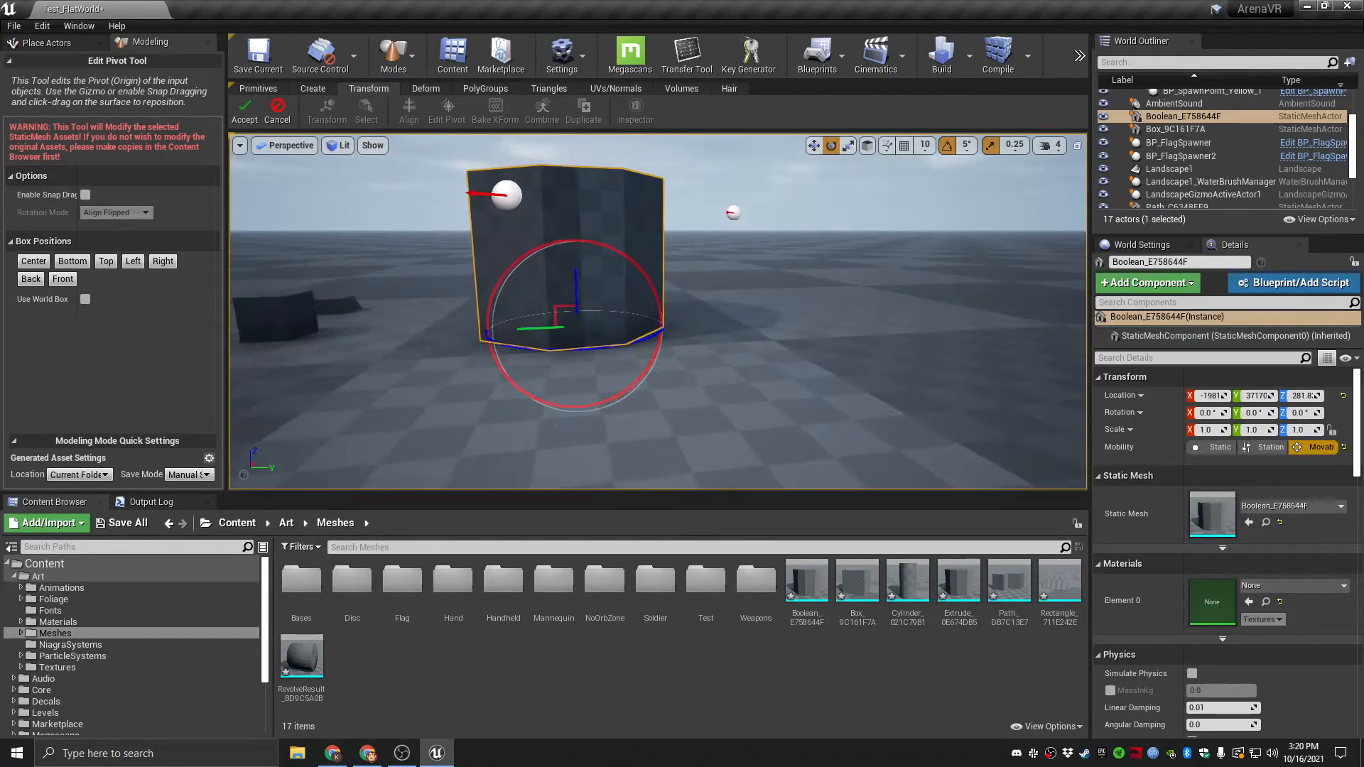
pyautogui.click(244, 108)
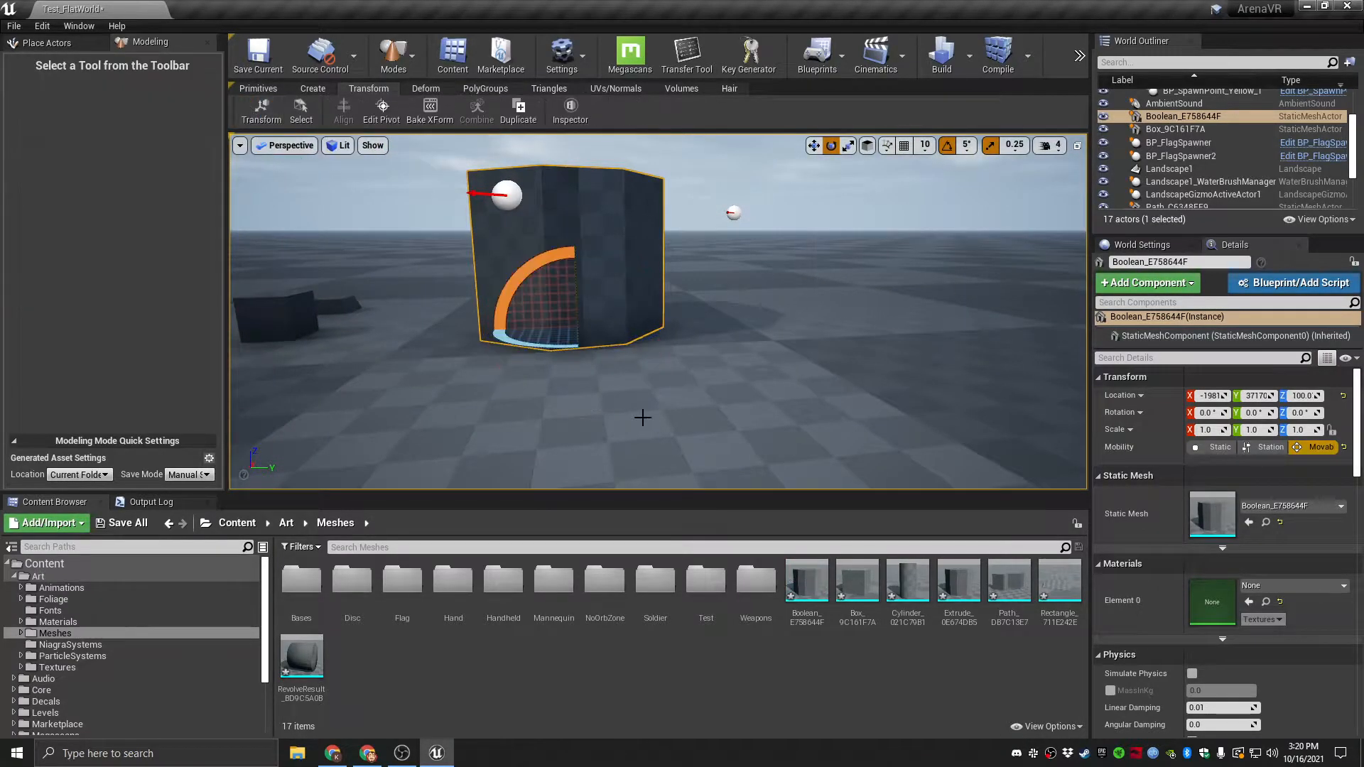
# Test-rotate the notched prism around its bottom pivot, return it upright and deselect it.
pyautogui.moveTo(639, 417); pyautogui.dragTo(640, 417, button='right')
pyautogui.moveTo(750, 393); pyautogui.dragTo(751, 392, button='right')
pyautogui.moveTo(715, 270); pyautogui.dragTo(629, 291)
pyautogui.moveTo(700, 261); pyautogui.dragTo(630, 293)
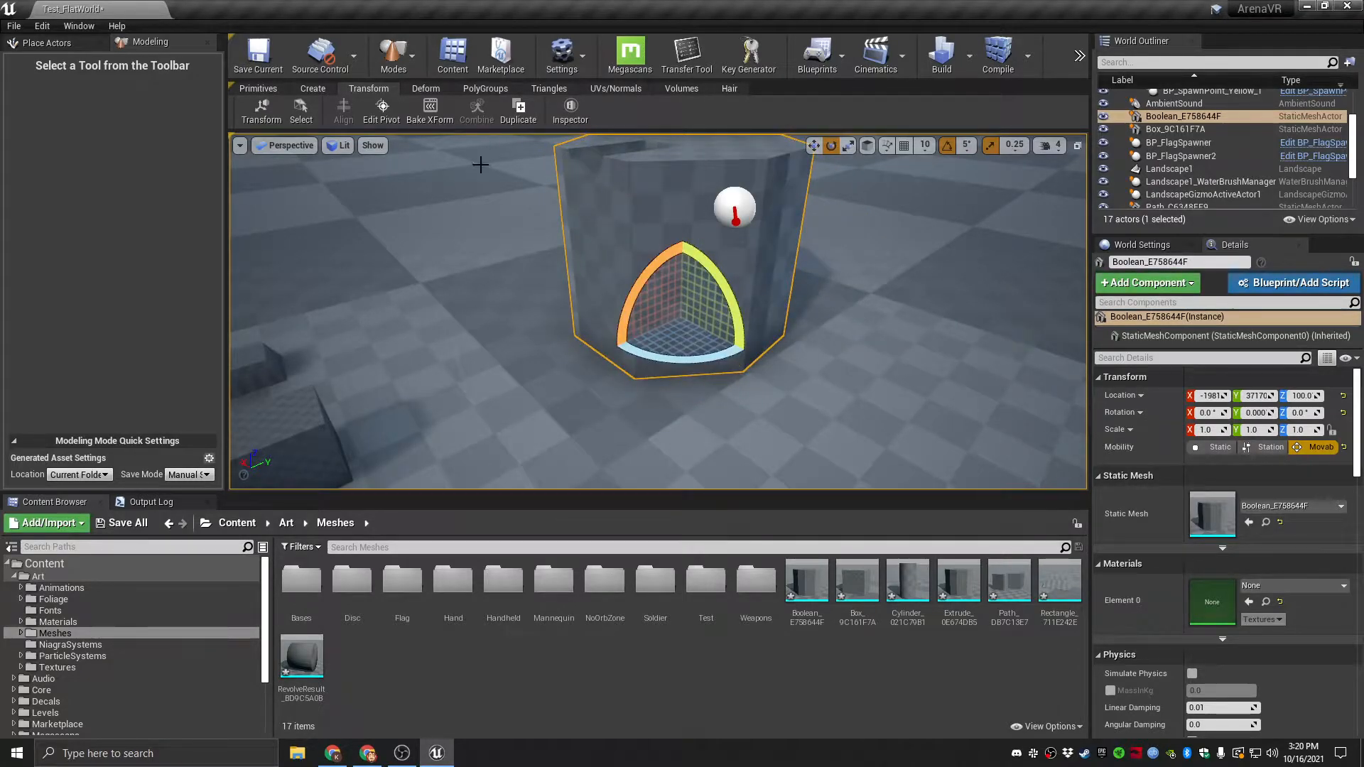
pyautogui.press('Escape')
# Start PlaneCut on the notched prism and tilt the cutting plane diagonally about the X axis.
pyautogui.moveTo(639, 320); pyautogui.dragTo(785, 344, button='right')
pyautogui.moveTo(568, 242)
pyautogui.mouseDown(button='right')
pyautogui.moveTo(660, 245)
pyautogui.moveTo(568, 242)
pyautogui.mouseUp(button='right')
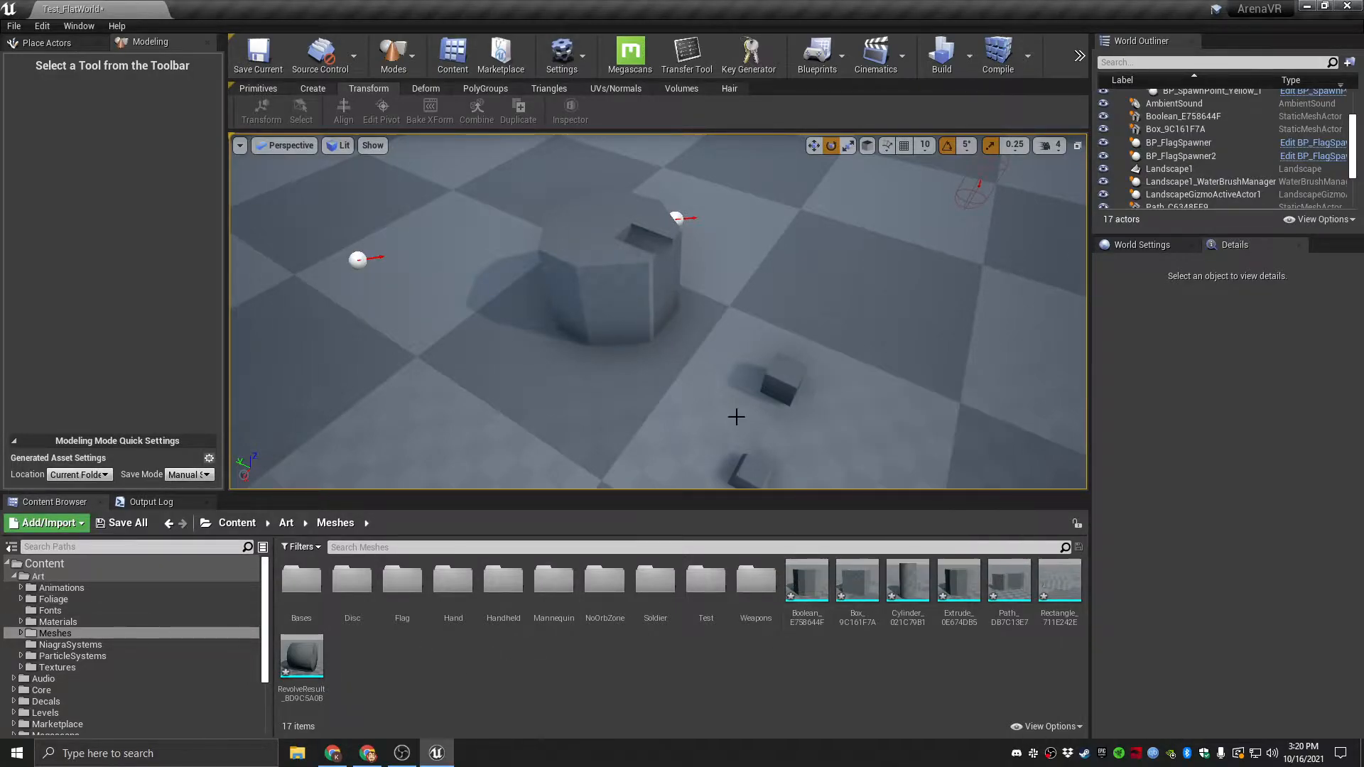
pyautogui.moveTo(623, 243); pyautogui.dragTo(753, 248, button='right')
pyautogui.press('w')
pyautogui.moveTo(629, 287); pyautogui.dragTo(699, 314, button='right')
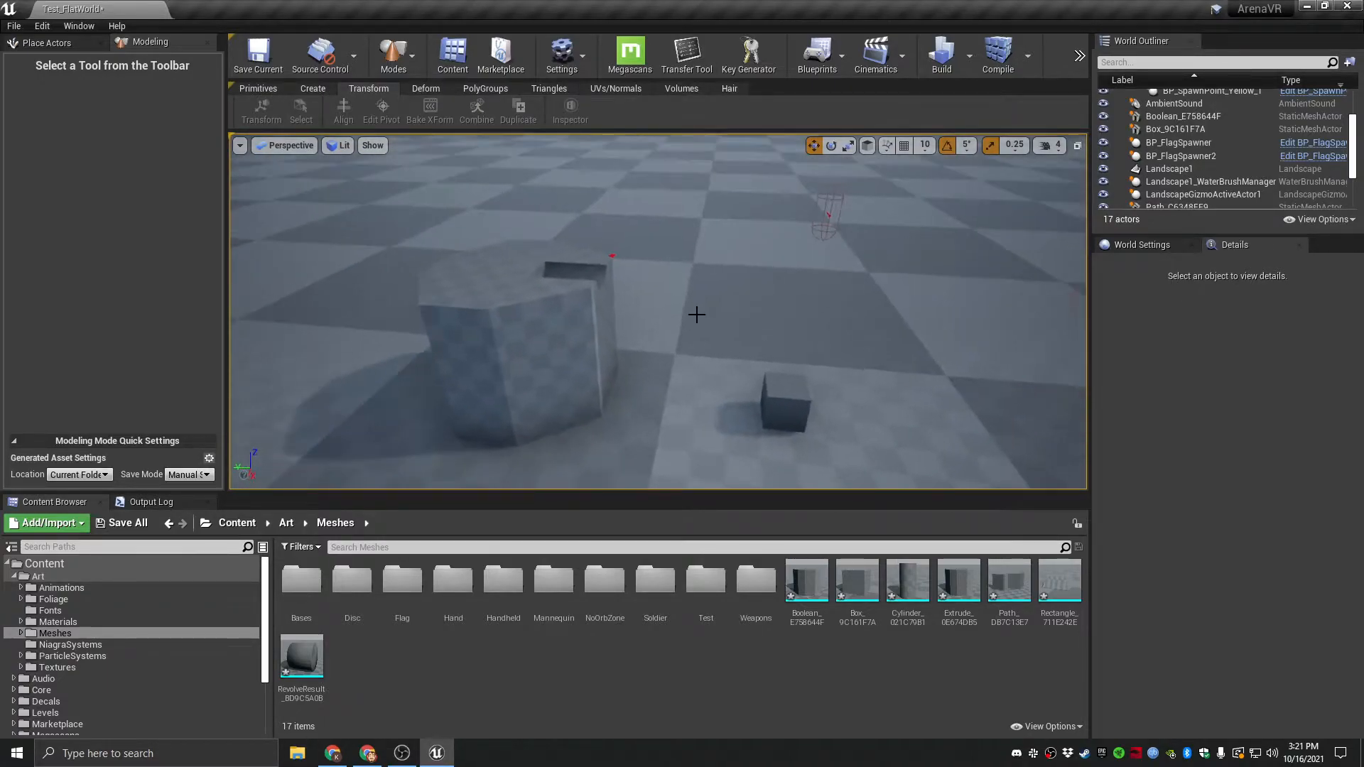
pyautogui.click(416, 89)
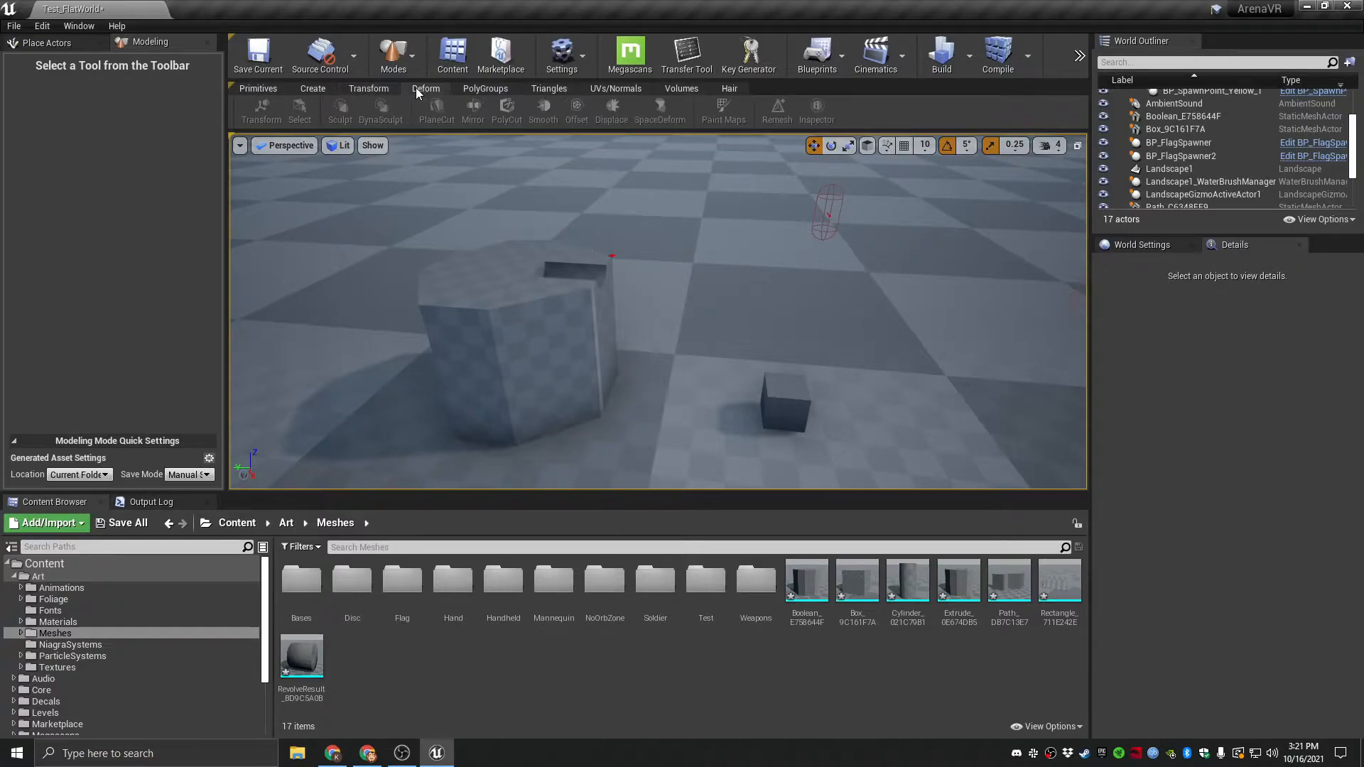
pyautogui.click(540, 308)
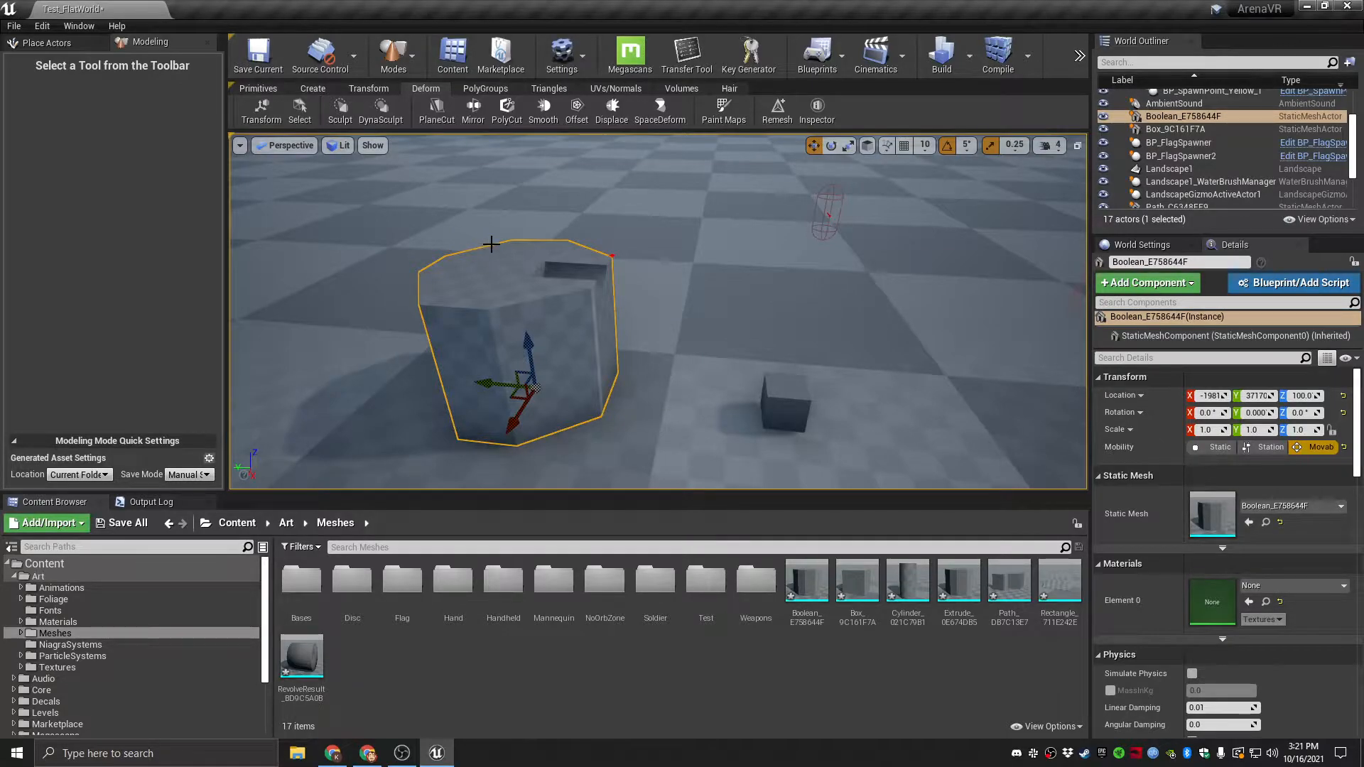
pyautogui.click(434, 113)
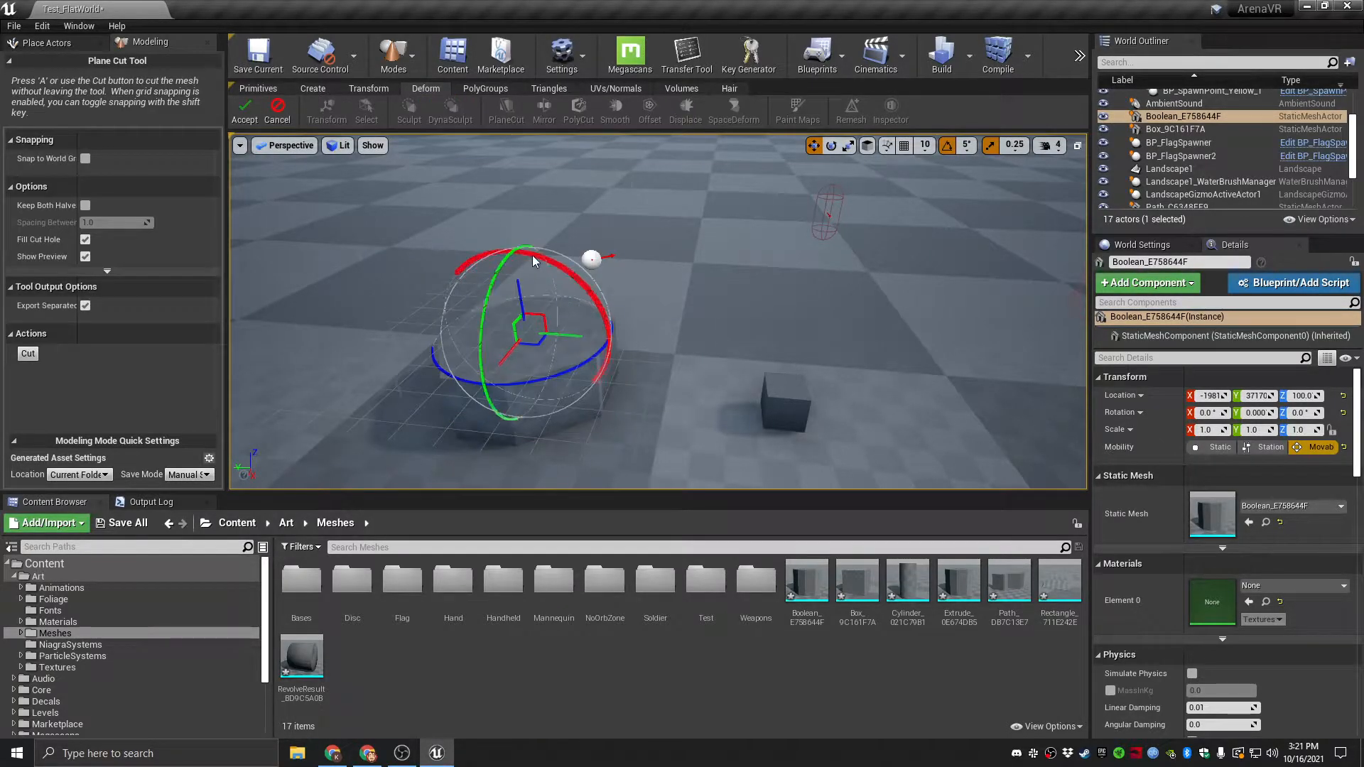
pyautogui.moveTo(569, 263); pyautogui.dragTo(604, 291)
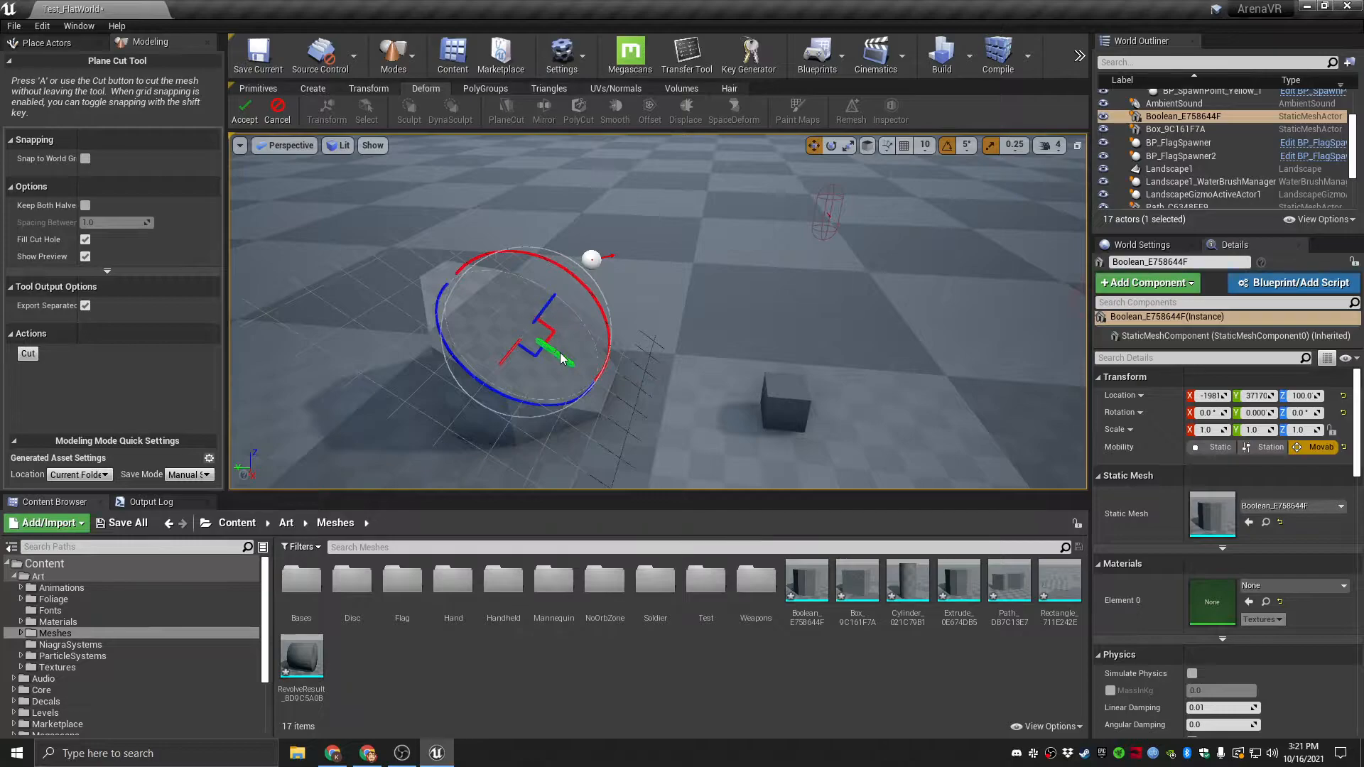
# Shift the tilted cutting plane so it slices a slanted piece off the prism's top, and accept the cut.
pyautogui.moveTo(561, 358); pyautogui.dragTo(543, 345)
pyautogui.moveTo(530, 298); pyautogui.dragTo(559, 260)
pyautogui.moveTo(558, 260); pyautogui.dragTo(533, 254, button='right')
pyautogui.moveTo(625, 397); pyautogui.dragTo(747, 306, button='right')
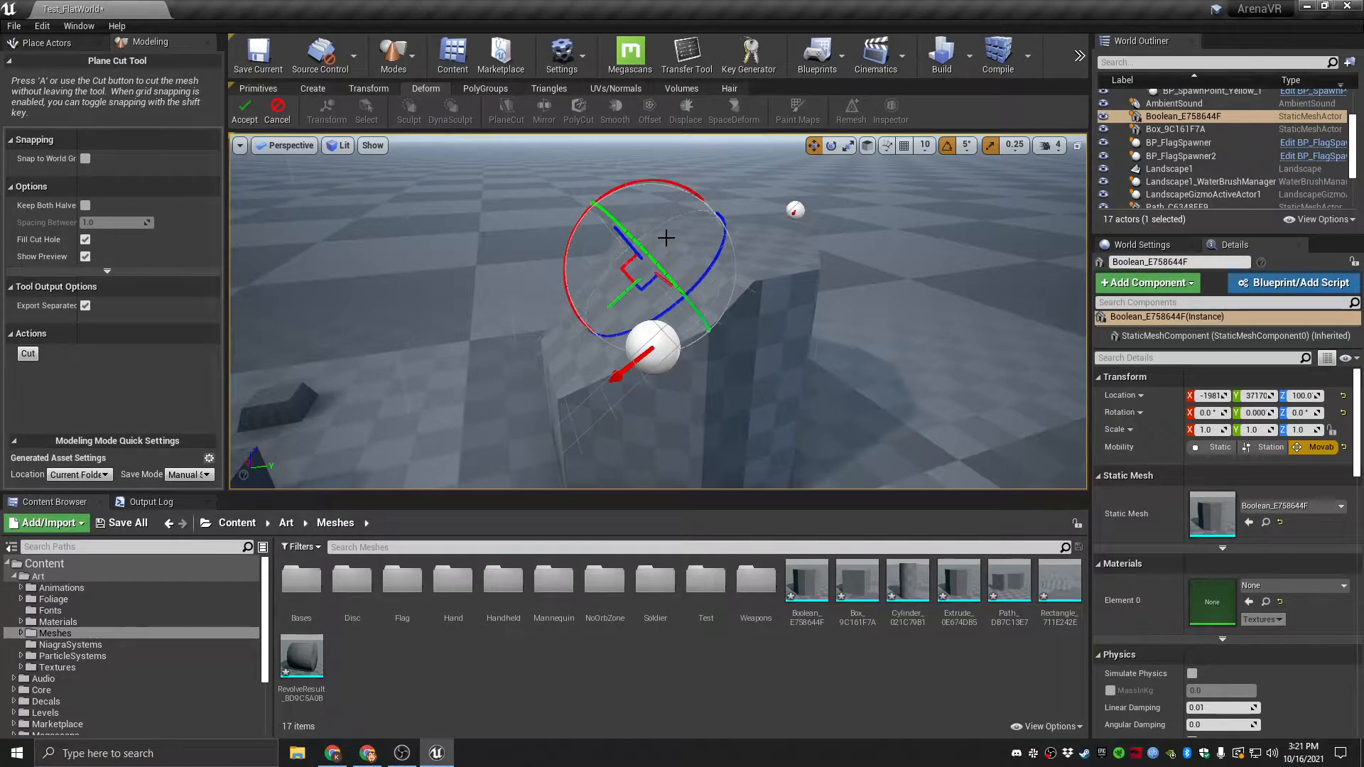
pyautogui.moveTo(650, 297)
pyautogui.mouseDown()
pyautogui.moveTo(639, 284)
pyautogui.moveTo(735, 202)
pyautogui.moveTo(667, 279)
pyautogui.mouseUp()
pyautogui.moveTo(629, 227)
pyautogui.mouseDown()
pyautogui.moveTo(568, 160)
pyautogui.moveTo(656, 273)
pyautogui.moveTo(653, 240)
pyautogui.mouseUp()
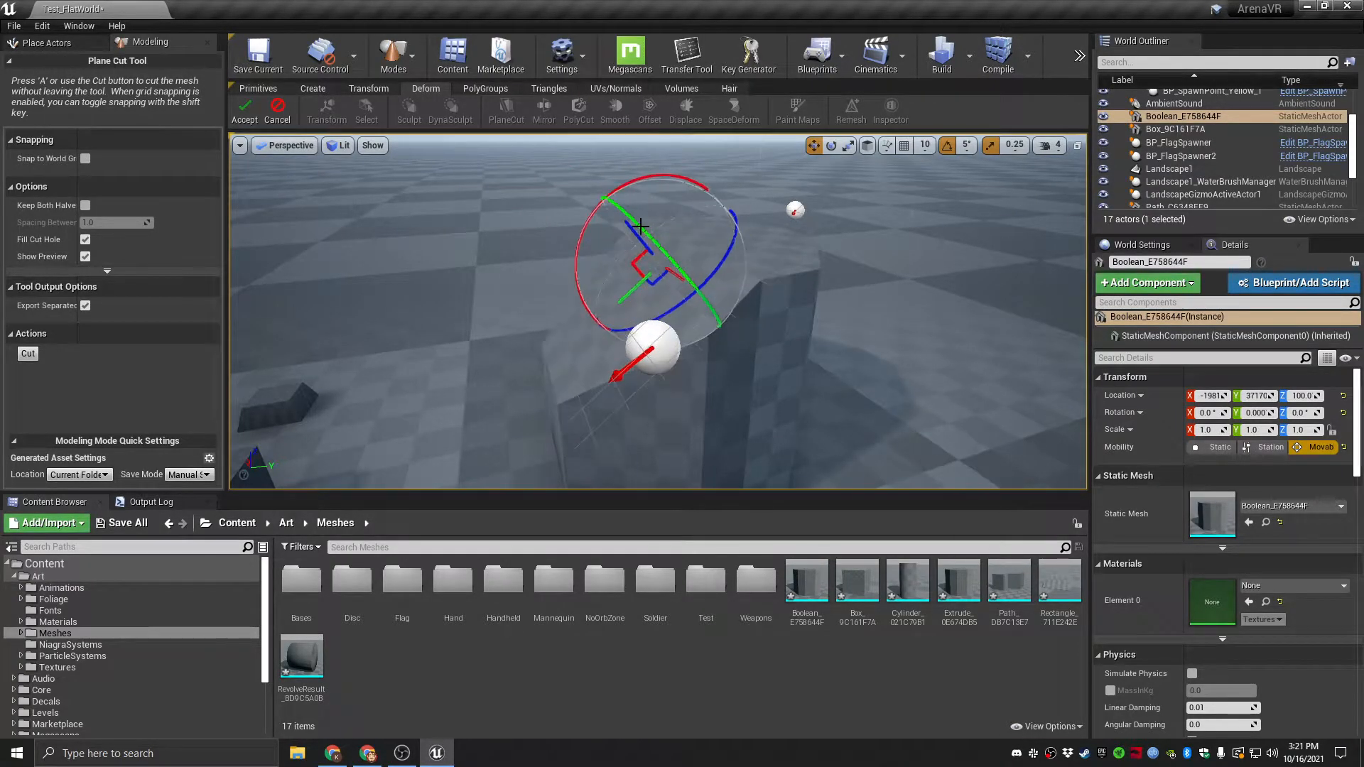
pyautogui.click(244, 108)
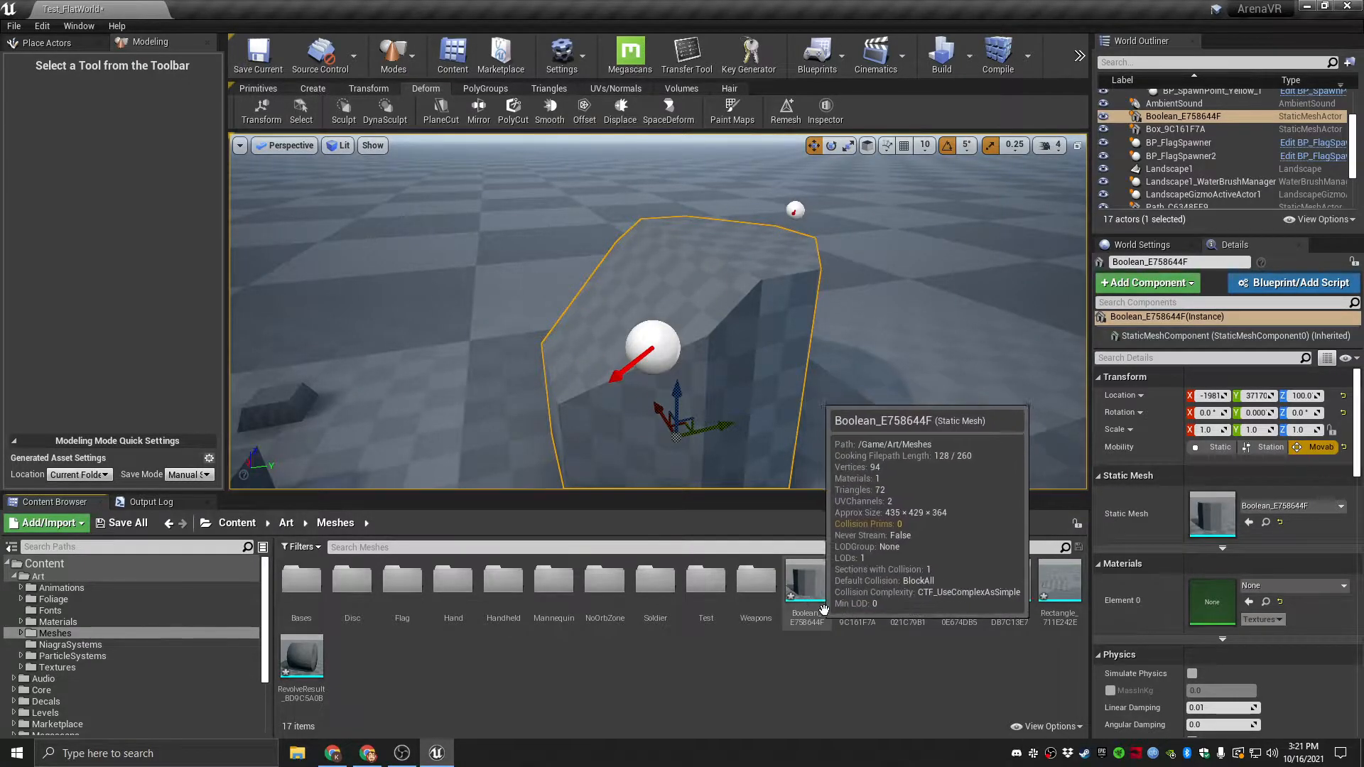
# Examine the slanted cut on the prism from farther away.
pyautogui.moveTo(694, 292); pyautogui.dragTo(682, 355, button='right')
pyautogui.press('s')
pyautogui.press('w')
pyautogui.press('s')
pyautogui.press('w')
pyautogui.press('s')
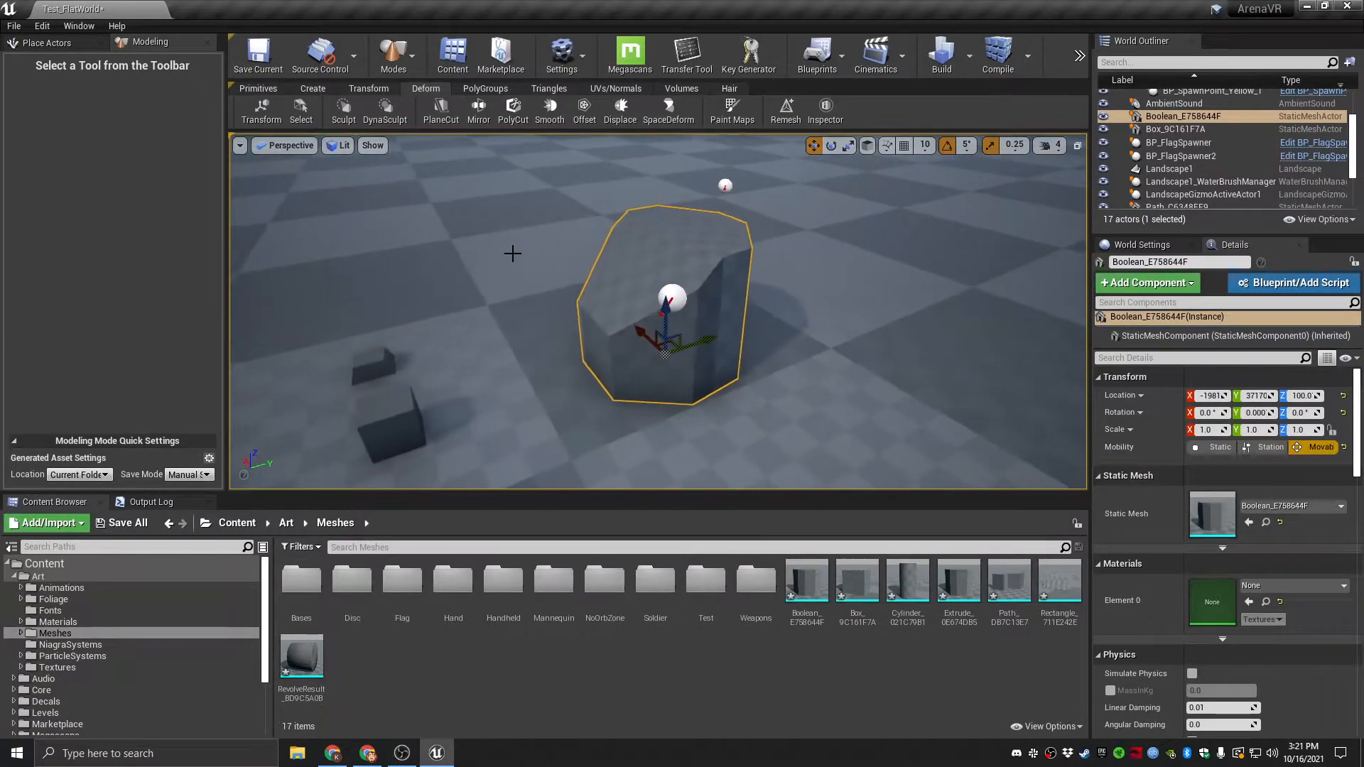
# Start Mirror on the notched prism, shift the mirror plane along its normal, and keep the operation mode at Mirror and Append.
pyautogui.click(481, 110)
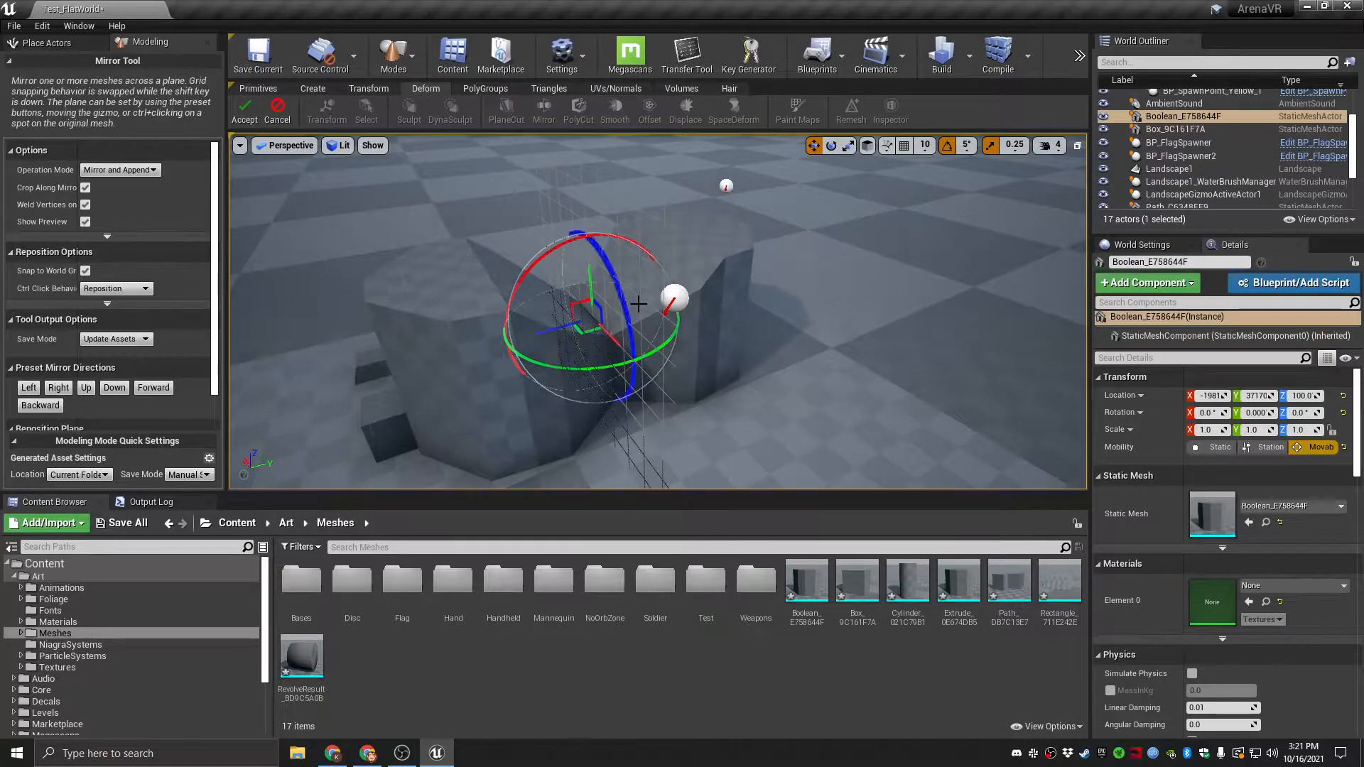
pyautogui.moveTo(557, 328); pyautogui.dragTo(526, 319)
pyautogui.moveTo(718, 336); pyautogui.dragTo(625, 334, button='right')
pyautogui.press('d')
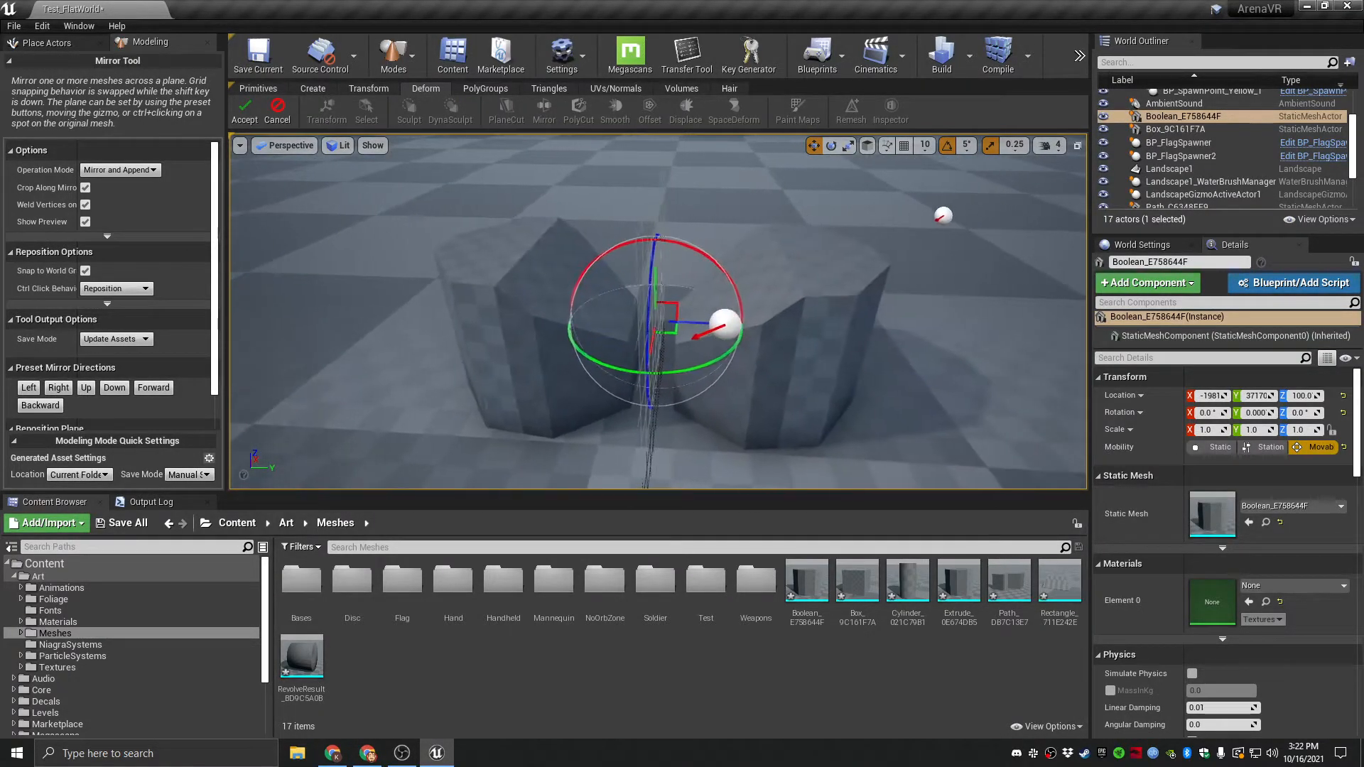
pyautogui.click(149, 171)
pyautogui.click(131, 182)
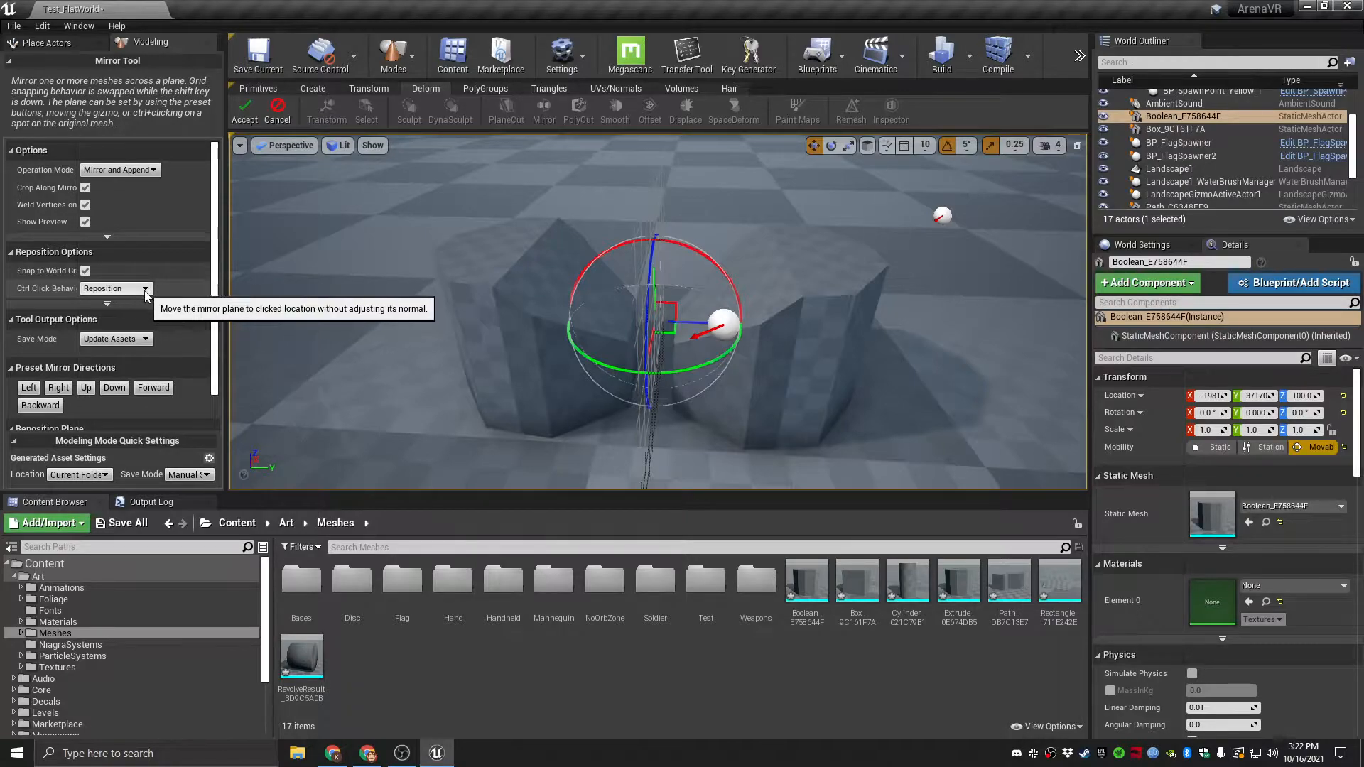
# Preview the Up and Left preset mirror directions on the prism and cancel the mirroring.
pyautogui.click(86, 388)
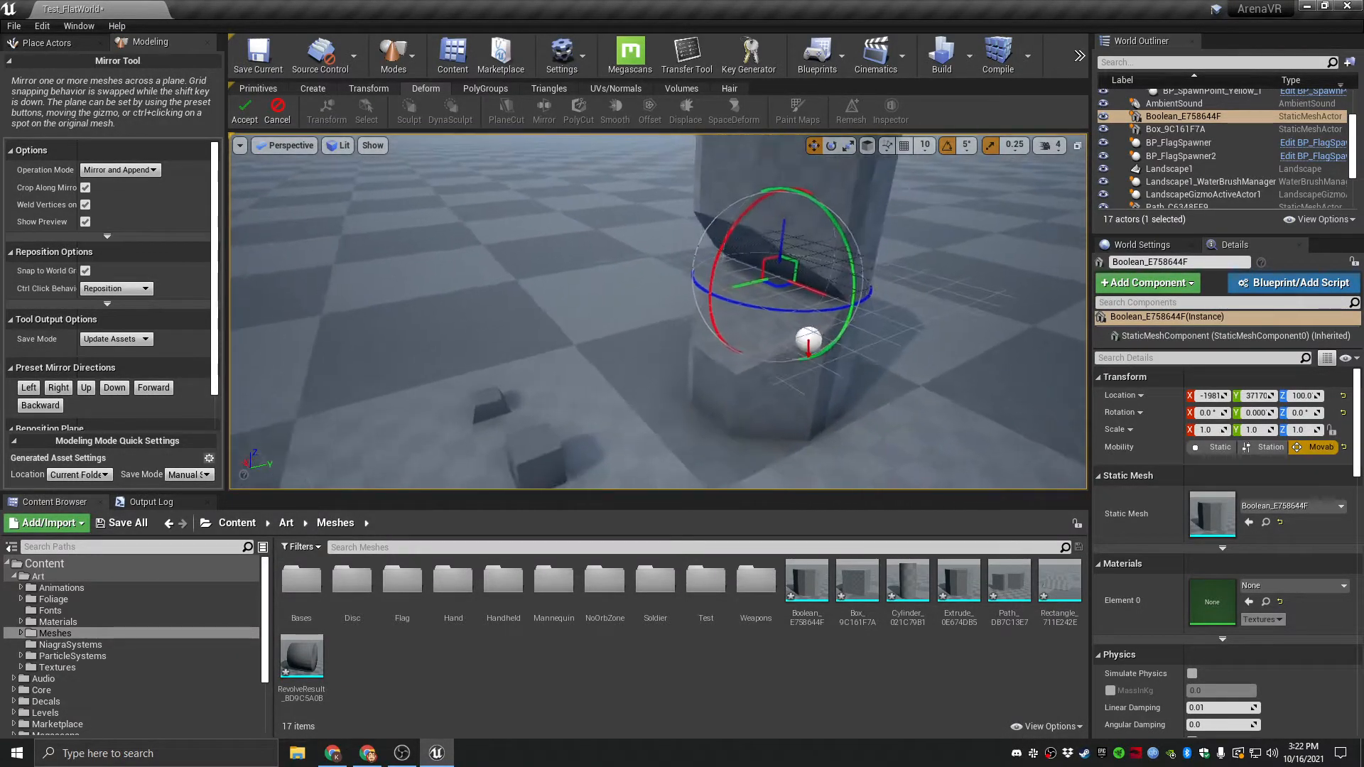
pyautogui.rightClick(644, 301)
pyautogui.click(31, 388)
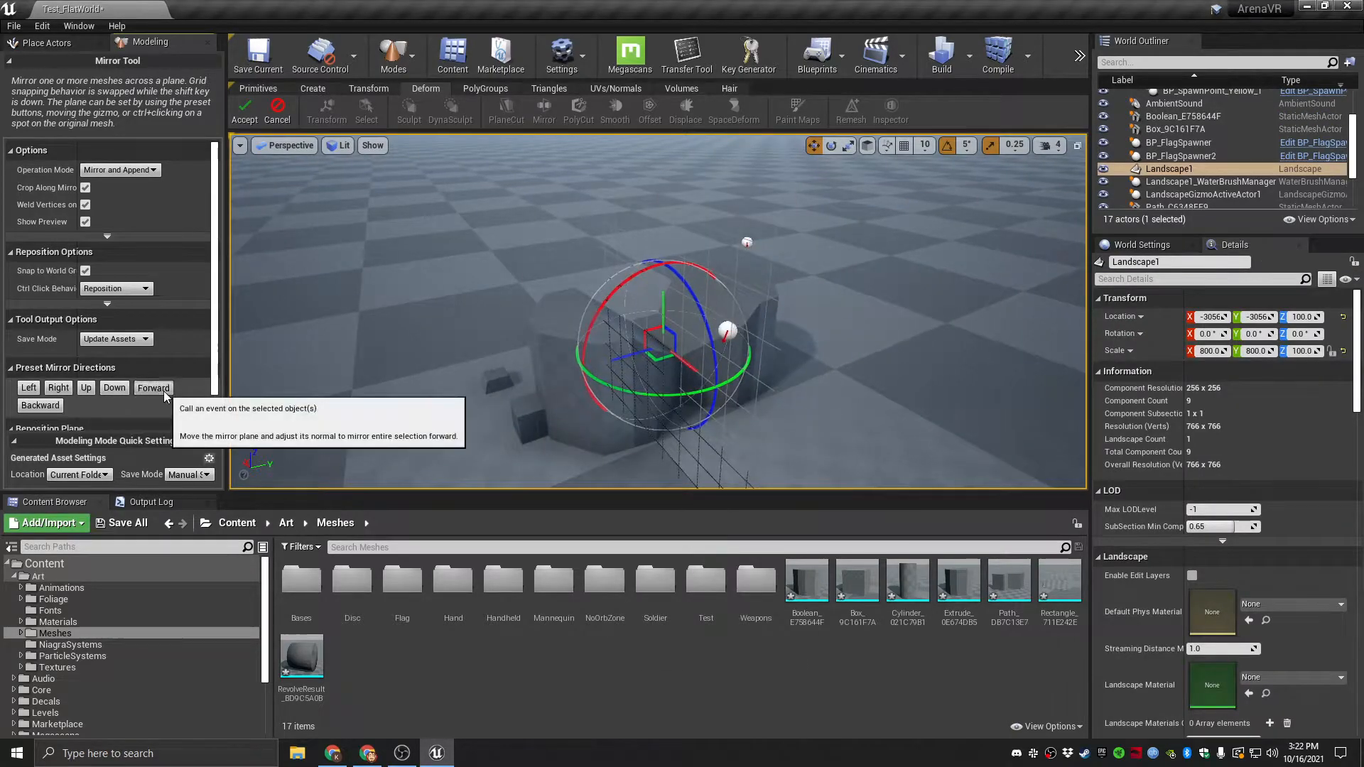
pyautogui.click(282, 110)
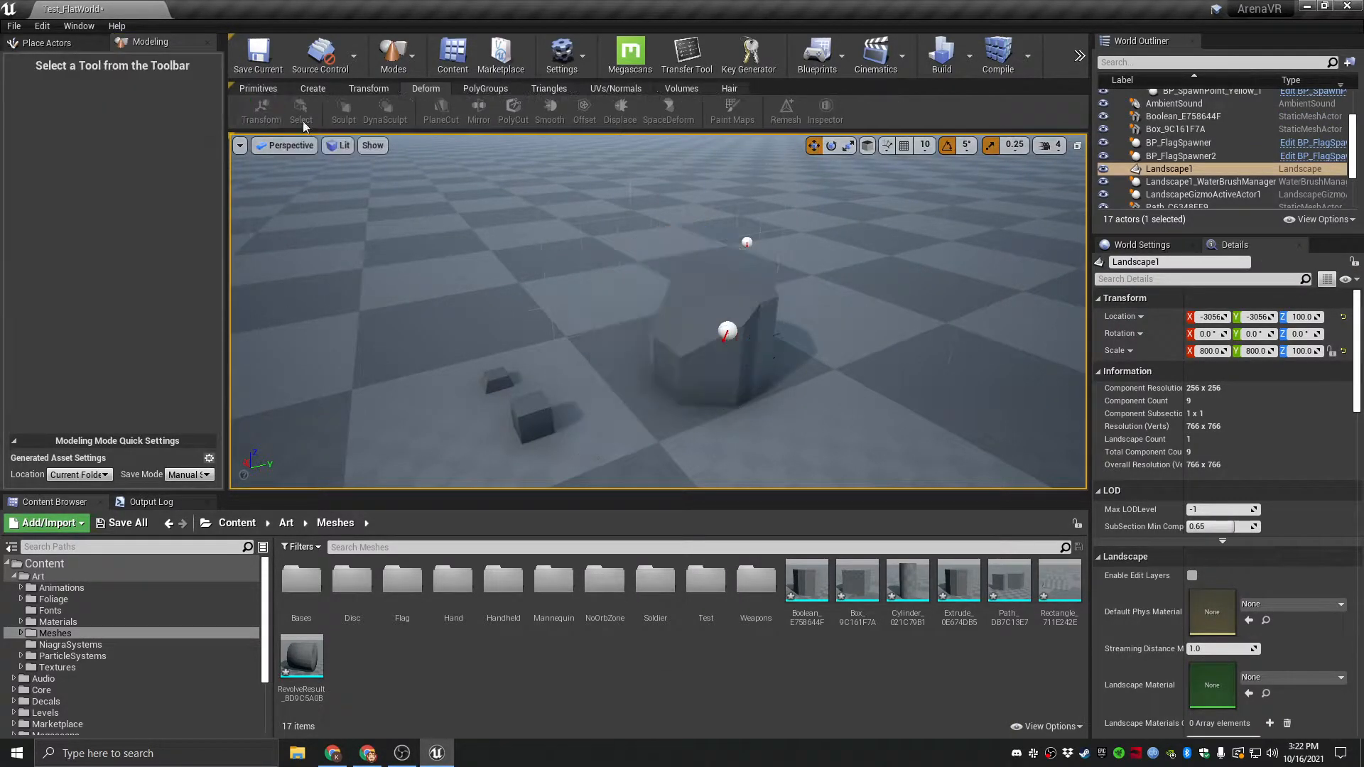
pyautogui.click(731, 294)
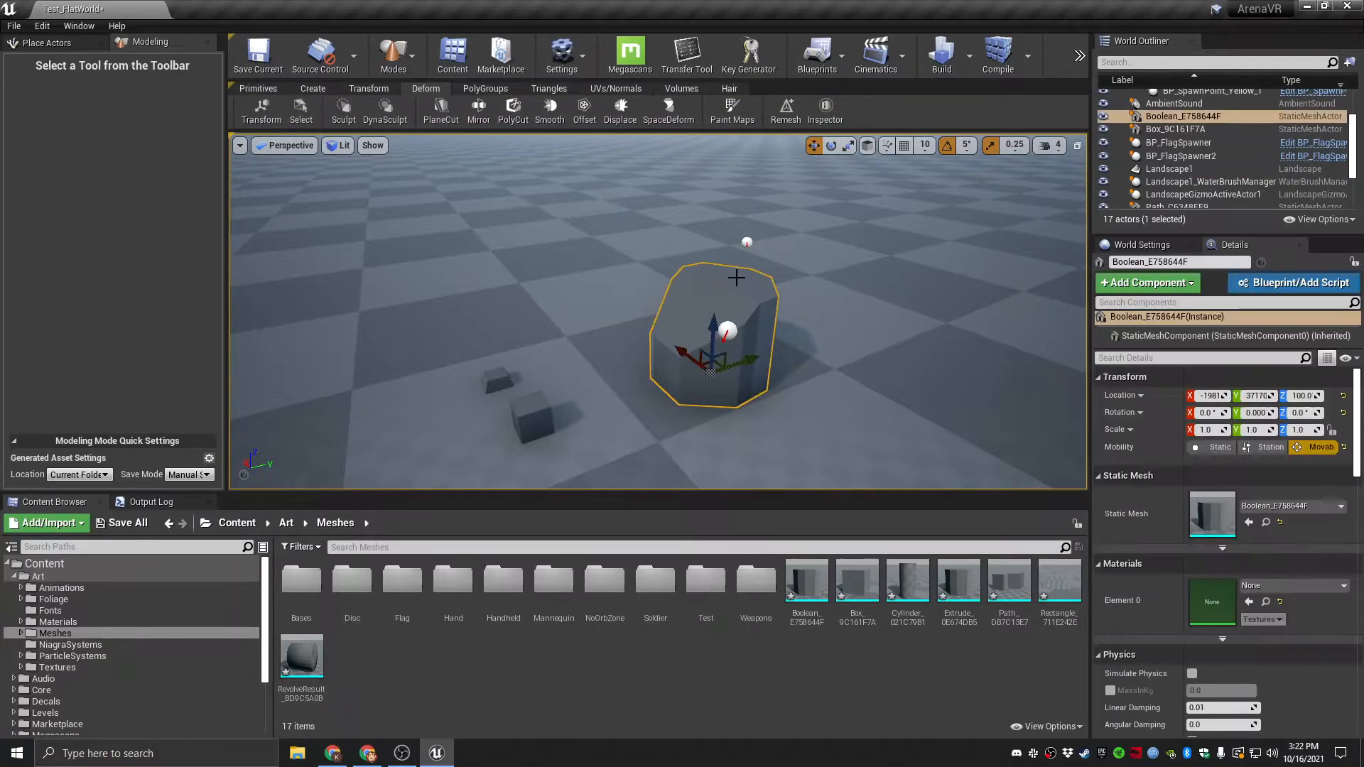
pyautogui.click(509, 107)
pyautogui.moveTo(829, 353); pyautogui.dragTo(917, 338, button='right')
pyautogui.press('Escape')
# Select the small box and start PolyCut on it with the Cut Through operation.
pyautogui.click(735, 281)
pyautogui.moveTo(735, 280); pyautogui.dragTo(756, 298, button='right')
pyautogui.moveTo(728, 226); pyautogui.dragTo(845, 245, button='right')
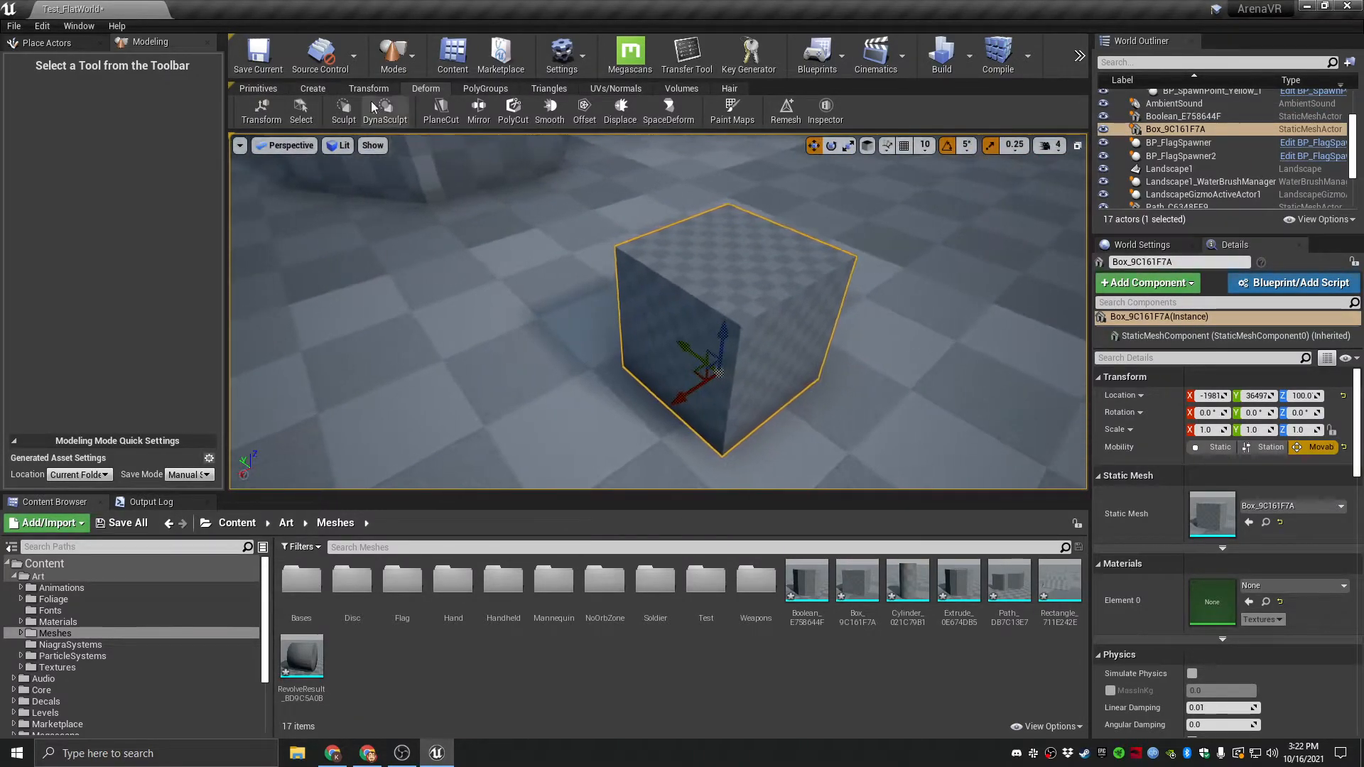
pyautogui.click(512, 110)
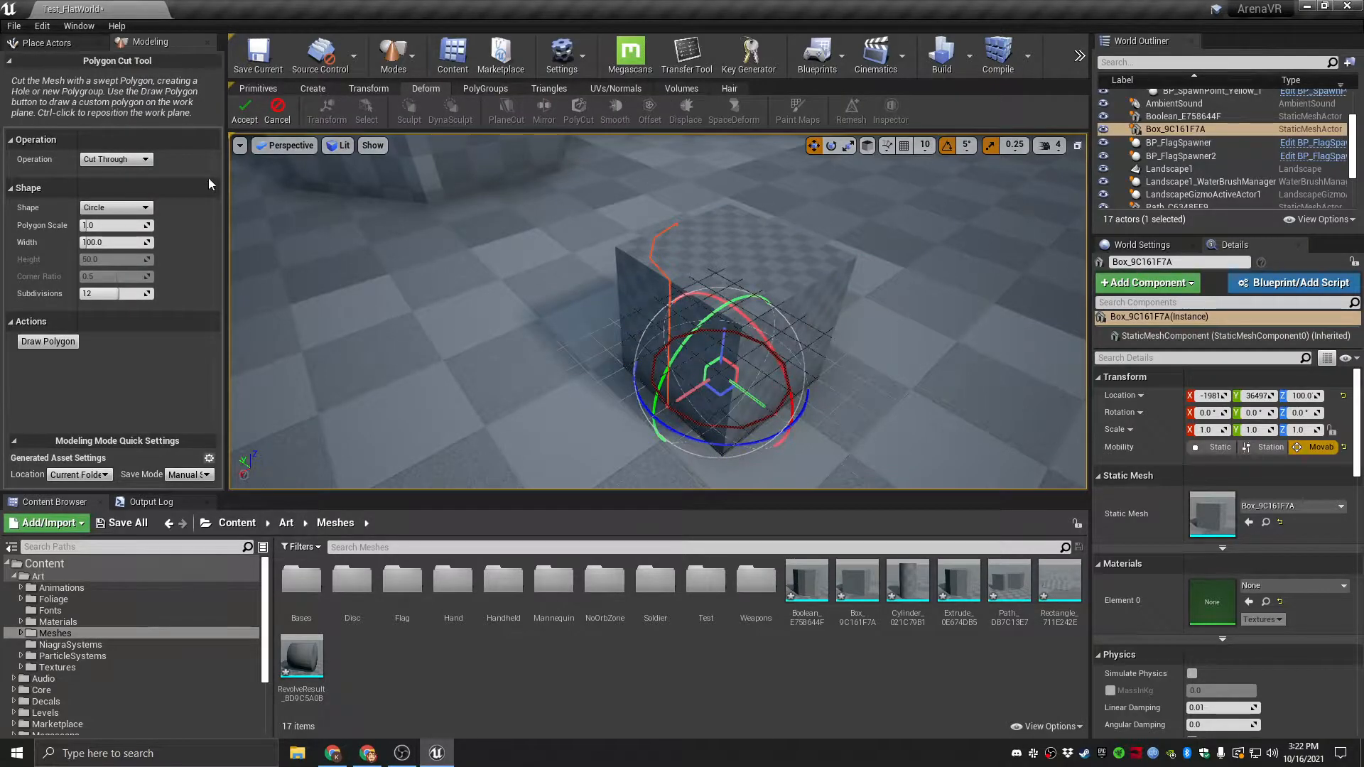
pyautogui.click(142, 160)
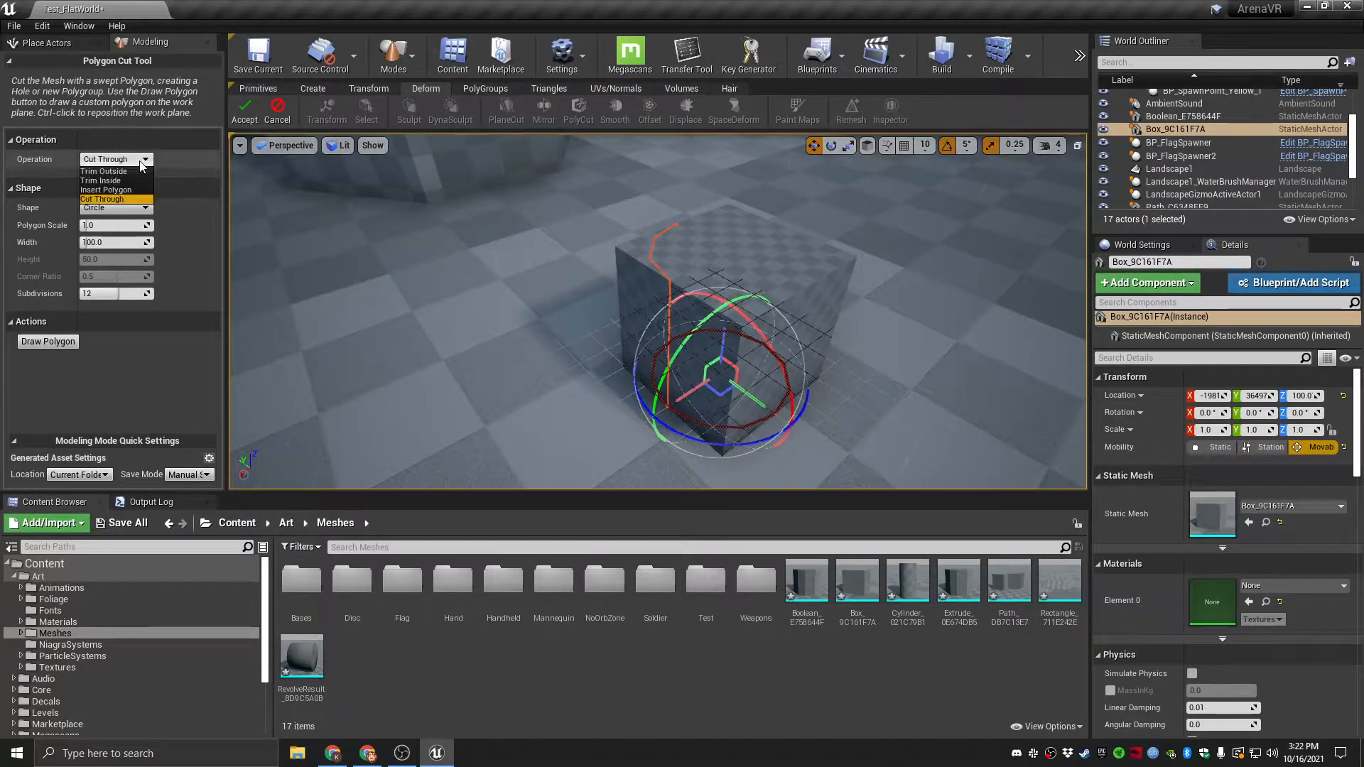
pyautogui.click(112, 199)
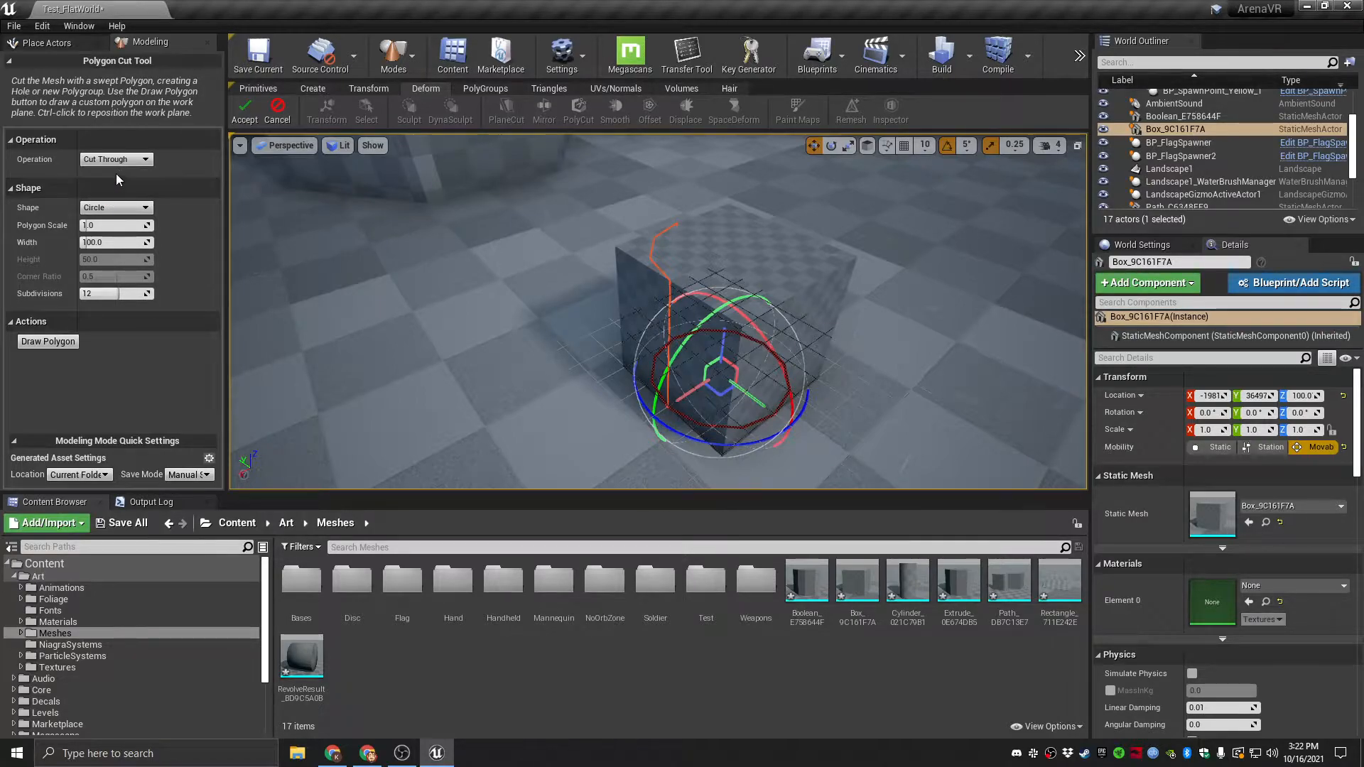
# Set the cutting circle's width to 25 and raise the cutting polygon above the box's top face.
pyautogui.click(115, 242)
pyautogui.write('25')
pyautogui.press('Return')
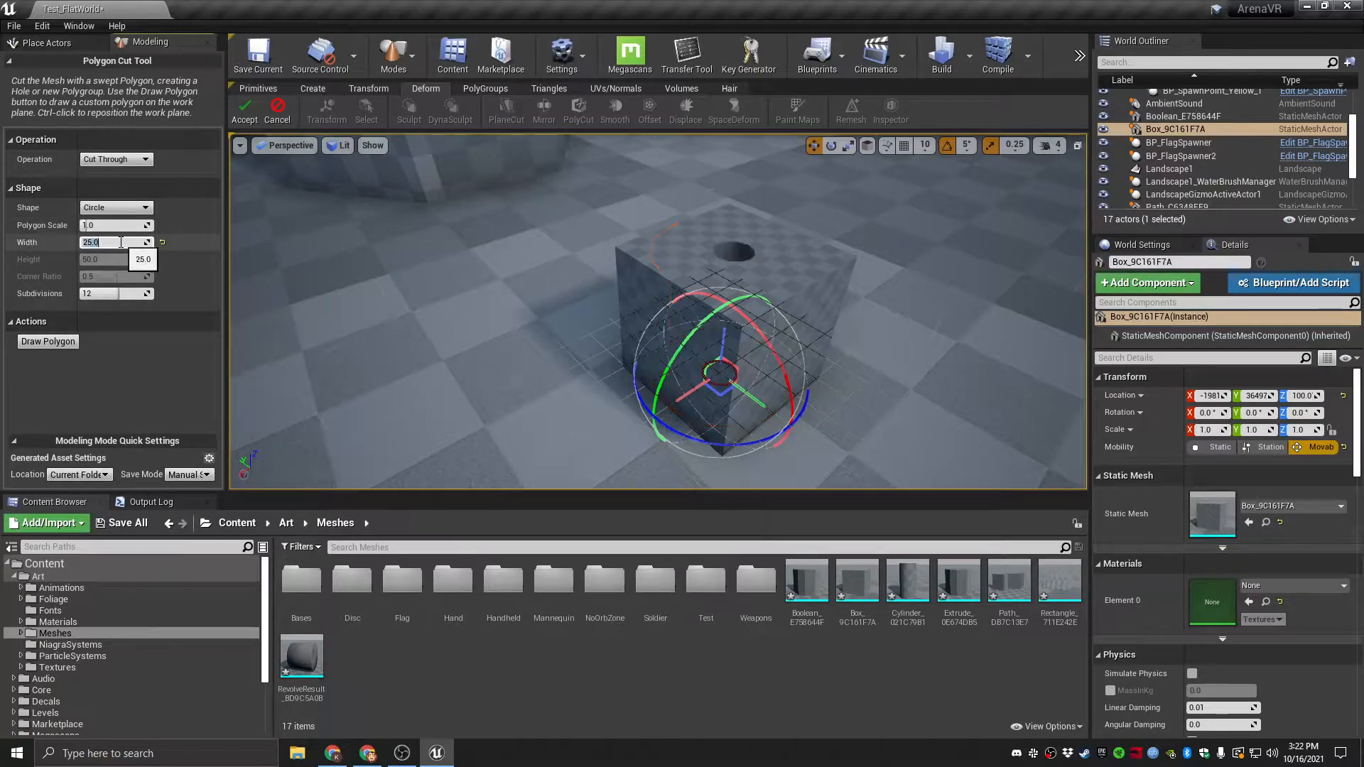
pyautogui.moveTo(724, 342); pyautogui.dragTo(722, 169)
# Try the Square shape for the hole cut through the box.
pyautogui.click(116, 208)
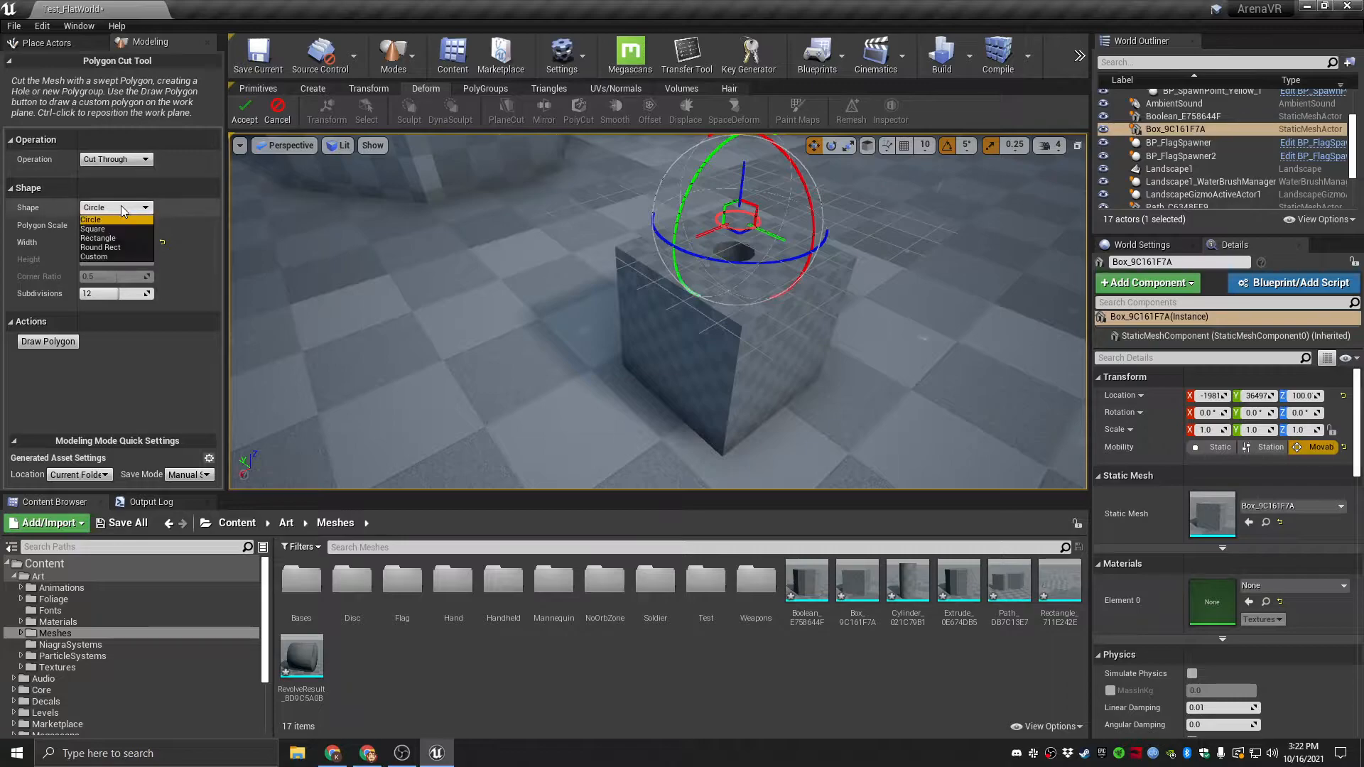
pyautogui.click(100, 232)
pyautogui.moveTo(735, 291)
pyautogui.mouseDown(button='right')
pyautogui.moveTo(717, 291)
pyautogui.moveTo(767, 291)
pyautogui.moveTo(735, 284)
pyautogui.mouseUp(button='right')
pyautogui.moveTo(475, 269); pyautogui.dragTo(456, 267, button='right')
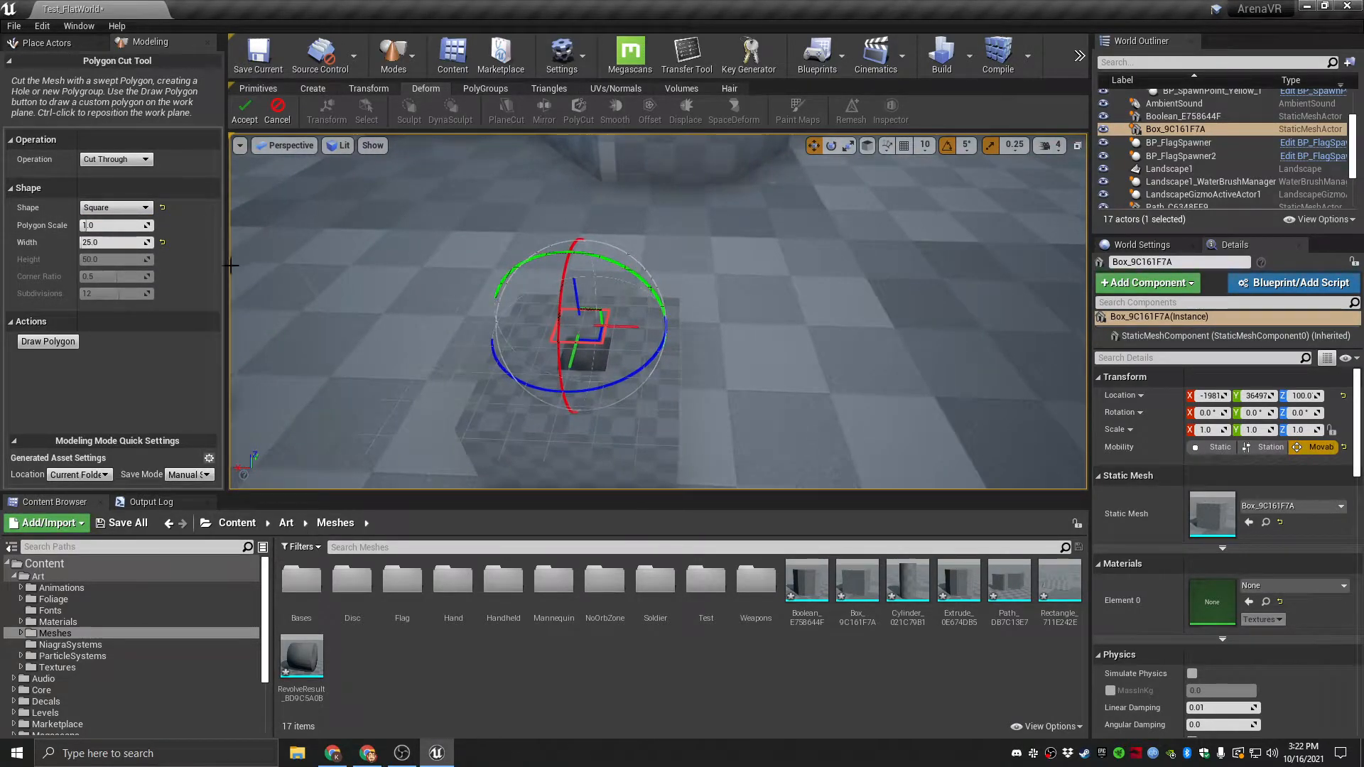
# Return the cutting shape to Circle and test 8 and 10 subdivisions before resetting the count to its default.
pyautogui.click(111, 208)
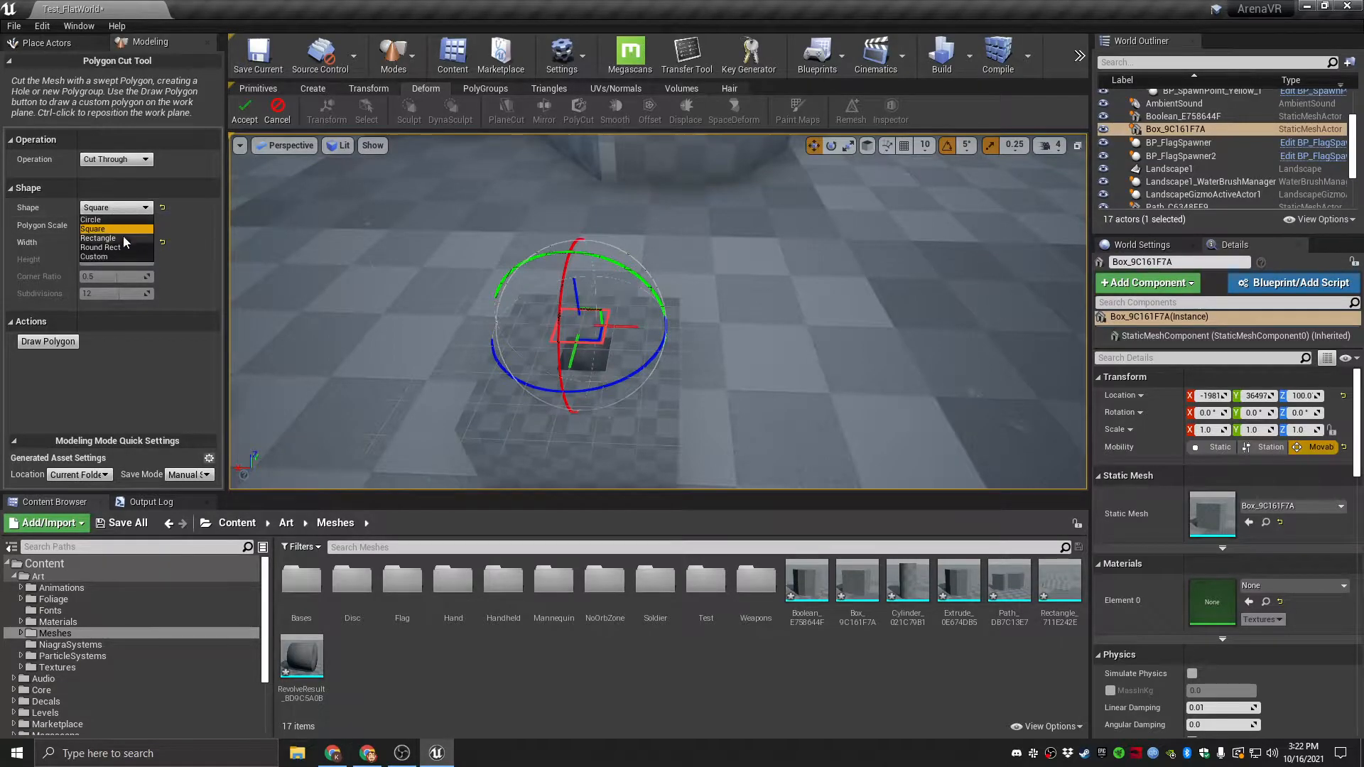
pyautogui.click(91, 219)
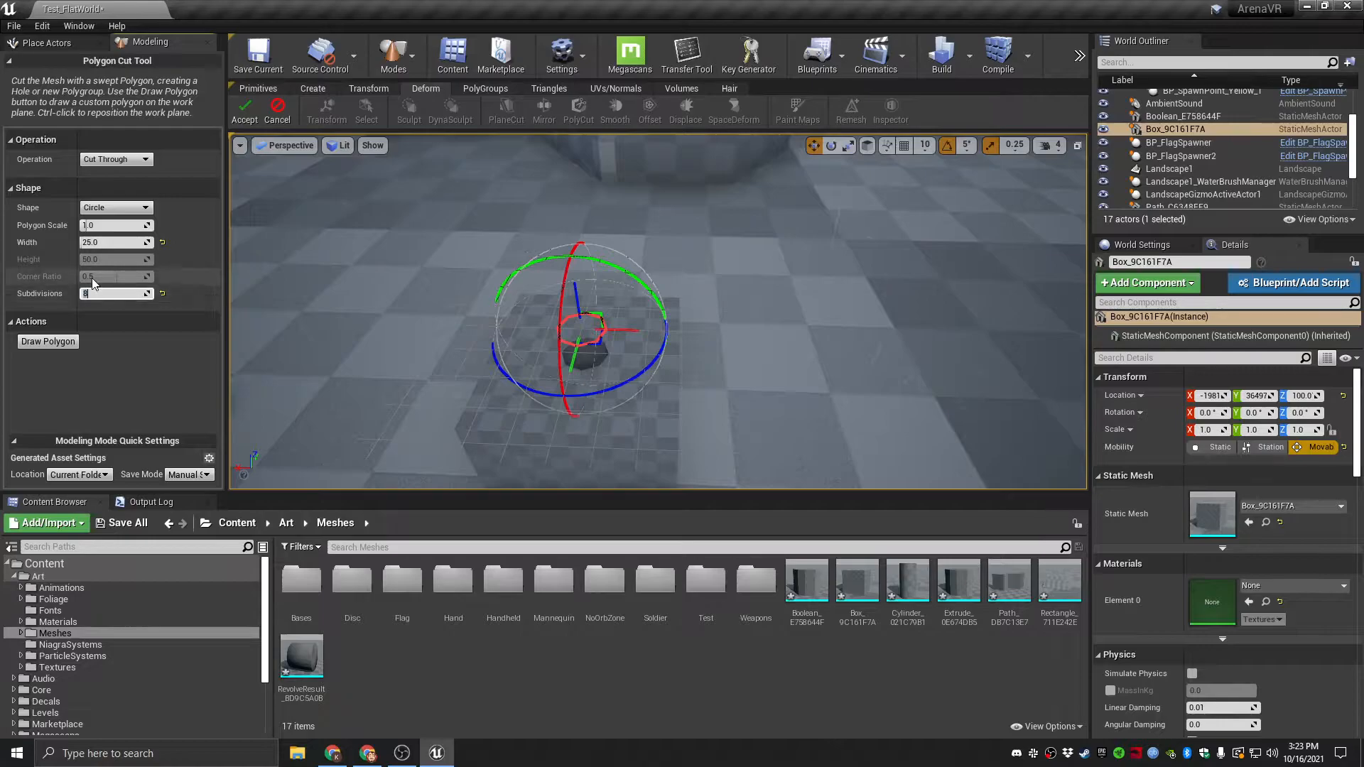
pyautogui.moveTo(702, 341); pyautogui.dragTo(636, 273, button='right')
pyautogui.press('w')
pyautogui.press('s')
pyautogui.press('w')
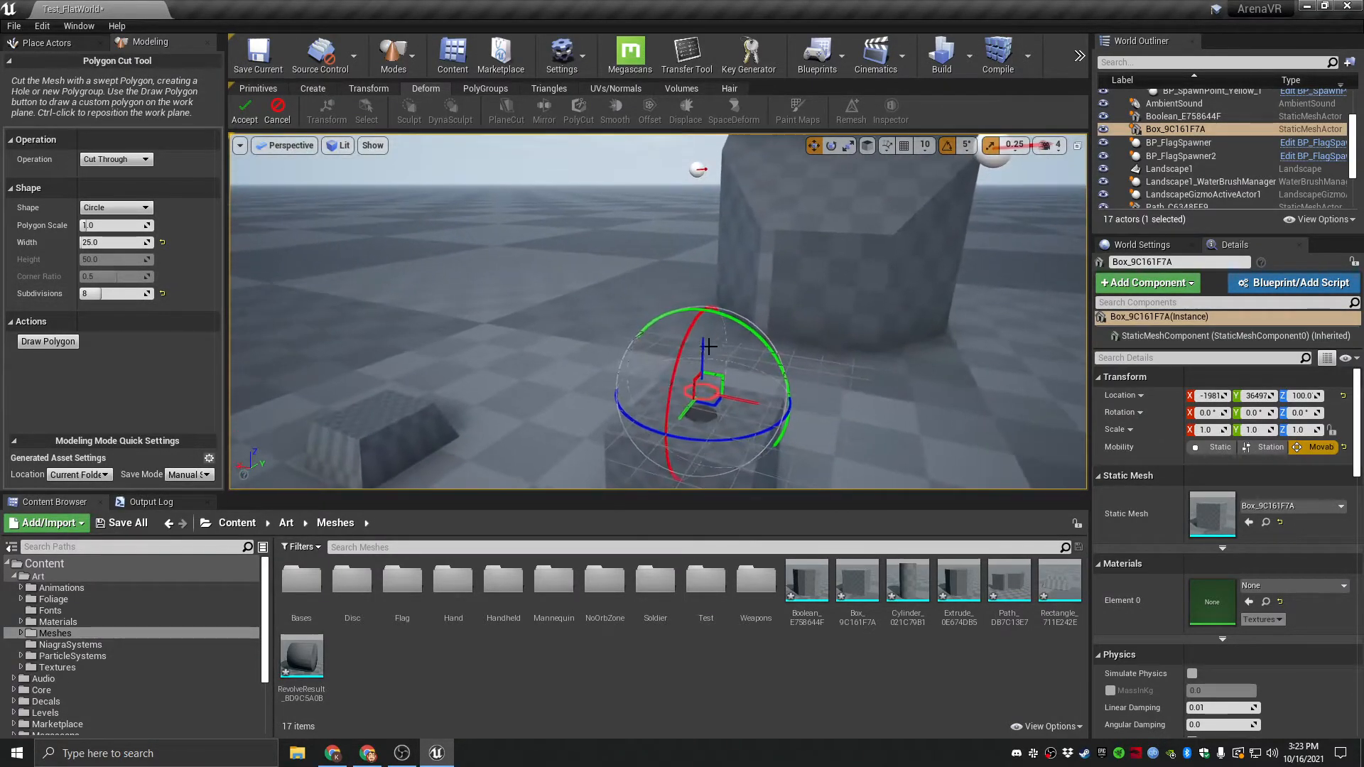
pyautogui.click(123, 297)
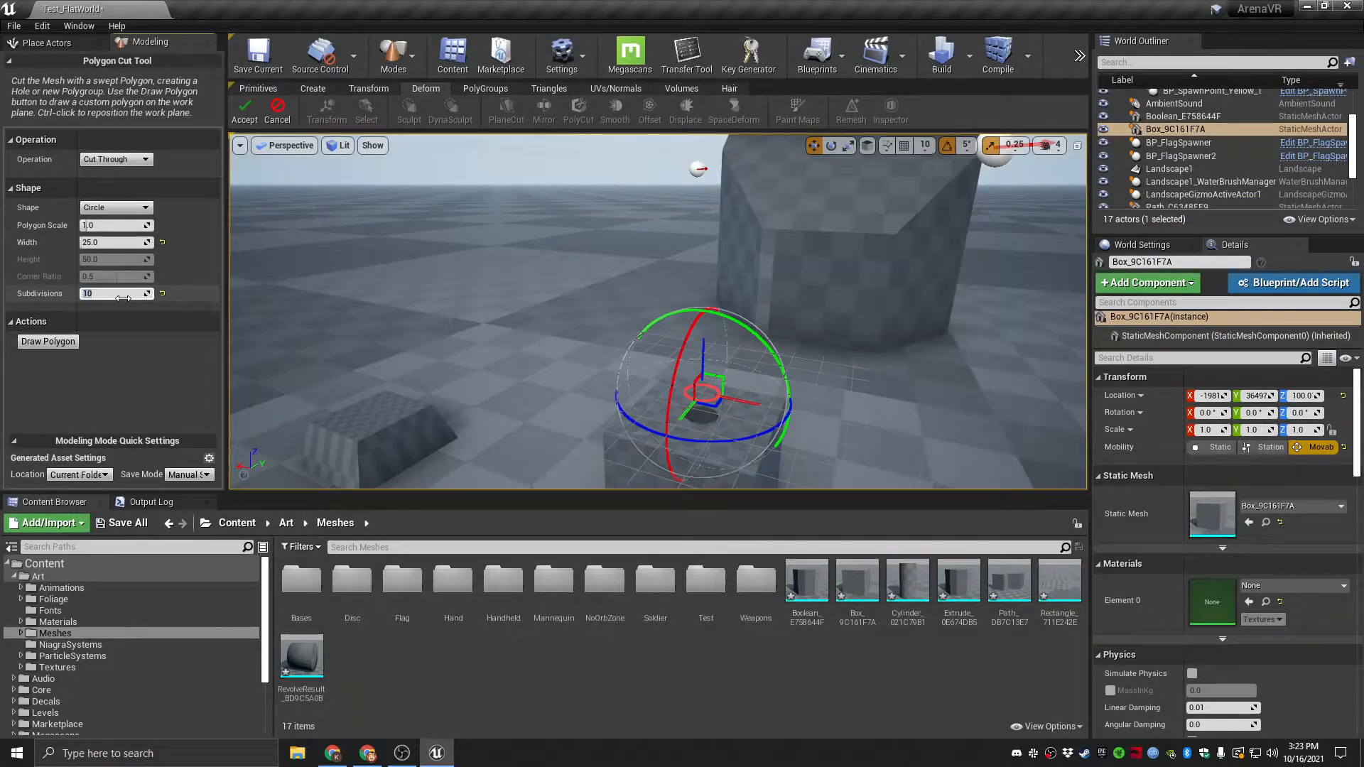
pyautogui.write('10')
pyautogui.click(162, 294)
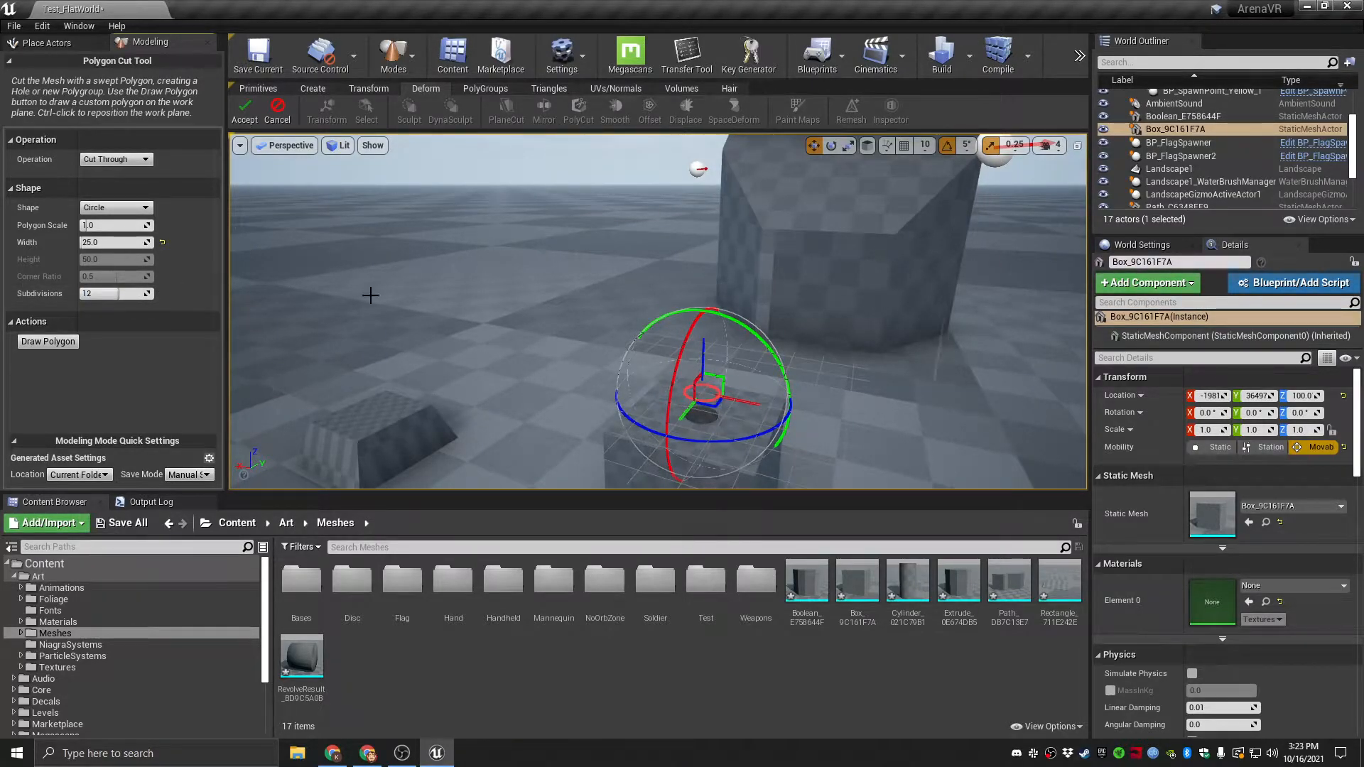
# Set the cutting shape to Square and its width to about 63.
pyautogui.click(116, 207)
pyautogui.click(106, 232)
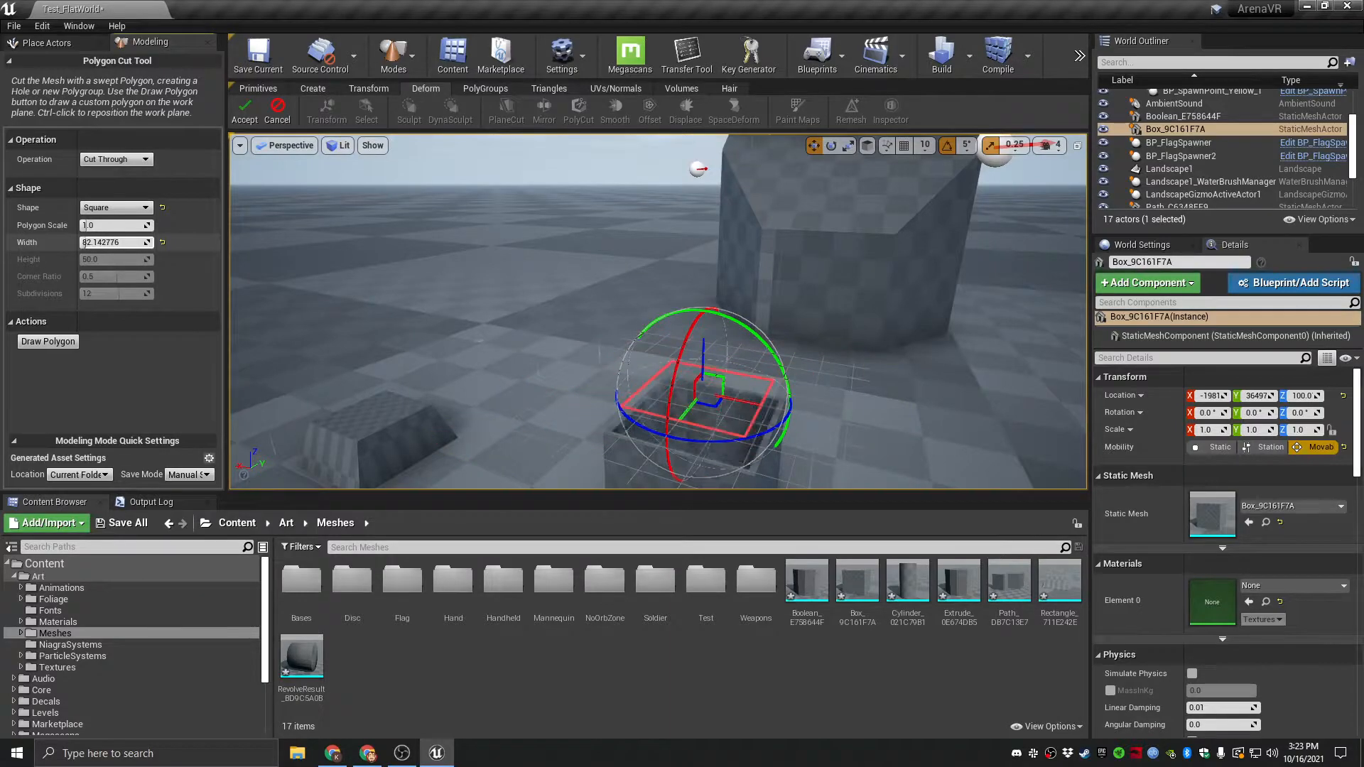
pyautogui.moveTo(502, 358)
pyautogui.mouseDown(button='right')
pyautogui.moveTo(529, 419)
pyautogui.moveTo(497, 433)
pyautogui.moveTo(561, 426)
pyautogui.moveTo(497, 412)
pyautogui.moveTo(476, 476)
pyautogui.moveTo(511, 398)
pyautogui.moveTo(504, 462)
pyautogui.moveTo(497, 355)
pyautogui.moveTo(511, 462)
pyautogui.moveTo(476, 455)
pyautogui.moveTo(504, 412)
pyautogui.moveTo(469, 398)
pyautogui.moveTo(497, 426)
pyautogui.moveTo(440, 412)
pyautogui.moveTo(433, 423)
pyautogui.moveTo(511, 355)
pyautogui.mouseUp(button='right')
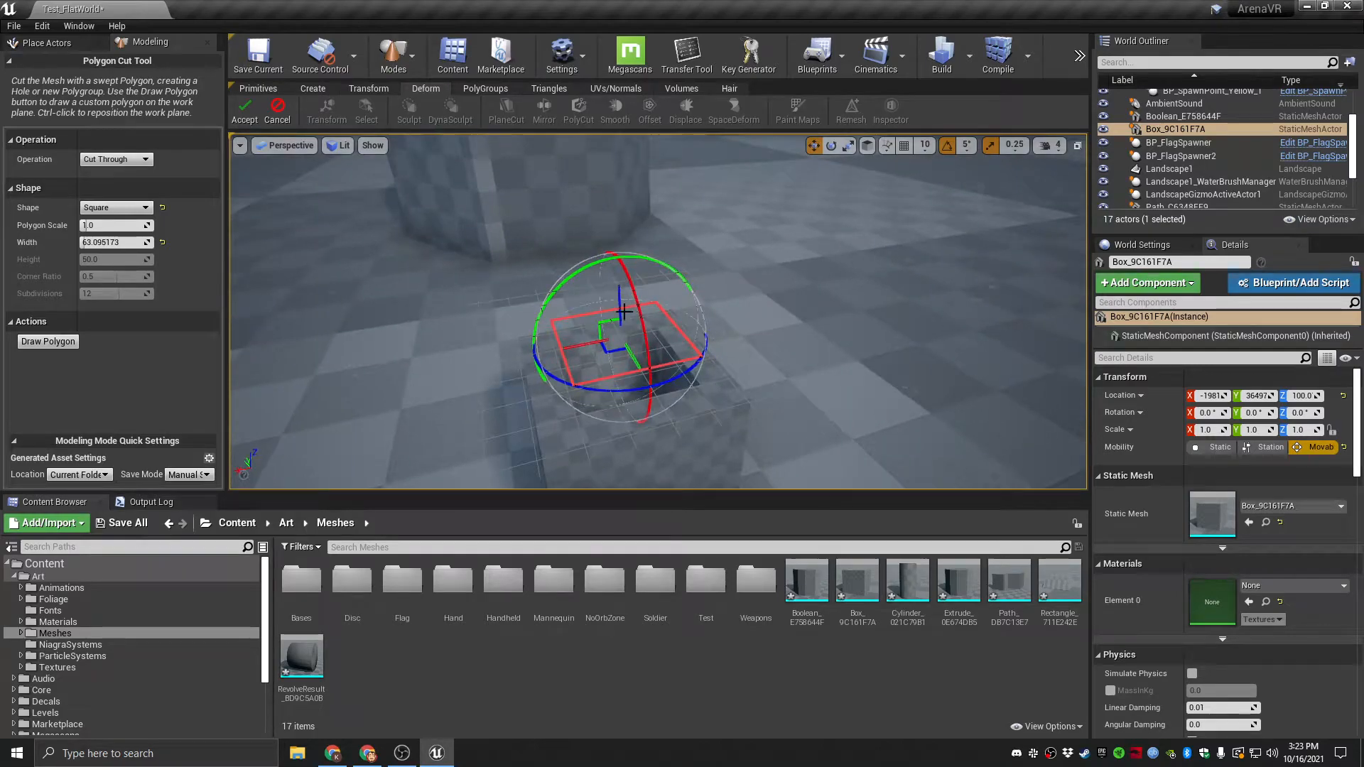
# Change the PolyCut operation to Insert Polygon and examine the square outline over the box's top face.
pyautogui.click(125, 160)
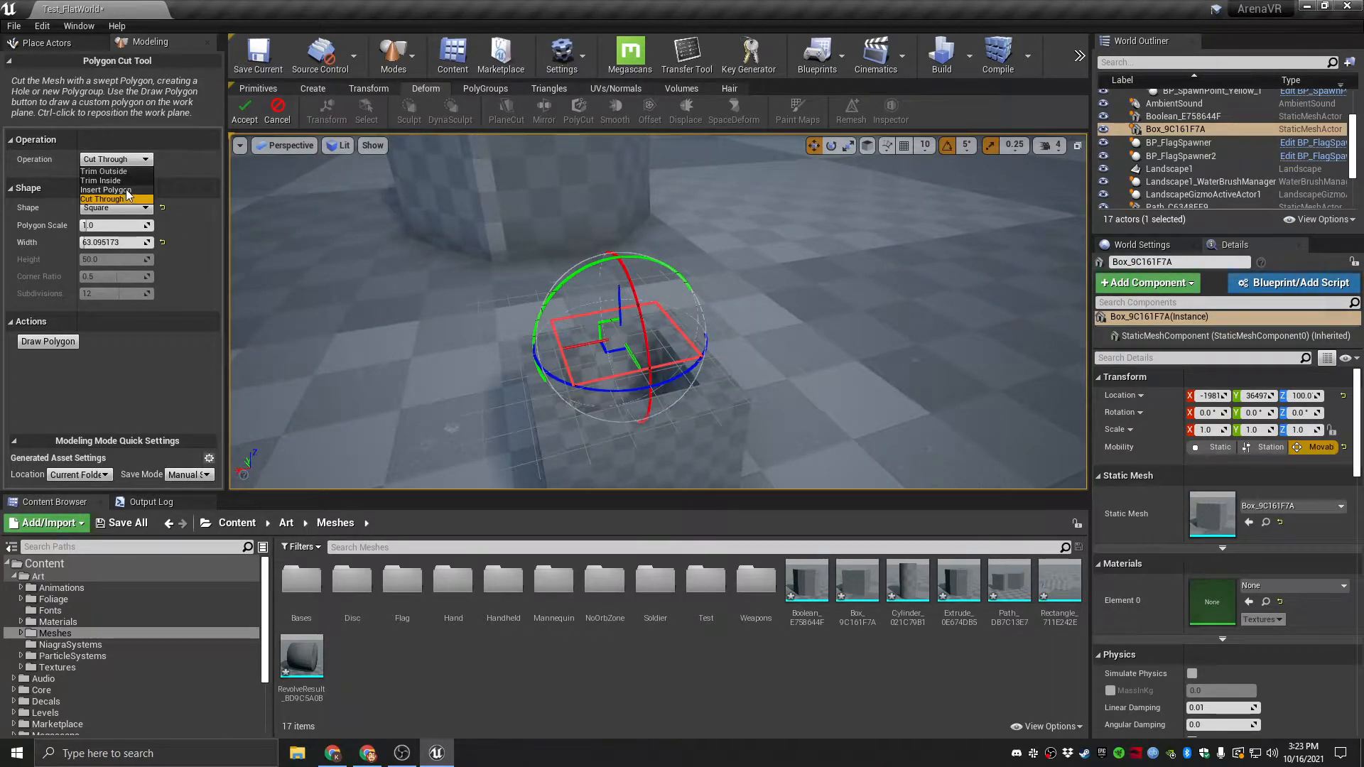
pyautogui.click(113, 190)
pyautogui.moveTo(764, 305); pyautogui.dragTo(743, 387, button='right')
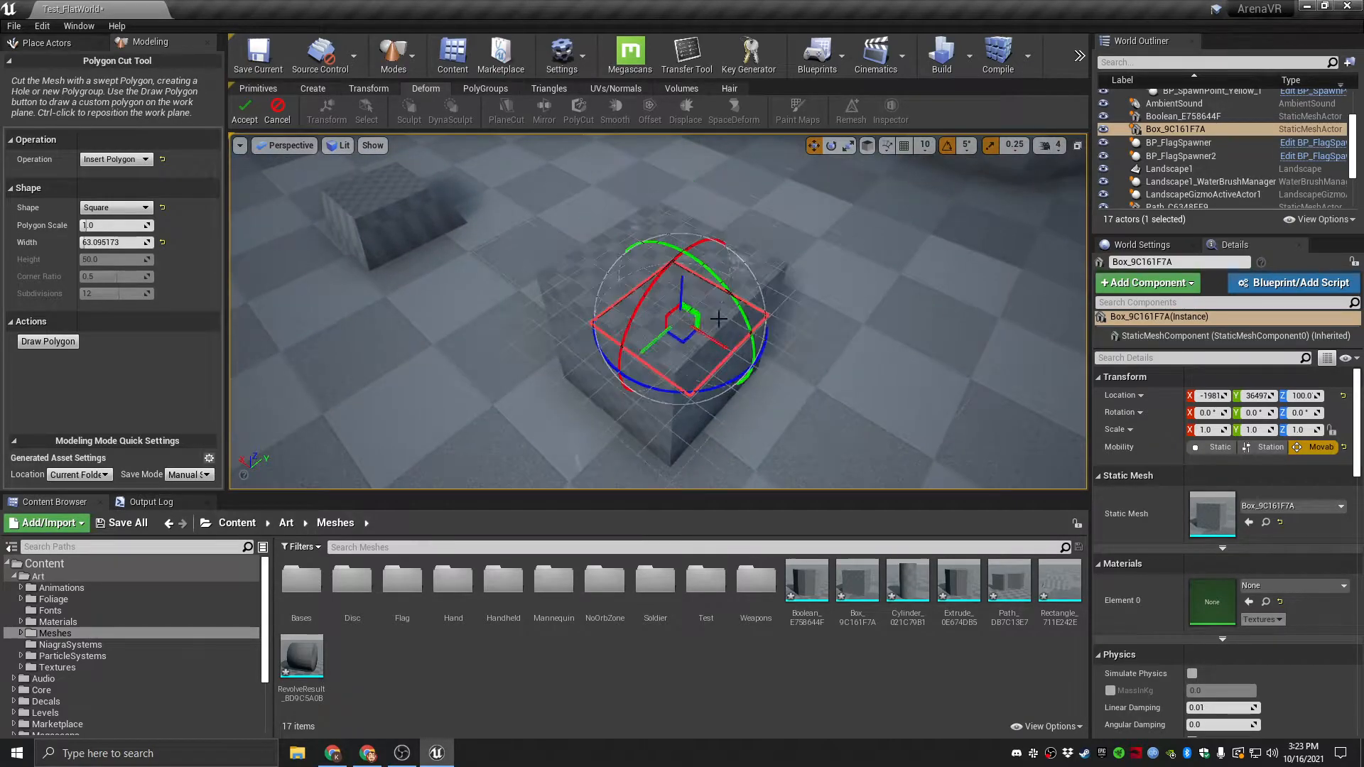
pyautogui.moveTo(683, 337); pyautogui.dragTo(569, 330, button='right')
pyautogui.rightClick(651, 318)
pyautogui.click(539, 195)
pyautogui.moveTo(538, 195); pyautogui.dragTo(848, 186, button='right')
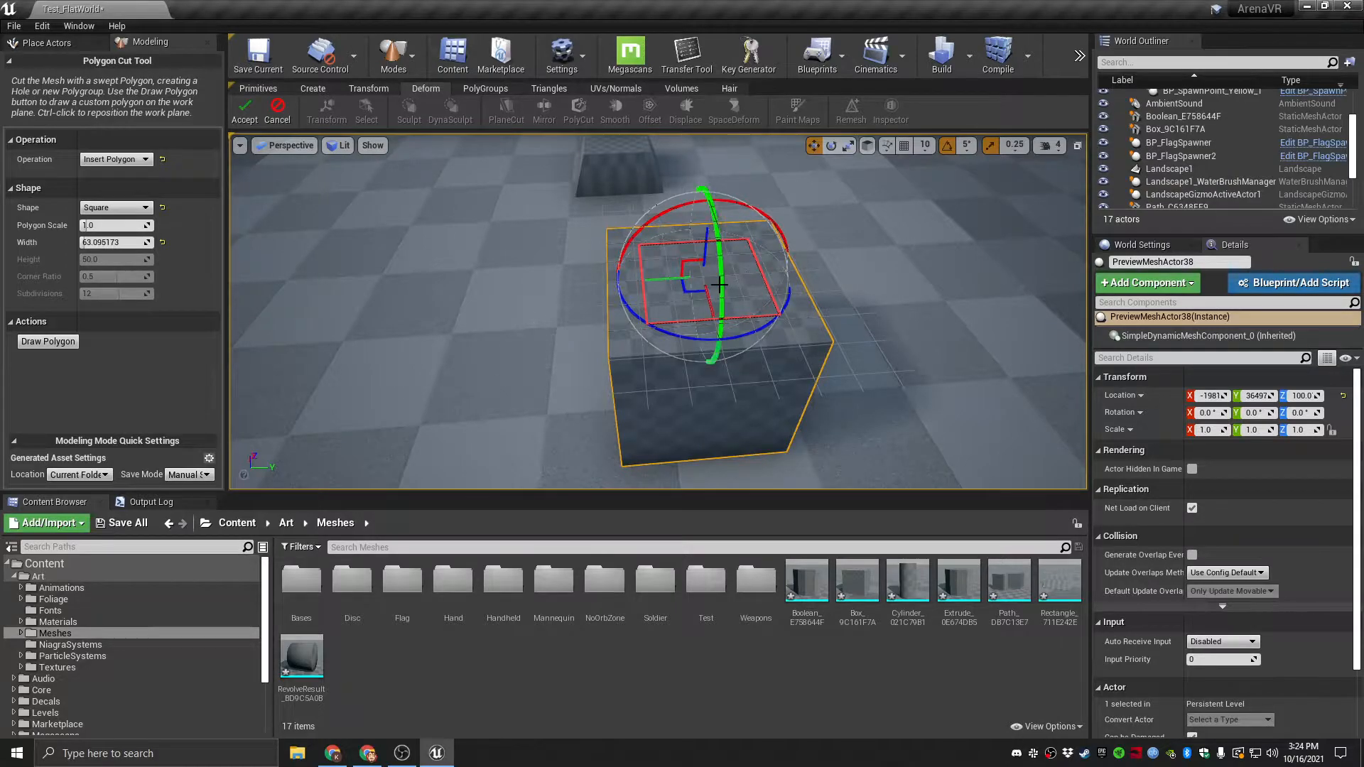
pyautogui.moveTo(710, 283); pyautogui.dragTo(612, 290, button='right')
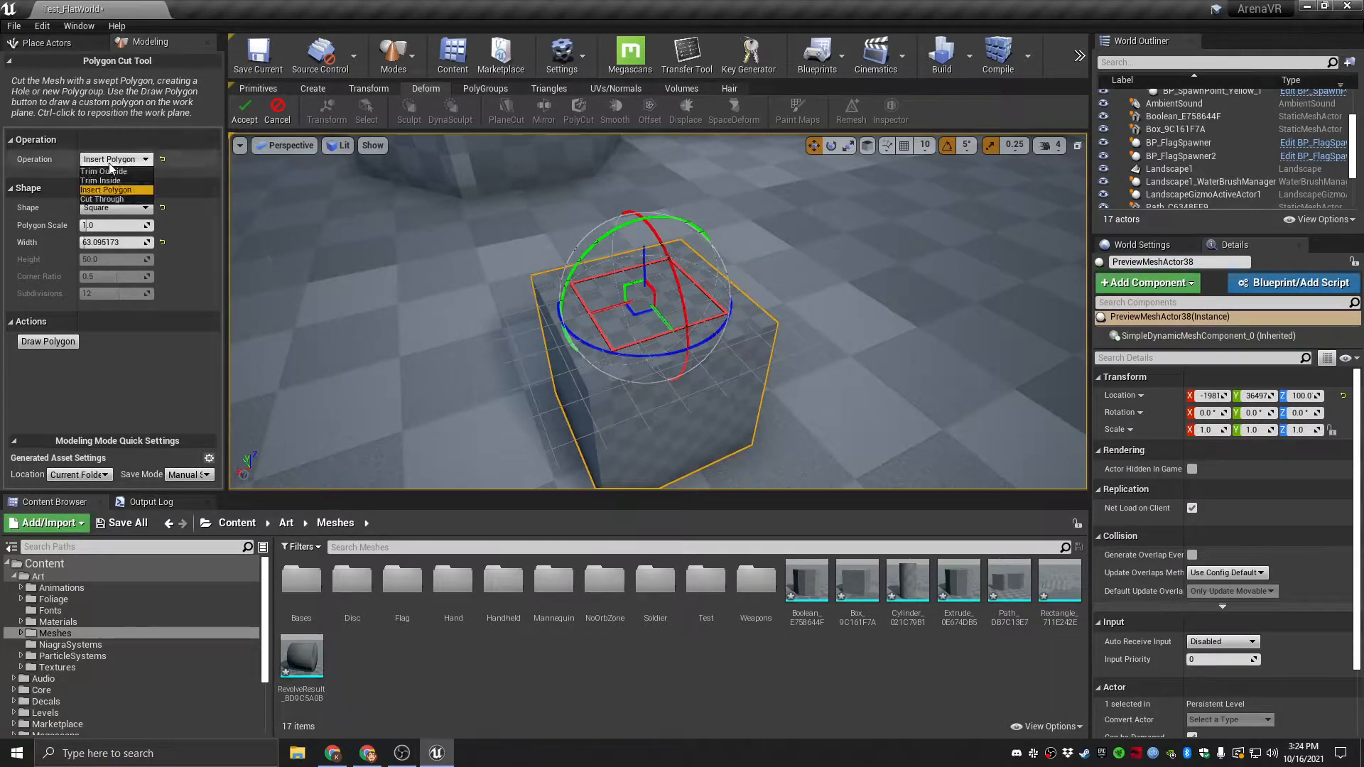
# Change the inserted polygon's shape to Circle and accept the PolyCut on the box.
pyautogui.click(104, 208)
pyautogui.click(106, 230)
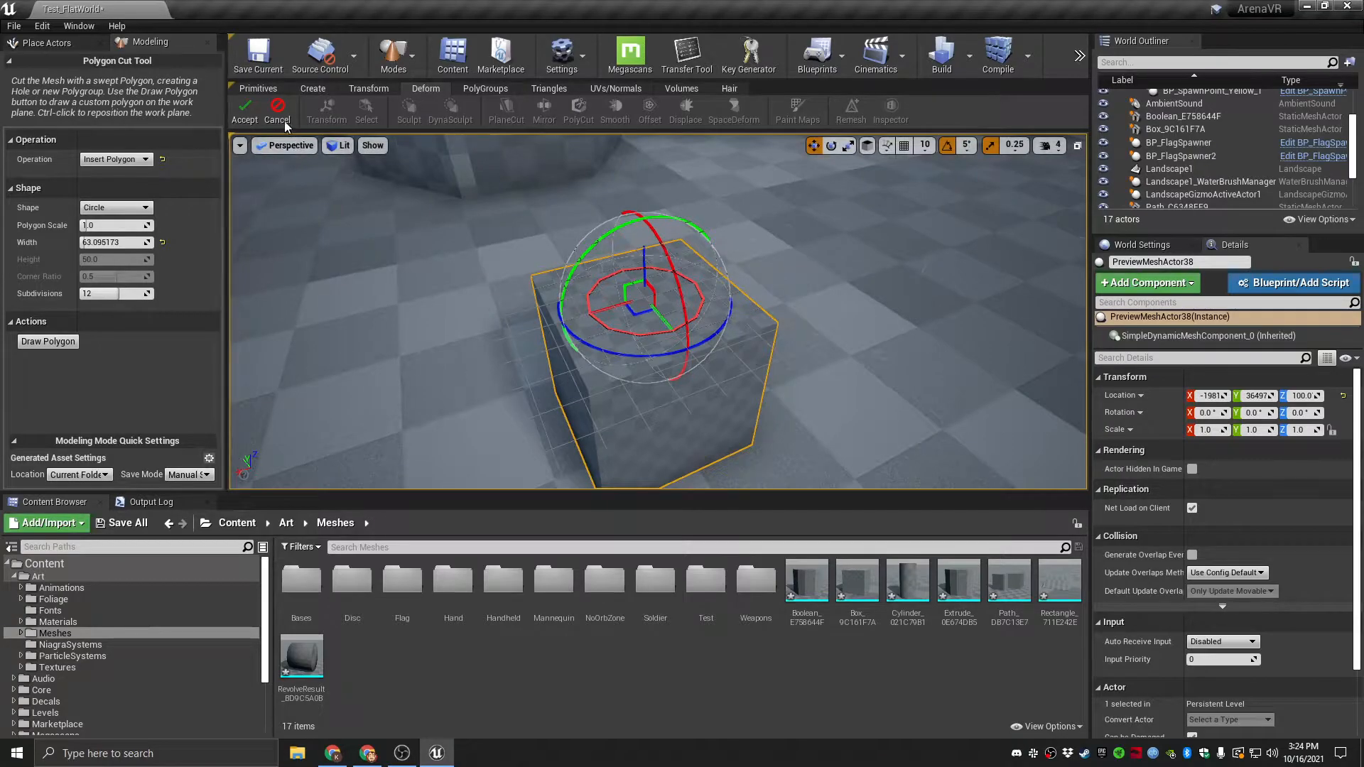
pyautogui.click(247, 103)
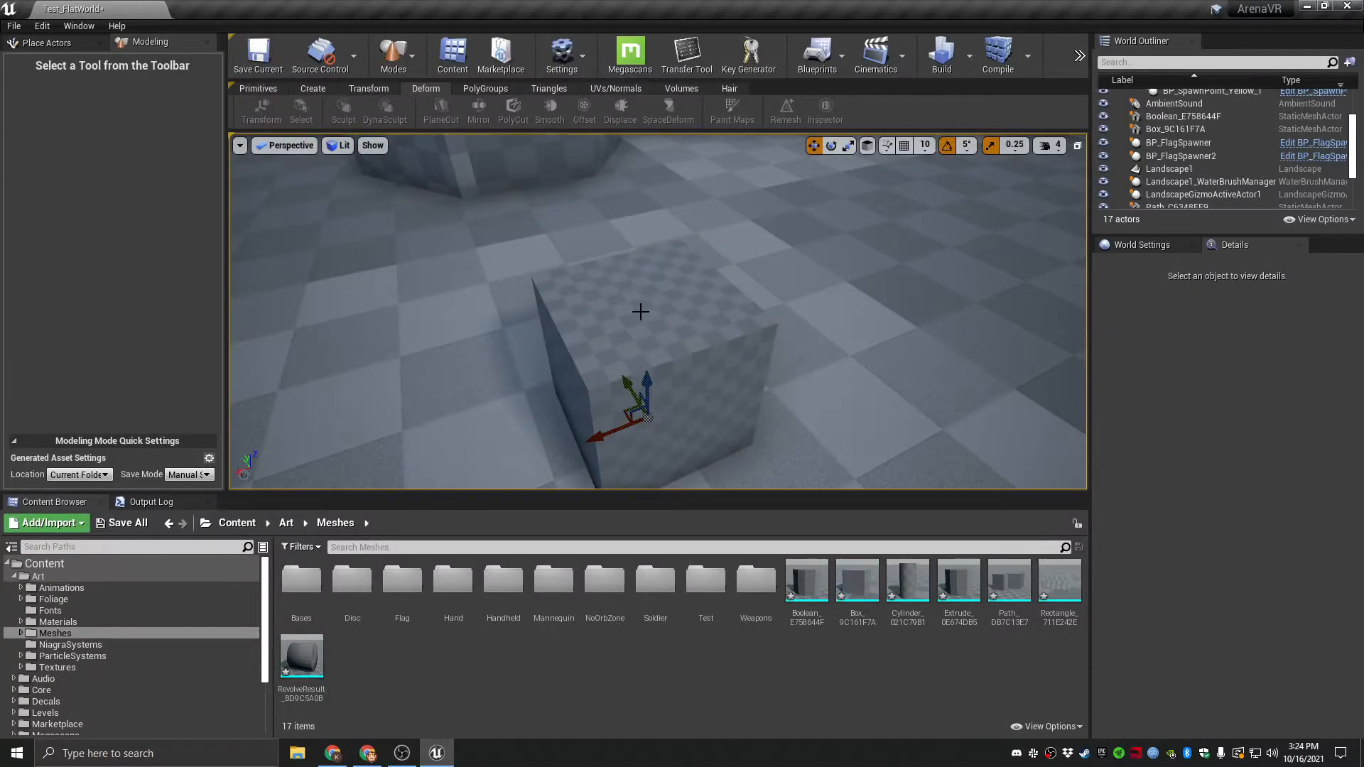
# Start PolyEdit on the box and select the circular polygroup on its top face.
pyautogui.click(487, 88)
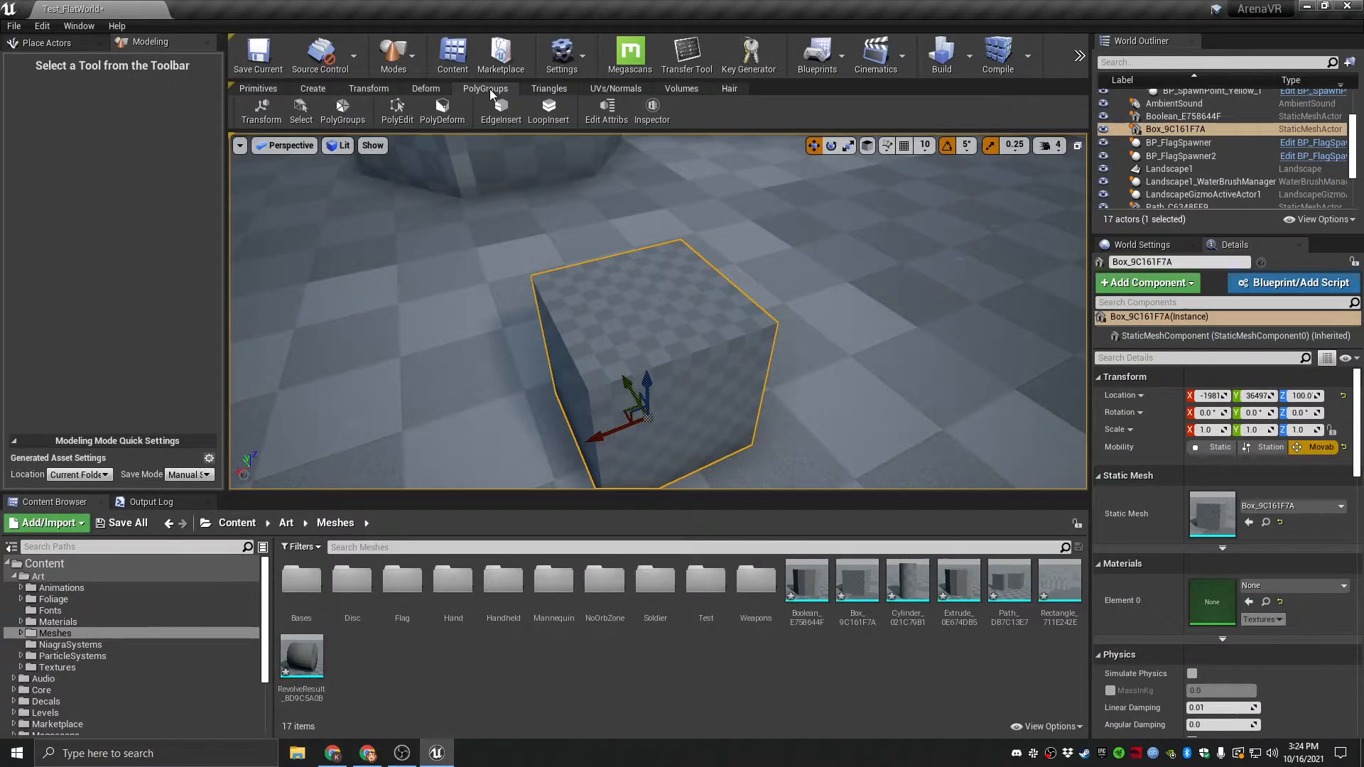
pyautogui.click(397, 112)
pyautogui.moveTo(625, 375); pyautogui.dragTo(693, 351, button='right')
pyautogui.click(550, 343)
pyautogui.moveTo(550, 343); pyautogui.dragTo(408, 351, button='right')
# Extrude the circular face upward a short distance to form a low disc on the box.
pyautogui.click(39, 390)
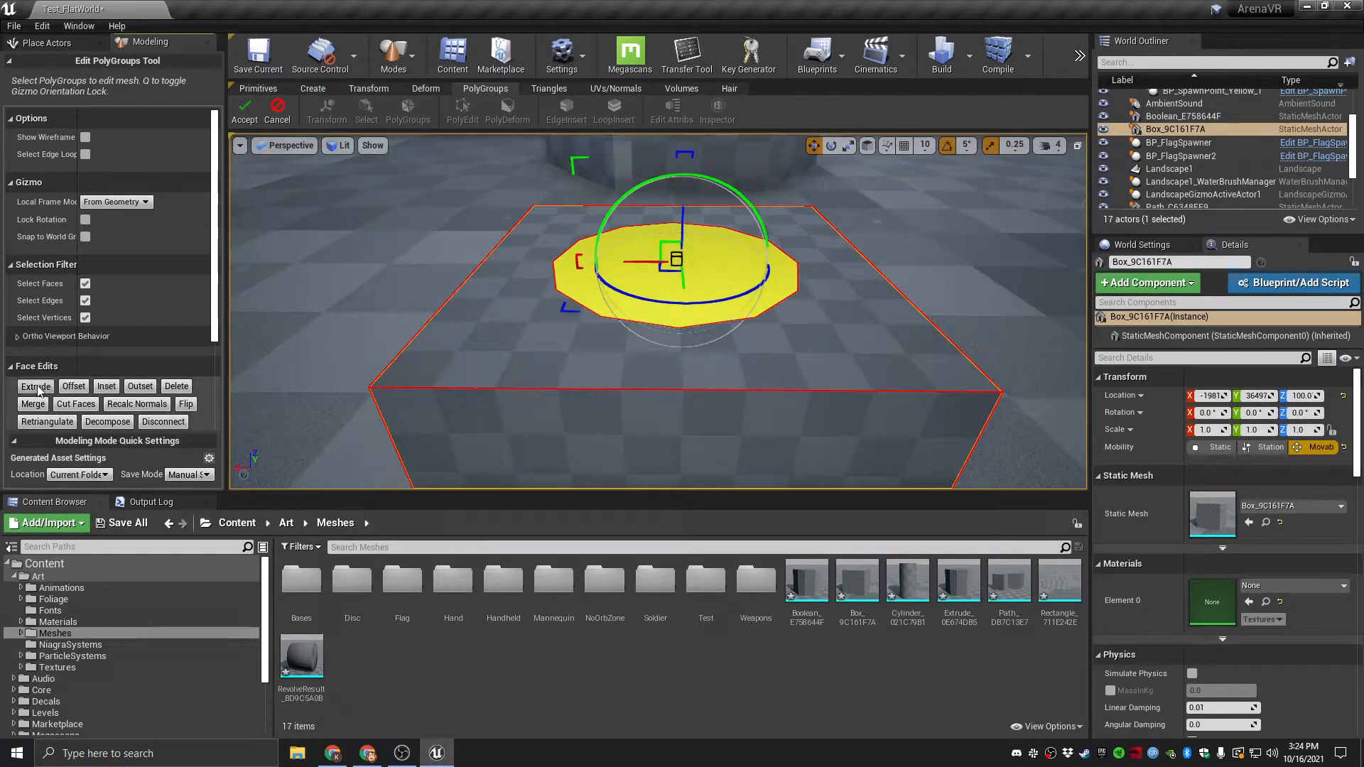
pyautogui.click(693, 257)
pyautogui.moveTo(693, 257); pyautogui.dragTo(664, 291, button='right')
# Inset the disc's top face, raise the inner face to form a rounded knob, and accept the edits.
pyautogui.click(105, 386)
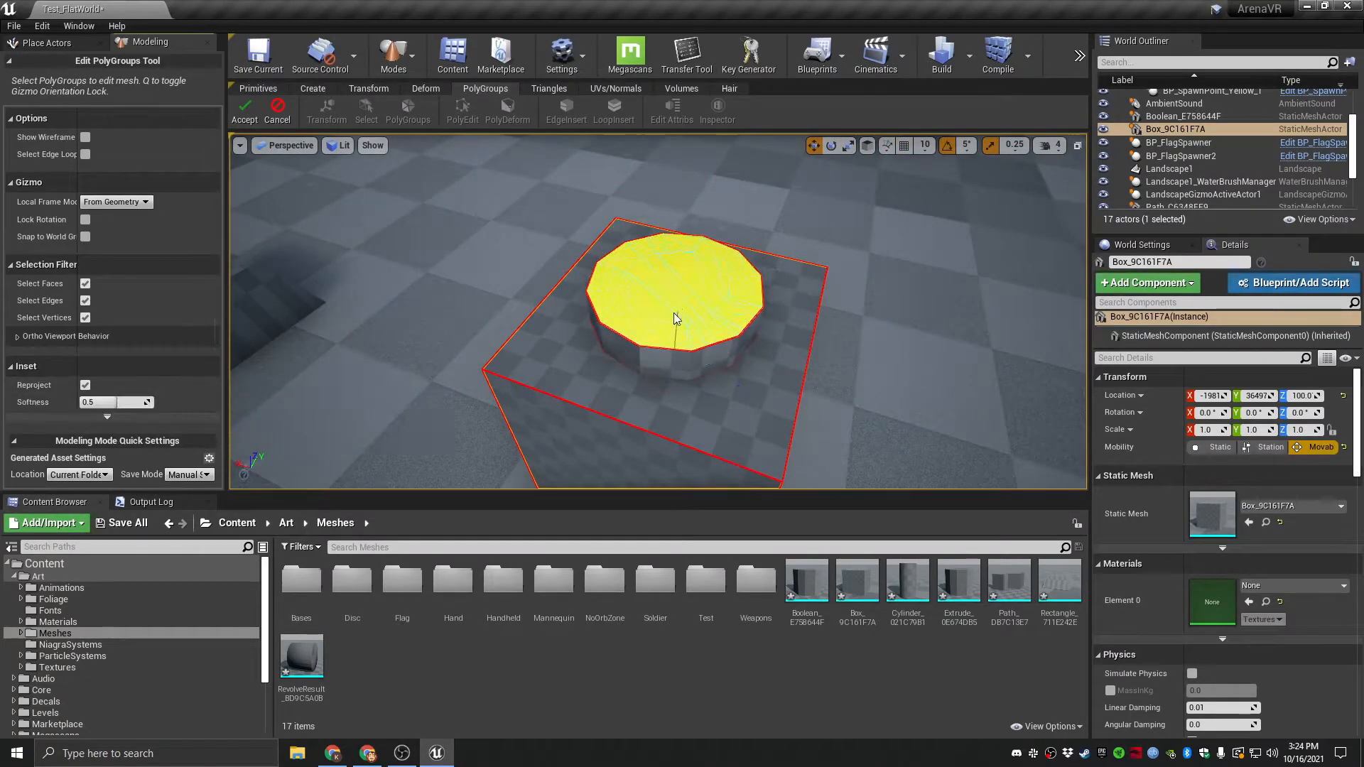
pyautogui.click(701, 323)
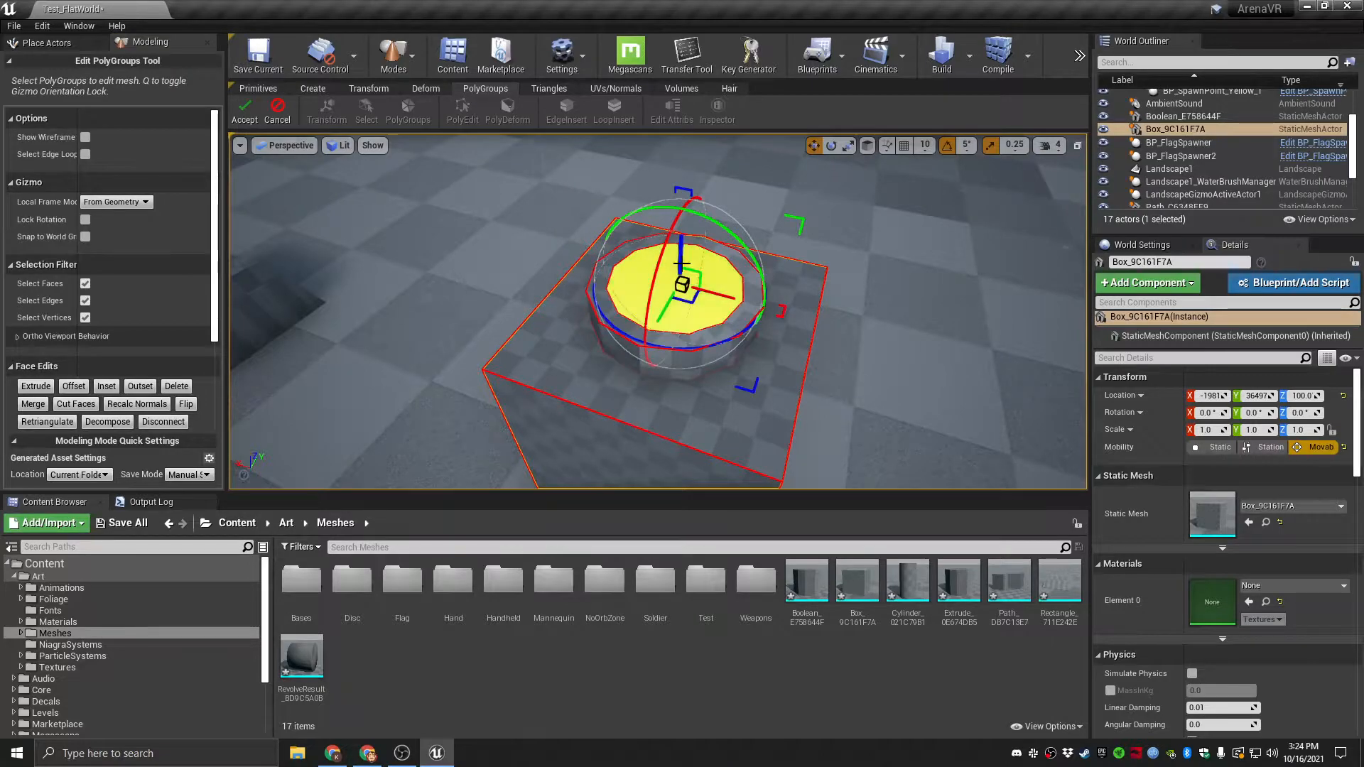
pyautogui.moveTo(684, 243); pyautogui.dragTo(685, 206)
pyautogui.moveTo(530, 319); pyautogui.dragTo(530, 320, button='right')
pyautogui.click(245, 111)
pyautogui.moveTo(469, 276); pyautogui.dragTo(681, 298, button='right')
pyautogui.moveTo(453, 334); pyautogui.dragTo(514, 331, button='right')
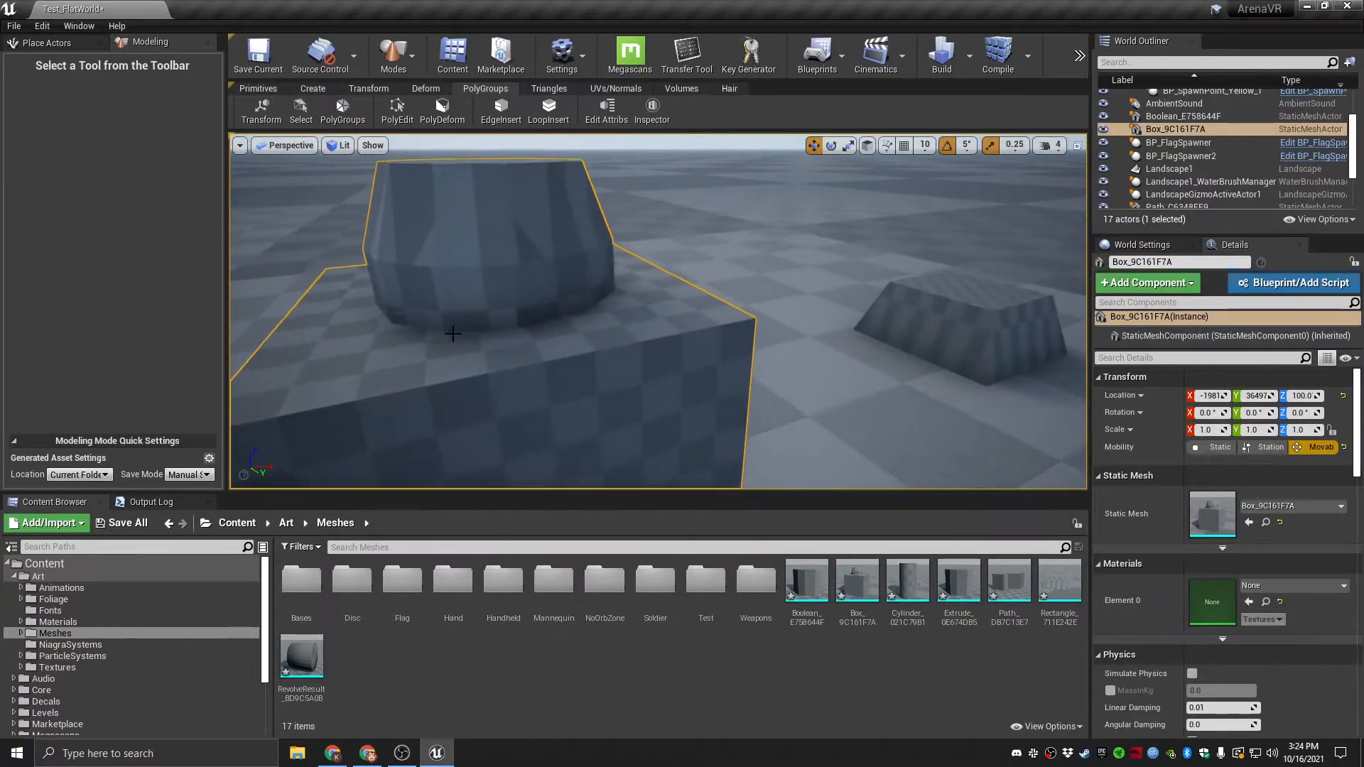
pyautogui.moveTo(594, 341); pyautogui.dragTo(608, 285, button='right')
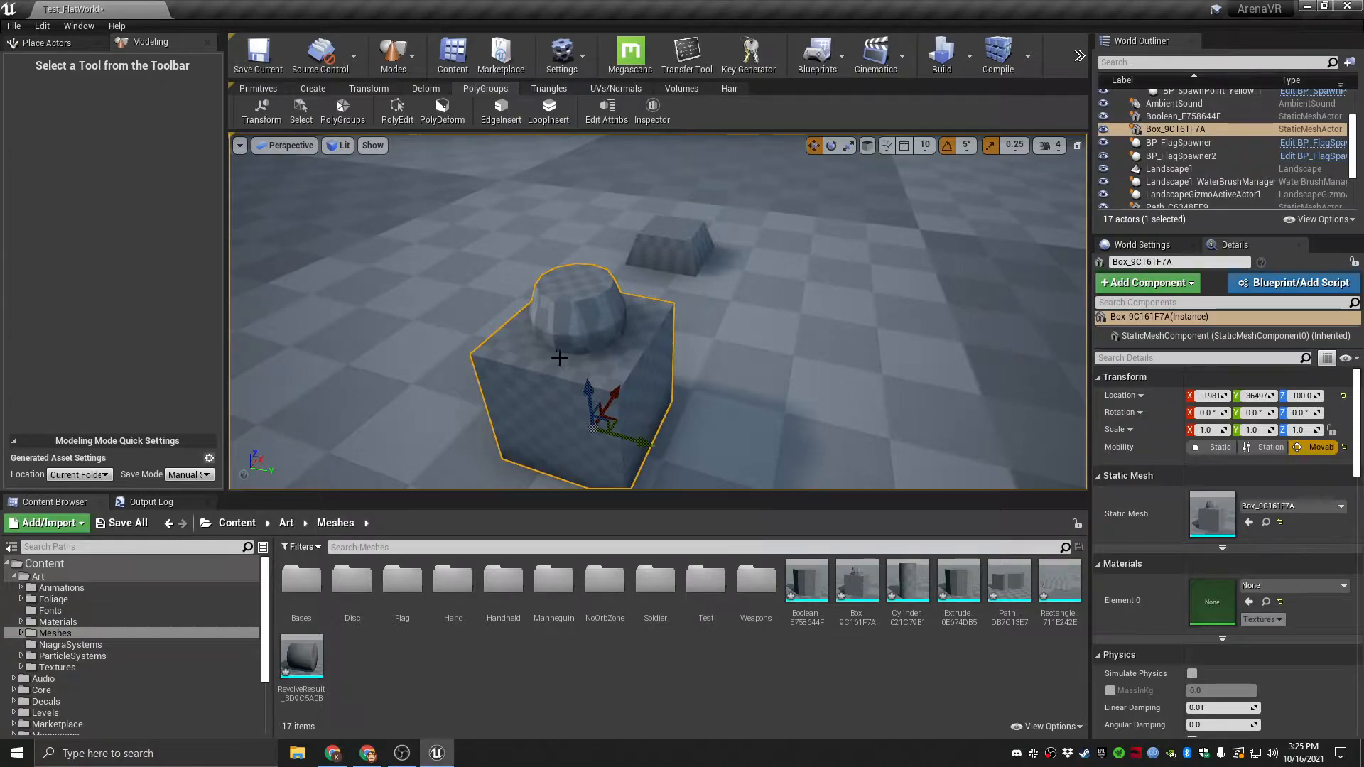
pyautogui.click(371, 89)
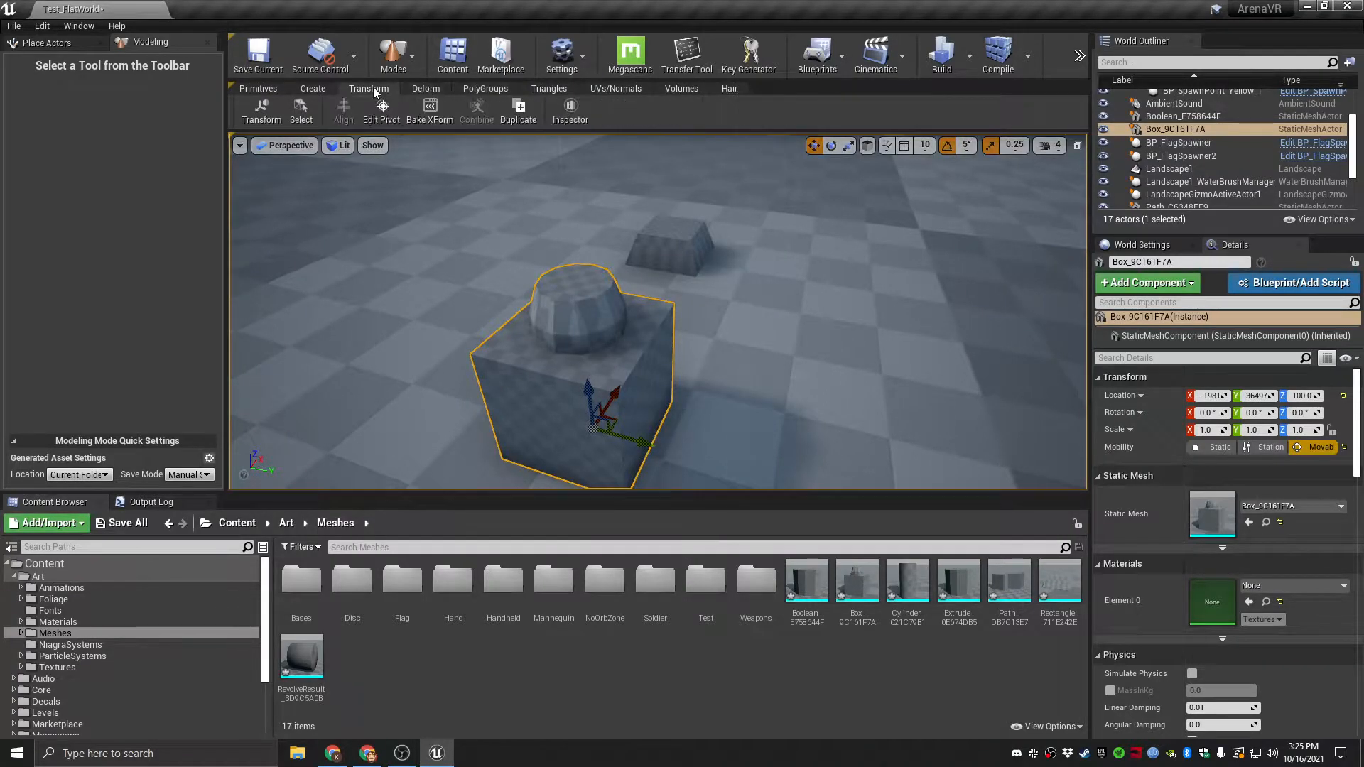
pyautogui.click(420, 88)
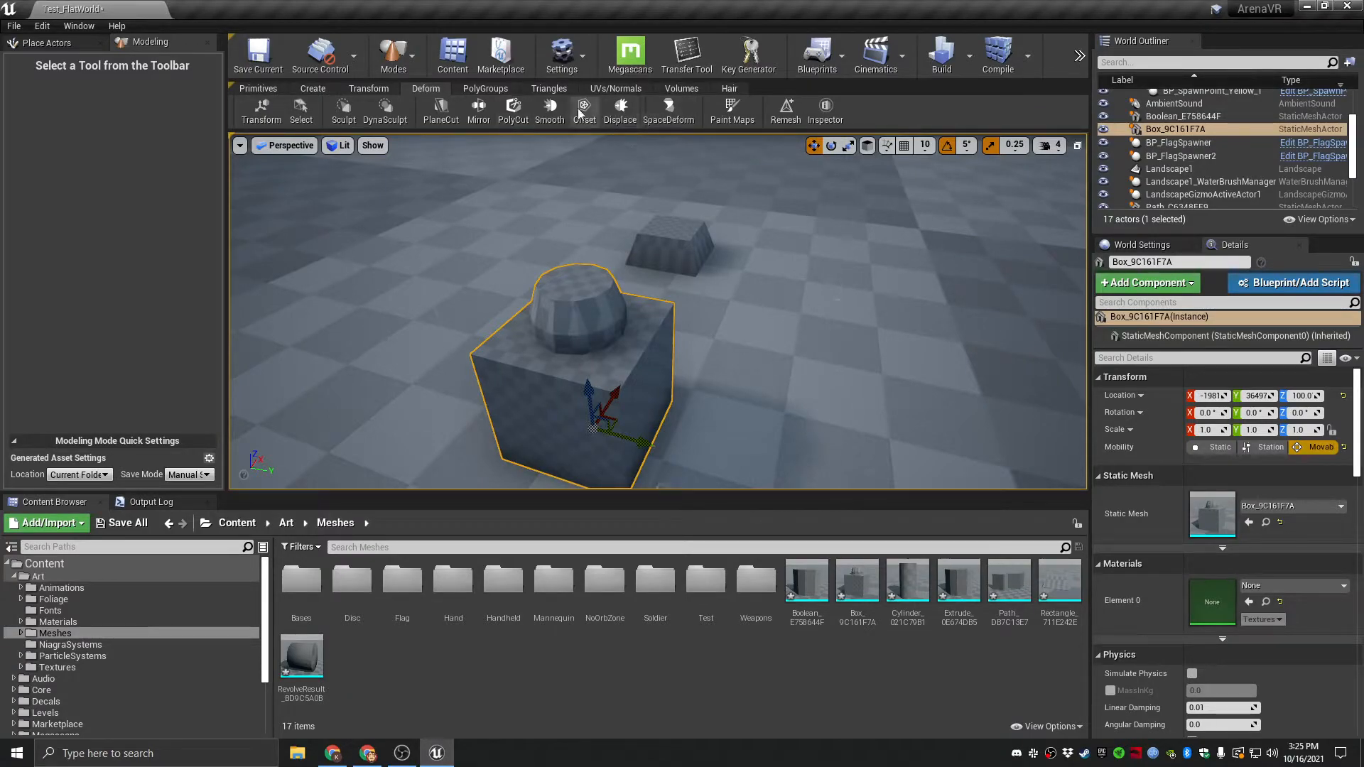
# Select the cut Boolean mesh and start PolyEdit on it.
pyautogui.moveTo(693, 295); pyautogui.dragTo(536, 302, button='right')
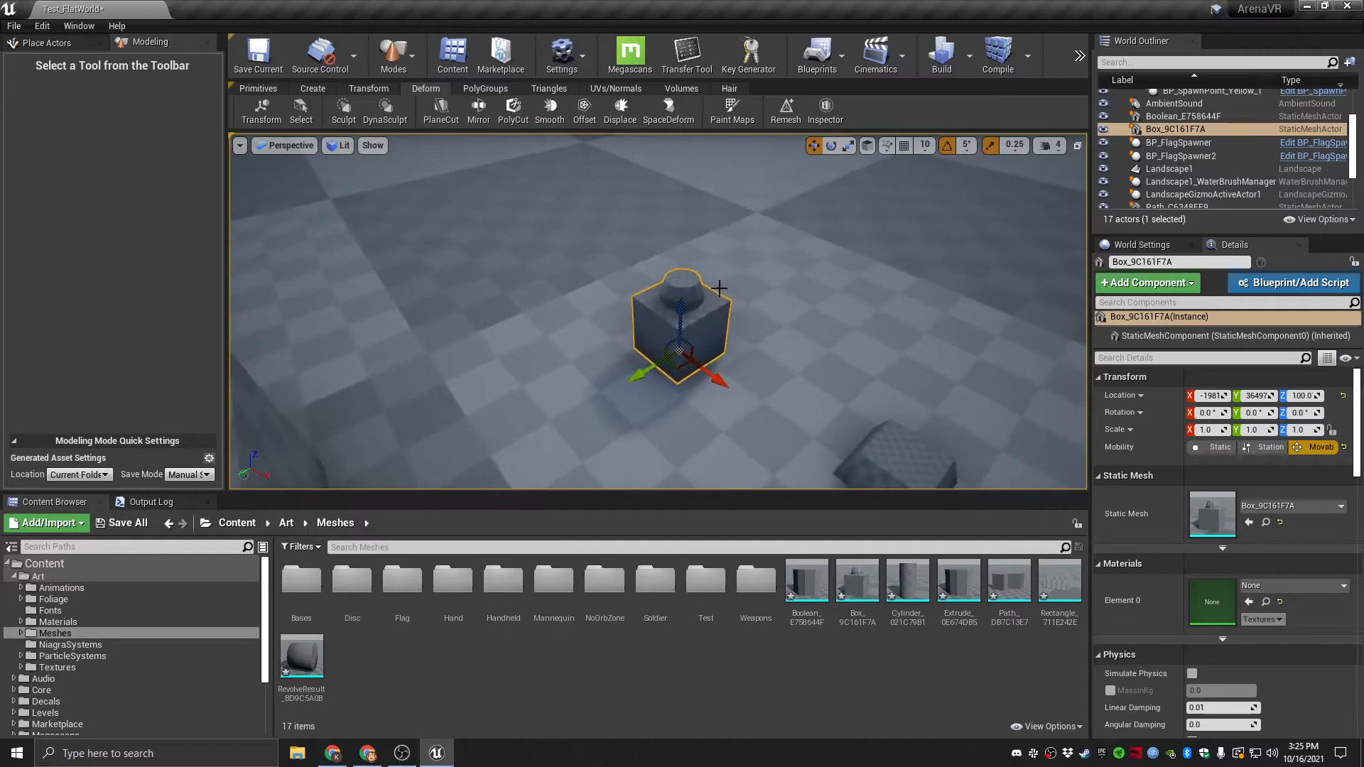
pyautogui.moveTo(665, 307); pyautogui.dragTo(469, 273, button='right')
pyautogui.moveTo(540, 226); pyautogui.dragTo(551, 219, button='right')
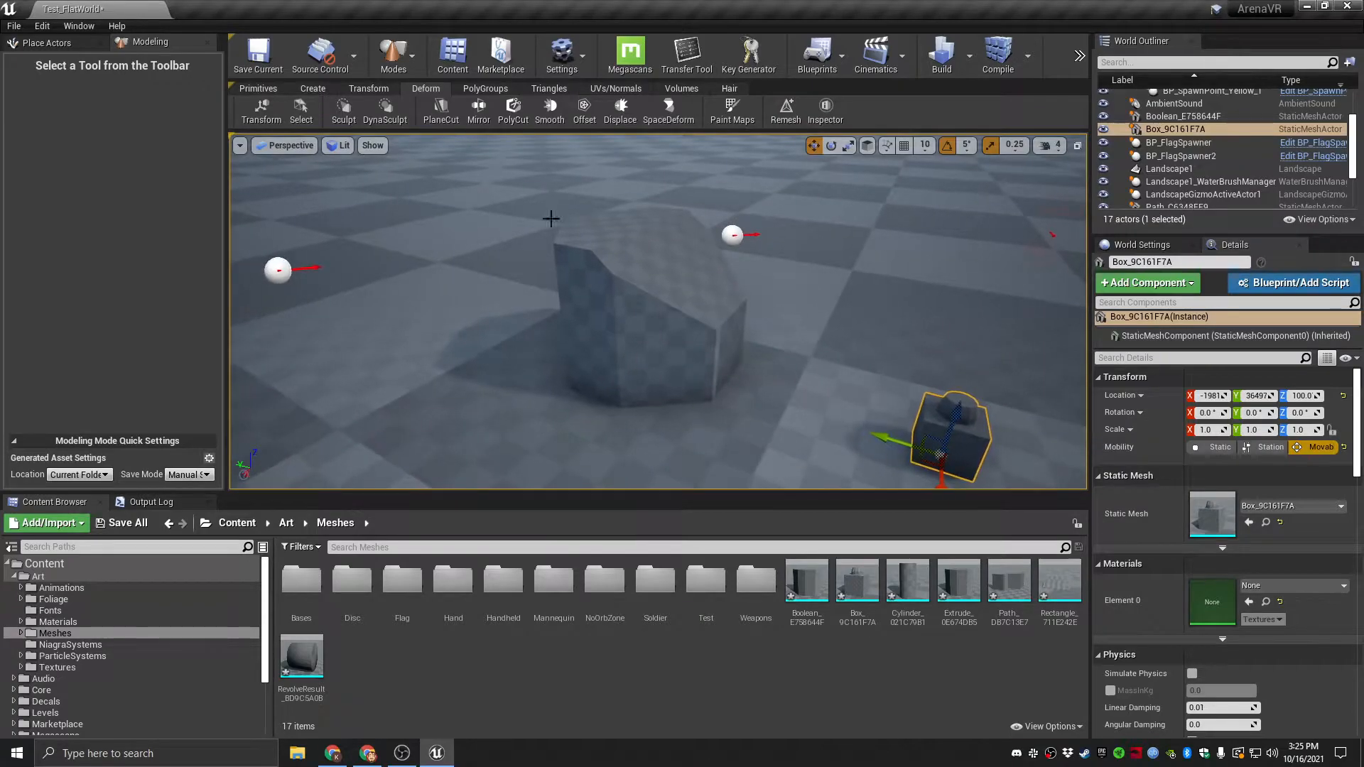
pyautogui.click(496, 89)
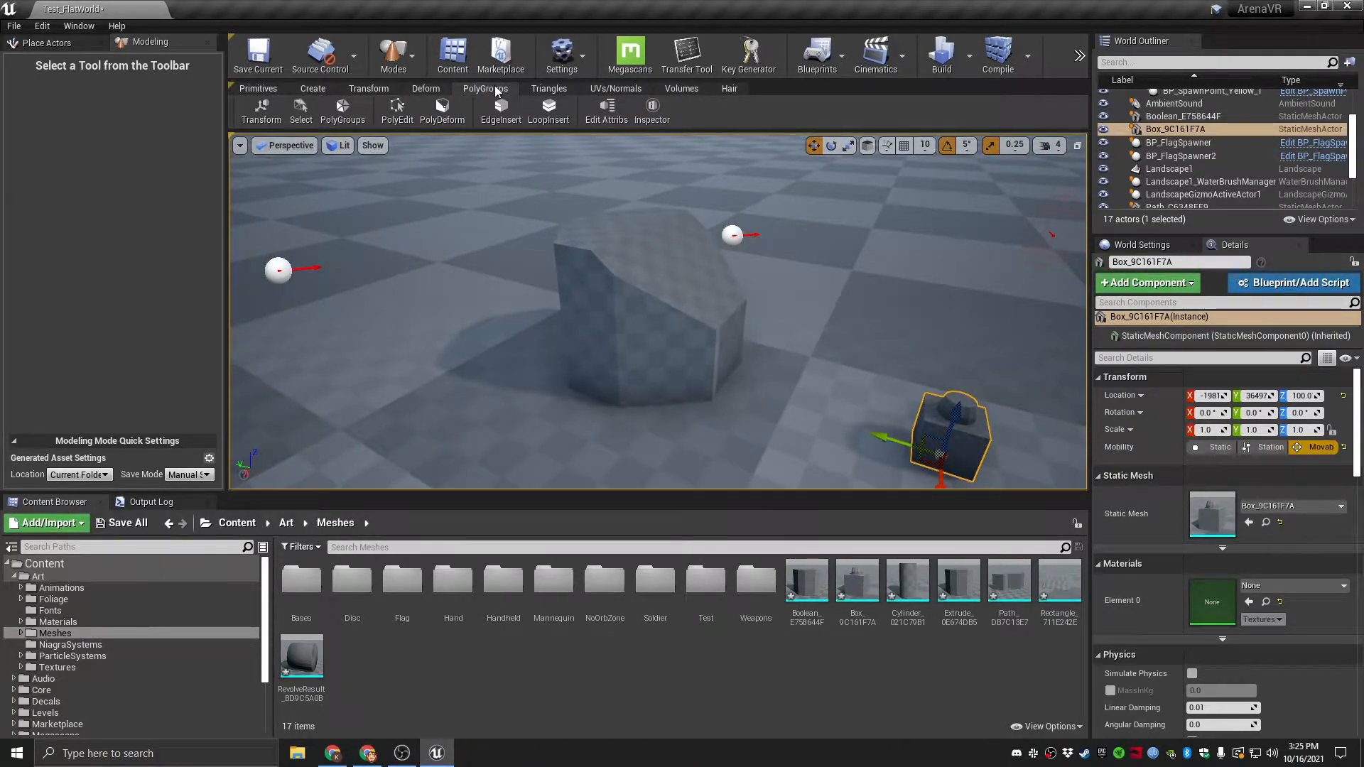
pyautogui.moveTo(750, 292); pyautogui.dragTo(750, 261, button='right')
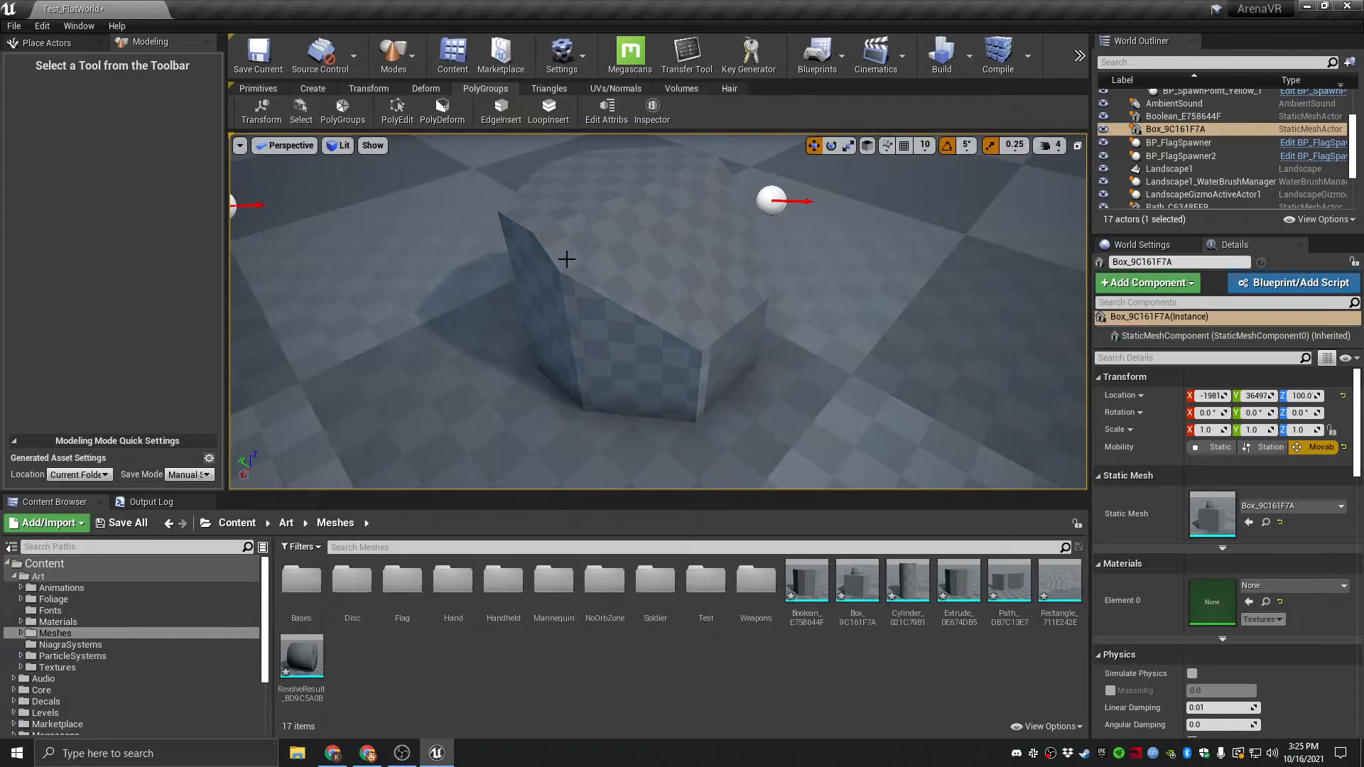
pyautogui.click(397, 110)
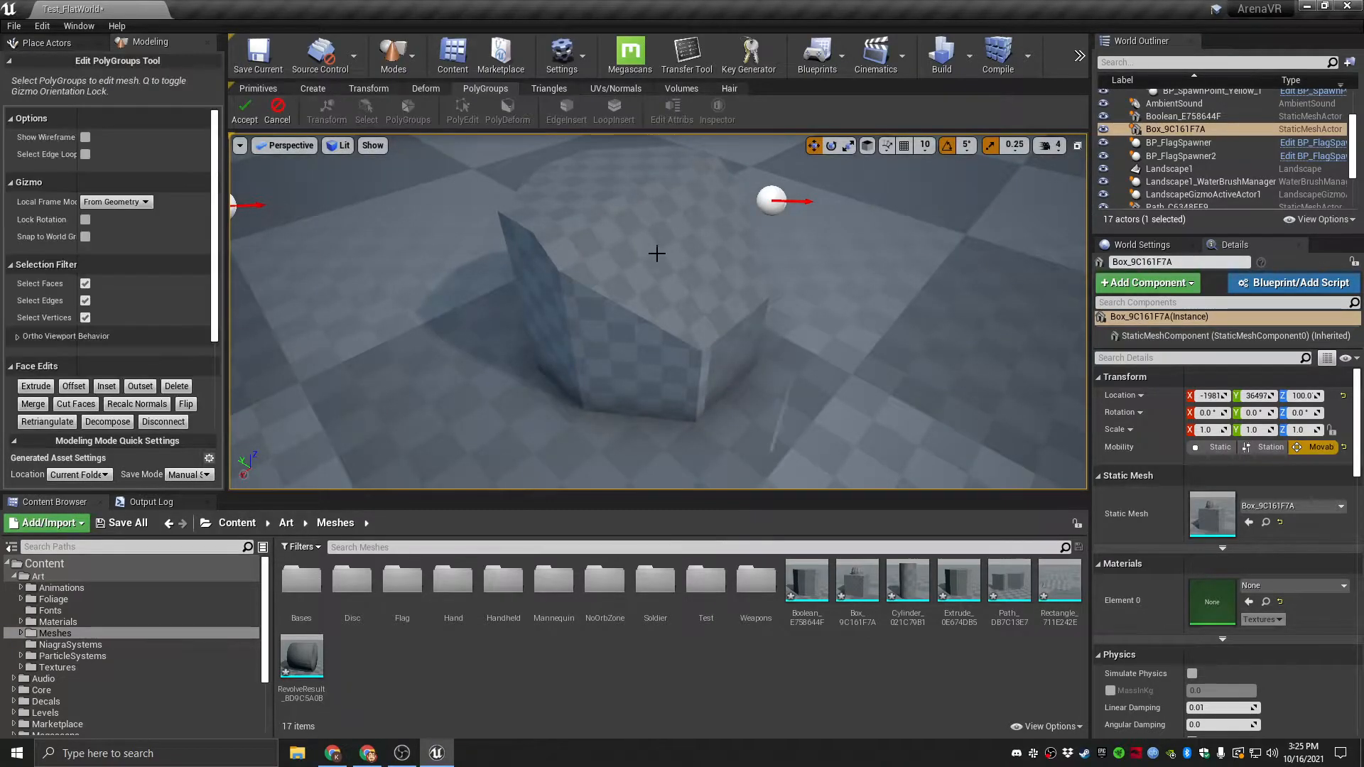
pyautogui.press('Escape')
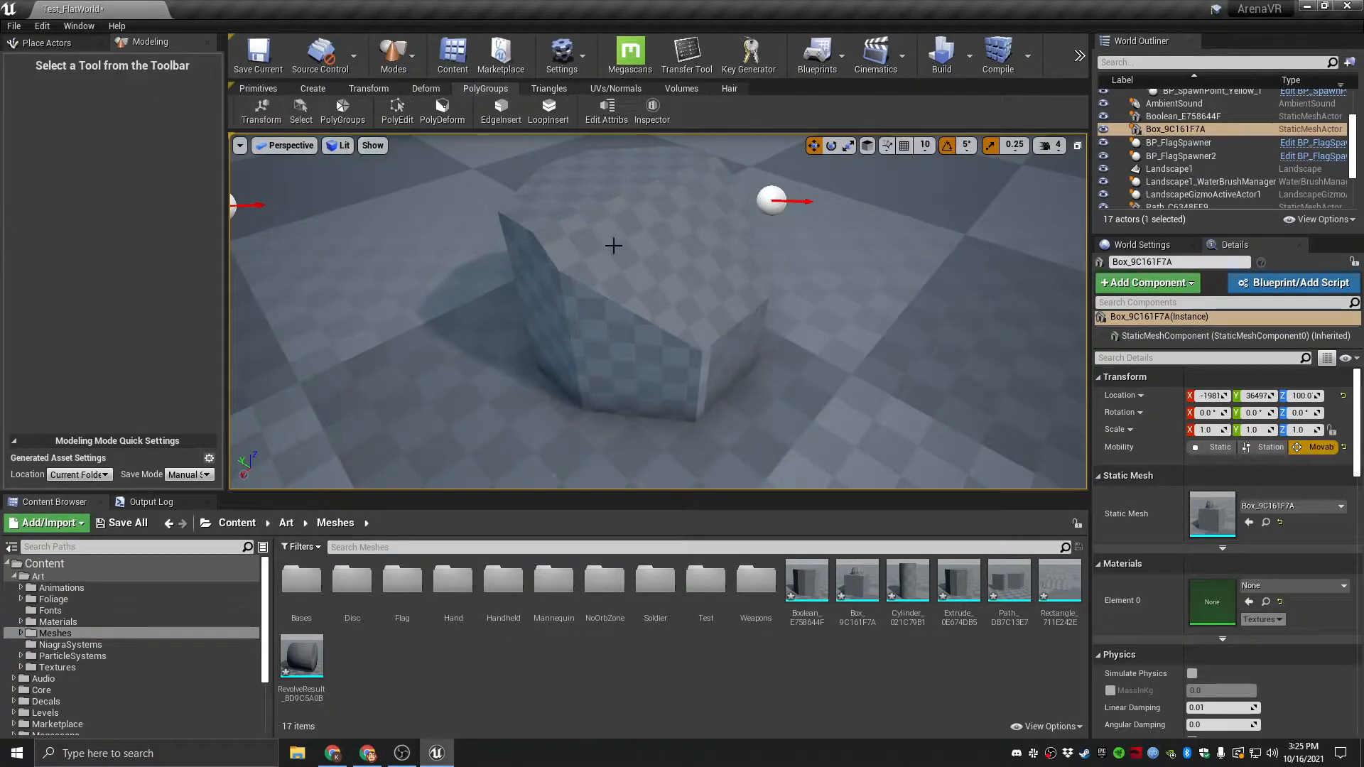
pyautogui.click(655, 256)
pyautogui.click(403, 117)
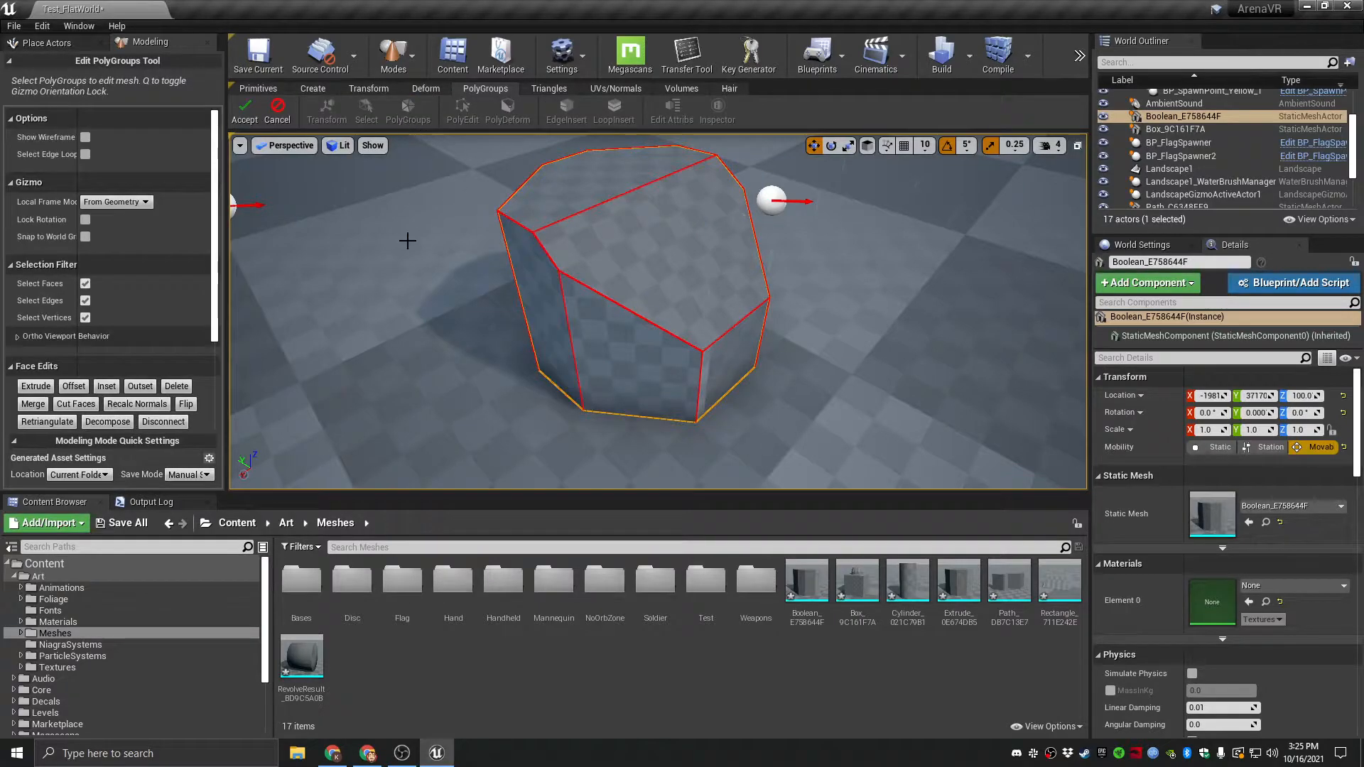
# Show the wireframe on the Boolean mesh, compare its triangles with the polygroup faces, and hide the wireframe again.
pyautogui.click(86, 137)
pyautogui.moveTo(639, 292); pyautogui.dragTo(601, 307, button='right')
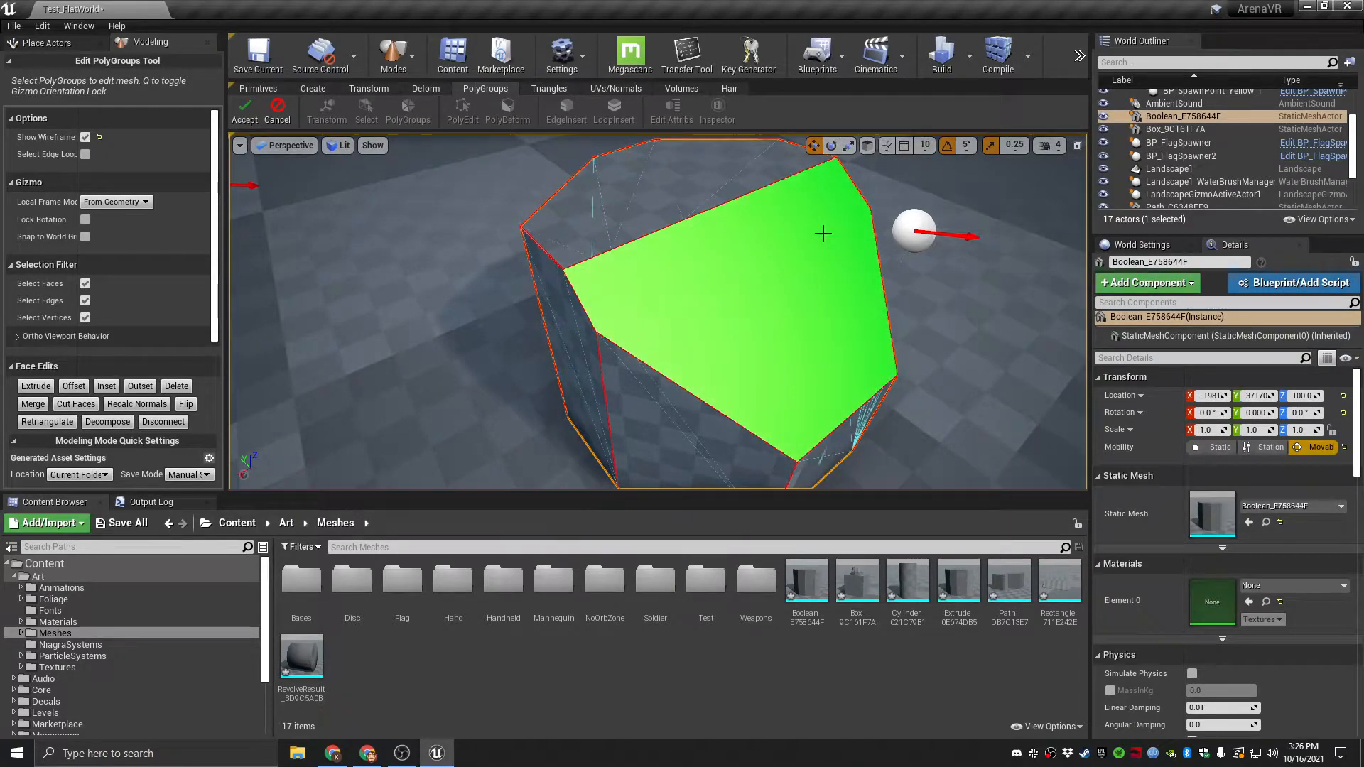
pyautogui.moveTo(679, 343)
pyautogui.mouseDown(button='right')
pyautogui.moveTo(738, 341)
pyautogui.moveTo(575, 334)
pyautogui.moveTo(661, 333)
pyautogui.mouseUp(button='right')
pyautogui.press('s')
pyautogui.press('d')
pyautogui.press('a')
pyautogui.press('d')
pyautogui.press('a')
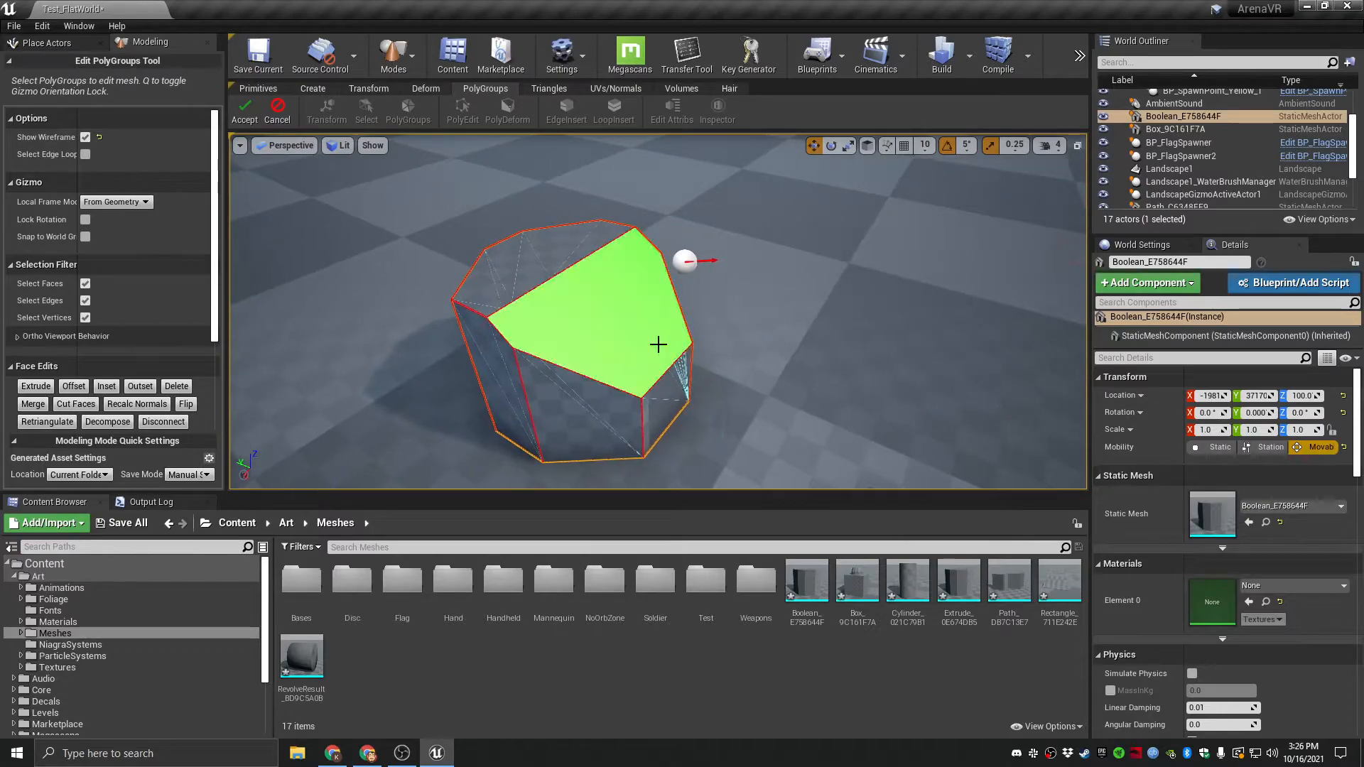
pyautogui.click(85, 138)
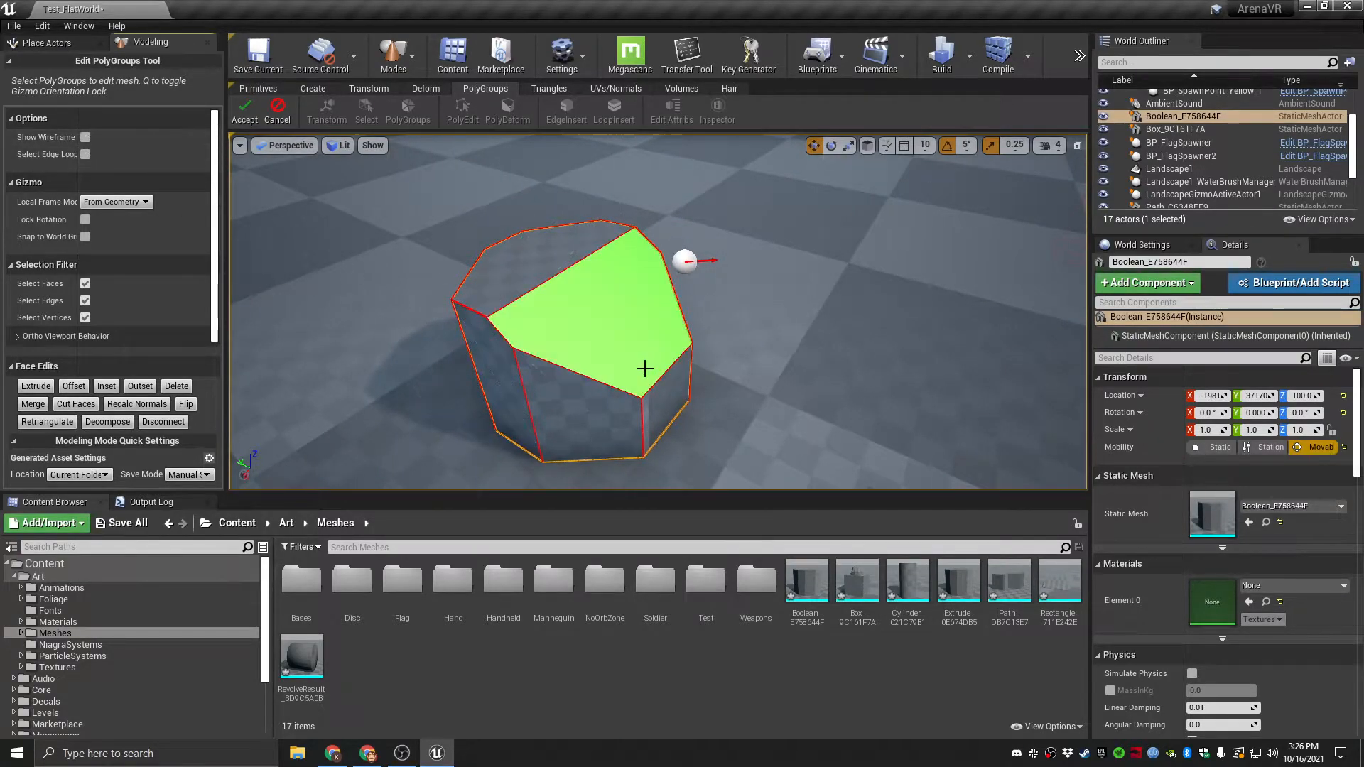
# Select the Boolean mesh's flat top face and raise it slightly.
pyautogui.click(529, 260)
pyautogui.moveTo(585, 302)
pyautogui.mouseDown(button='right')
pyautogui.moveTo(526, 299)
pyautogui.moveTo(583, 245)
pyautogui.moveTo(543, 248)
pyautogui.moveTo(593, 324)
pyautogui.mouseUp(button='right')
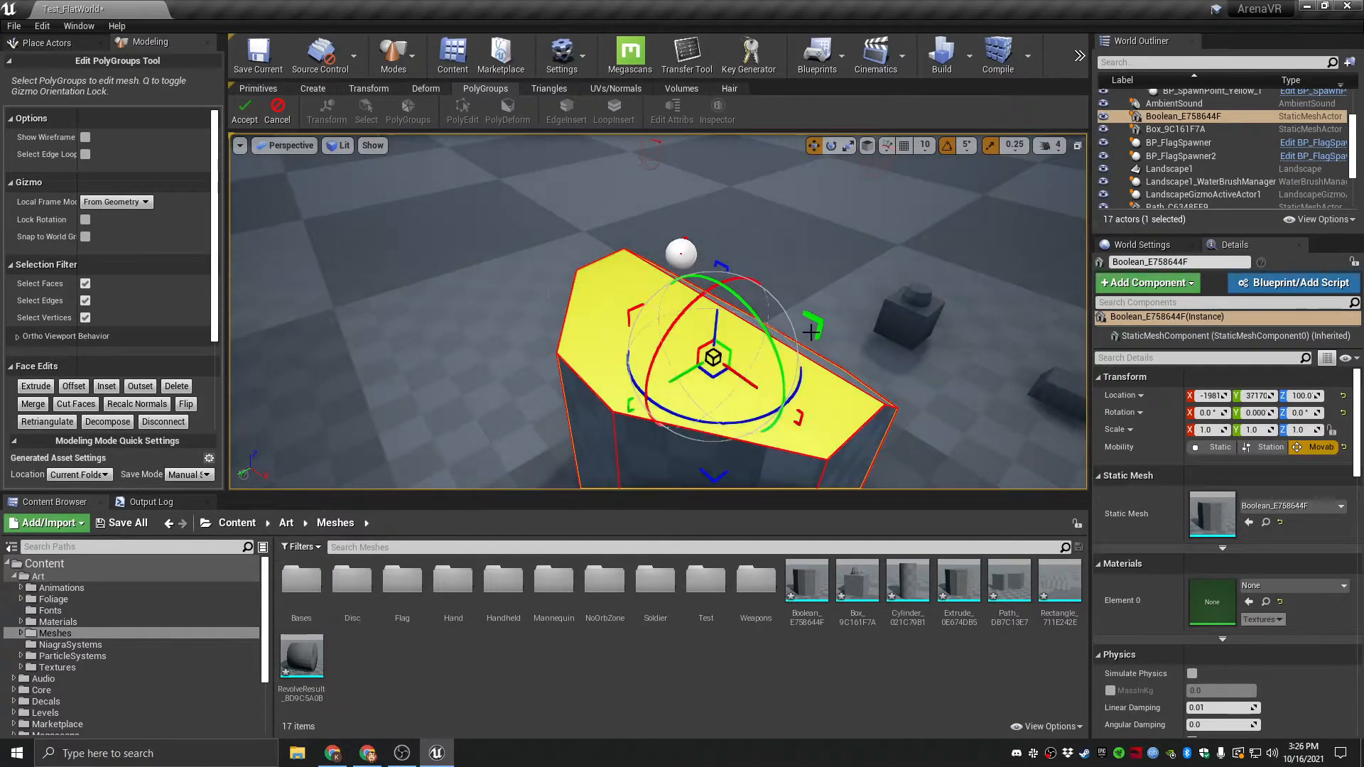
pyautogui.moveTo(821, 352); pyautogui.dragTo(746, 337, button='right')
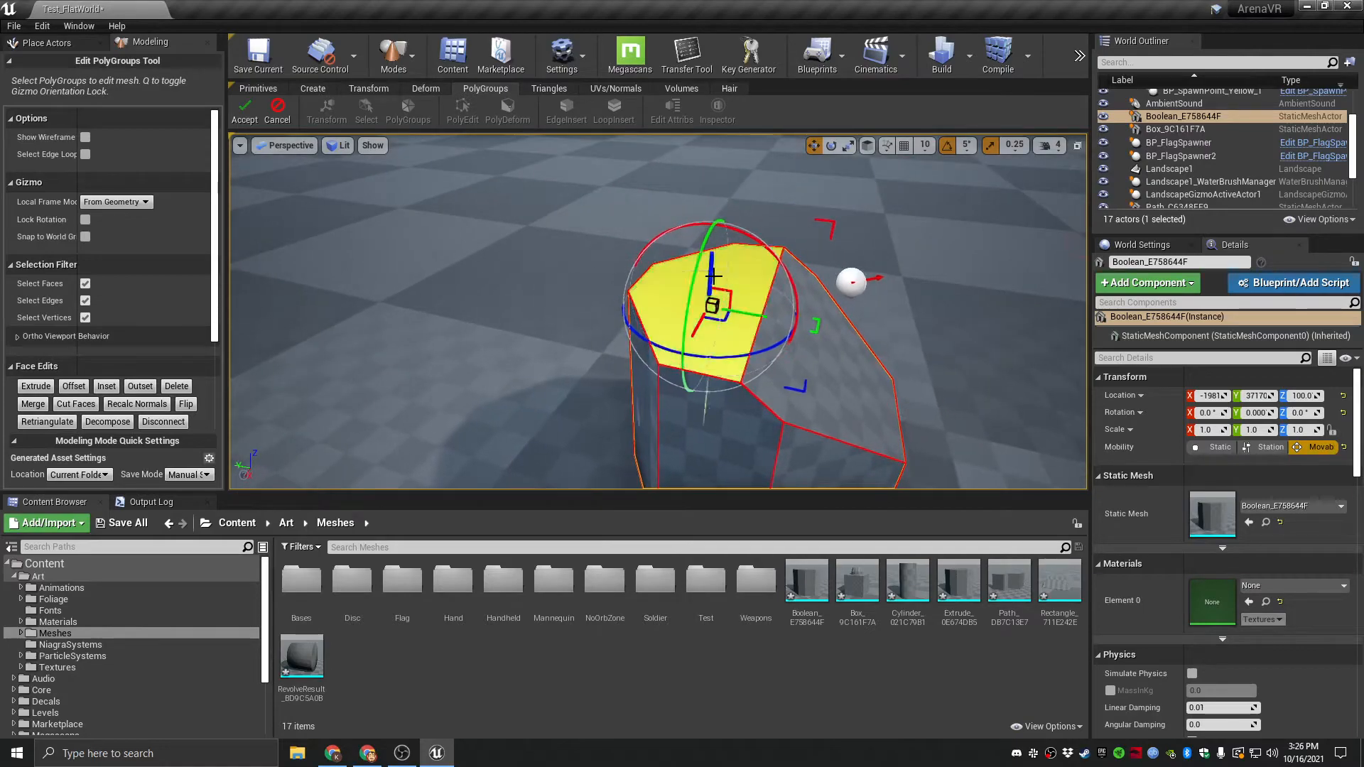
pyautogui.moveTo(712, 274)
pyautogui.mouseDown()
pyautogui.moveTo(705, 241)
pyautogui.moveTo(706, 255)
pyautogui.mouseUp()
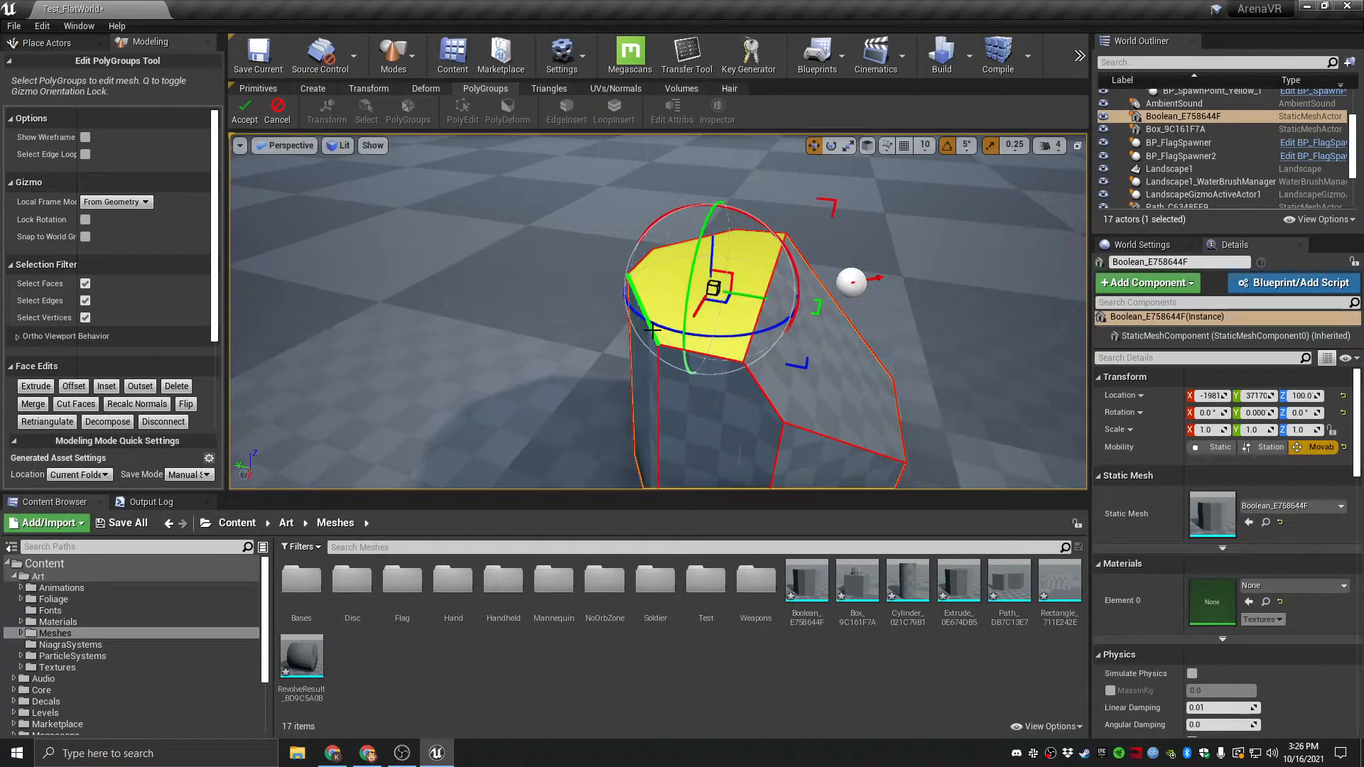
# Pull the top face's outer edge slightly outward and accept the PolyEdit changes on the Boolean mesh.
pyautogui.moveTo(590, 311); pyautogui.dragTo(569, 313)
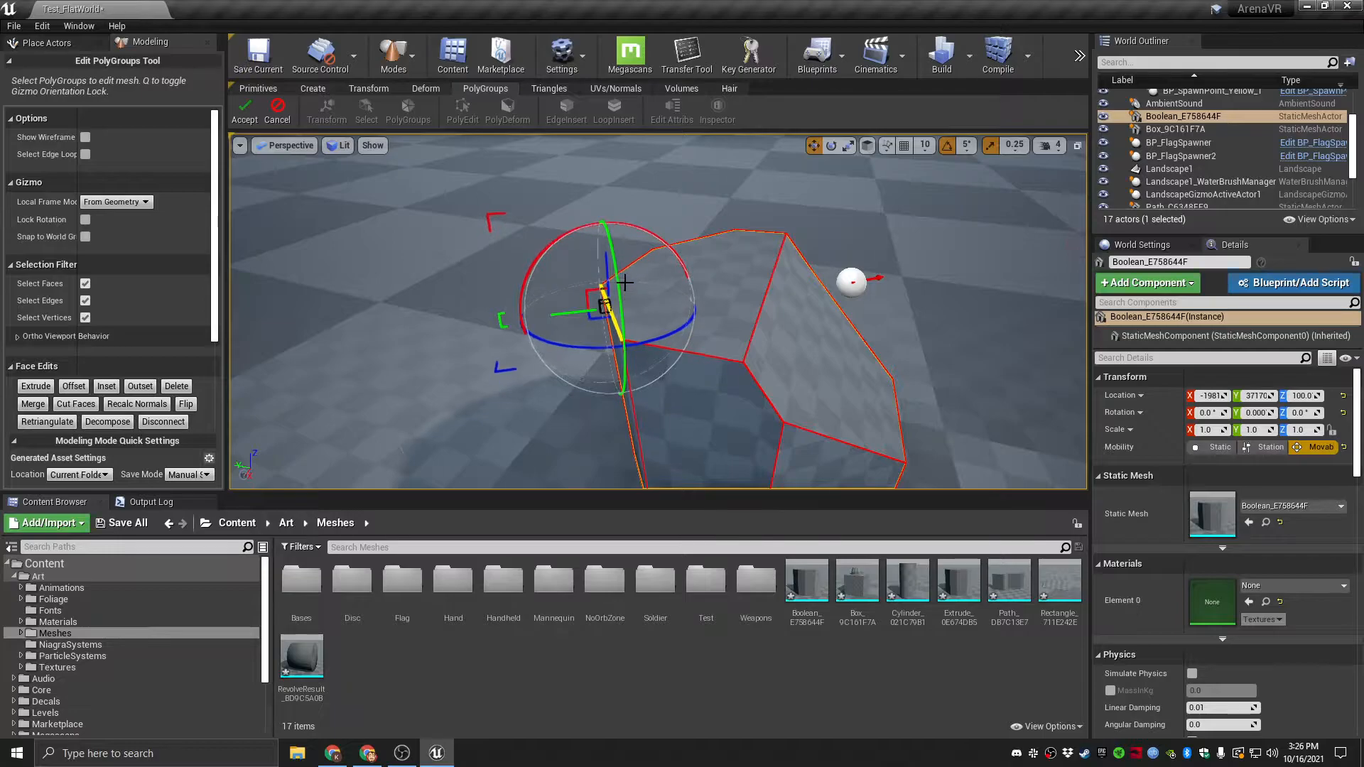
pyautogui.moveTo(622, 251)
pyautogui.mouseDown(button='right')
pyautogui.moveTo(664, 262)
pyautogui.moveTo(654, 256)
pyautogui.moveTo(685, 248)
pyautogui.moveTo(611, 259)
pyautogui.mouseUp(button='right')
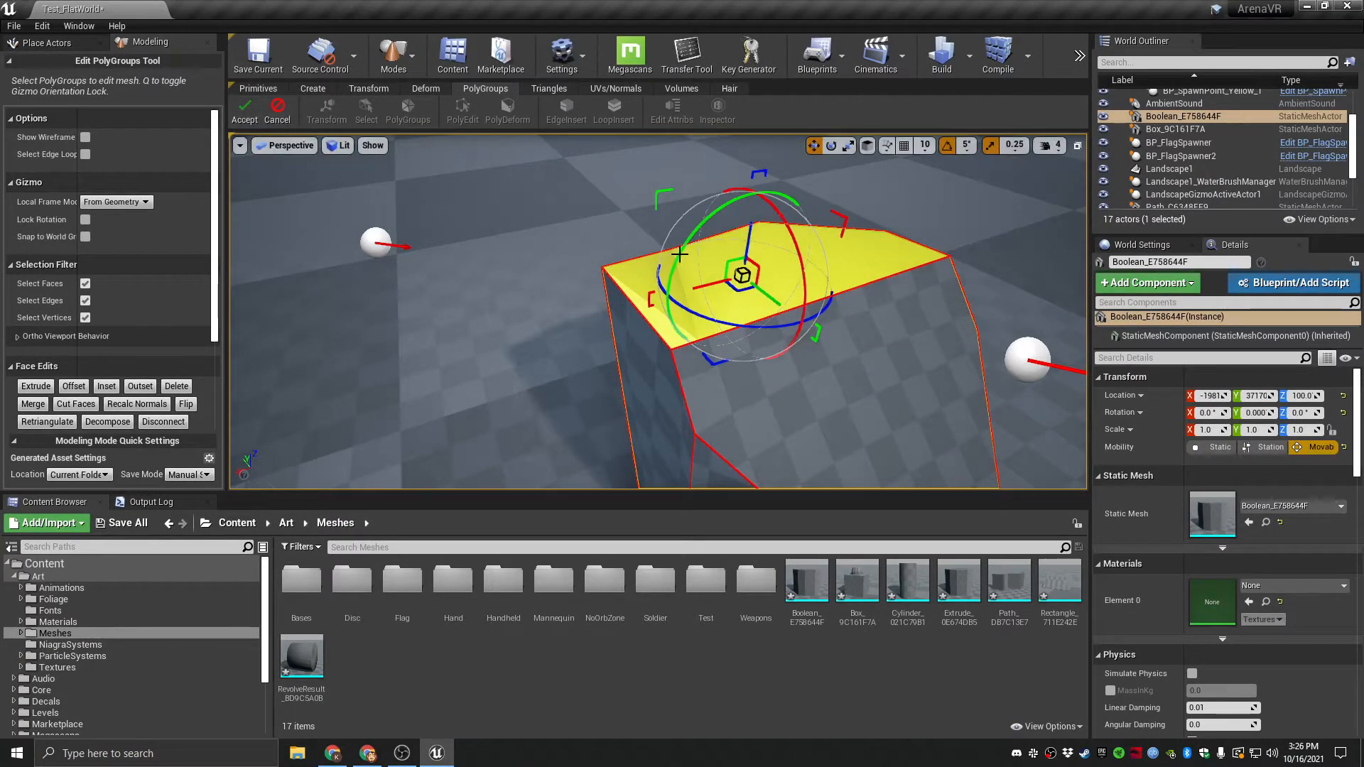
pyautogui.moveTo(899, 255); pyautogui.dragTo(702, 292, button='right')
pyautogui.moveTo(756, 237); pyautogui.dragTo(756, 236, button='right')
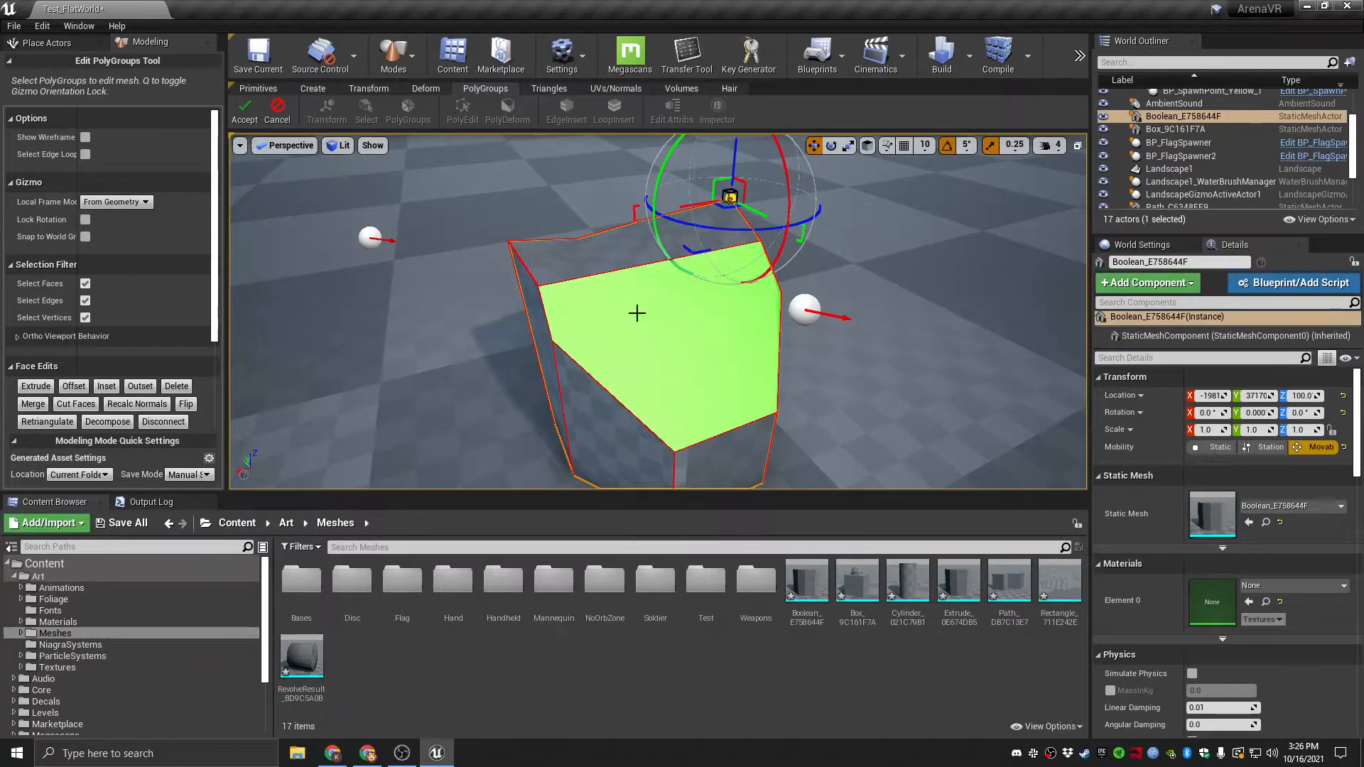
pyautogui.moveTo(709, 328); pyautogui.dragTo(801, 323, button='right')
pyautogui.click(251, 116)
# Start PolyEdit on the knobbed box and extrude one of its side faces outward.
pyautogui.moveTo(663, 335); pyautogui.dragTo(694, 295, button='right')
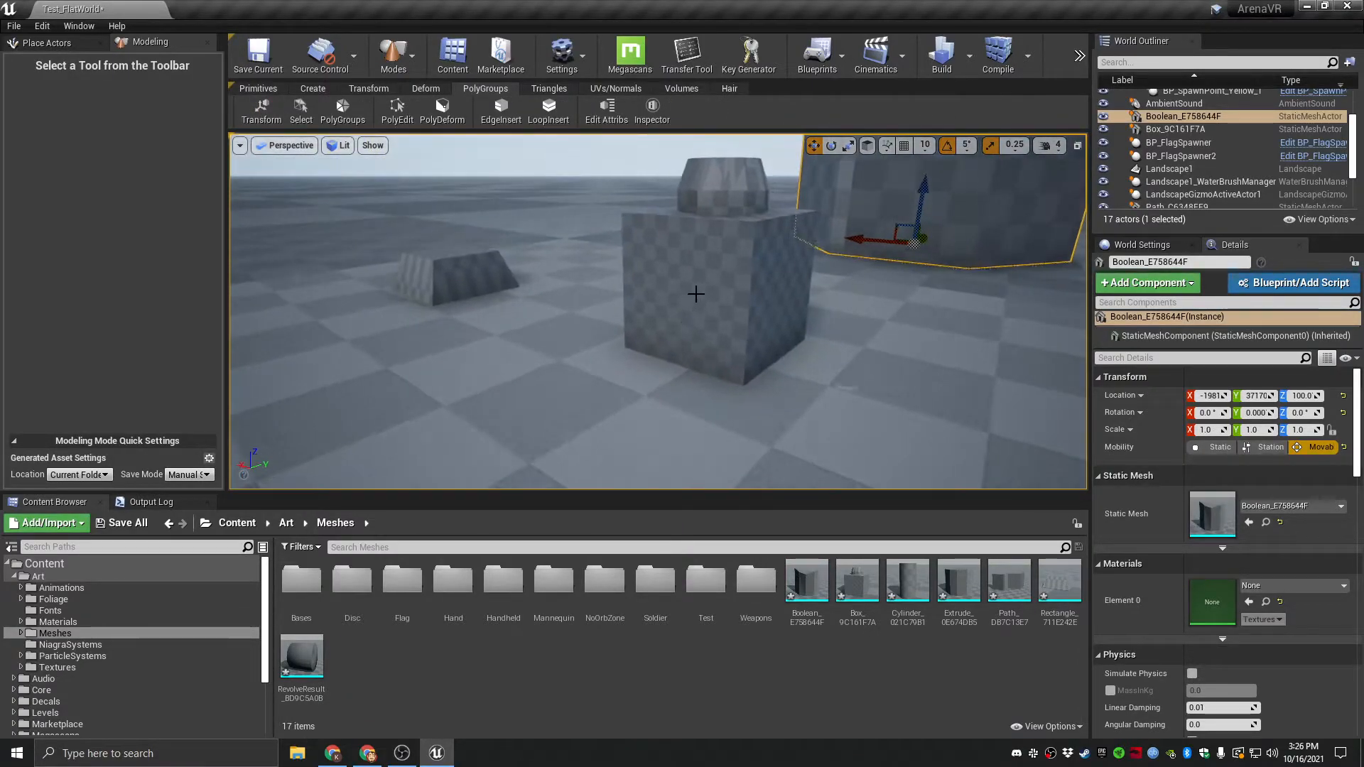
pyautogui.click(695, 291)
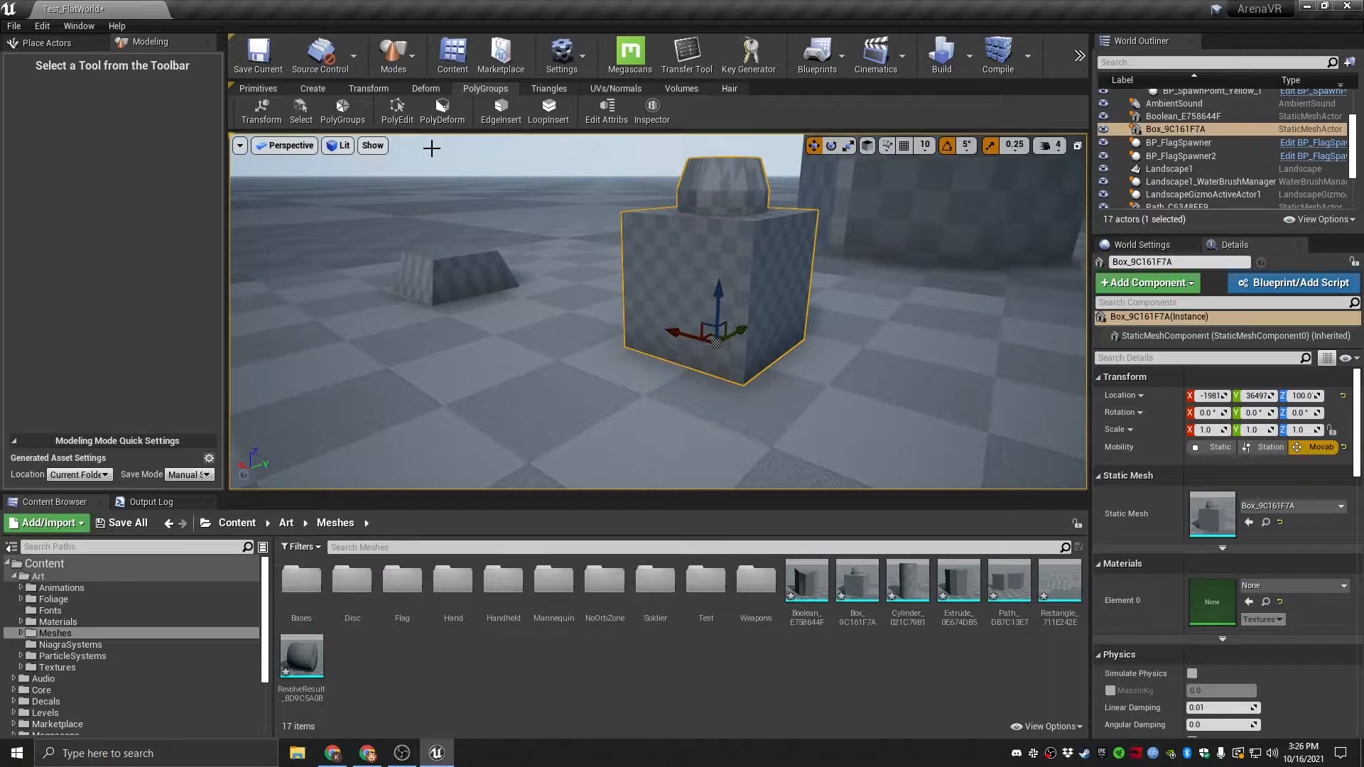
pyautogui.click(409, 113)
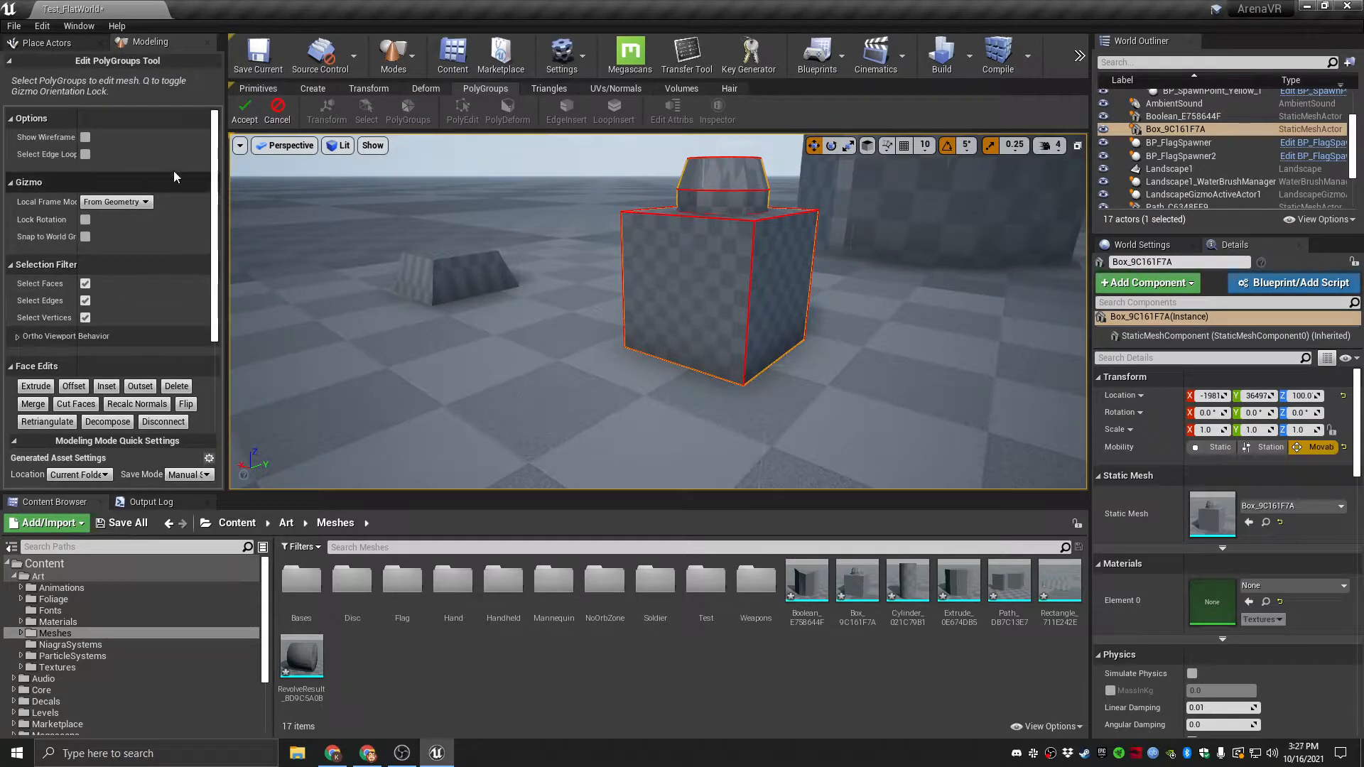
pyautogui.moveTo(213, 251); pyautogui.dragTo(217, 343)
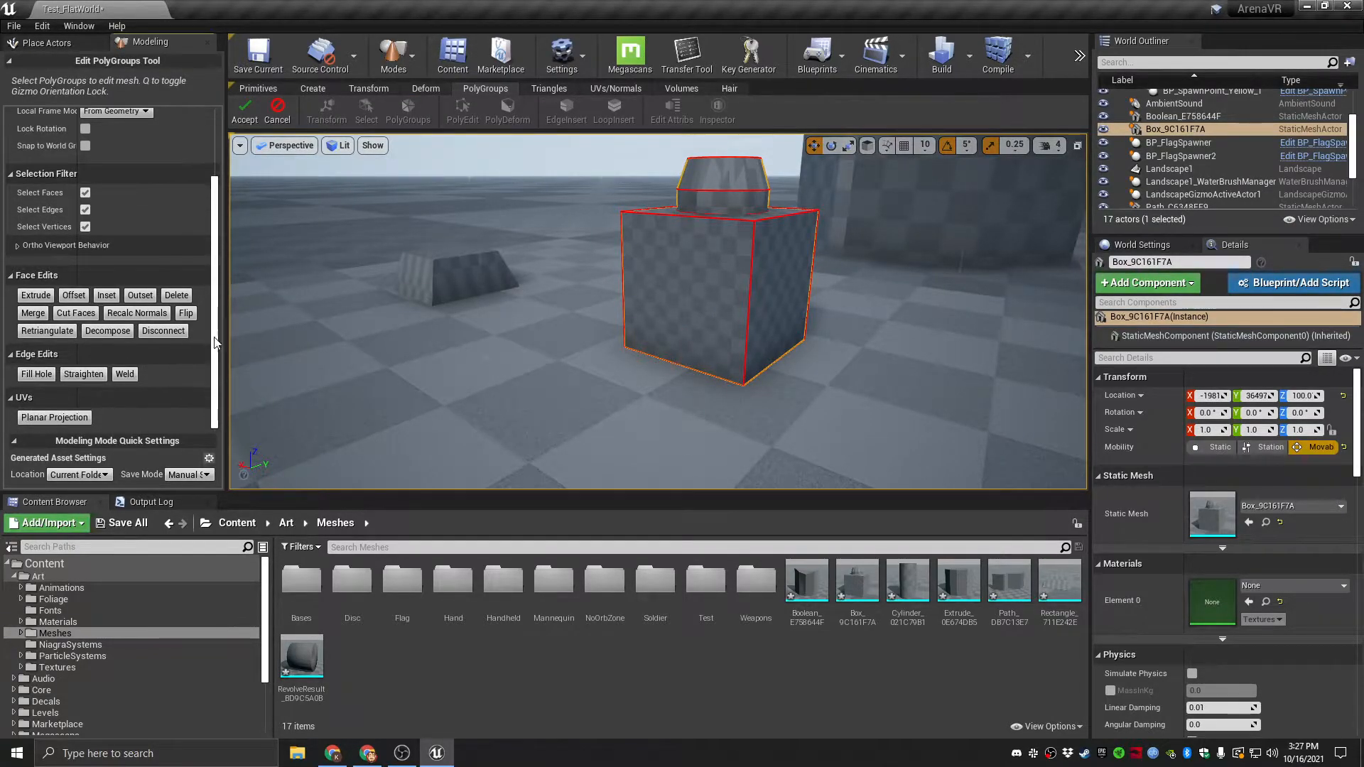
pyautogui.click(683, 298)
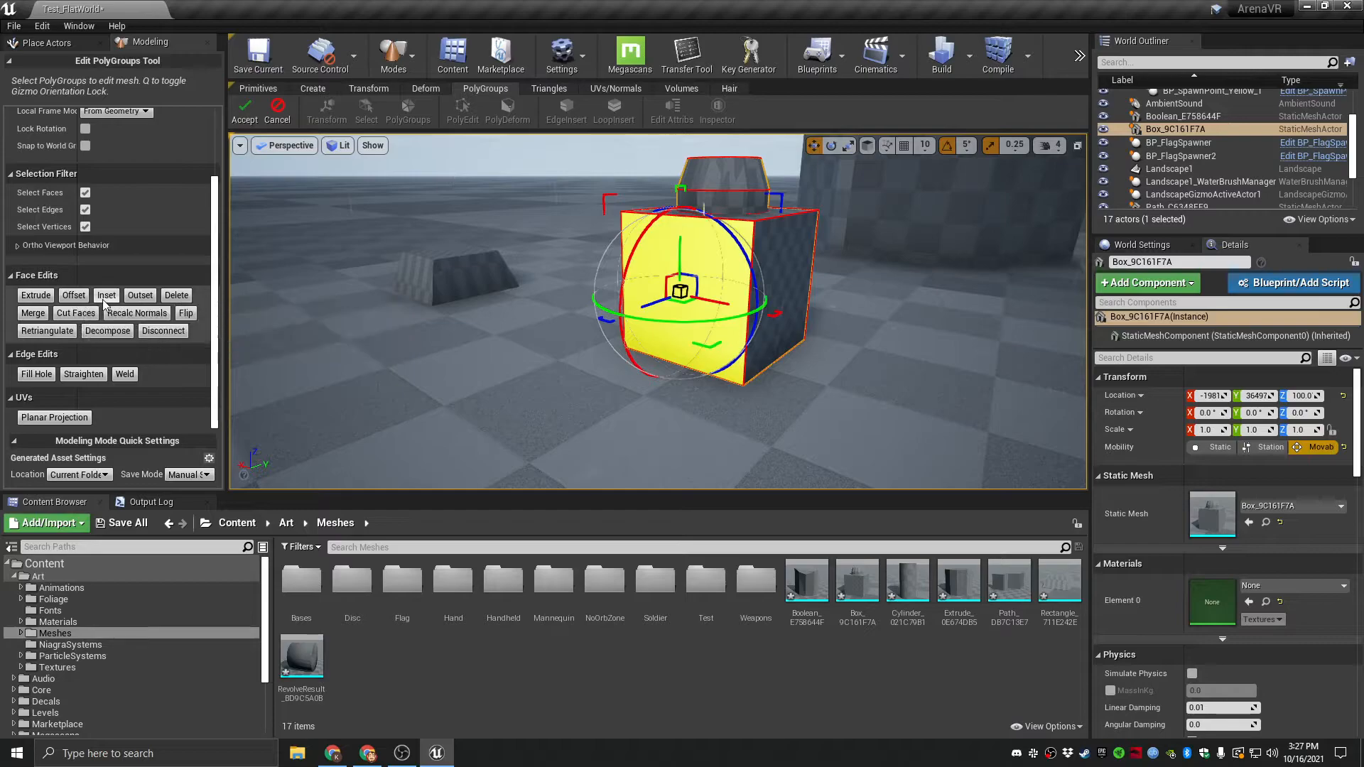
pyautogui.click(36, 295)
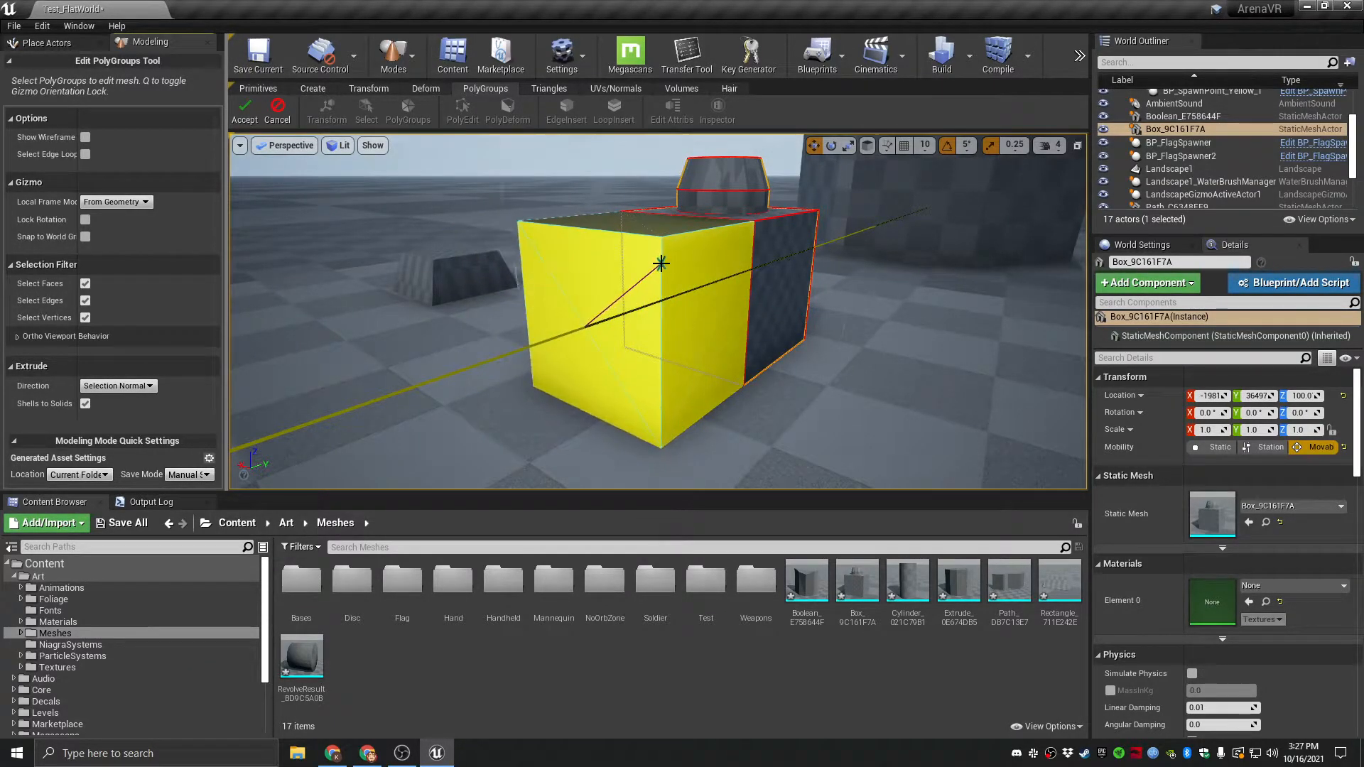
pyautogui.click(661, 263)
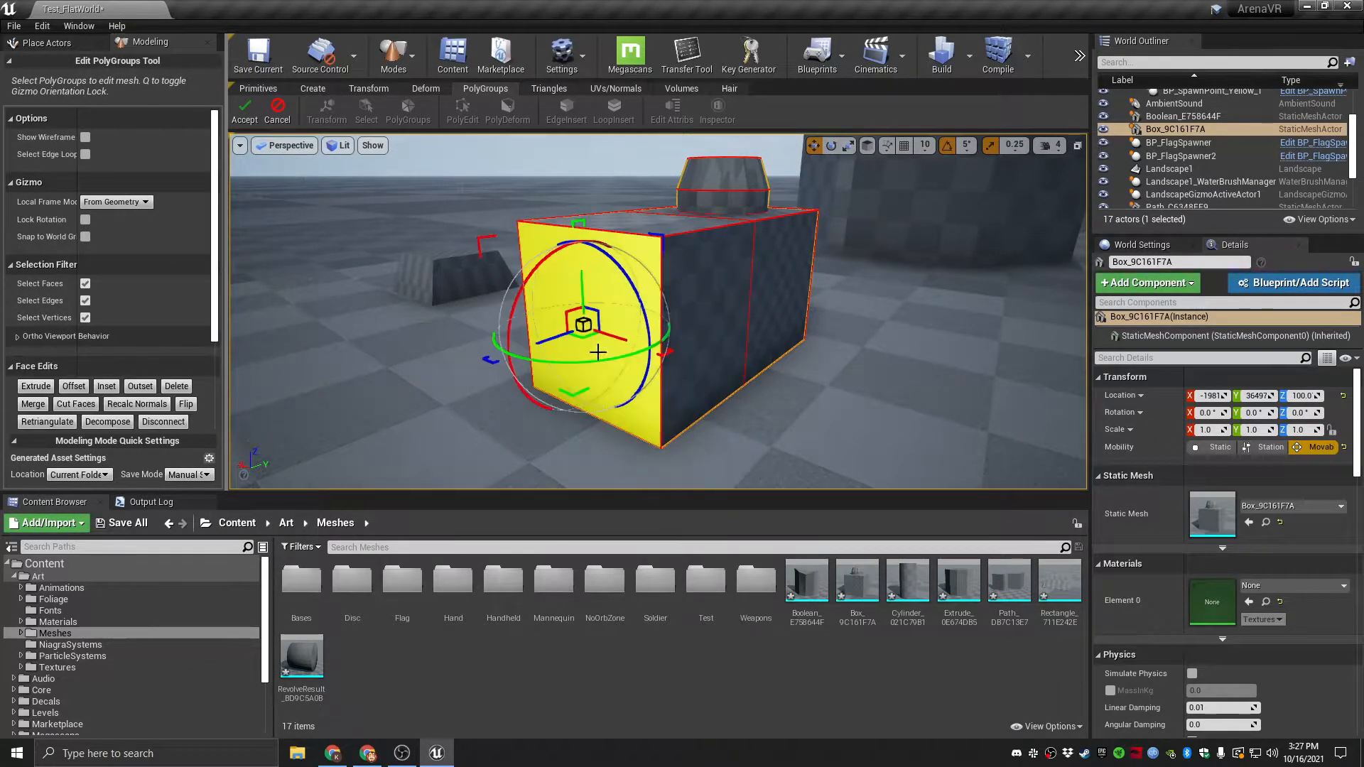
# Inset the extruded end face and pull the inner face slightly outward to form a taper.
pyautogui.click(107, 387)
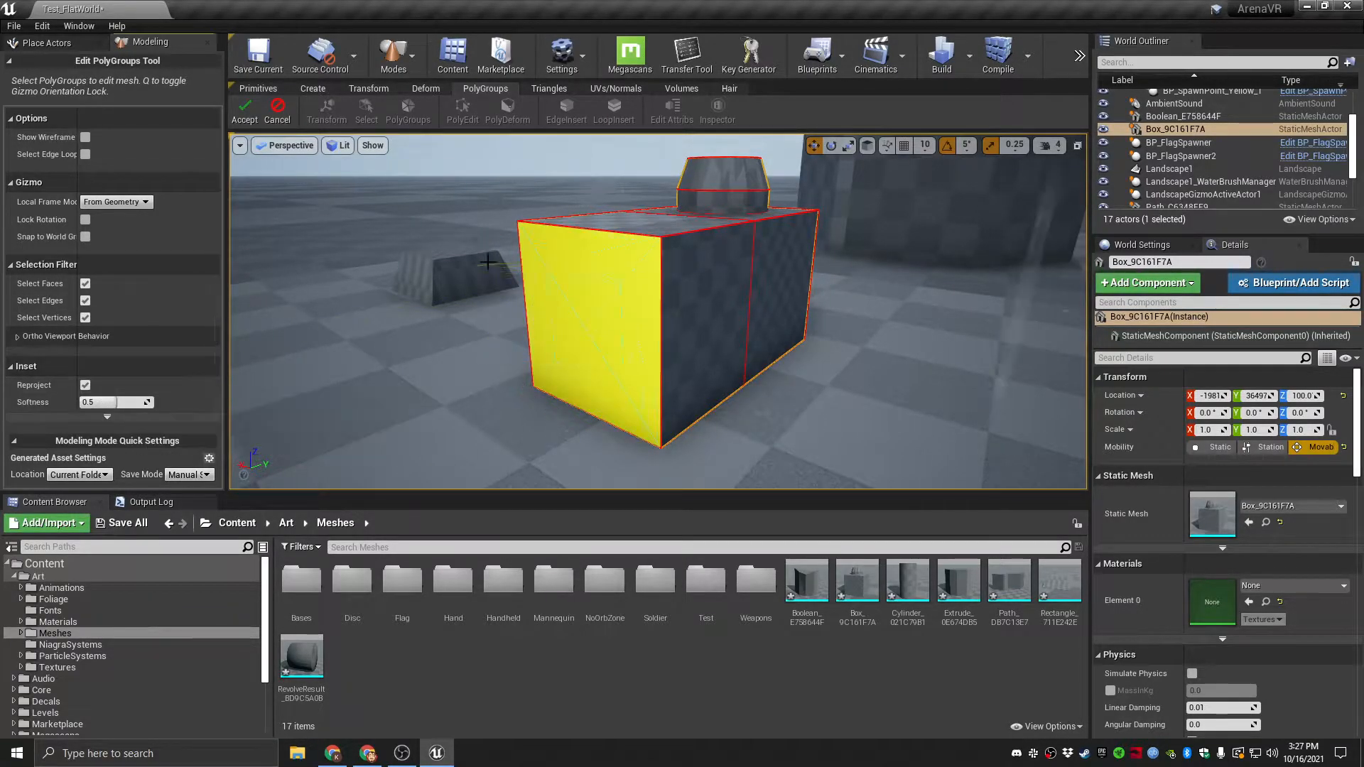
pyautogui.click(540, 244)
pyautogui.press('a')
pyautogui.moveTo(463, 369); pyautogui.dragTo(558, 363, button='right')
pyautogui.press('s')
pyautogui.press('d')
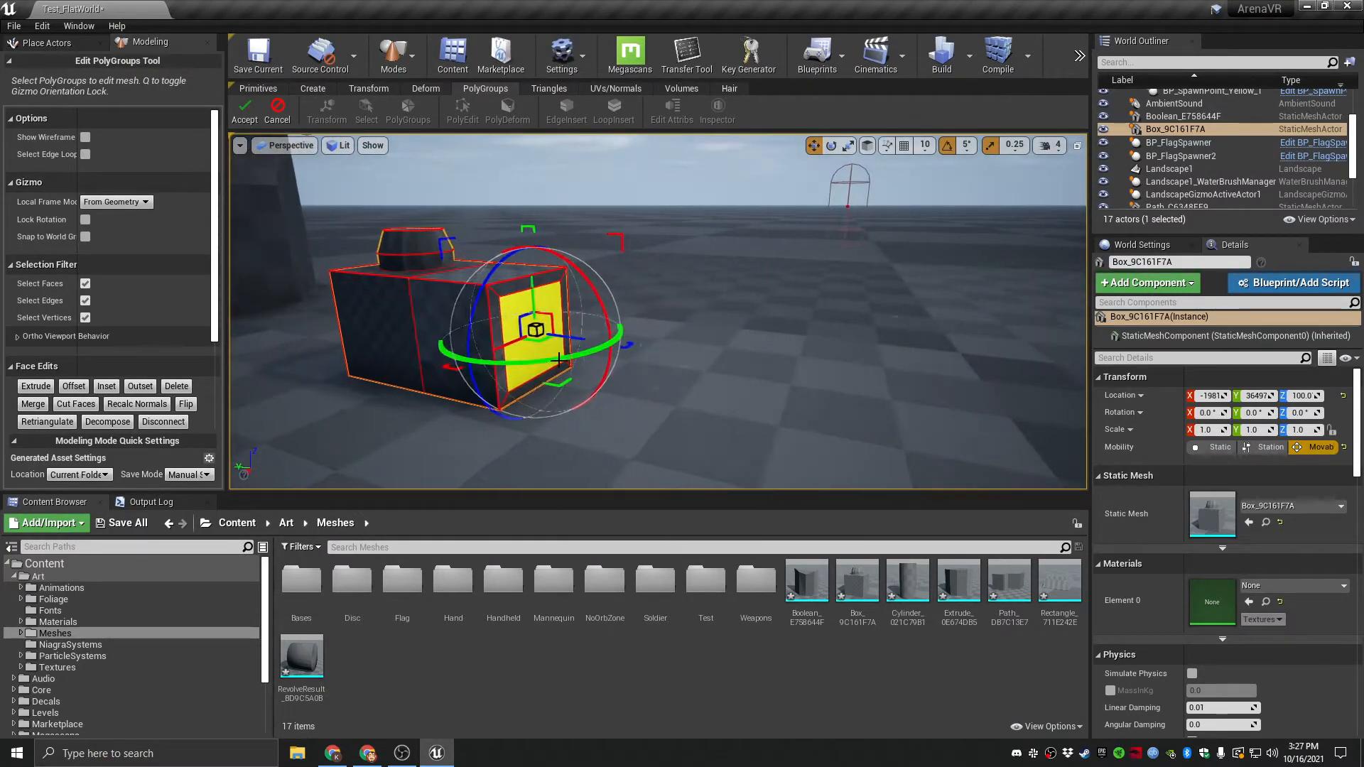
pyautogui.moveTo(556, 361); pyautogui.dragTo(547, 411)
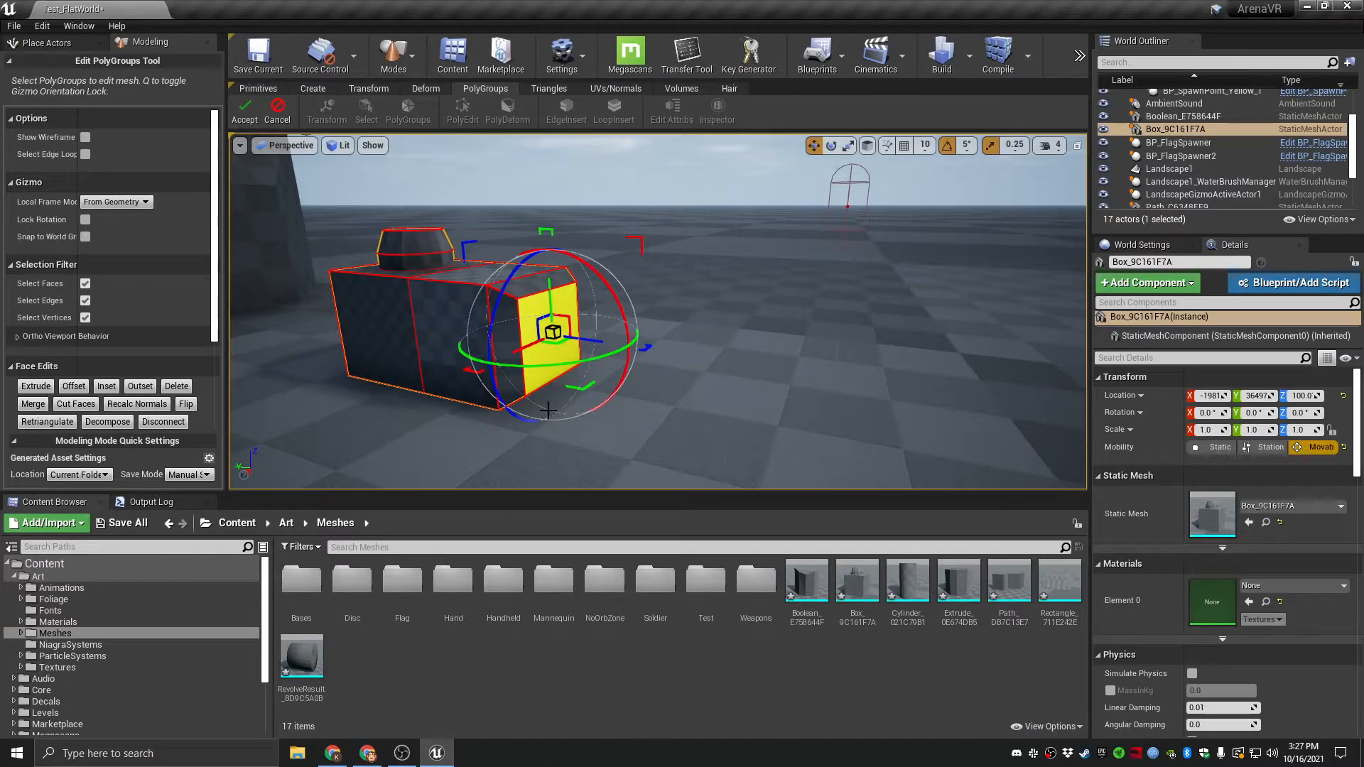
# Extrude the inset inner face outward into a narrower block.
pyautogui.click(29, 389)
pyautogui.click(574, 365)
pyautogui.moveTo(574, 365)
pyautogui.mouseDown(button='right')
pyautogui.moveTo(584, 383)
pyautogui.moveTo(561, 394)
pyautogui.moveTo(566, 369)
pyautogui.mouseUp(button='right')
pyautogui.press('a')
pyautogui.press('s')
pyautogui.press('w')
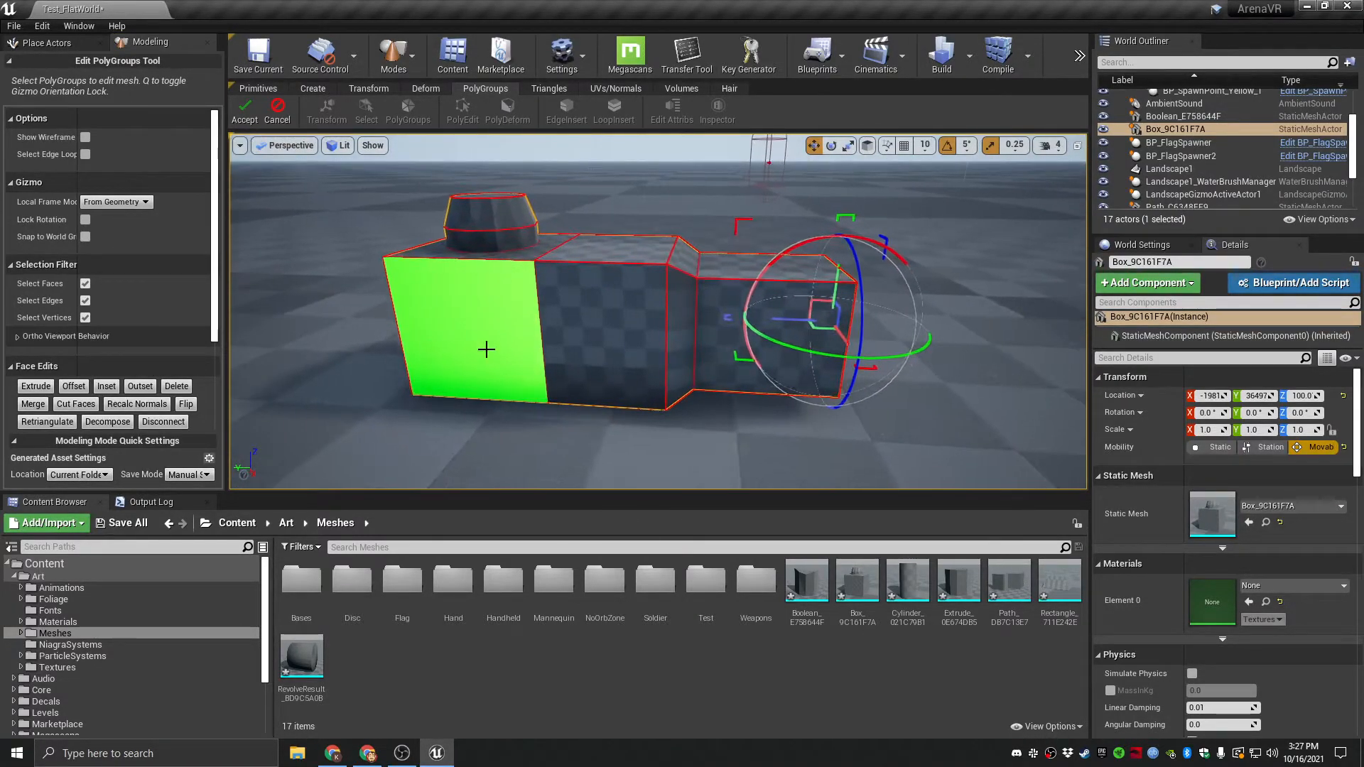
# Tilt the narrow block's end face by rotating it about one axis.
pyautogui.press('d')
pyautogui.moveTo(821, 360); pyautogui.dragTo(728, 369, button='right')
pyautogui.press('s')
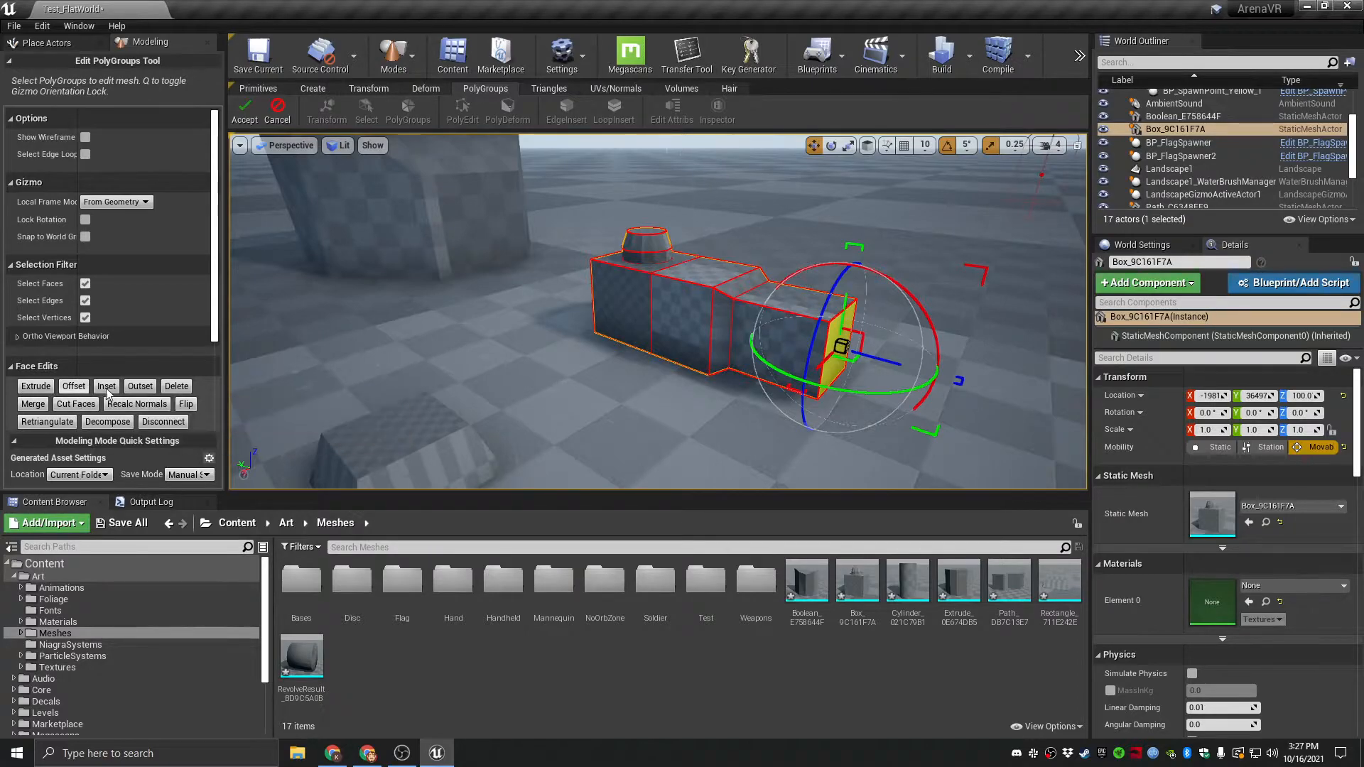
pyautogui.press('d')
pyautogui.moveTo(762, 376)
pyautogui.mouseDown(button='right')
pyautogui.moveTo(710, 373)
pyautogui.moveTo(762, 376)
pyautogui.mouseUp(button='right')
pyautogui.press('w')
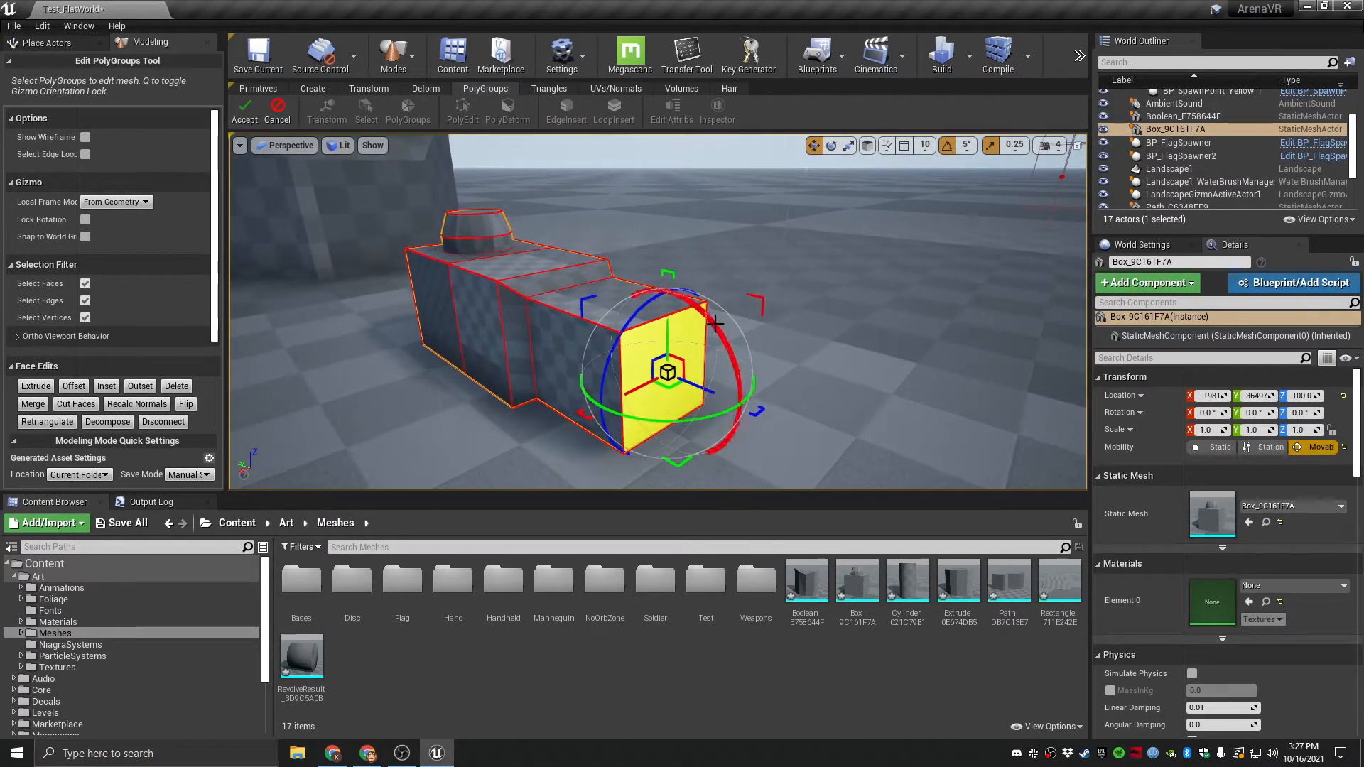
pyautogui.moveTo(714, 324); pyautogui.dragTo(725, 383)
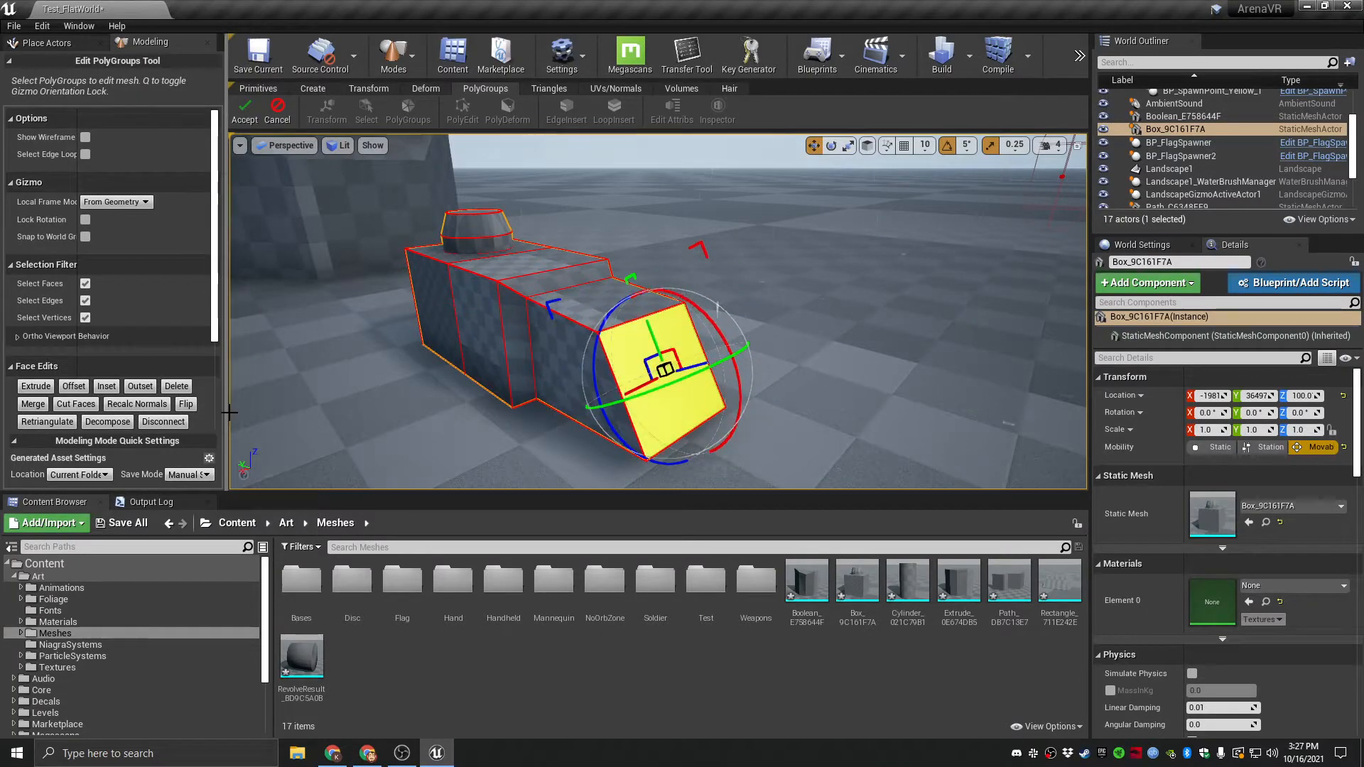
# Try extruding the tilted end face and cancel the PolyEdit session on the box.
pyautogui.click(83, 392)
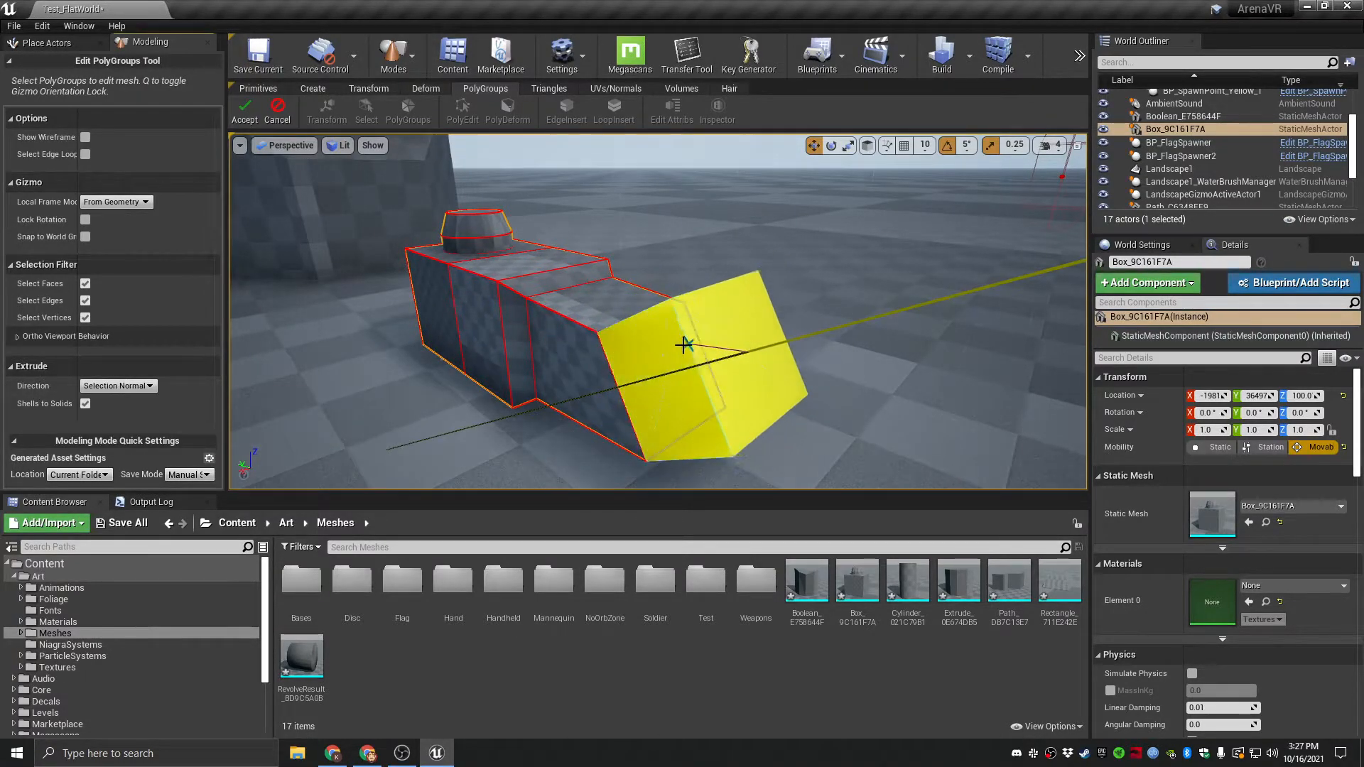
pyautogui.press('a')
pyautogui.moveTo(692, 346); pyautogui.dragTo(774, 338, button='right')
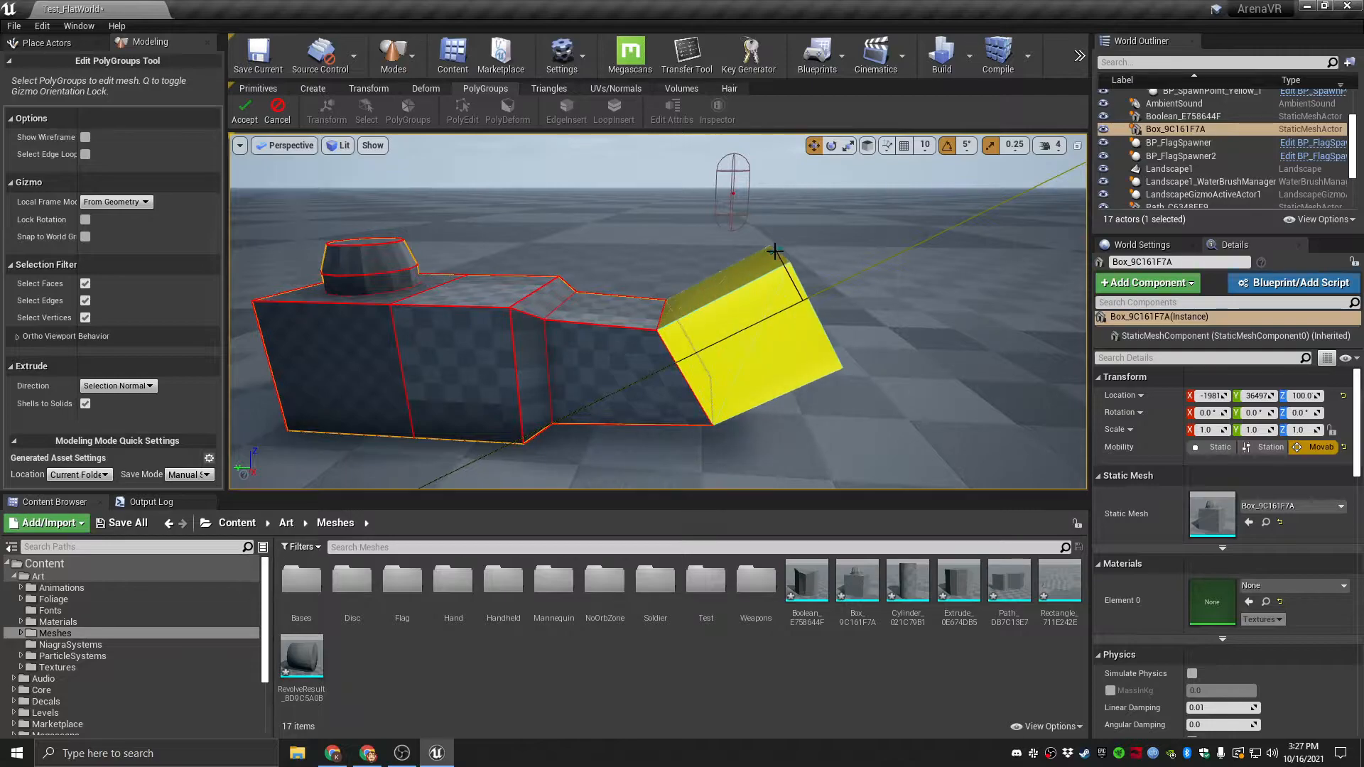
pyautogui.press('Escape')
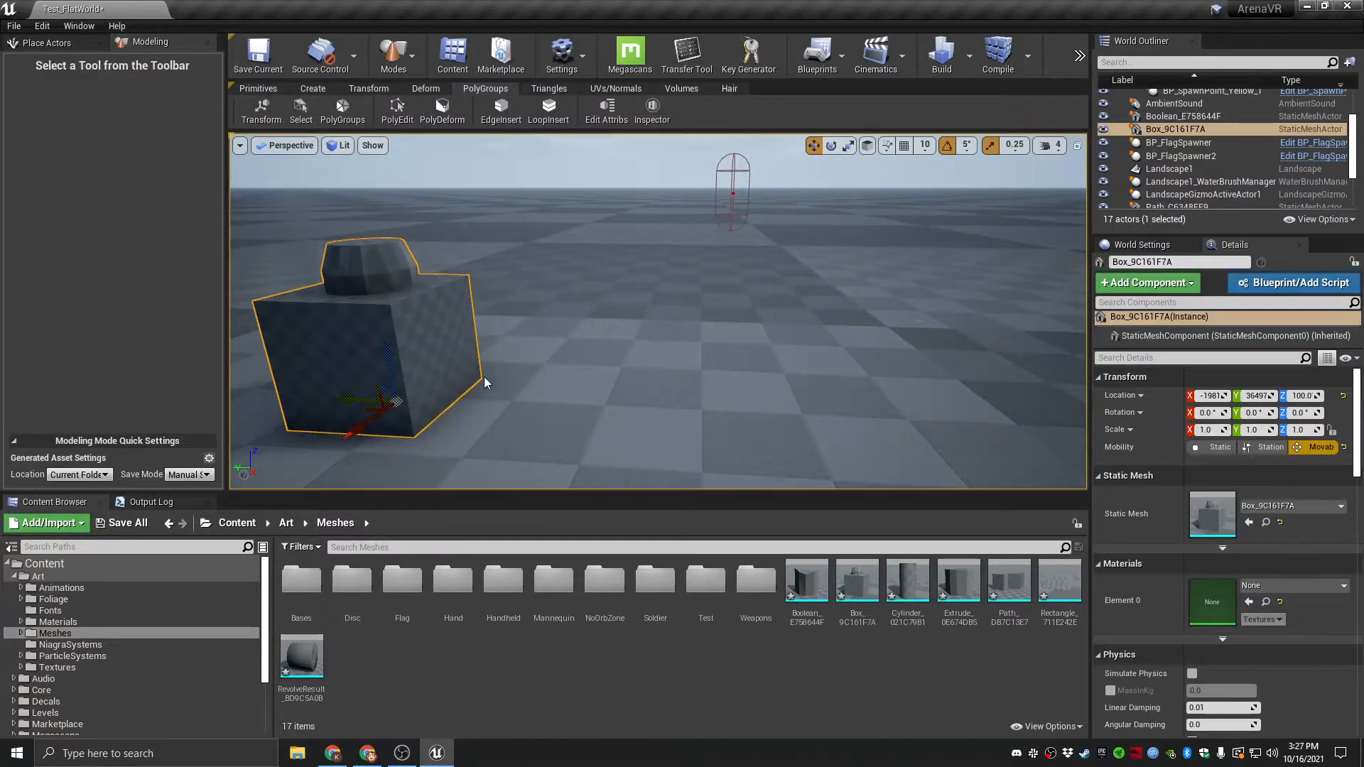
# Reselect the box, reopen it in PolyEdit and try tilting its side face by rotating it about one axis.
pyautogui.press('Escape')
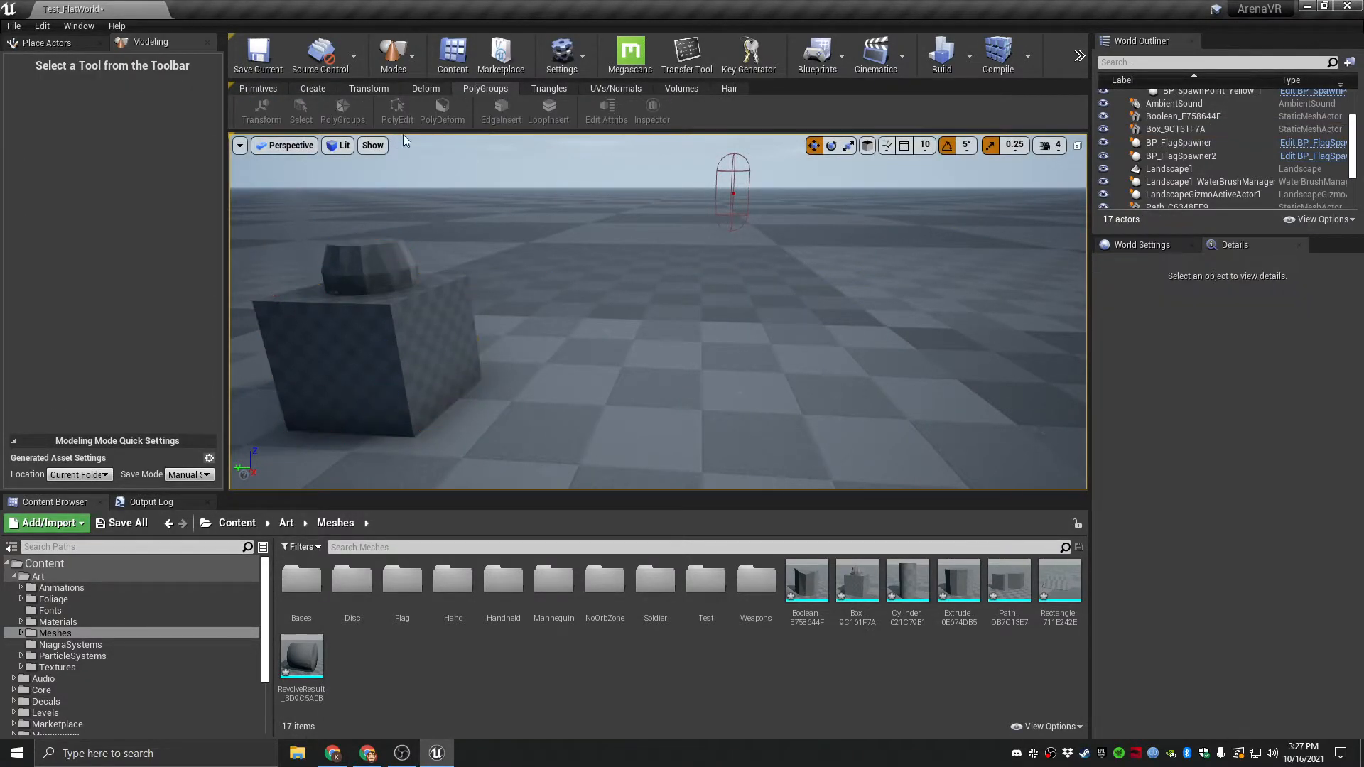
pyautogui.click(434, 323)
pyautogui.click(395, 114)
pyautogui.click(443, 366)
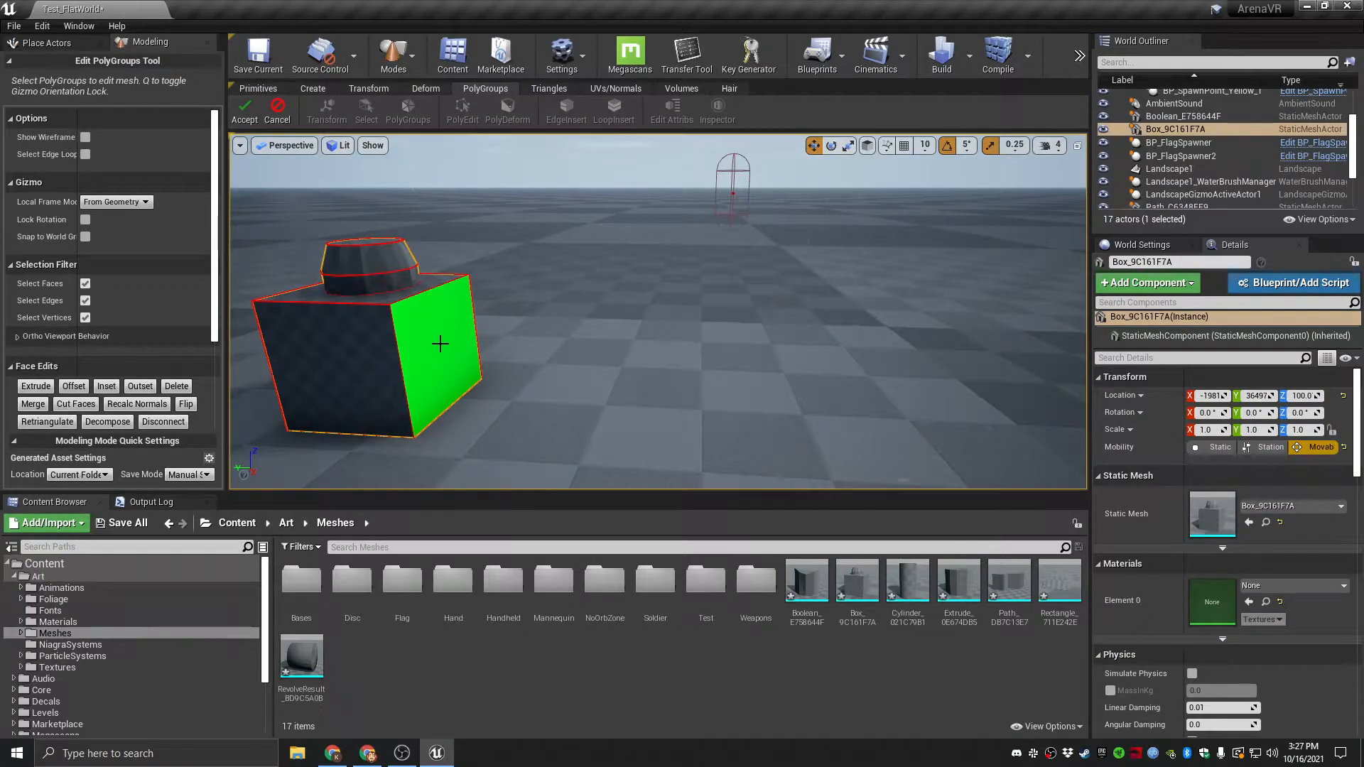
pyautogui.click(441, 344)
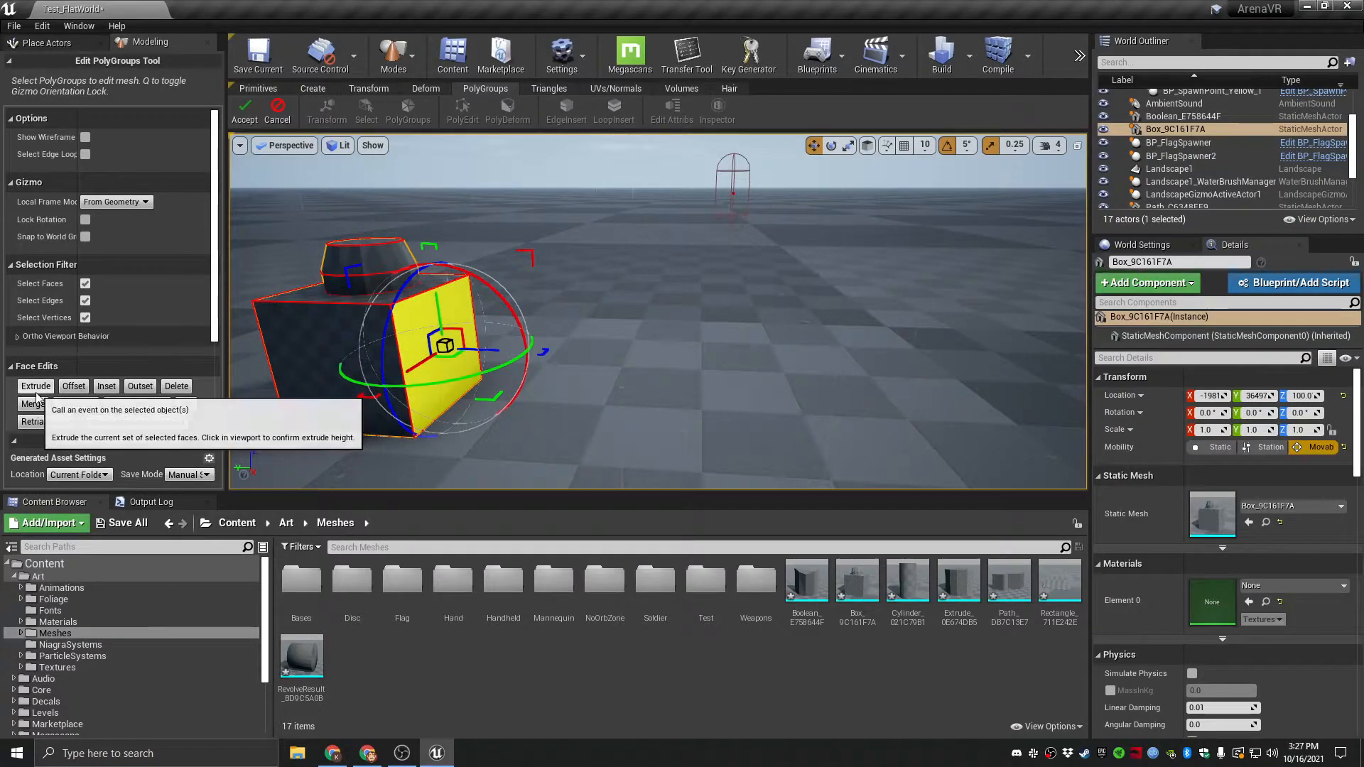
pyautogui.moveTo(511, 318); pyautogui.dragTo(493, 299)
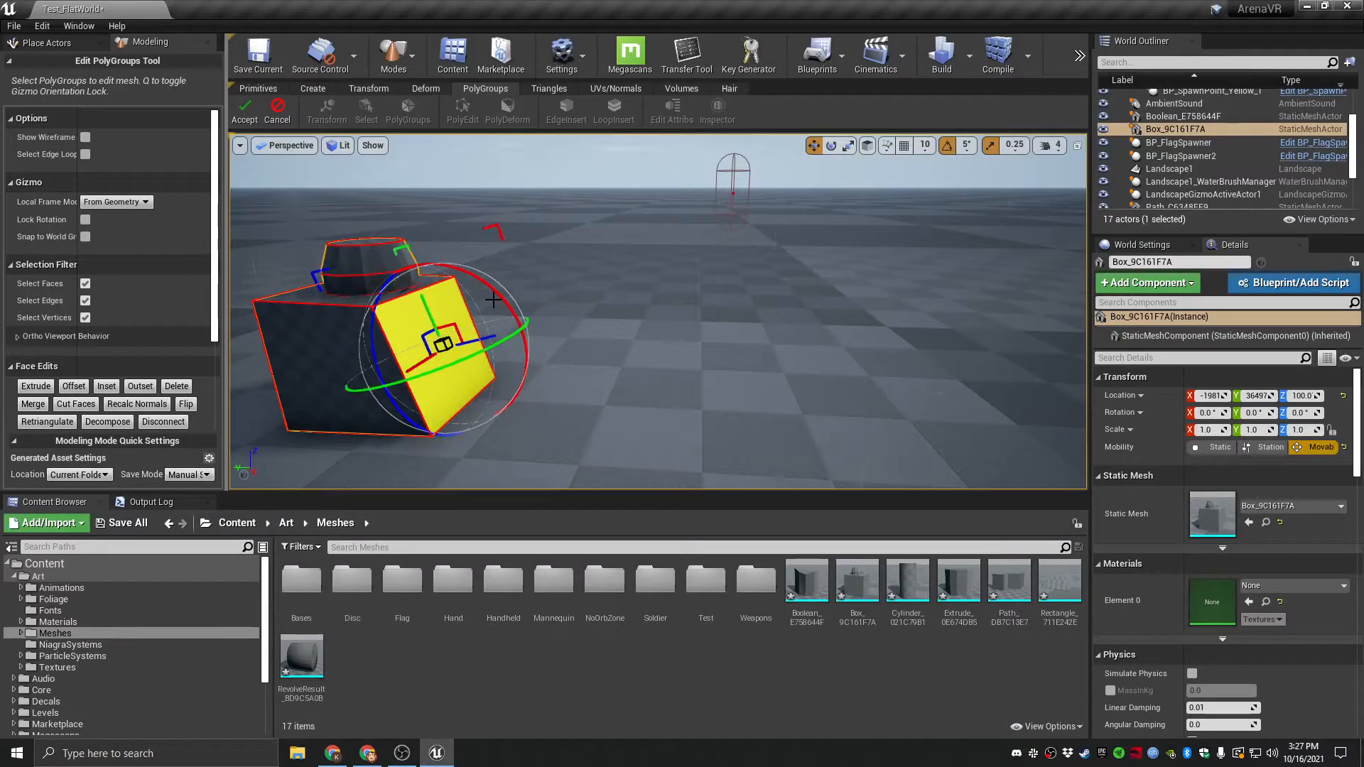
# Compare world and local gizmo orientation on the tilted side face, return to local space and leave PolyEdit.
pyautogui.click(868, 146)
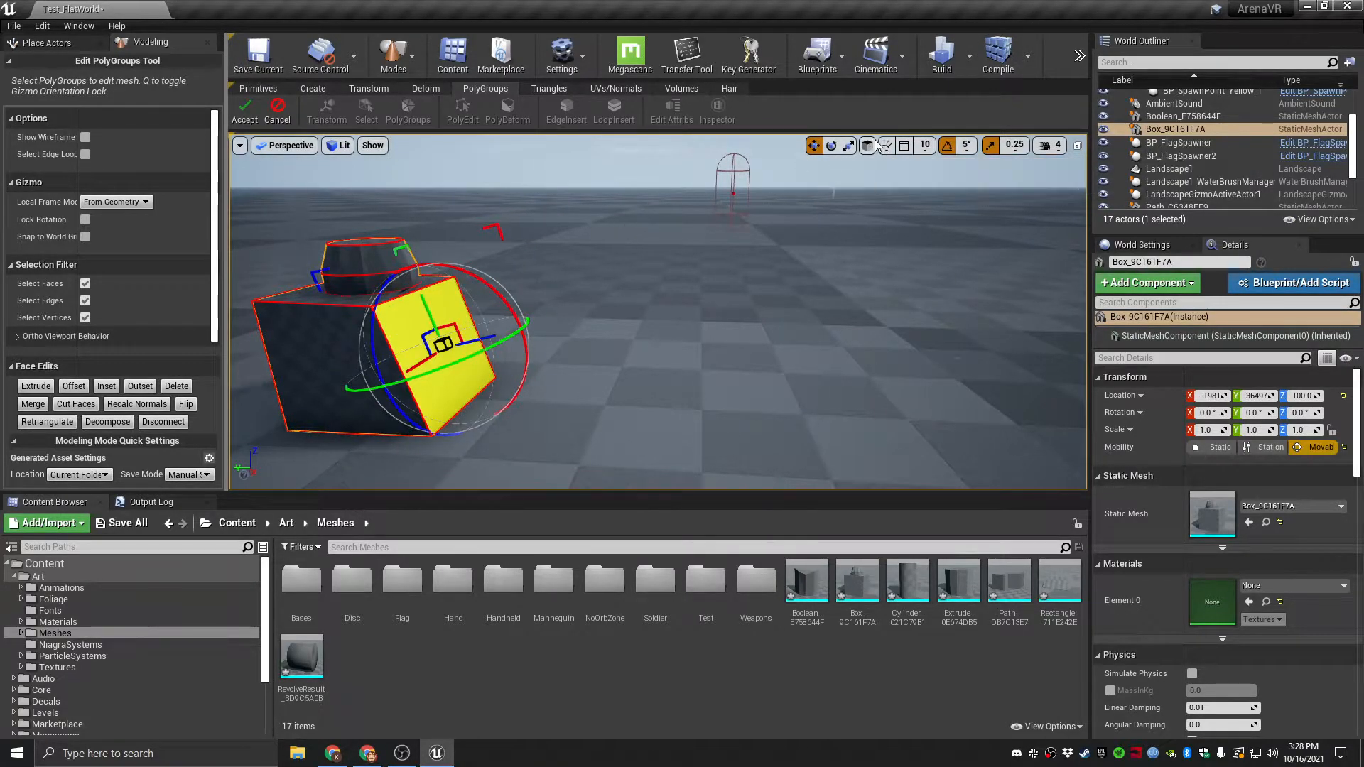
pyautogui.moveTo(395, 428)
pyautogui.mouseDown(button='right')
pyautogui.moveTo(455, 437)
pyautogui.moveTo(334, 447)
pyautogui.moveTo(396, 427)
pyautogui.mouseUp(button='right')
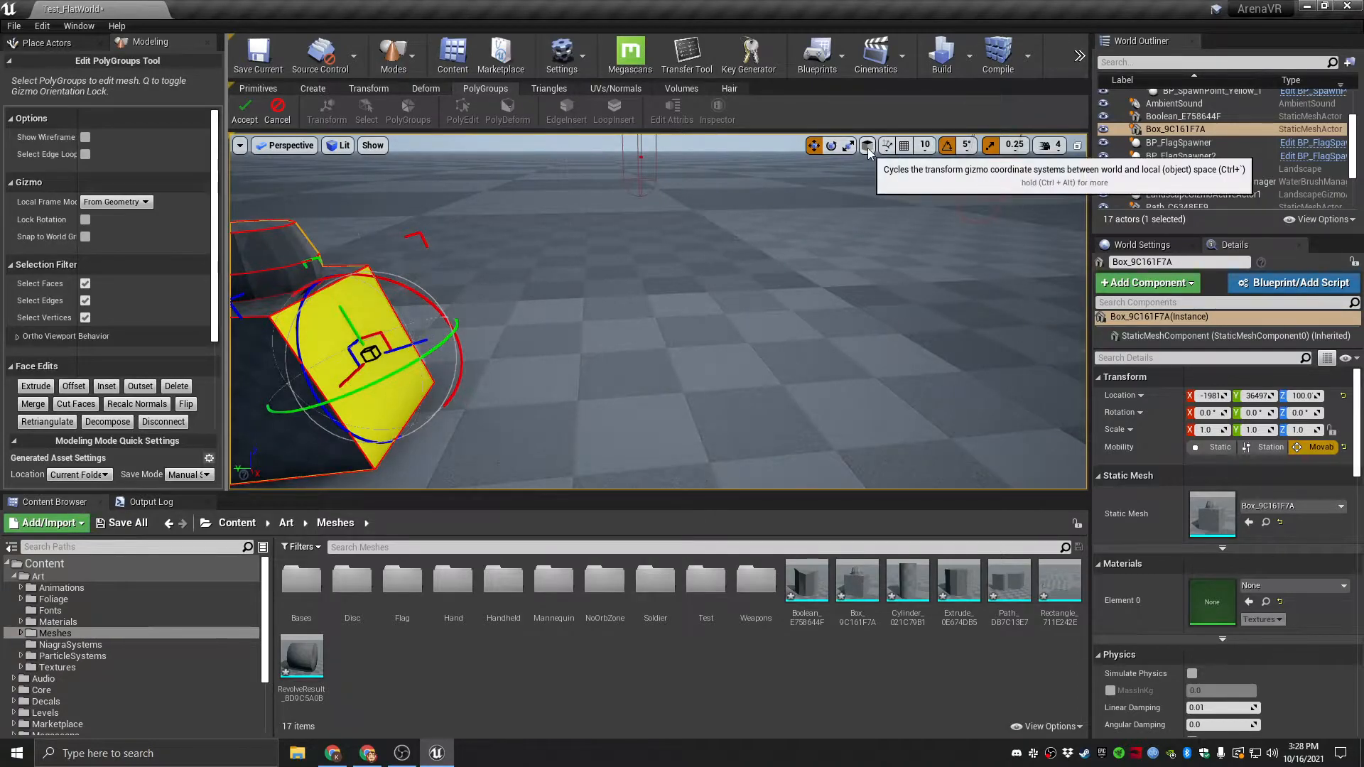
pyautogui.moveTo(639, 335); pyautogui.dragTo(566, 324, button='right')
pyautogui.scroll(4, 677, 343)
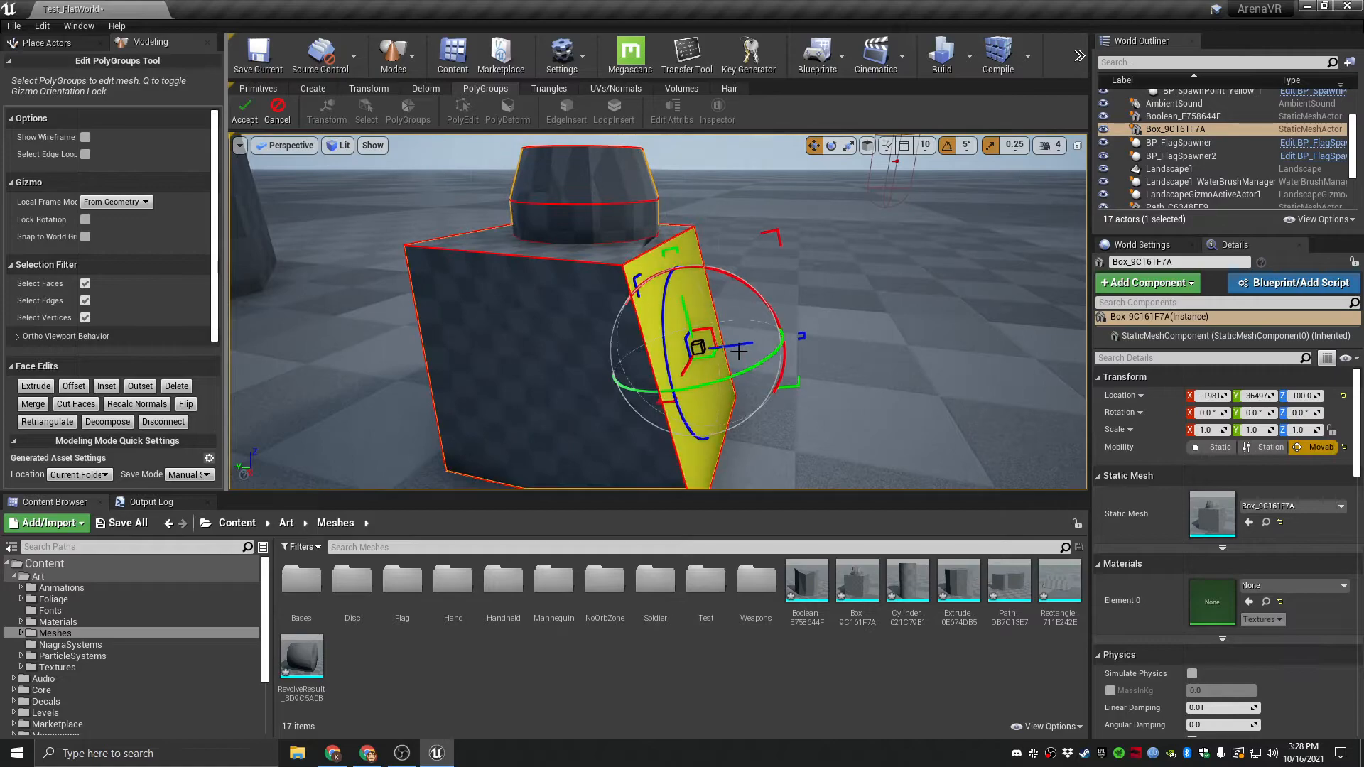
pyautogui.click(868, 146)
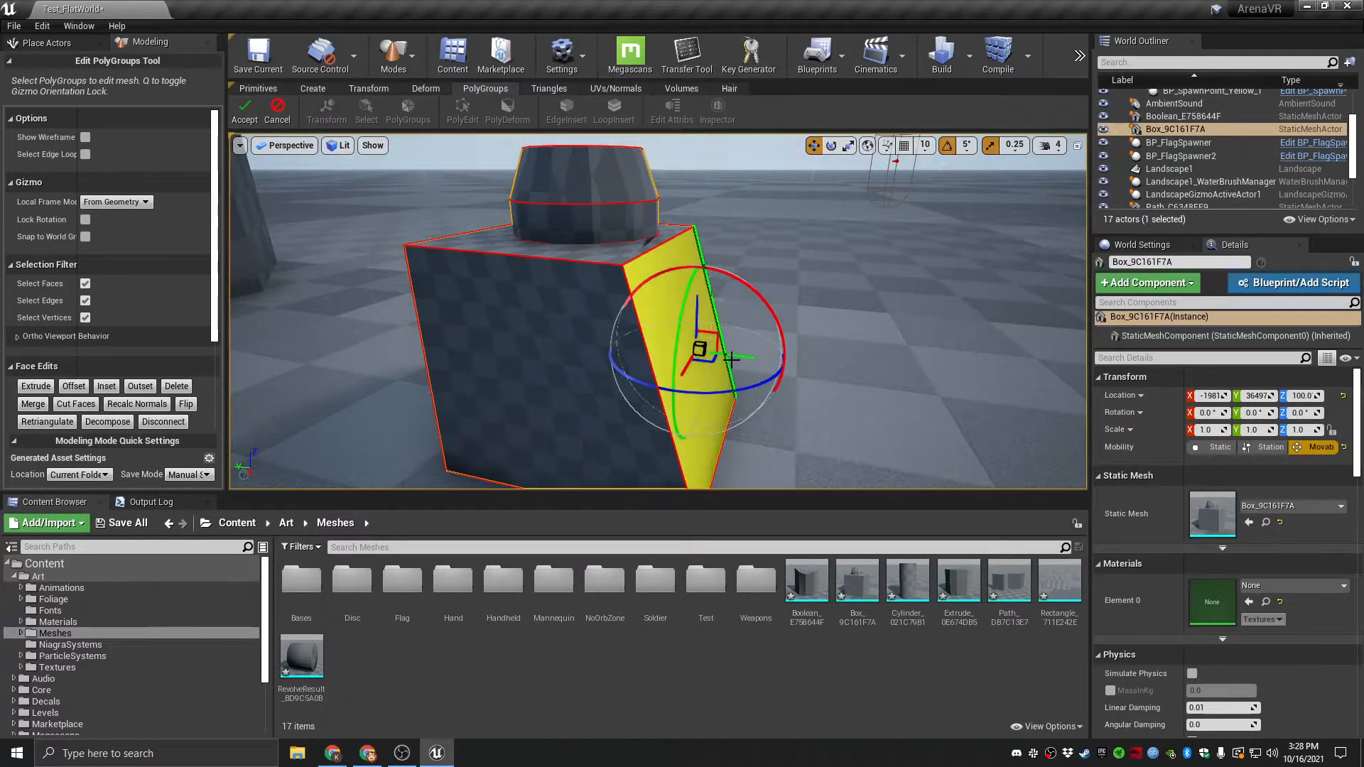
pyautogui.moveTo(687, 369); pyautogui.dragTo(730, 329, button='right')
pyautogui.moveTo(731, 331)
pyautogui.mouseDown()
pyautogui.moveTo(718, 332)
pyautogui.moveTo(782, 301)
pyautogui.moveTo(731, 321)
pyautogui.mouseUp()
pyautogui.click(871, 147)
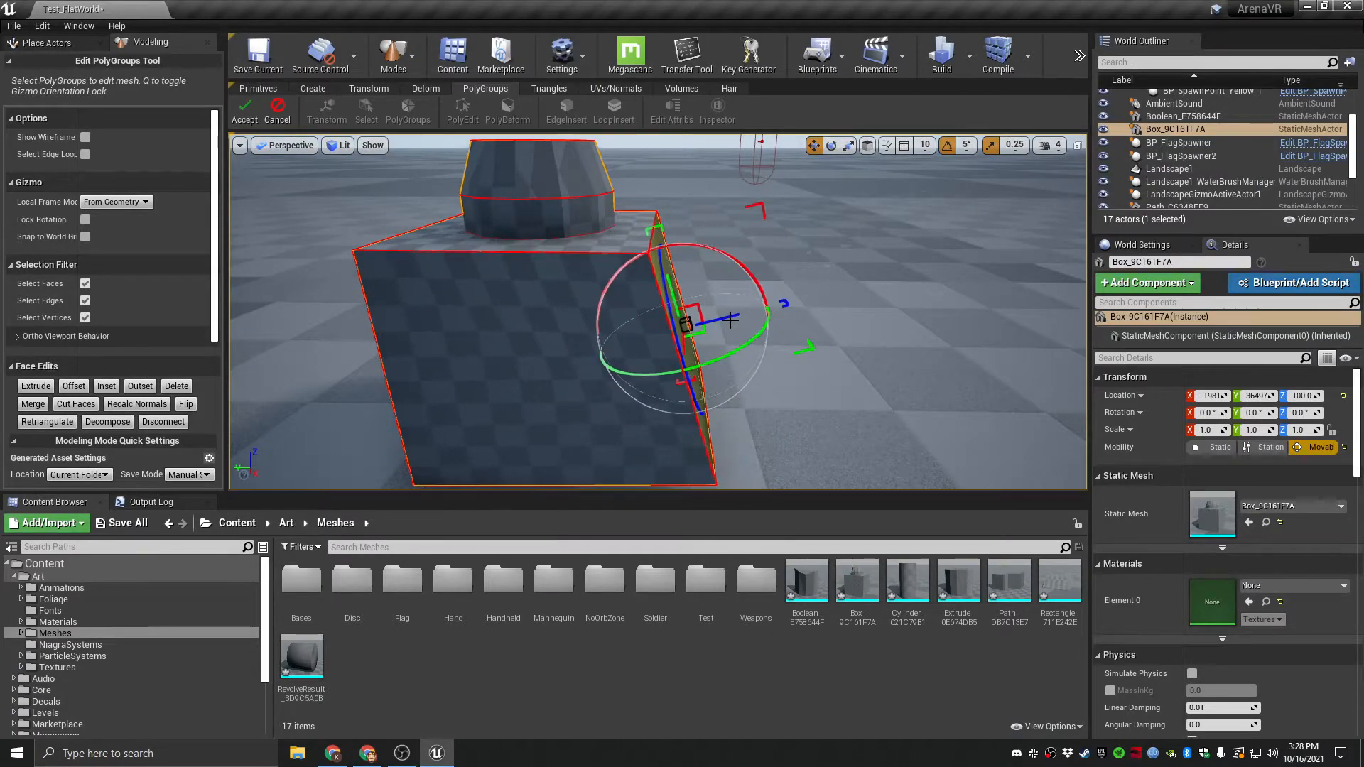
pyautogui.moveTo(815, 308); pyautogui.dragTo(717, 334, button='right')
pyautogui.press('d')
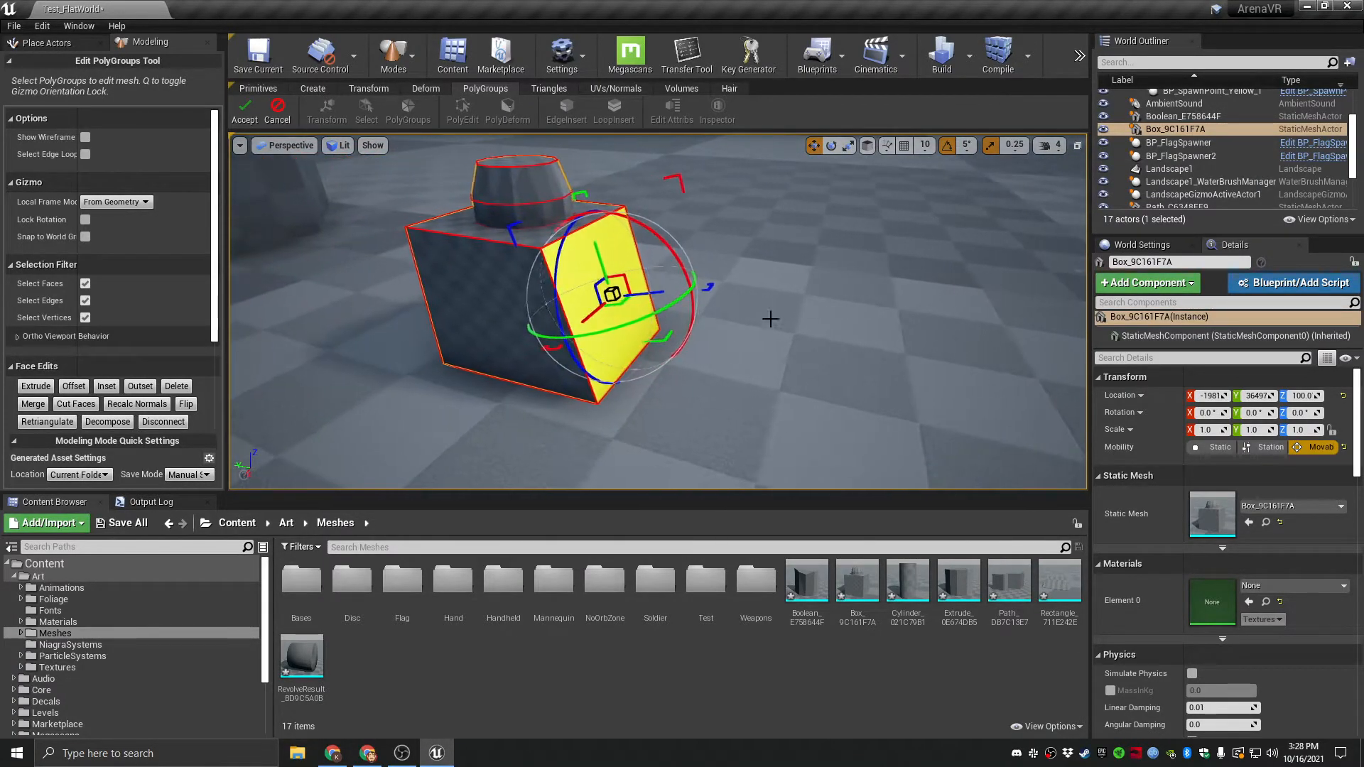
pyautogui.press('Return')
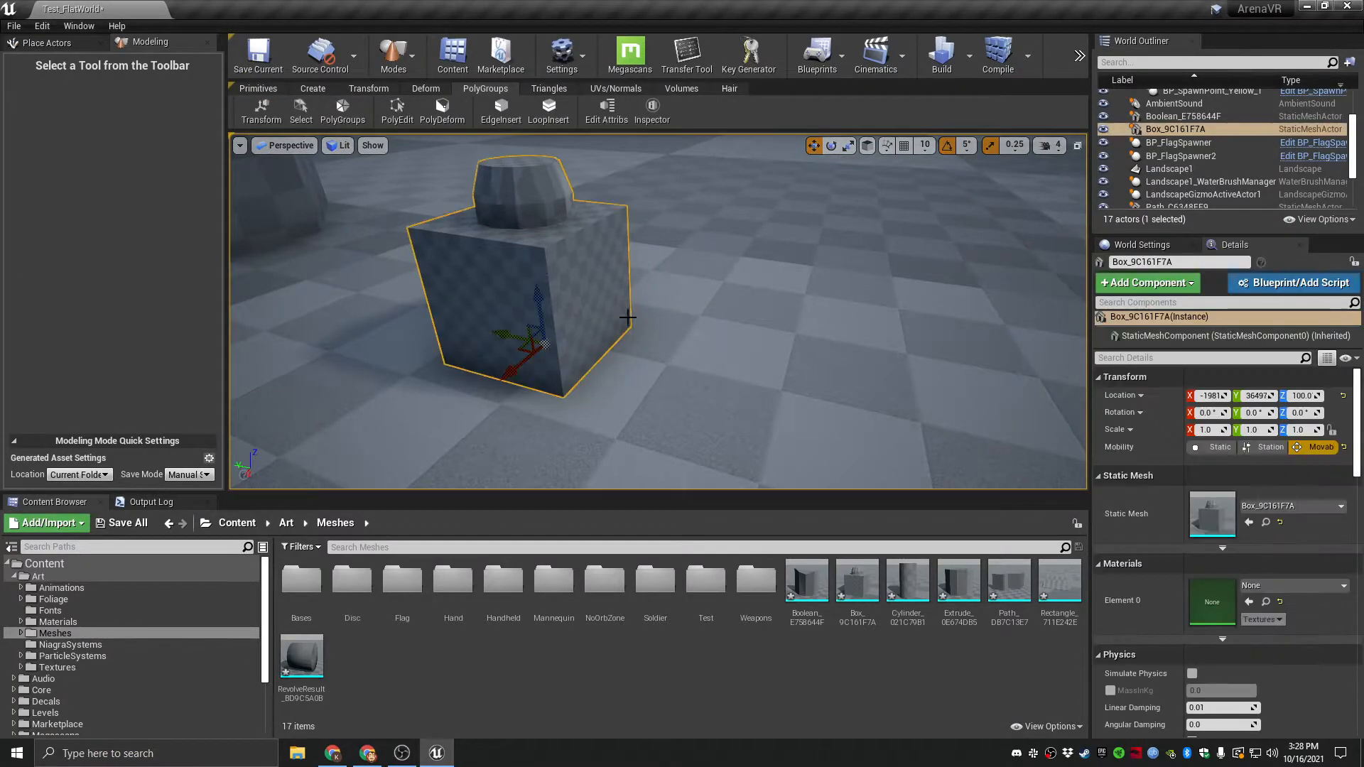
# Tilt the box's side face in PolyEdit by rotating it about one axis and extrude it along the selection normal.
pyautogui.click(397, 110)
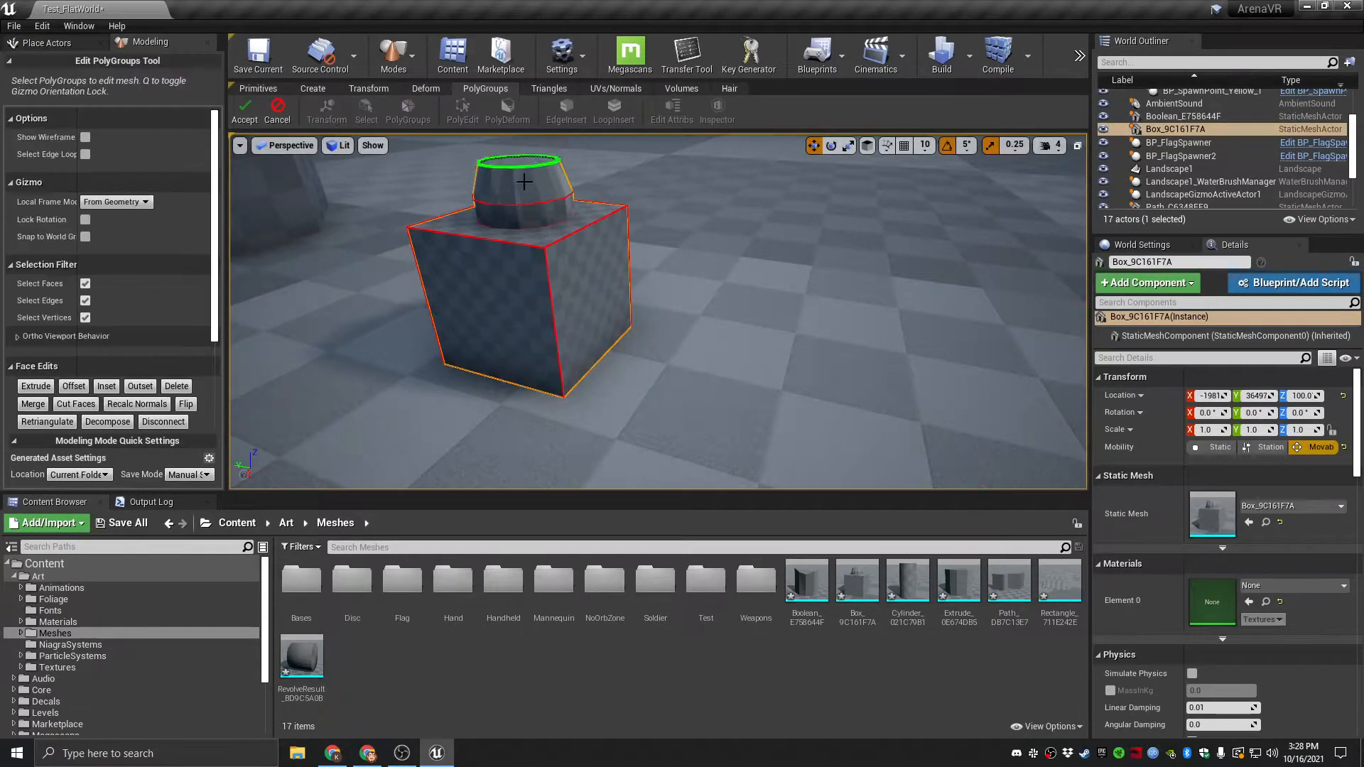
pyautogui.click(610, 280)
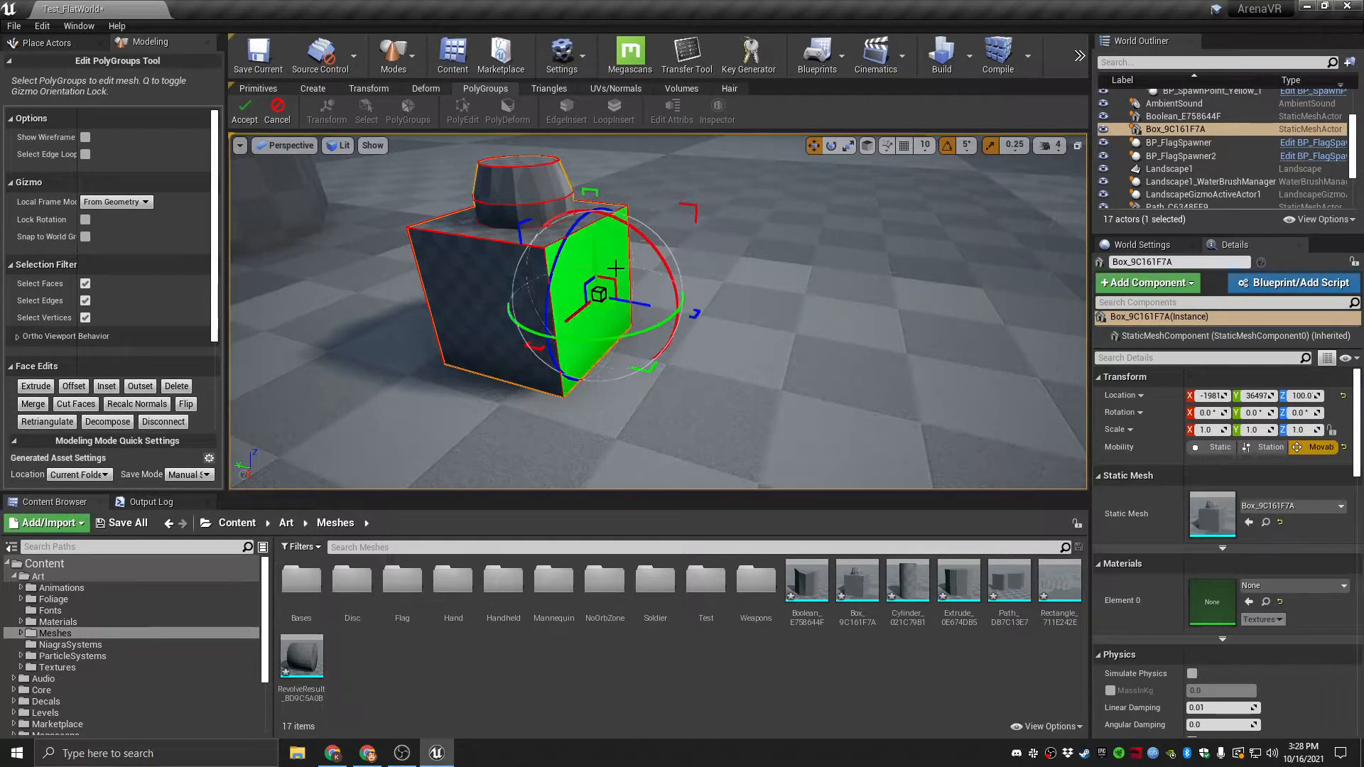
pyautogui.moveTo(658, 260); pyautogui.dragTo(638, 243)
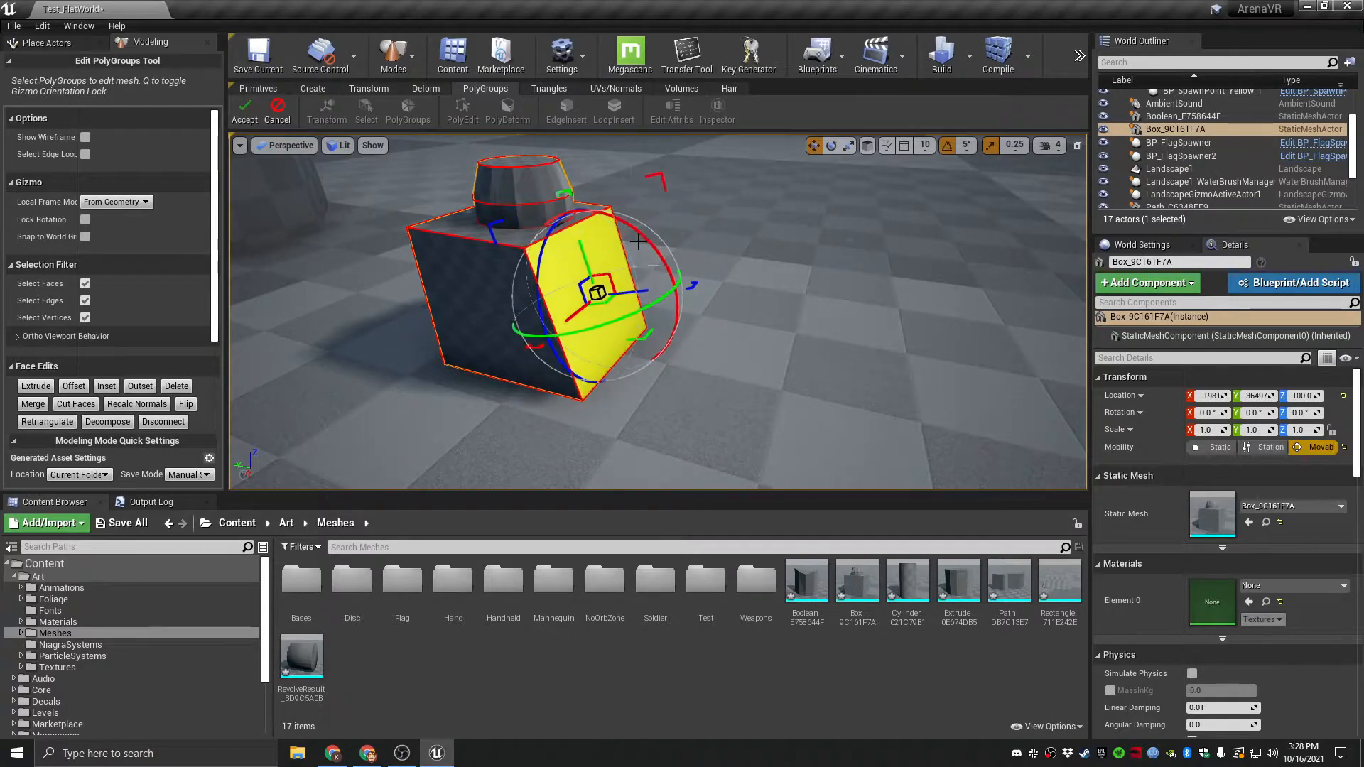
pyautogui.click(36, 385)
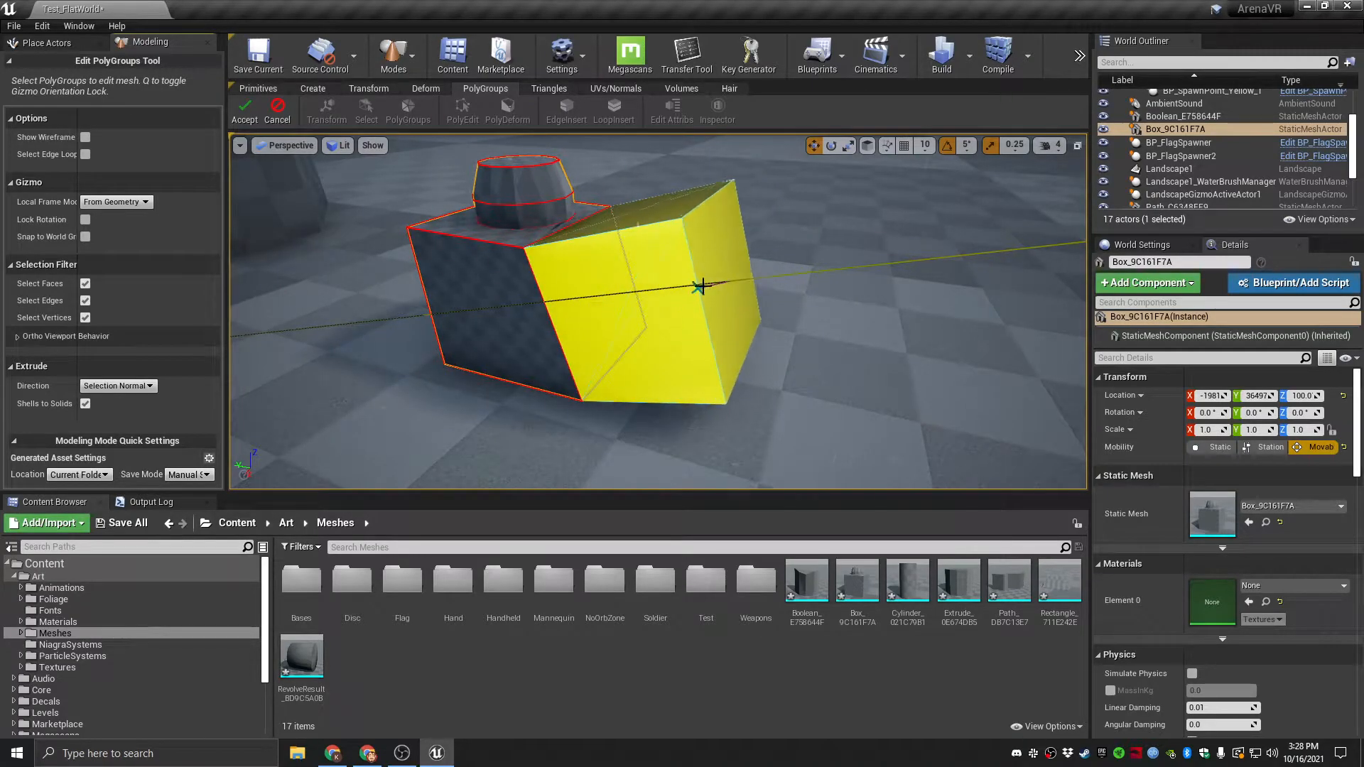
pyautogui.click(663, 291)
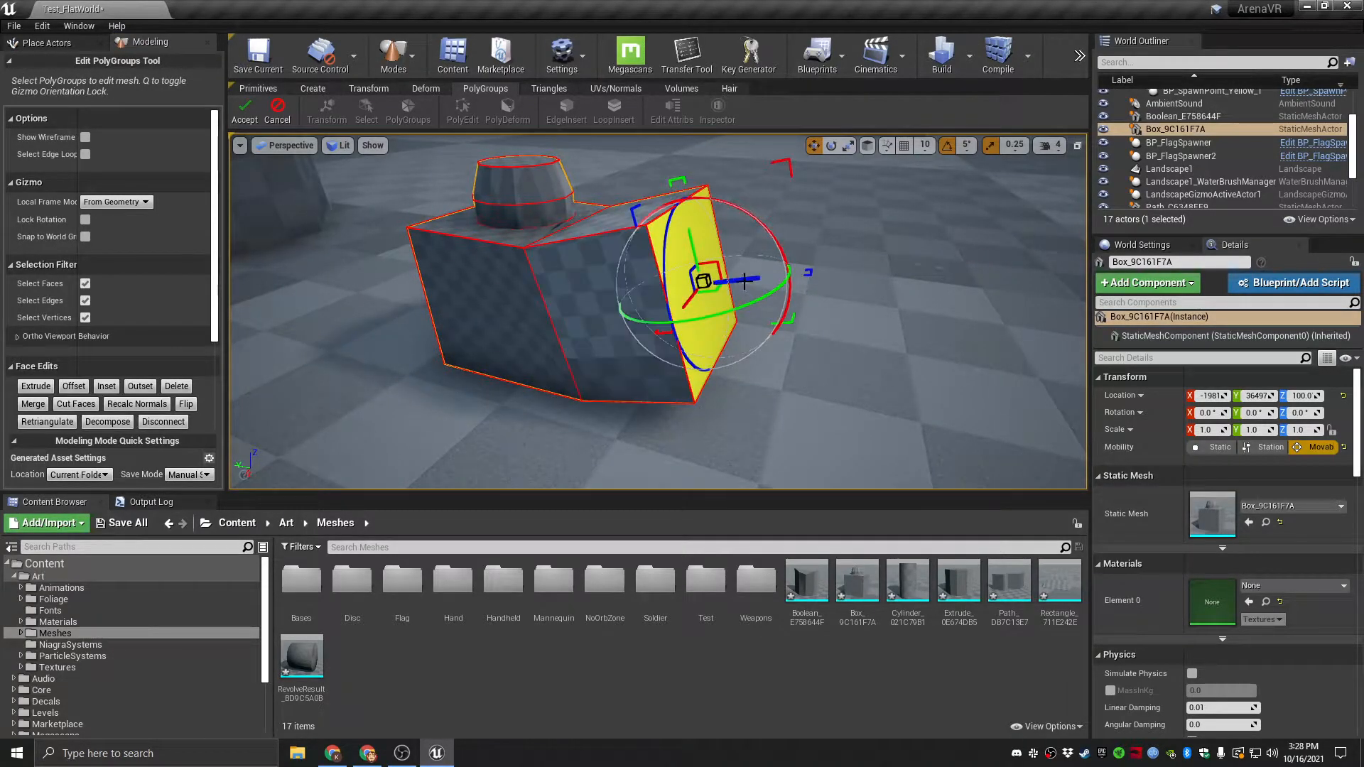
# Switch the gizmo to world space, extrude the tilted end face again along the selection normal and accept the edit.
pyautogui.click(868, 145)
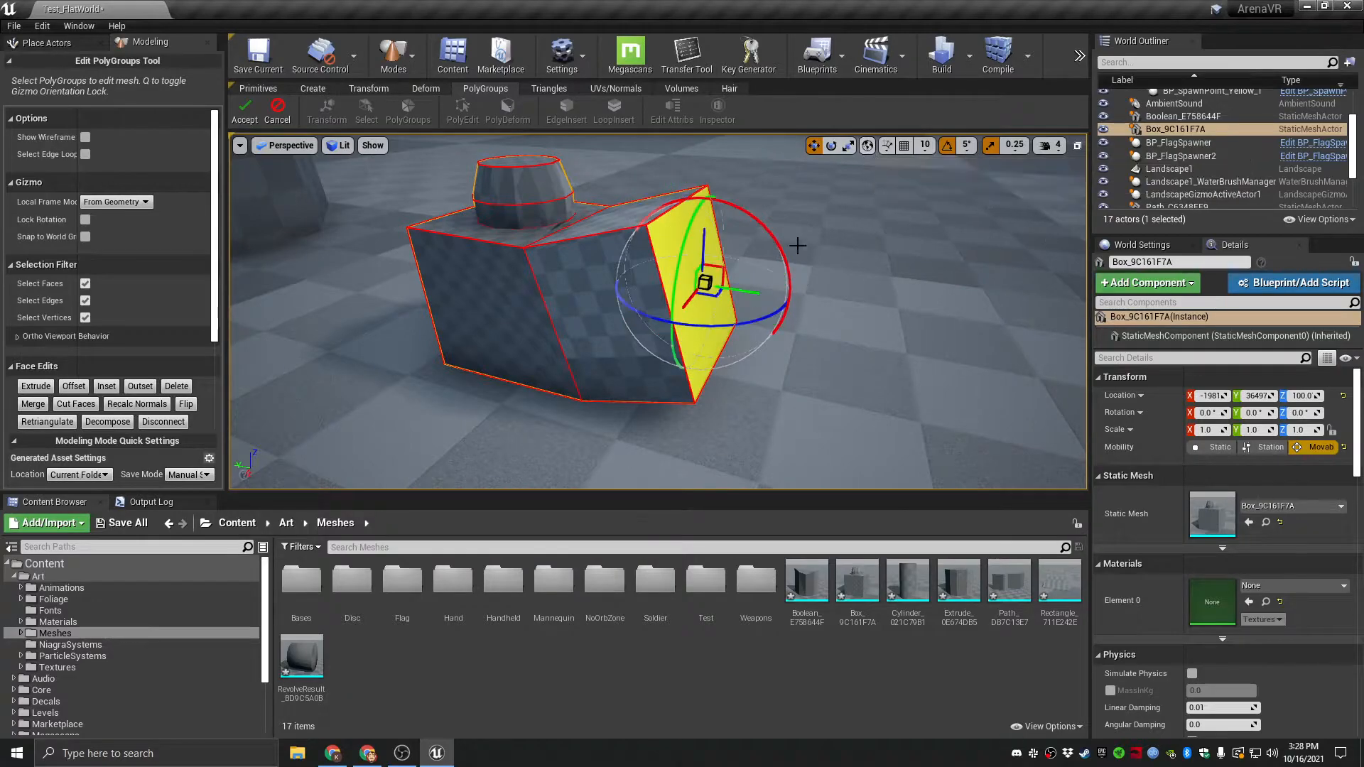
pyautogui.click(35, 386)
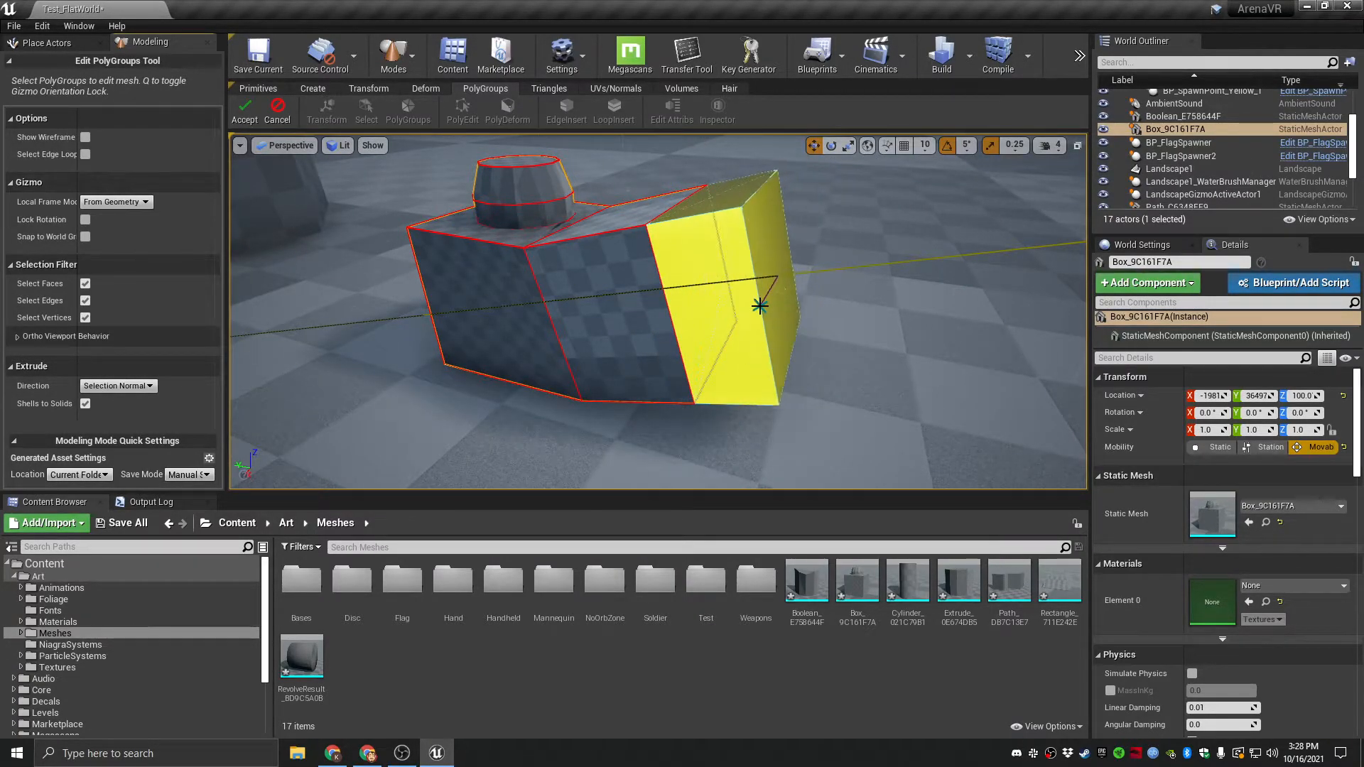
pyautogui.click(759, 305)
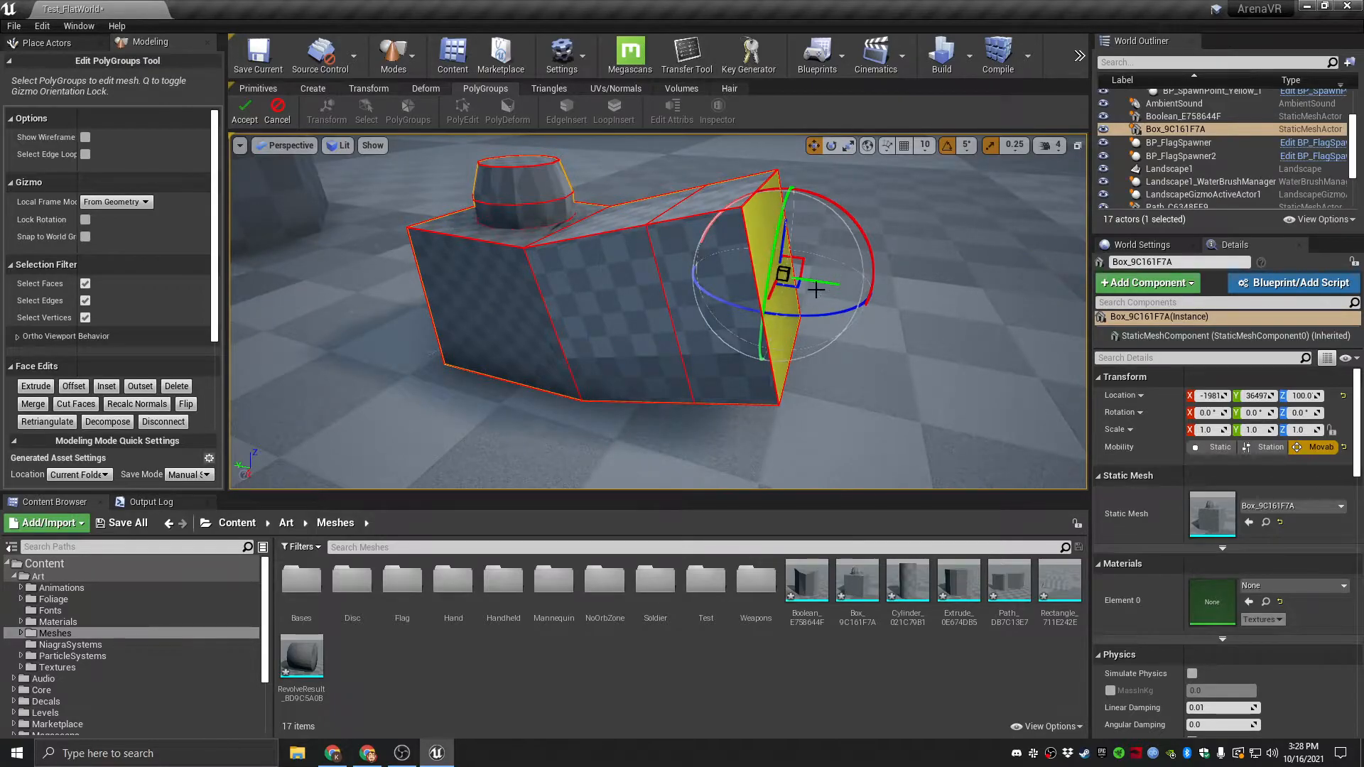
pyautogui.press('f')
pyautogui.press('d')
pyautogui.moveTo(672, 309); pyautogui.dragTo(401, 303, button='right')
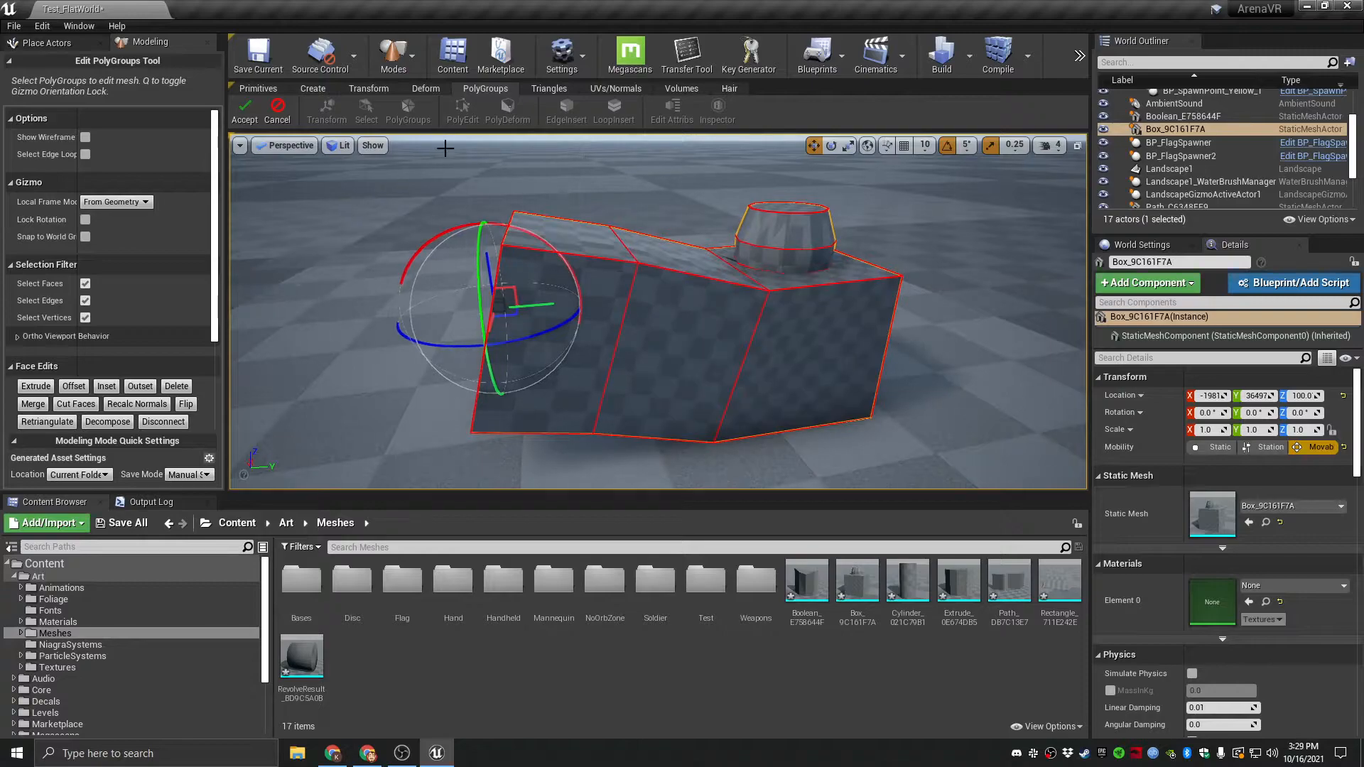
pyautogui.click(245, 111)
# Reopen the box in PolyEdit and outset its tilted end face into a wider flange.
pyautogui.moveTo(639, 343); pyautogui.dragTo(640, 344, button='right')
pyautogui.moveTo(694, 275); pyautogui.dragTo(693, 275, button='right')
pyautogui.click(693, 275)
pyautogui.click(649, 268)
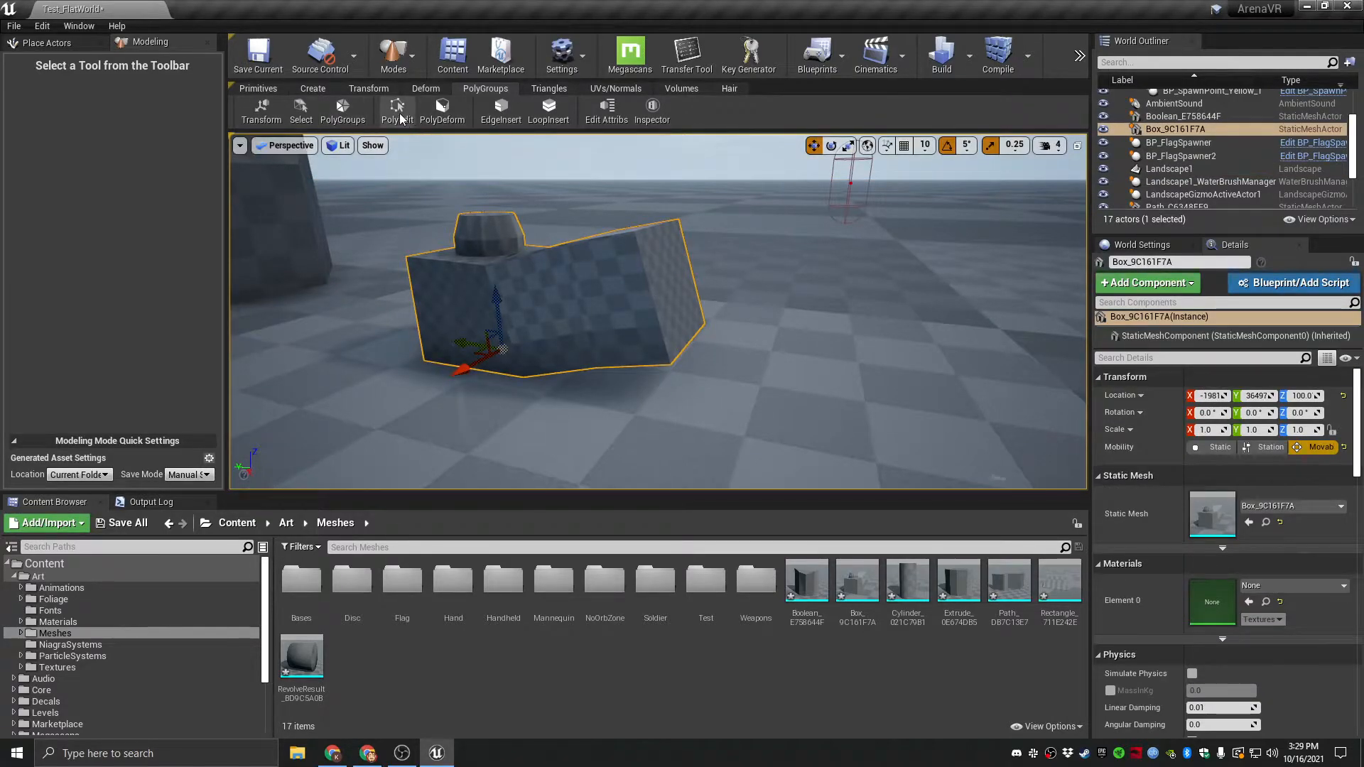
pyautogui.click(397, 113)
pyautogui.click(660, 242)
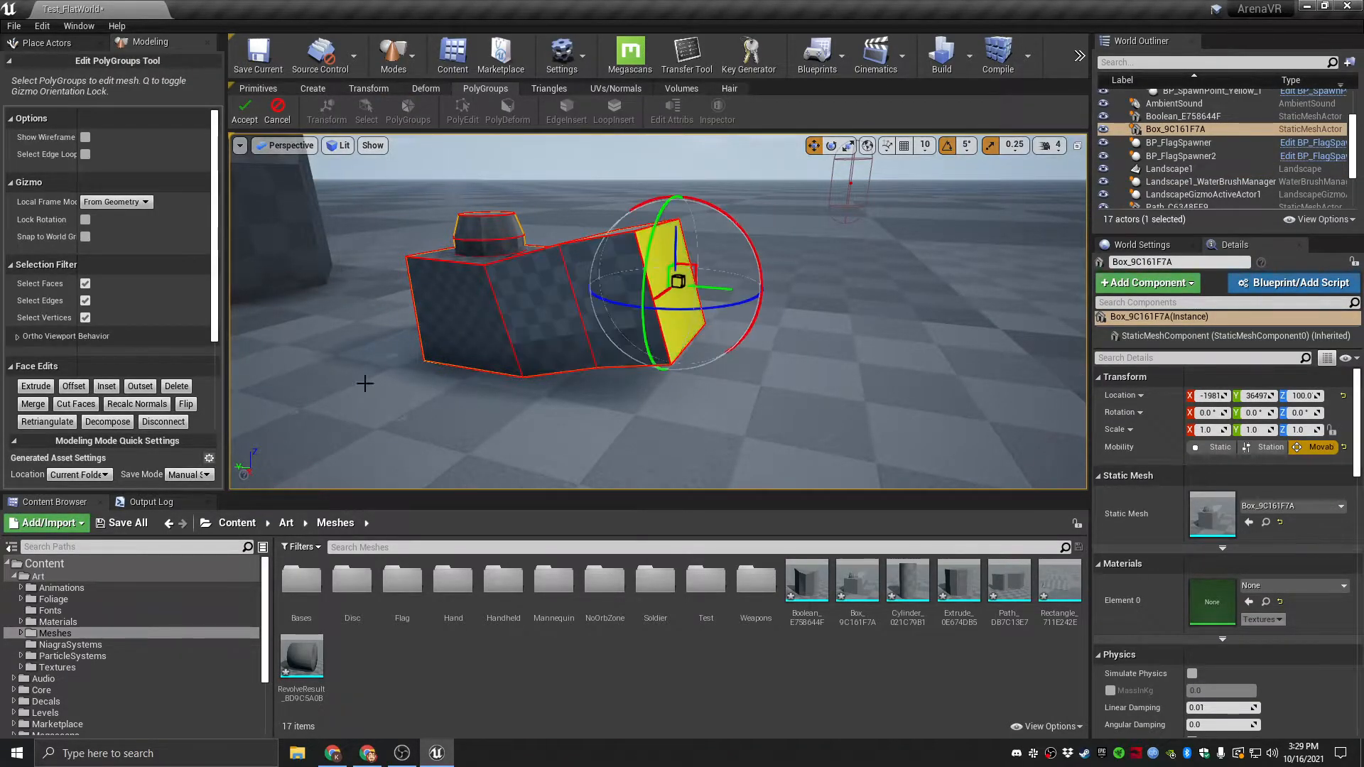
pyautogui.click(150, 389)
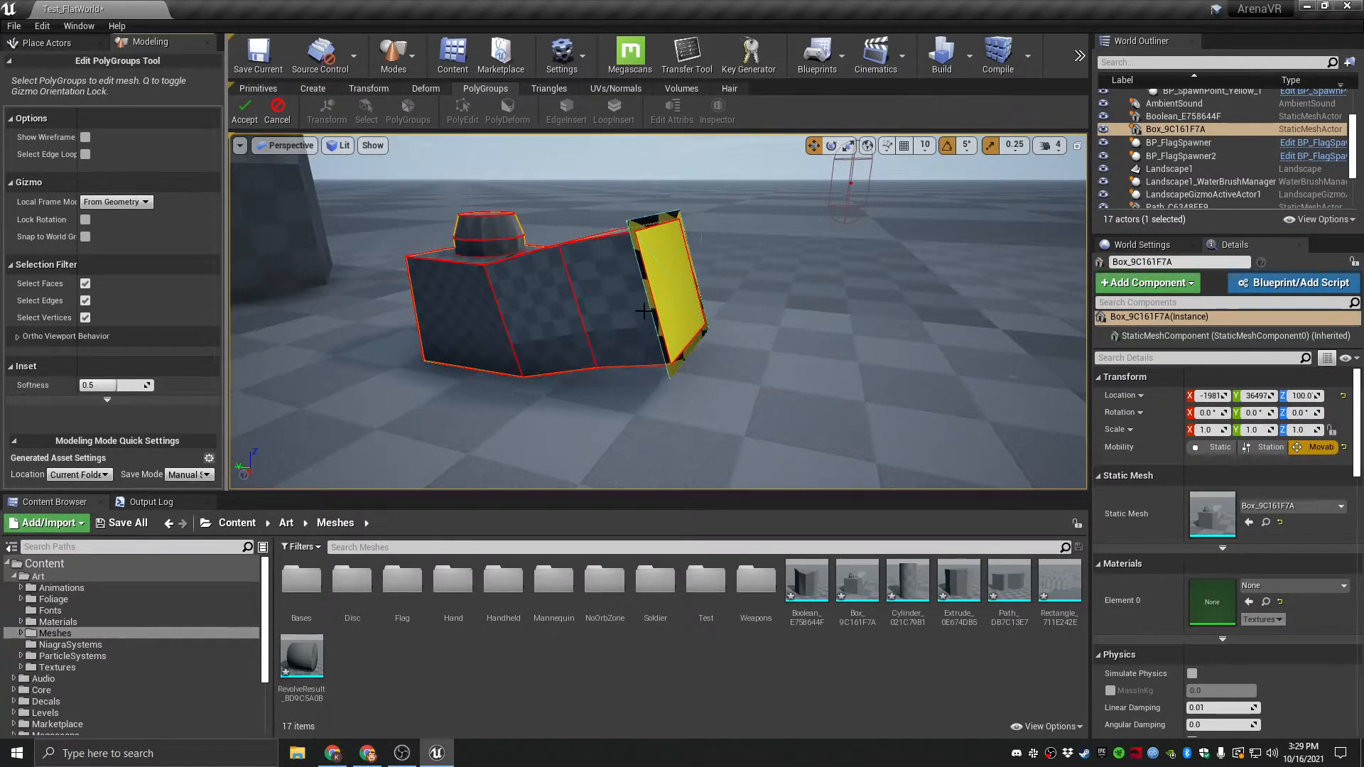
pyautogui.click(629, 315)
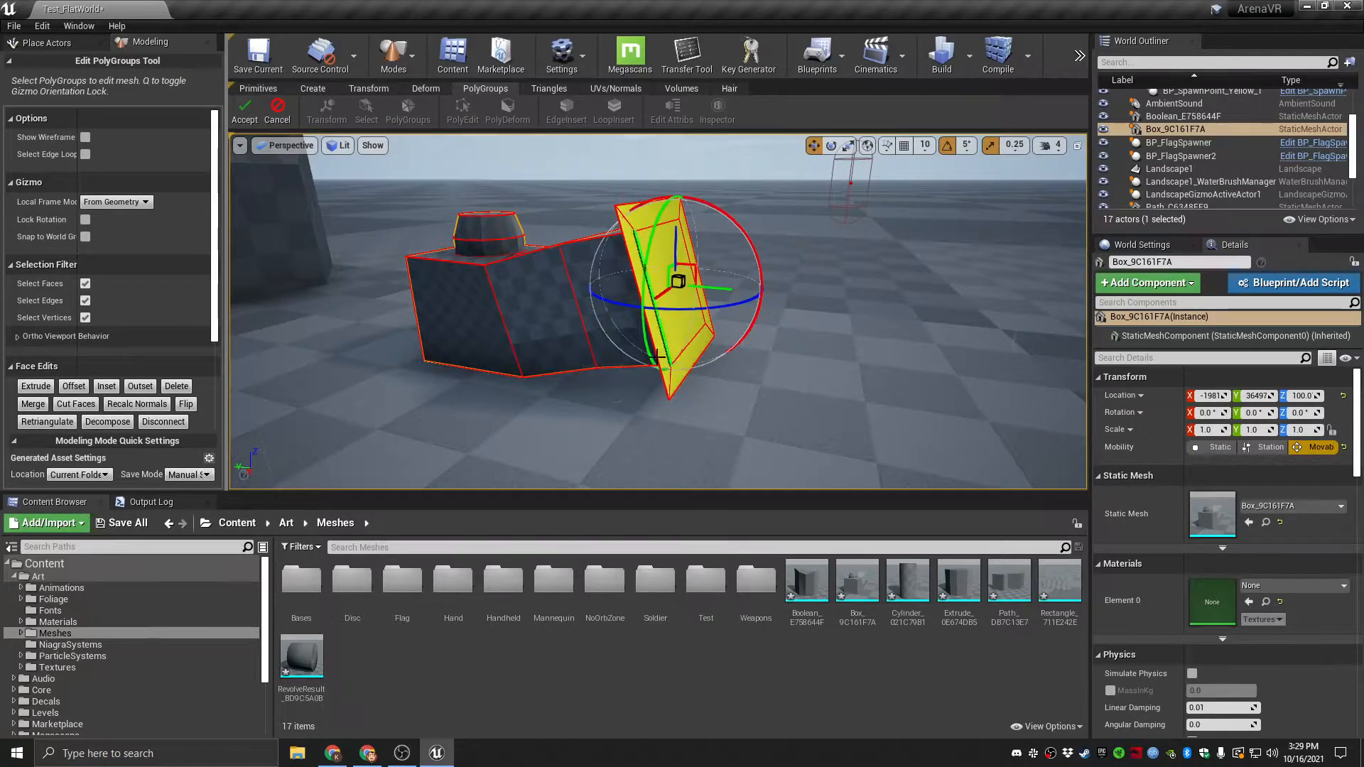
# Extrude the outset end face outward along the selection normal into a thicker block.
pyautogui.click(49, 388)
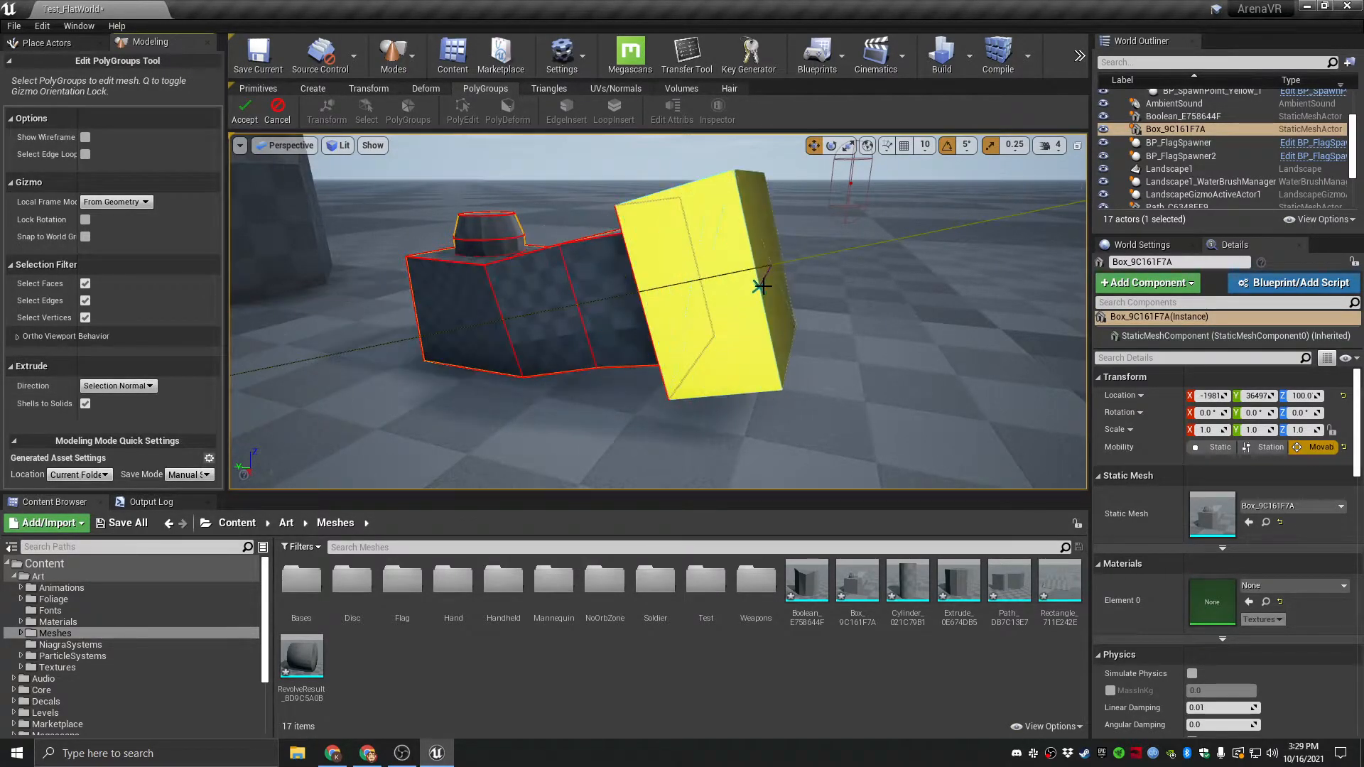
pyautogui.click(840, 267)
pyautogui.moveTo(845, 269); pyautogui.dragTo(767, 323, button='right')
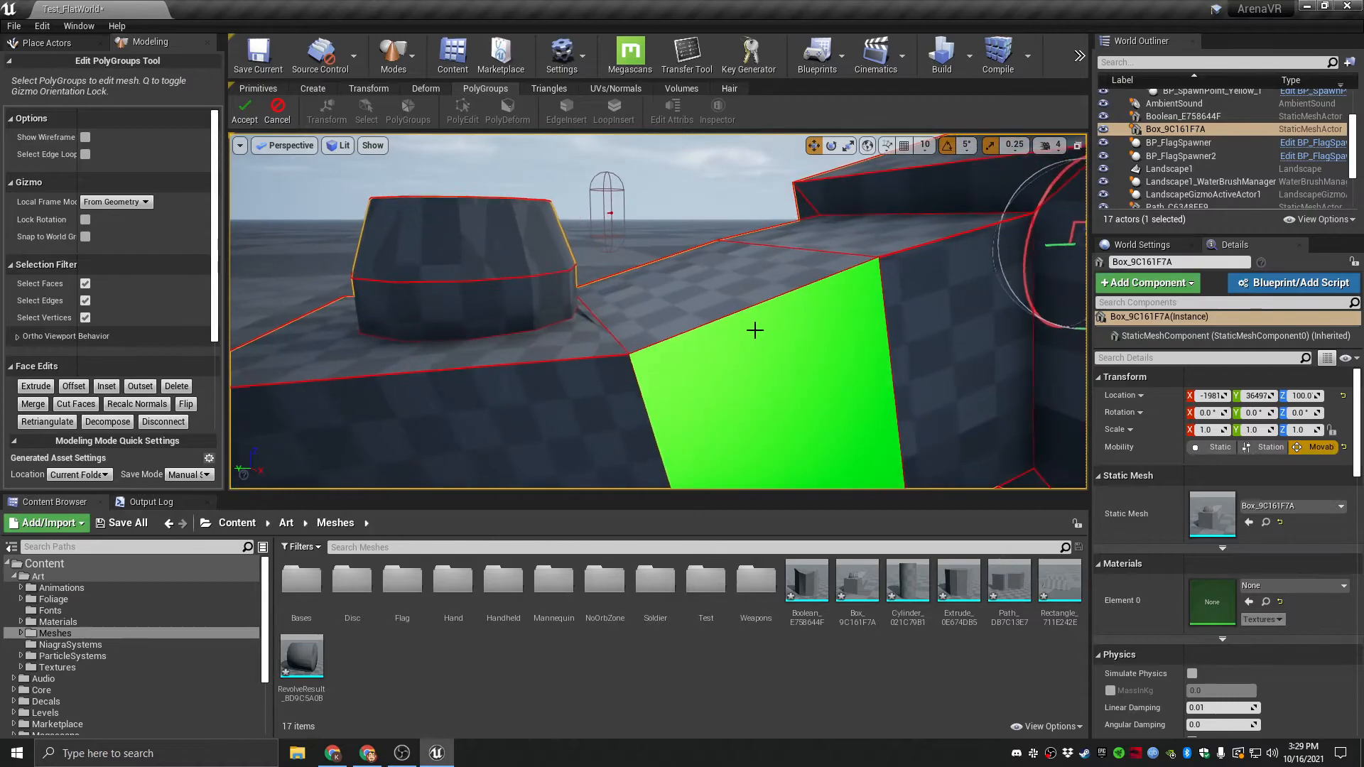
pyautogui.moveTo(865, 252); pyautogui.dragTo(764, 279, button='right')
pyautogui.rightClick(864, 254)
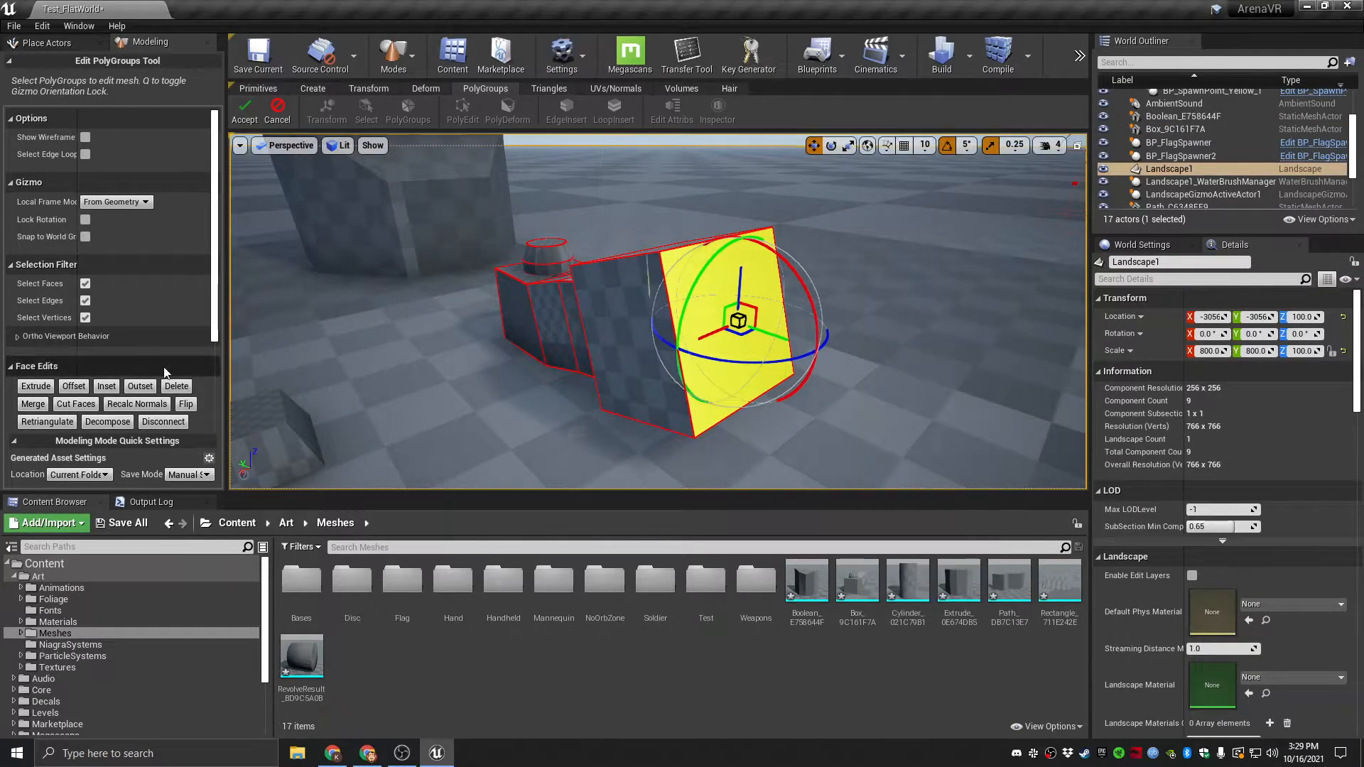
# Inset the thick block's end face, move the inner face in local gizmo space and accept the edit.
pyautogui.click(106, 386)
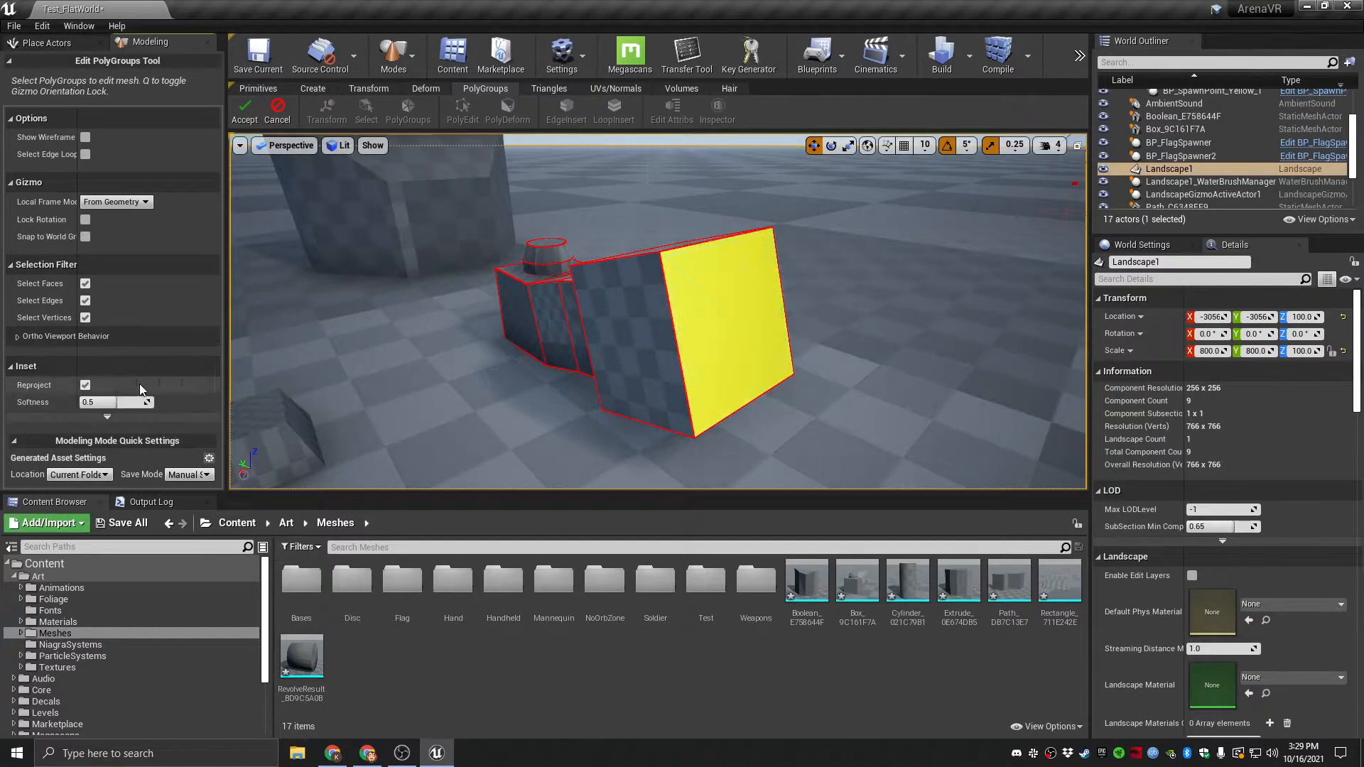
pyautogui.click(760, 313)
pyautogui.moveTo(760, 313); pyautogui.dragTo(734, 361, button='right')
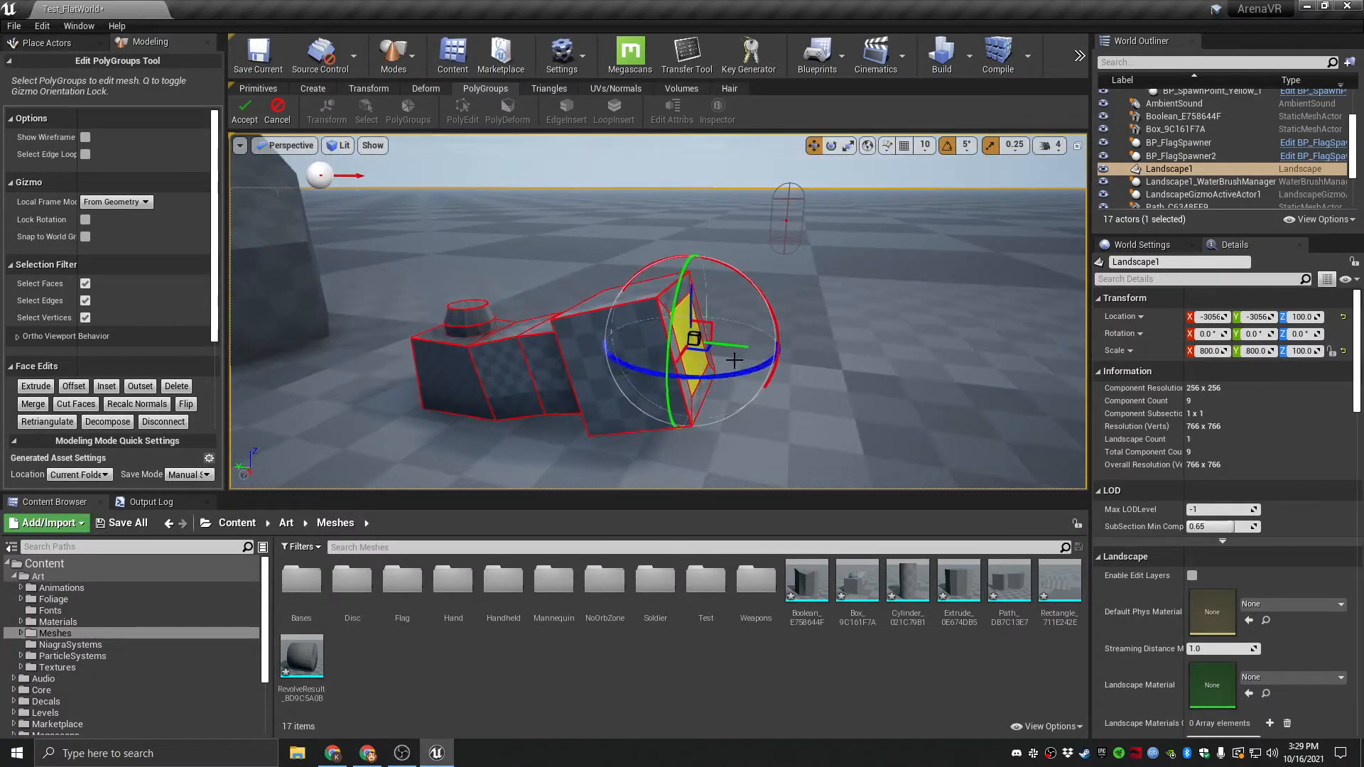
pyautogui.click(867, 147)
pyautogui.moveTo(738, 333); pyautogui.dragTo(774, 353)
pyautogui.click(246, 112)
# Nudge the front top edge of the rectangle mesh with PolyDeform in Smooth deformation and Translate mode, and accept.
pyautogui.moveTo(523, 340); pyautogui.dragTo(398, 345, button='right')
pyautogui.moveTo(540, 312); pyautogui.dragTo(320, 330, button='right')
pyautogui.moveTo(426, 298); pyautogui.dragTo(667, 304, button='right')
pyautogui.click(756, 304)
pyautogui.moveTo(752, 346); pyautogui.dragTo(773, 225, button='right')
pyautogui.click(774, 225)
pyautogui.moveTo(806, 328); pyautogui.dragTo(827, 259, button='right')
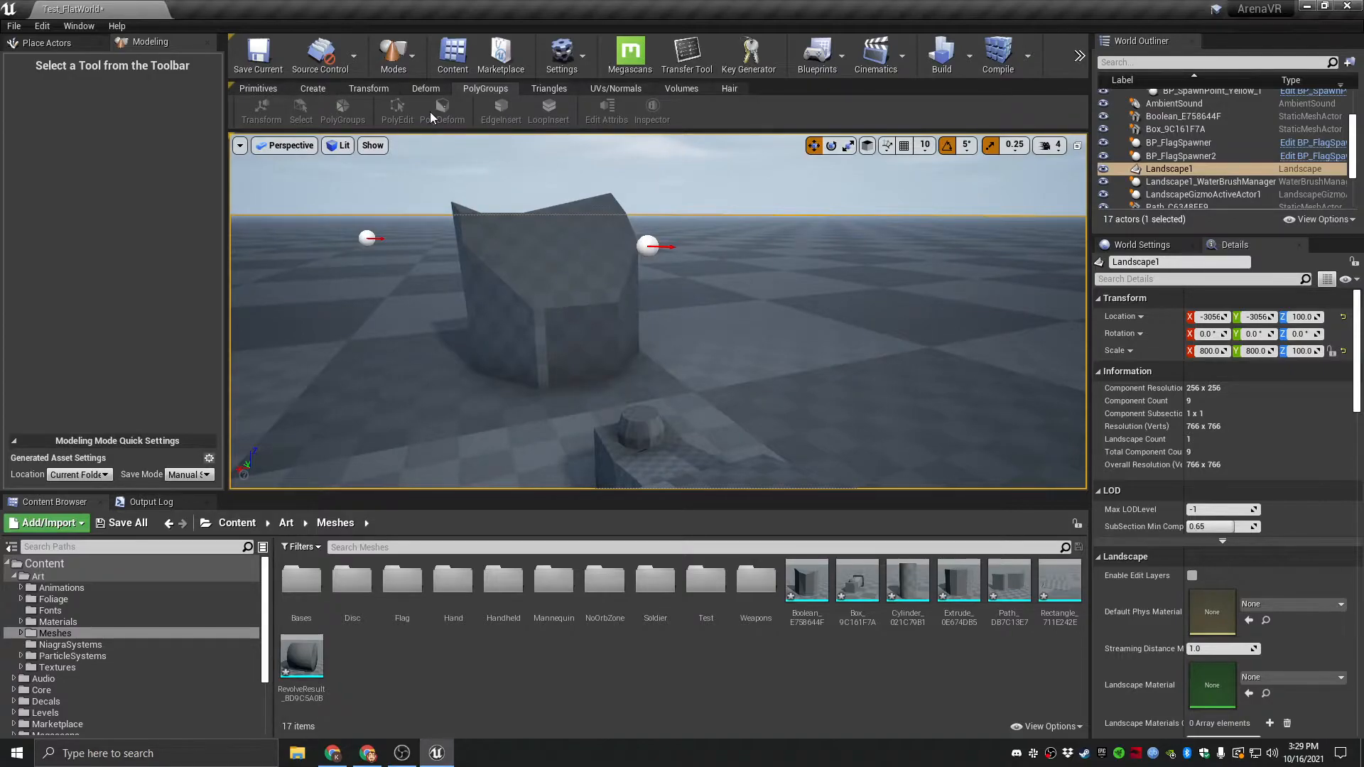
pyautogui.moveTo(564, 408); pyautogui.dragTo(546, 442, button='right')
pyautogui.click(567, 410)
pyautogui.press('f')
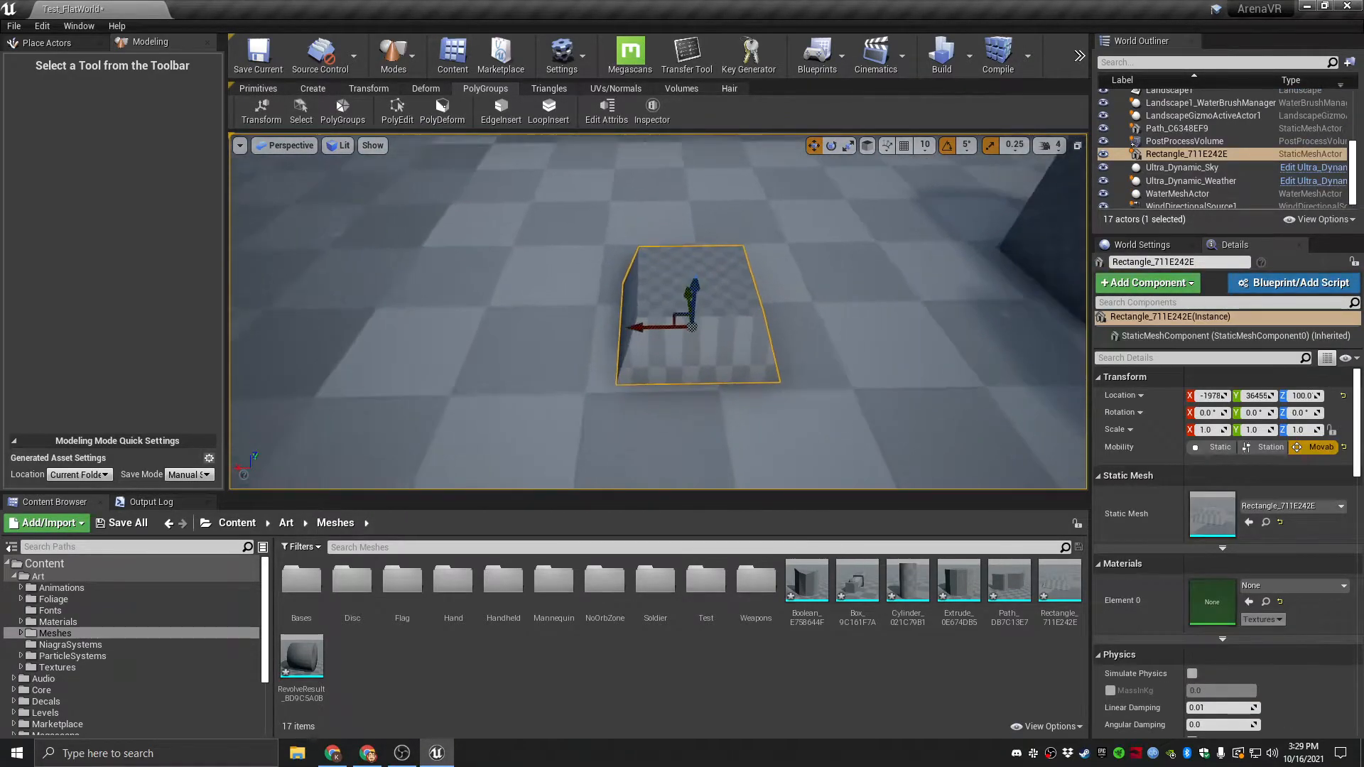
pyautogui.click(442, 110)
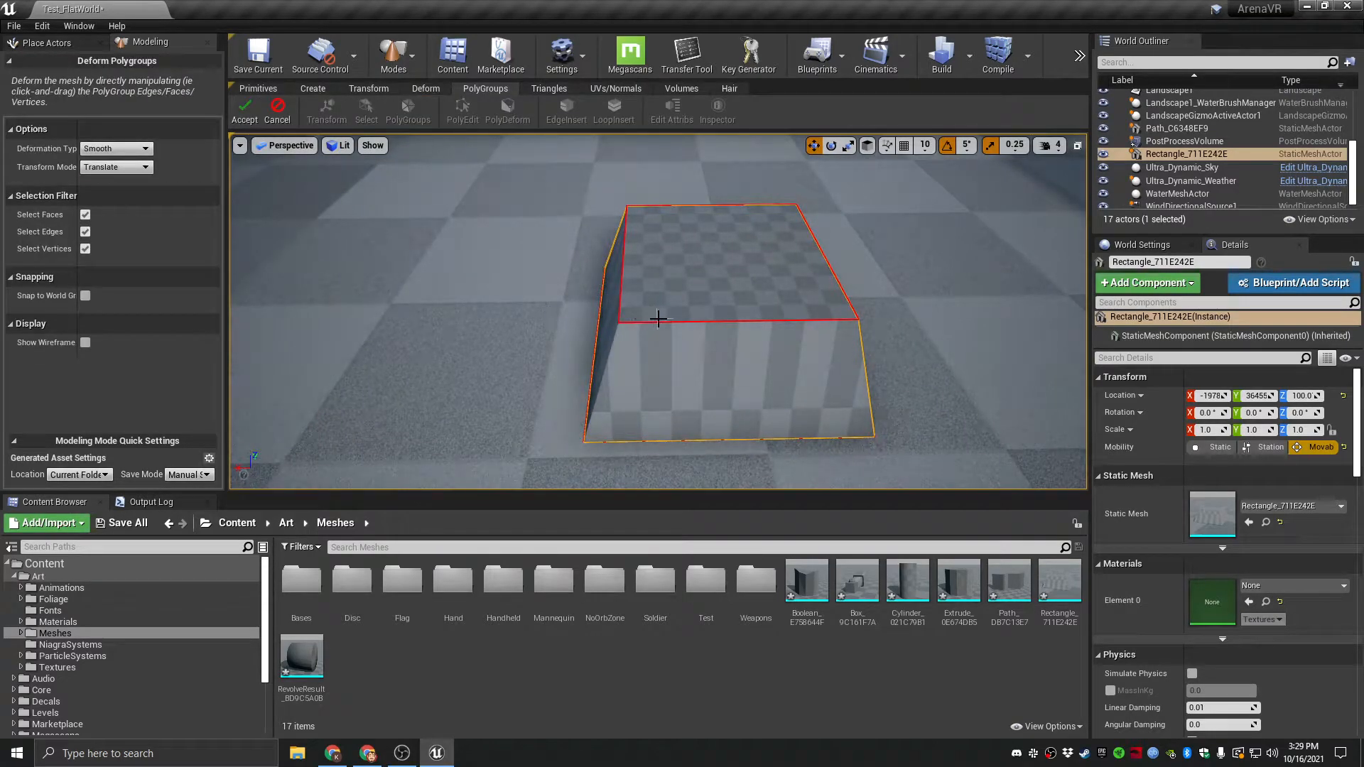
pyautogui.moveTo(659, 322); pyautogui.dragTo(662, 323)
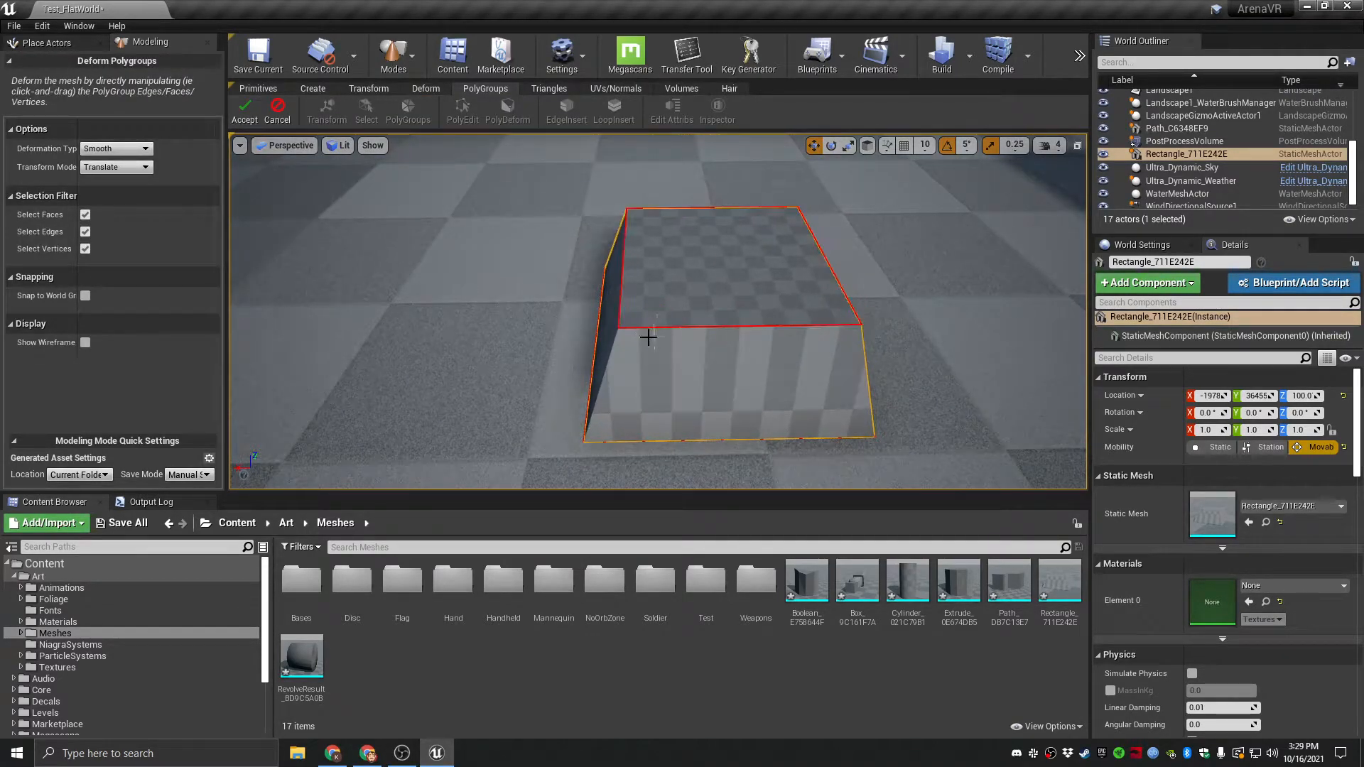
pyautogui.press('Return')
# Delete the extruded box mesh next to the rectangle mesh from the level.
pyautogui.moveTo(534, 325); pyautogui.dragTo(657, 307, button='right')
pyautogui.moveTo(688, 381)
pyautogui.mouseDown(button='right')
pyautogui.moveTo(657, 358)
pyautogui.moveTo(687, 381)
pyautogui.mouseUp(button='right')
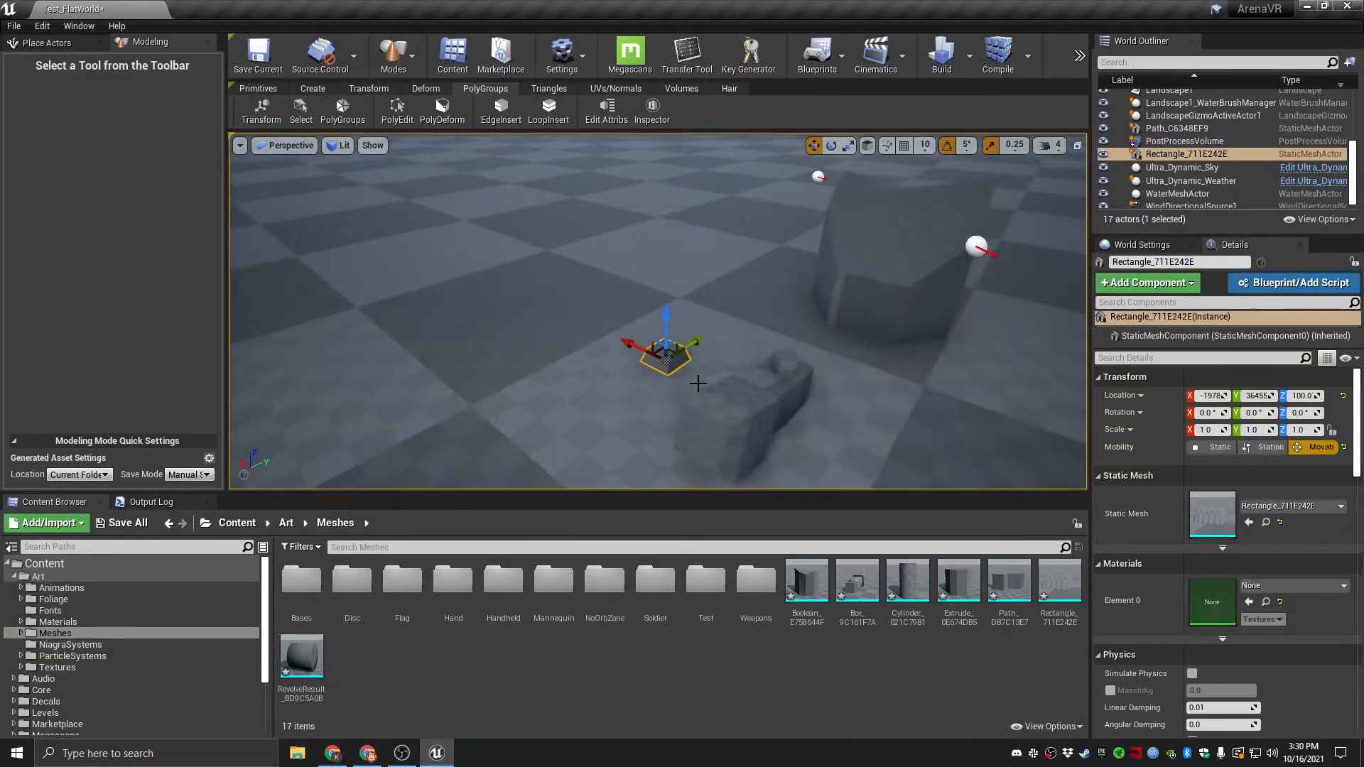
pyautogui.press('Delete')
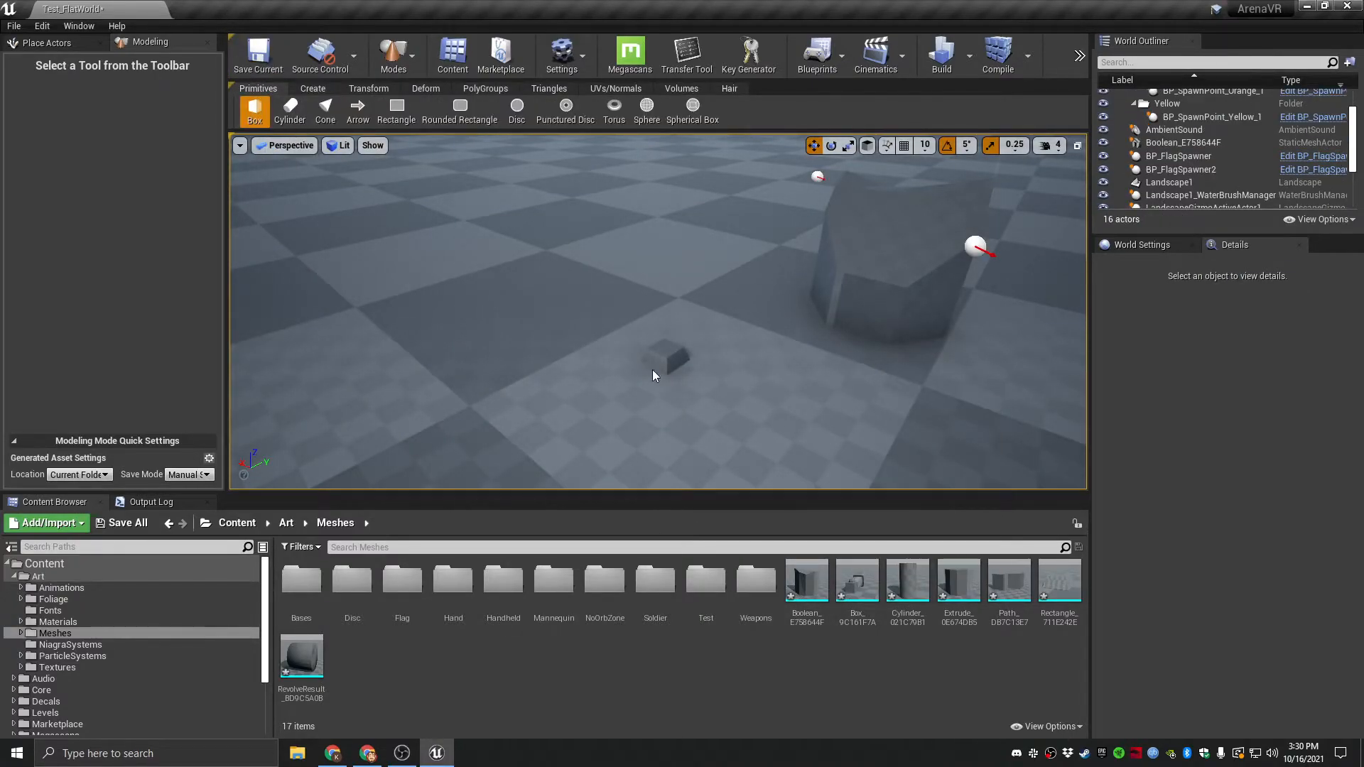
# Place a 100 × 100 × 100 box primitive on the ground in front of the small rectangle mesh.
pyautogui.click(254, 110)
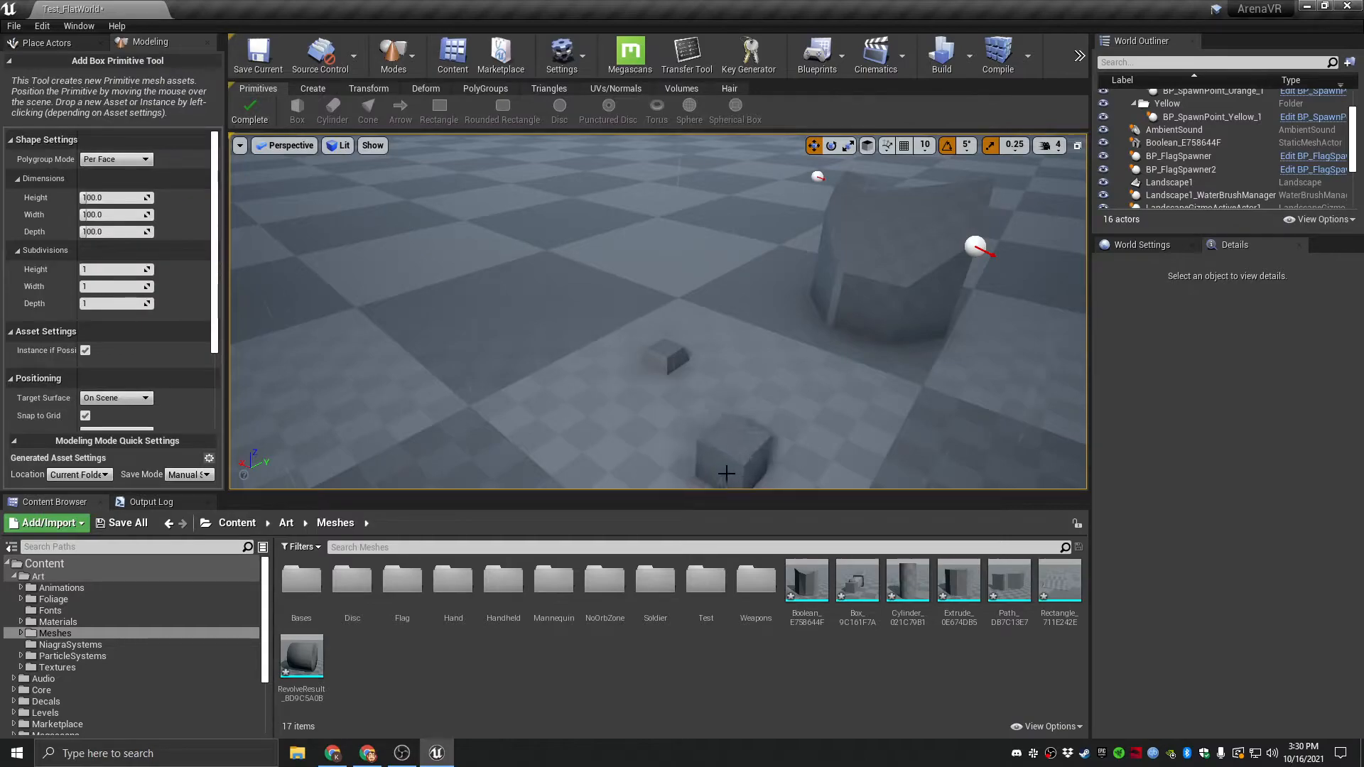
pyautogui.click(739, 436)
pyautogui.click(267, 116)
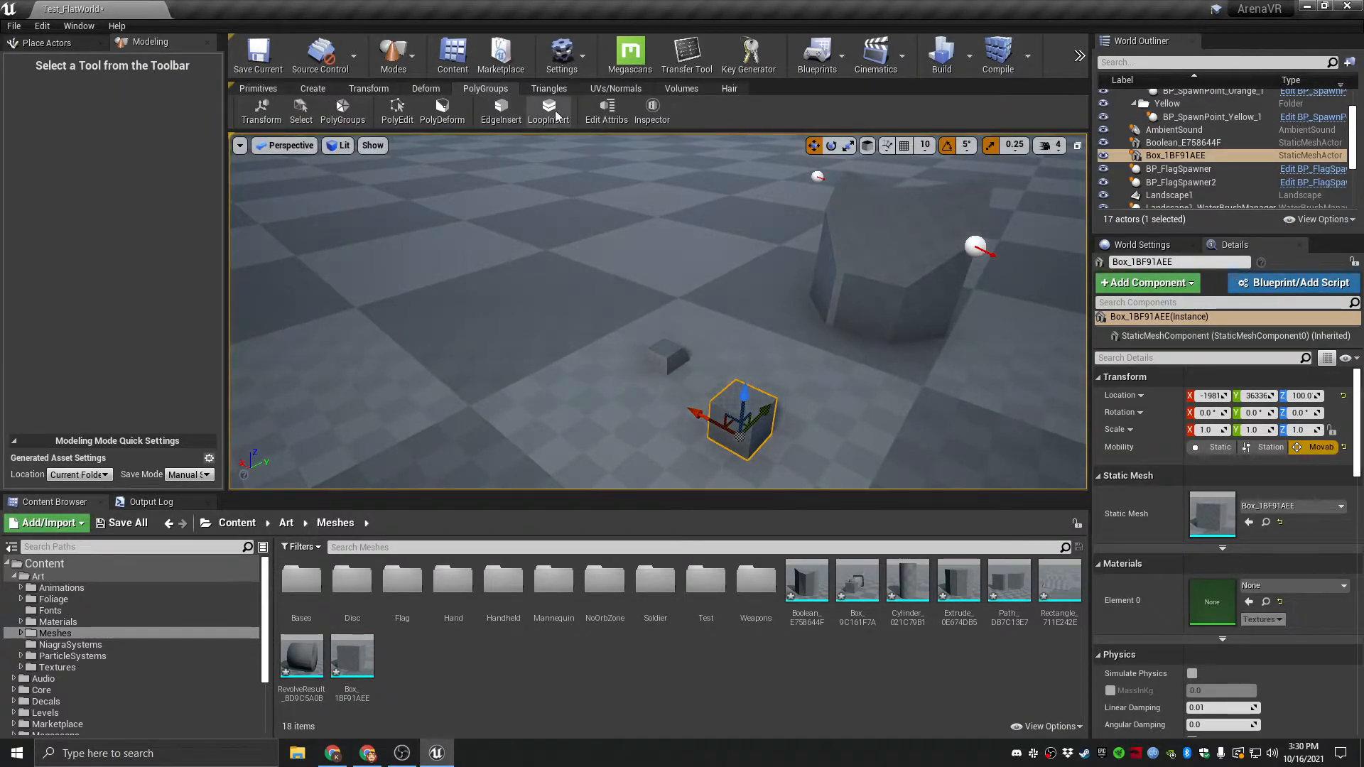
# Extrude the new box's top face upward with PolyEdit into a taller block and accept the edit.
pyautogui.press('f')
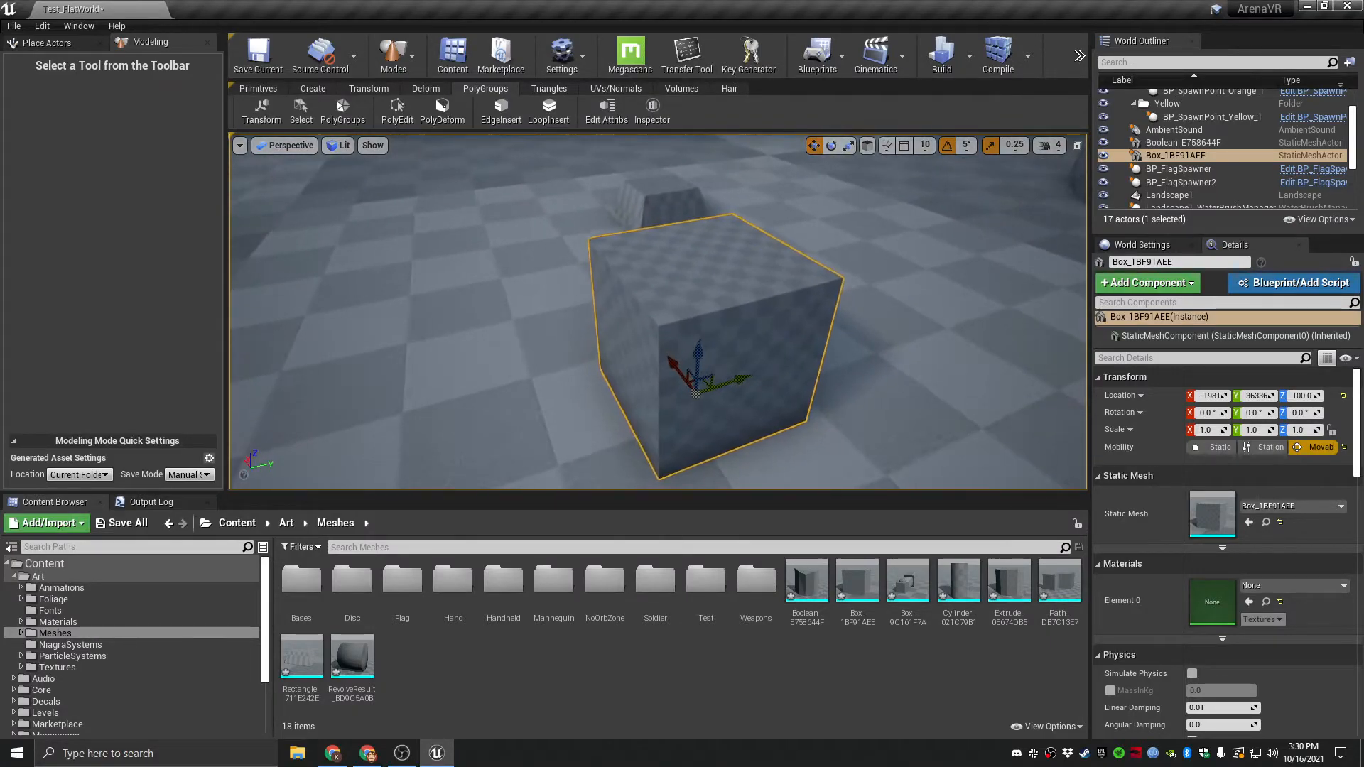
pyautogui.keyDown('alt'); pyautogui.moveTo(778, 279); pyautogui.dragTo(667, 286); pyautogui.keyUp('alt')
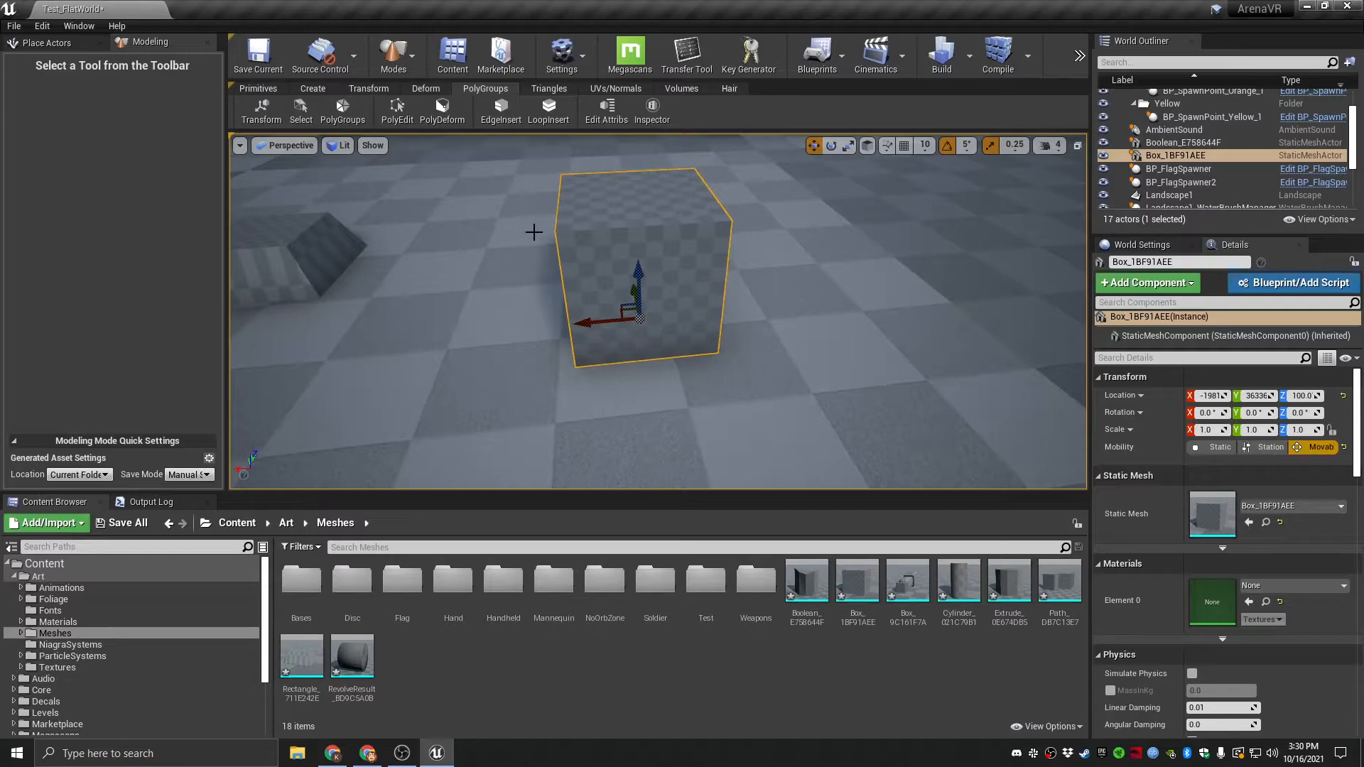
pyautogui.click(397, 112)
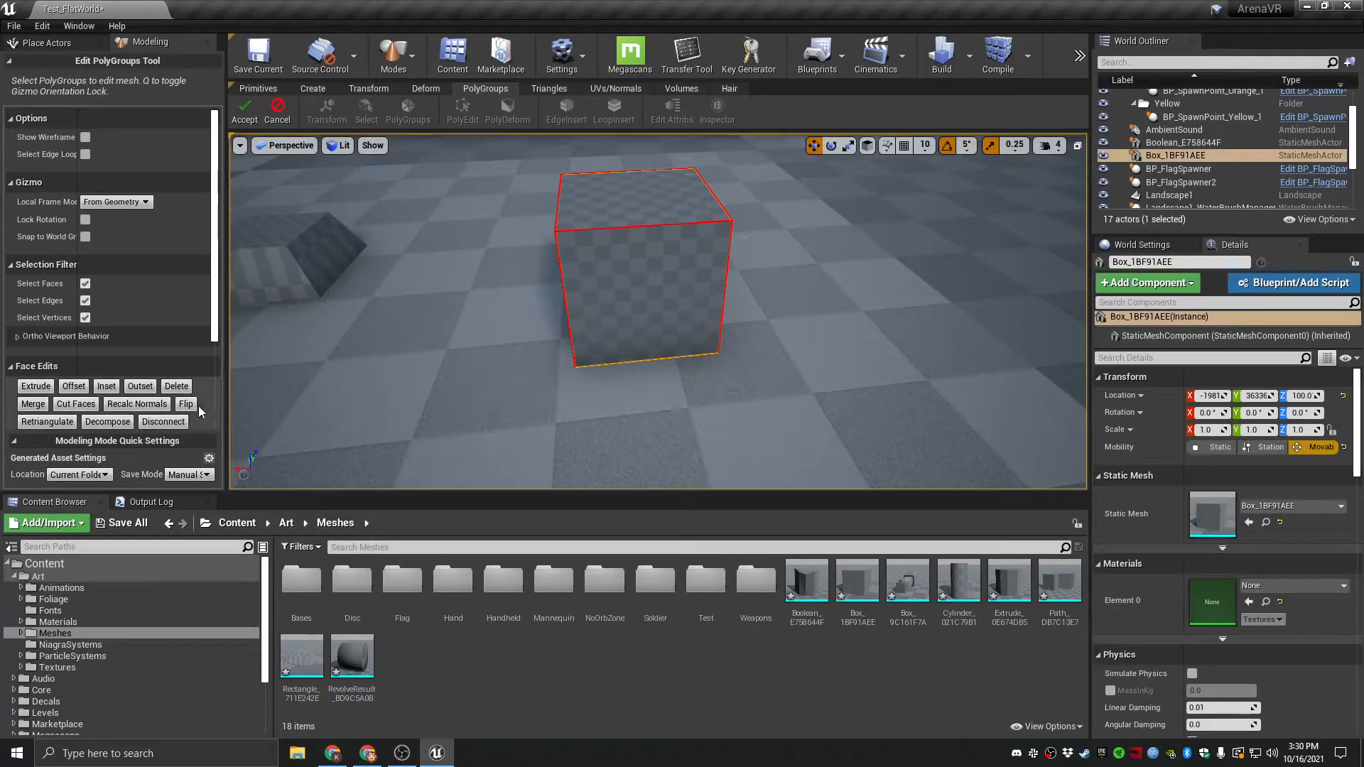
pyautogui.keyDown('alt'); pyautogui.moveTo(627, 284); pyautogui.dragTo(657, 284); pyautogui.keyUp('alt')
pyautogui.click(568, 214)
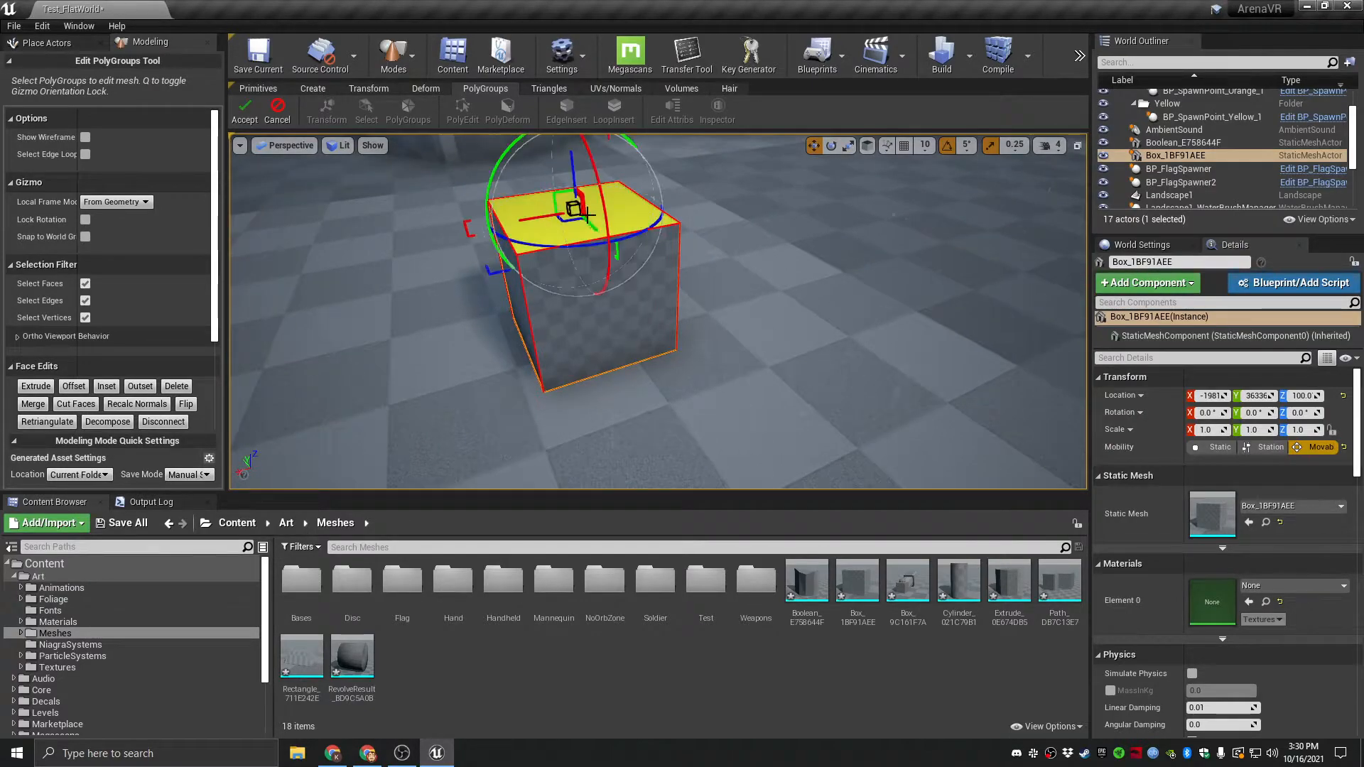
pyautogui.click(36, 388)
pyautogui.click(557, 145)
pyautogui.moveTo(557, 145); pyautogui.dragTo(594, 146, button='right')
pyautogui.press('f')
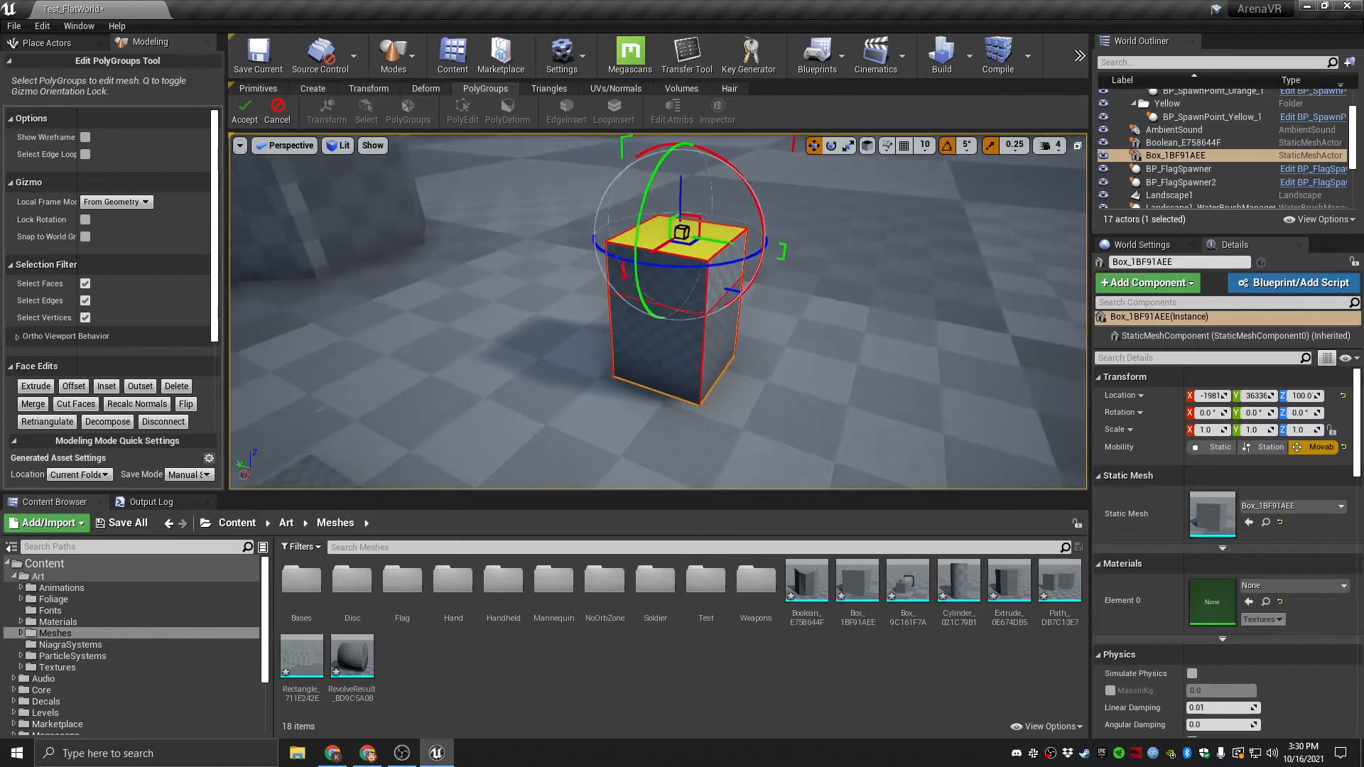
pyautogui.click(244, 111)
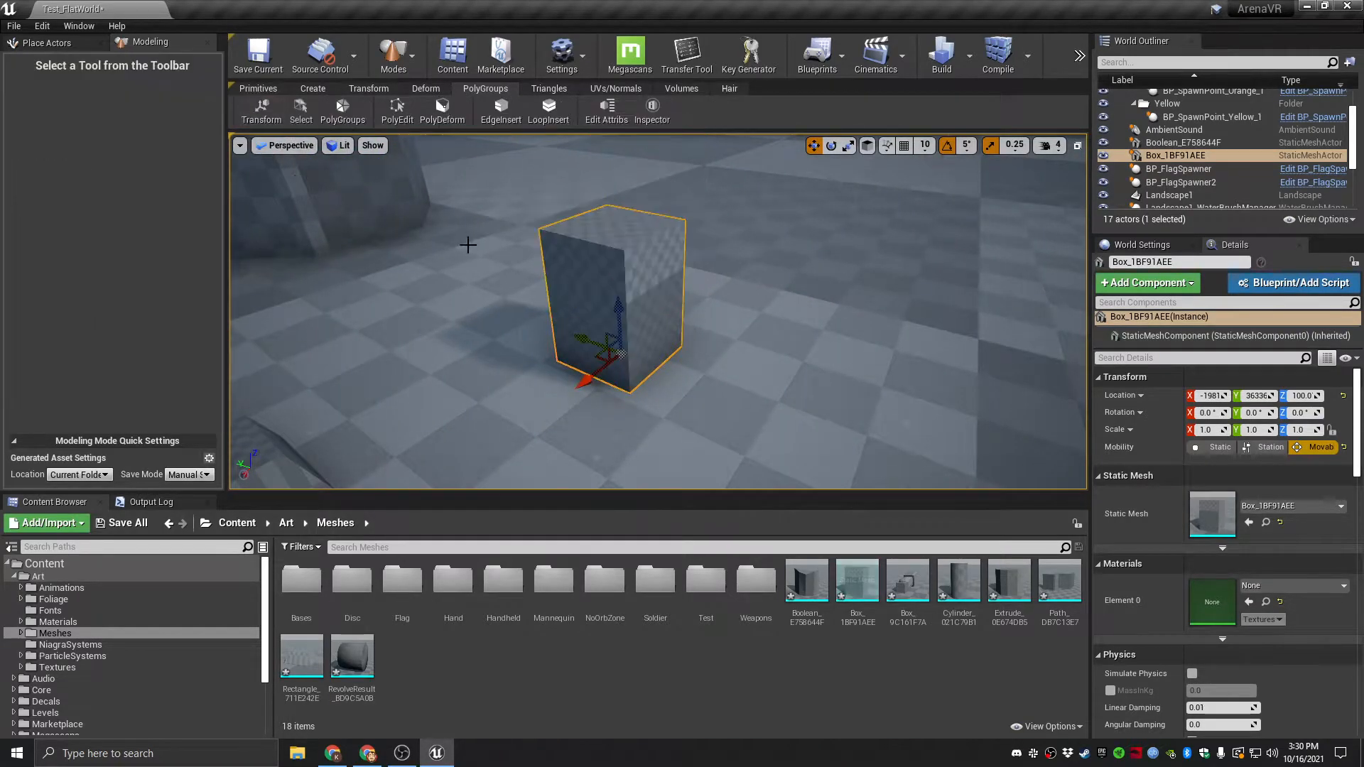
pyautogui.press('Escape')
# Merge the upper and lower faces on one side of the tall box with PolyEdit and accept.
pyautogui.click(628, 234)
pyautogui.click(396, 112)
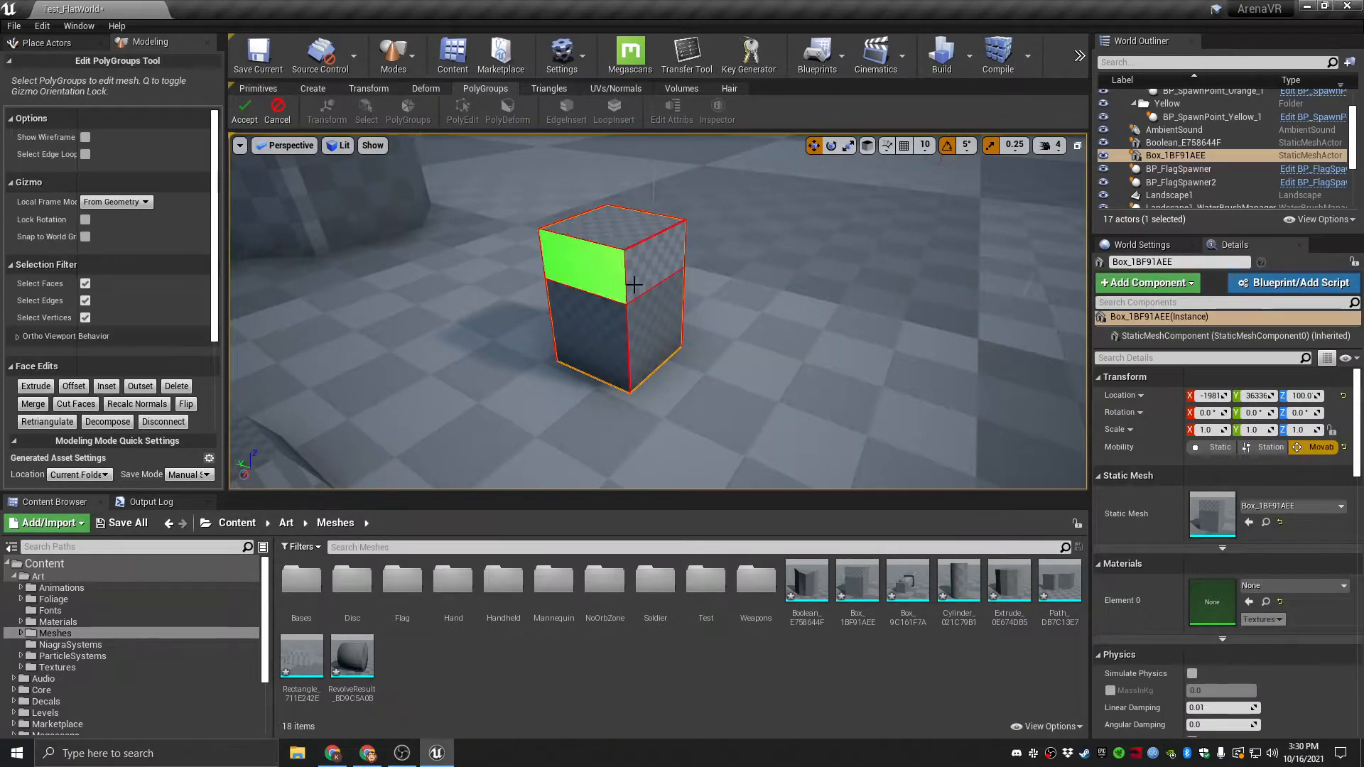
pyautogui.click(650, 313)
pyautogui.click(653, 273)
pyautogui.keyDown('shift'); pyautogui.click(637, 333); pyautogui.keyUp('shift')
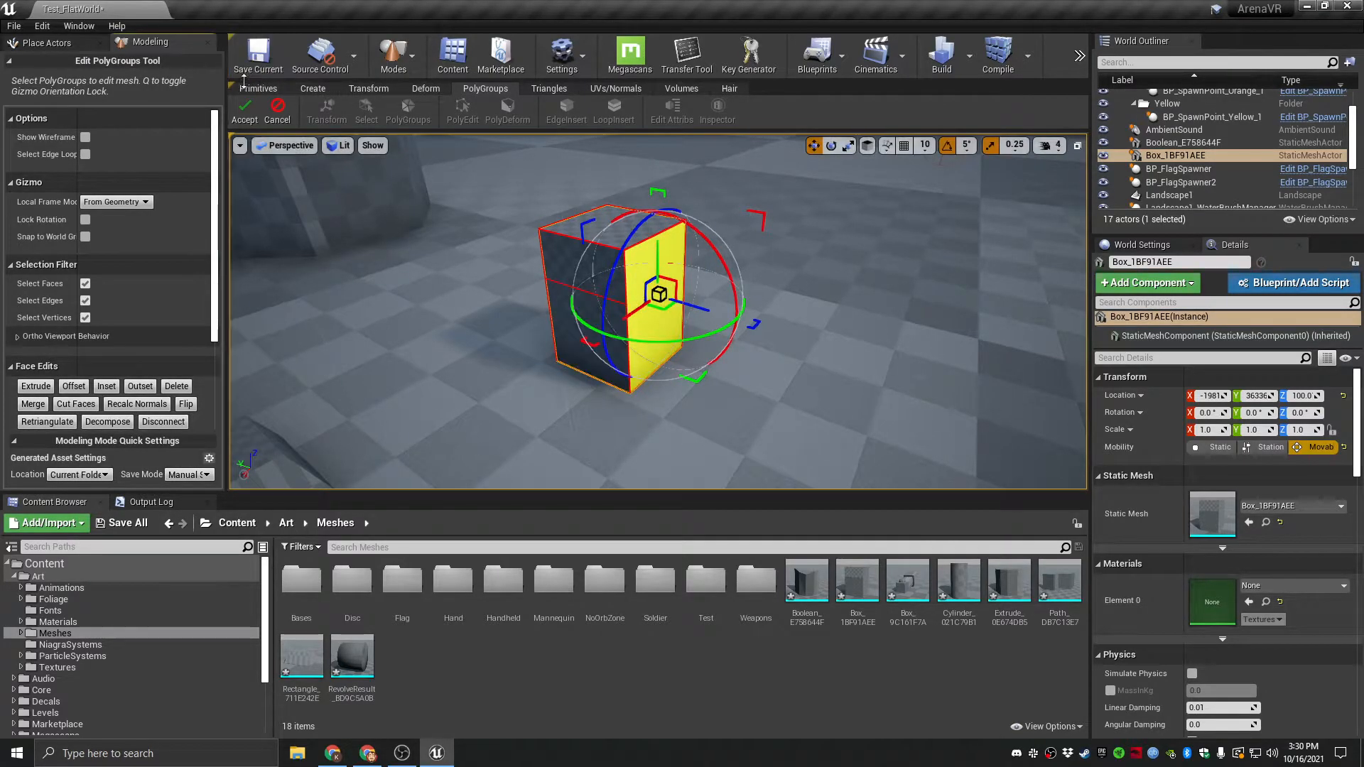
pyautogui.click(245, 110)
pyautogui.press('Escape')
# Decompose the tall box's merged side face into separate triangle polygroups with PolyEdit and accept.
pyautogui.click(617, 256)
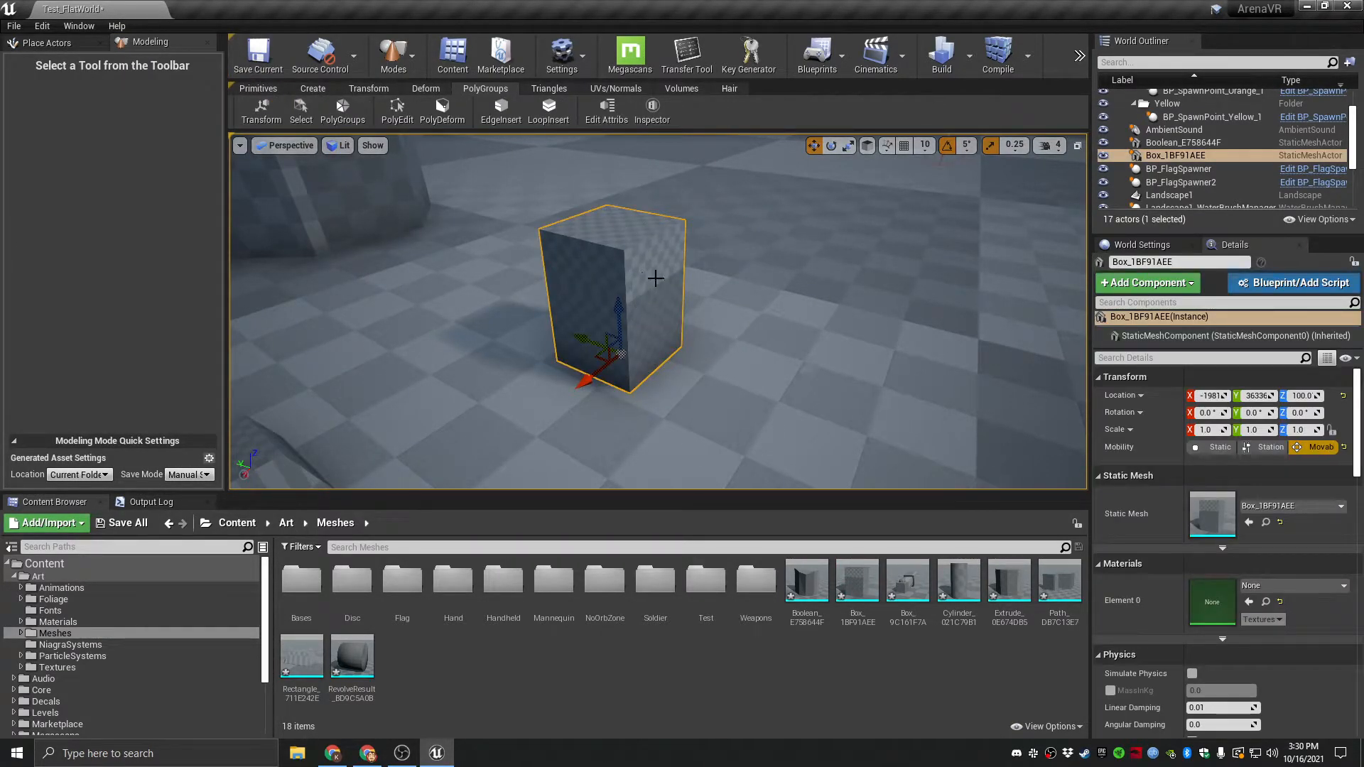
pyautogui.click(396, 110)
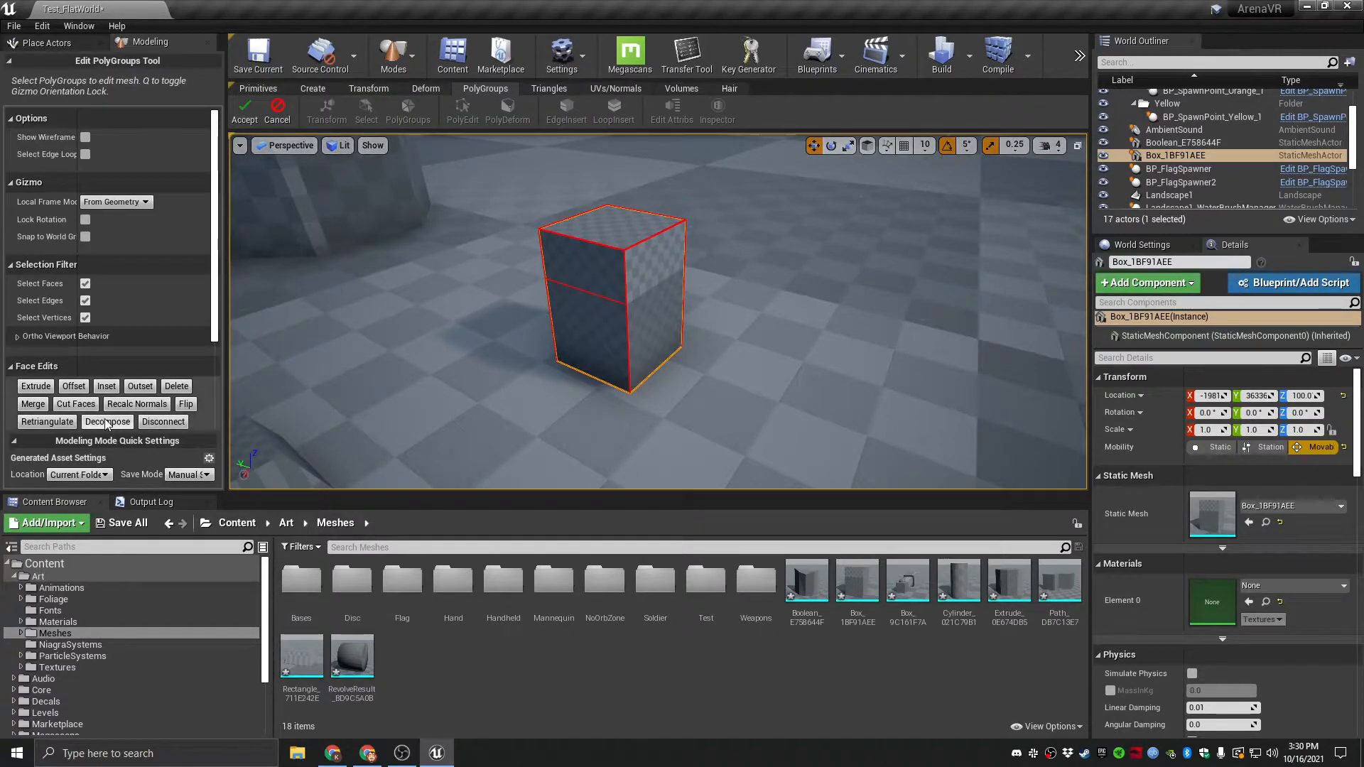
pyautogui.click(639, 299)
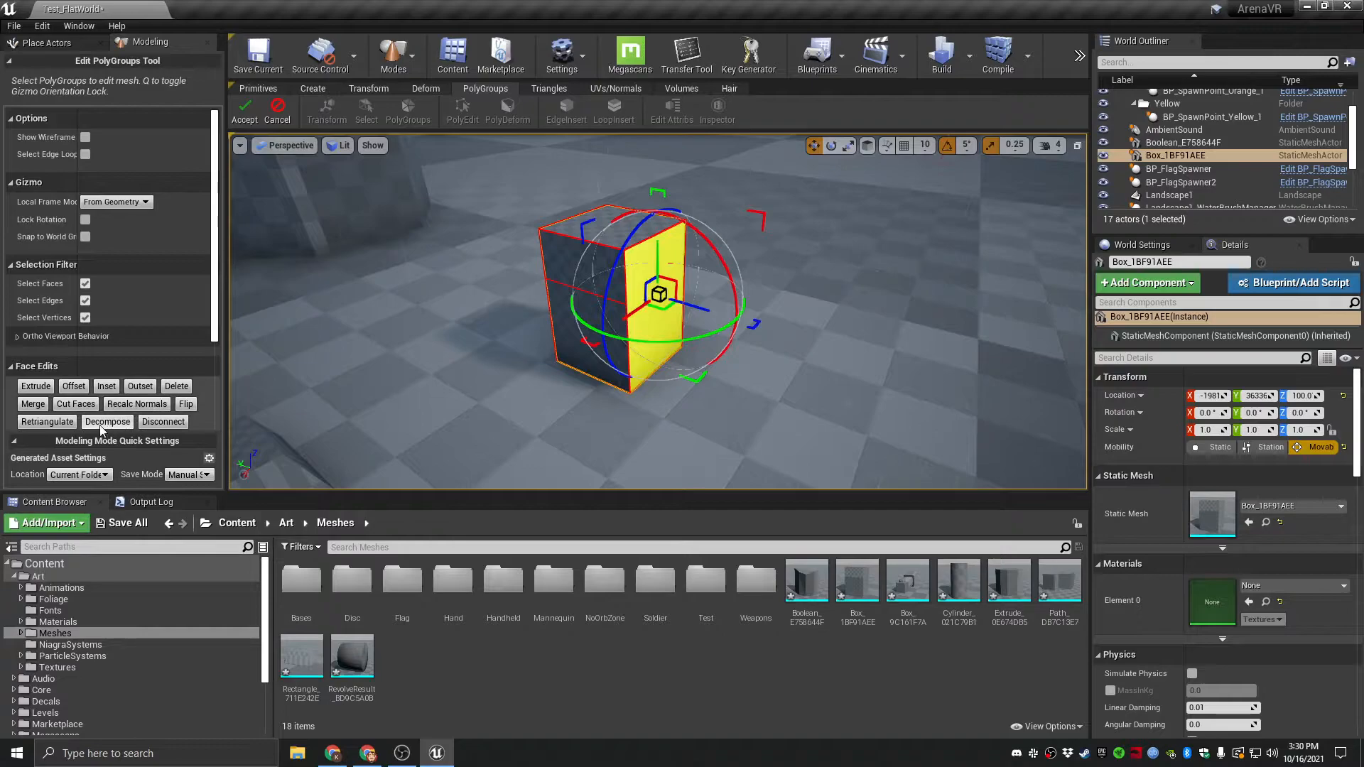
pyautogui.moveTo(650, 376); pyautogui.dragTo(667, 342, button='right')
pyautogui.moveTo(625, 388); pyautogui.dragTo(814, 393, button='right')
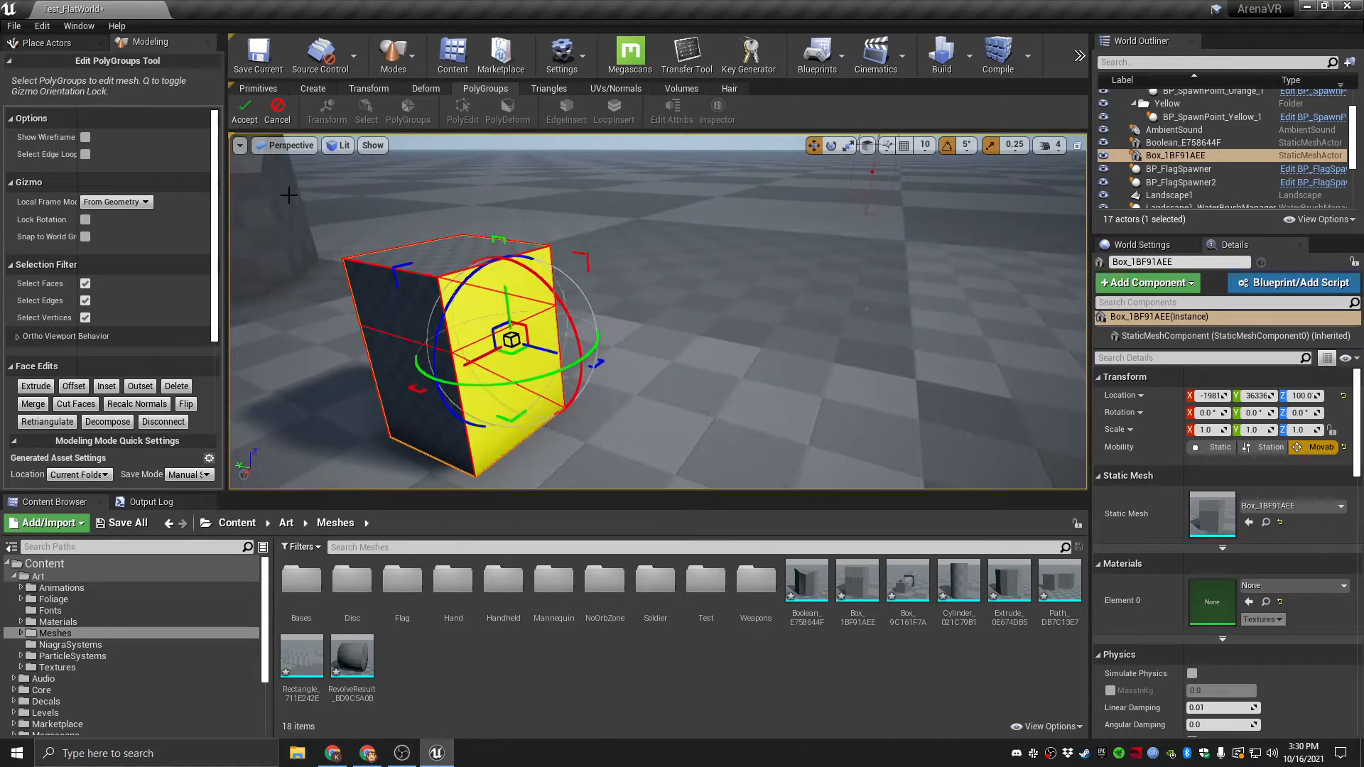
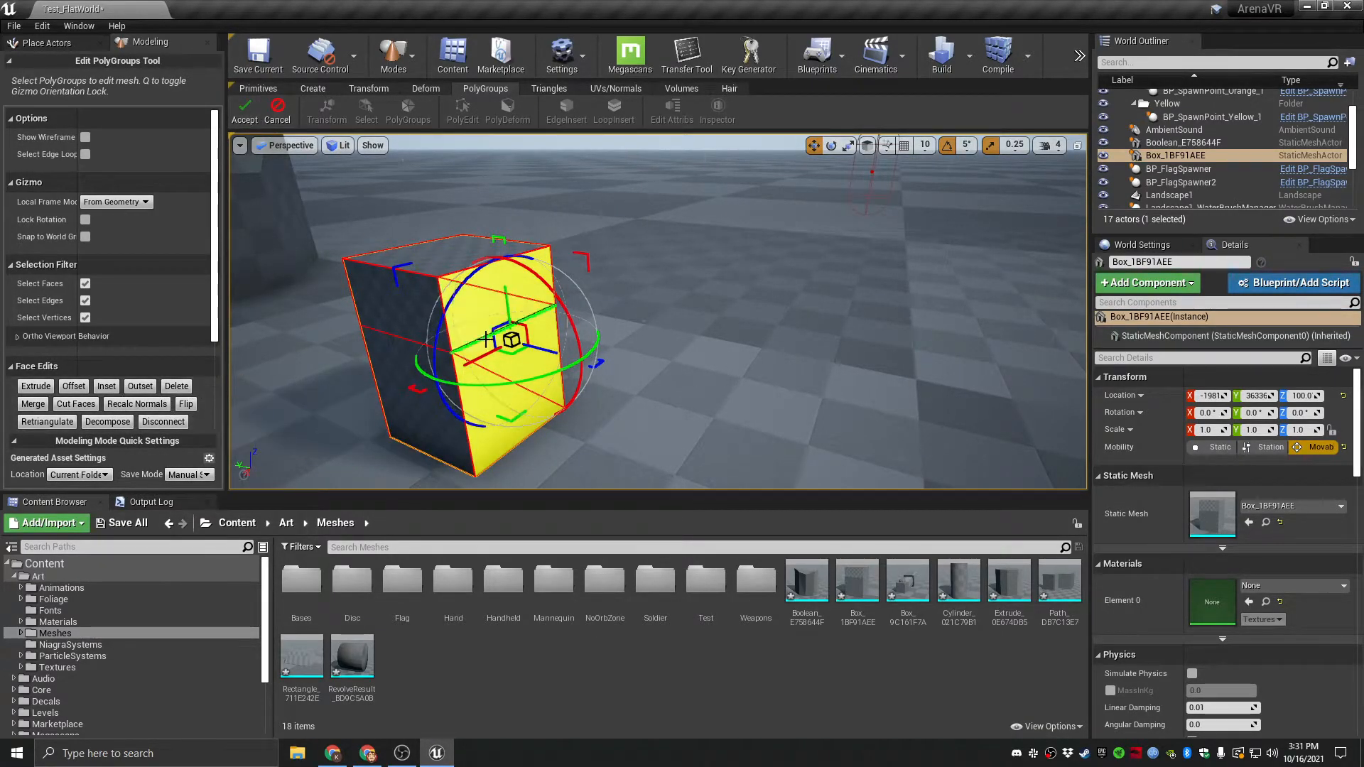
pyautogui.click(242, 106)
pyautogui.press('Escape')
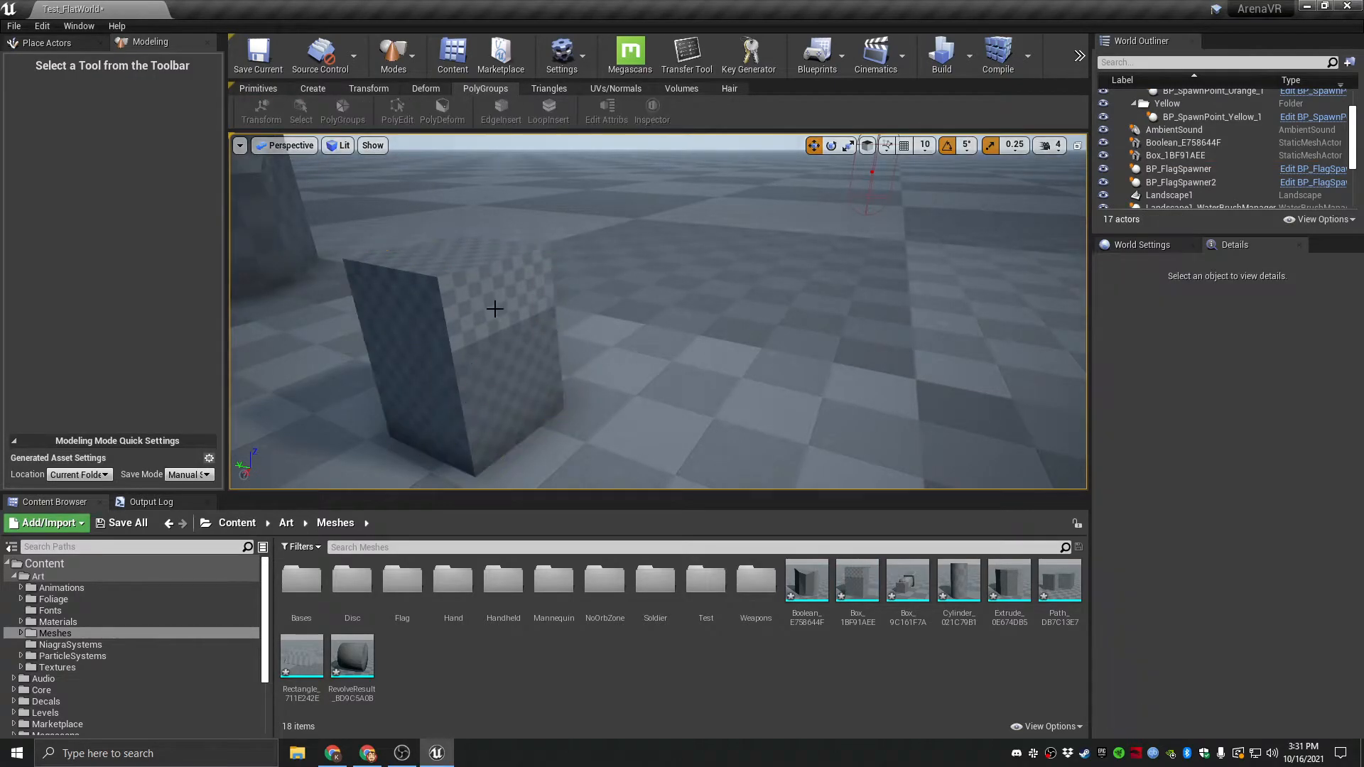
# Delete the tall box and place a new 100 × 100 × 100 box primitive at the same spot.
pyautogui.click(494, 308)
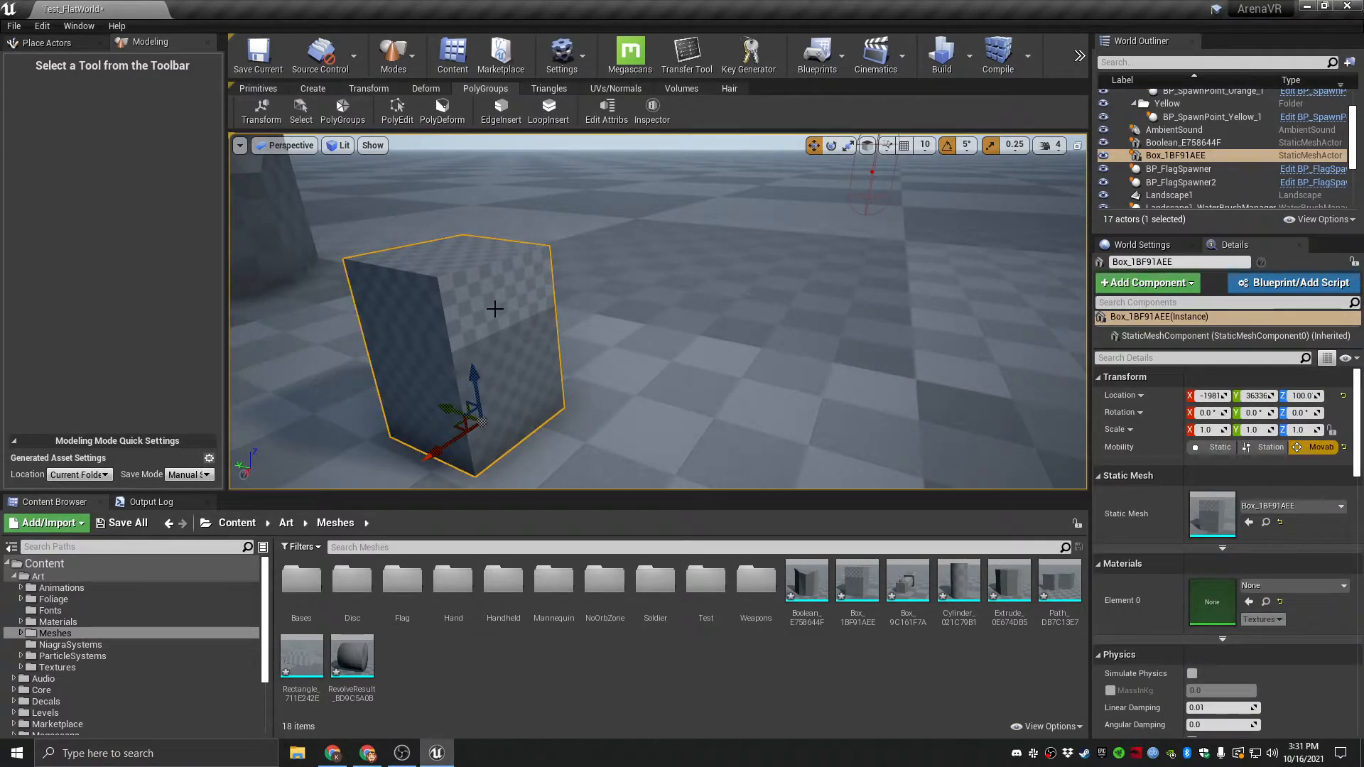
pyautogui.press('Delete')
pyautogui.click(258, 88)
pyautogui.click(296, 108)
pyautogui.click(465, 387)
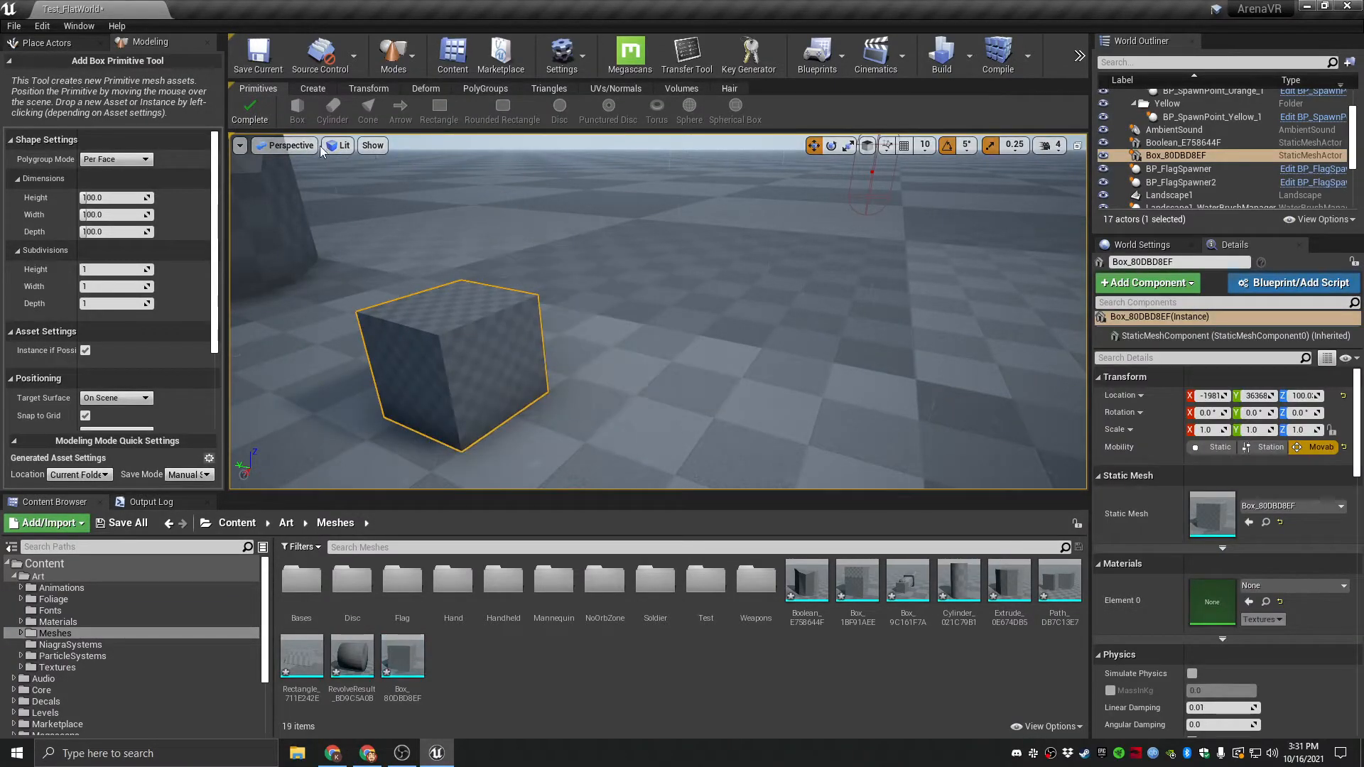
pyautogui.click(251, 115)
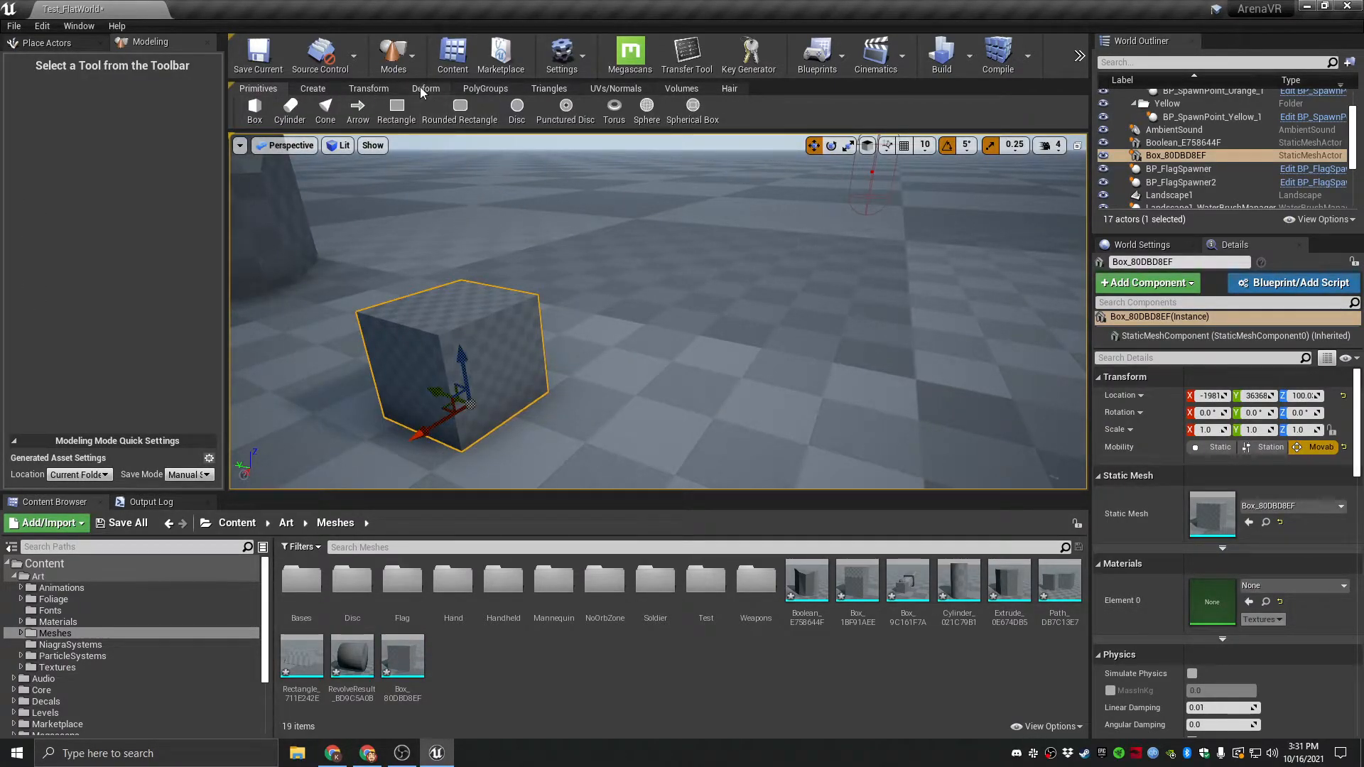
# Insert a diagonal edge across the box's front face from its side edge to its top edge, using EdgeInsert in Plane Cut mode.
pyautogui.click(475, 90)
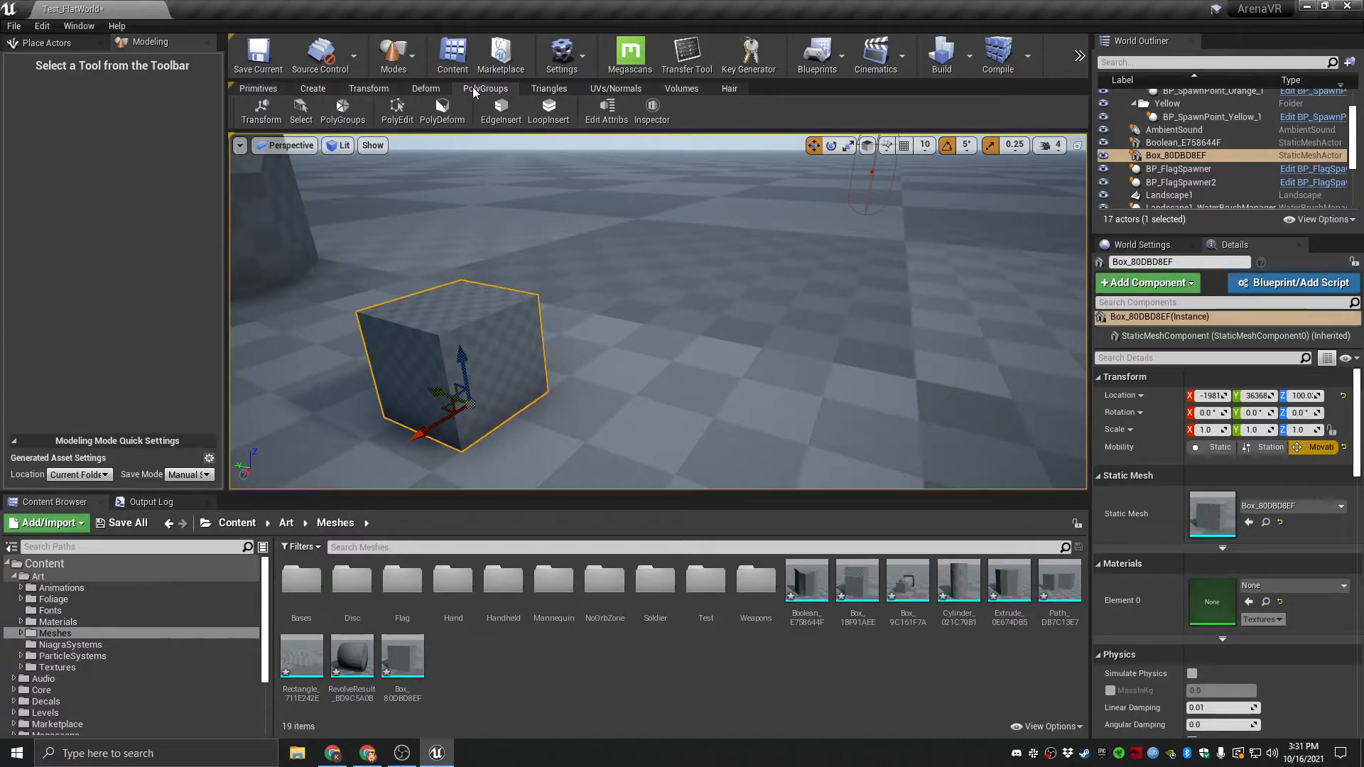
pyautogui.click(505, 112)
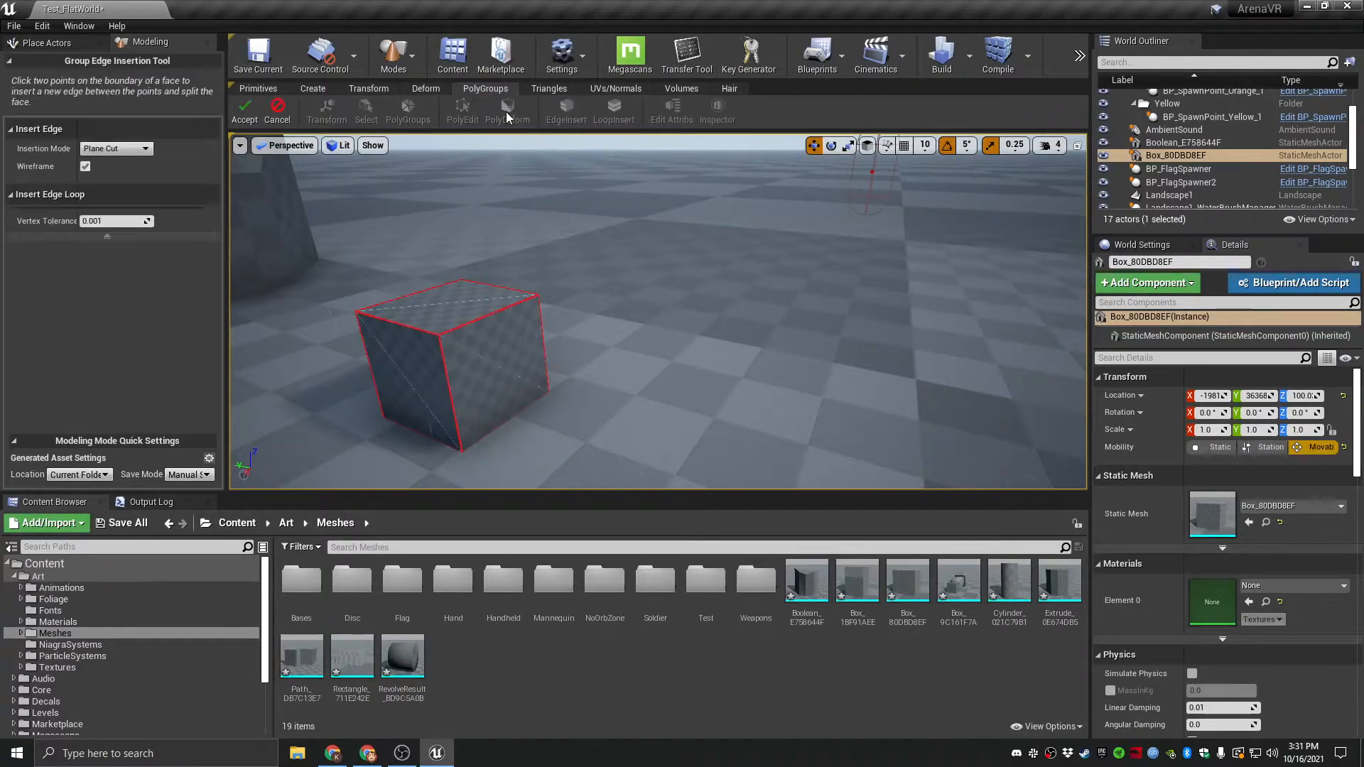
pyautogui.moveTo(534, 341); pyautogui.dragTo(512, 351, button='right')
pyautogui.press('w')
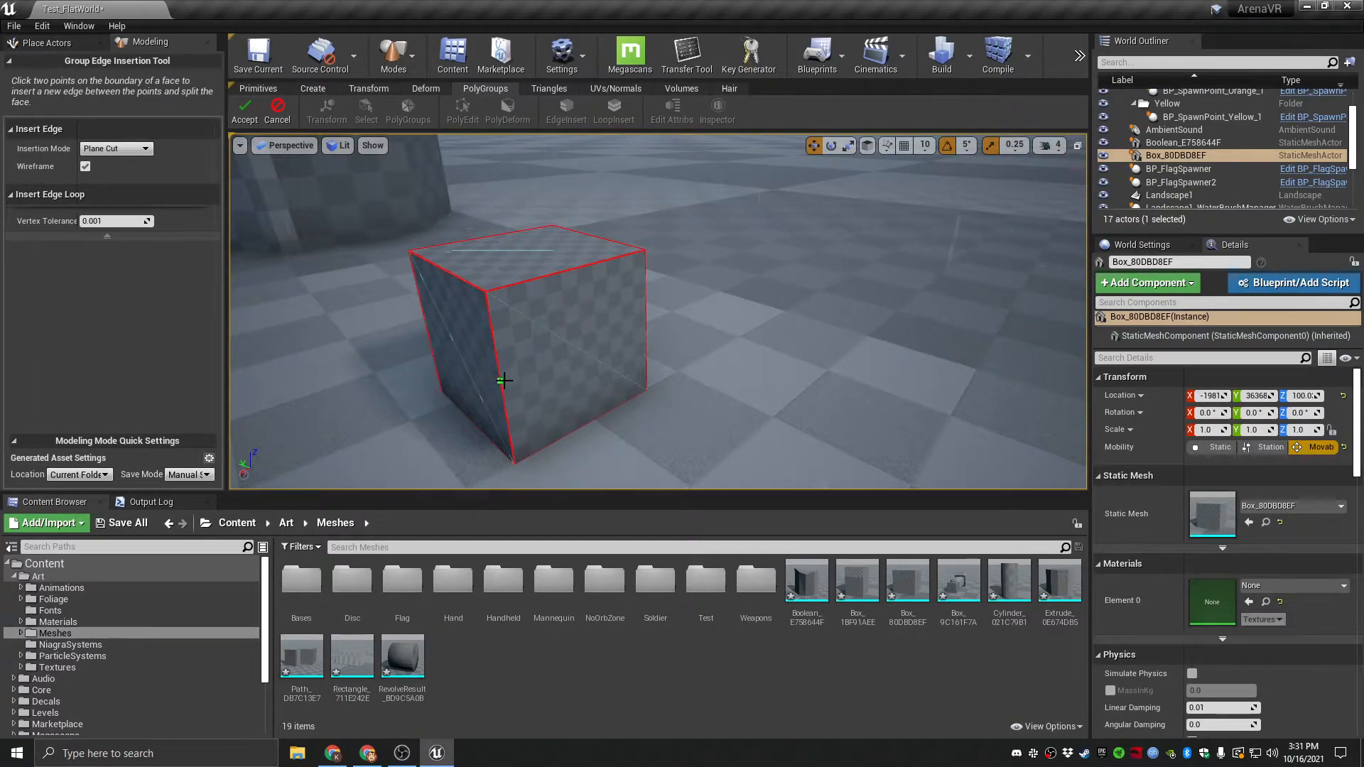
pyautogui.click(575, 270)
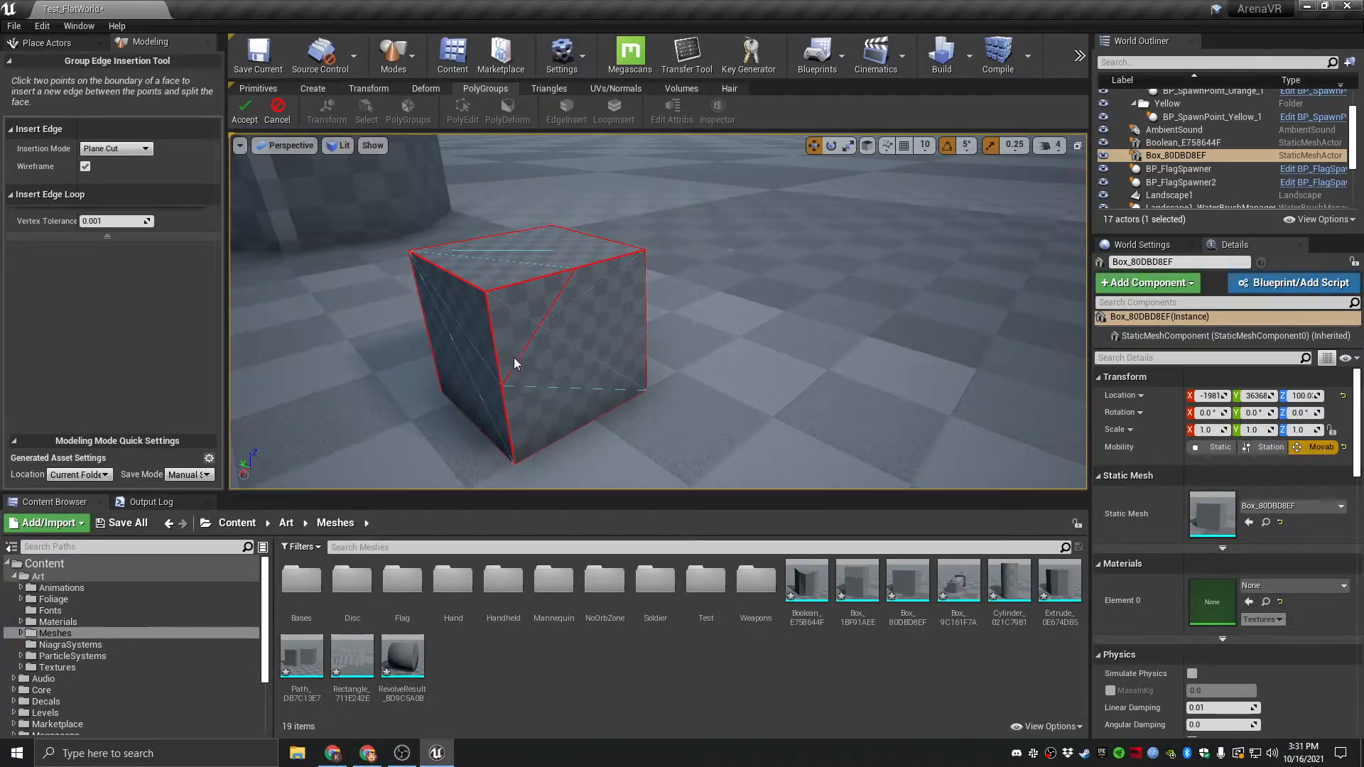
pyautogui.click(277, 110)
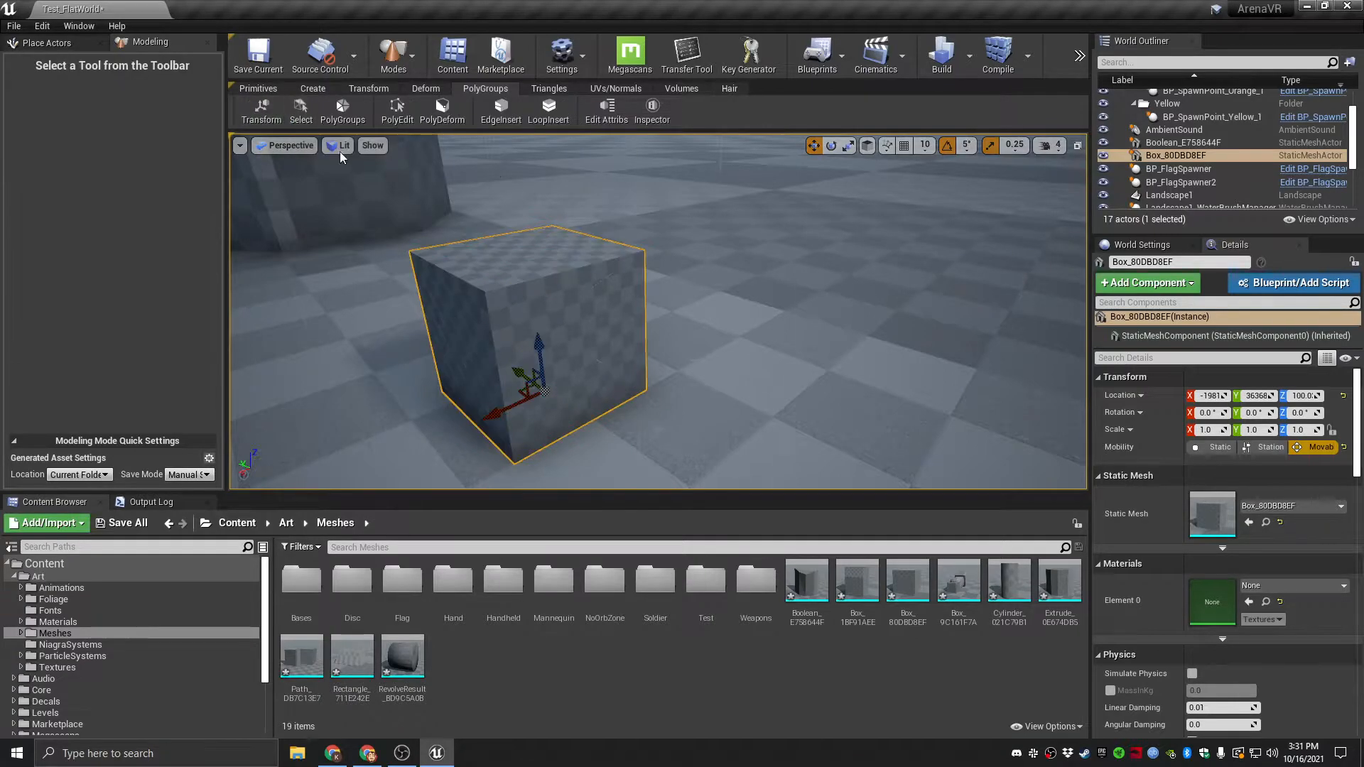
# Undo the diagonal edge insertion on the box.
pyautogui.click(548, 111)
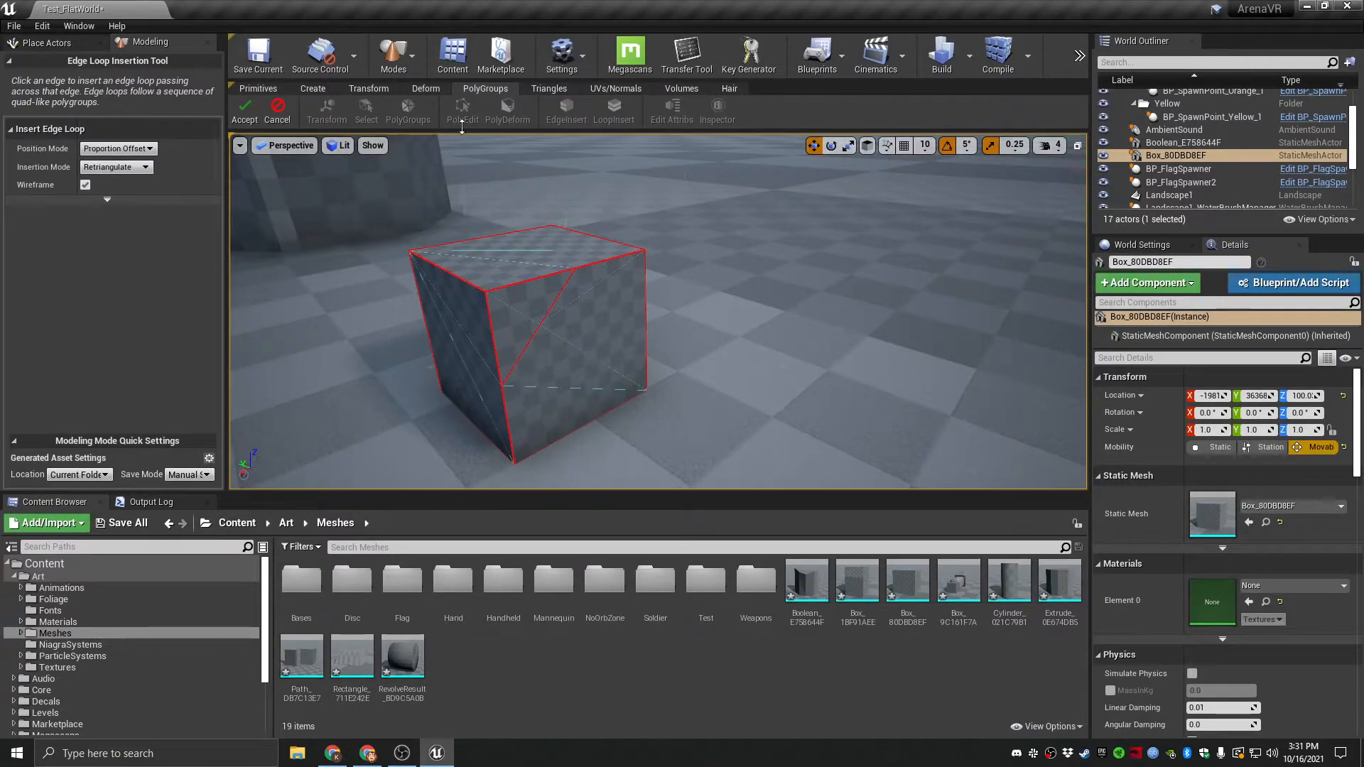
pyautogui.click(290, 108)
pyautogui.hotkey('ctrl', 'z')
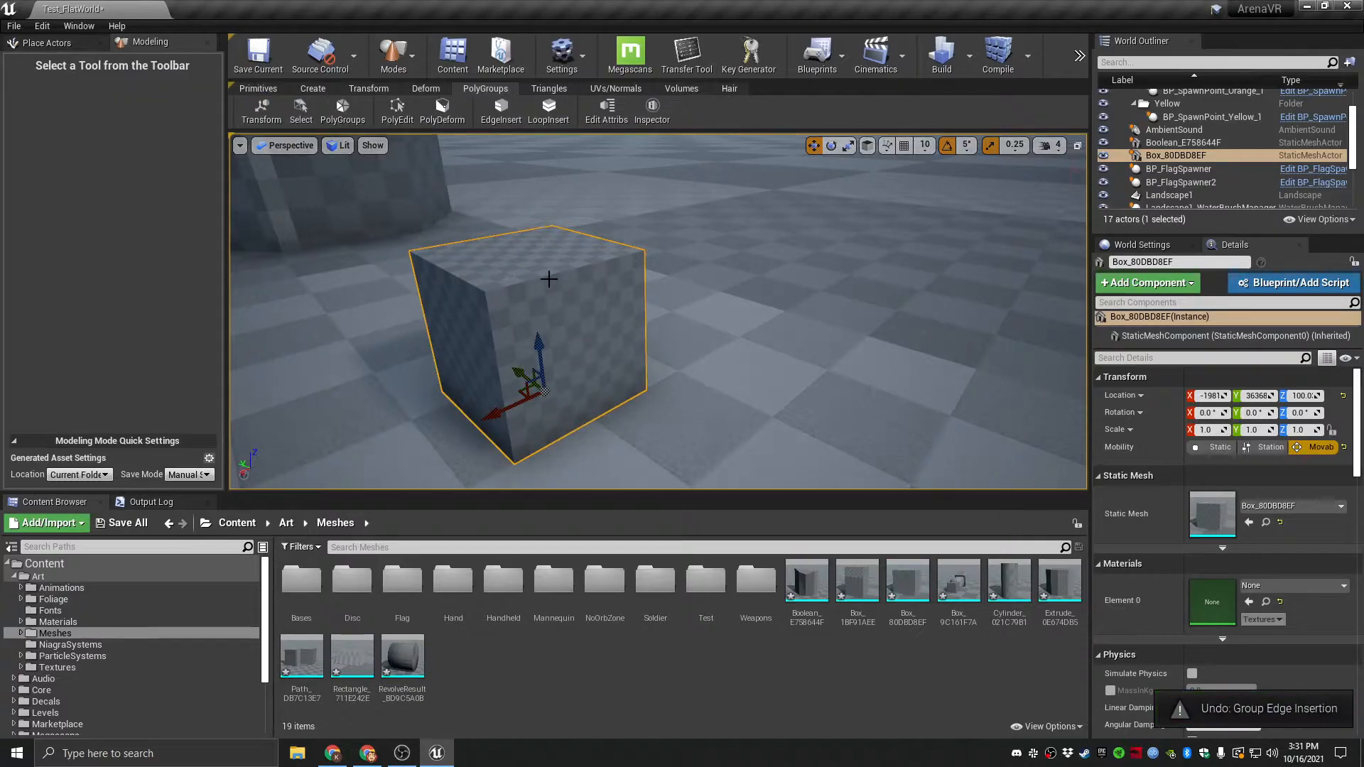
# Insert several horizontal edge loops around the box with LoopInsert, using Proportion Offset position and Retriangulate insertion modes.
pyautogui.click(547, 110)
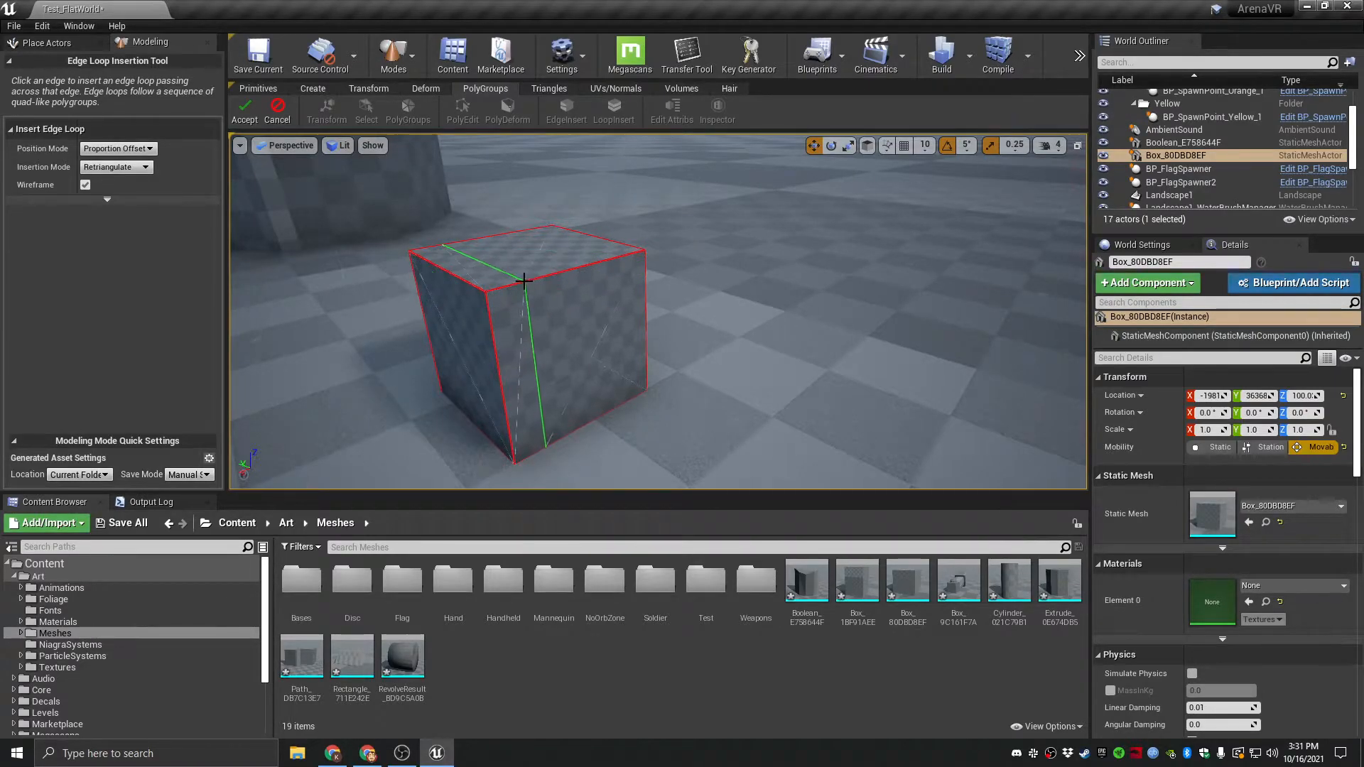
pyautogui.press('s')
pyautogui.moveTo(520, 285)
pyautogui.mouseDown(button='right')
pyautogui.moveTo(490, 298)
pyautogui.moveTo(512, 274)
pyautogui.moveTo(497, 245)
pyautogui.moveTo(554, 327)
pyautogui.moveTo(639, 344)
pyautogui.moveTo(542, 279)
pyautogui.mouseUp(button='right')
pyautogui.press('w')
pyautogui.press('w')
pyautogui.press('s')
pyautogui.press('w')
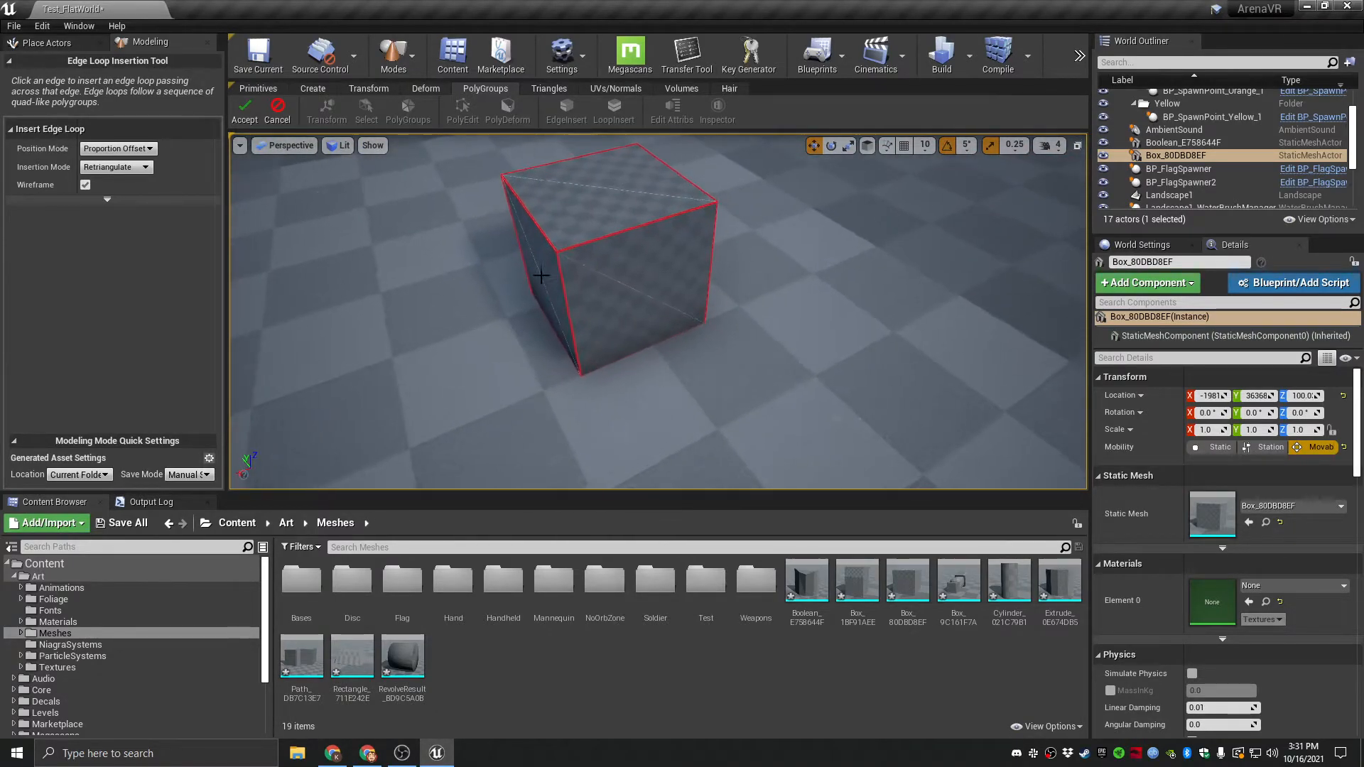
pyautogui.click(571, 333)
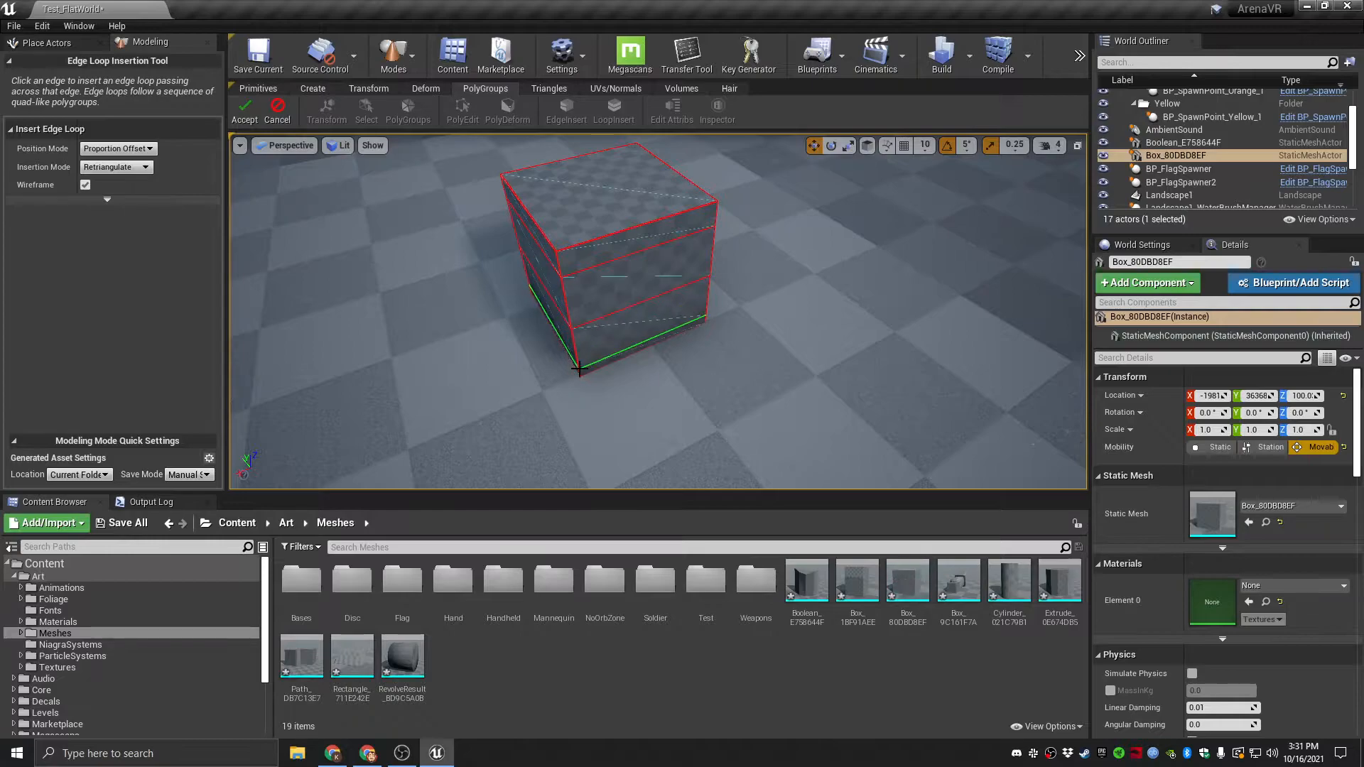
pyautogui.click(572, 316)
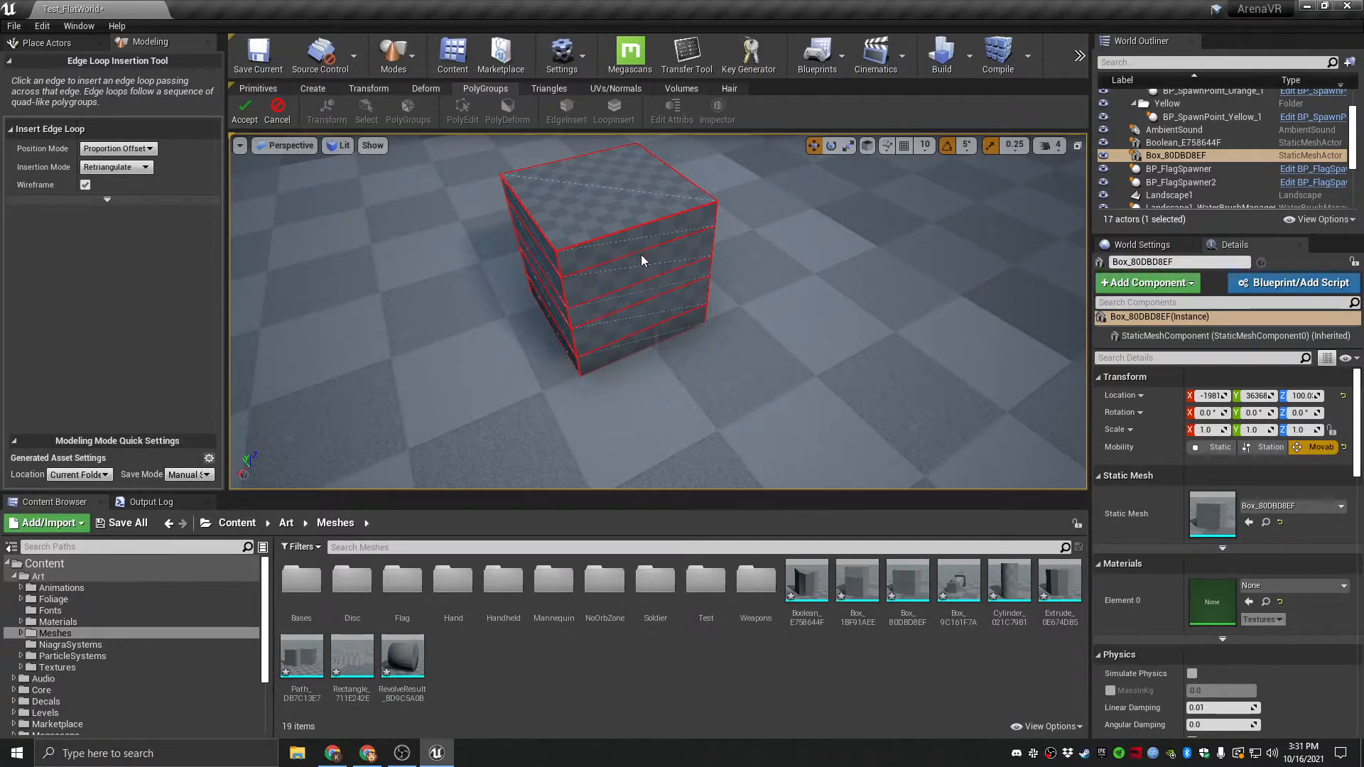
# Add vertical edge loops across the box's top and front faces and accept the loop insertion.
pyautogui.click(598, 240)
pyautogui.click(642, 227)
pyautogui.click(254, 107)
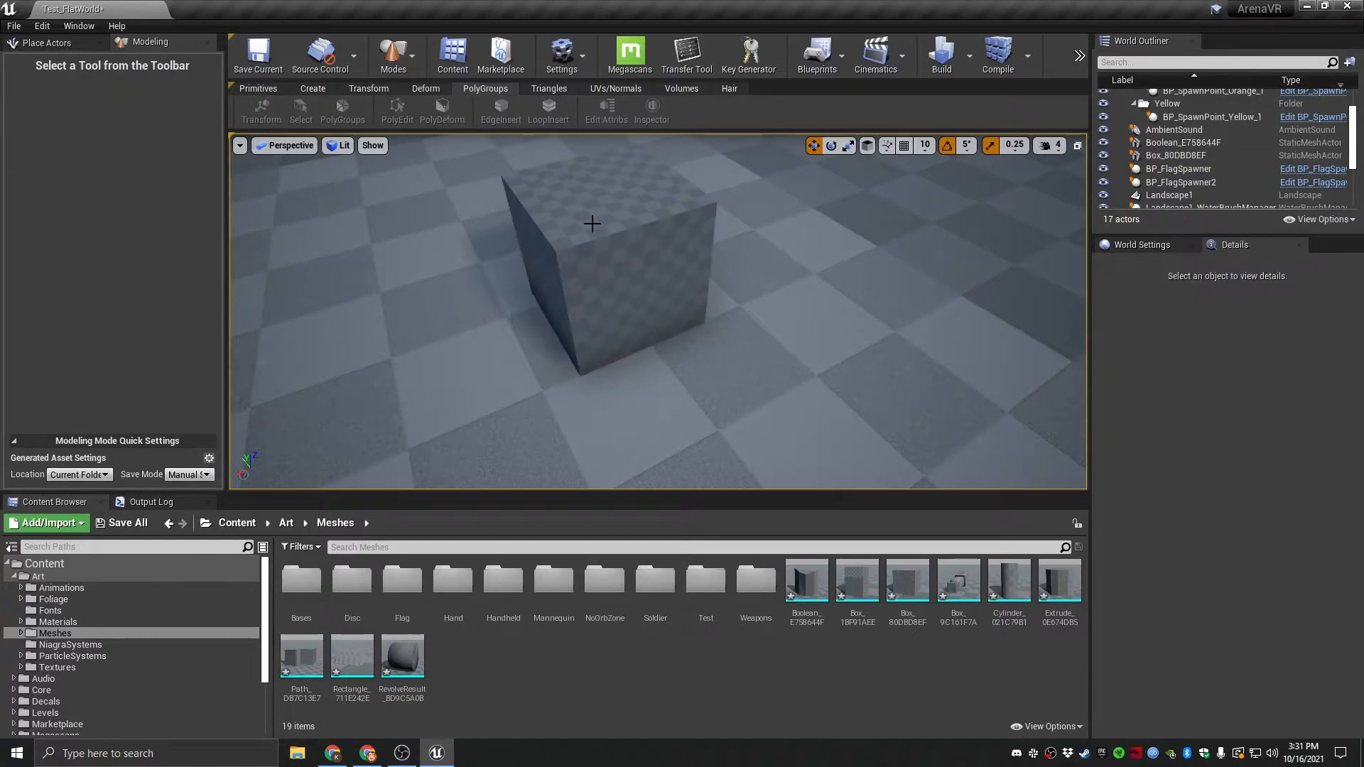
# Pull a middle grid face on the box's front side outward with PolyEdit.
pyautogui.click(396, 110)
pyautogui.moveTo(548, 188); pyautogui.dragTo(440, 193, button='right')
pyautogui.press('w')
pyautogui.moveTo(594, 374)
pyautogui.mouseDown(button='right')
pyautogui.moveTo(667, 377)
pyautogui.moveTo(594, 374)
pyautogui.mouseUp(button='right')
pyautogui.press('d')
pyautogui.moveTo(579, 343); pyautogui.dragTo(601, 353)
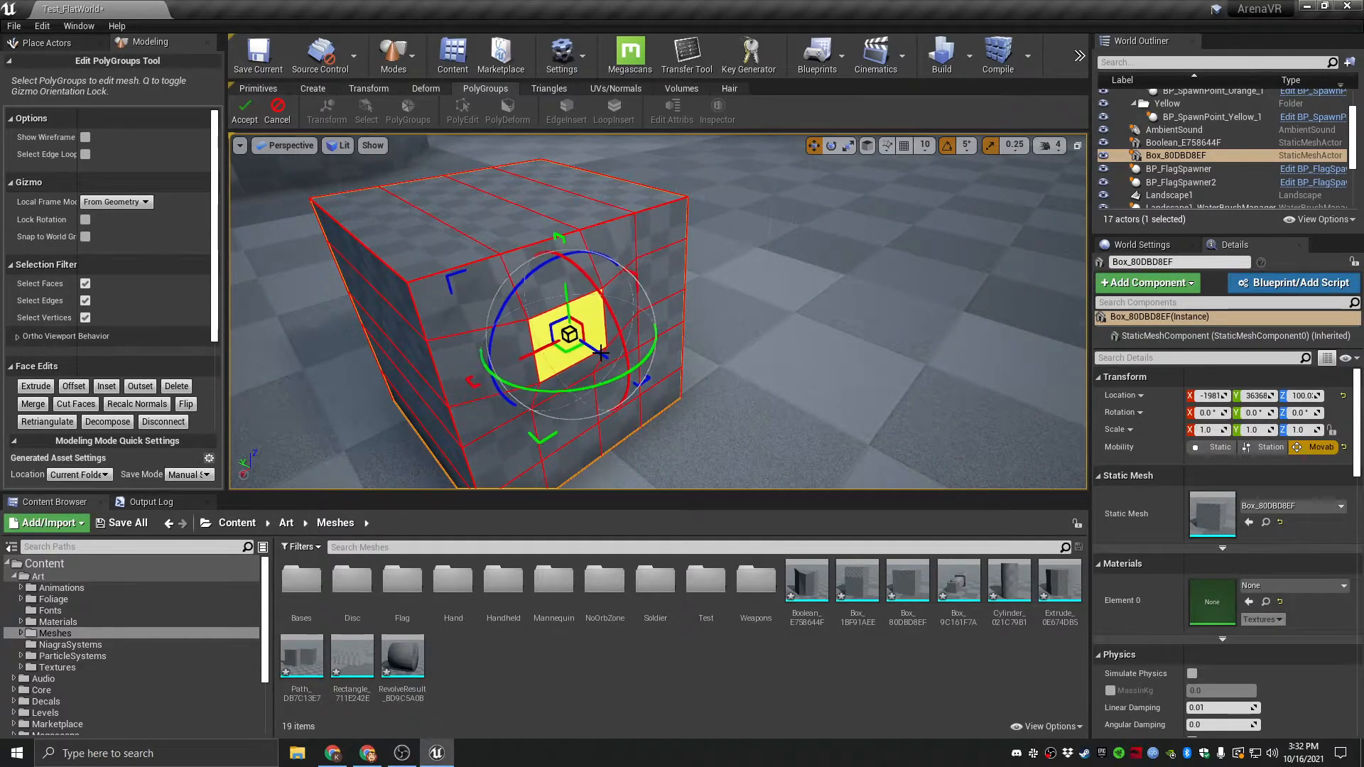
# Examine the pulled-out face from several sides of the box.
pyautogui.press('d')
pyautogui.moveTo(600, 351); pyautogui.dragTo(508, 355, button='right')
pyautogui.rightClick(539, 372)
pyautogui.press('a')
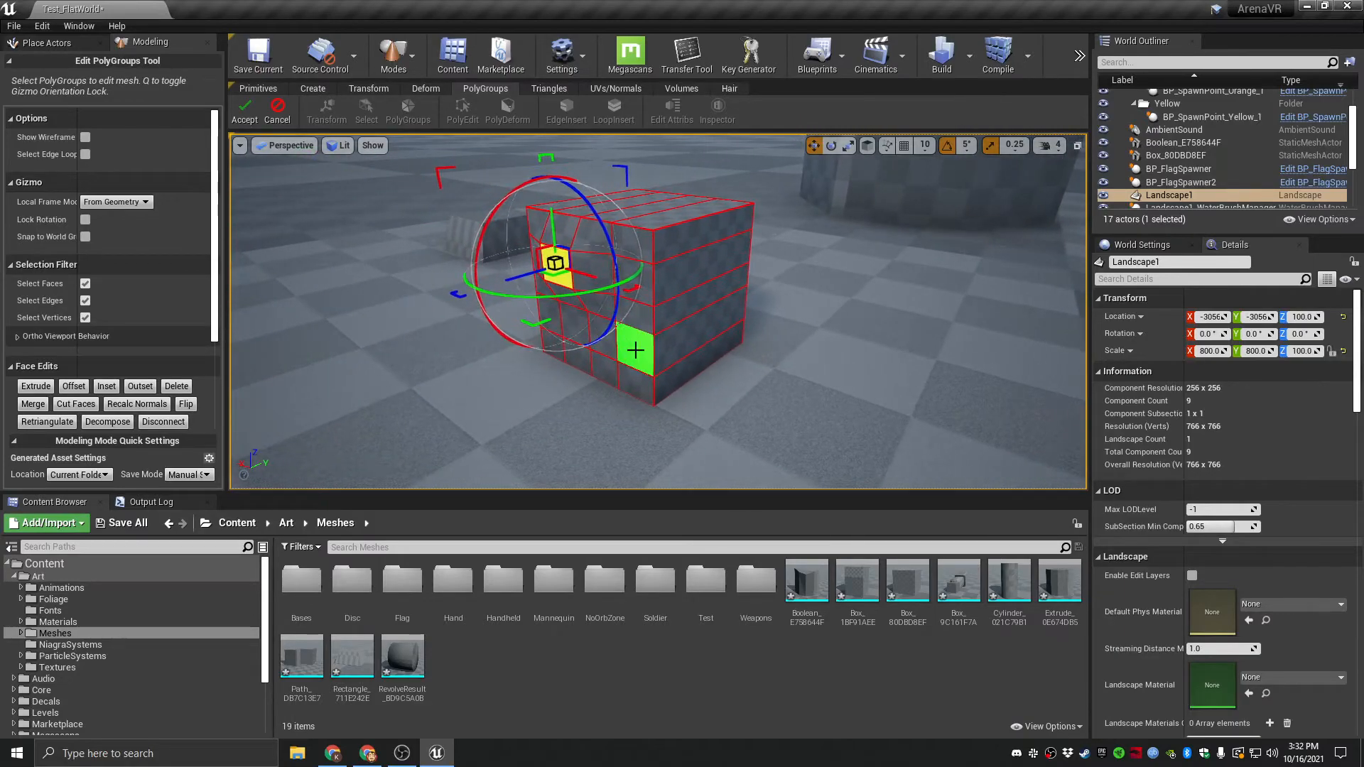
pyautogui.press('a')
pyautogui.moveTo(606, 352); pyautogui.dragTo(633, 369, button='right')
pyautogui.press('d')
pyautogui.press('w')
pyautogui.press('s')
pyautogui.press('d')
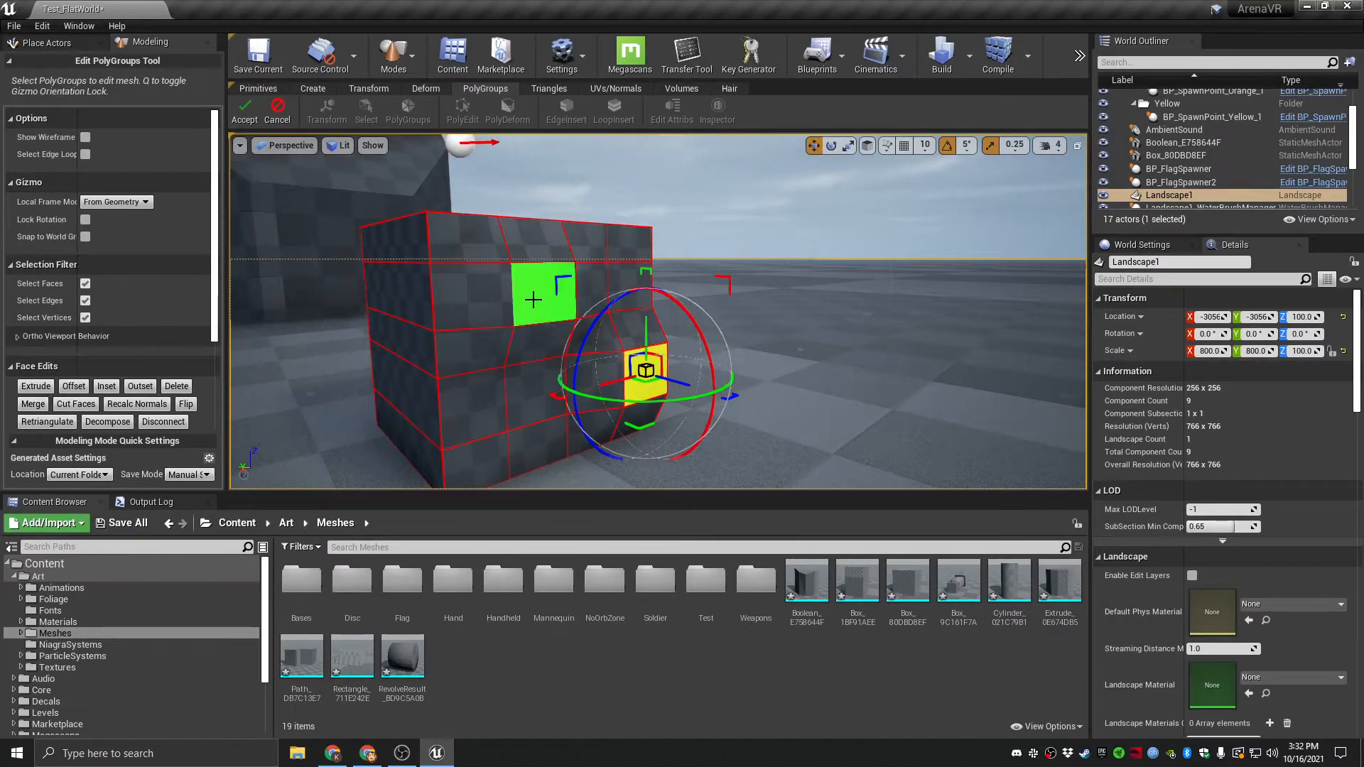
# Pull one of the upper grid vertices on the box's front side outward in world space.
pyautogui.click(510, 263)
pyautogui.press('a')
pyautogui.moveTo(472, 302); pyautogui.dragTo(632, 309, button='right')
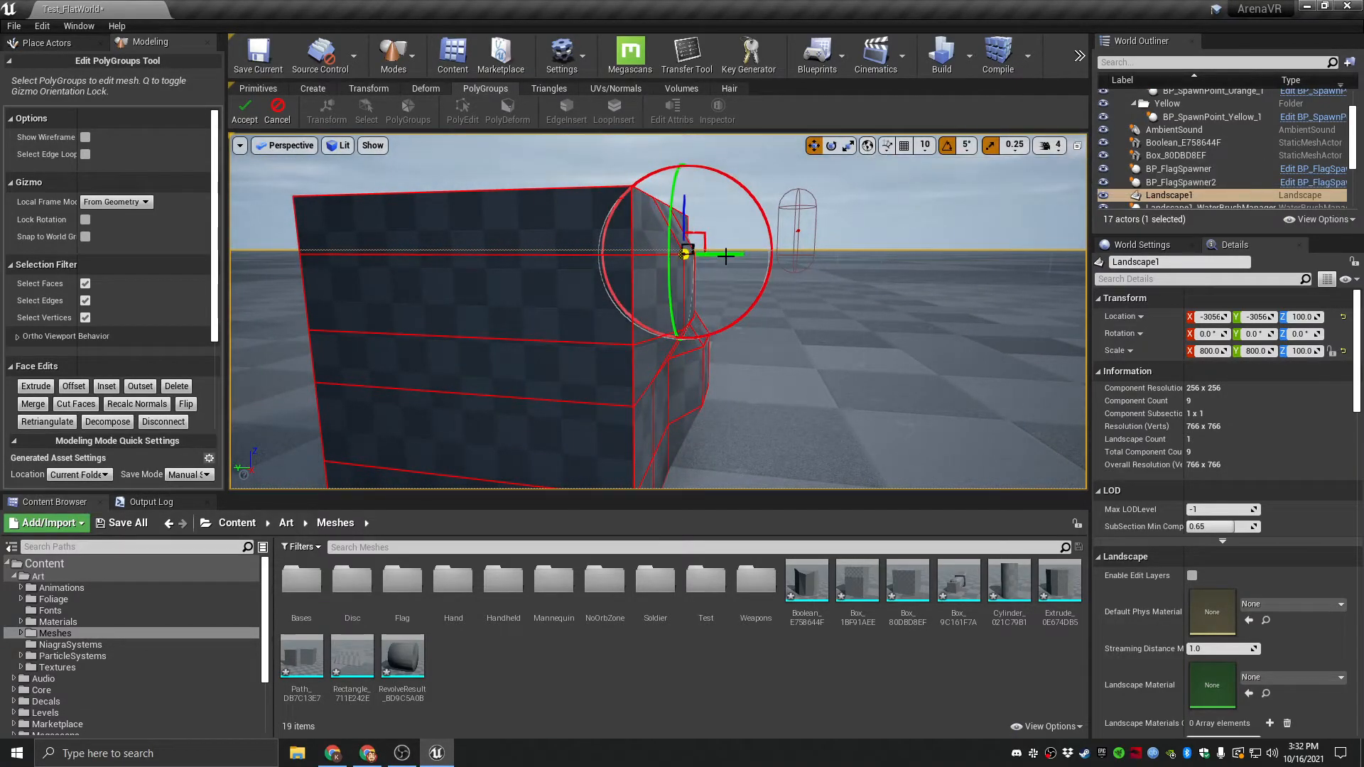
pyautogui.moveTo(757, 257); pyautogui.dragTo(775, 257)
pyautogui.press('d')
pyautogui.moveTo(776, 256); pyautogui.dragTo(604, 269, button='right')
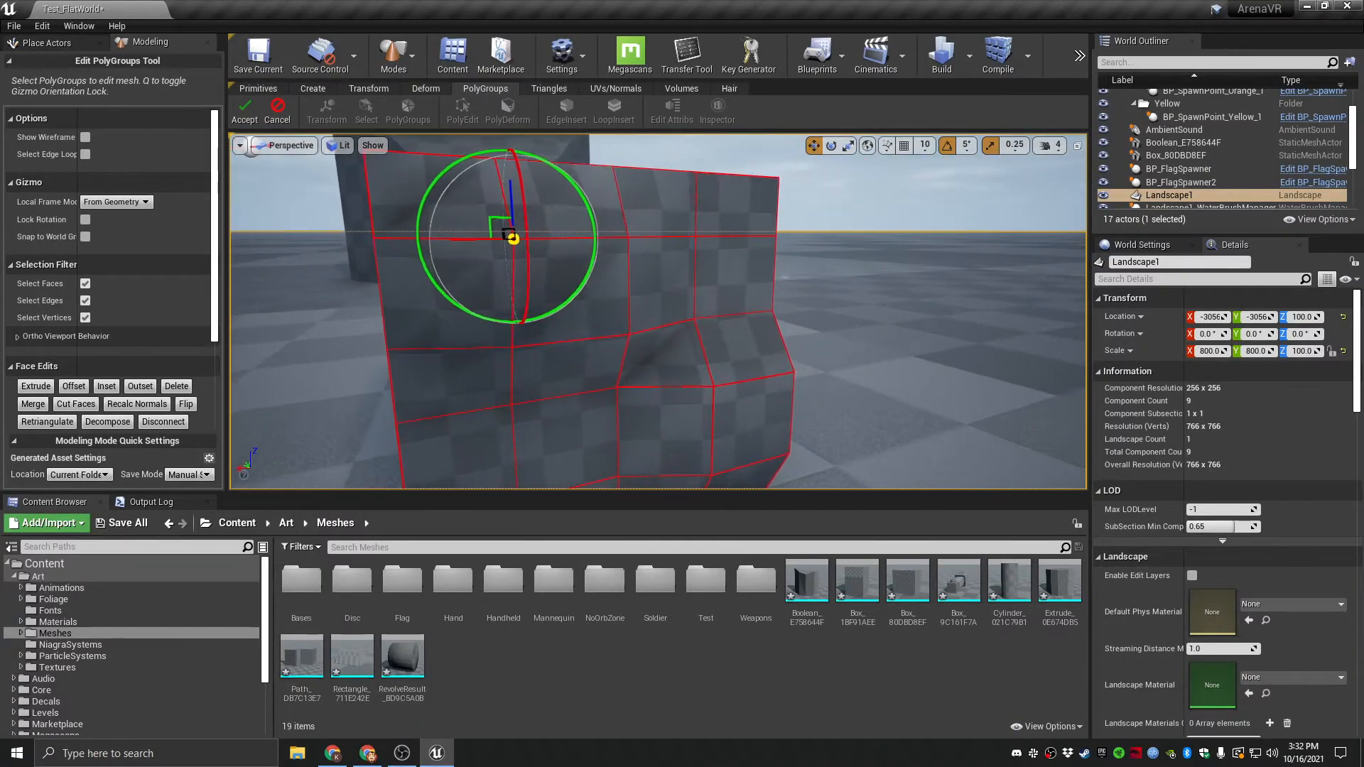
# Select another upper grid vertex on the front side and switch the transform gizmo to local coordinates.
pyautogui.click(692, 236)
pyautogui.click(868, 146)
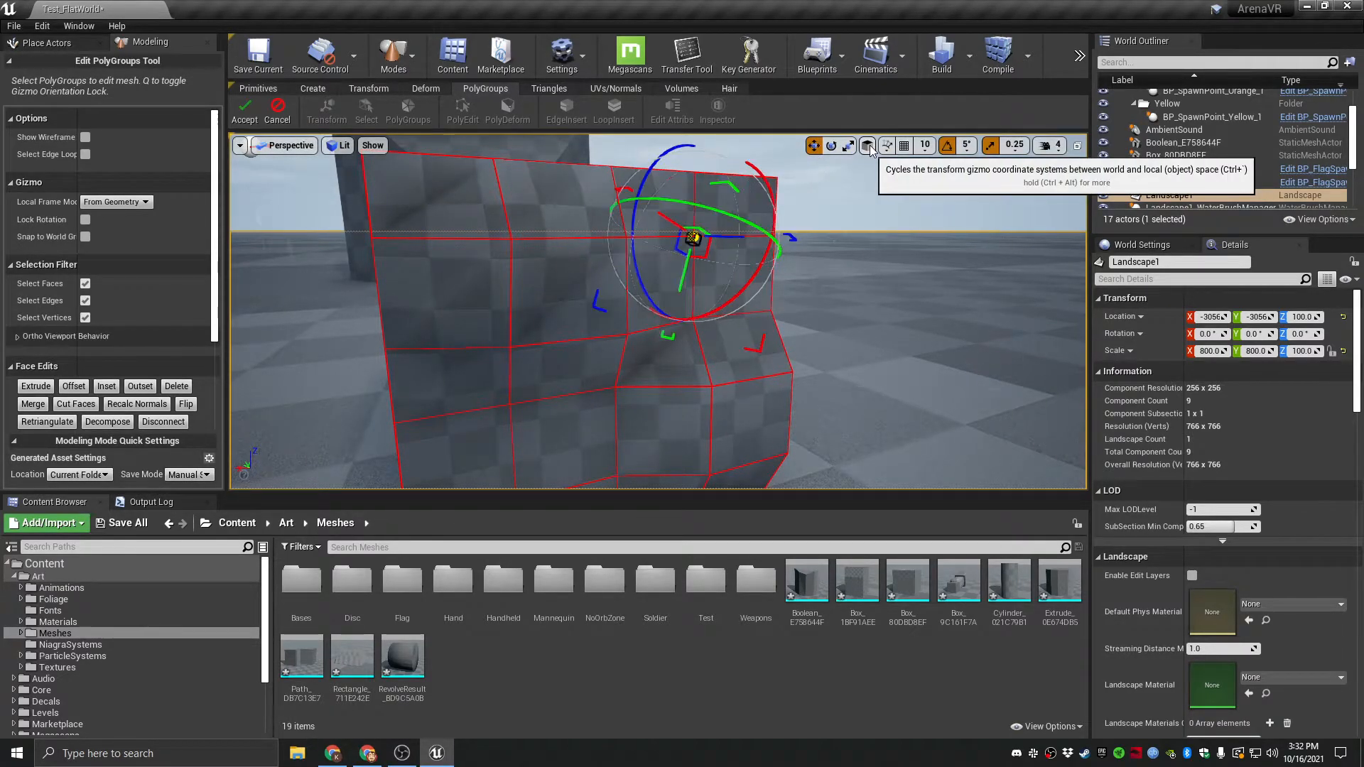
pyautogui.press('a')
pyautogui.moveTo(542, 375); pyautogui.dragTo(632, 366, button='right')
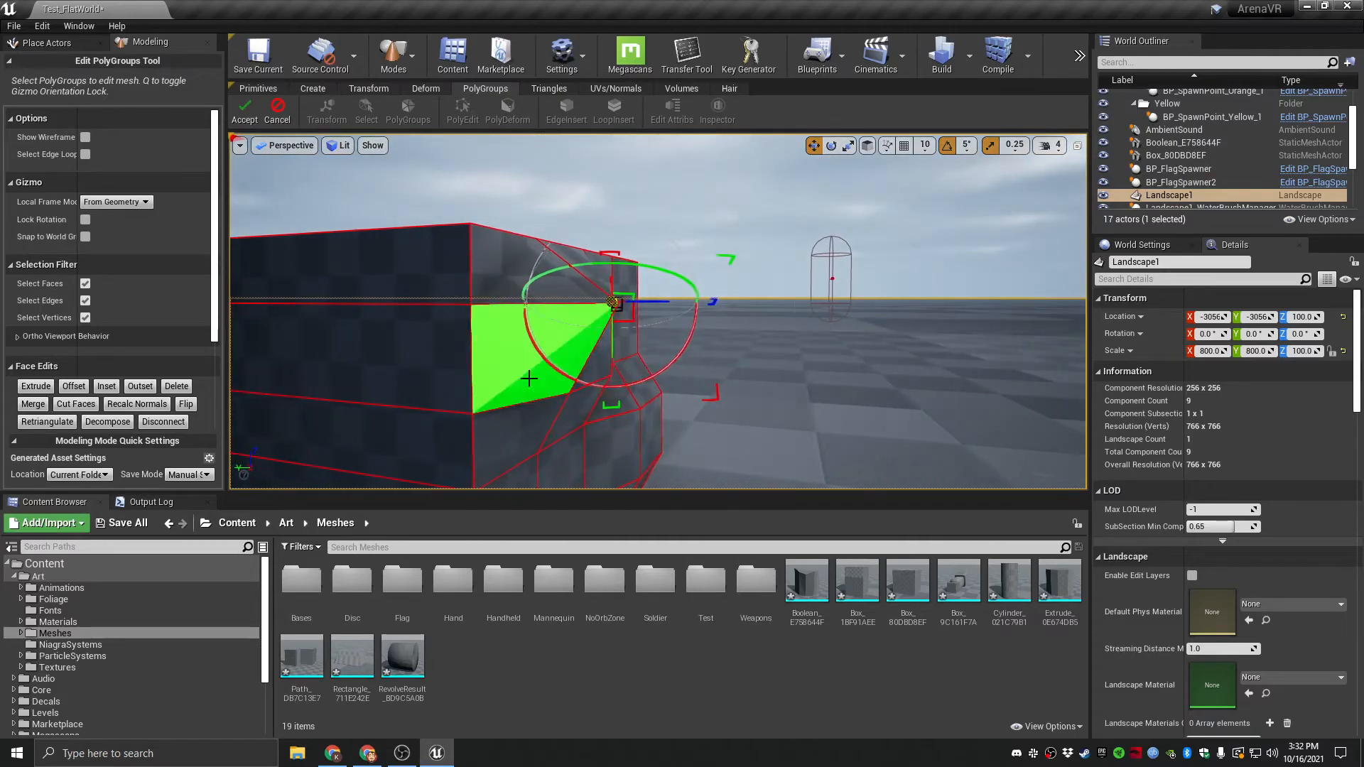
pyautogui.press('d')
pyautogui.moveTo(712, 353); pyautogui.dragTo(525, 366, button='right')
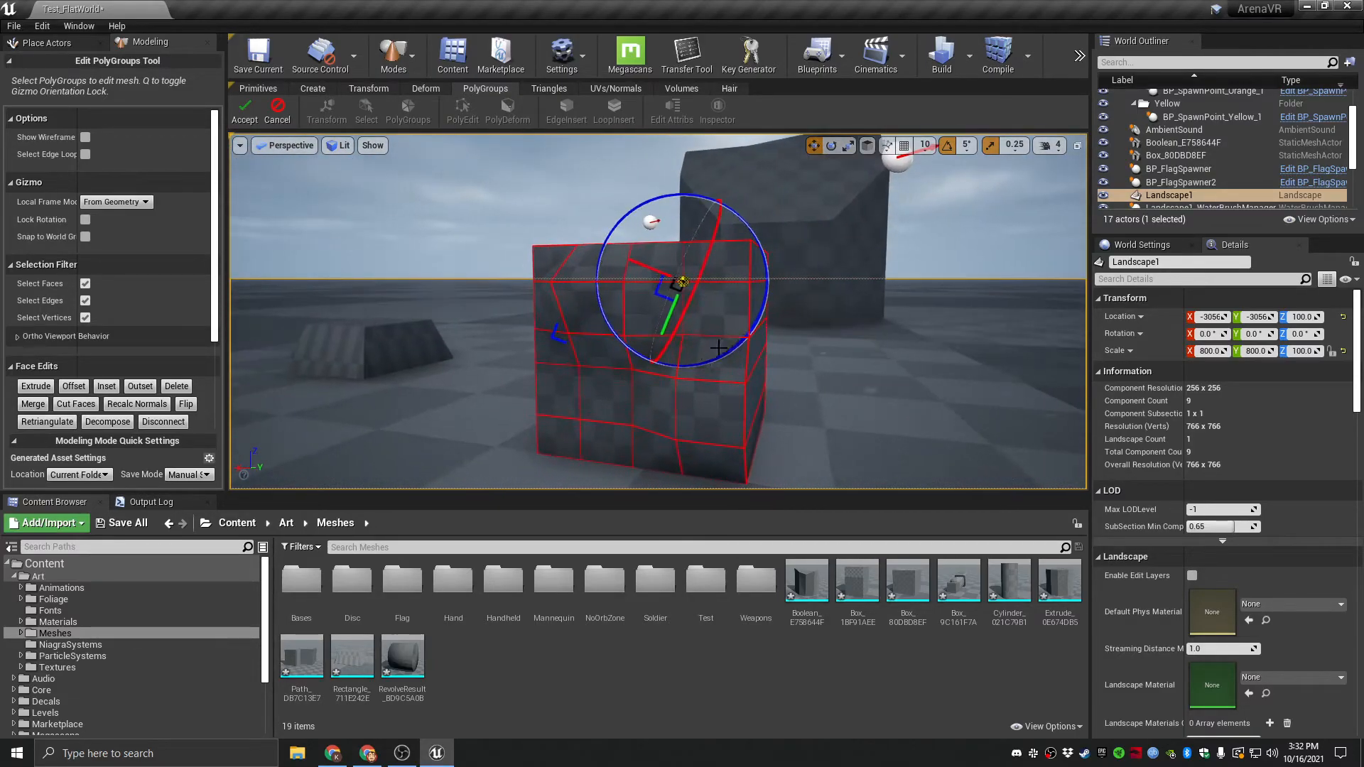
# Pull the selected vertex outward with the gizmo switched back to world coordinates, and accept the PolyEdit changes.
pyautogui.click(868, 146)
pyautogui.moveTo(679, 356); pyautogui.dragTo(852, 419, button='right')
pyautogui.press('a')
pyautogui.moveTo(748, 298); pyautogui.dragTo(776, 306)
pyautogui.press('d')
pyautogui.moveTo(776, 305); pyautogui.dragTo(665, 293, button='right')
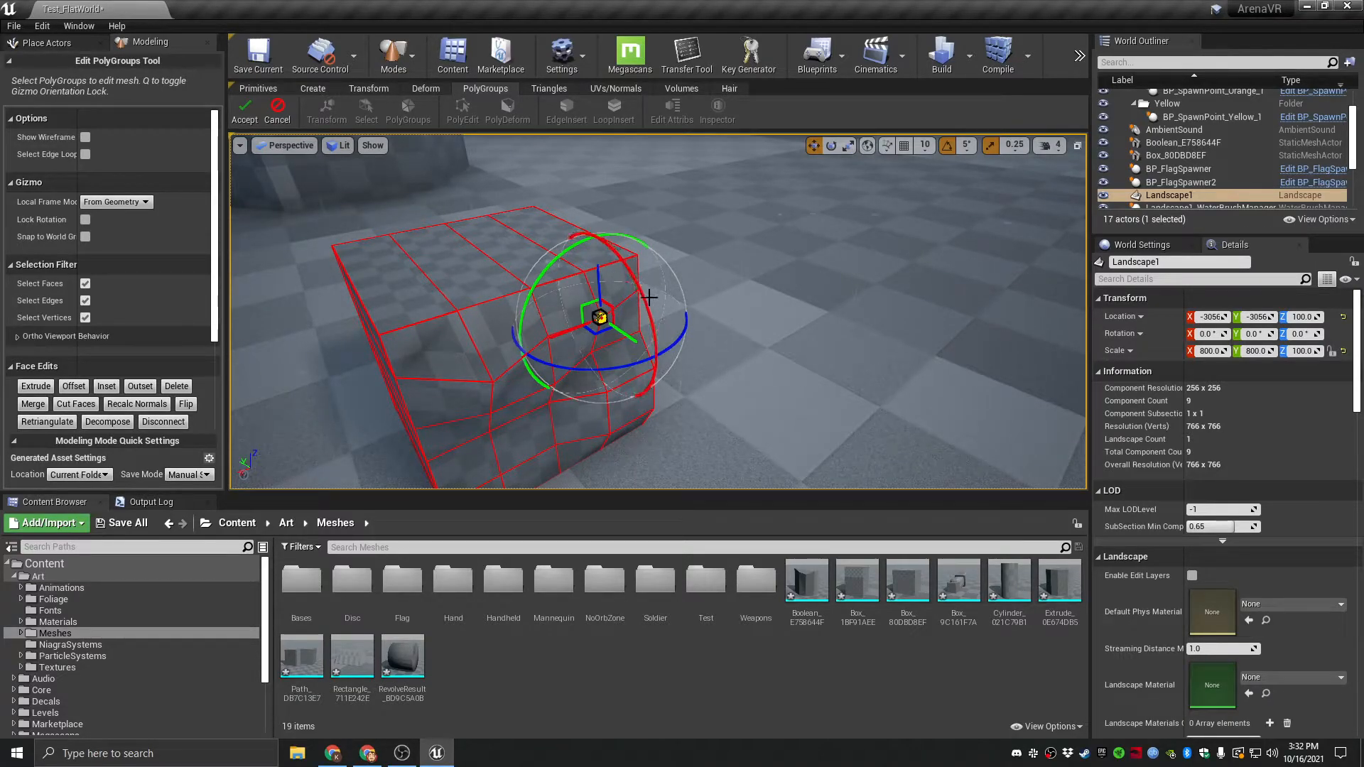
pyautogui.press('Return')
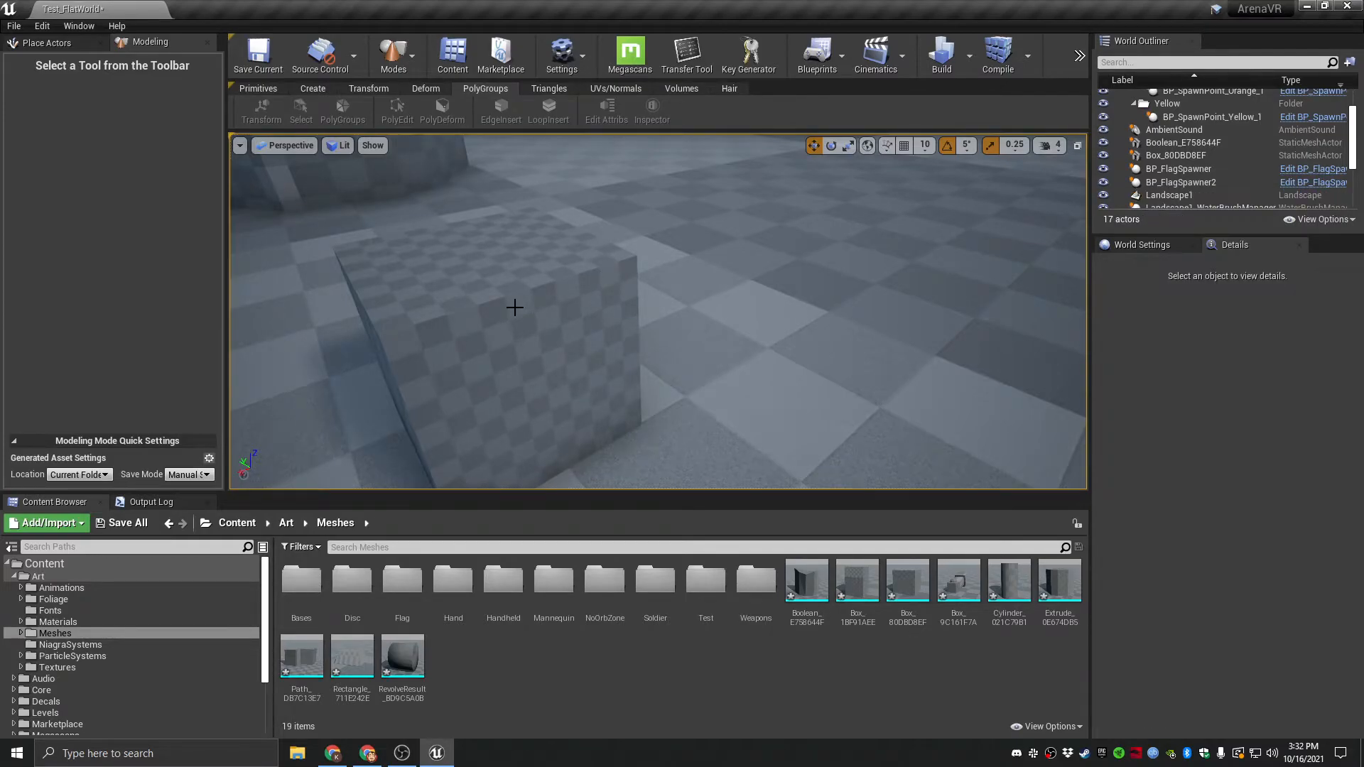
# Delete the deformed box and save the level.
pyautogui.click(476, 290)
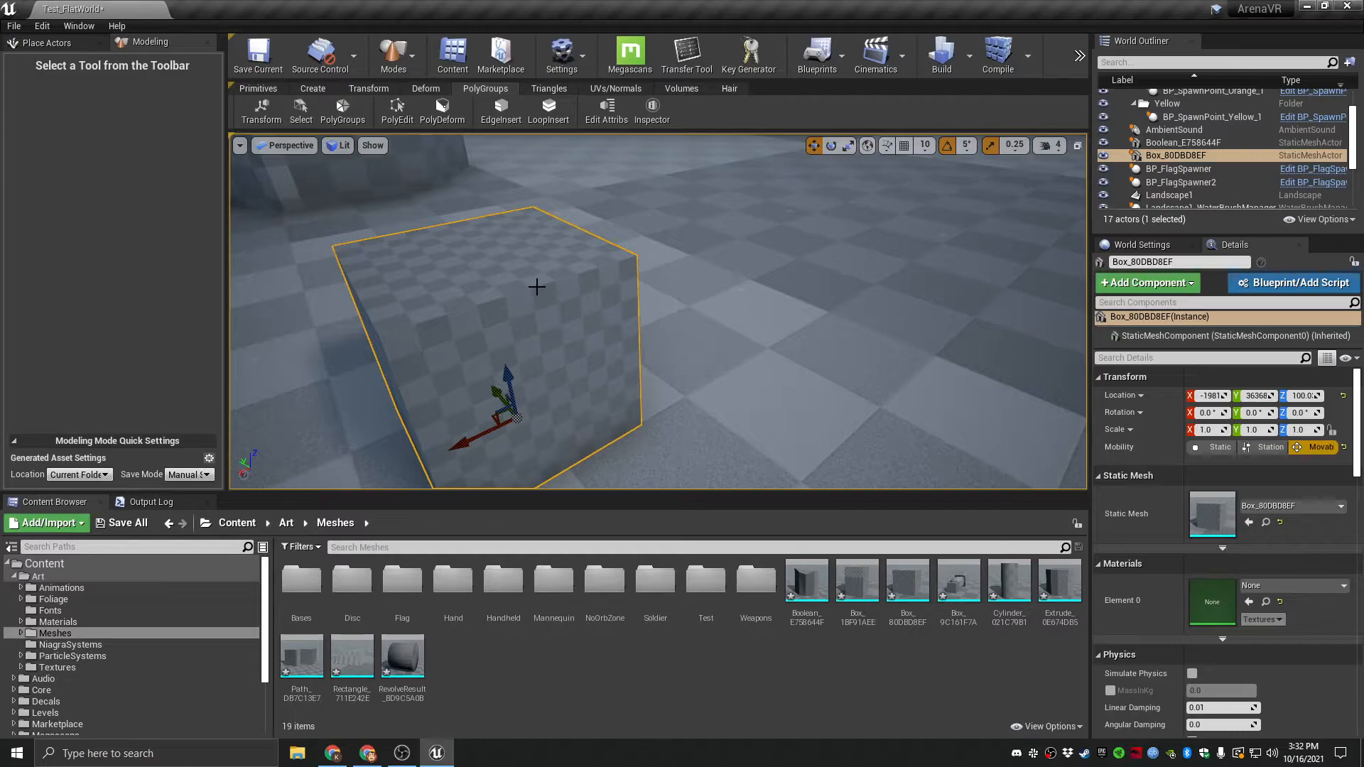
pyautogui.press('Delete')
pyautogui.hotkey('ctrl', 's')
# Place a new 100 x 100 x 100 box primitive with Per Face polygroups on the floor and finish the tool.
pyautogui.moveTo(632, 311); pyautogui.dragTo(575, 340, button='right')
pyautogui.click(262, 71)
pyautogui.click(258, 88)
pyautogui.click(253, 113)
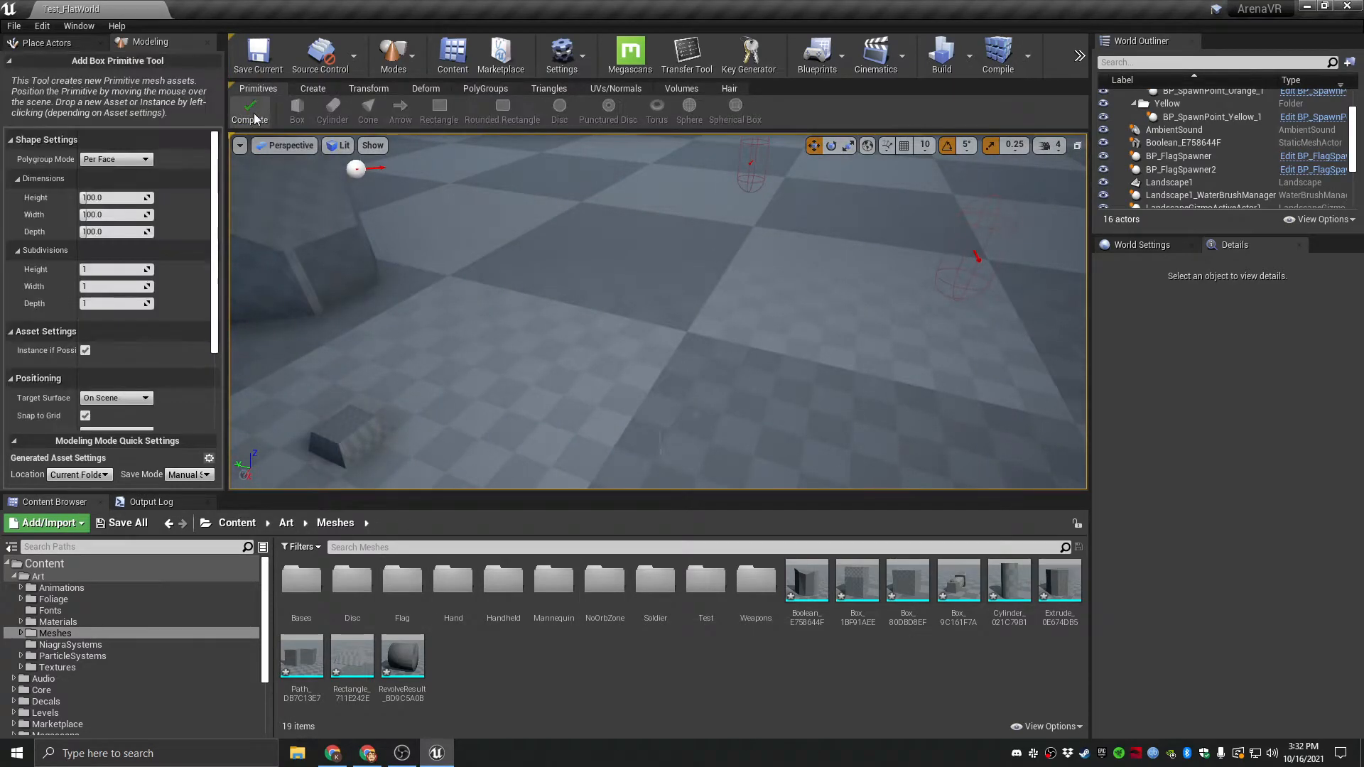
pyautogui.click(569, 320)
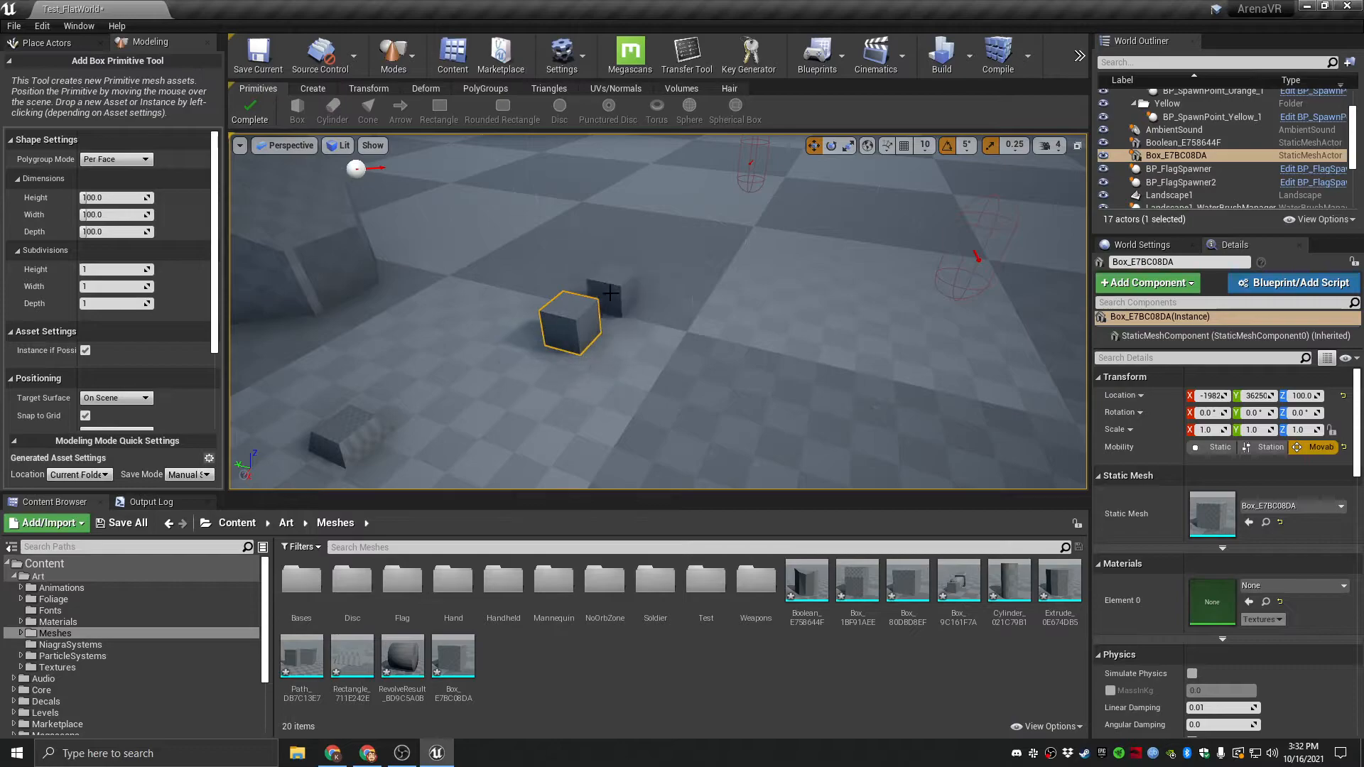
pyautogui.press('Escape')
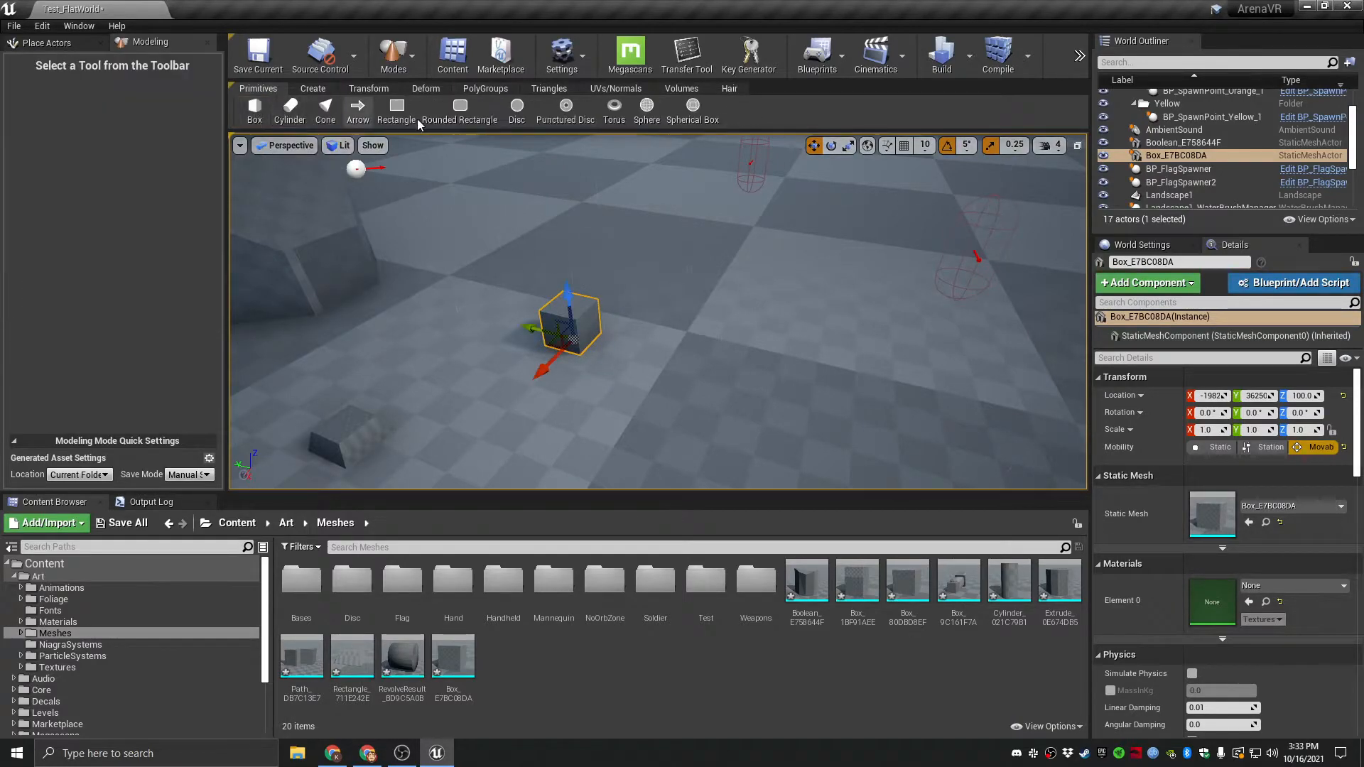
# Open the new box in TriEdit and select one triangle of its top face.
pyautogui.click(549, 88)
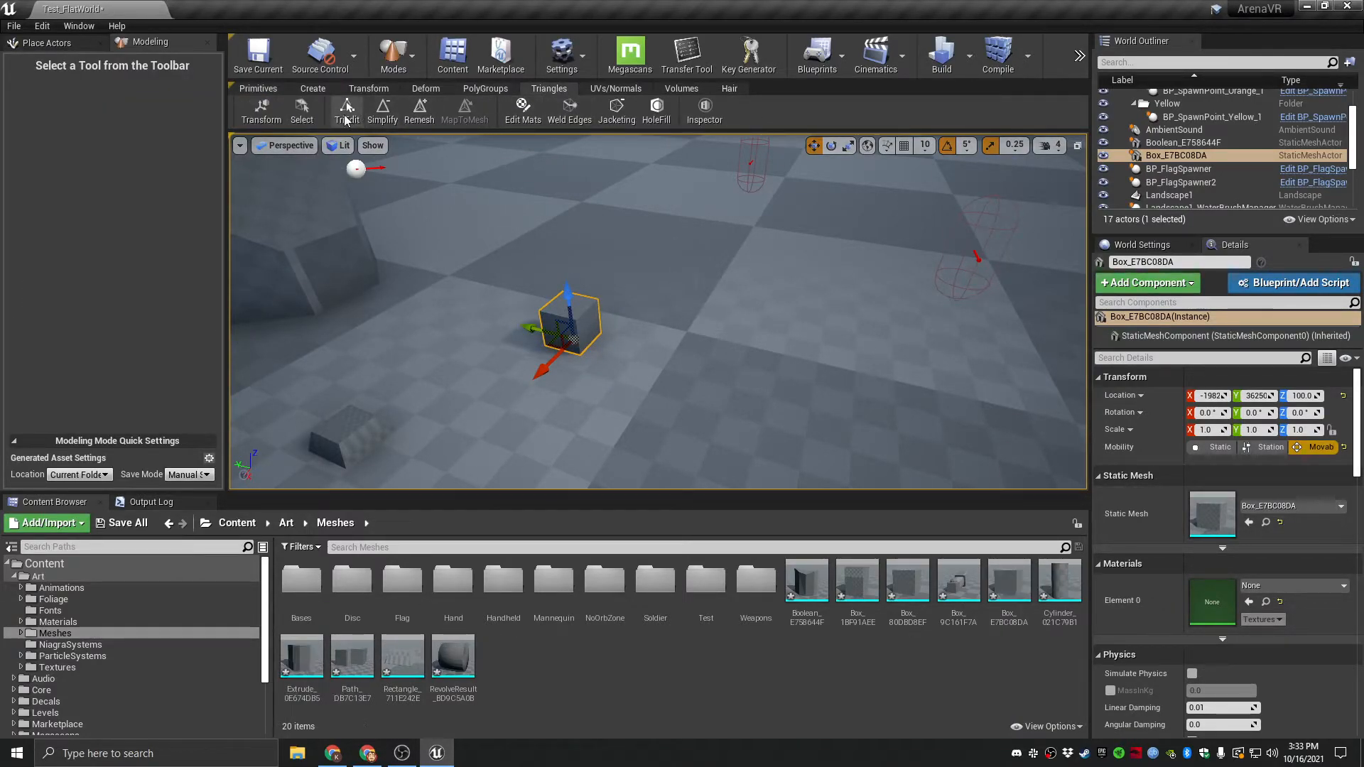
pyautogui.click(346, 112)
pyautogui.moveTo(618, 337)
pyautogui.mouseDown(button='right')
pyautogui.moveTo(575, 348)
pyautogui.moveTo(624, 335)
pyautogui.mouseUp(button='right')
pyautogui.rightClick(617, 346)
pyautogui.click(623, 329)
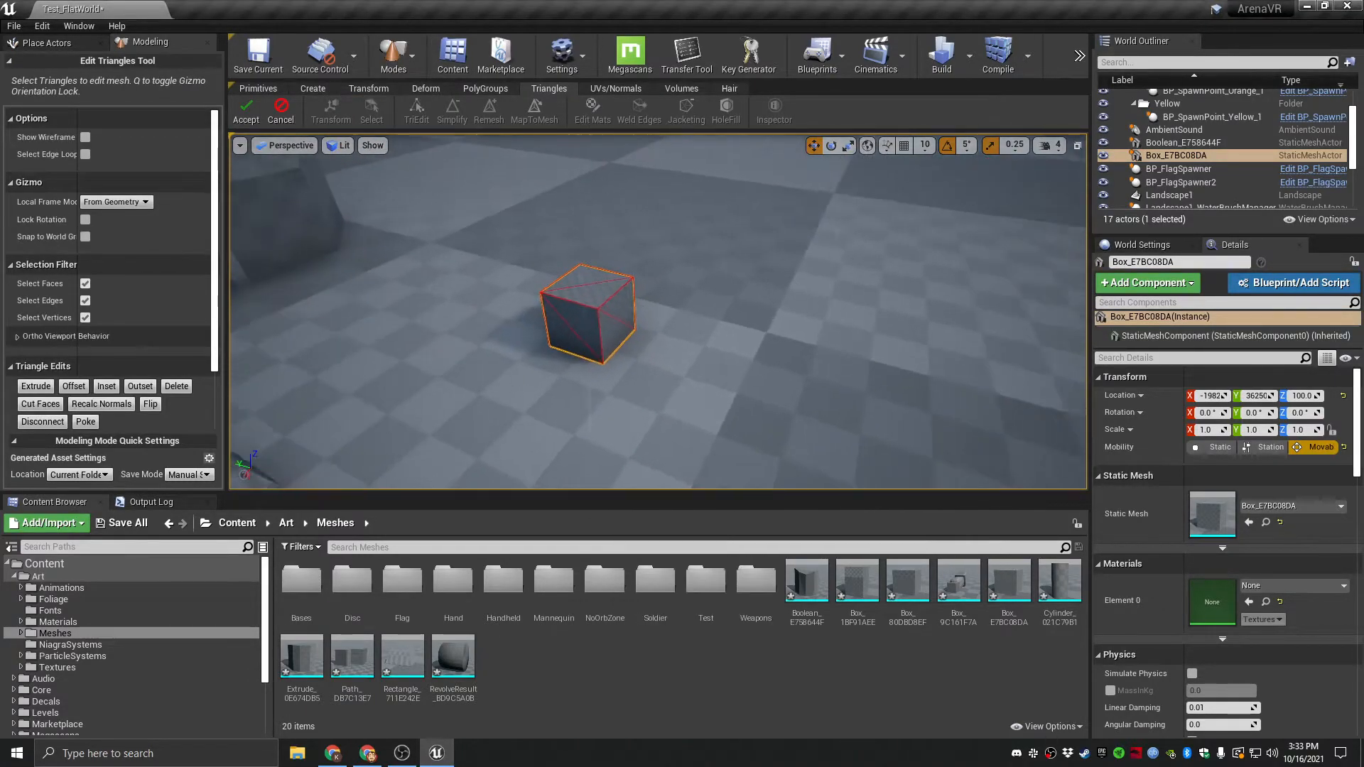
pyautogui.click(549, 264)
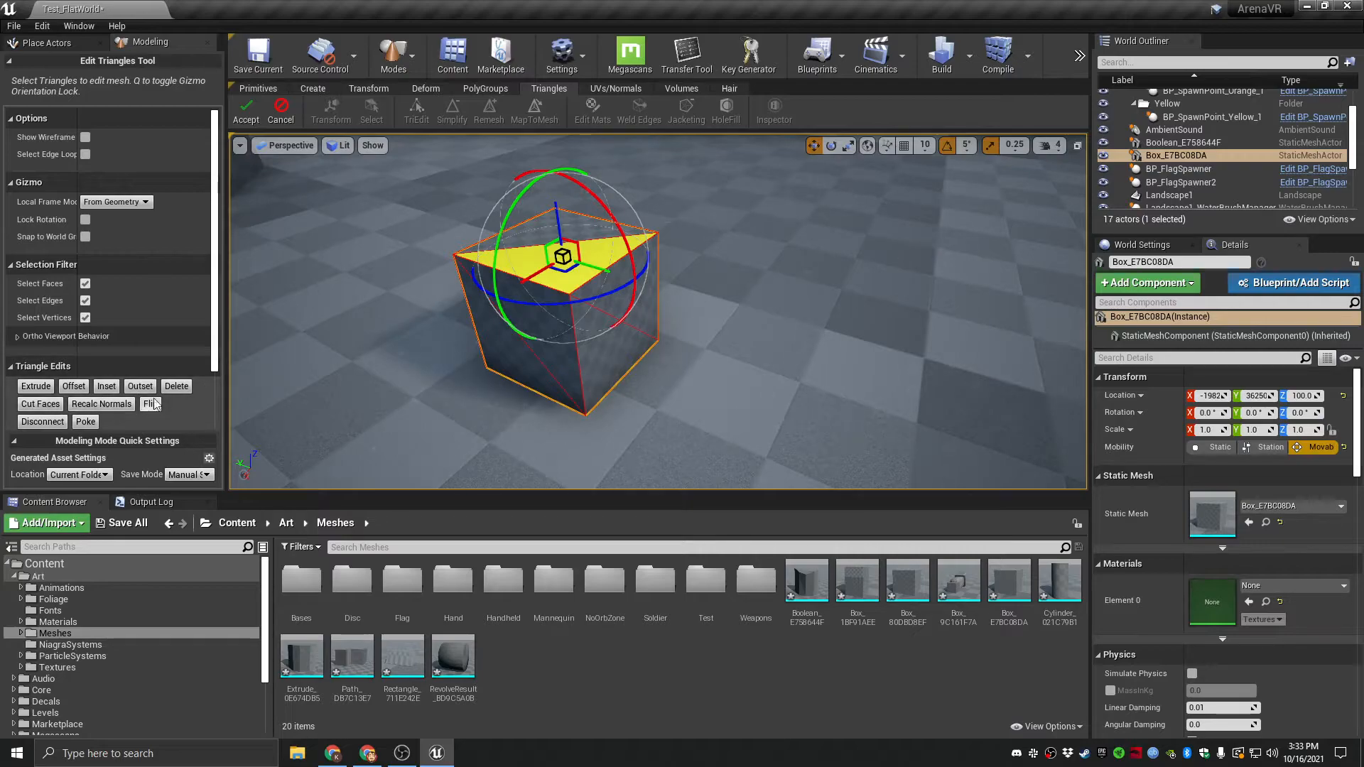
# Try extruding the selected top triangle along the selection normal, and leave TriEdit.
pyautogui.scroll(-2, 219, 348)
pyautogui.scroll(1, 218, 348)
pyautogui.click(36, 367)
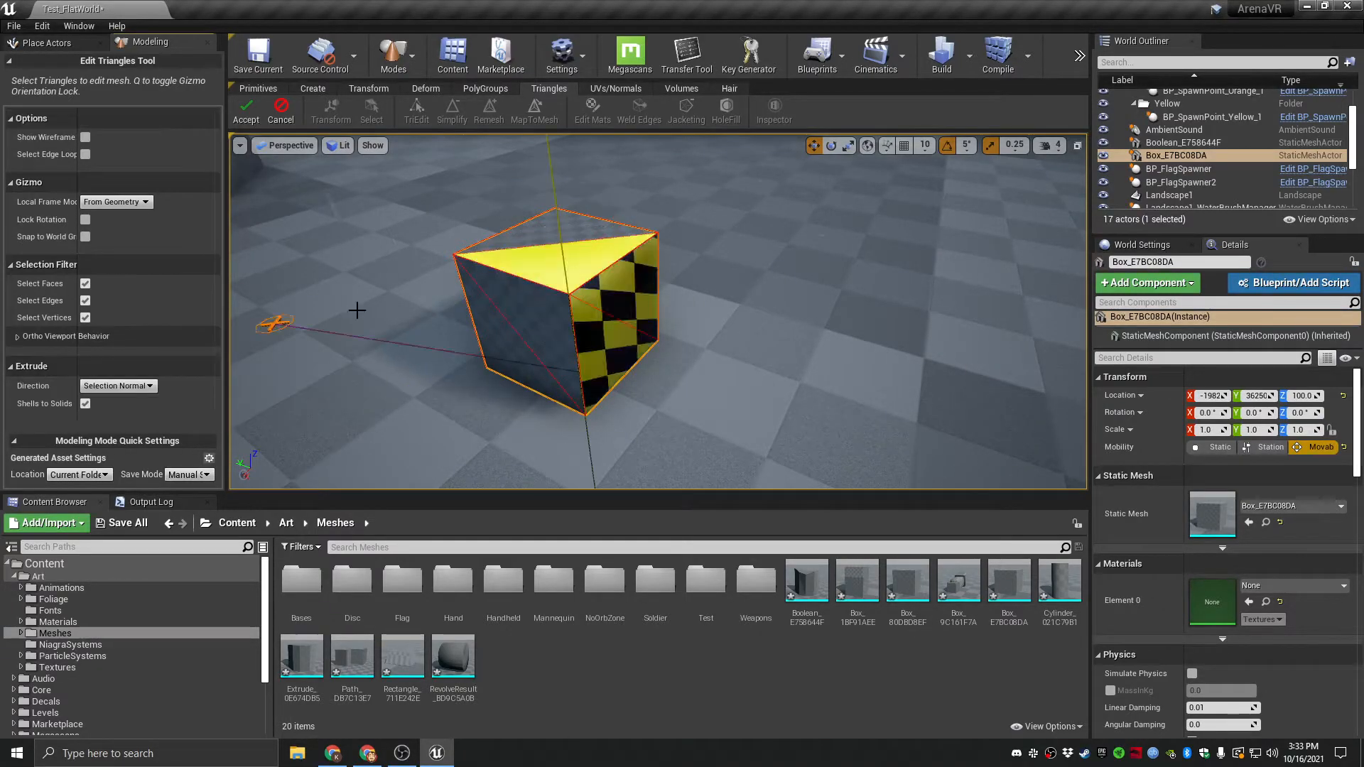
pyautogui.click(527, 227)
pyautogui.press('Escape')
# Brush-select both triangles of the box's top face with the Edit Mats tool.
pyautogui.click(558, 270)
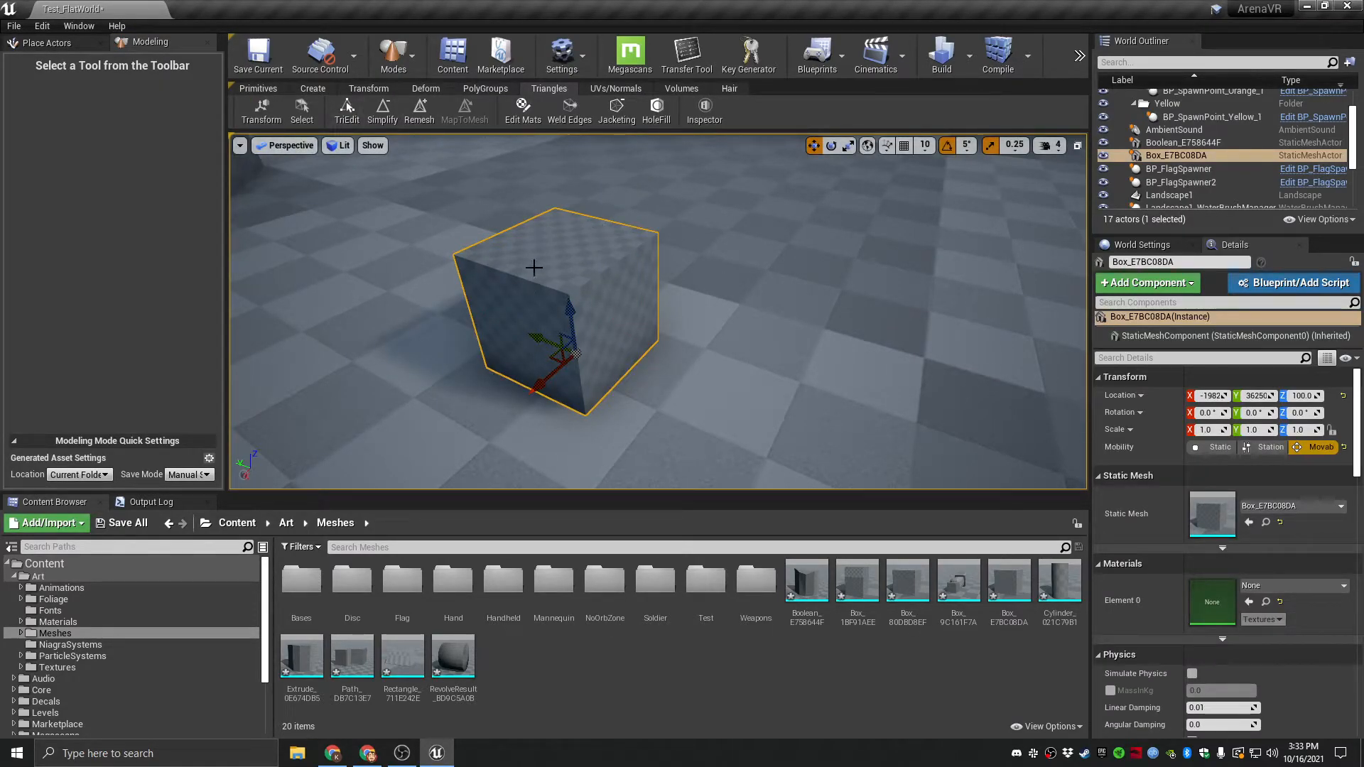
pyautogui.click(529, 120)
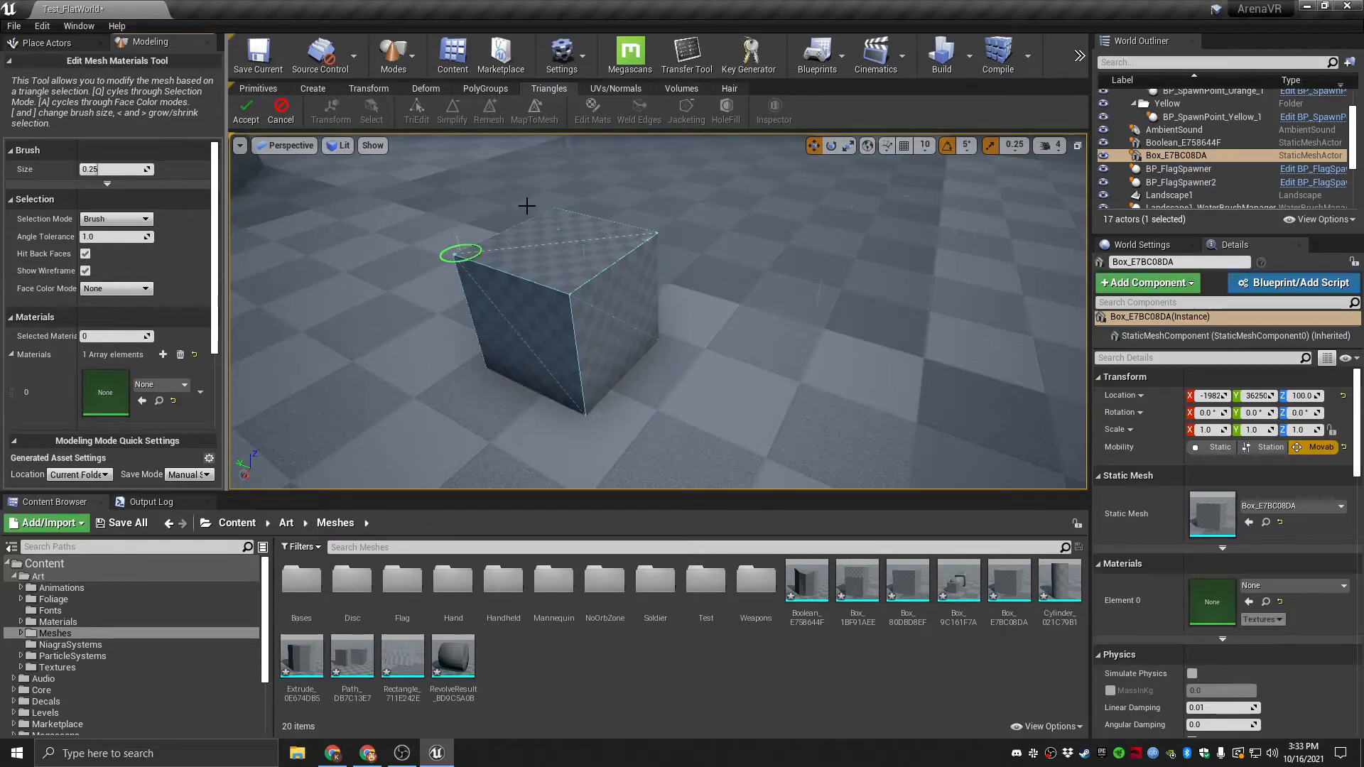
pyautogui.moveTo(548, 236)
pyautogui.mouseDown()
pyautogui.moveTo(556, 228)
pyautogui.moveTo(559, 268)
pyautogui.mouseUp()
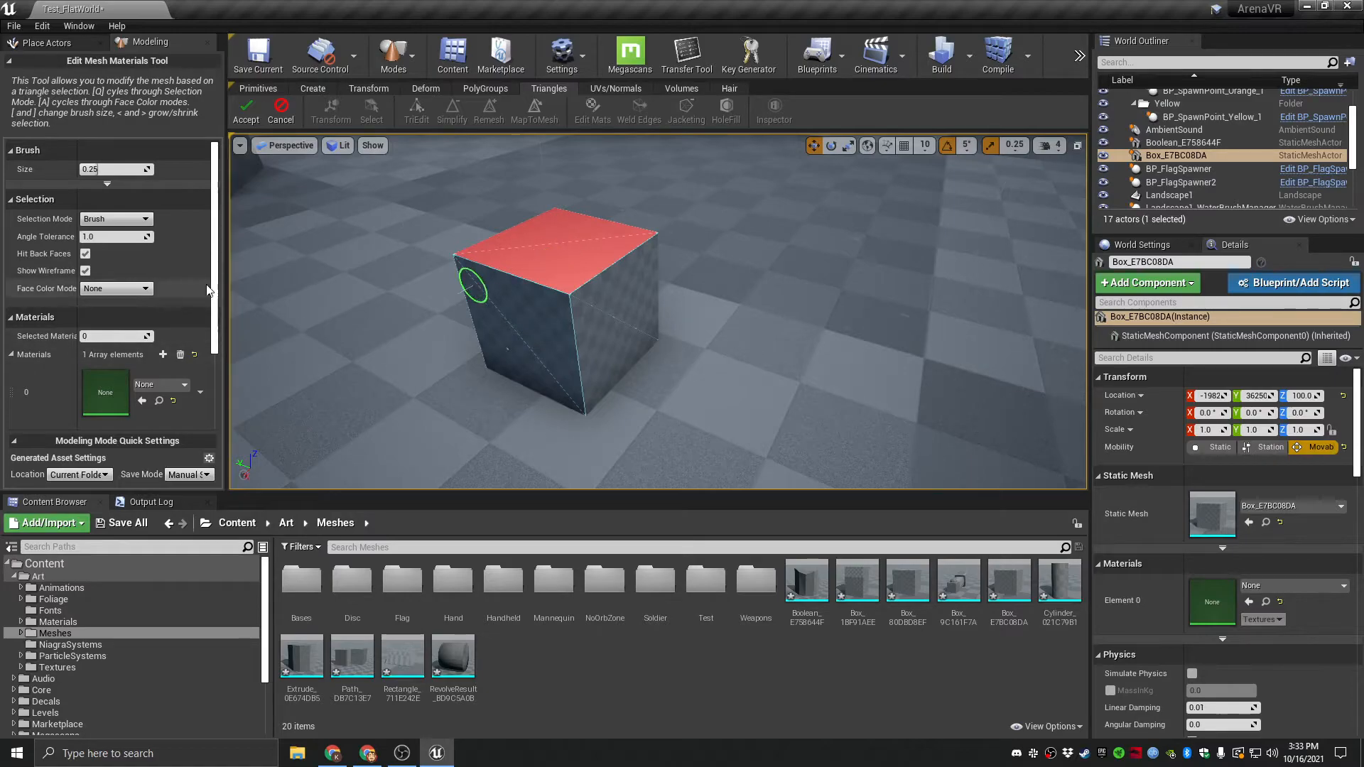
# Add a second material slot, assign material 1 to the selected top triangles, and accept the material edit.
pyautogui.scroll(-3, 142, 298)
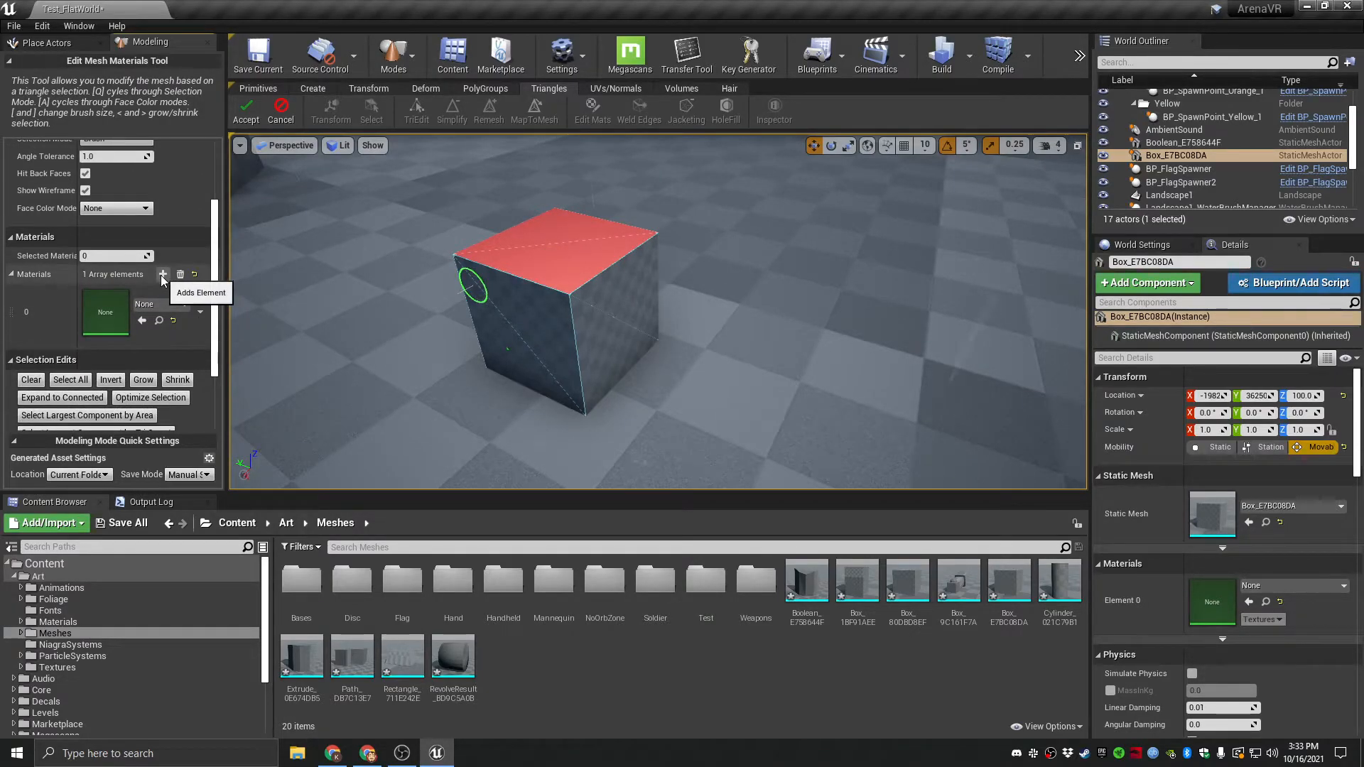
pyautogui.click(162, 275)
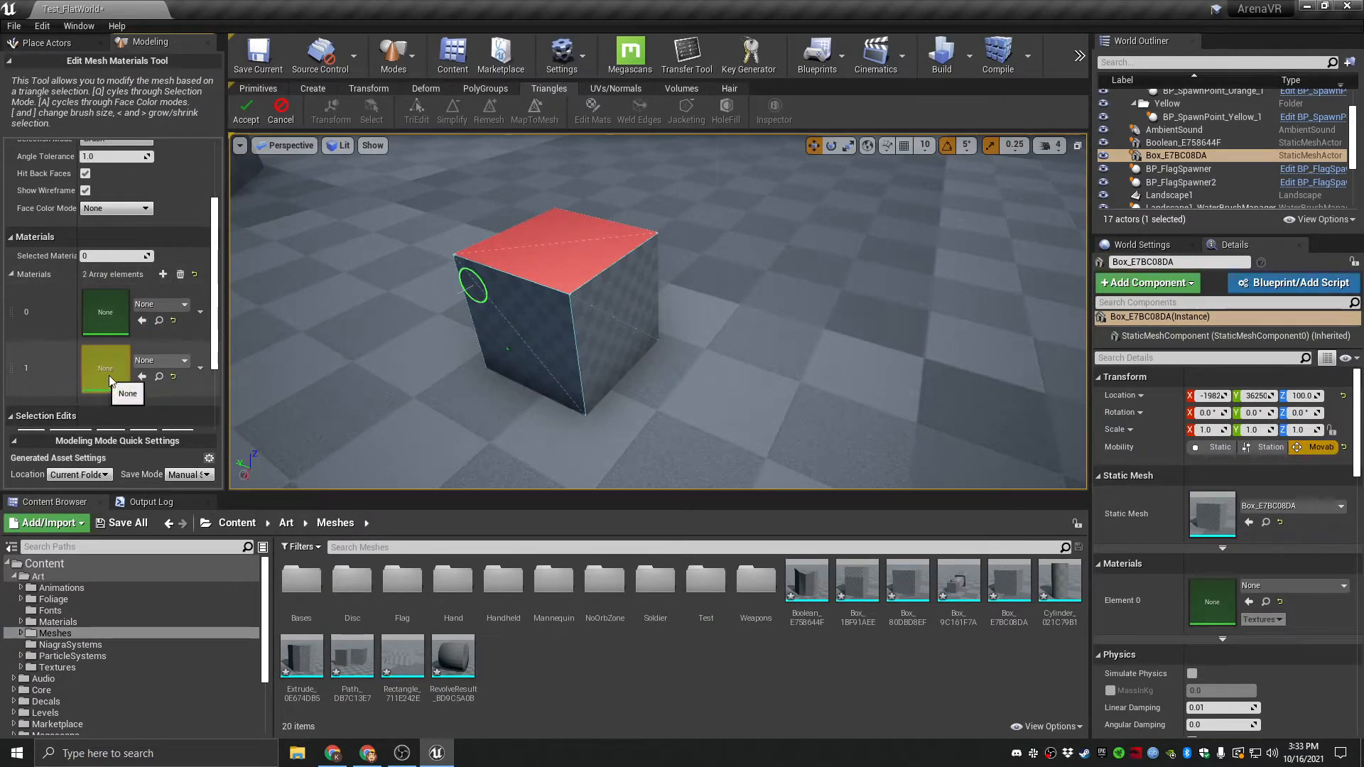
pyautogui.click(108, 256)
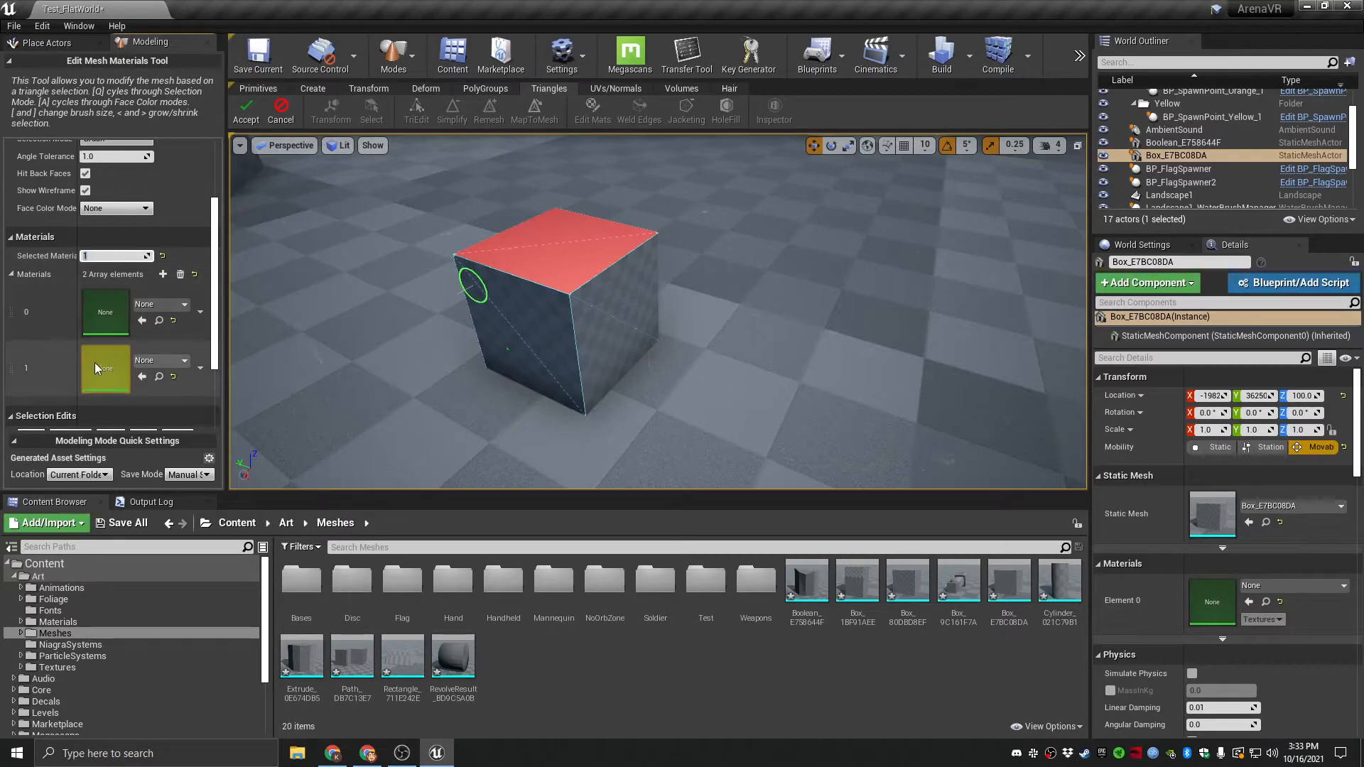
pyautogui.moveTo(215, 288); pyautogui.dragTo(215, 380)
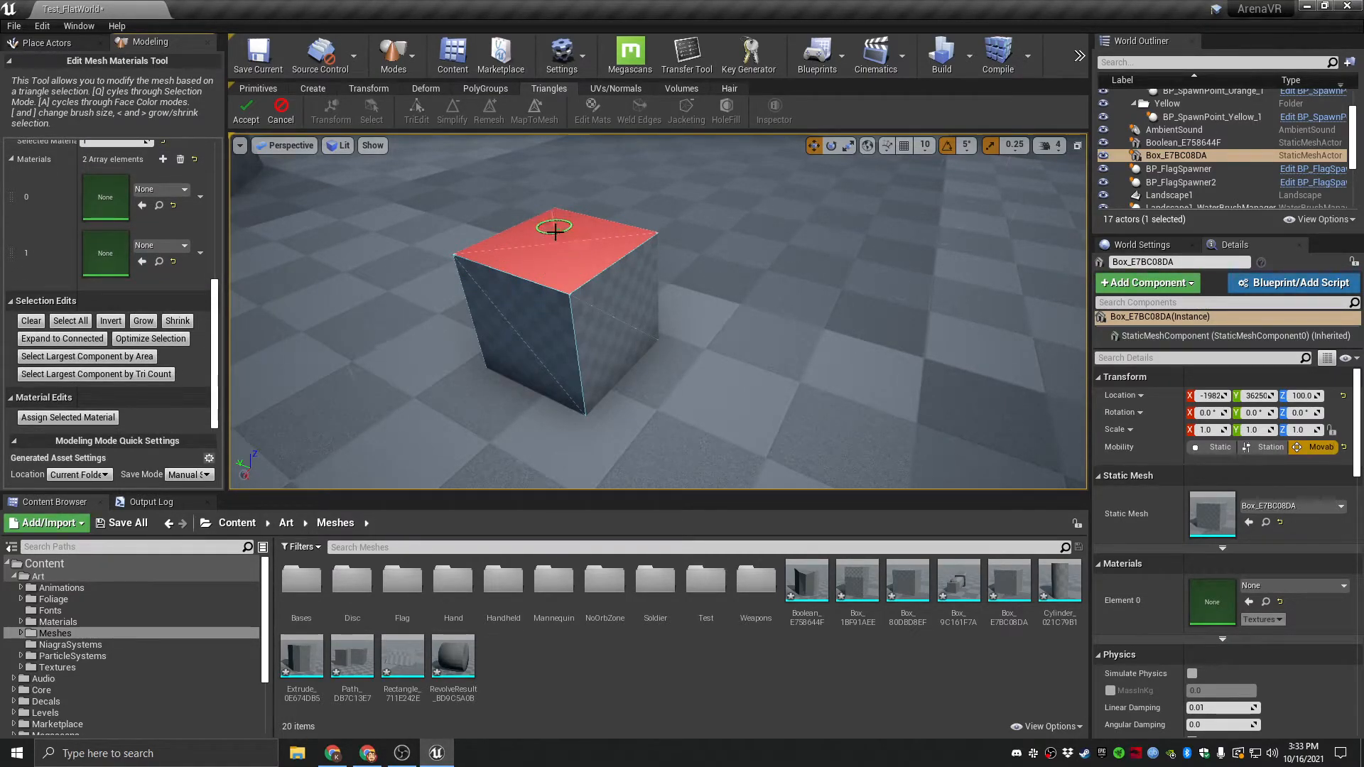
pyautogui.click(77, 419)
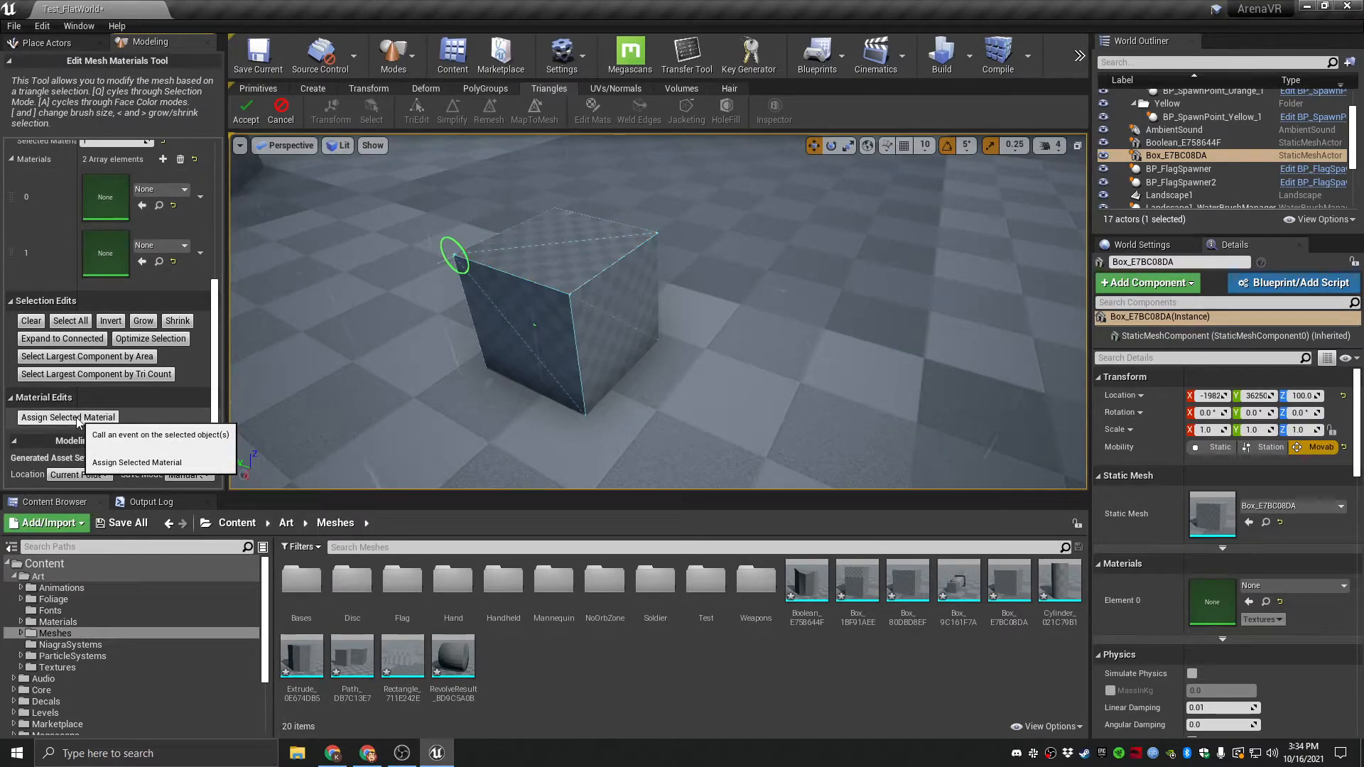
pyautogui.click(245, 108)
pyautogui.press('Escape')
# Set the box's Element 0 material to BackBoardMat.
pyautogui.click(590, 270)
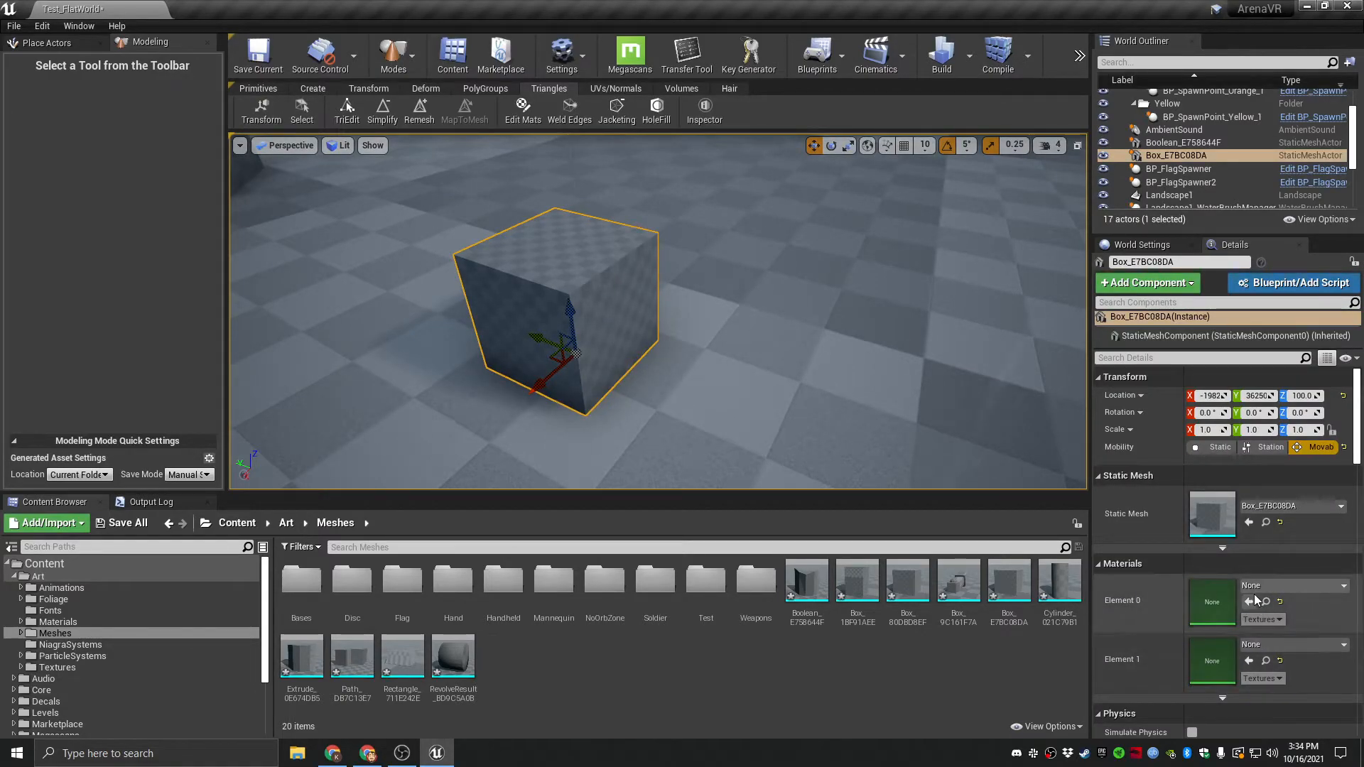
pyautogui.click(1292, 585)
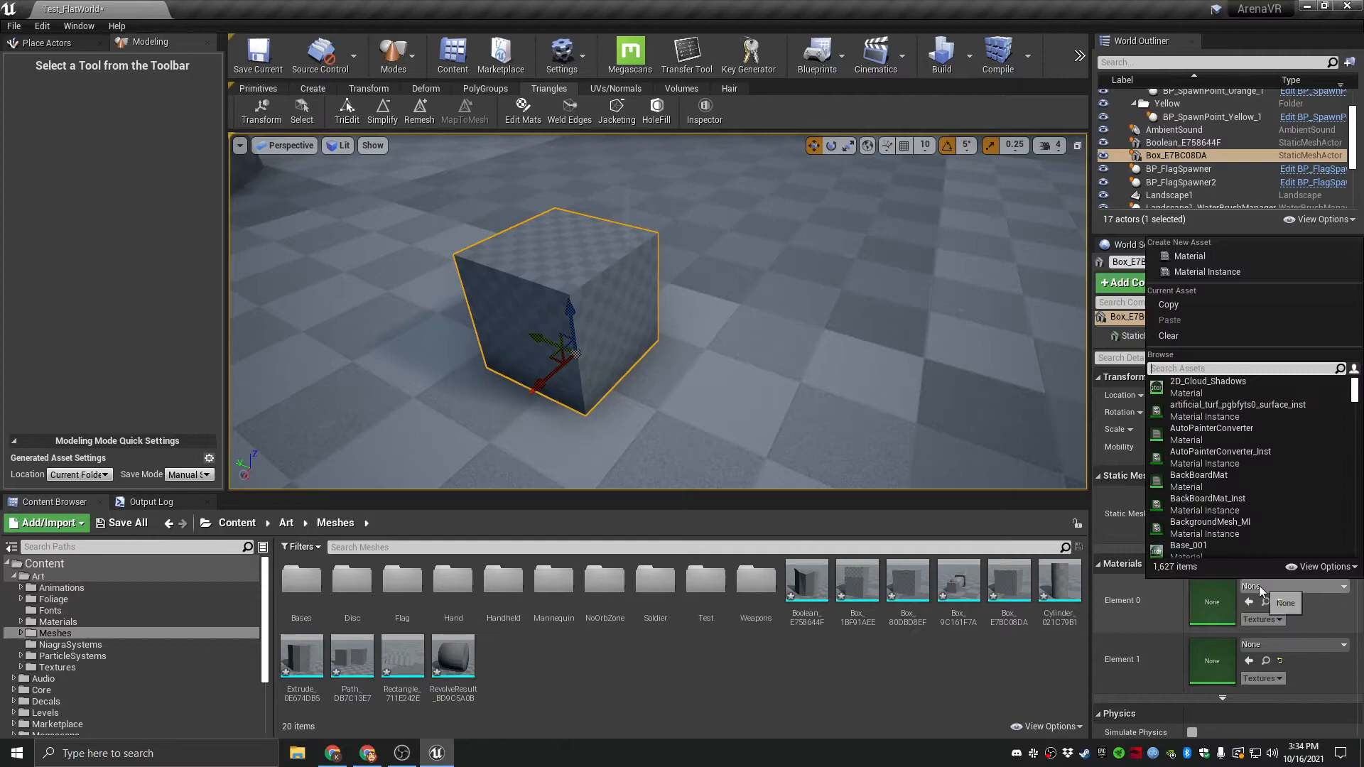
pyautogui.click(1213, 479)
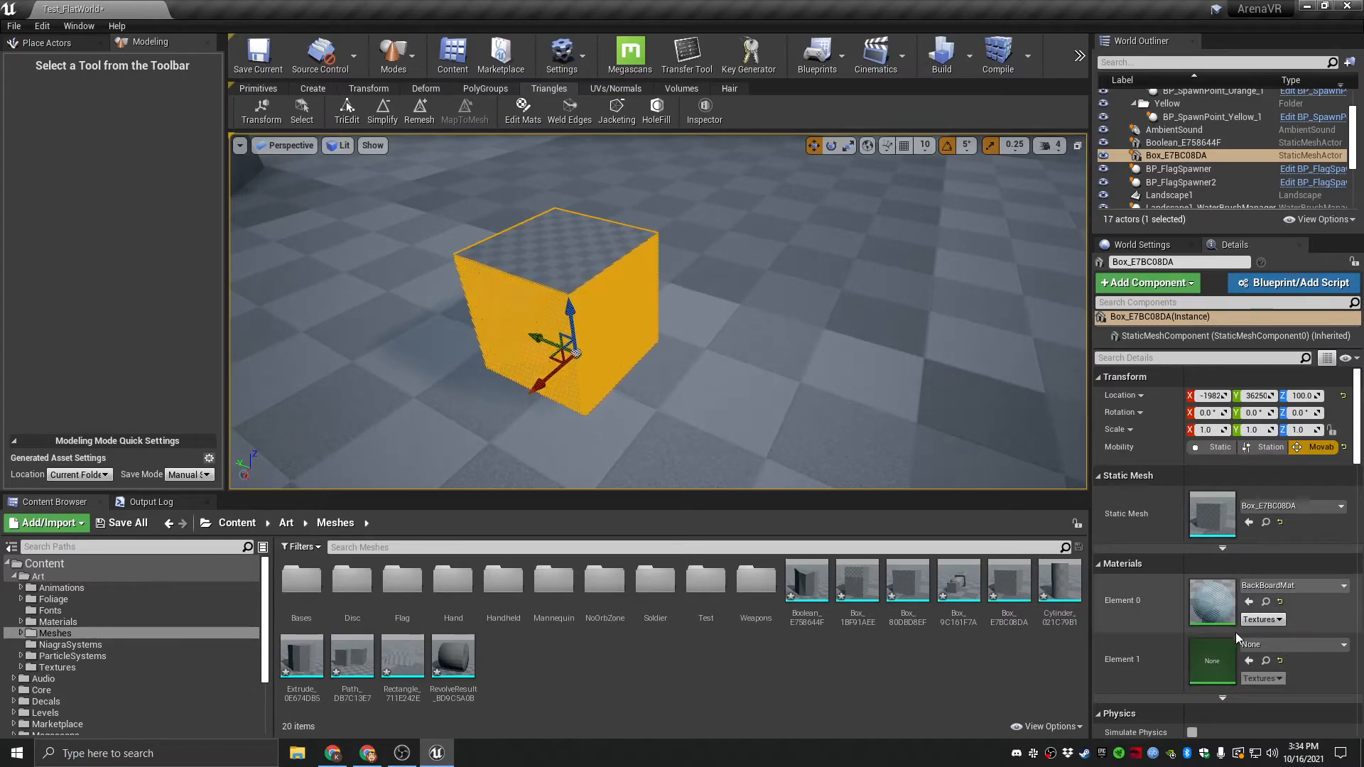
# Try BackgroundMesh_MI as the box's Element 1 material, and replace it with Base_001.
pyautogui.click(1272, 645)
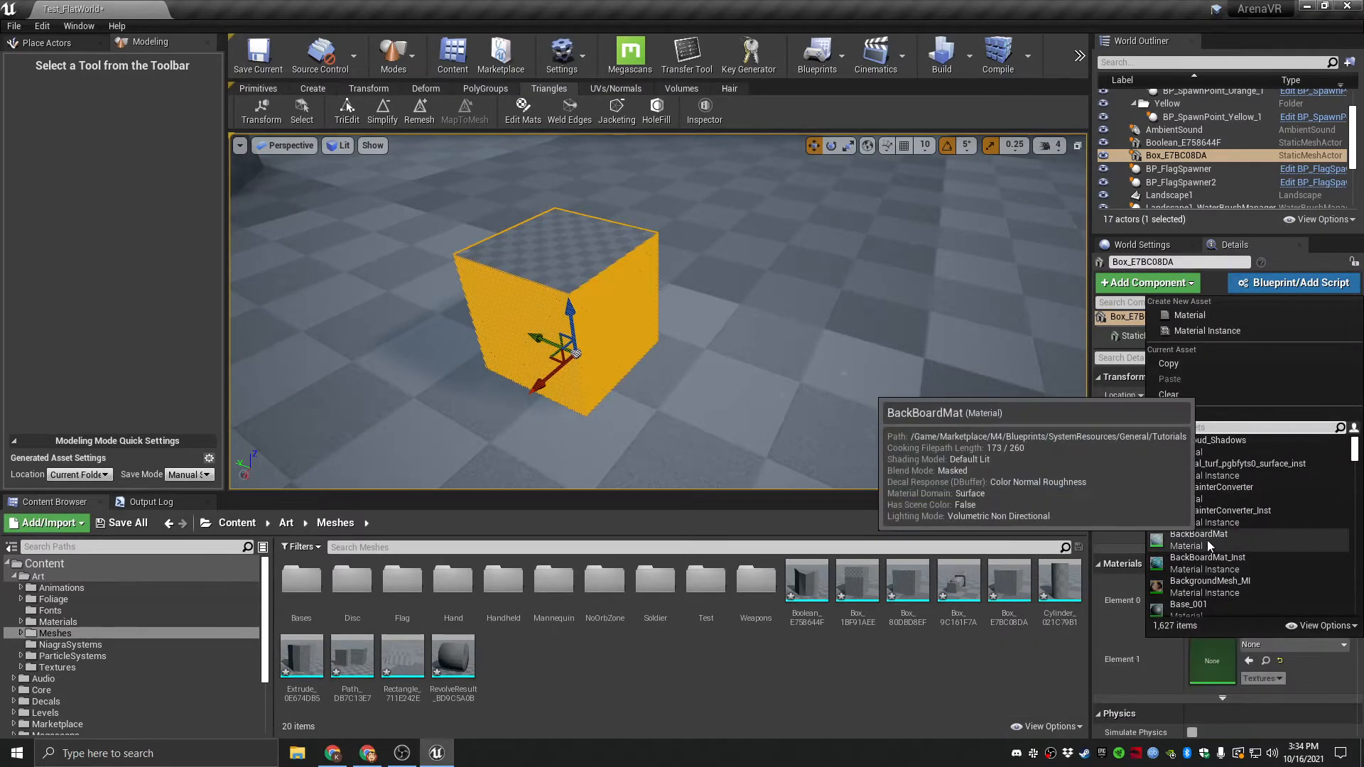
pyautogui.click(1229, 593)
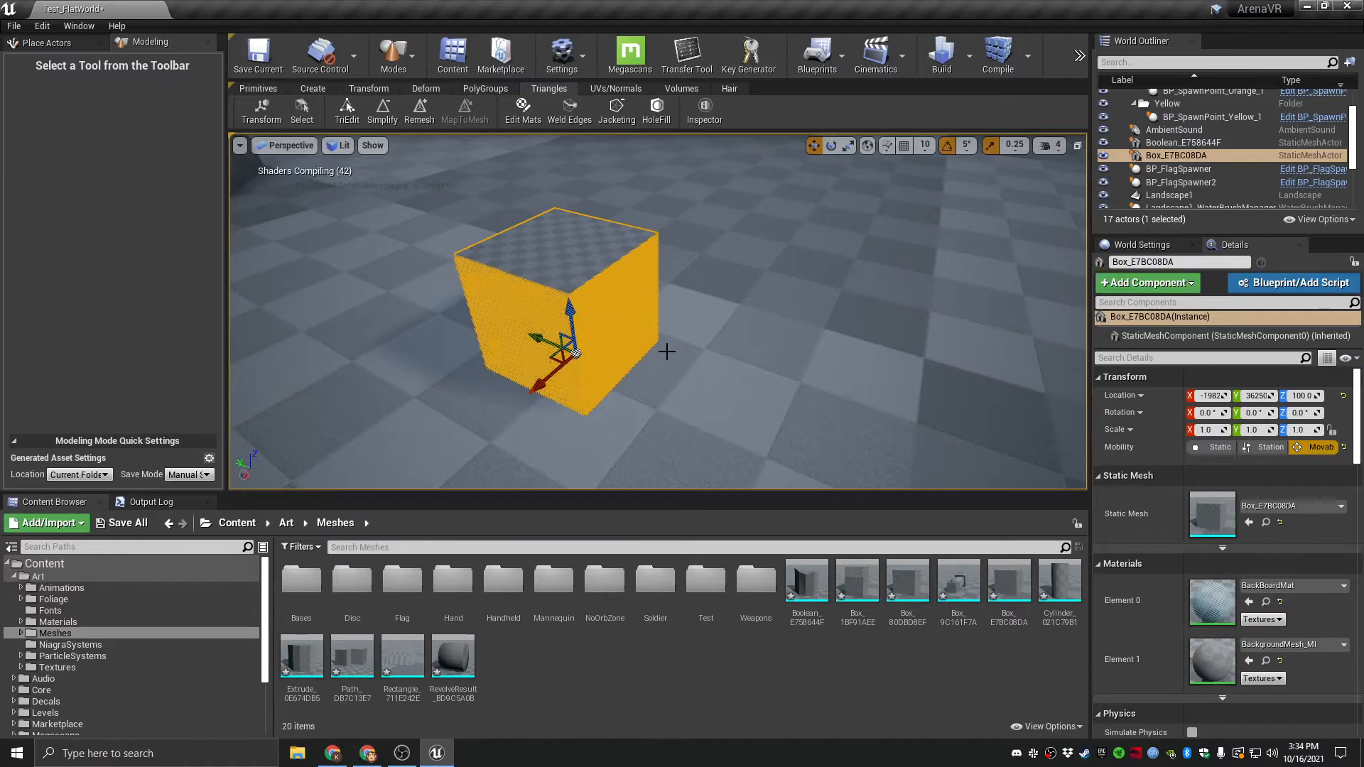
pyautogui.click(1294, 646)
pyautogui.scroll(-3, 1272, 576)
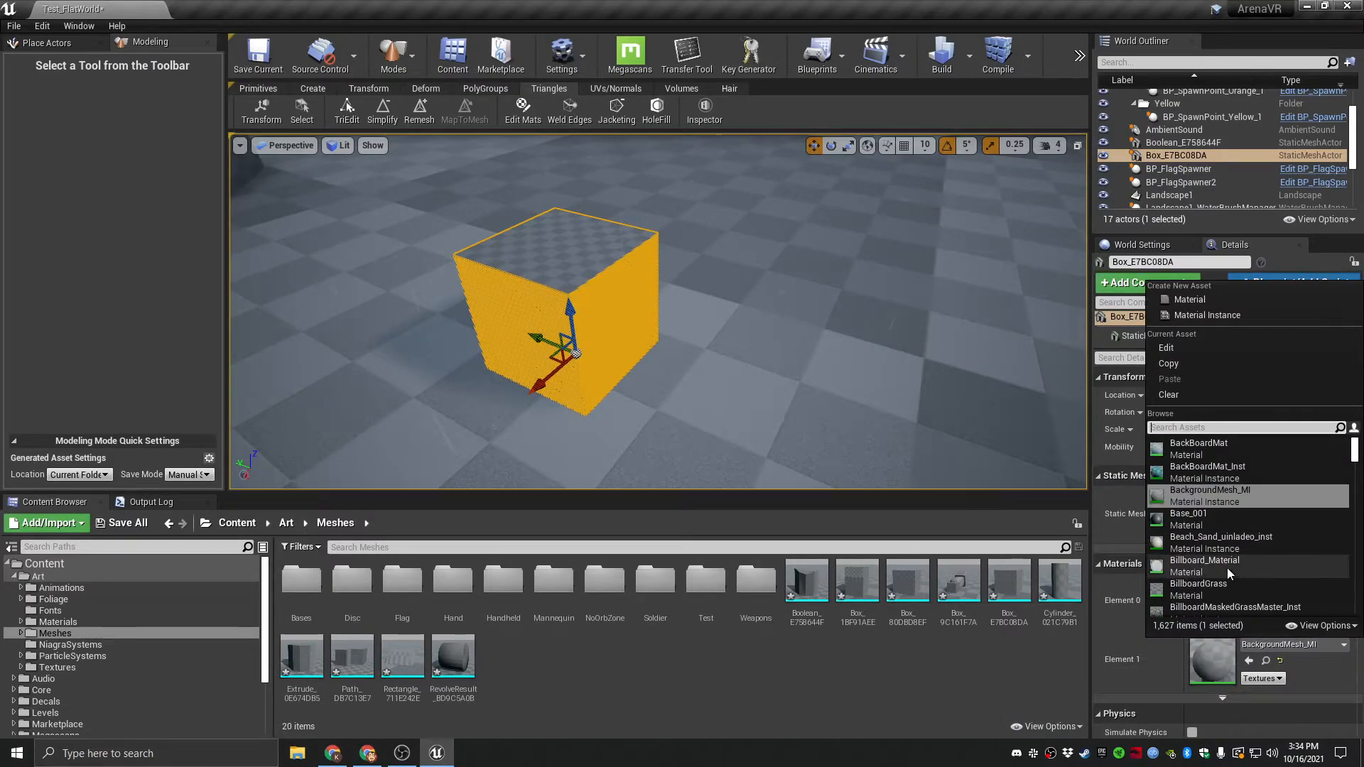
pyautogui.click(1202, 520)
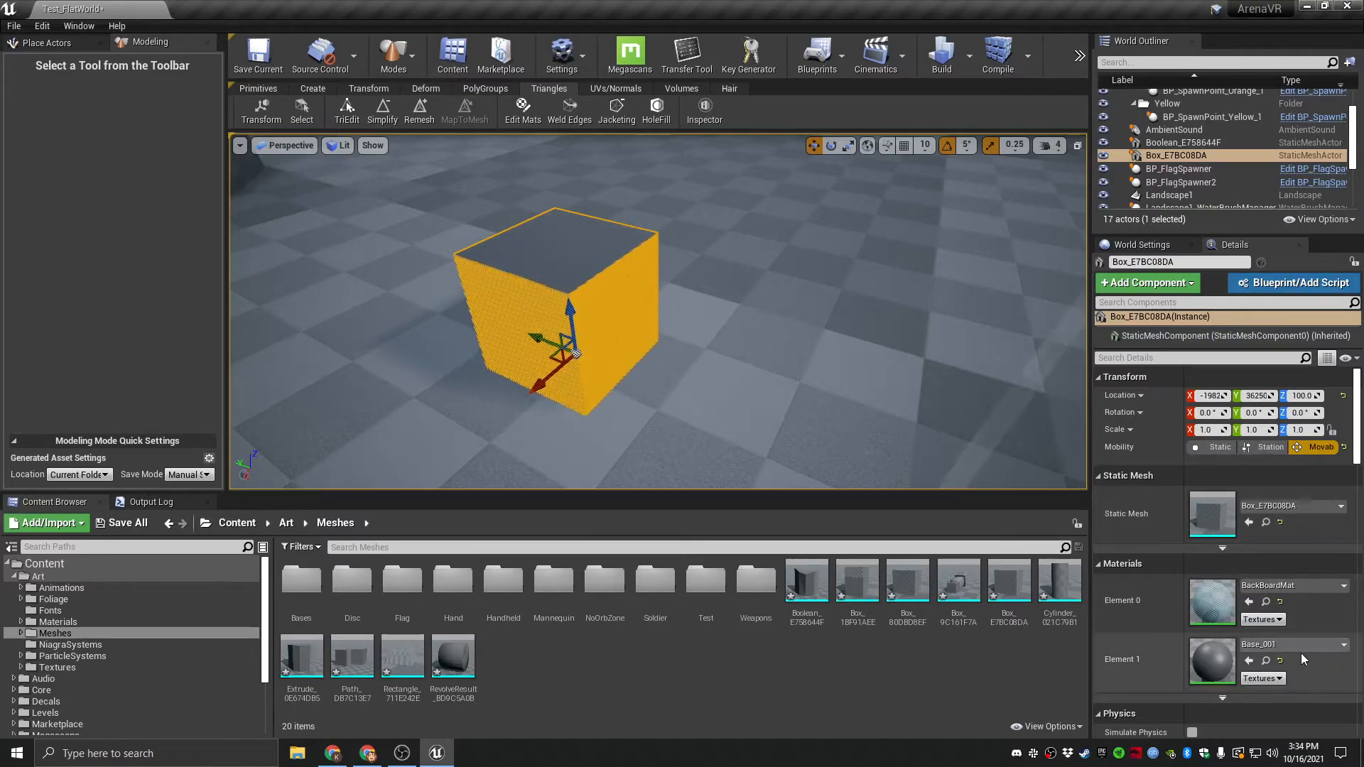
# Examine the two materials on the box's top and side faces from different angles.
pyautogui.moveTo(752, 353); pyautogui.dragTo(671, 433, button='right')
pyautogui.press('s')
pyautogui.press('w')
pyautogui.press('s')
pyautogui.moveTo(671, 369); pyautogui.dragTo(596, 363, button='right')
pyautogui.press('d')
pyautogui.press('w')
pyautogui.press('w')
pyautogui.moveTo(788, 355); pyautogui.dragTo(732, 355, button='right')
pyautogui.press('s')
pyautogui.press('d')
pyautogui.press('w')
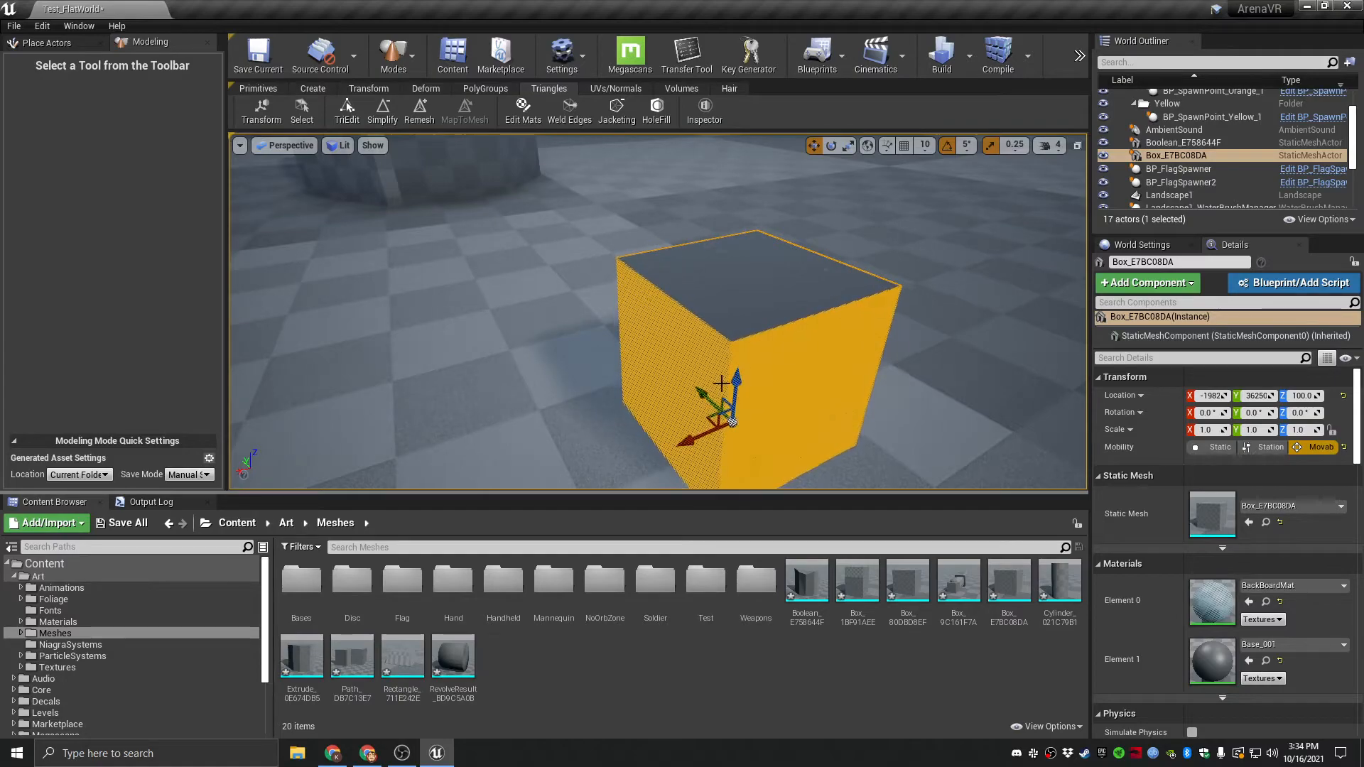
# Delete the two-material box from the level.
pyautogui.rightClick(723, 368)
pyautogui.moveTo(691, 362); pyautogui.dragTo(714, 369, button='right')
pyautogui.press('s')
pyautogui.press('s')
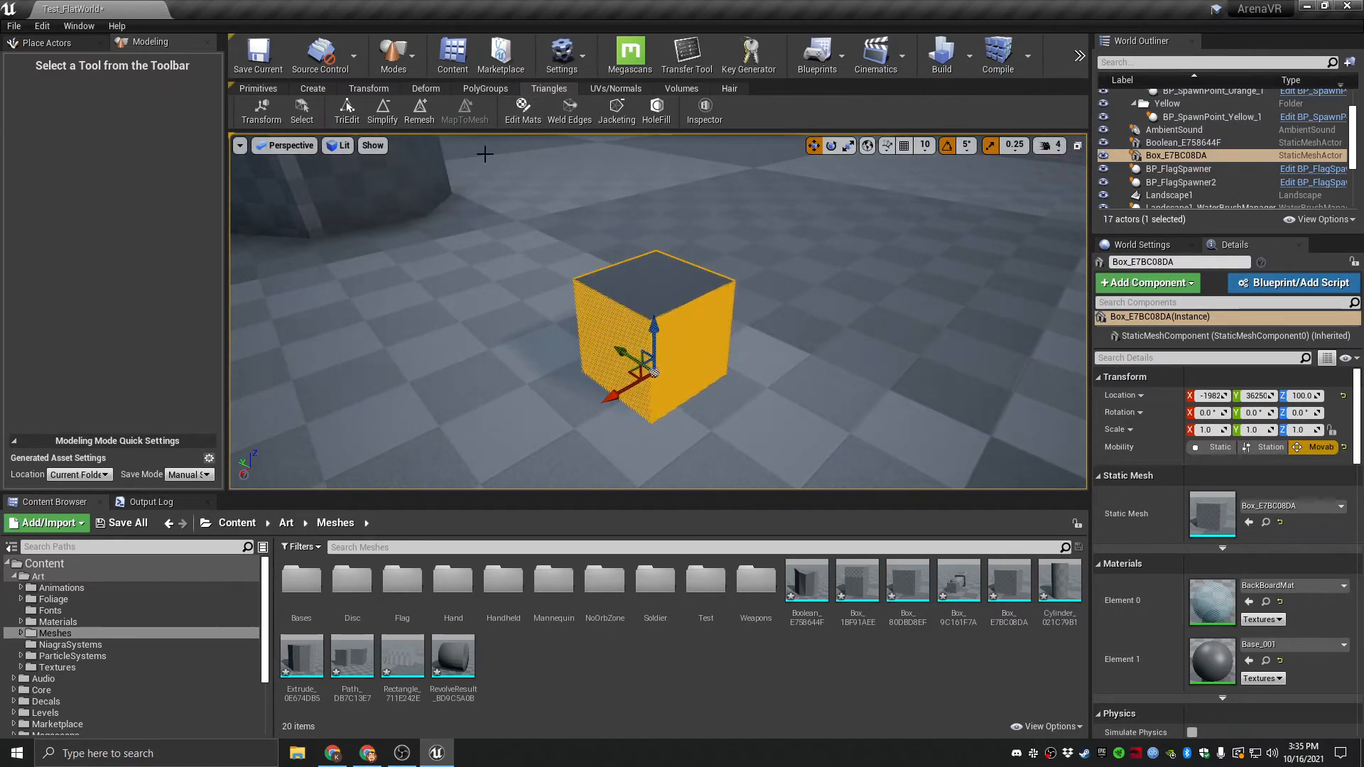
pyautogui.press('Delete')
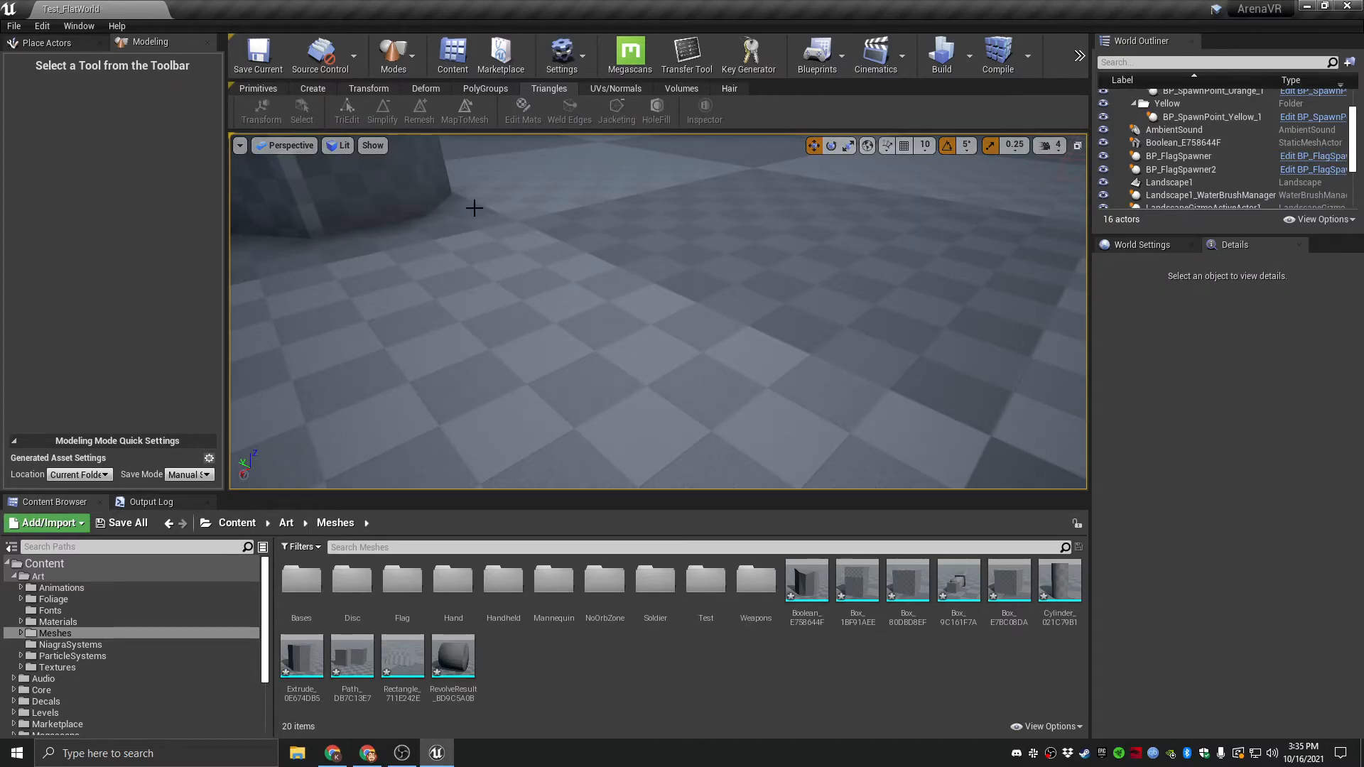
# Add a box primitive with default settings on the open floor near the large boolean mesh.
pyautogui.scroll(2, 490, 238)
pyautogui.moveTo(505, 274); pyautogui.dragTo(603, 341, button='right')
pyautogui.press('s')
pyautogui.moveTo(486, 253)
pyautogui.mouseDown(button='right')
pyautogui.moveTo(462, 249)
pyautogui.moveTo(511, 252)
pyautogui.moveTo(485, 253)
pyautogui.mouseUp(button='right')
pyautogui.press('w')
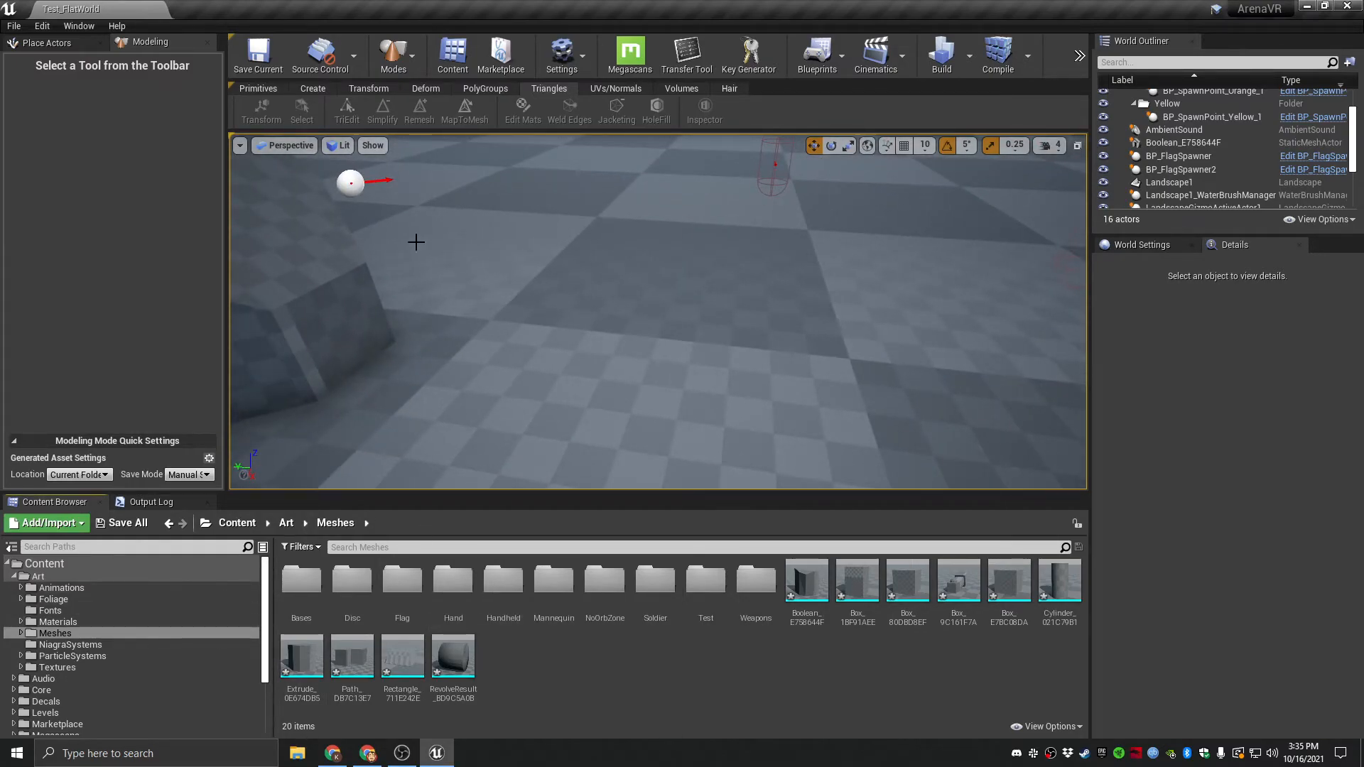
pyautogui.click(258, 88)
pyautogui.click(296, 111)
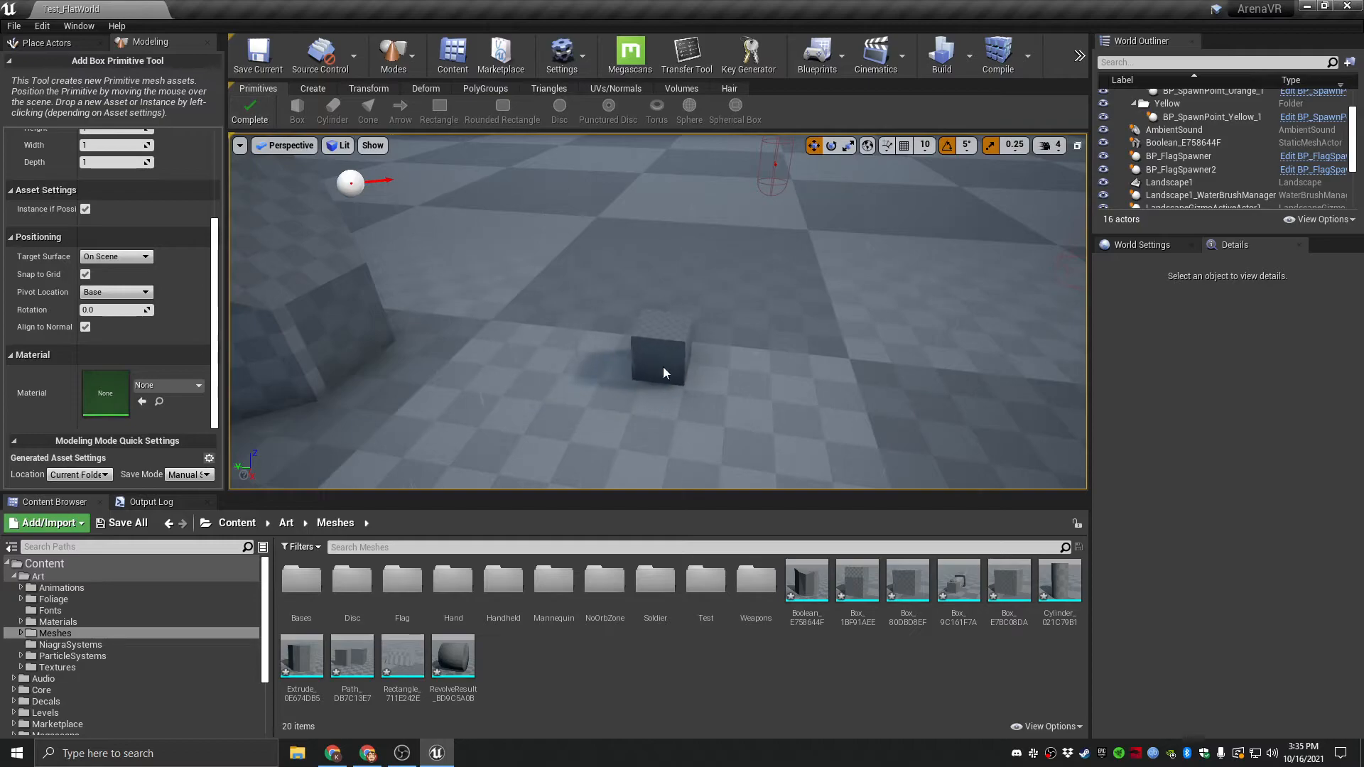
pyautogui.click(662, 366)
pyautogui.click(249, 112)
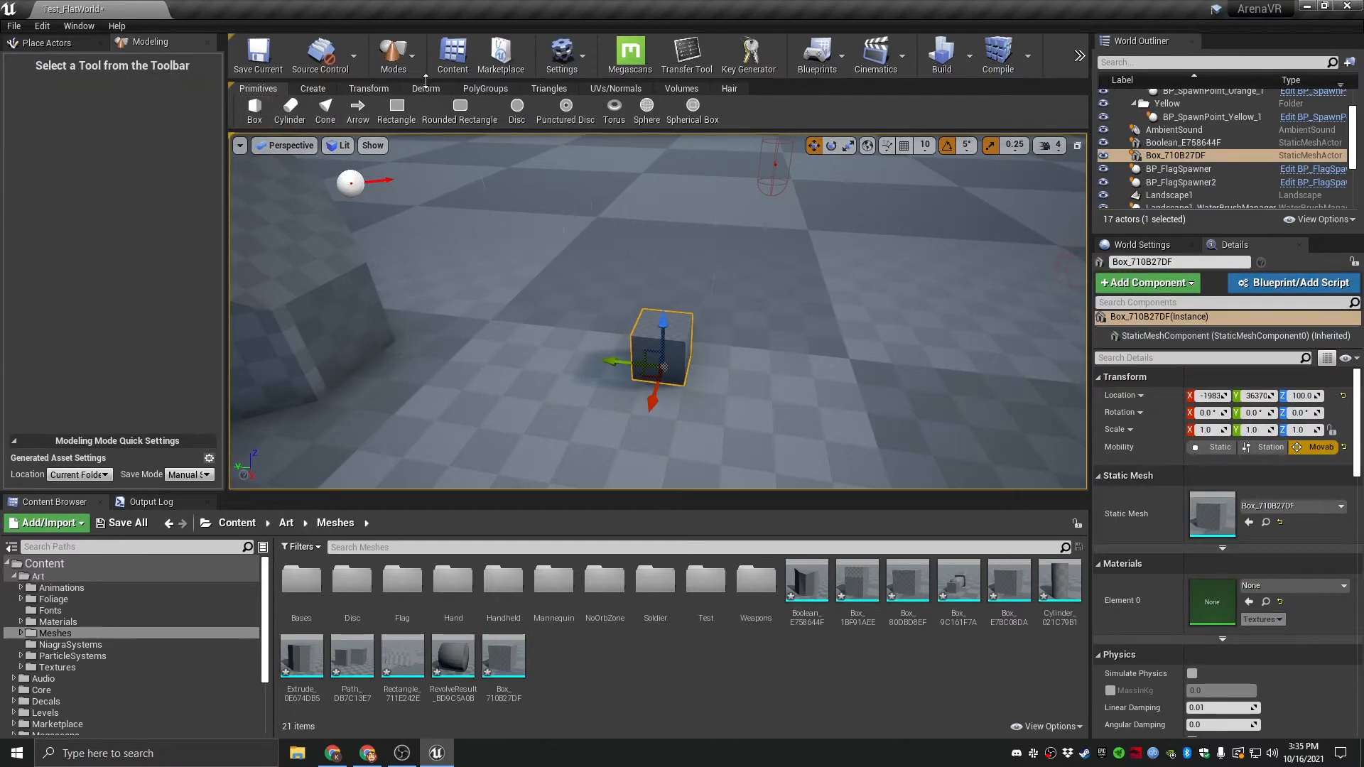
# With PolyEdit, extrude the new box's top face upward and scale it outwards into a flared rim.
pyautogui.click(431, 86)
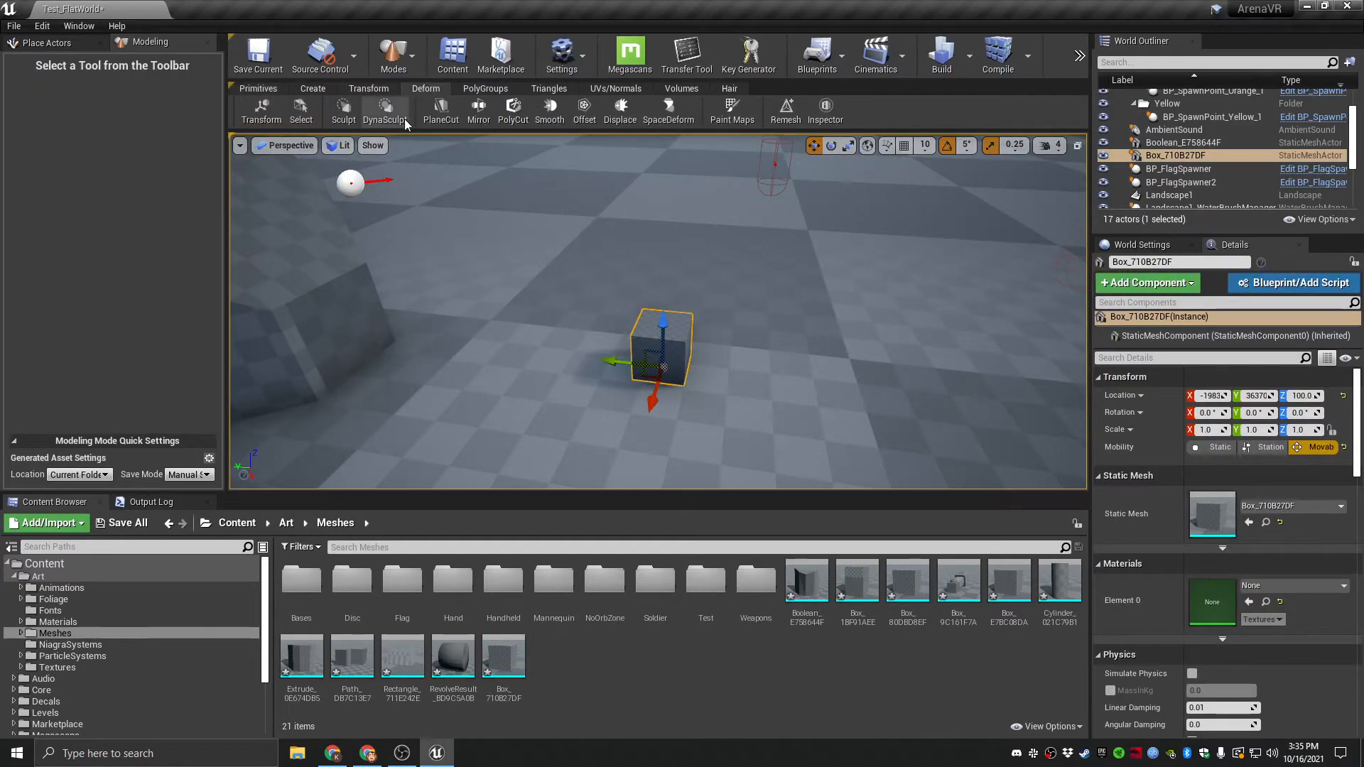
pyautogui.click(485, 88)
pyautogui.click(463, 108)
pyautogui.moveTo(709, 350); pyautogui.dragTo(786, 408, button='right')
pyautogui.press('w')
pyautogui.click(570, 285)
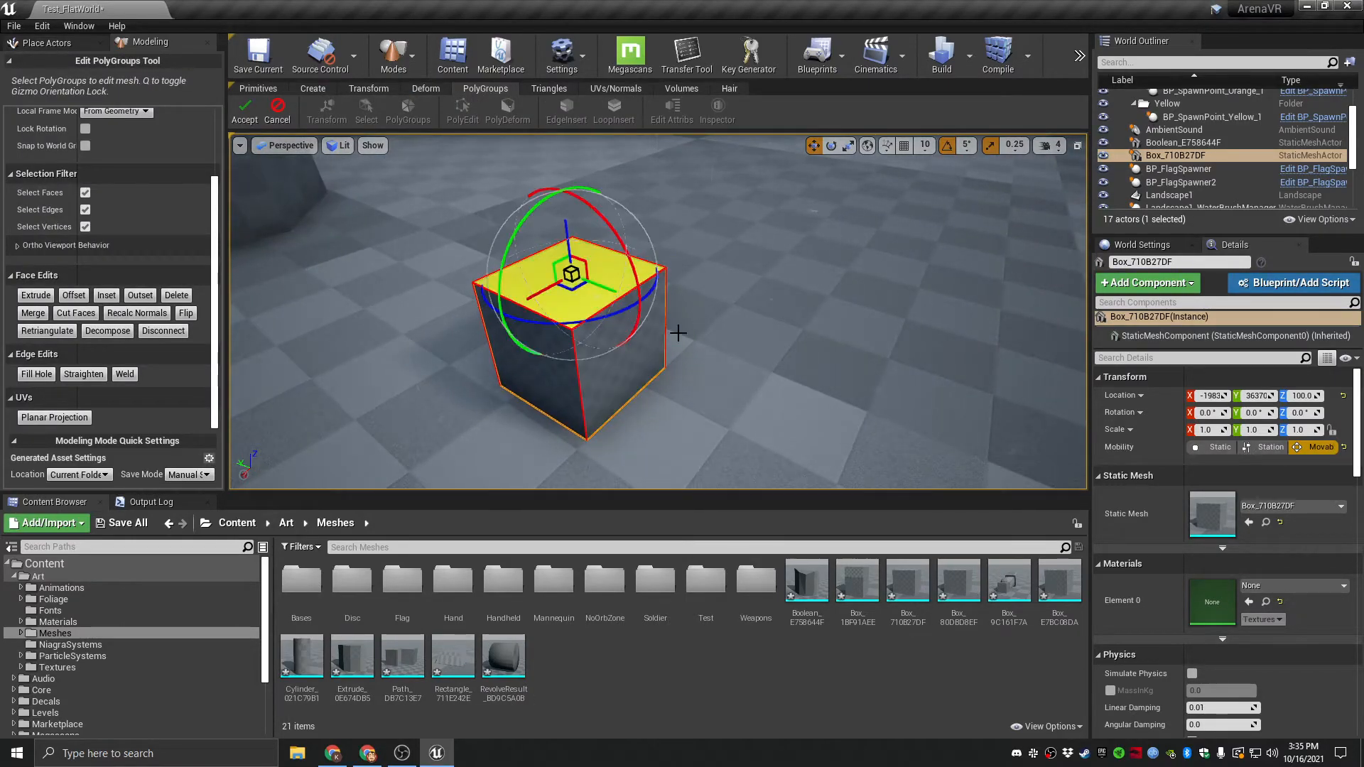
pyautogui.moveTo(654, 320); pyautogui.dragTo(712, 359, button='right')
pyautogui.scroll(3, 712, 359)
pyautogui.scroll(-3, 713, 359)
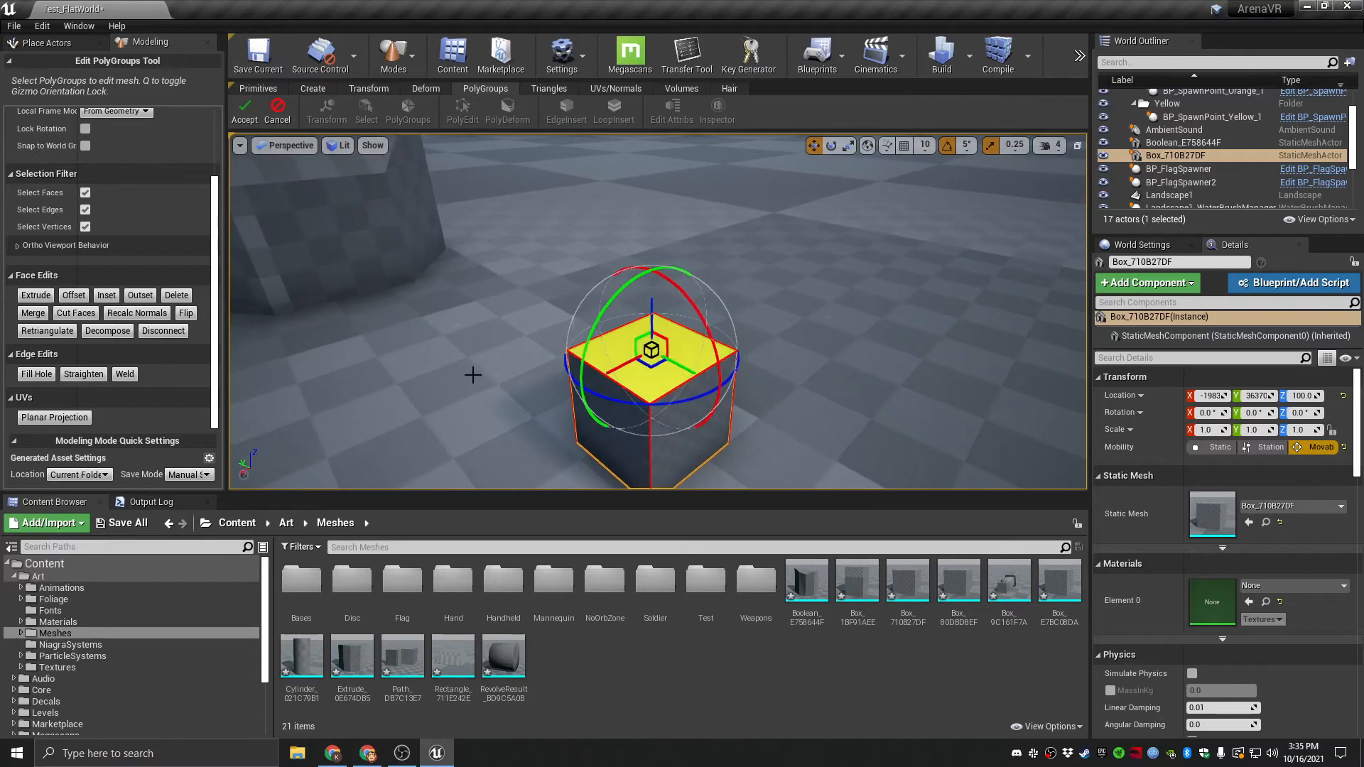
pyautogui.click(36, 295)
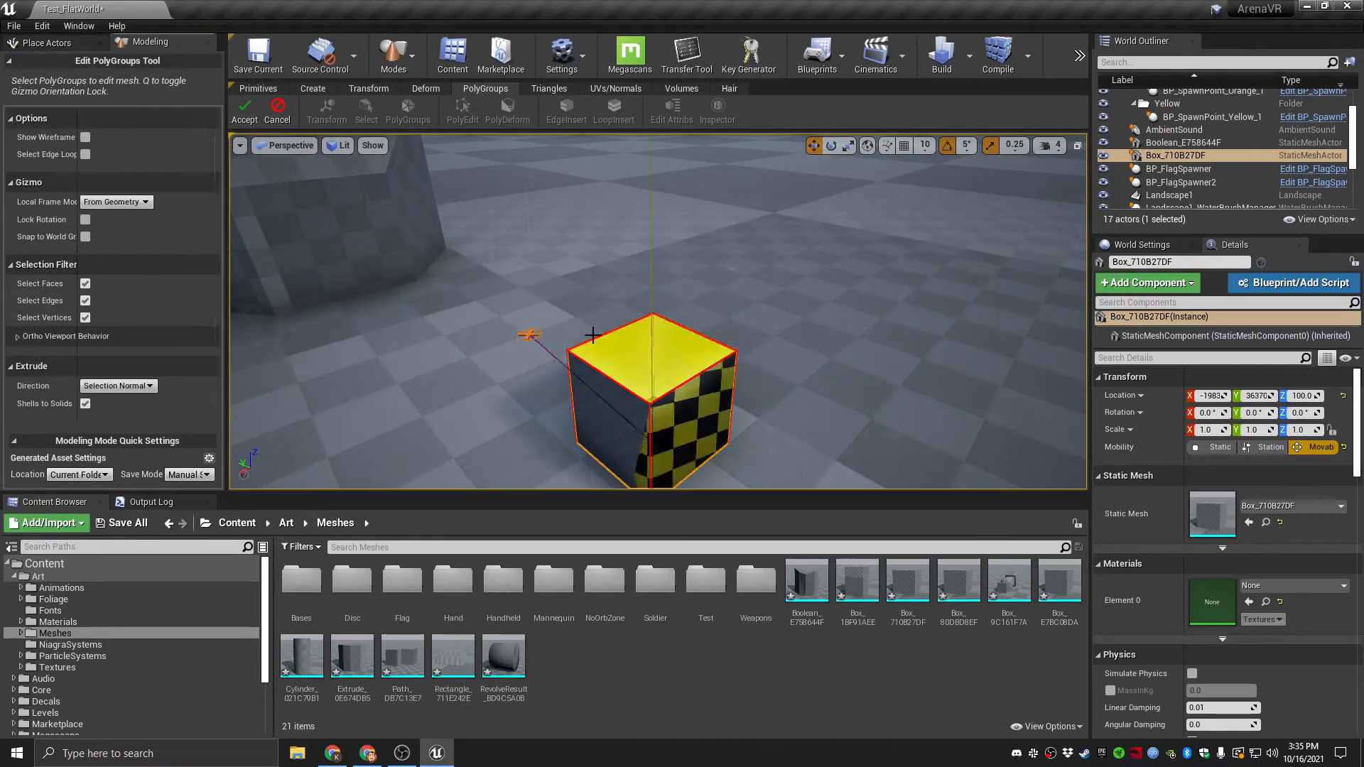
pyautogui.click(659, 339)
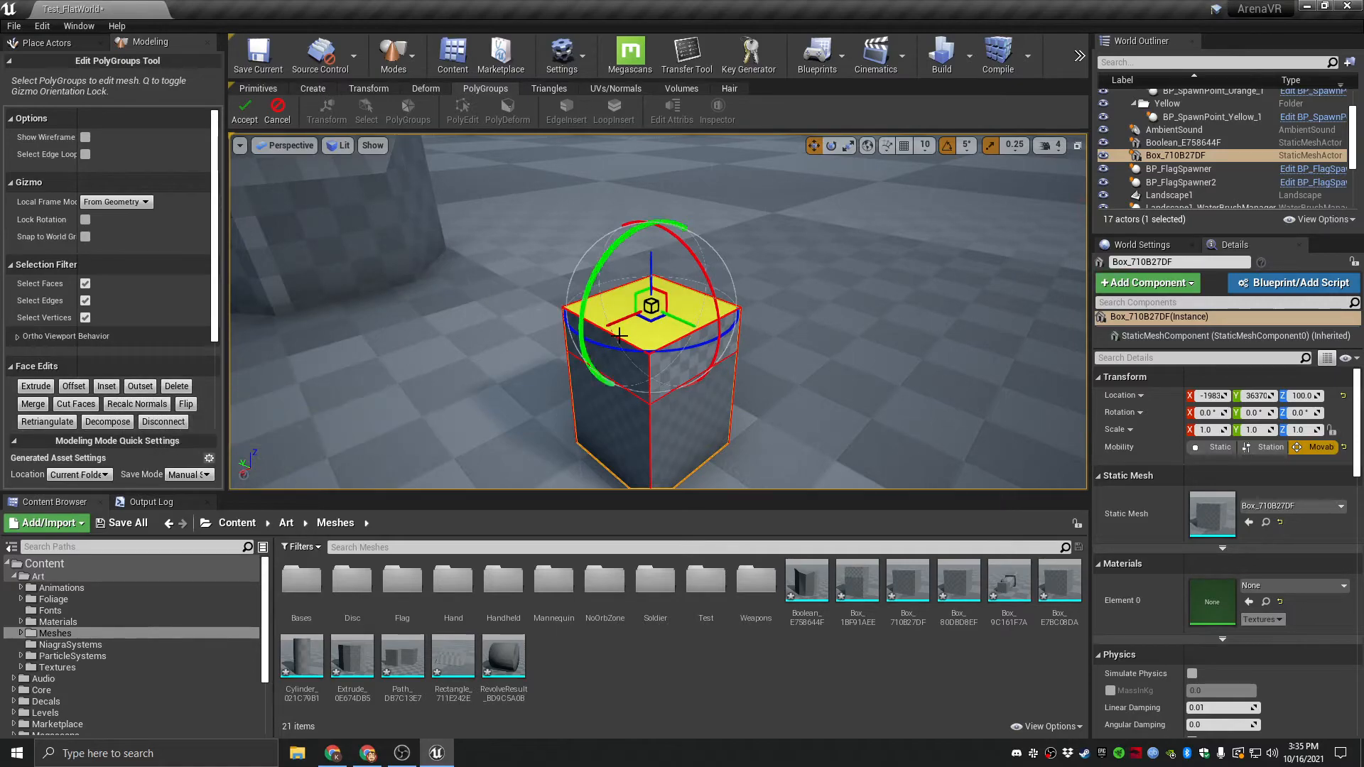
pyautogui.moveTo(652, 307); pyautogui.dragTo(673, 313)
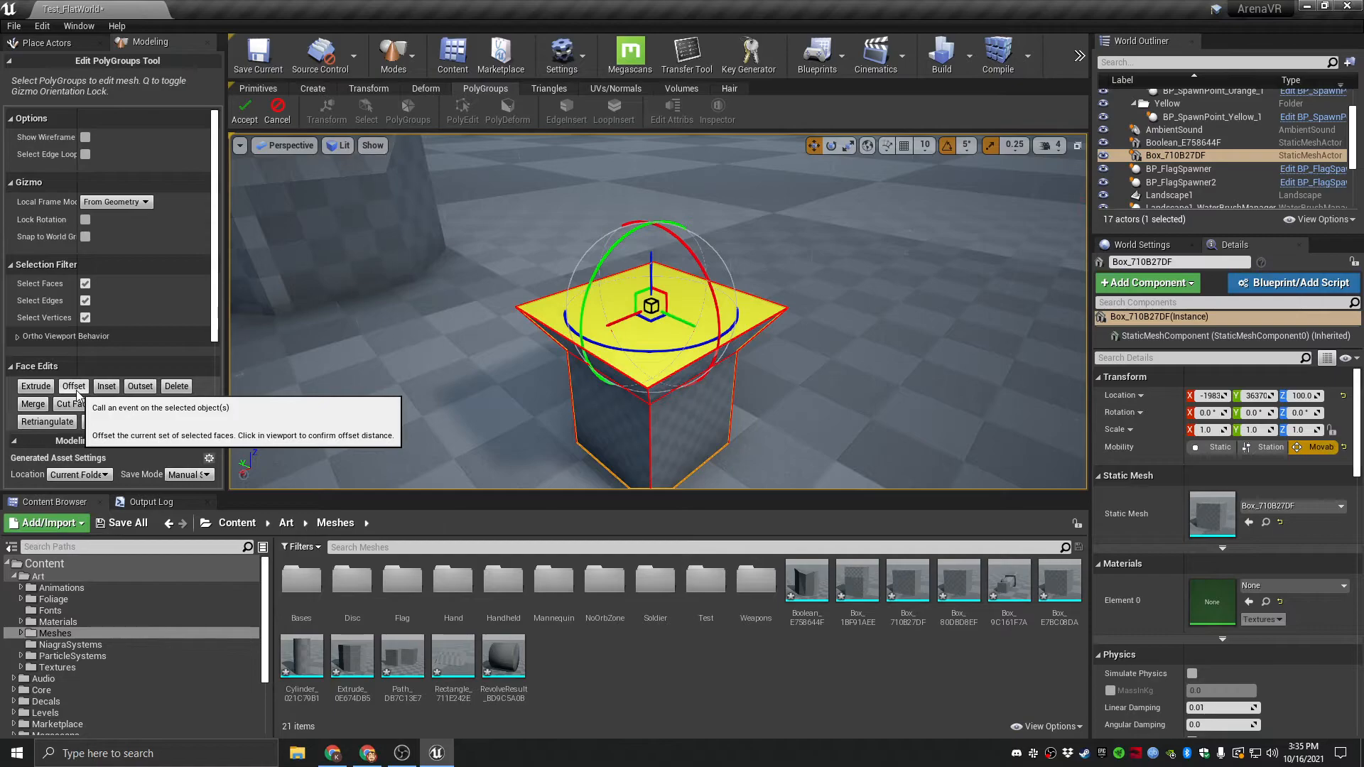
# Inset the flared top face, raise the inset face to form a tapered head, and accept the edit.
pyautogui.click(106, 386)
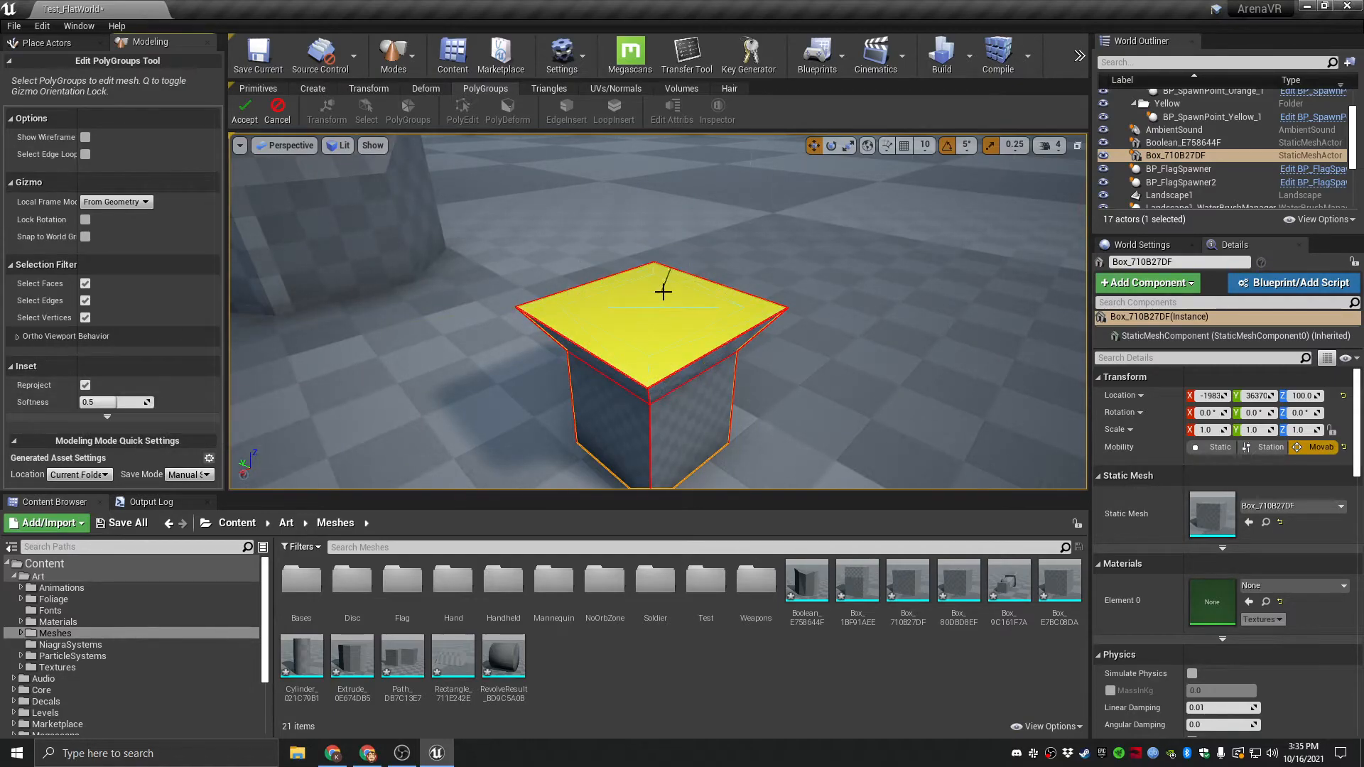
pyautogui.click(608, 322)
pyautogui.moveTo(653, 267); pyautogui.dragTo(655, 198)
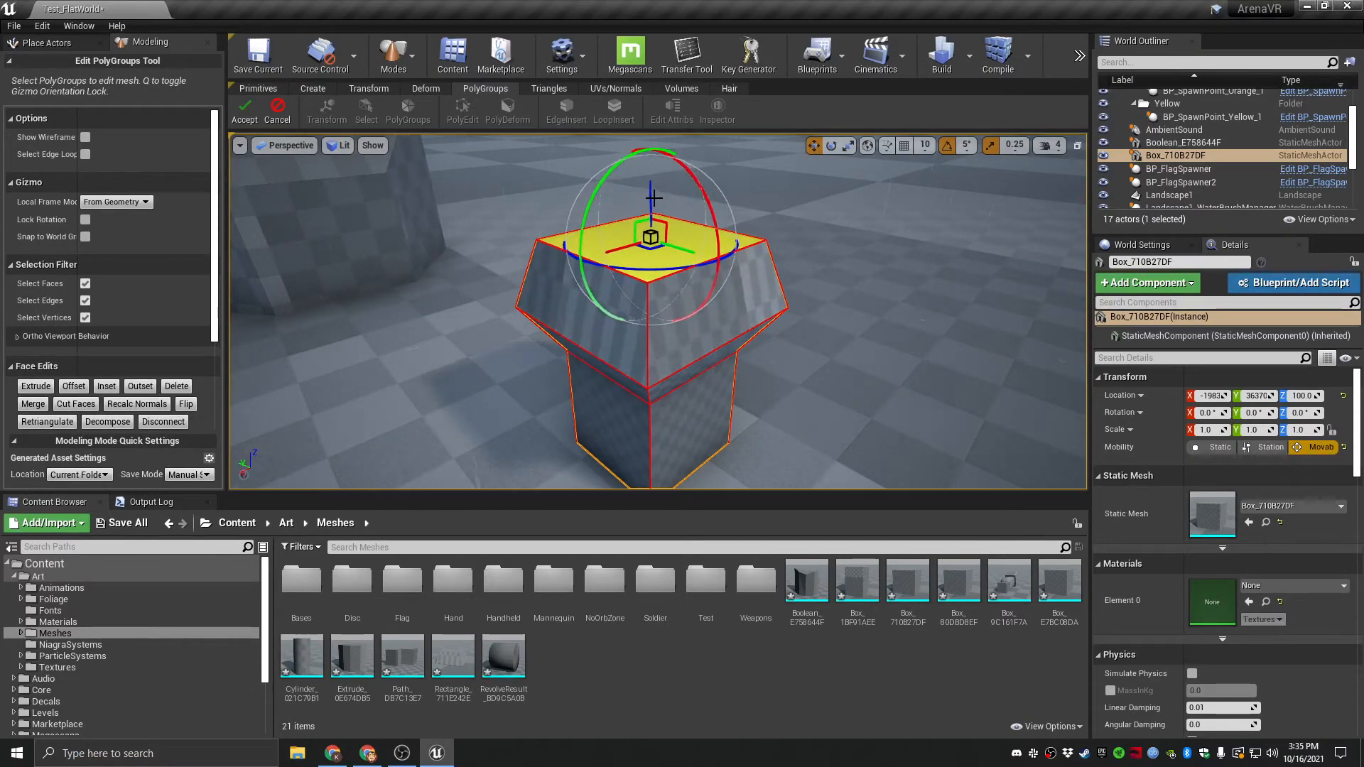
pyautogui.moveTo(702, 307); pyautogui.dragTo(739, 318, button='right')
pyautogui.moveTo(739, 319); pyautogui.dragTo(721, 281)
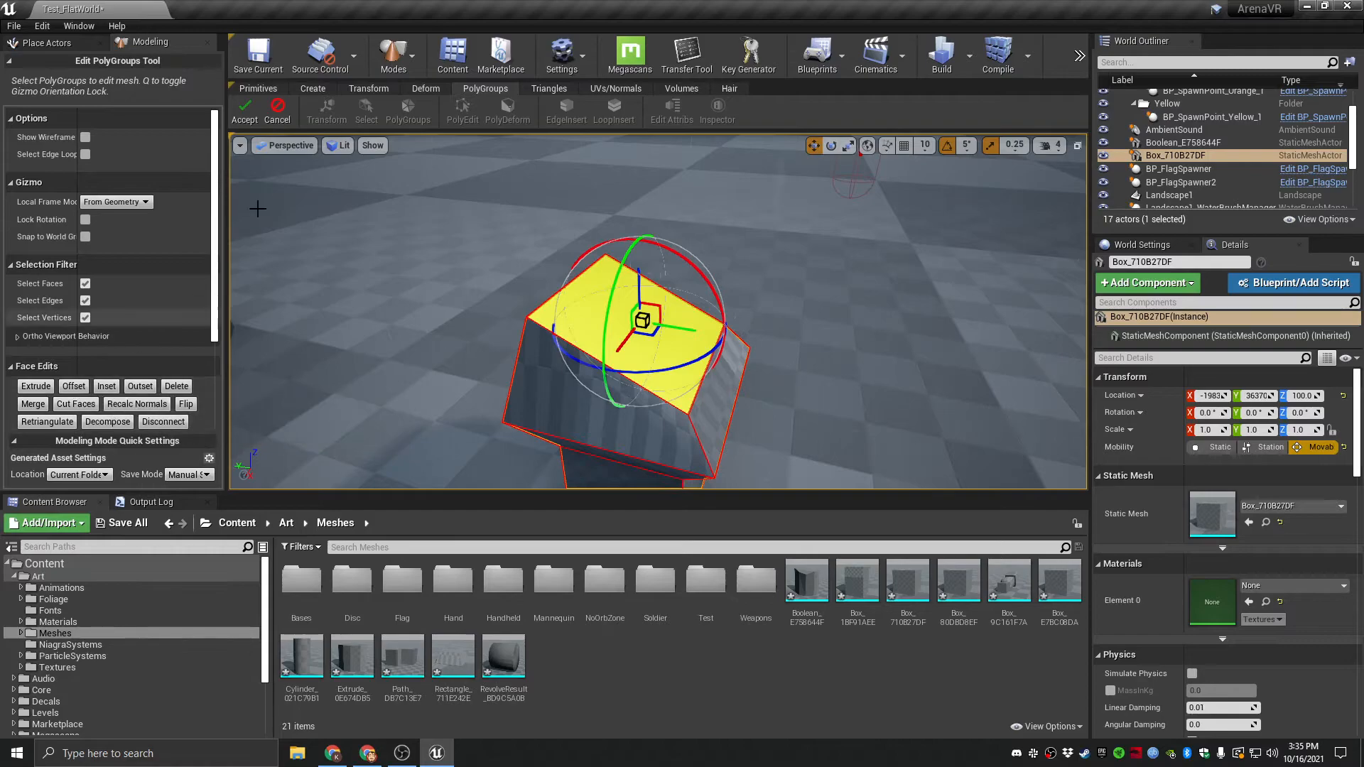
pyautogui.click(245, 108)
# Insert a Plane Cut edge across the head's sloped side face, extrude the split-off narrow face outwards with PolyEdit, and accept.
pyautogui.click(501, 112)
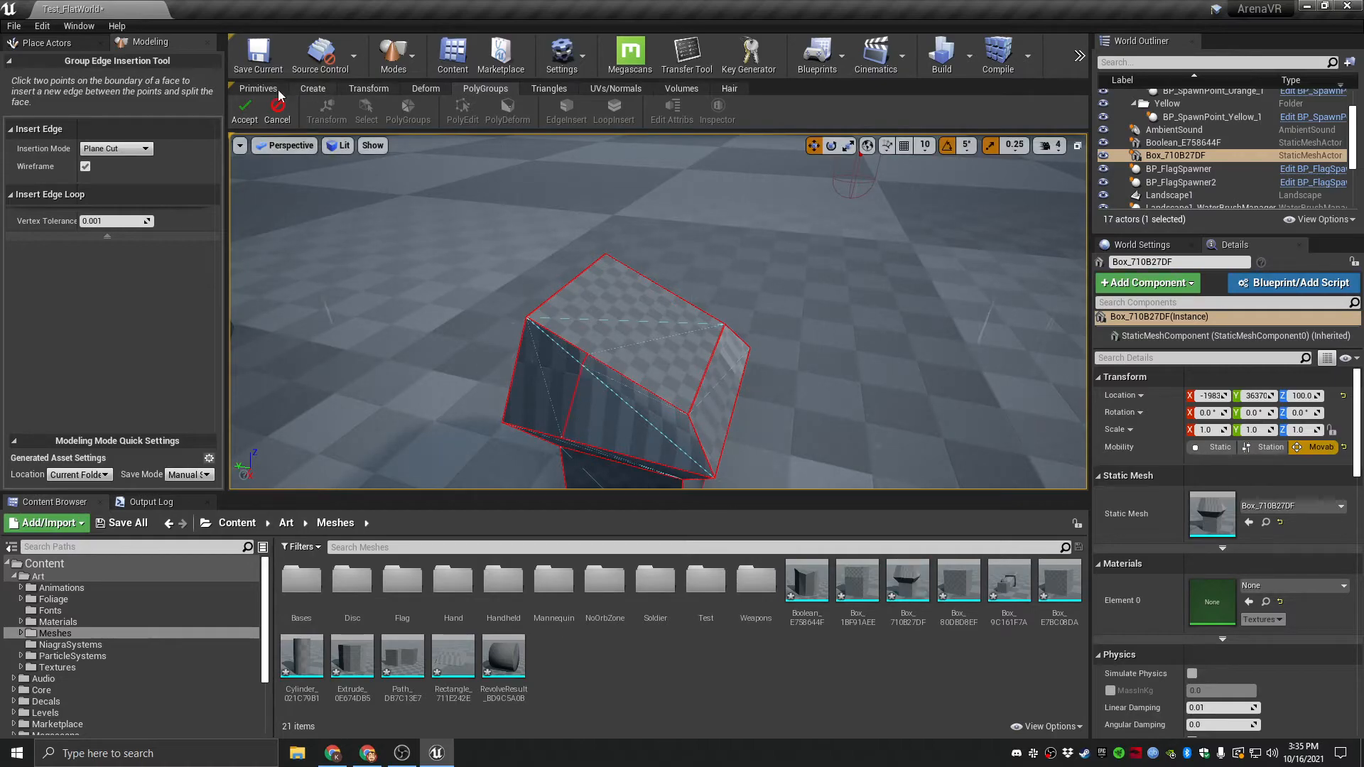
pyautogui.click(244, 108)
pyautogui.click(398, 112)
pyautogui.click(567, 398)
pyautogui.moveTo(596, 359); pyautogui.dragTo(441, 362, button='right')
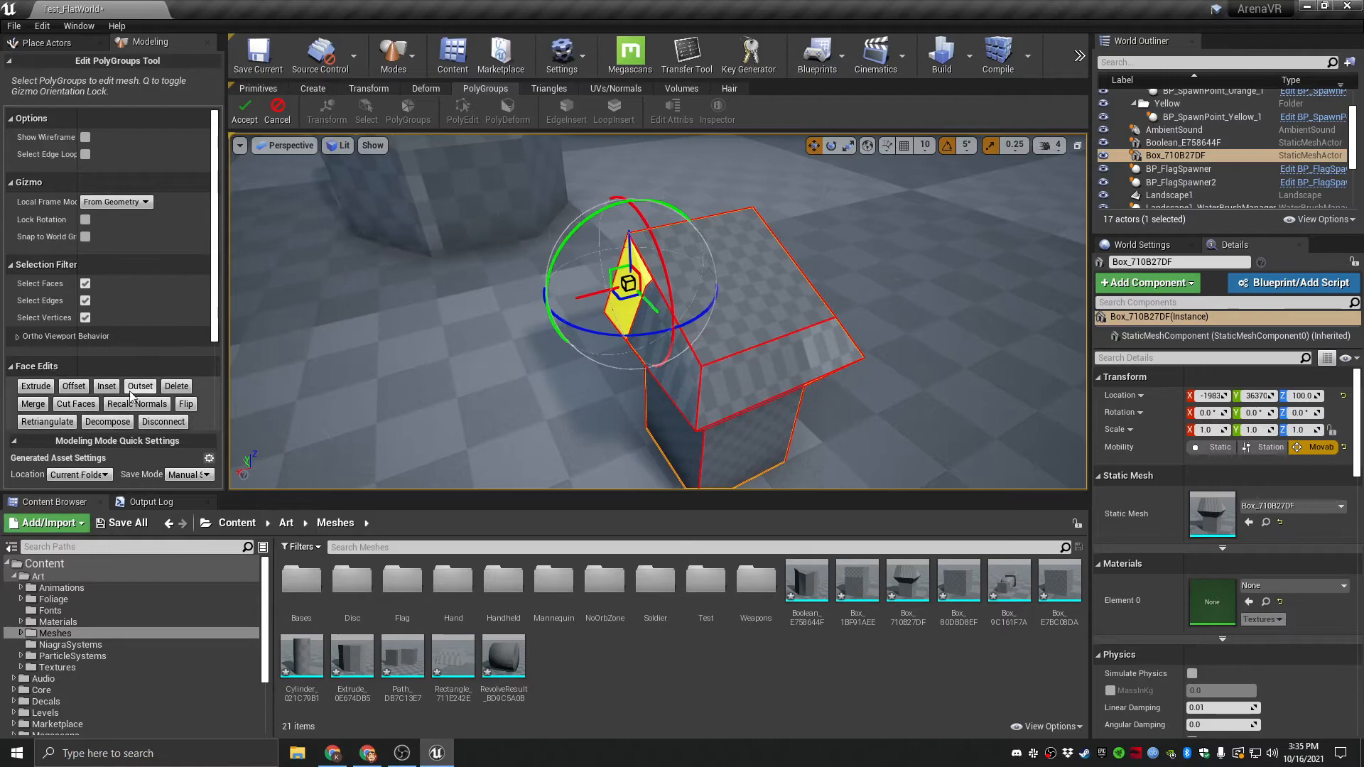
pyautogui.click(44, 388)
pyautogui.click(563, 353)
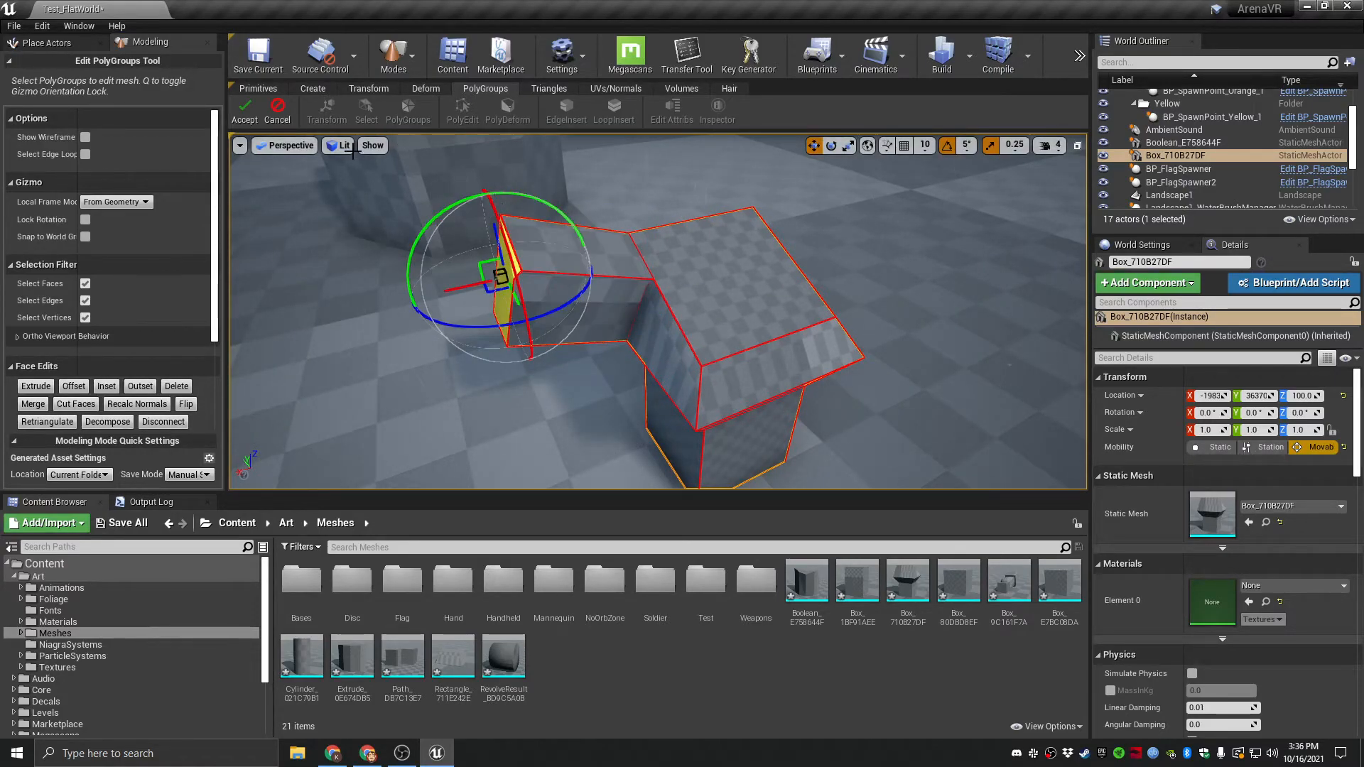
pyautogui.click(244, 112)
# Examine the checker texture on the edited box's head, arm and base from different angles.
pyautogui.moveTo(440, 270); pyautogui.dragTo(617, 318, button='right')
pyautogui.moveTo(773, 336); pyautogui.dragTo(843, 344, button='right')
pyautogui.moveTo(672, 354); pyautogui.dragTo(852, 433, button='right')
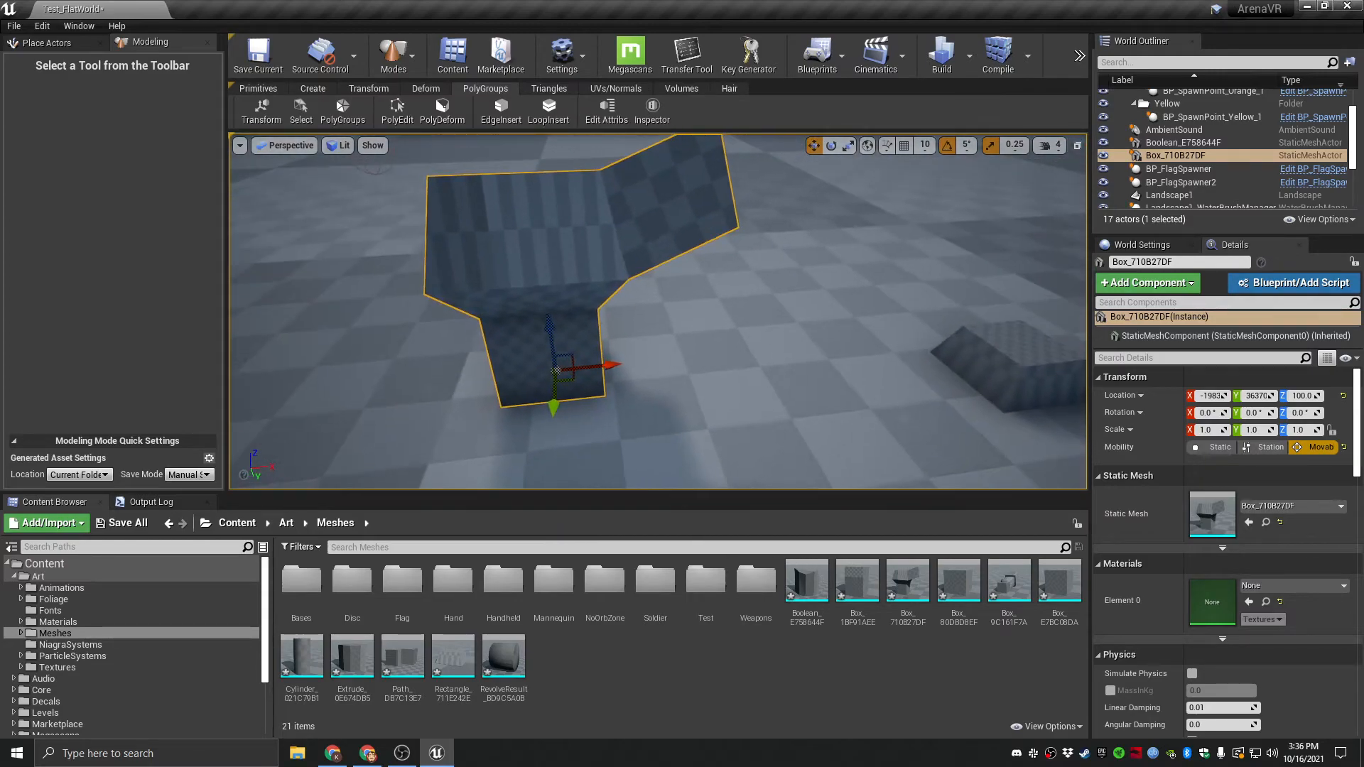
pyautogui.rightClick(942, 299)
pyautogui.click(533, 6)
pyautogui.moveTo(753, 326); pyautogui.dragTo(686, 355, button='right')
pyautogui.rightClick(752, 326)
pyautogui.click(562, 4)
pyautogui.moveTo(583, 315); pyautogui.dragTo(706, 301, button='right')
pyautogui.rightClick(708, 307)
pyautogui.click(654, 294)
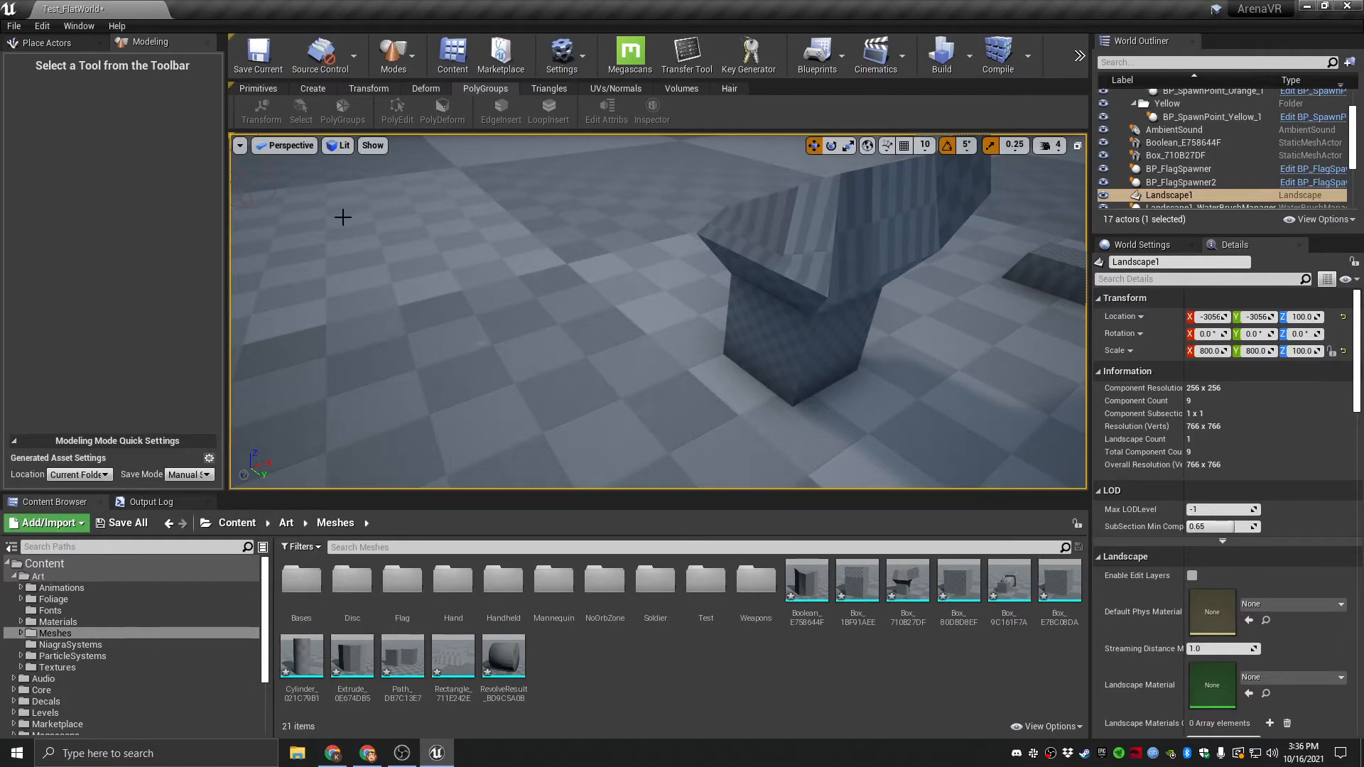
pyautogui.moveTo(800, 205); pyautogui.dragTo(594, 228, button='right')
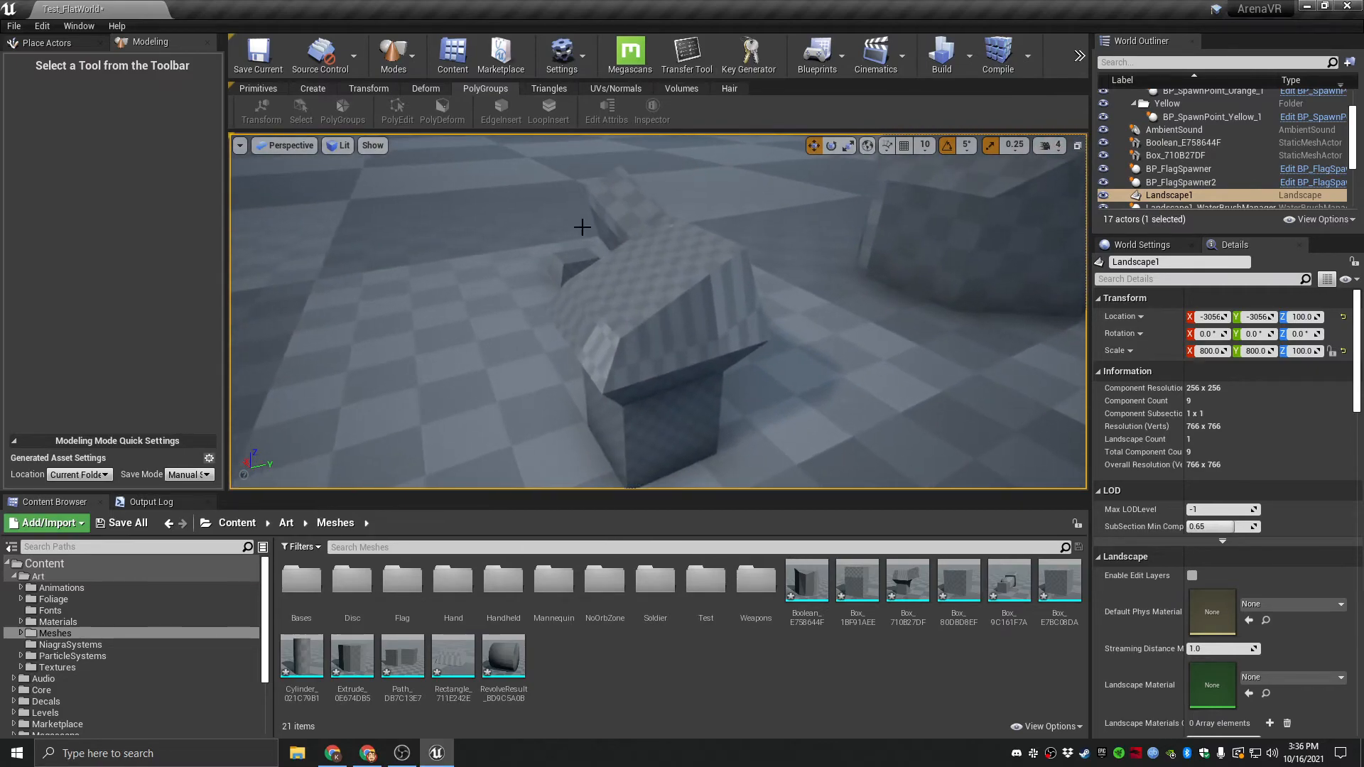
# Select the edited box and start a Cube UV projection on it, viewing its bounds from the arm side.
pyautogui.click(640, 299)
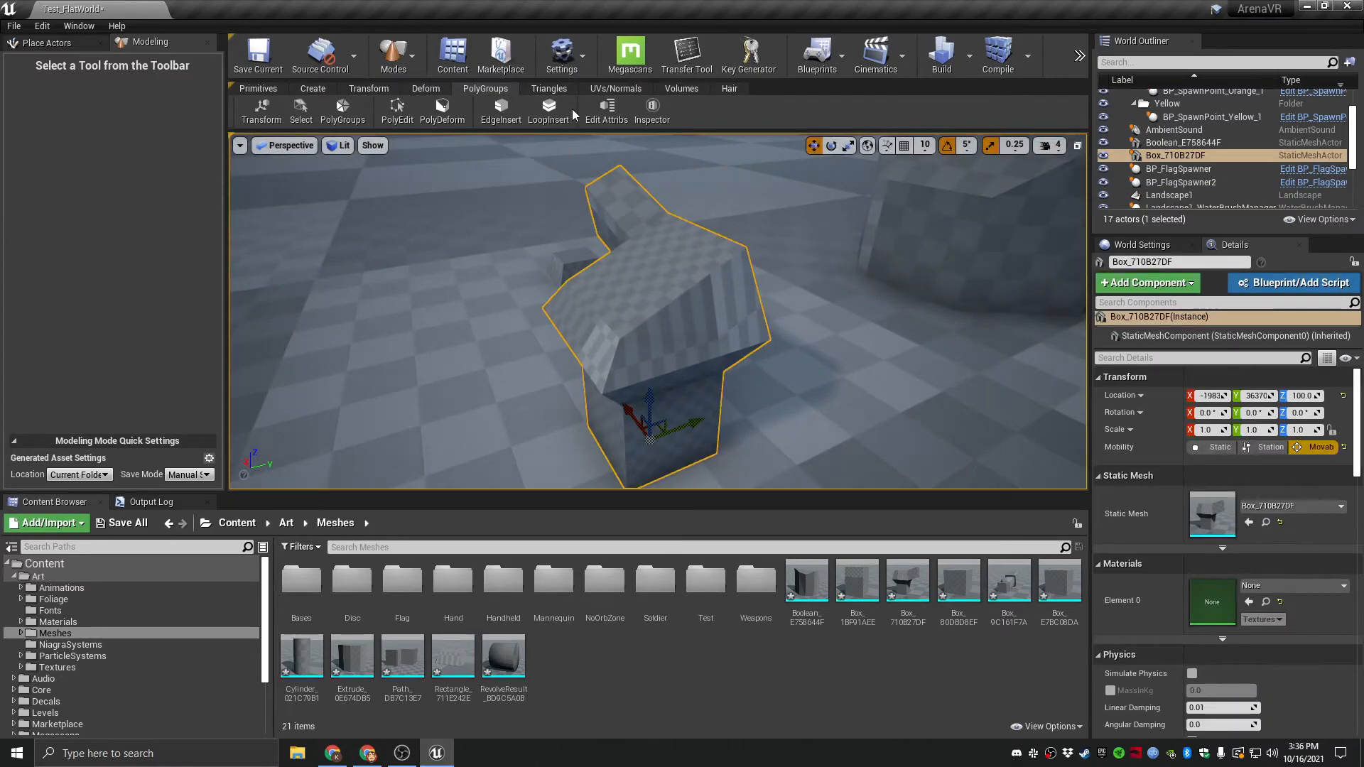
pyautogui.click(608, 88)
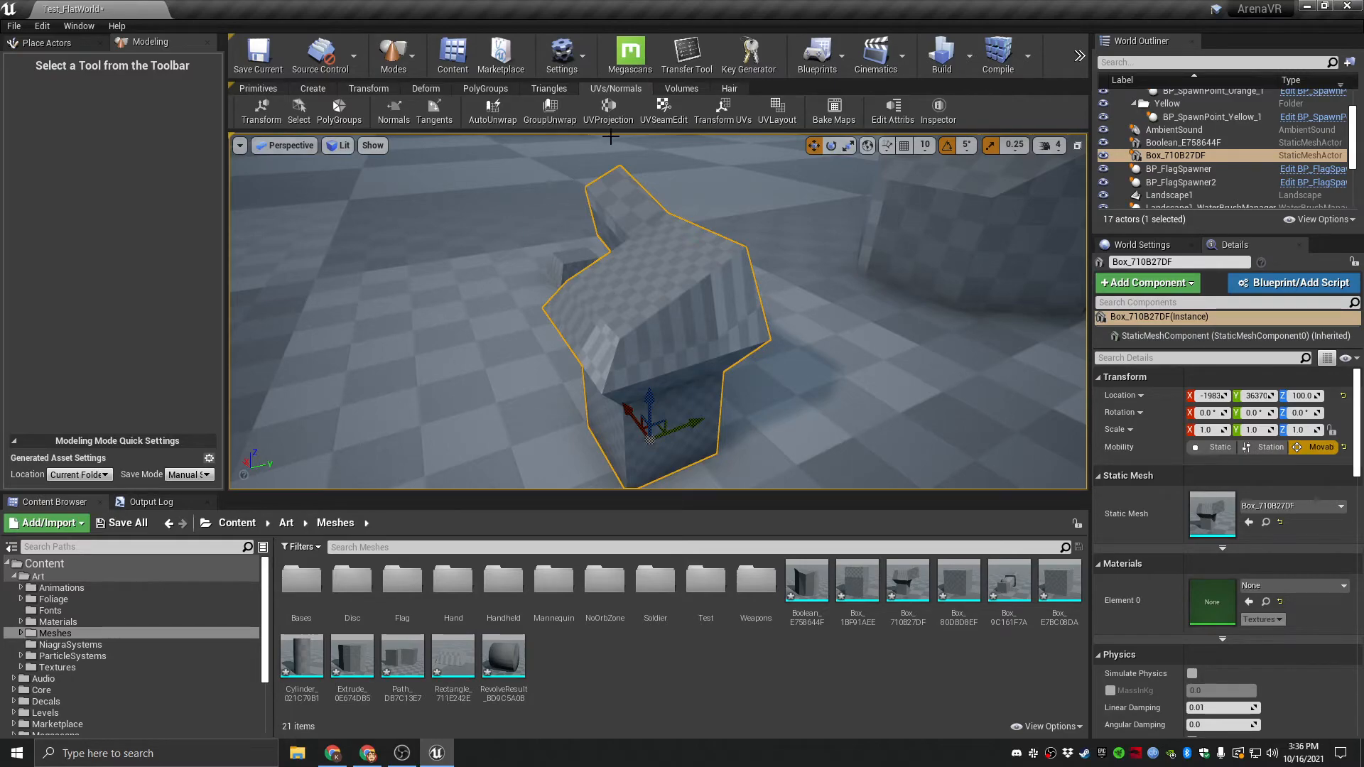
pyautogui.click(608, 112)
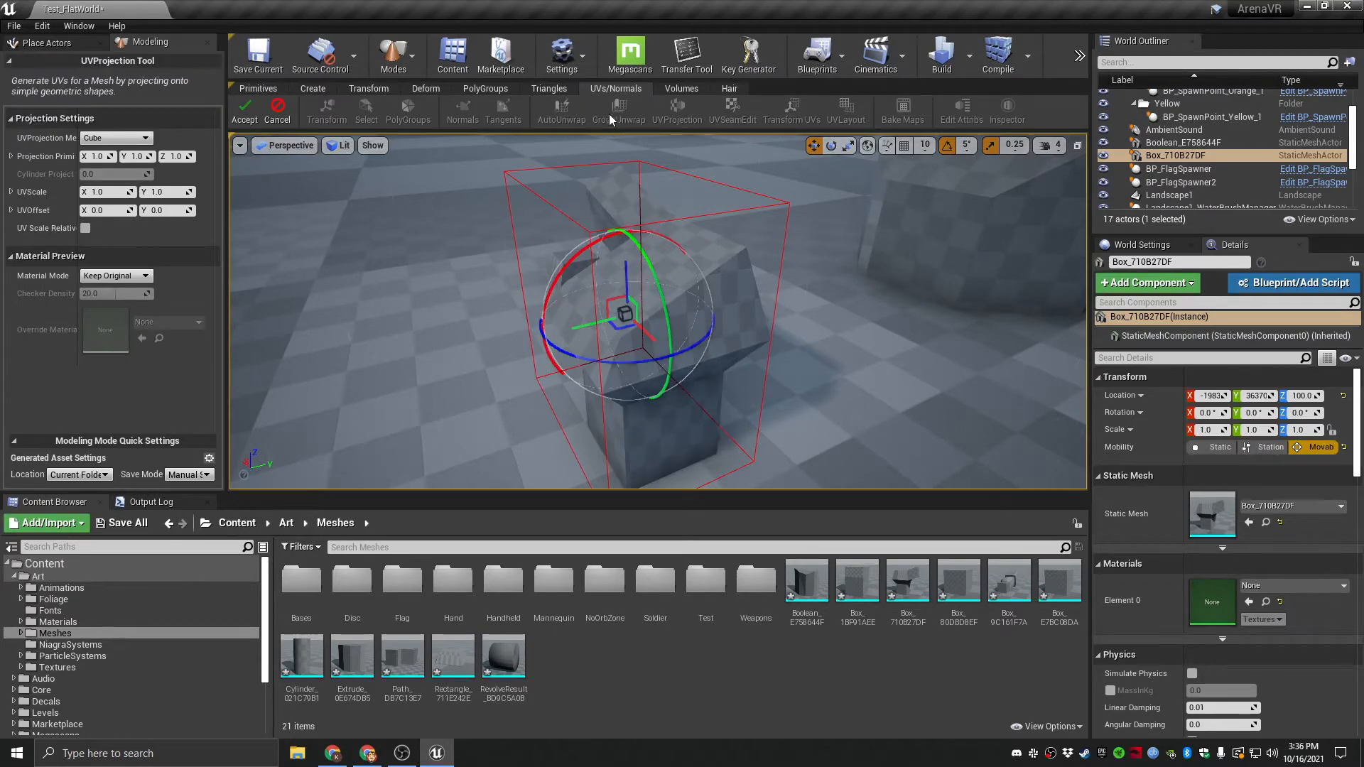
pyautogui.press('d')
pyautogui.moveTo(767, 271); pyautogui.dragTo(958, 284, button='right')
pyautogui.press('w')
pyautogui.press('a')
pyautogui.moveTo(767, 274); pyautogui.dragTo(710, 270, button='right')
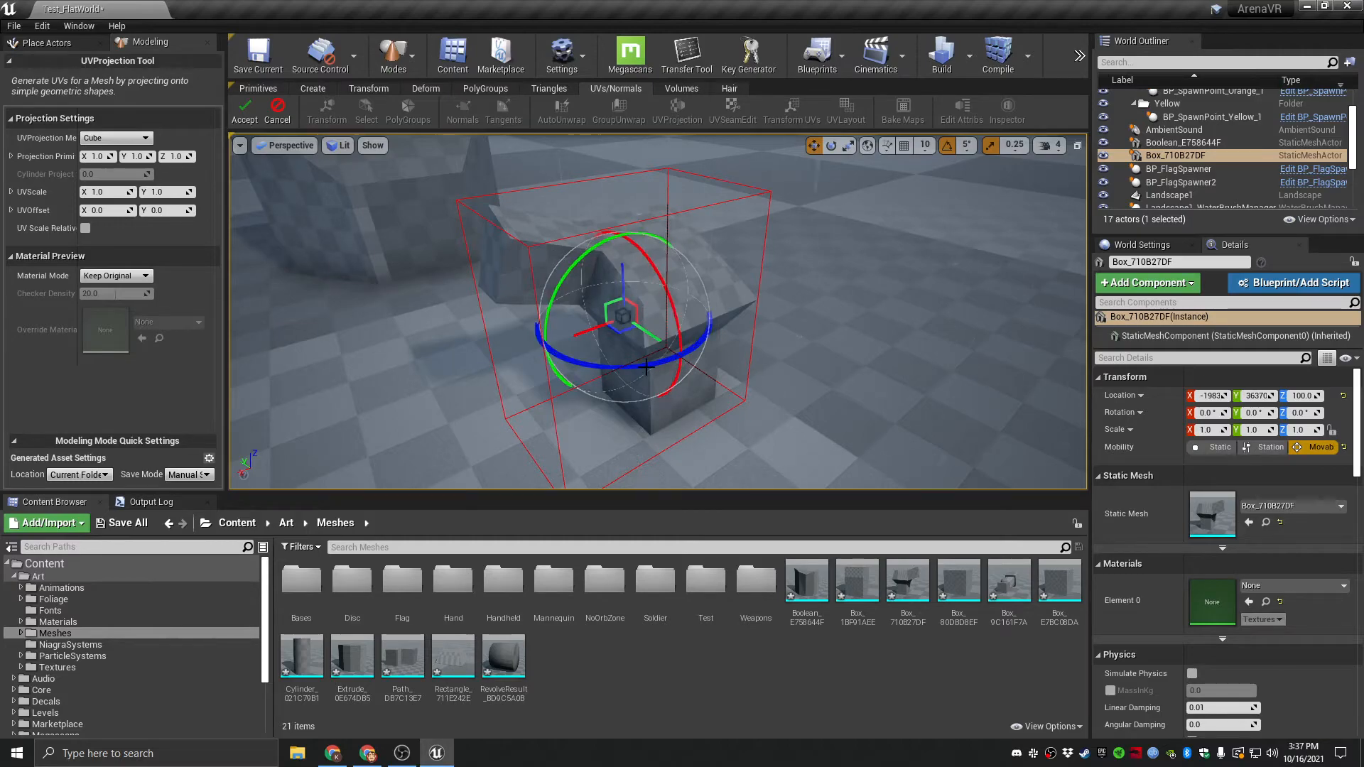
# Try the Cylinder UV projection method on the box, switch back to Cube, and accept the projection.
pyautogui.click(121, 140)
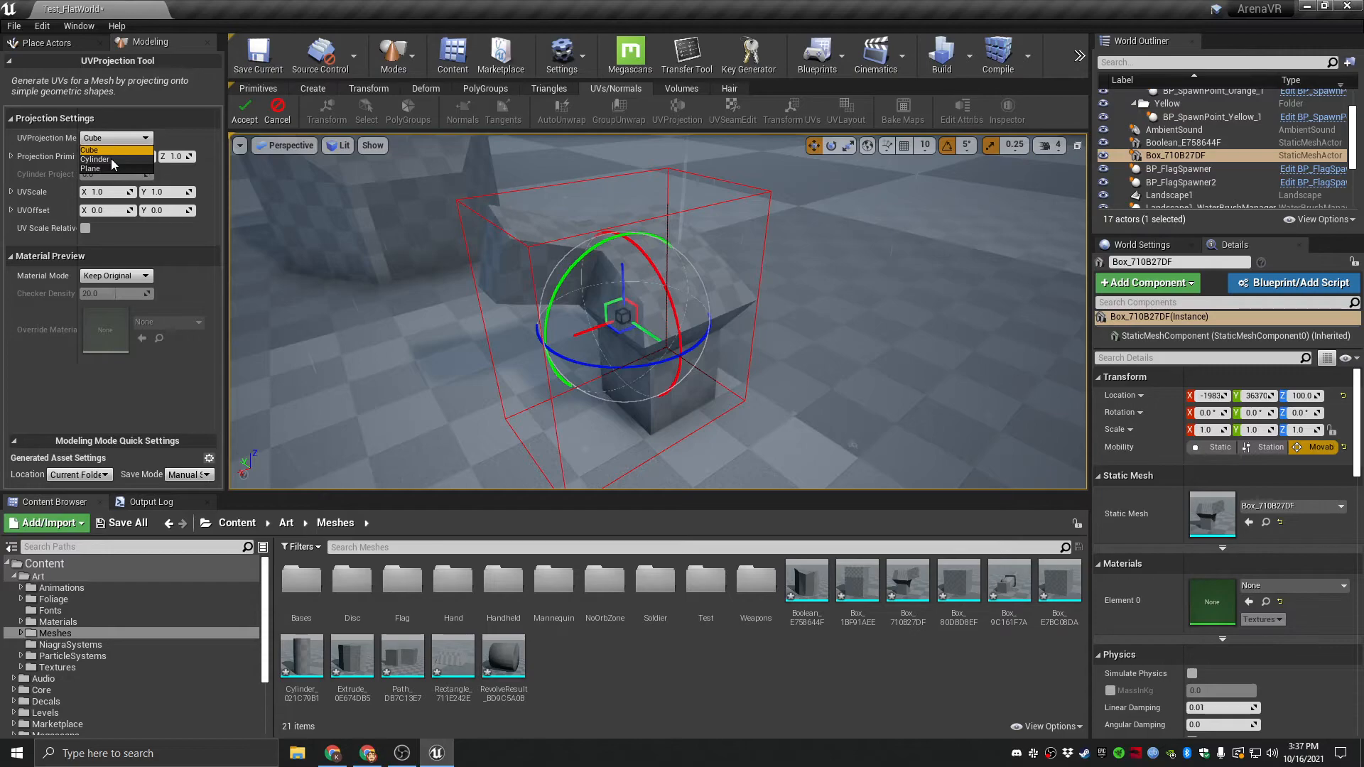
pyautogui.click(112, 160)
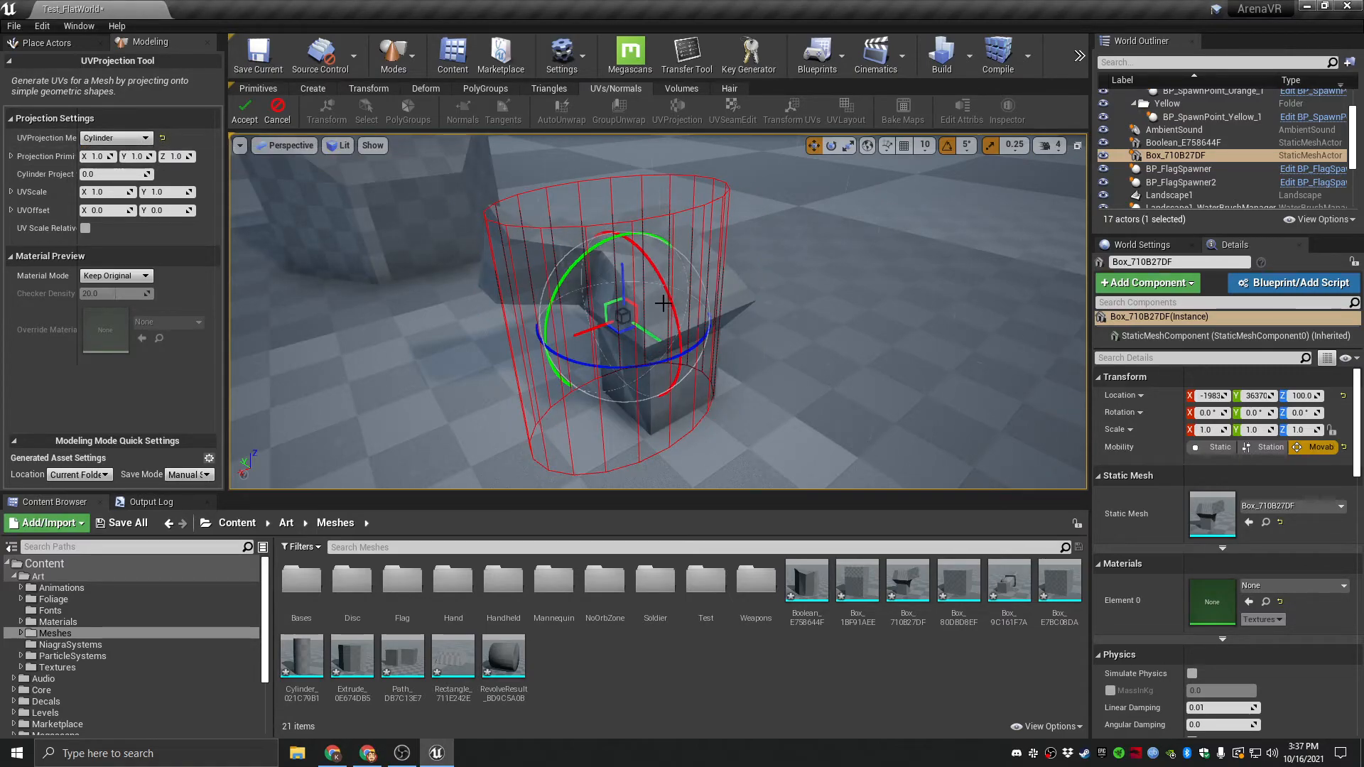
pyautogui.click(117, 138)
pyautogui.click(118, 150)
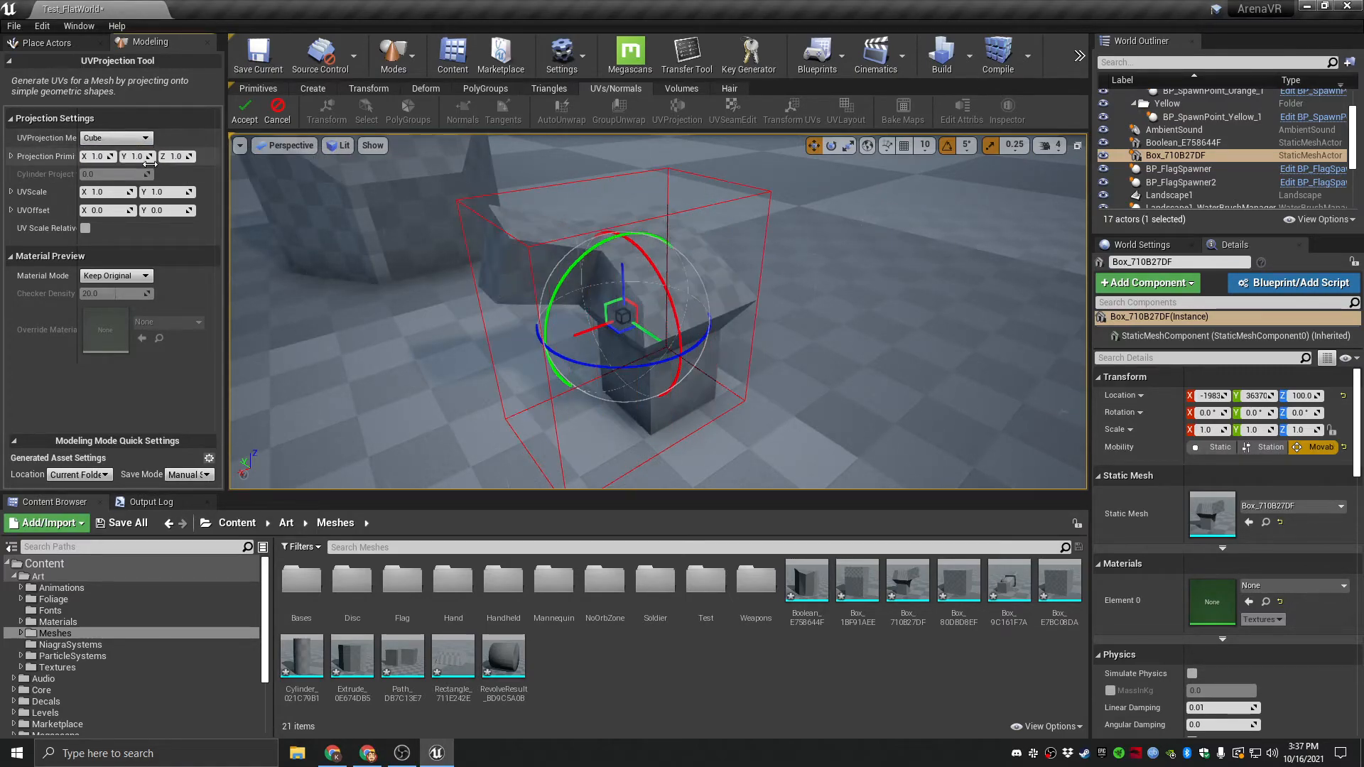
pyautogui.click(244, 116)
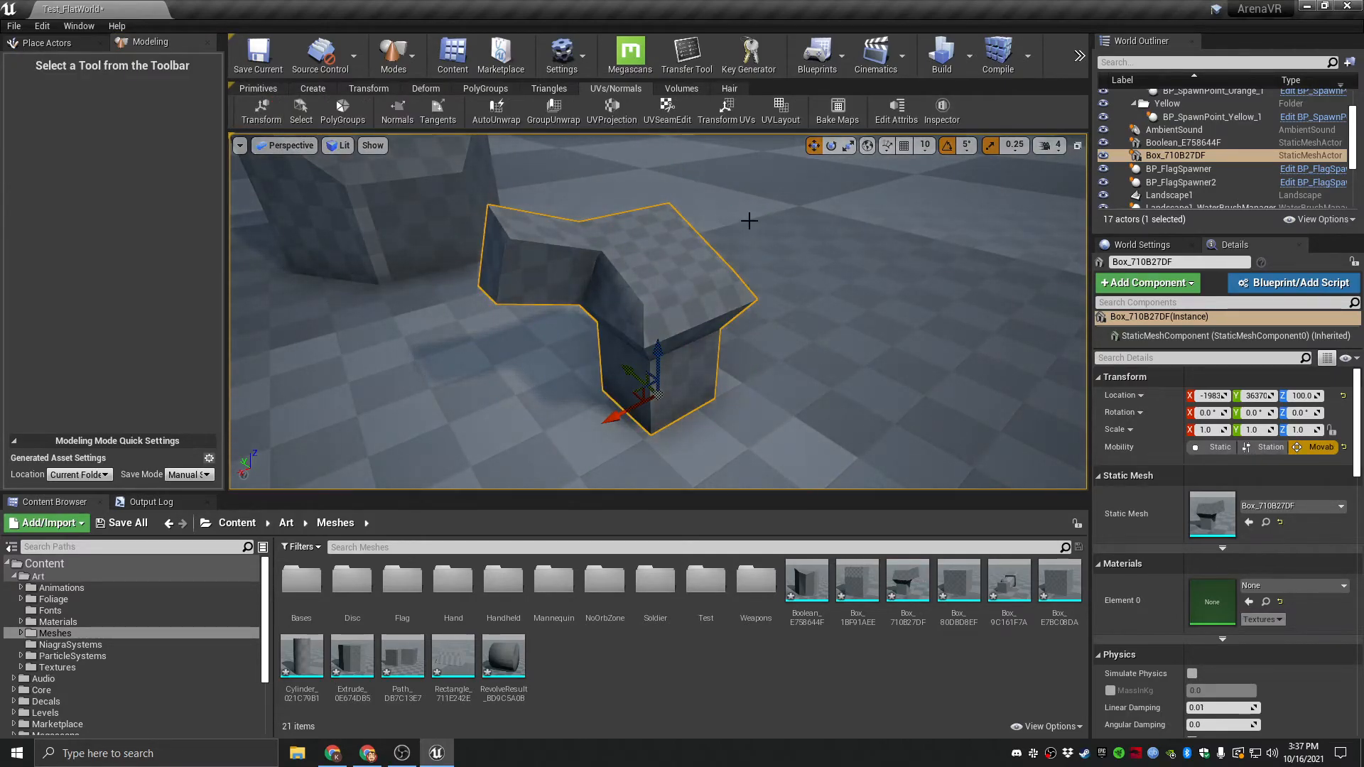
# Start UVLayout on the box with the Repack layout type and reset the UVScale Factor to 1.0.
pyautogui.click(781, 112)
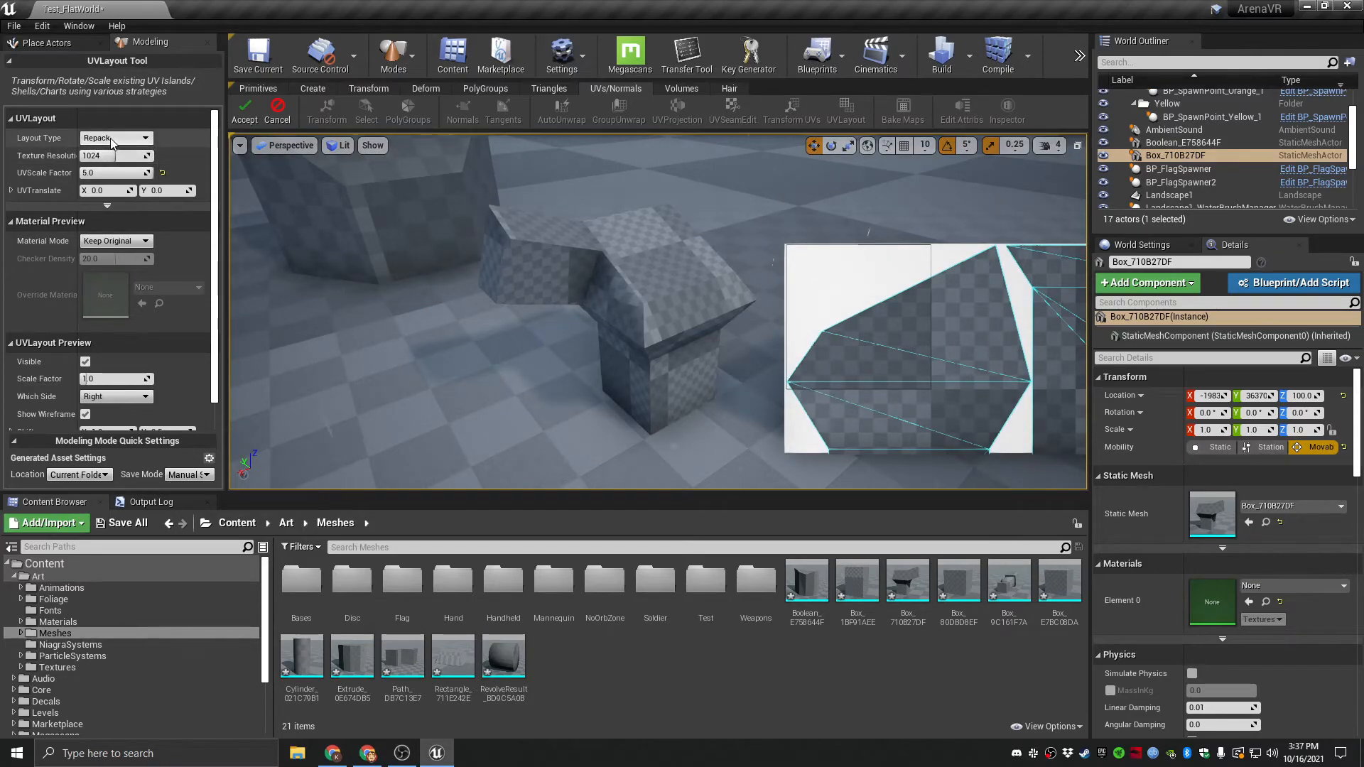
pyautogui.moveTo(703, 357); pyautogui.dragTo(667, 409, button='right')
pyautogui.press('w')
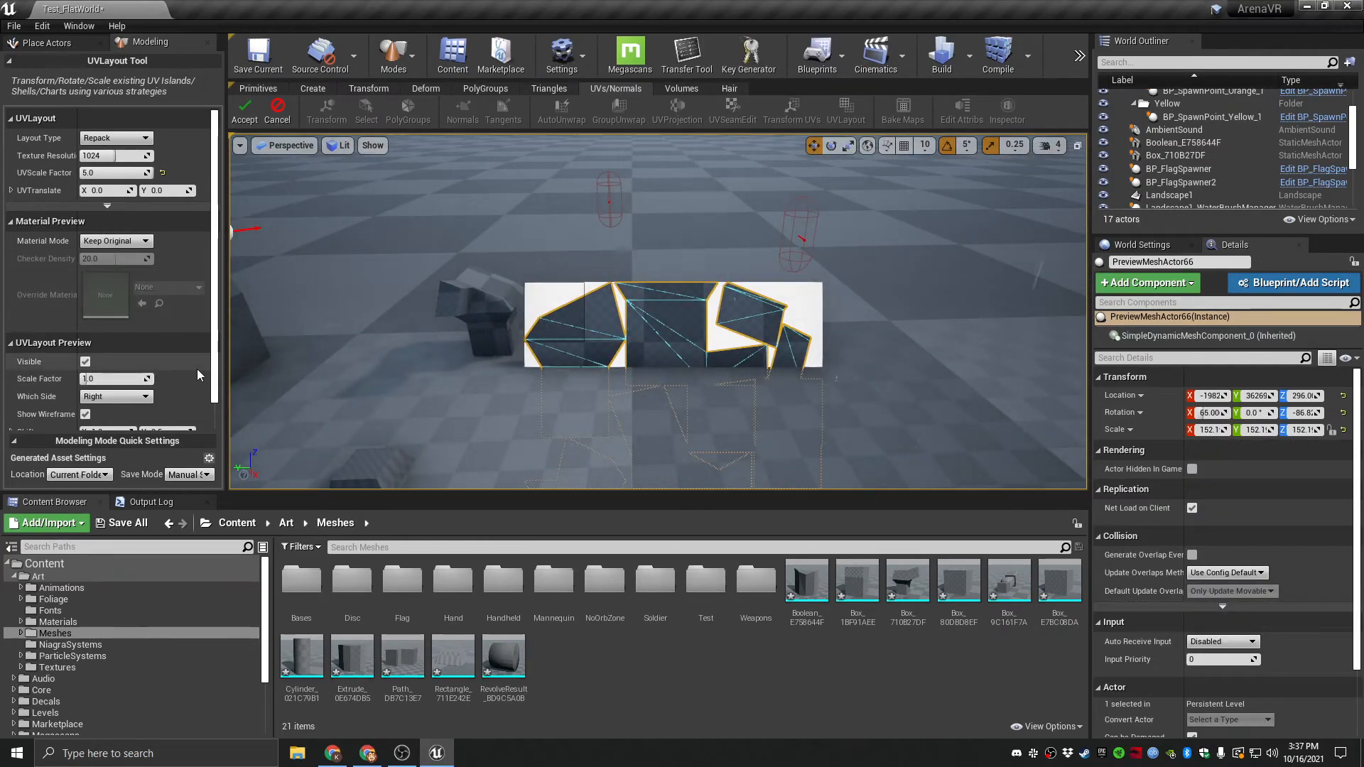
pyautogui.click(162, 173)
pyautogui.moveTo(455, 284)
pyautogui.mouseDown(button='right')
pyautogui.moveTo(384, 267)
pyautogui.moveTo(442, 280)
pyautogui.mouseUp(button='right')
pyautogui.press('w')
pyautogui.moveTo(706, 387); pyautogui.dragTo(657, 369, button='right')
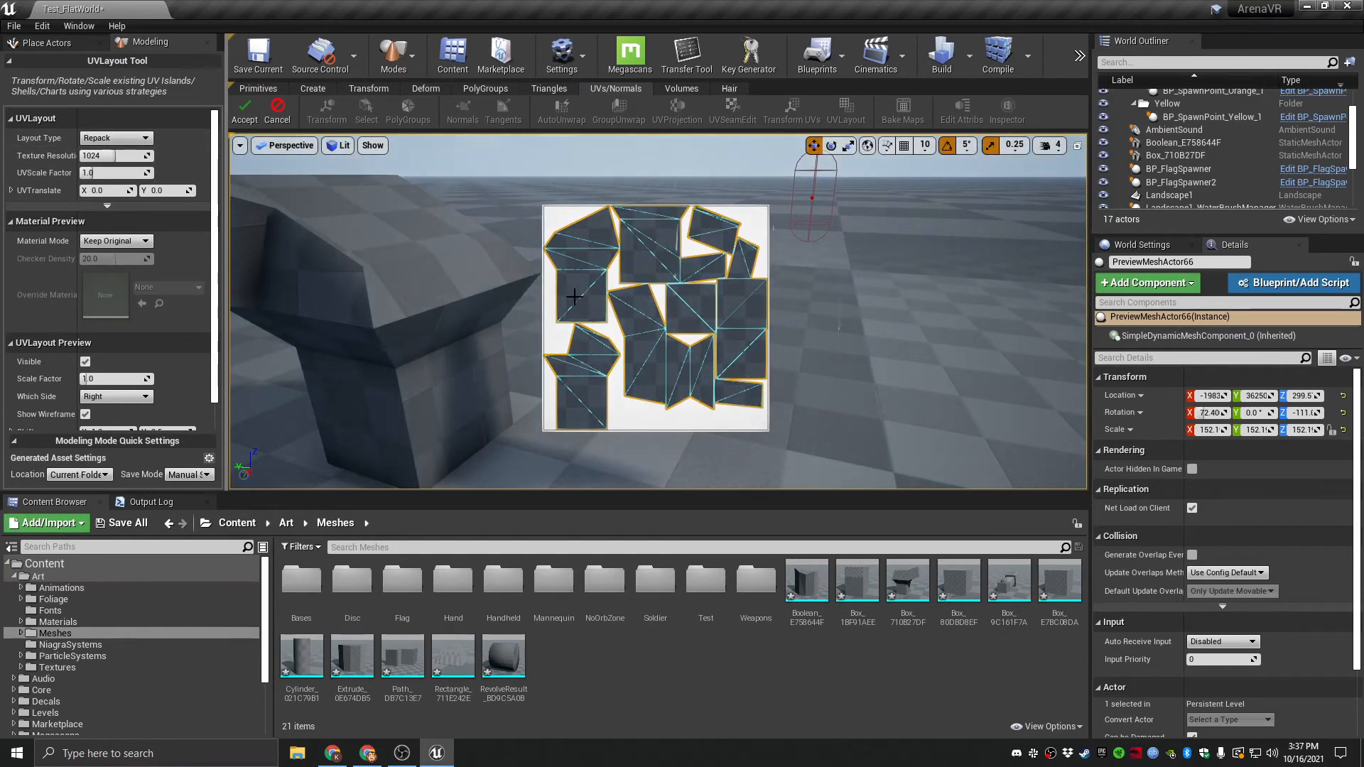
pyautogui.moveTo(419, 294); pyautogui.dragTo(341, 270, button='right')
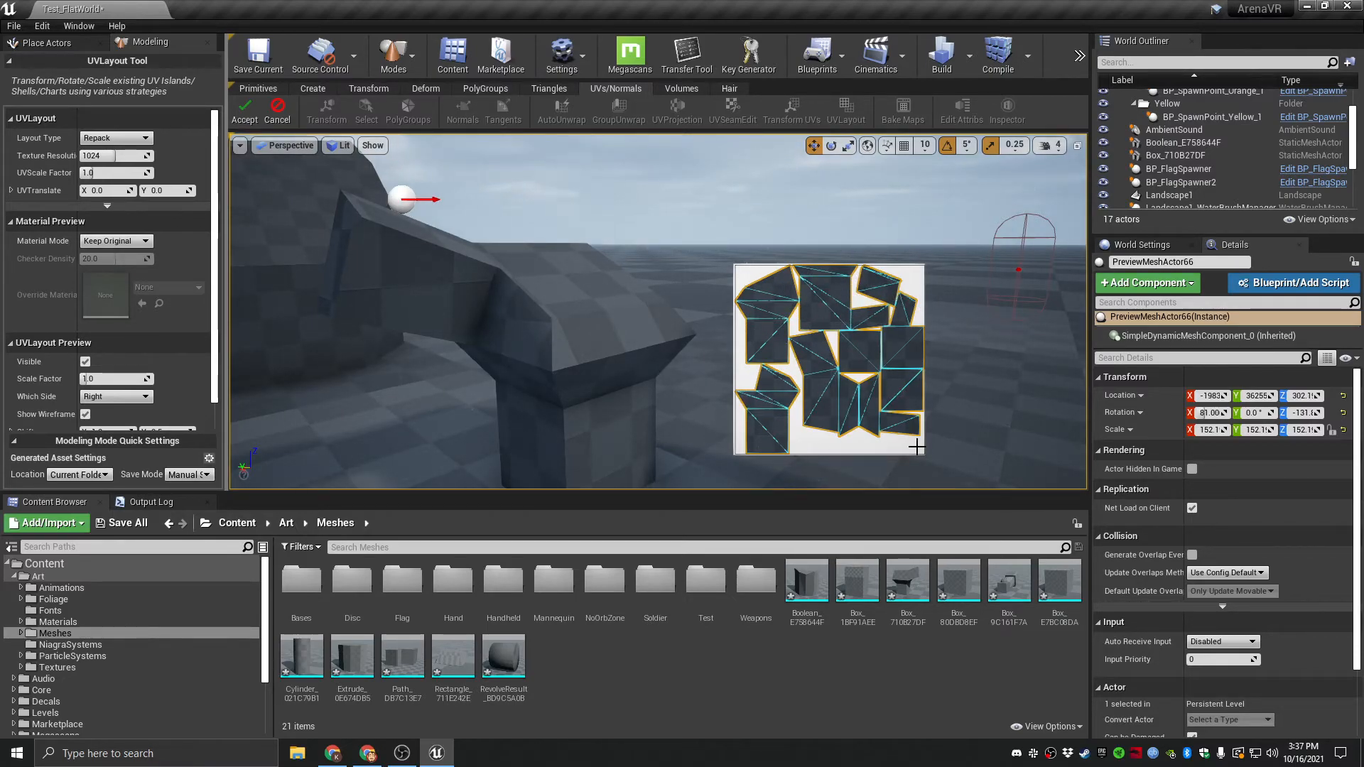
# Try other UVScale Factor values on the repacked layout, restore 1.0, and accept the UV layout.
pyautogui.moveTo(778, 419)
pyautogui.mouseDown(button='right')
pyautogui.moveTo(806, 444)
pyautogui.moveTo(789, 417)
pyautogui.mouseUp(button='right')
pyautogui.press('w')
pyautogui.press('s')
pyautogui.moveTo(96, 171); pyautogui.dragTo(158, 179)
pyautogui.click(162, 172)
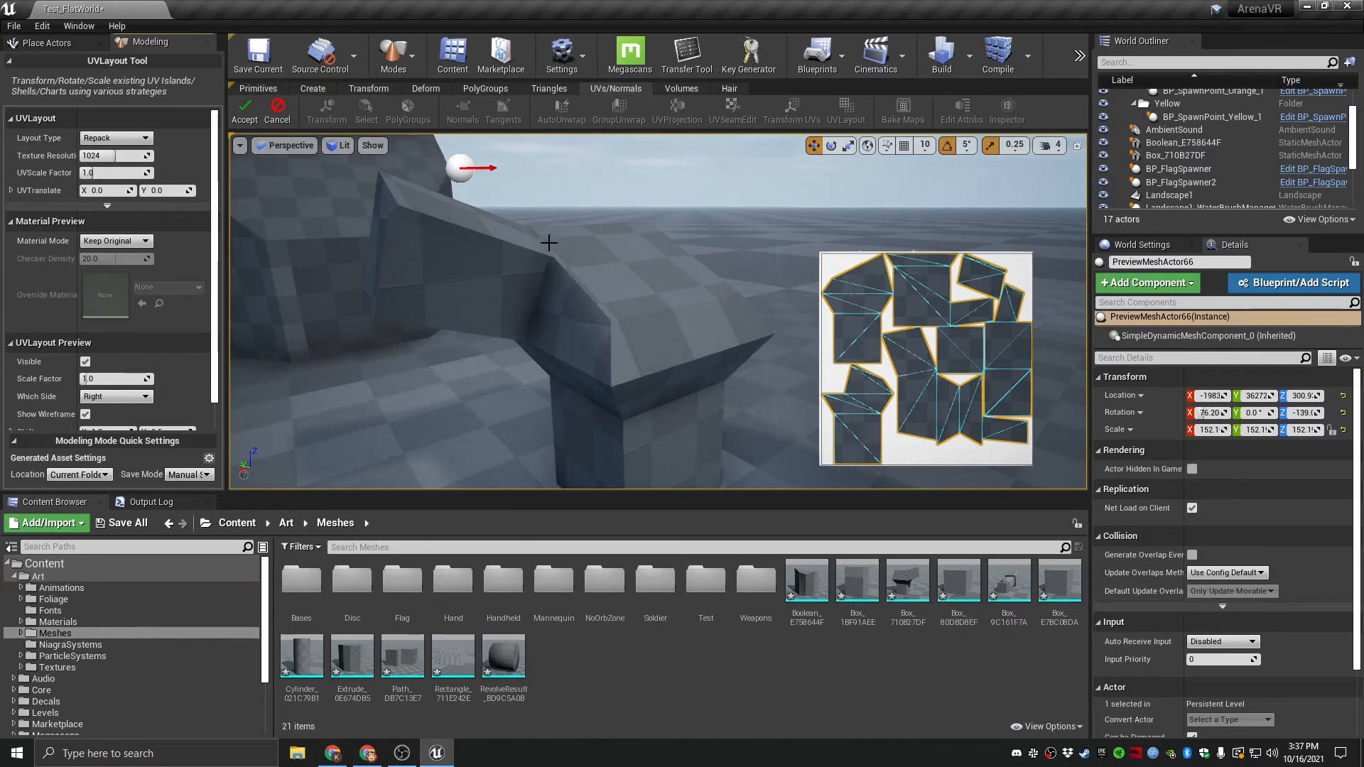
pyautogui.click(247, 112)
# Examine the remapped checker texture on the edited box from several sides and from farther away.
pyautogui.moveTo(540, 298); pyautogui.dragTo(572, 312, button='right')
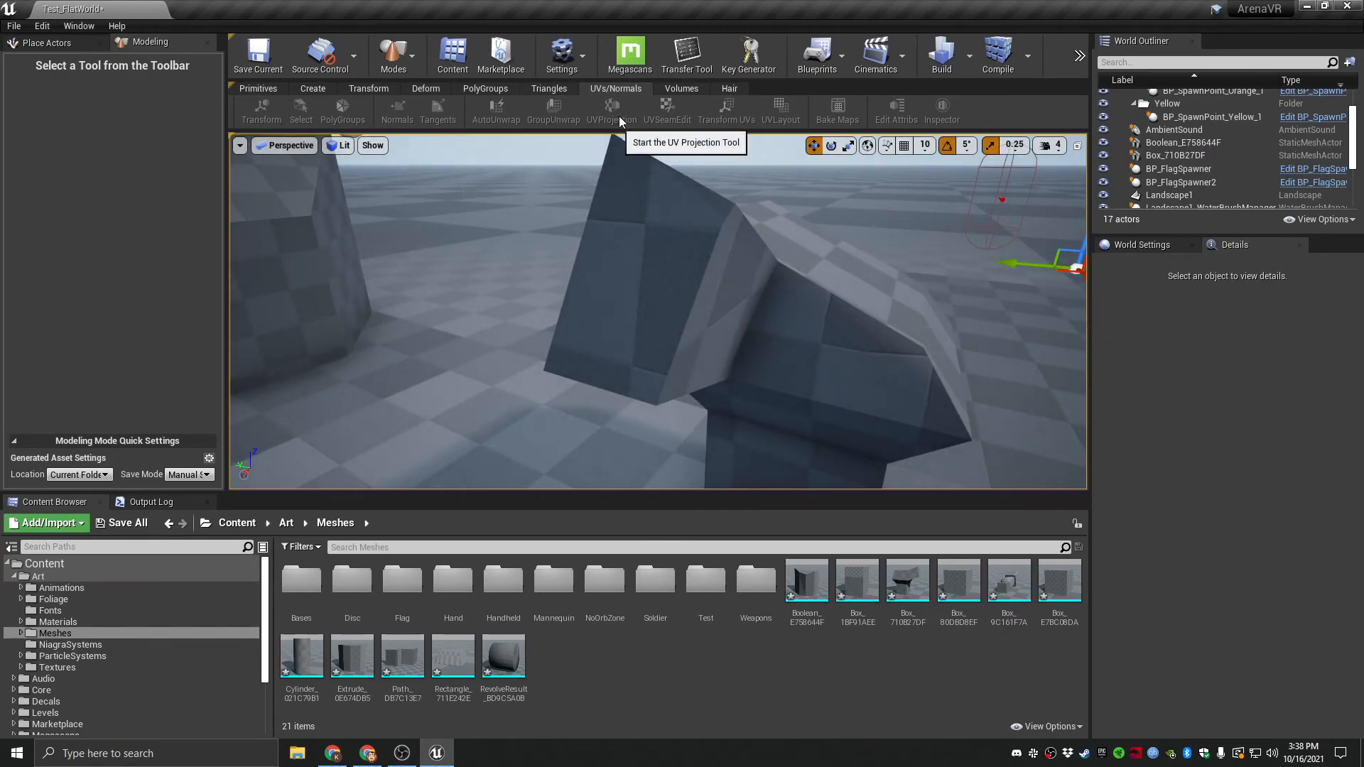
pyautogui.moveTo(657, 298); pyautogui.dragTo(89, 309, button='right')
pyautogui.moveTo(763, 284); pyautogui.dragTo(717, 277, button='right')
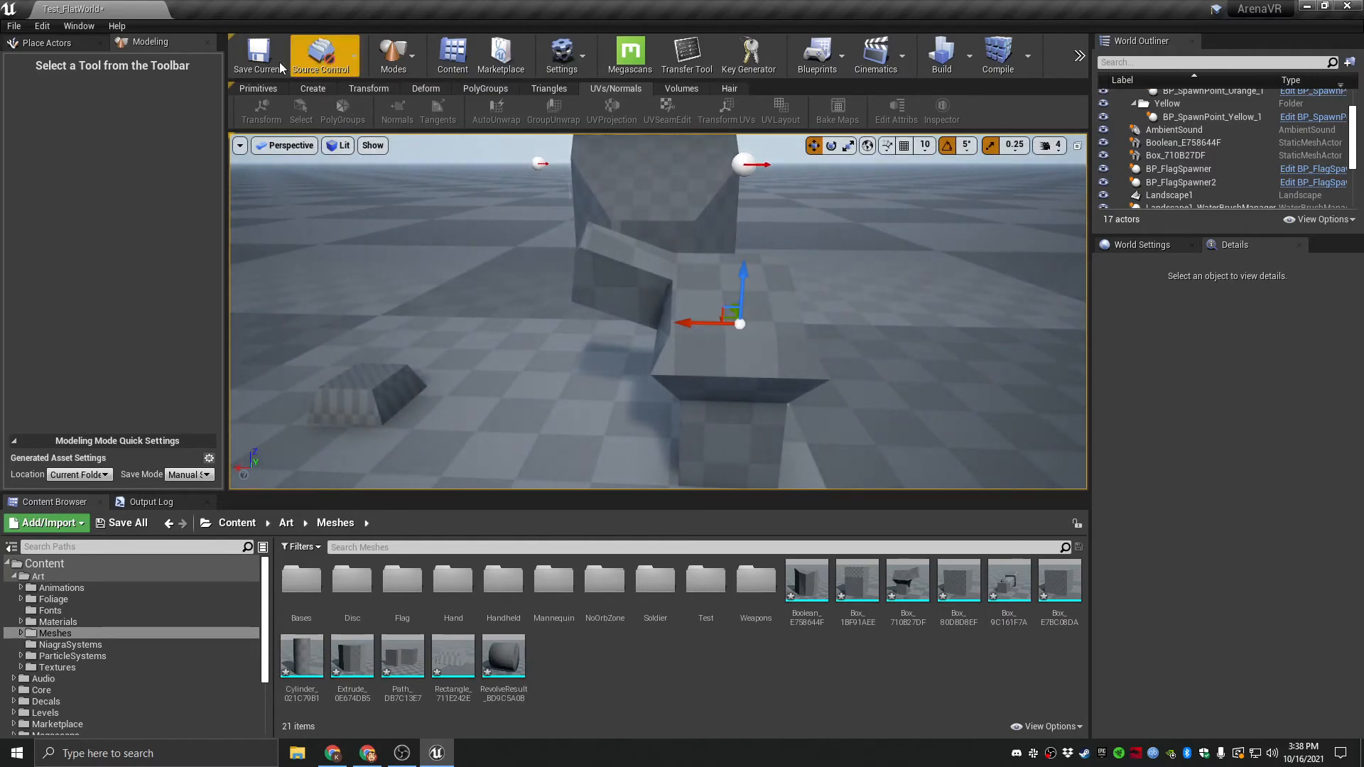
pyautogui.moveTo(700, 295); pyautogui.dragTo(817, 323, button='right')
pyautogui.moveTo(633, 305); pyautogui.dragTo(602, 304, button='right')
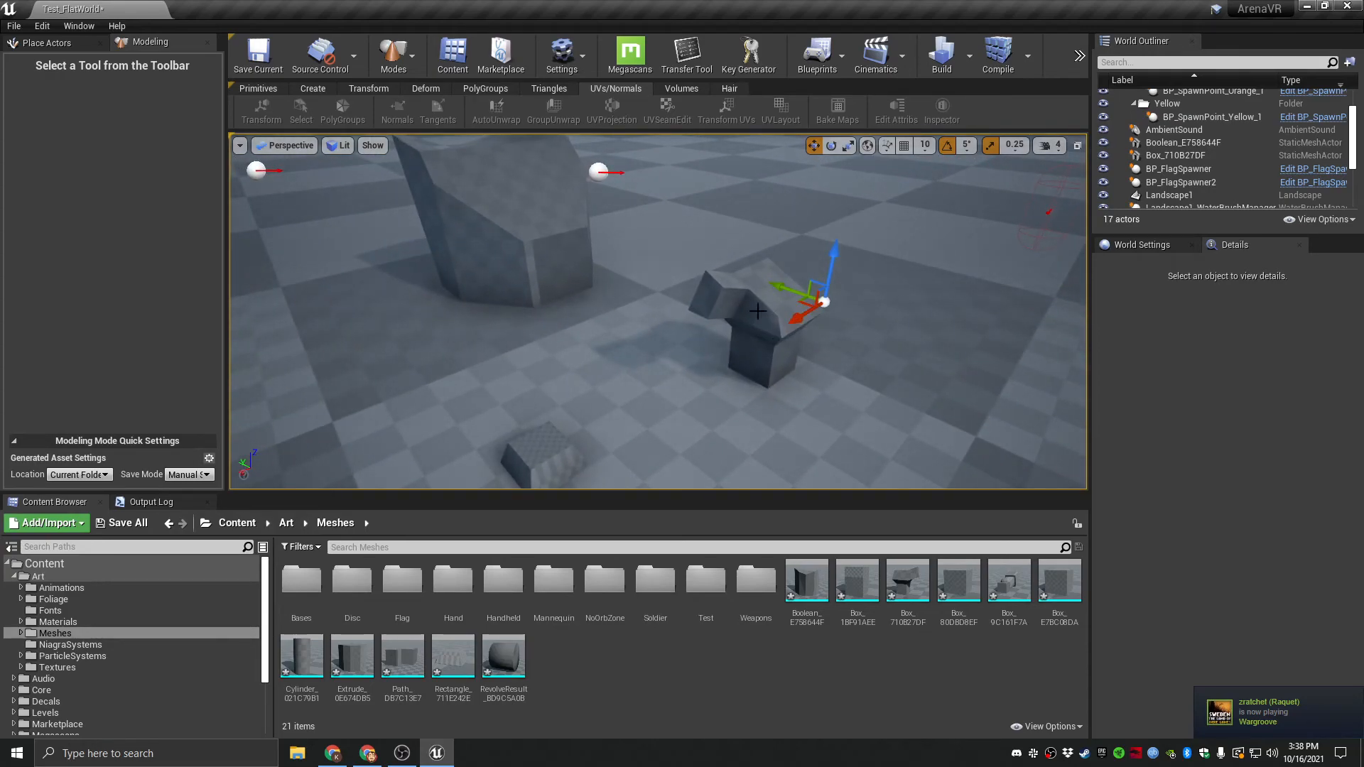
pyautogui.click(306, 91)
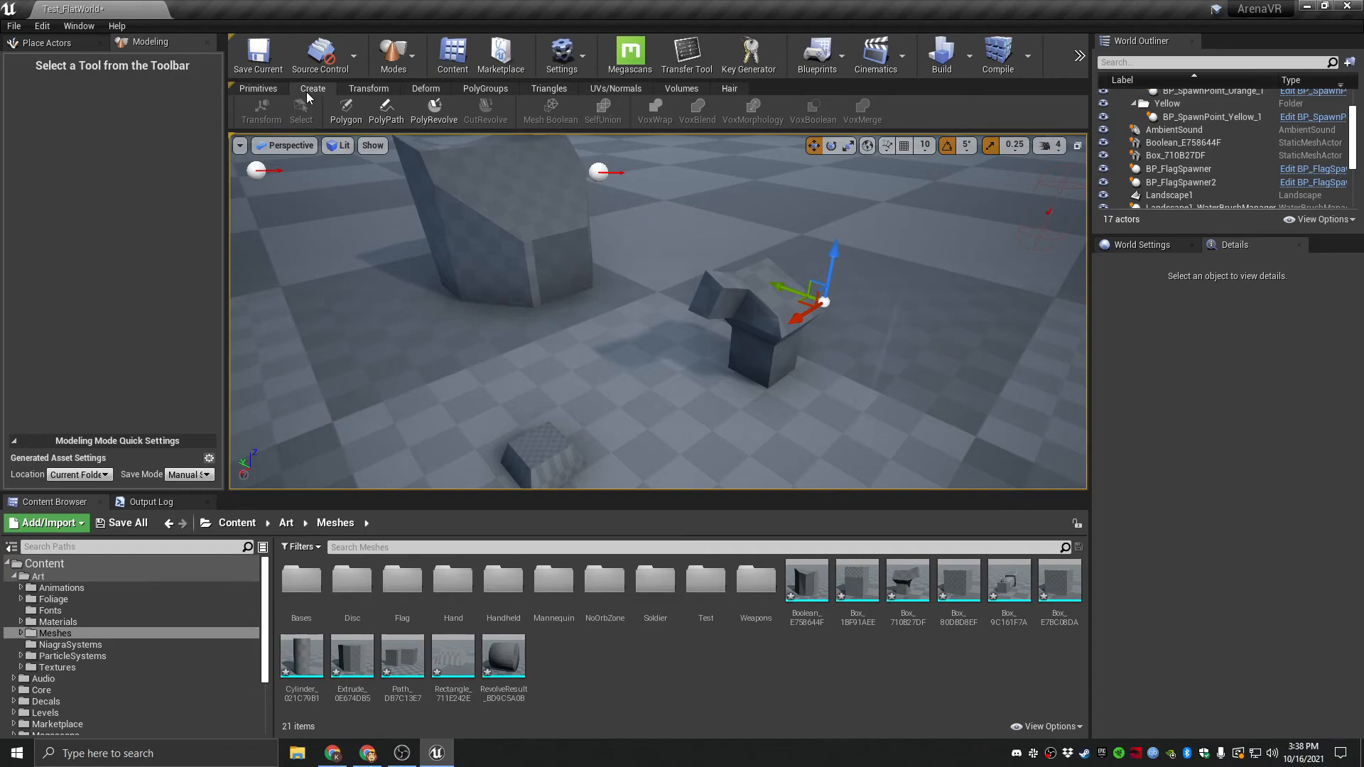
# Review which modeling tools the Primitives, Transform, Deform, PolyGroups and Create categories offer.
pyautogui.click(261, 92)
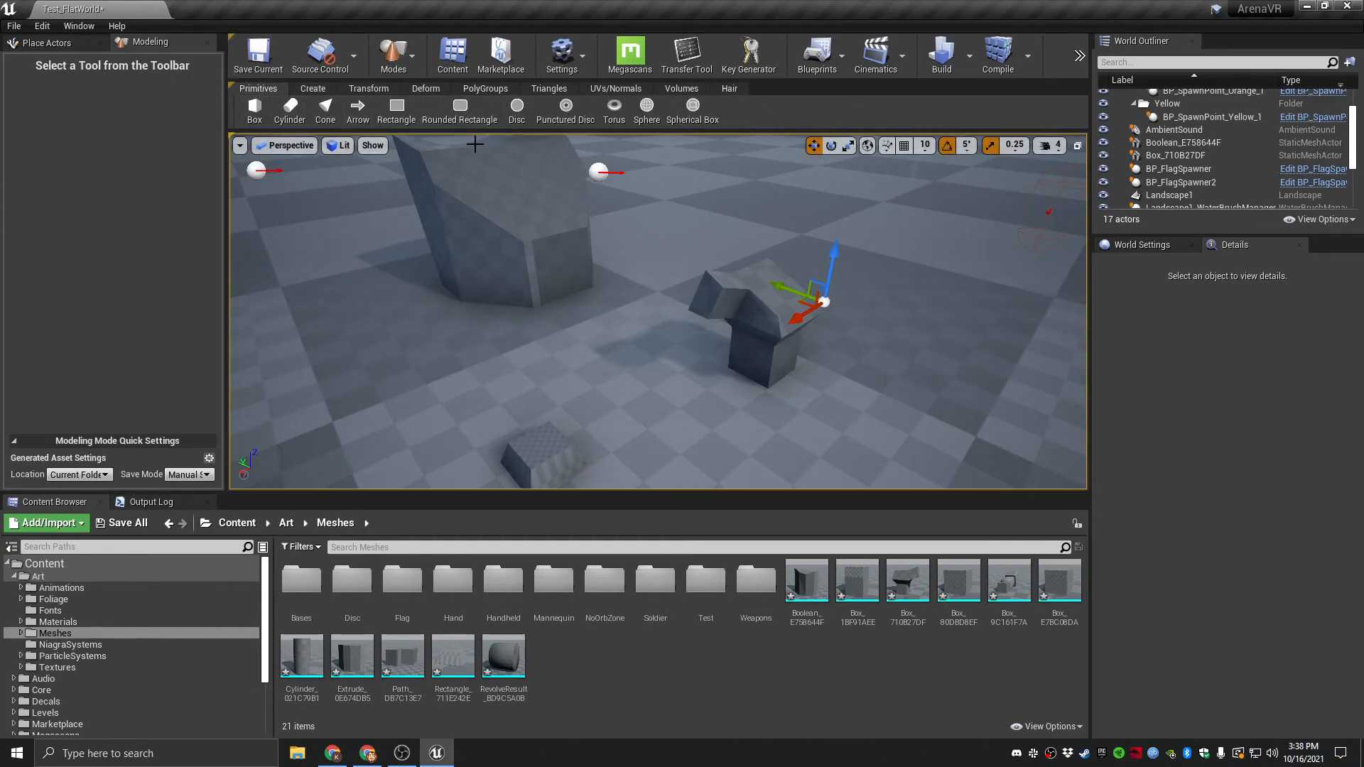
pyautogui.click(369, 89)
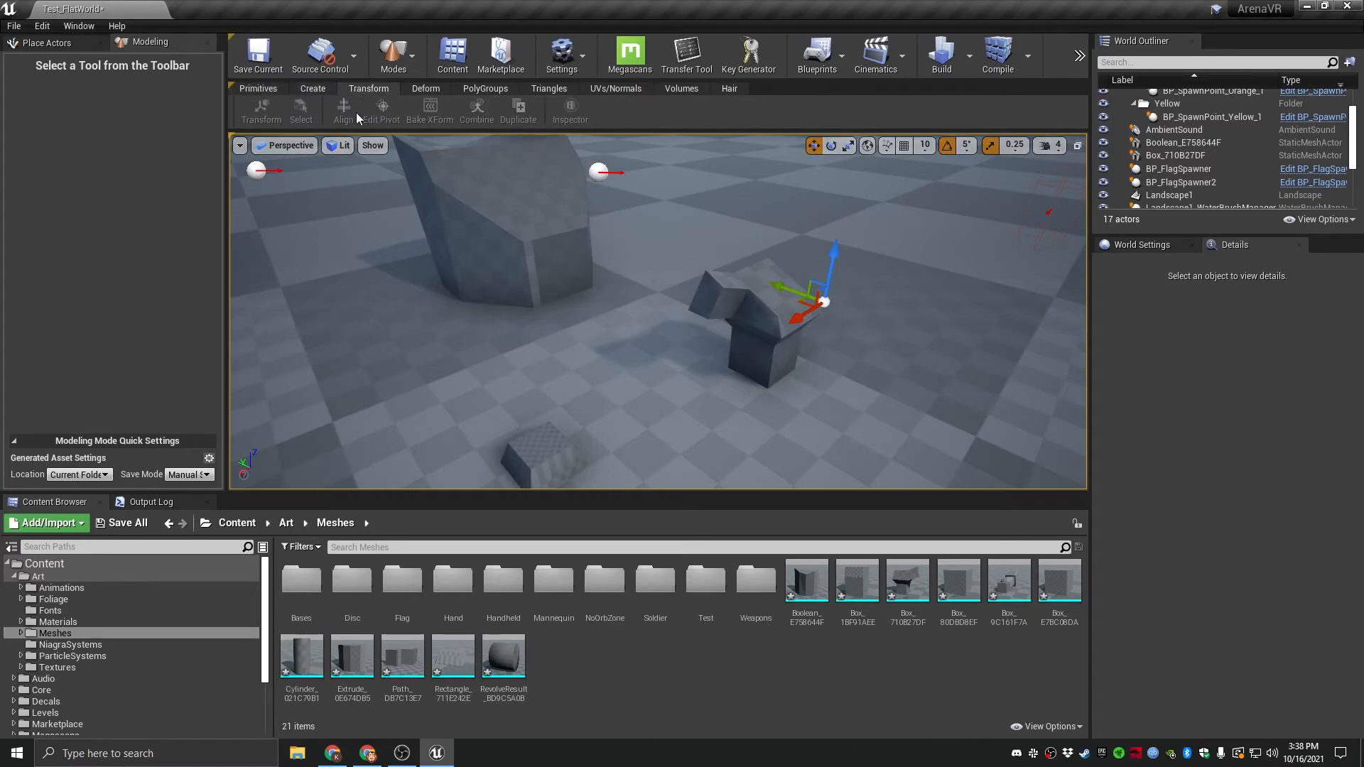
pyautogui.click(425, 91)
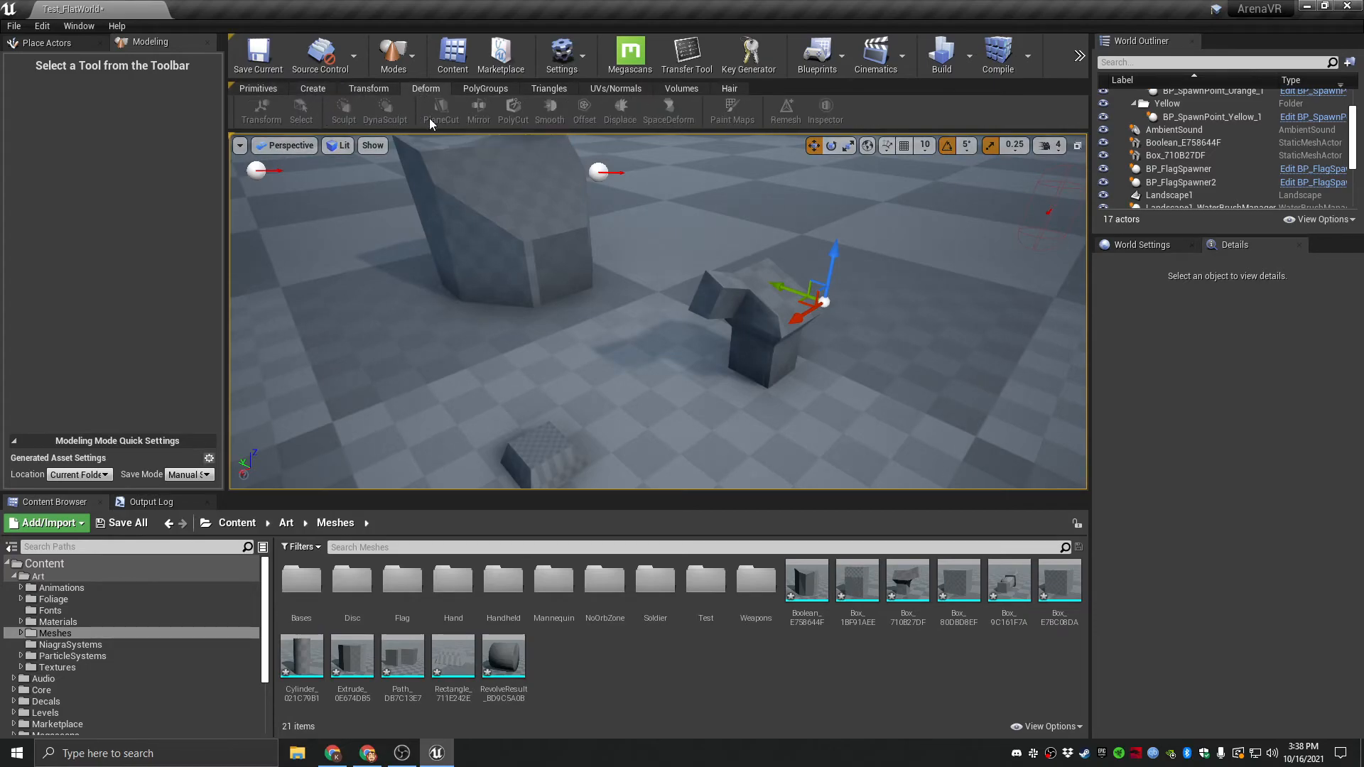
pyautogui.click(487, 91)
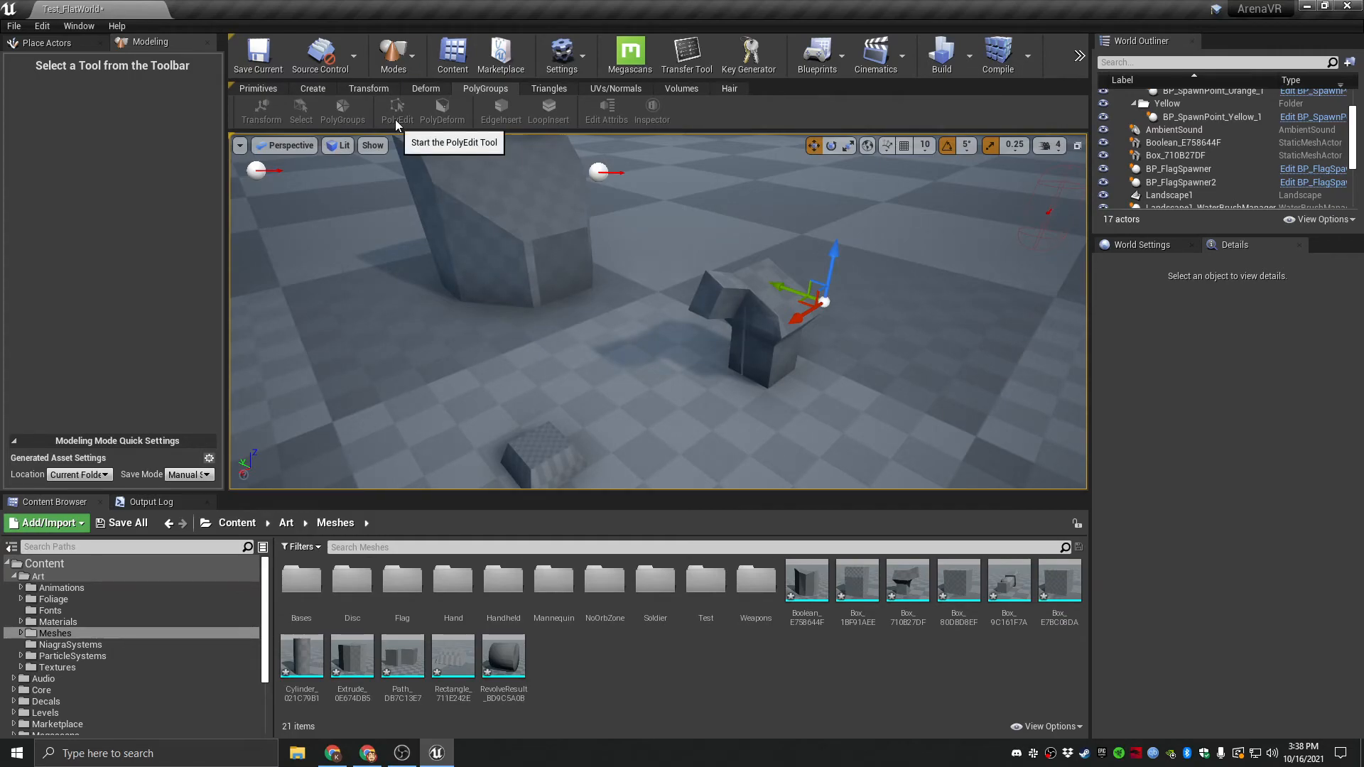
pyautogui.moveTo(547, 265)
pyautogui.mouseDown(button='right')
pyautogui.moveTo(639, 327)
pyautogui.moveTo(511, 234)
pyautogui.moveTo(582, 268)
pyautogui.moveTo(544, 267)
pyautogui.mouseUp(button='right')
pyautogui.press('s')
pyautogui.press('w')
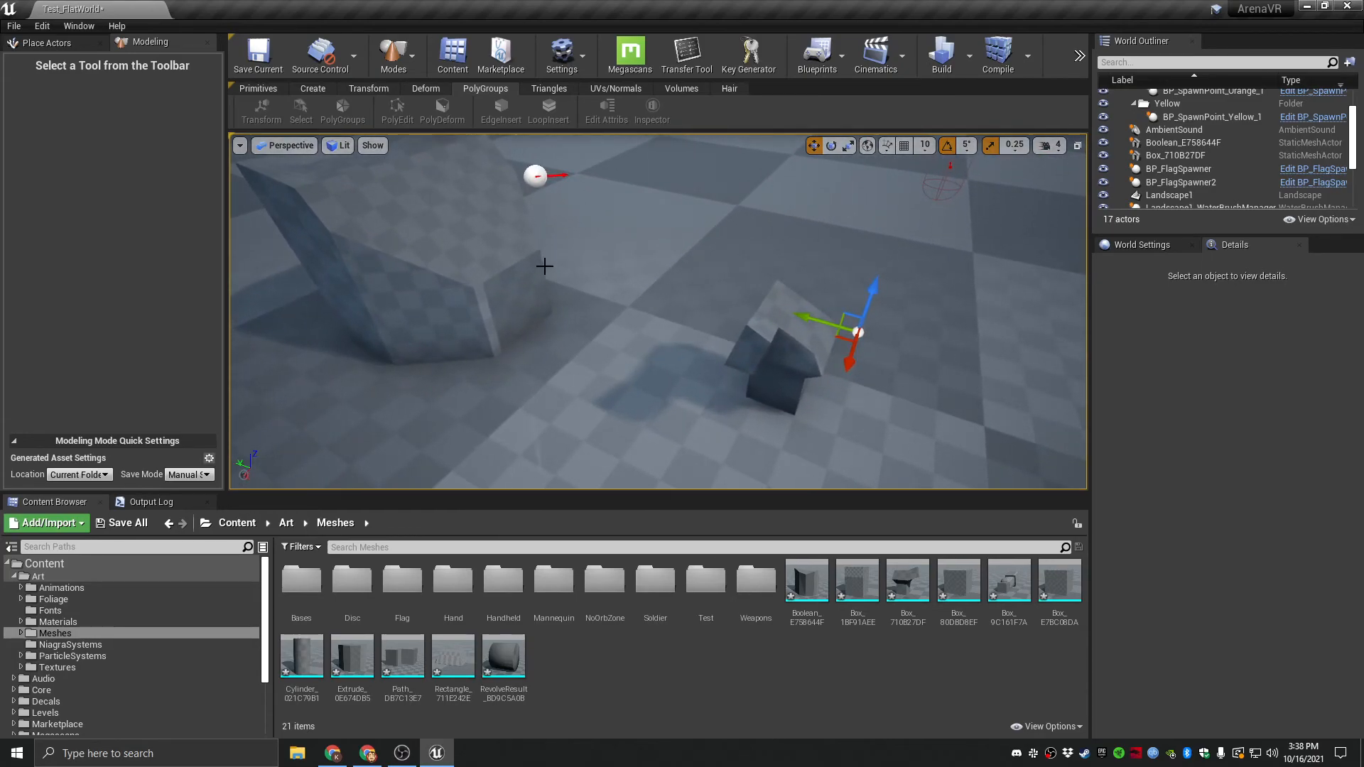
pyautogui.click(424, 86)
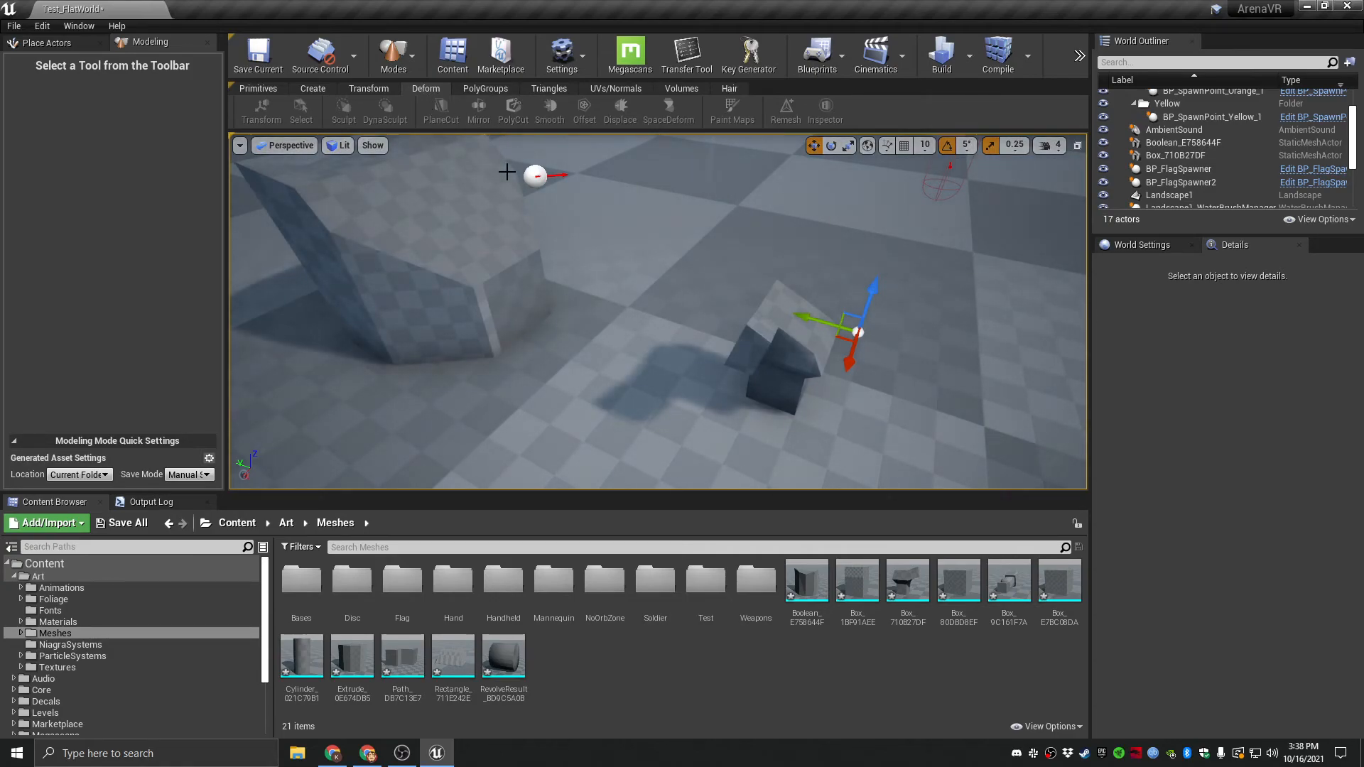
pyautogui.click(373, 88)
pyautogui.click(330, 87)
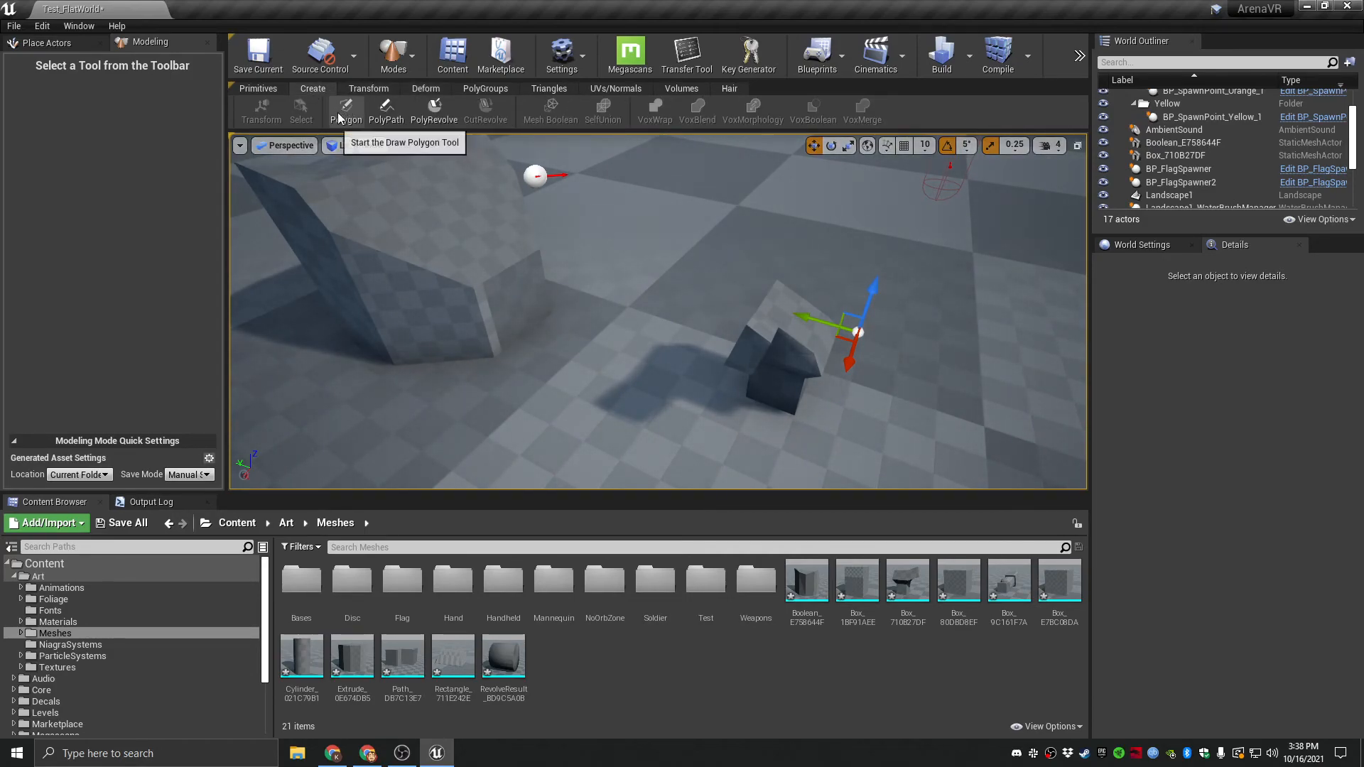
pyautogui.click(485, 87)
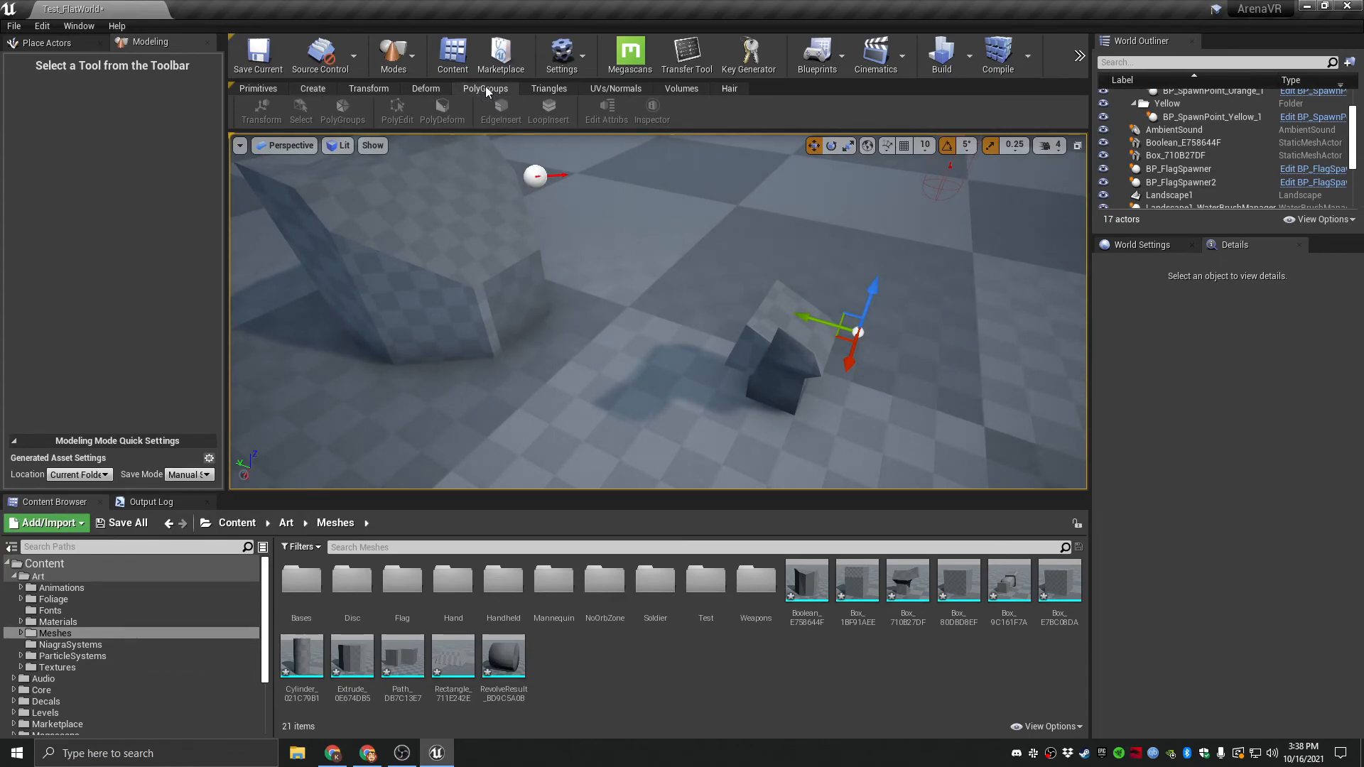
pyautogui.click(270, 91)
pyautogui.click(296, 87)
pyautogui.click(272, 89)
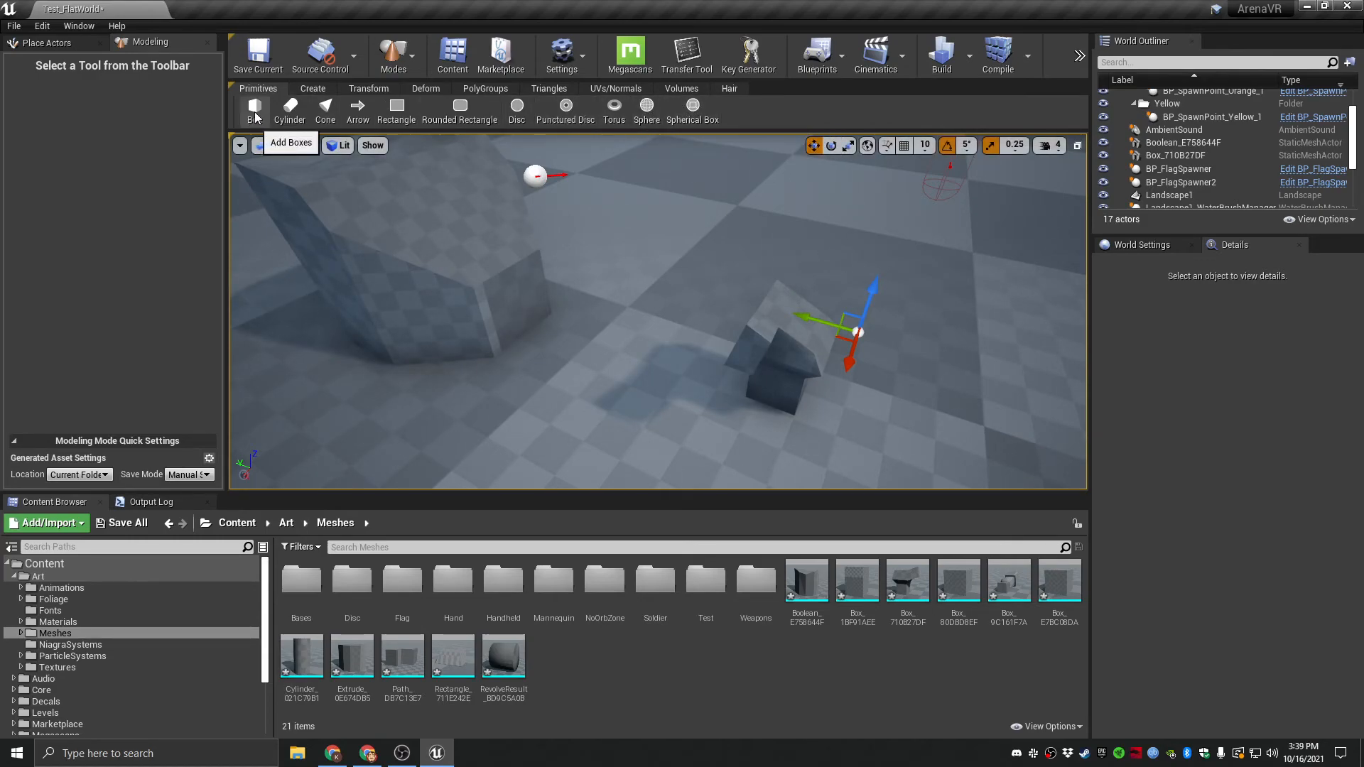
# Look through the modeling tool sets in turn from Create to UVs/Normals, including Mesh Boolean, EdgeInsert and the Triangles tools.
pyautogui.click(312, 88)
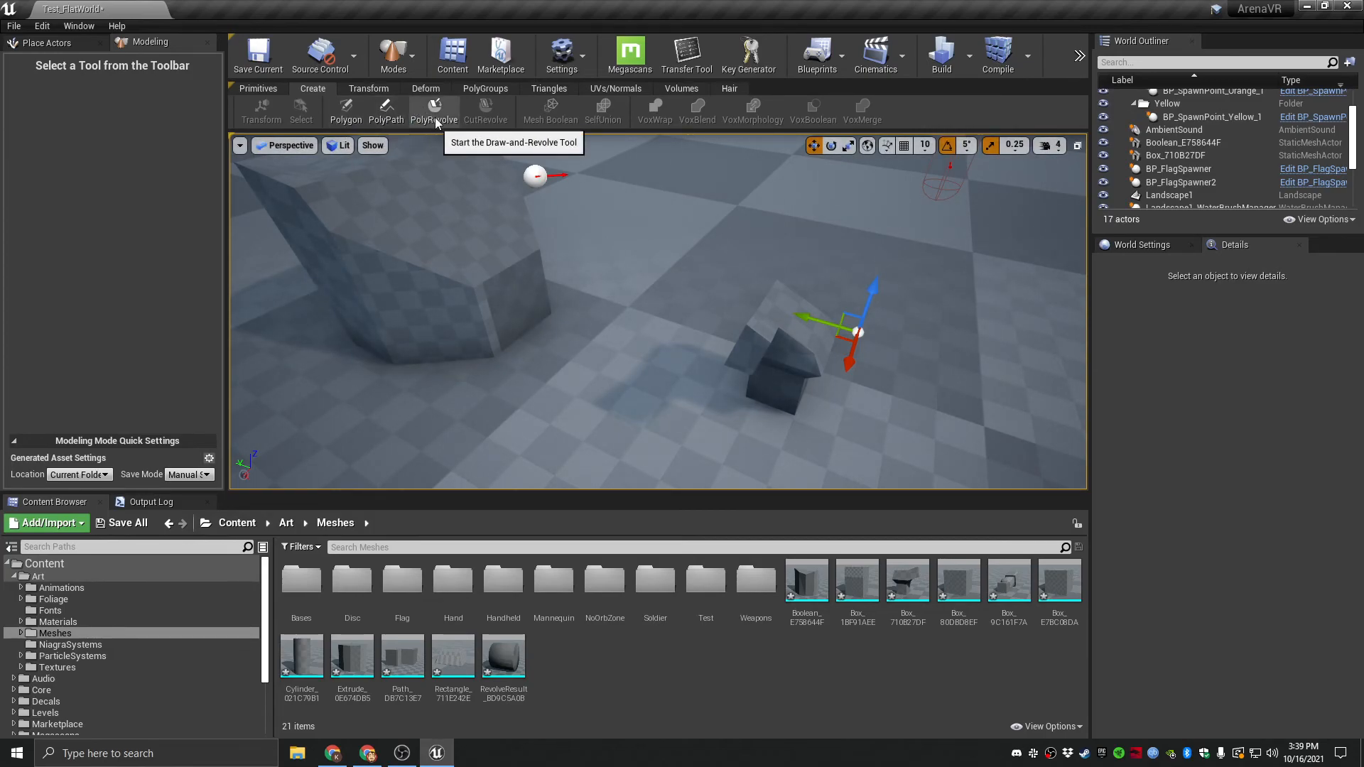
pyautogui.click(369, 90)
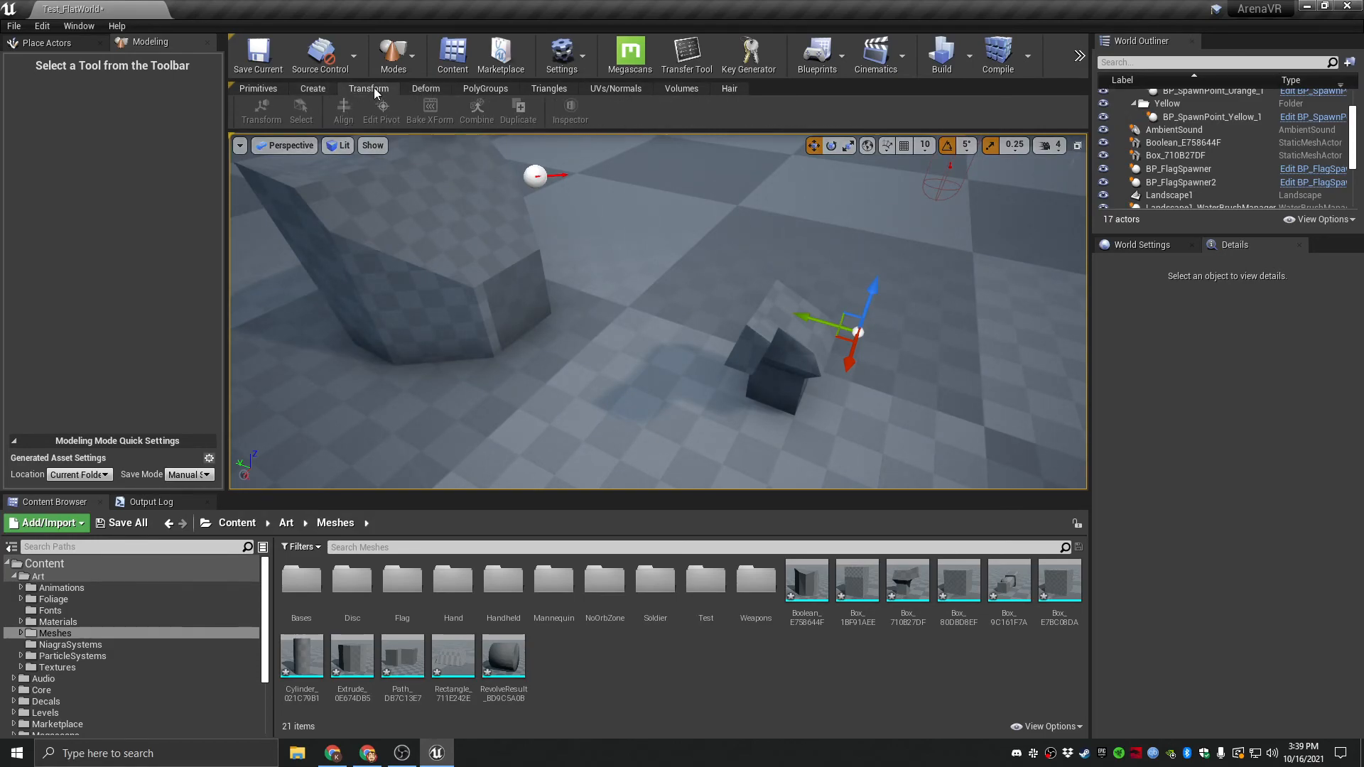
pyautogui.click(431, 89)
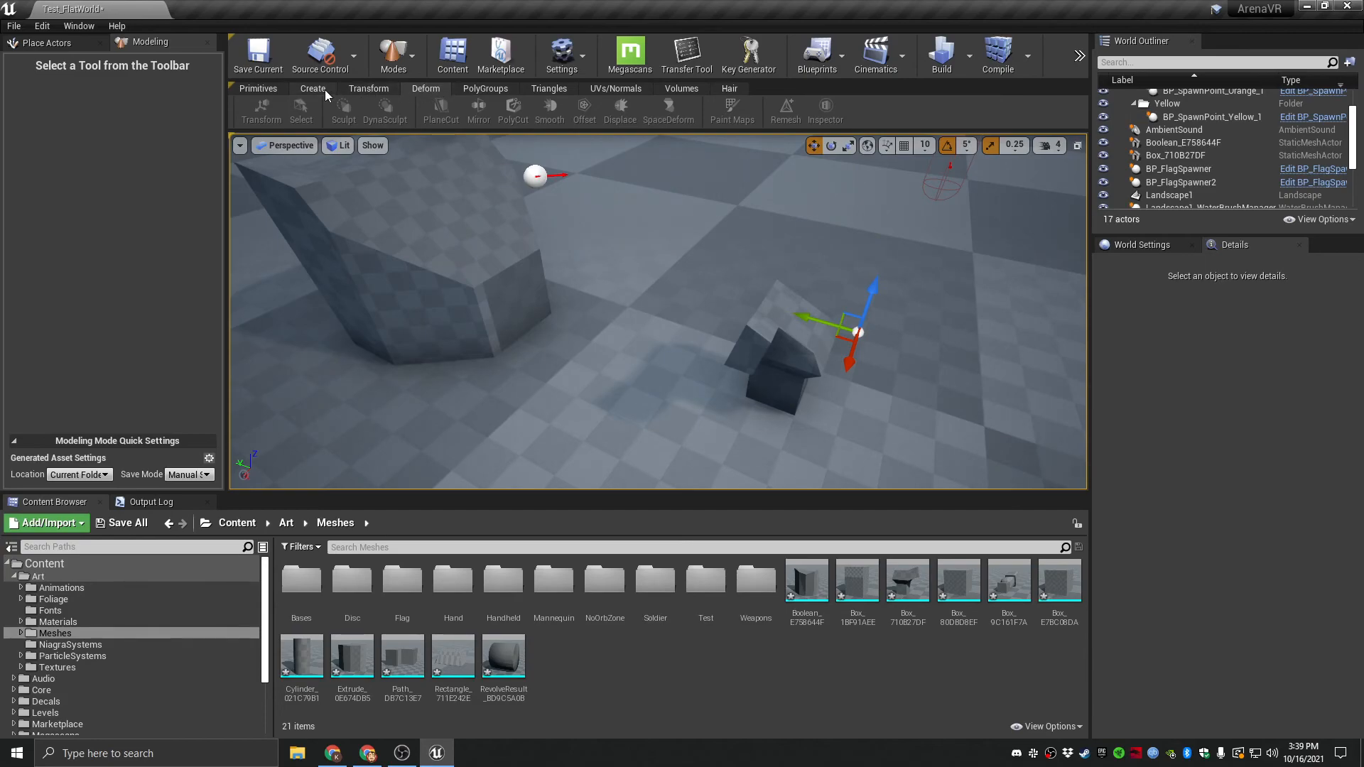
pyautogui.click(326, 89)
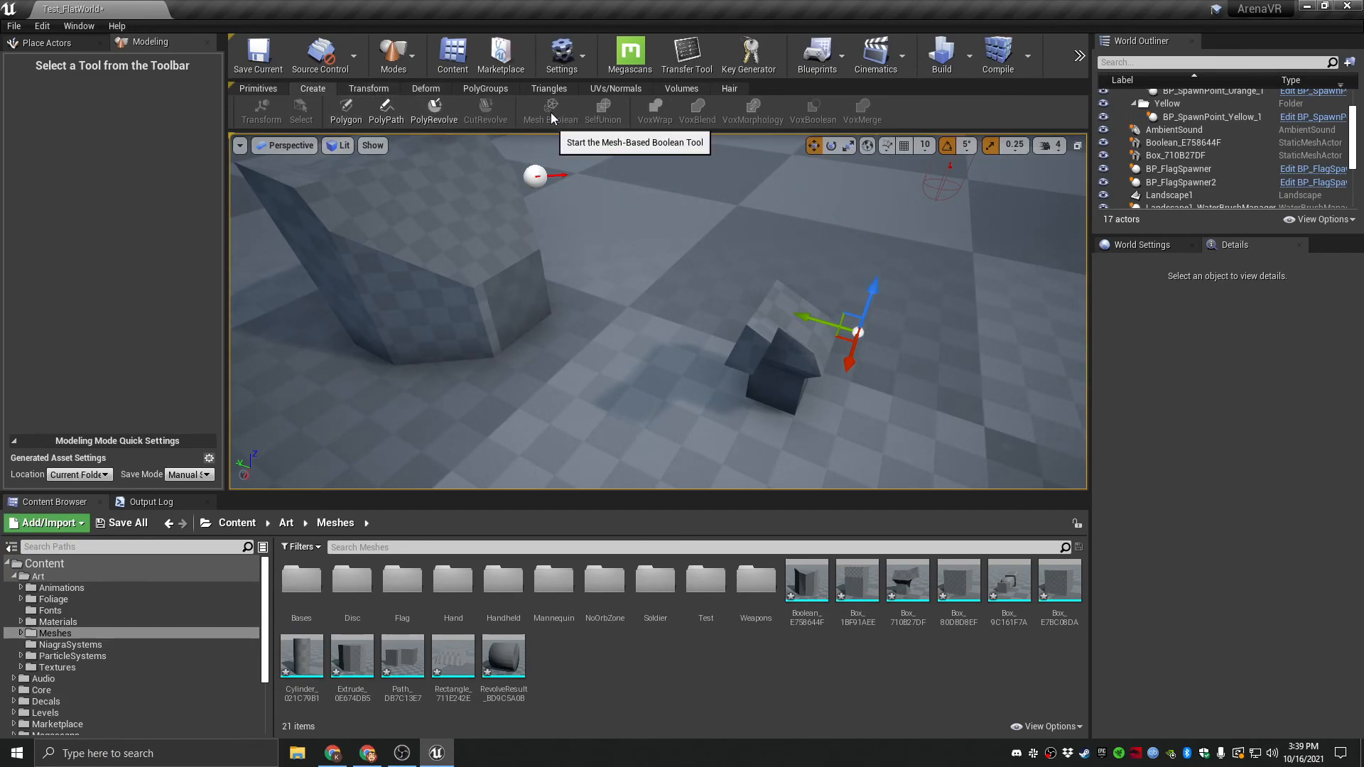
pyautogui.click(483, 88)
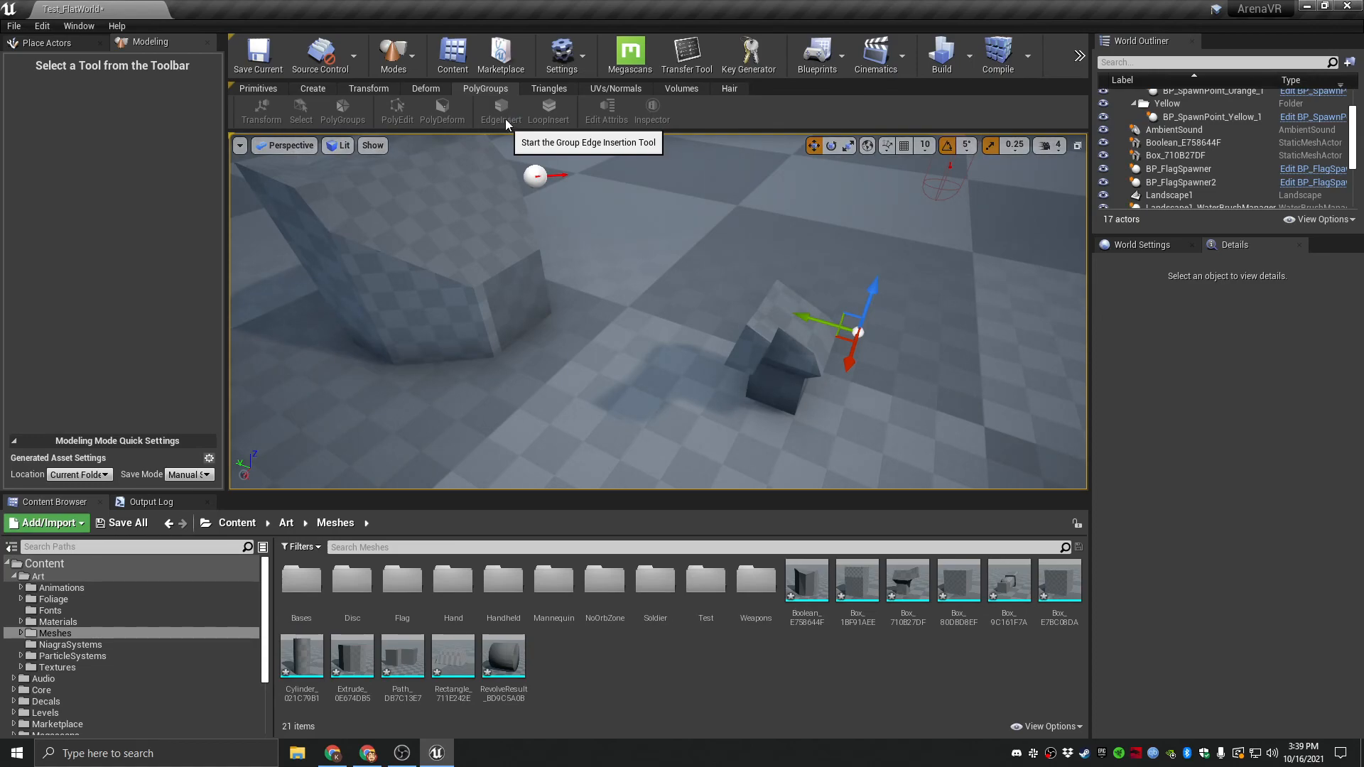
pyautogui.click(543, 91)
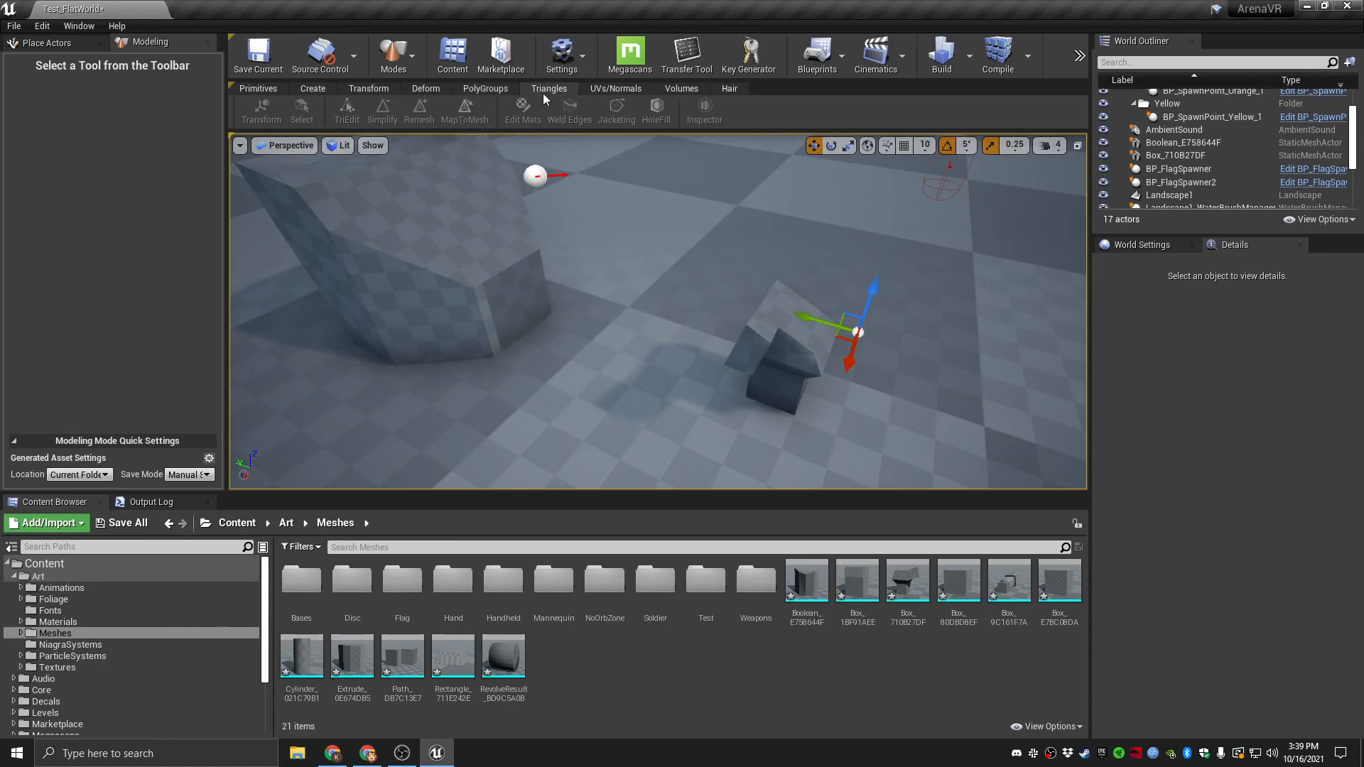
pyautogui.click(618, 87)
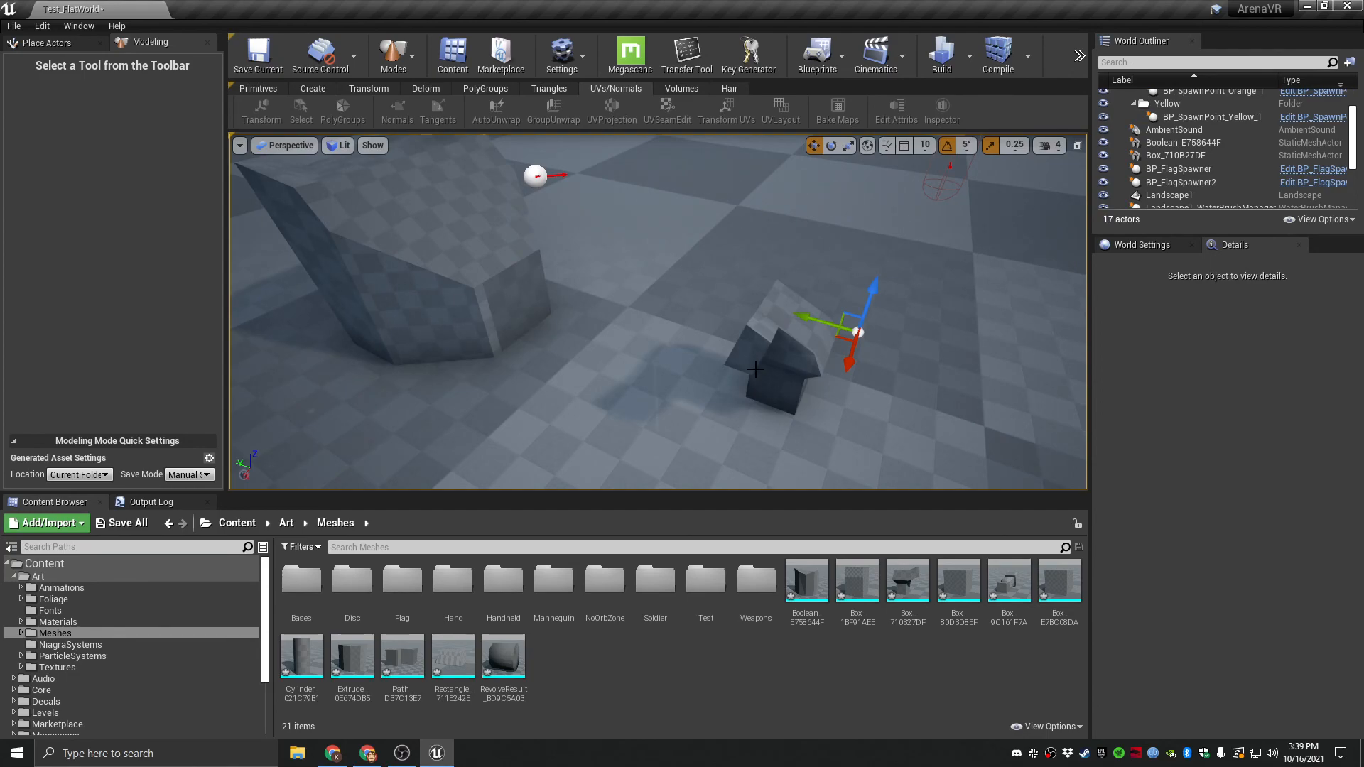
# Inspect the finished shape of the edited box and its checker texture from the back, side and front.
pyautogui.press('d')
pyautogui.moveTo(703, 348); pyautogui.dragTo(369, 334, button='right')
pyautogui.moveTo(613, 321); pyautogui.dragTo(426, 320, button='right')
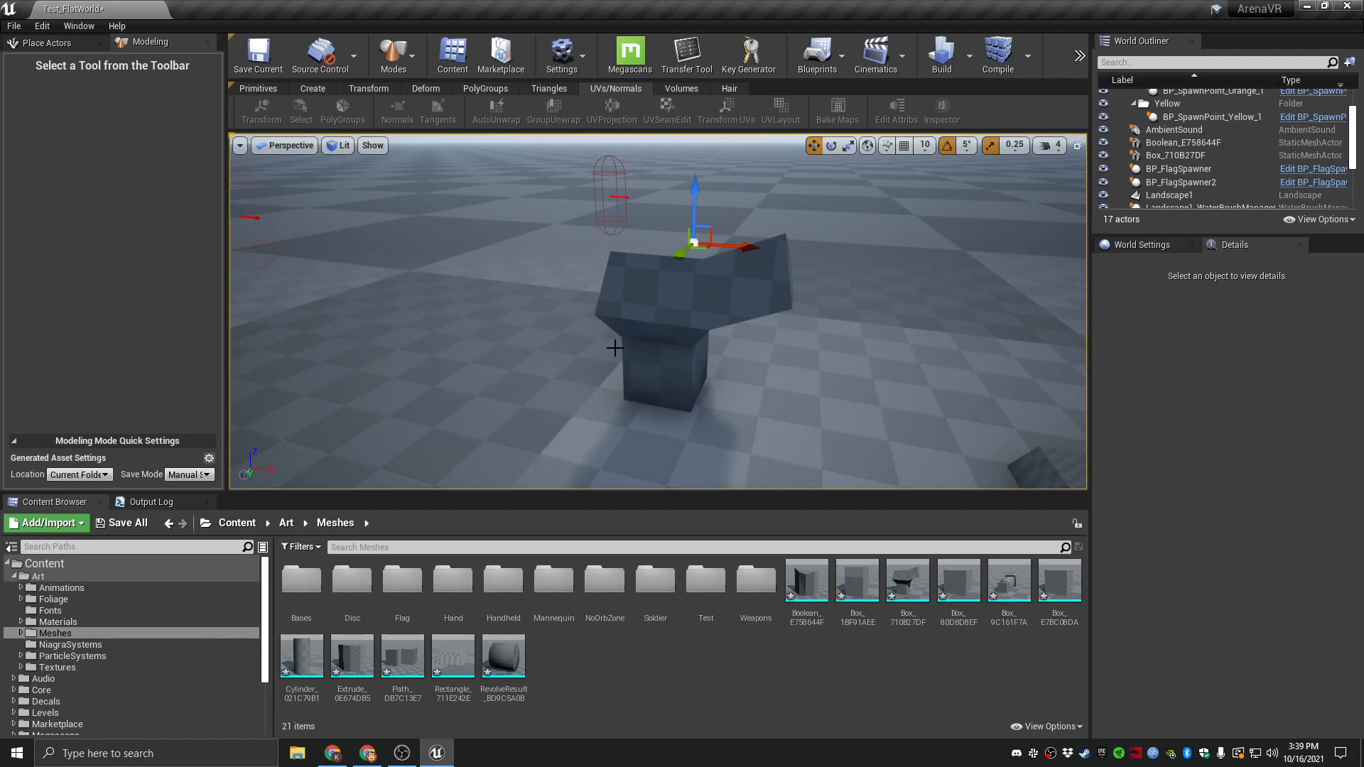
pyautogui.press('d')
pyautogui.moveTo(612, 320); pyautogui.dragTo(753, 280, button='right')
pyautogui.press('a')
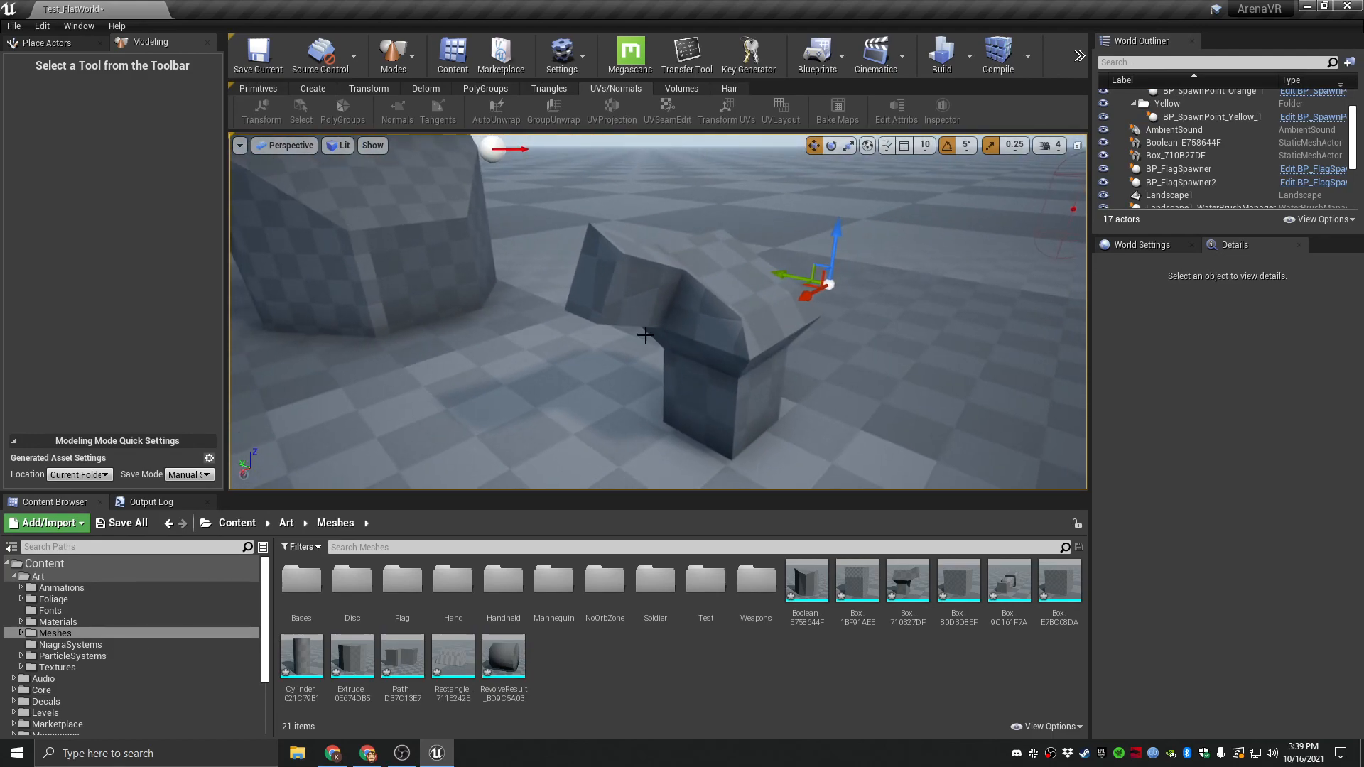
pyautogui.press('d')
pyautogui.moveTo(748, 332); pyautogui.dragTo(653, 344, button='right')
pyautogui.press('w')
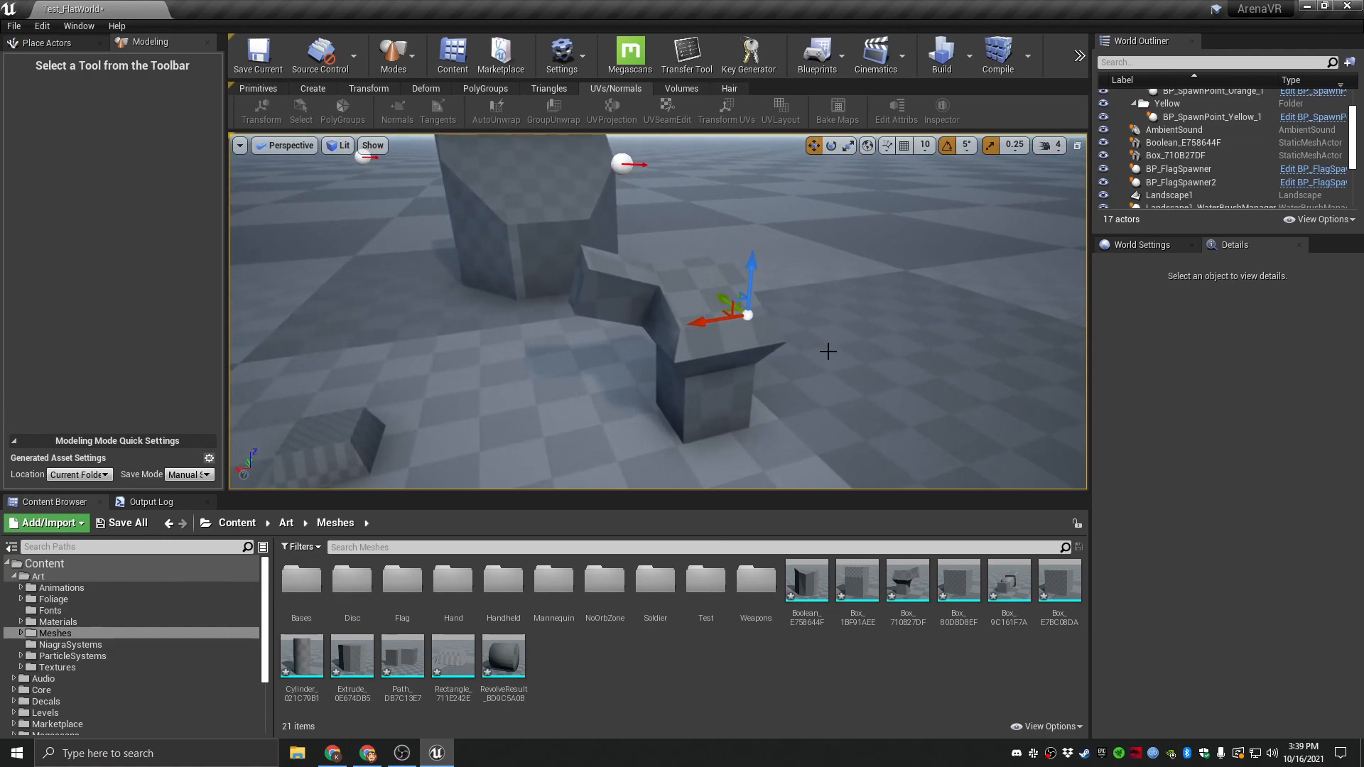